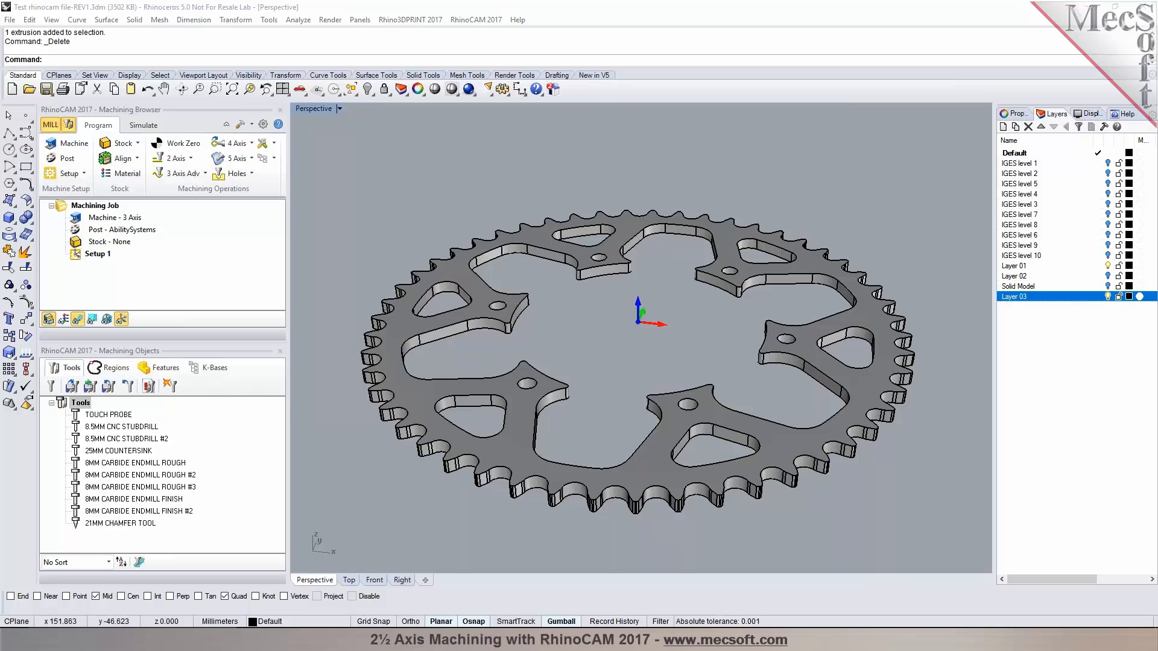
- Create a 50MM BEVEL TOOL from the 21MM CHAMFER TOOL with a 60 mm tool diameter, saving it as new with a non-repeated tool number
double_click(82, 524)
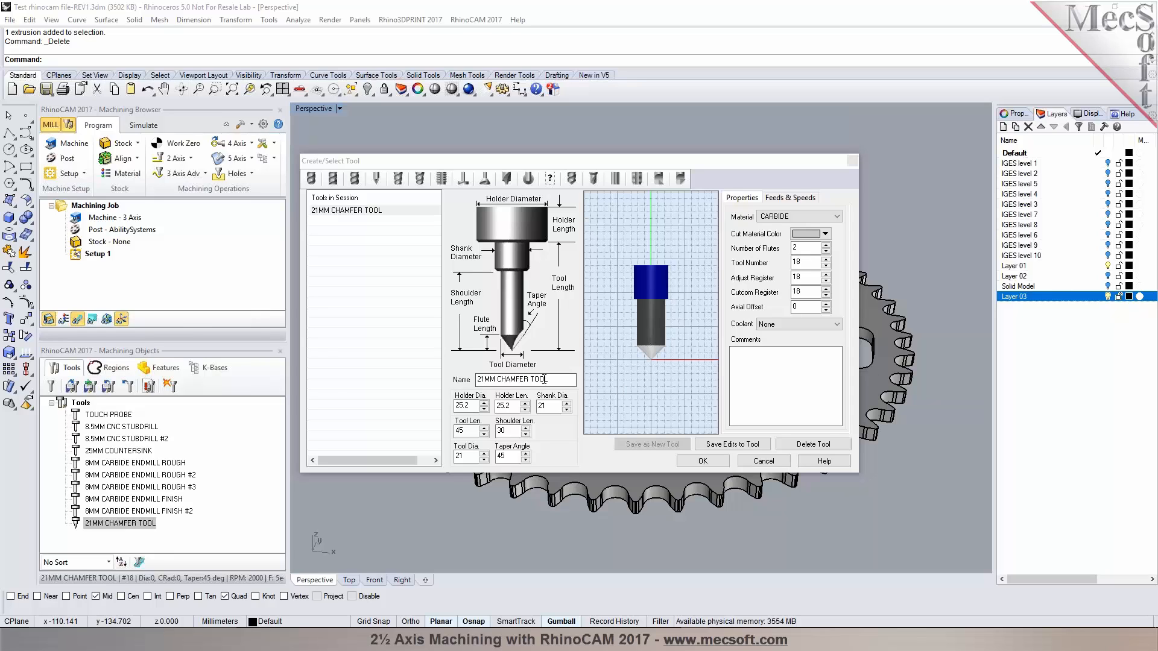
left_click(525, 379)
left_click_drag(464, 456, 440, 457)
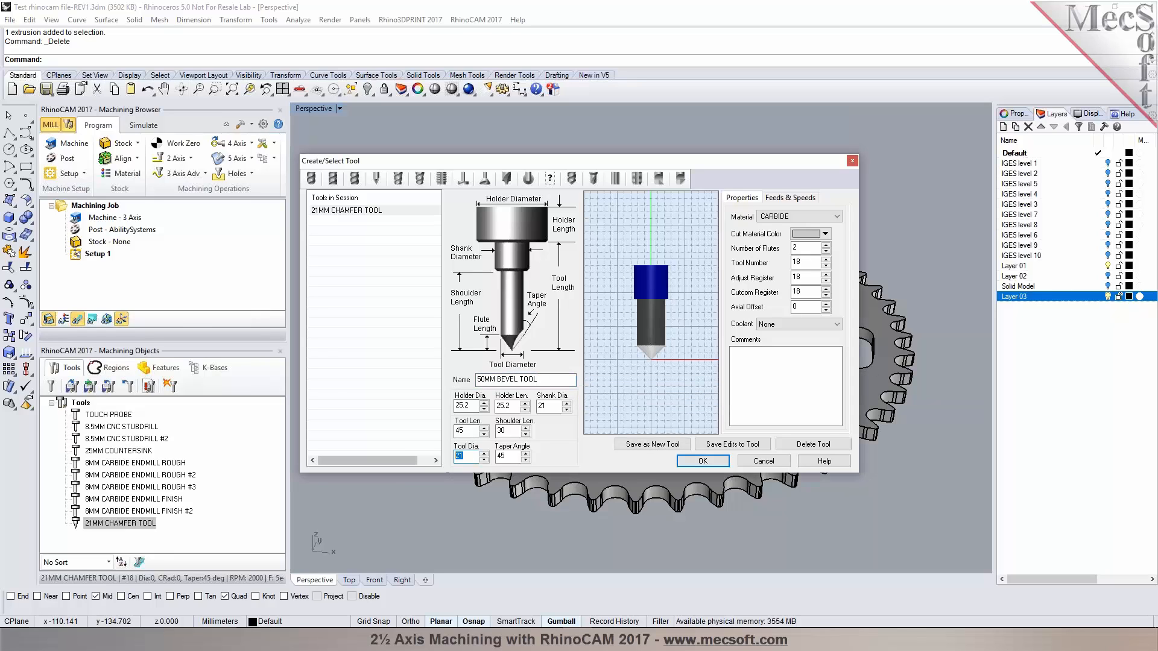
type("60")
key("Tab")
left_click(510, 430)
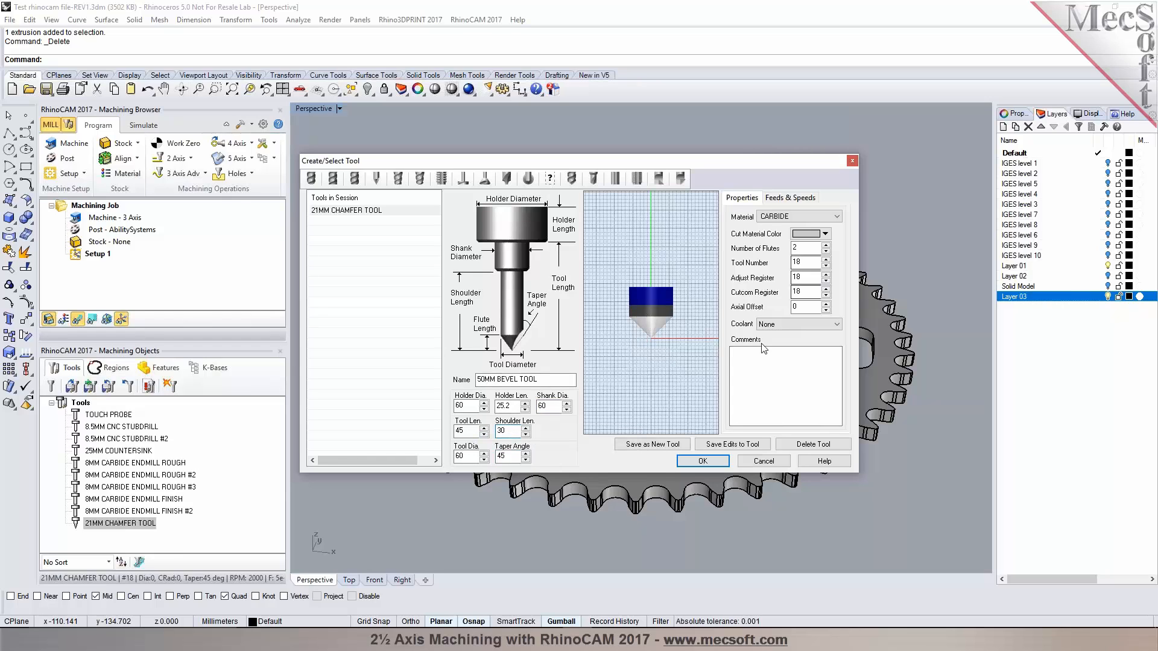
left_click(671, 446)
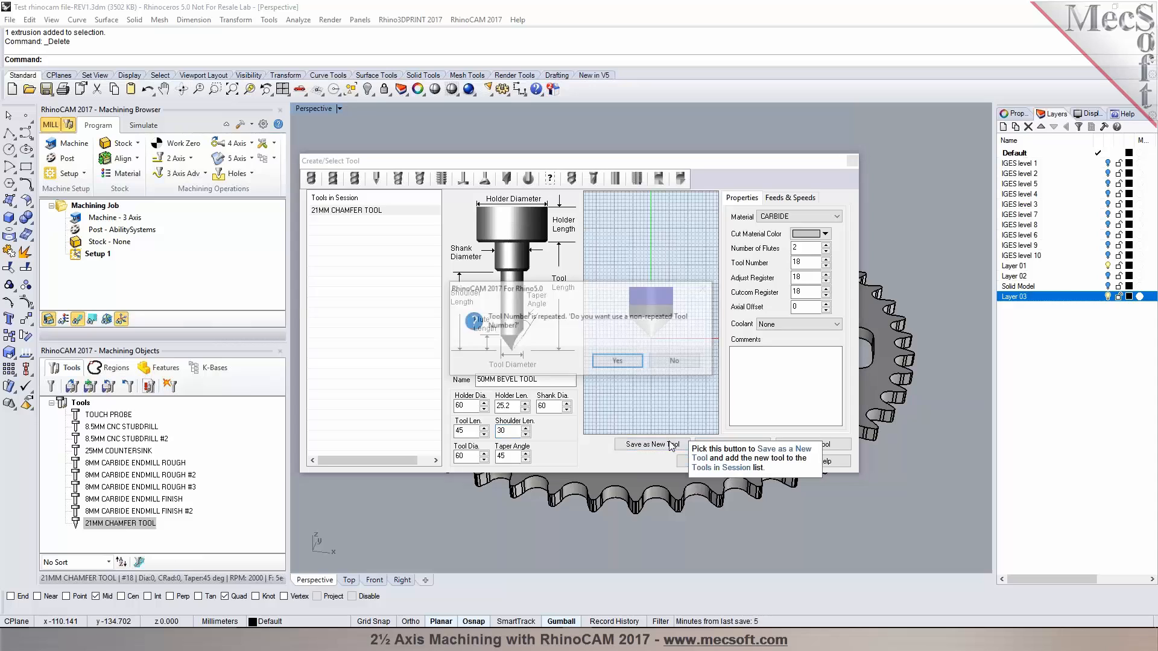
left_click(621, 360)
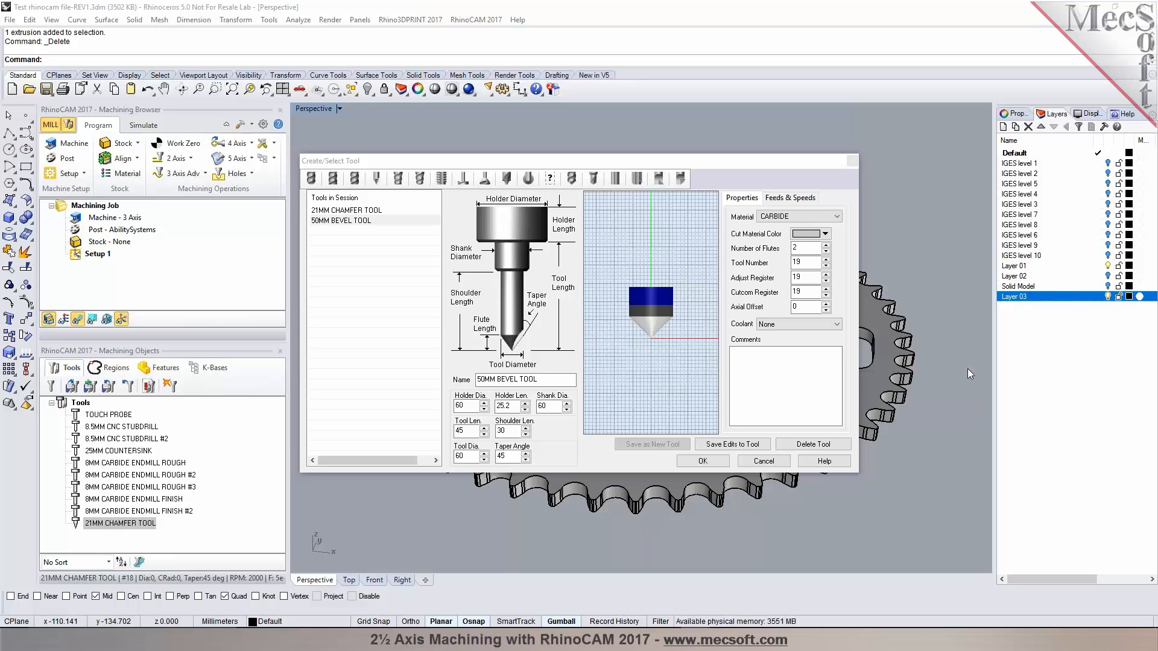
- Load feeds for the 50MM BEVEL TOOL with spindle speed 1000 RPM and cut feed 200 mm/min, and save the edits to the tool
left_click(778, 203)
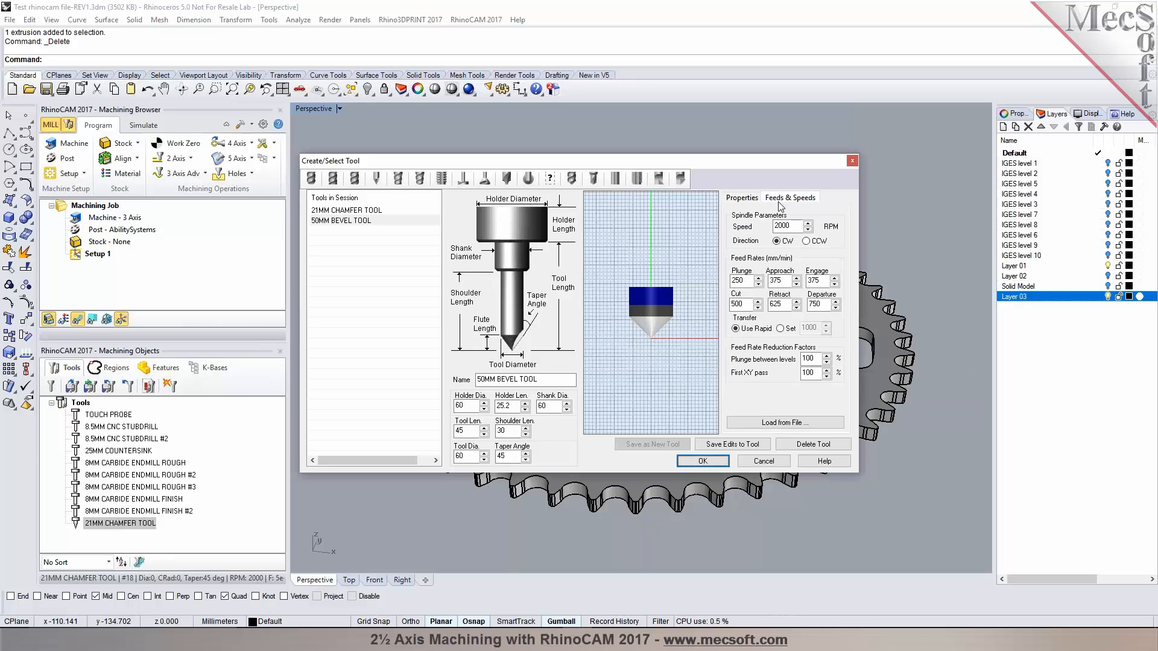
left_click(773, 425)
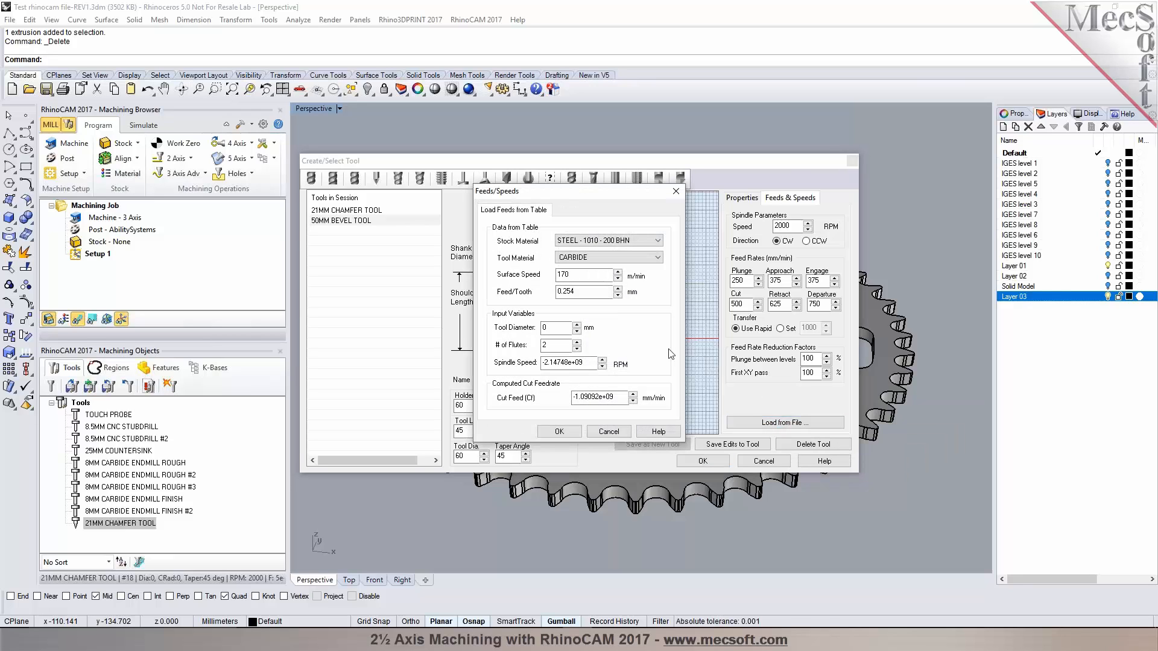
double_click(568, 363)
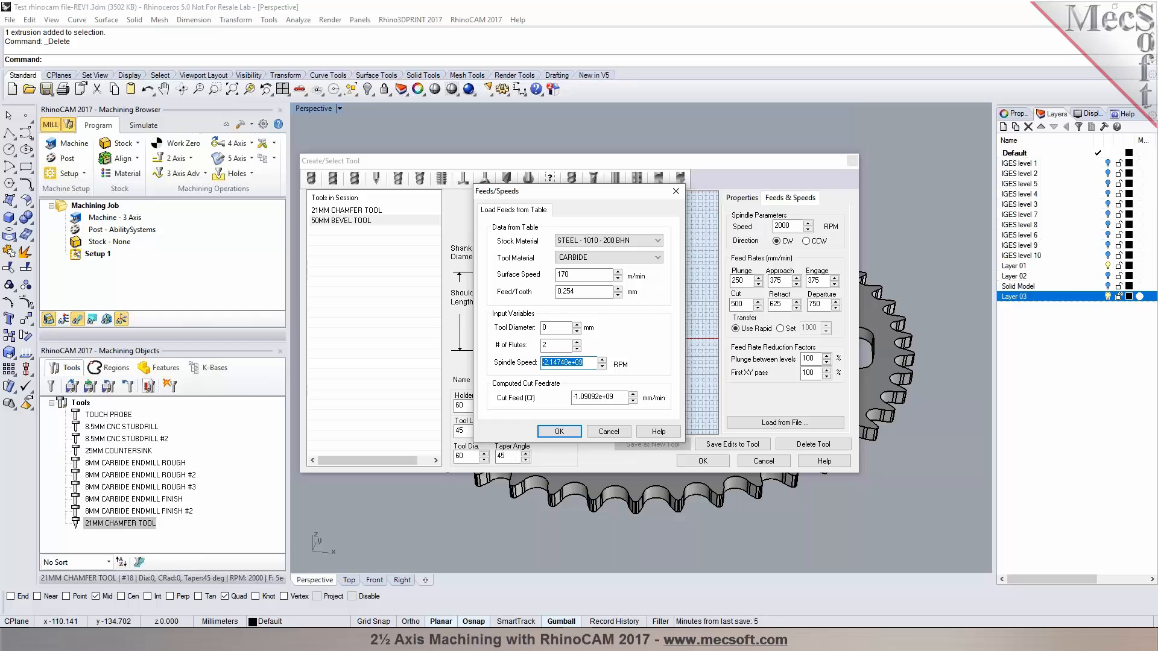
type("1000")
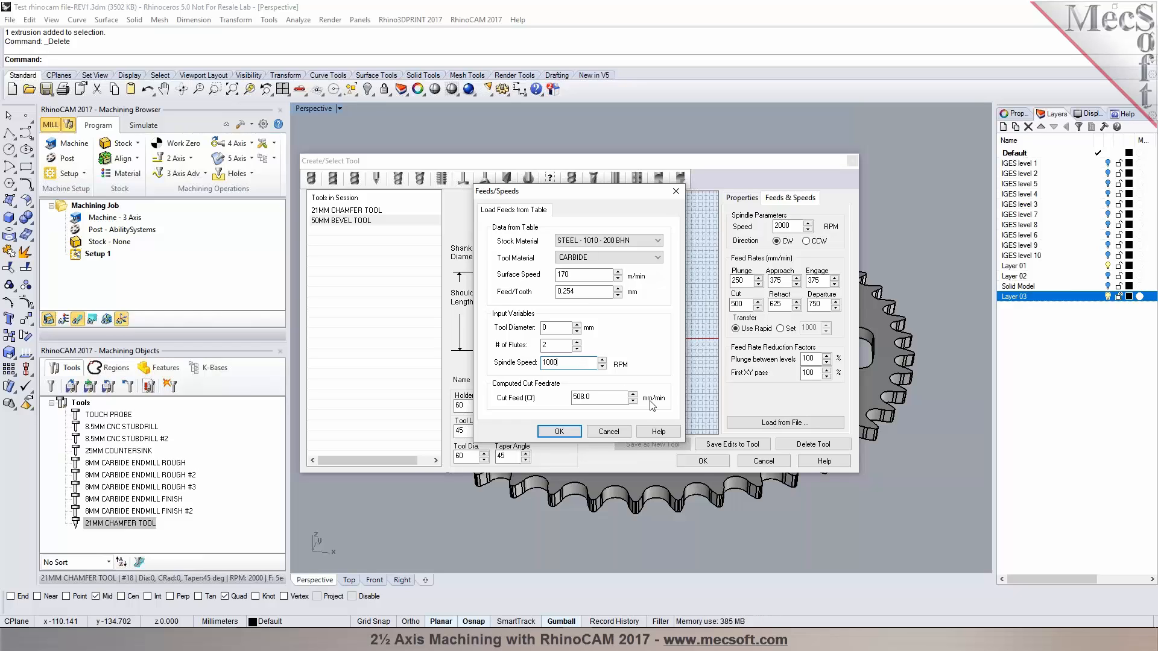
key("Tab")
type("200")
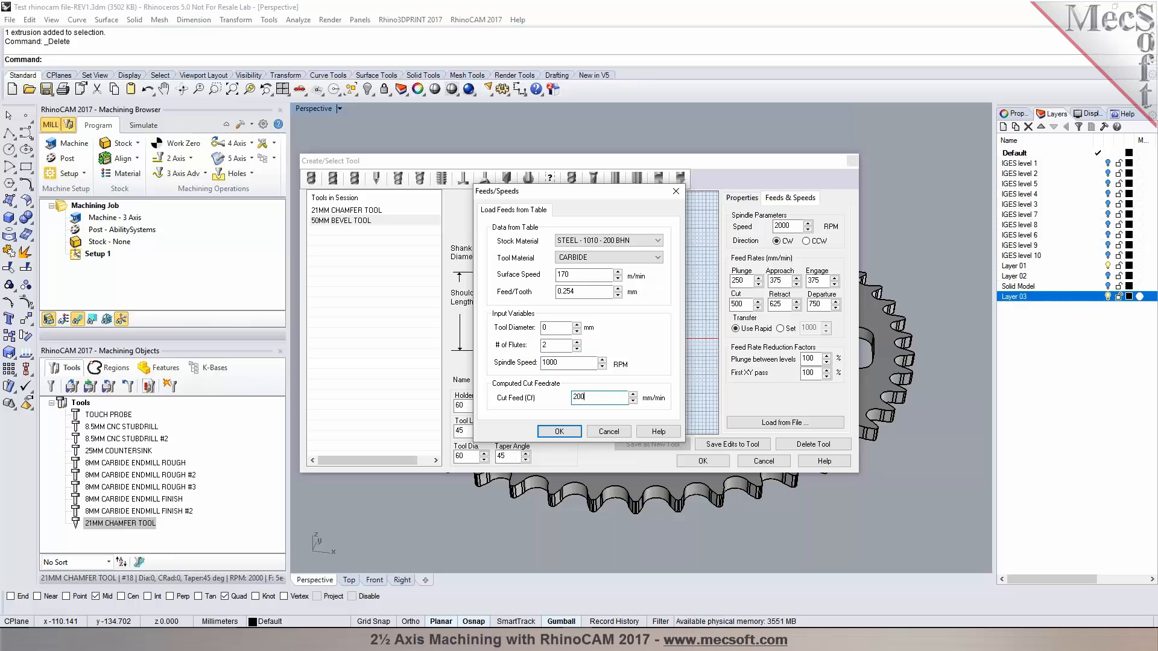
left_click(559, 431)
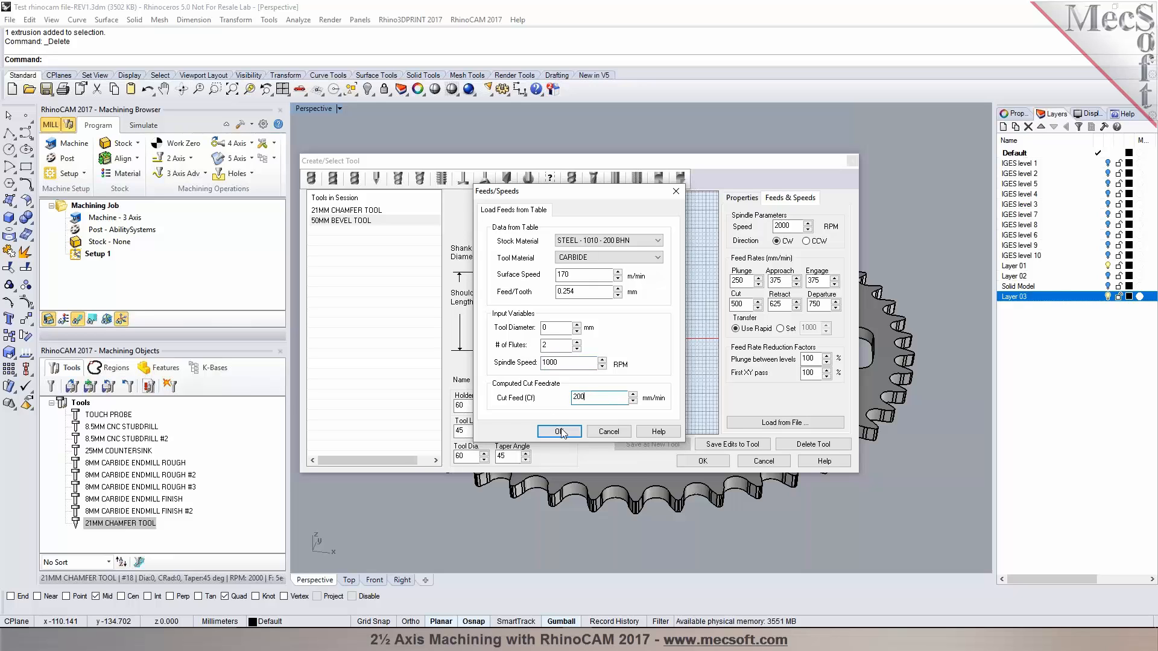
left_click(739, 445)
left_click(607, 362)
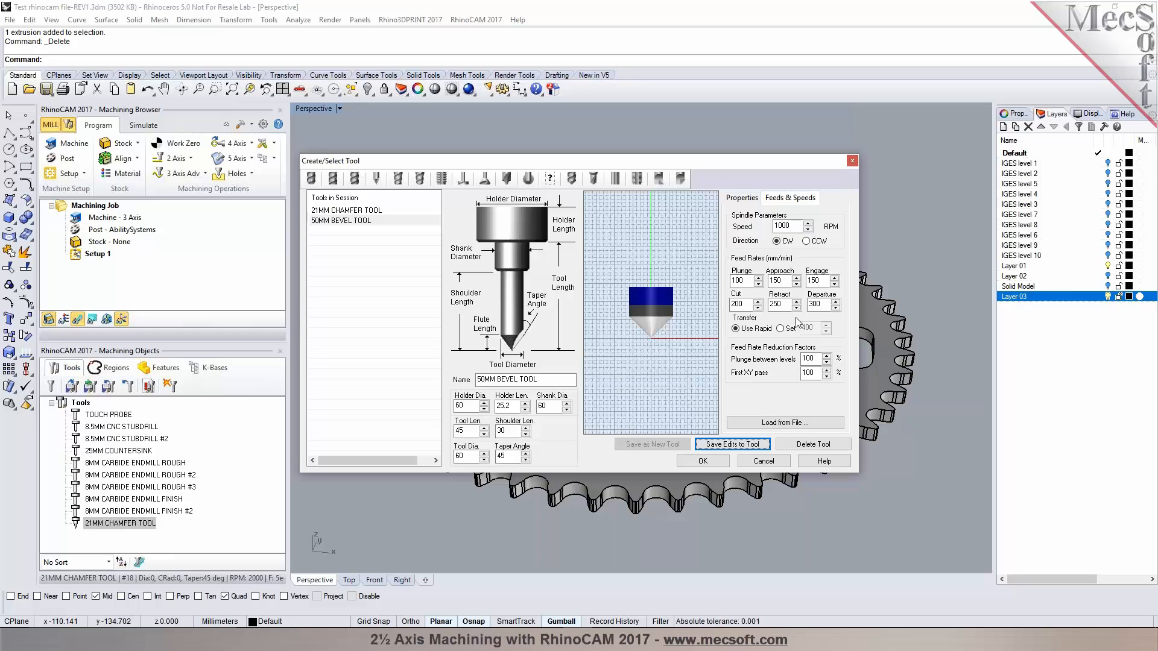
- Define a ball mill named 10MM CARBIDE BALLNOSE with a 10 mm tool diameter
left_click(311, 179)
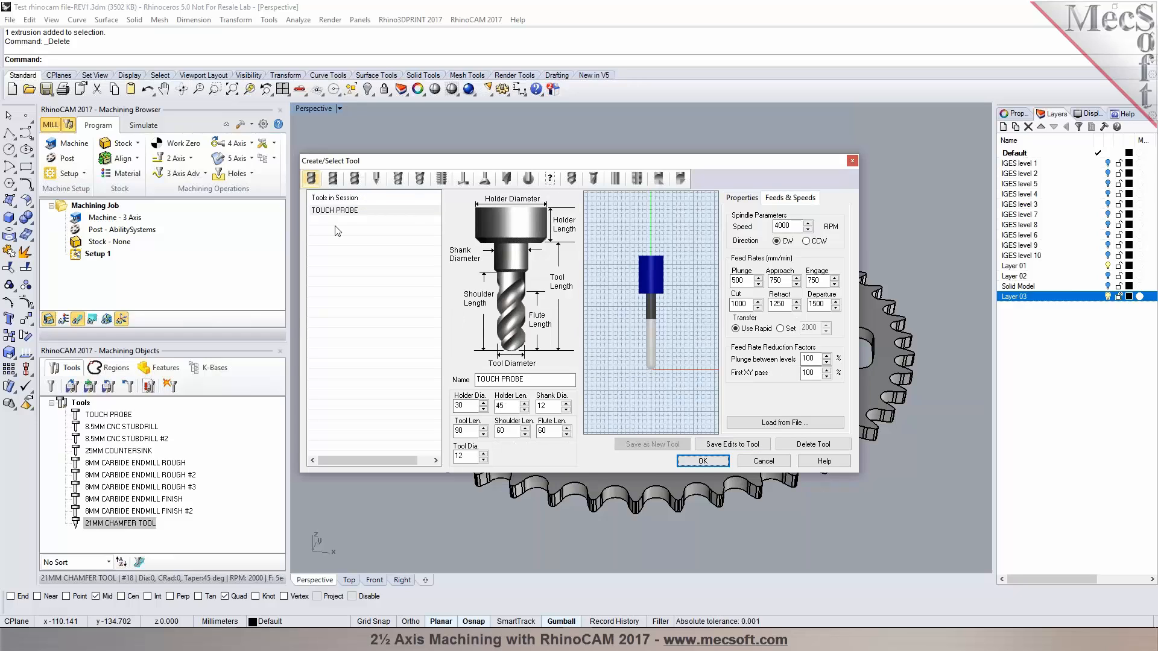
left_click_drag(526, 379, 475, 379)
type("10MM CARBIDE BALLNOSE")
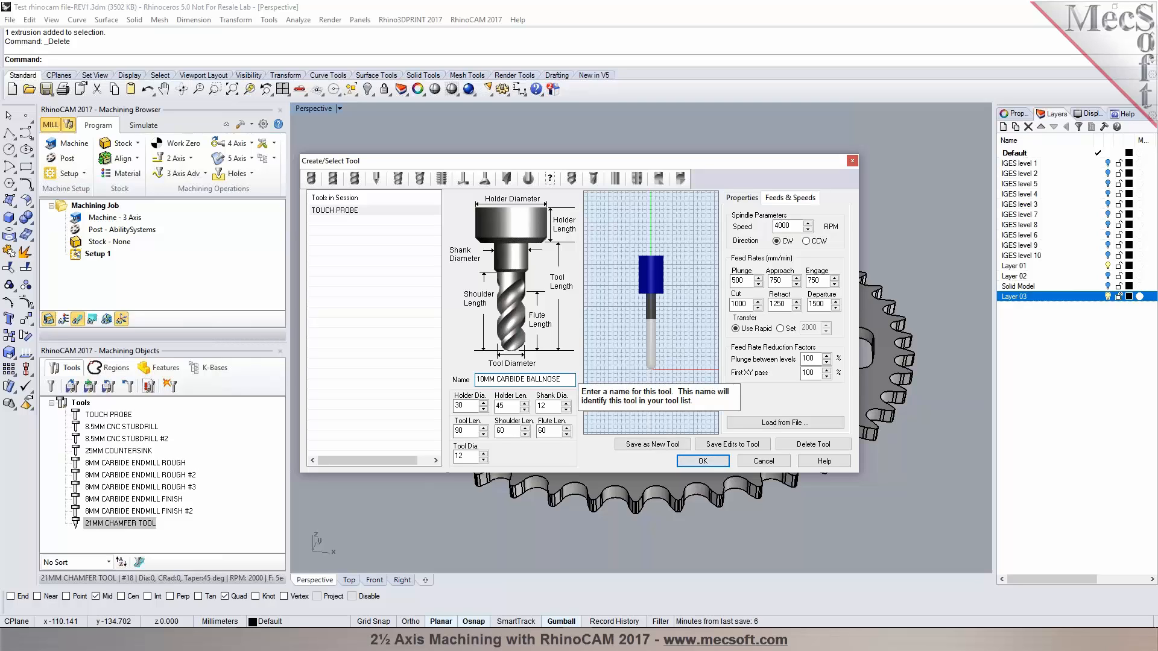
double_click(467, 456)
type("10")
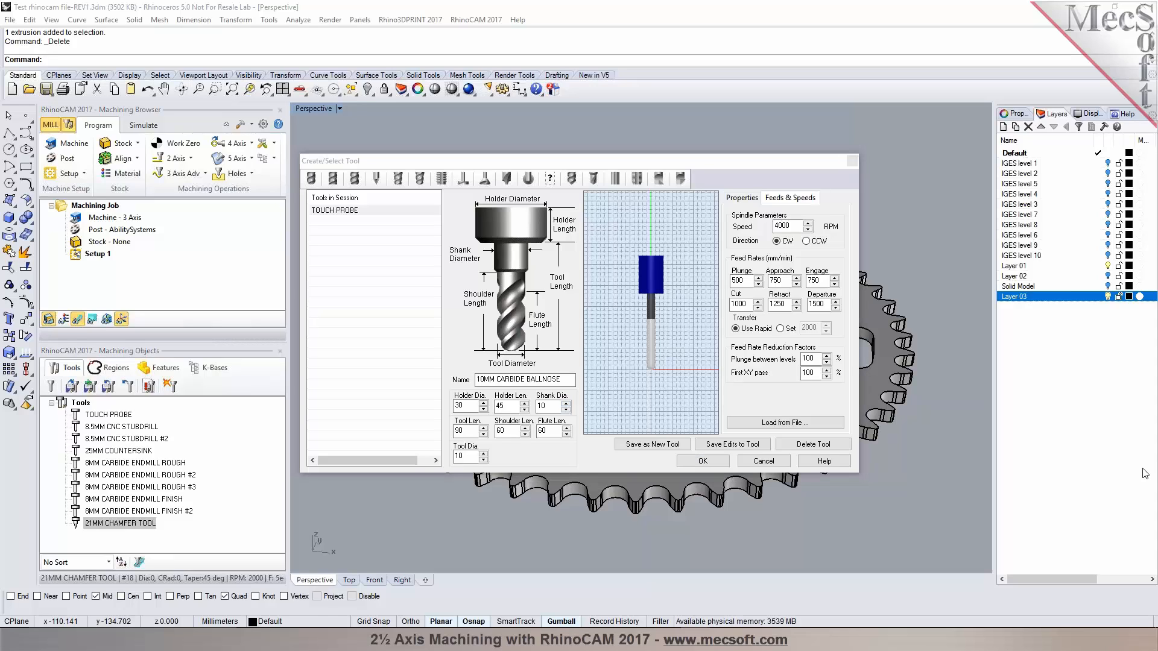
- Load feeds of 2000 RPM and 500 mm/min for the ballnose and save it as a new tool with a non-repeated number
left_click(775, 425)
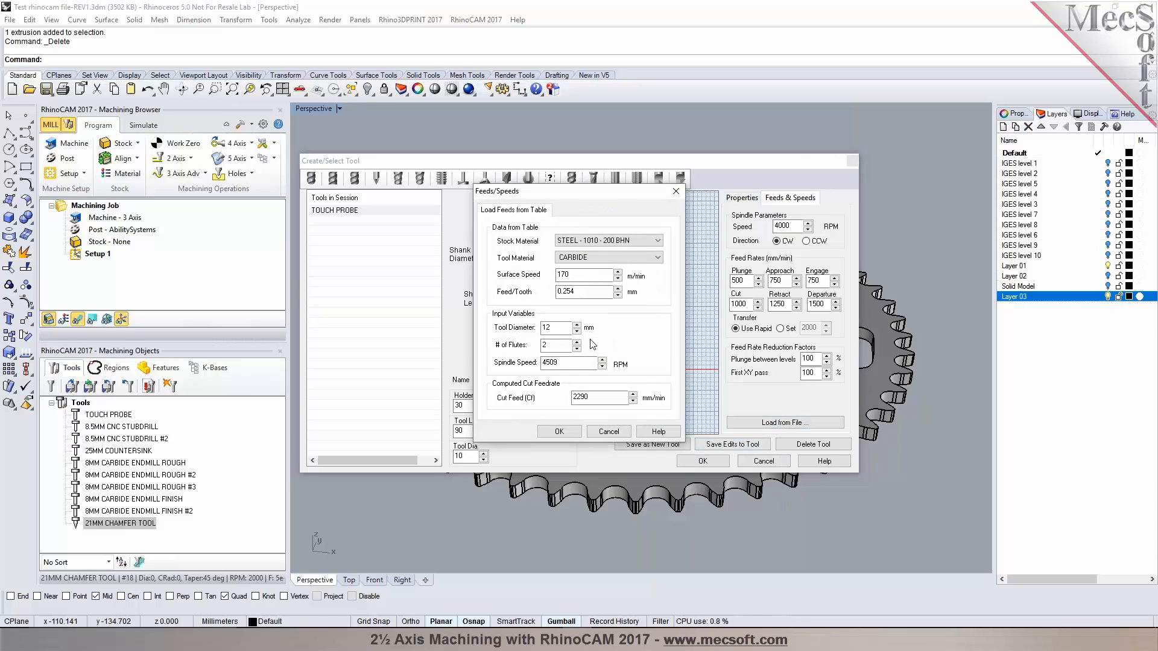
type("20")
key("Tab")
type("5")
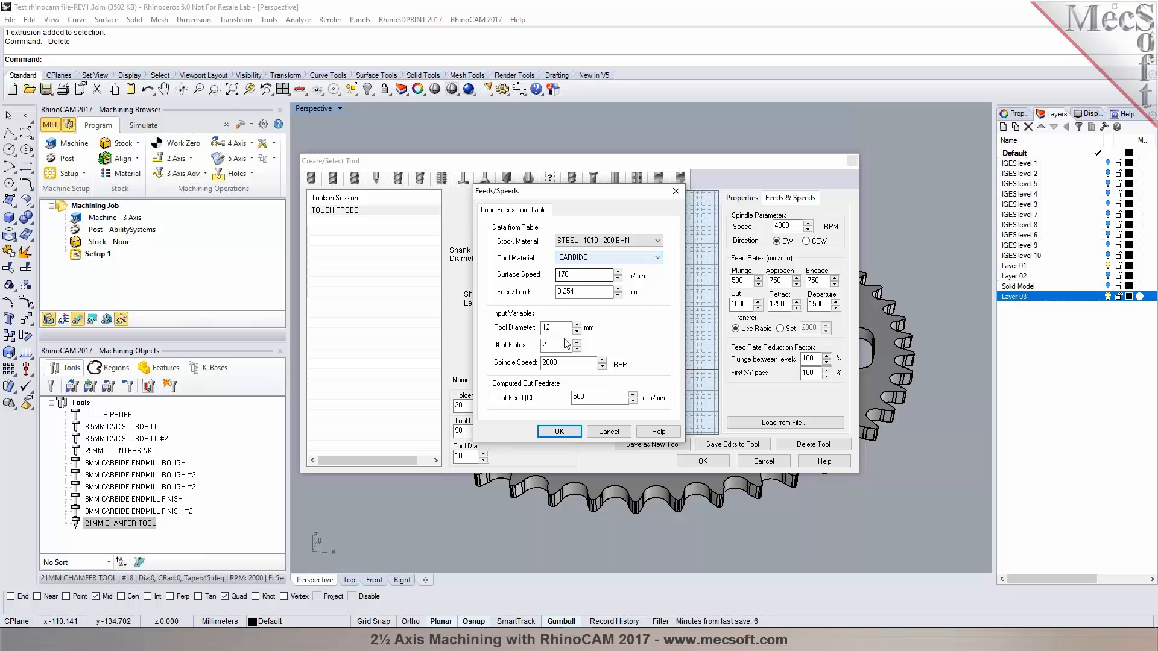
left_click(560, 432)
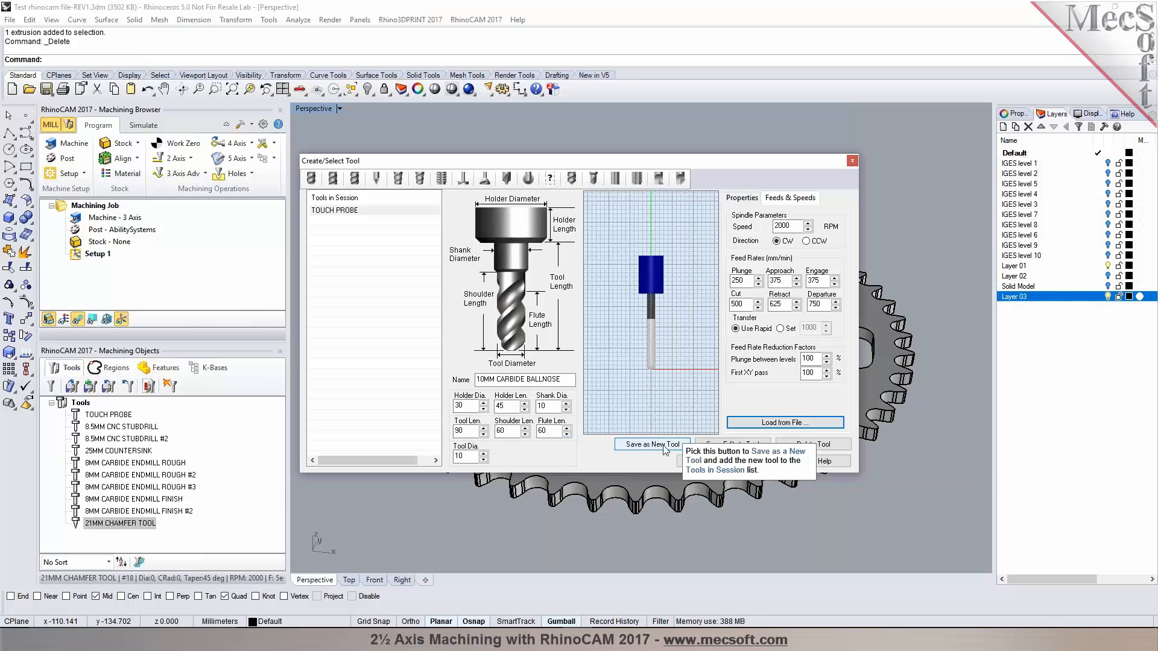
left_click(648, 446)
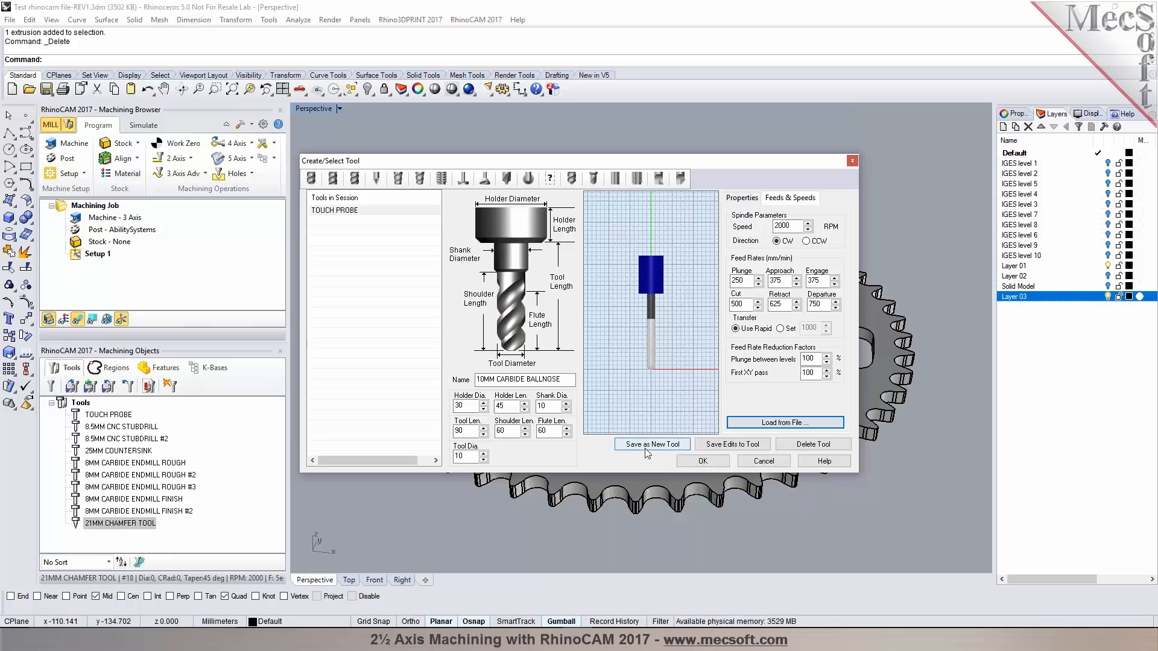
left_click(624, 362)
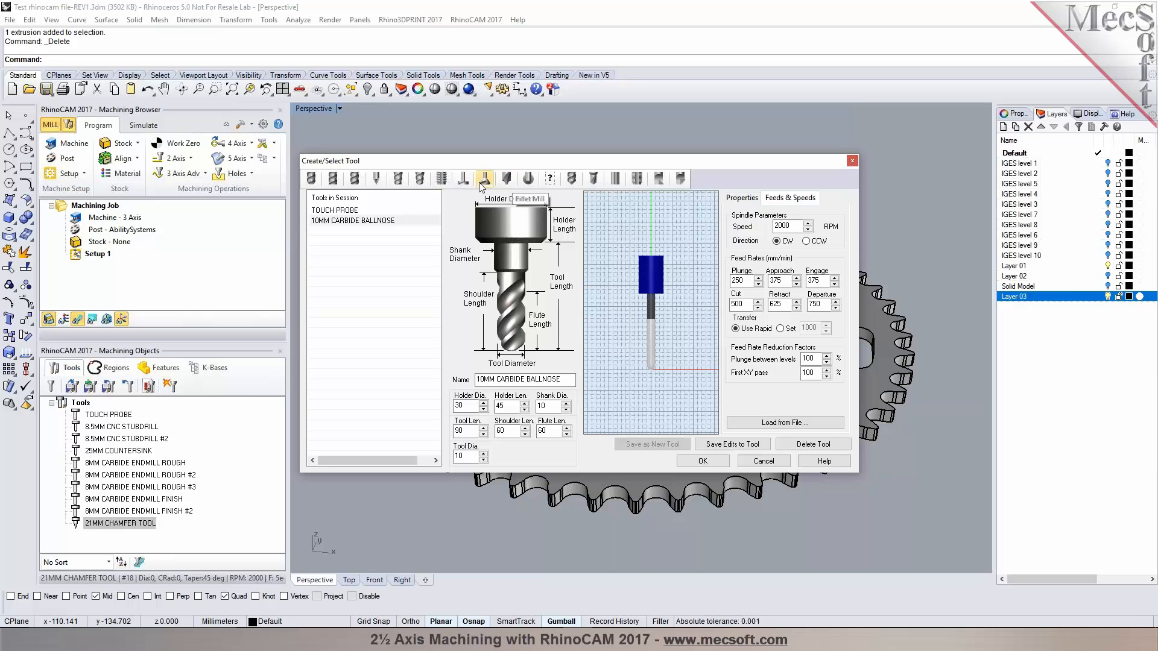
left_click(377, 181)
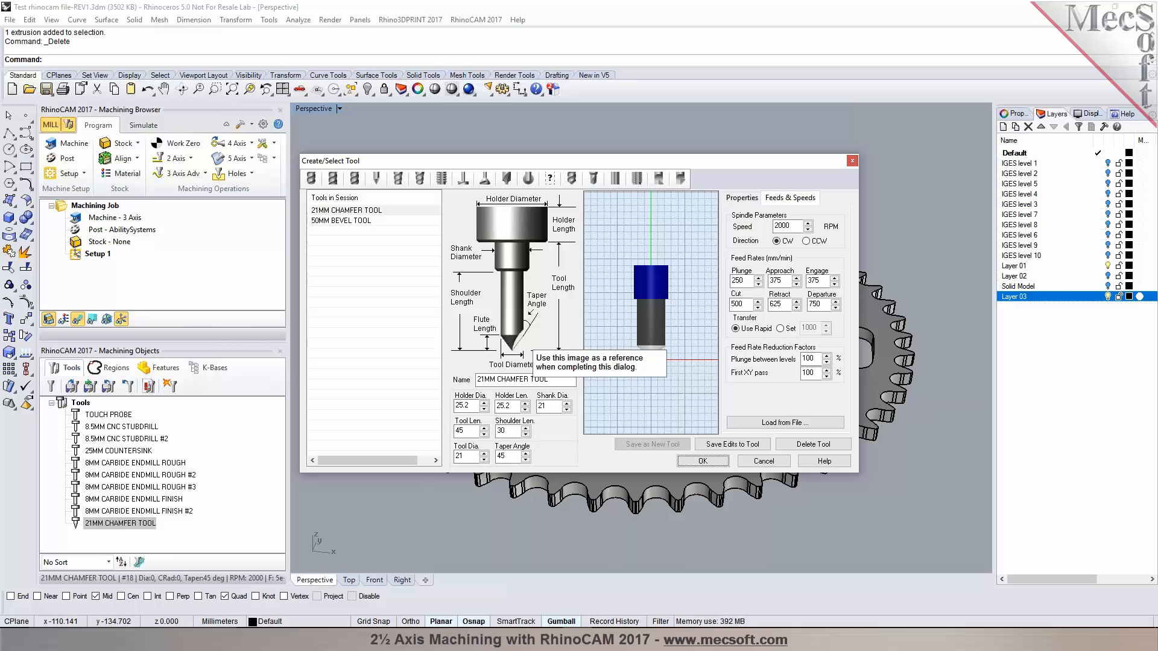
left_click(398, 182)
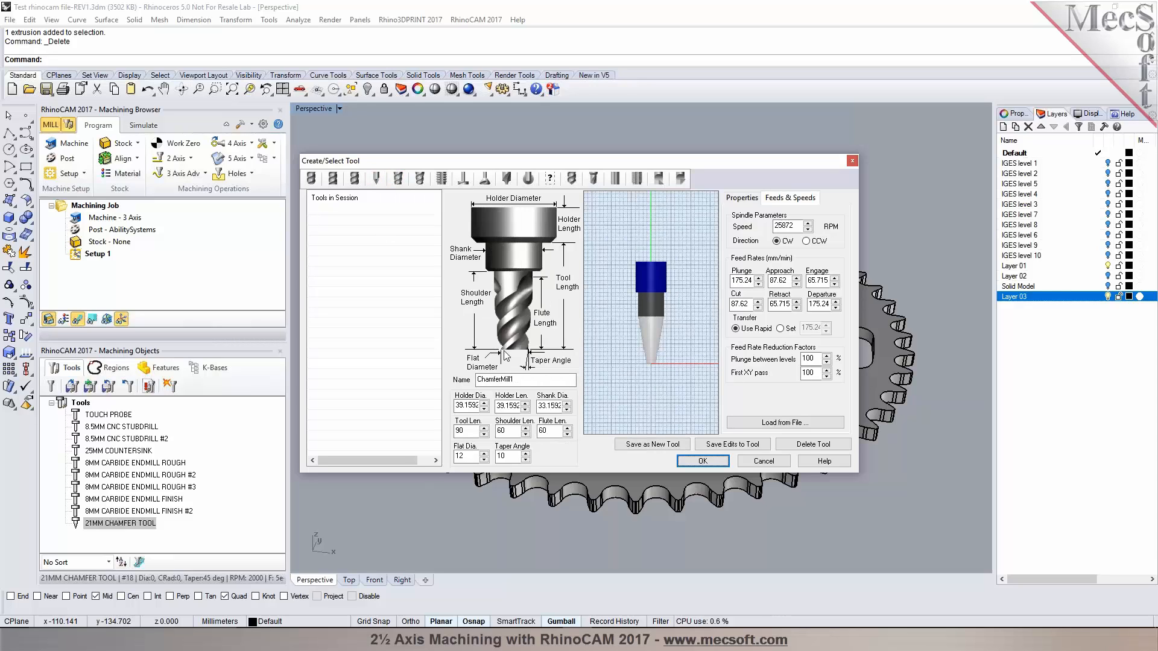
left_click(420, 178)
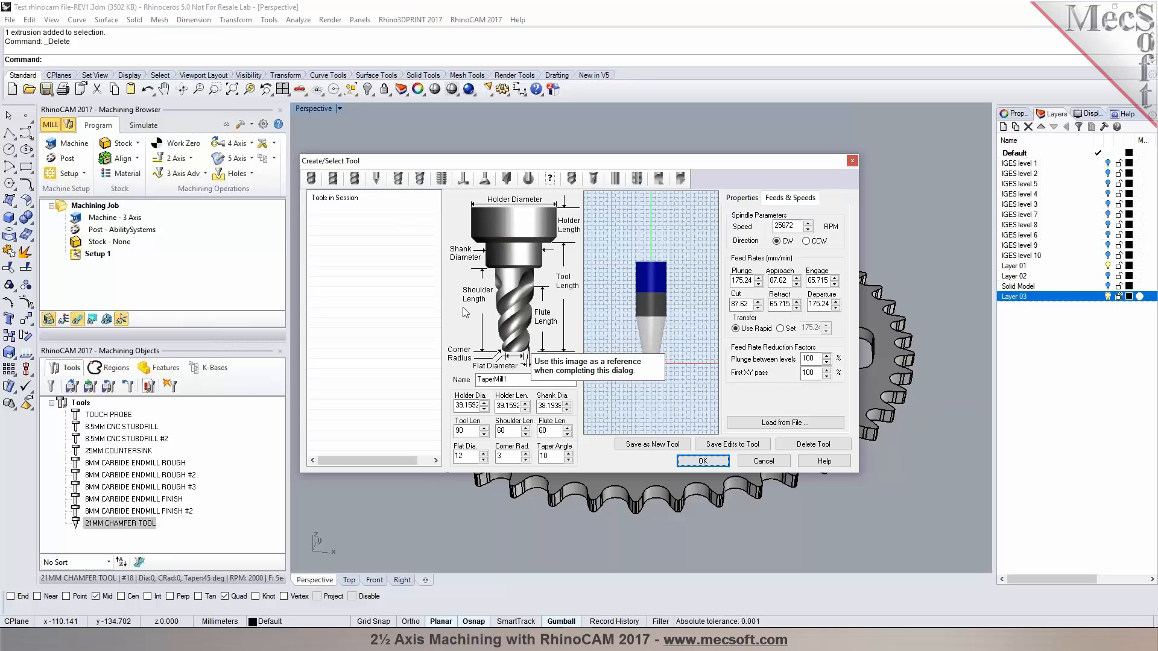
- Define a vee mill named 10MM CHAMFER TOOL with a 10 mm tool diameter, based on the 21MM CHAMFER TOOL
left_click(377, 180)
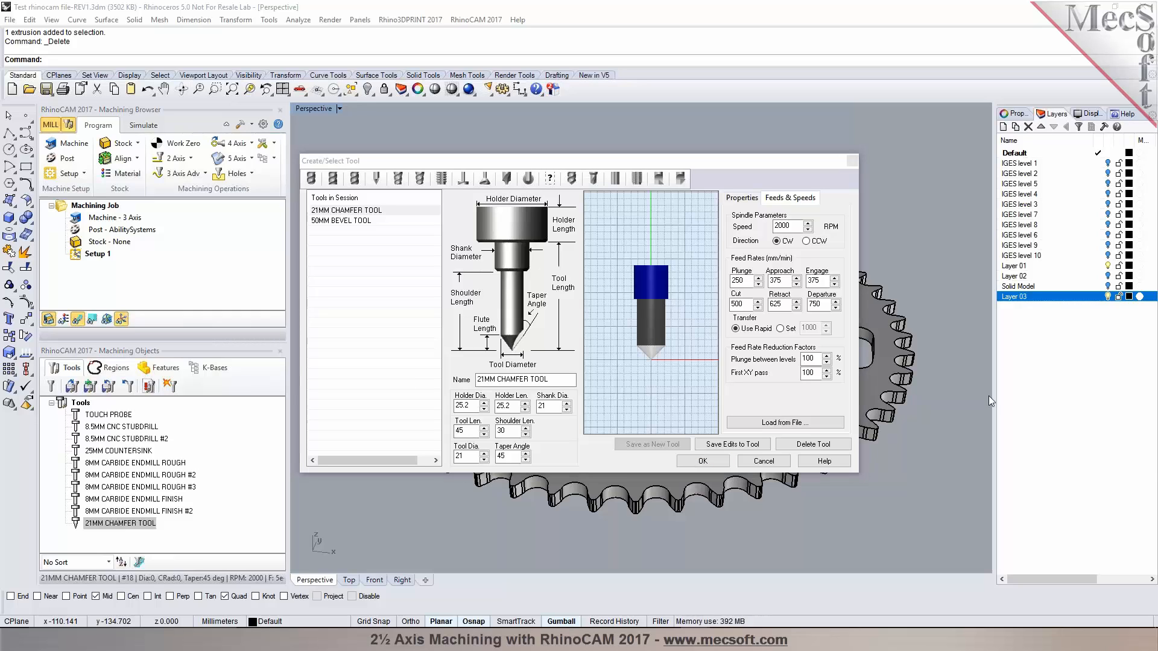
left_click(544, 380)
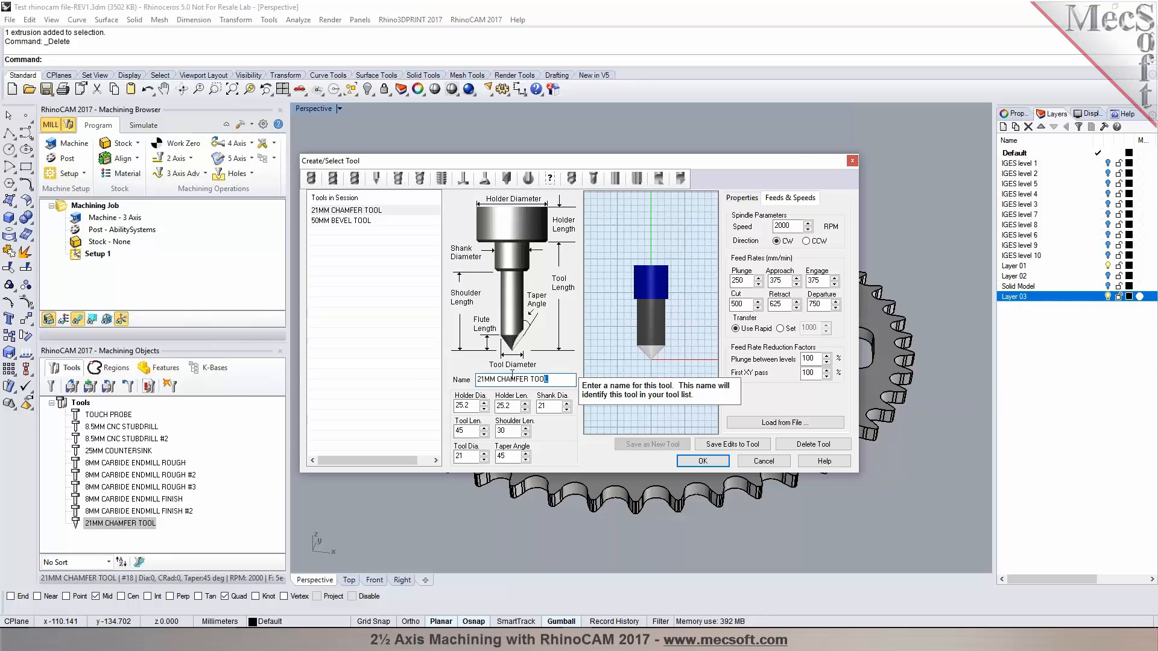
type("10MM CHAMFER TOOL")
key("Tab")
key("Tab")
key("Tab")
type("10")
key("Tab")
key("Tab")
key("Tab")
type("10")
key("Tab")
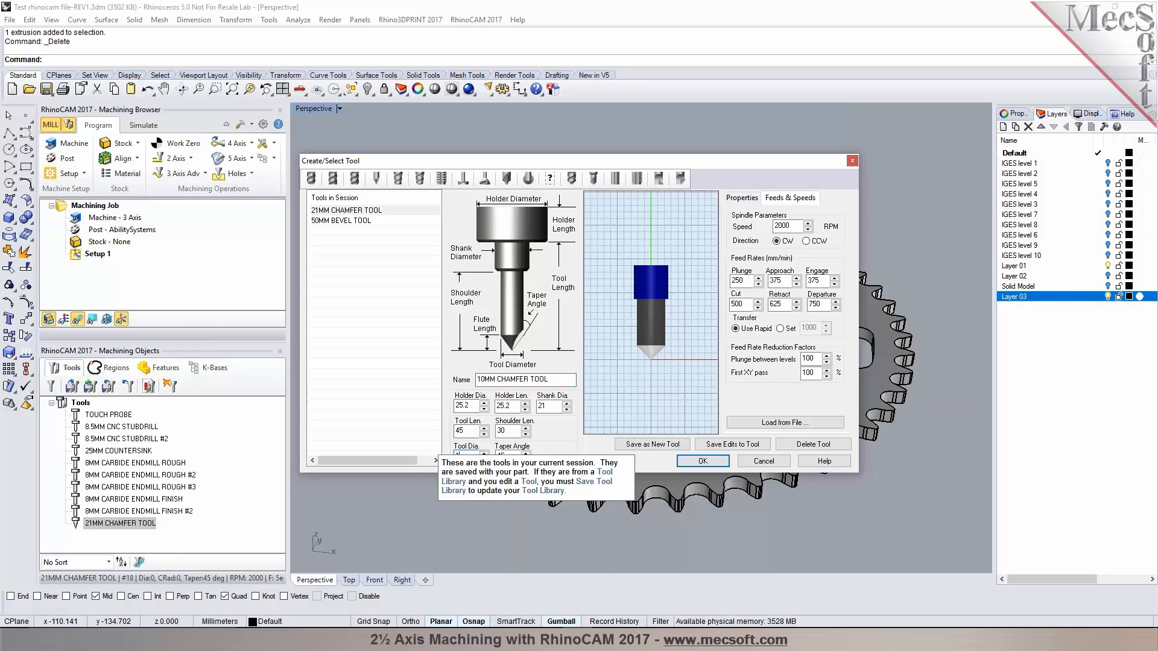
left_click(510, 430)
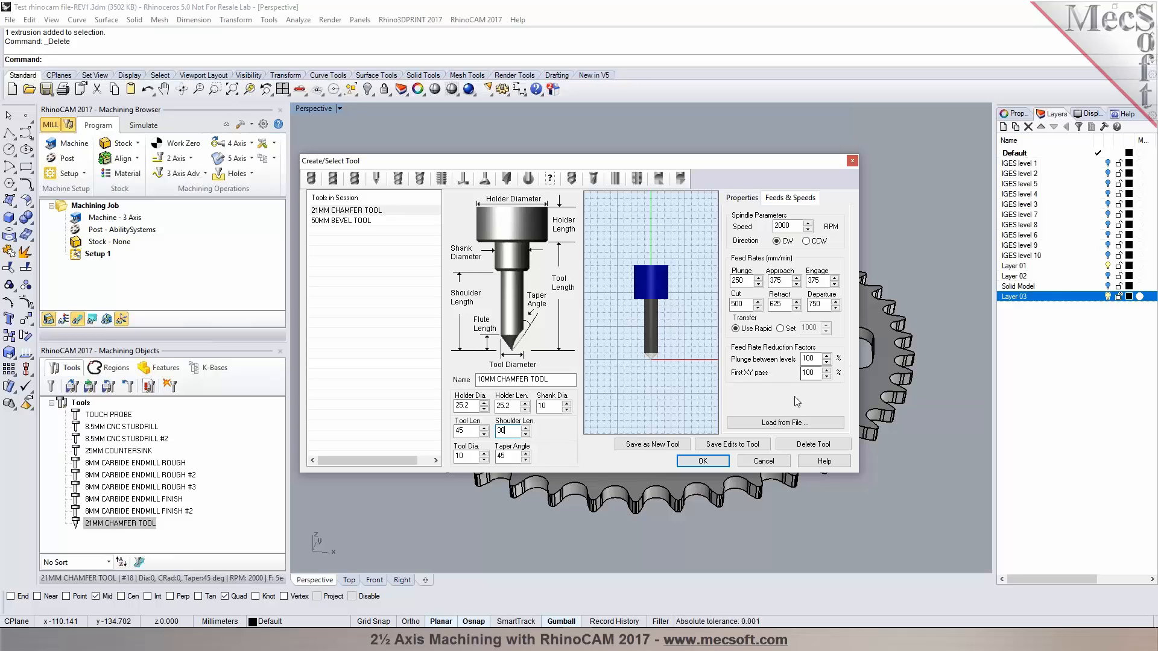
- Load feeds for the 10MM CHAMFER TOOL with spindle speed 6000 RPM and cut feed 1100 mm/min
left_click(784, 422)
left_click_drag(589, 362, 536, 363)
type("6")
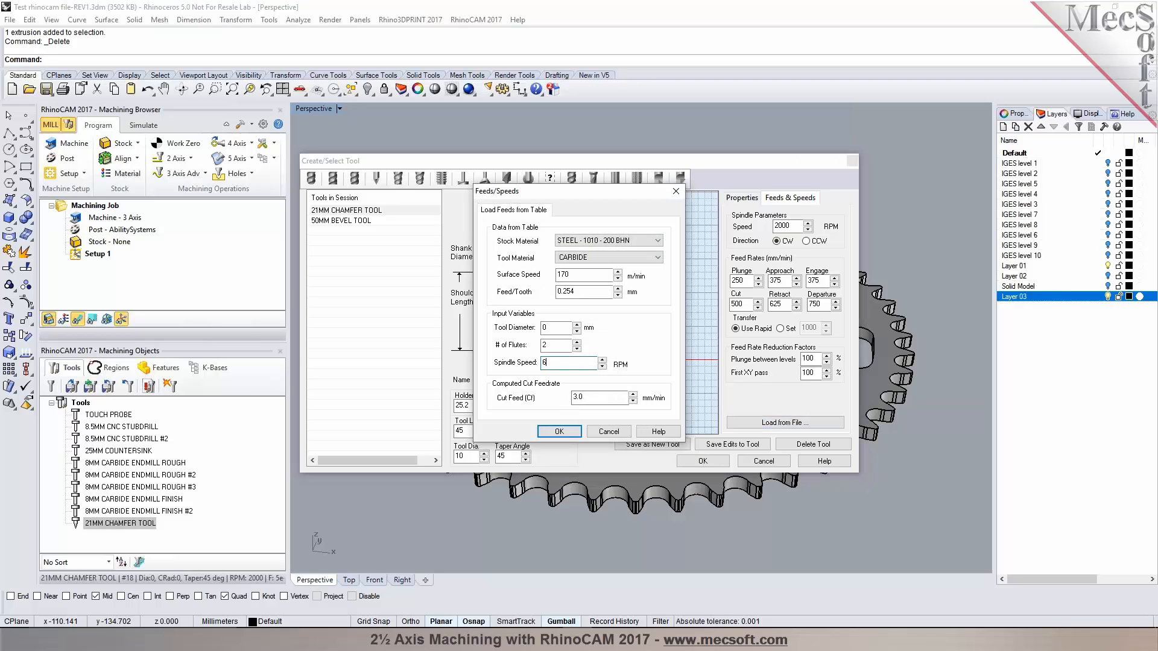
type("000")
key("Tab")
type("1")
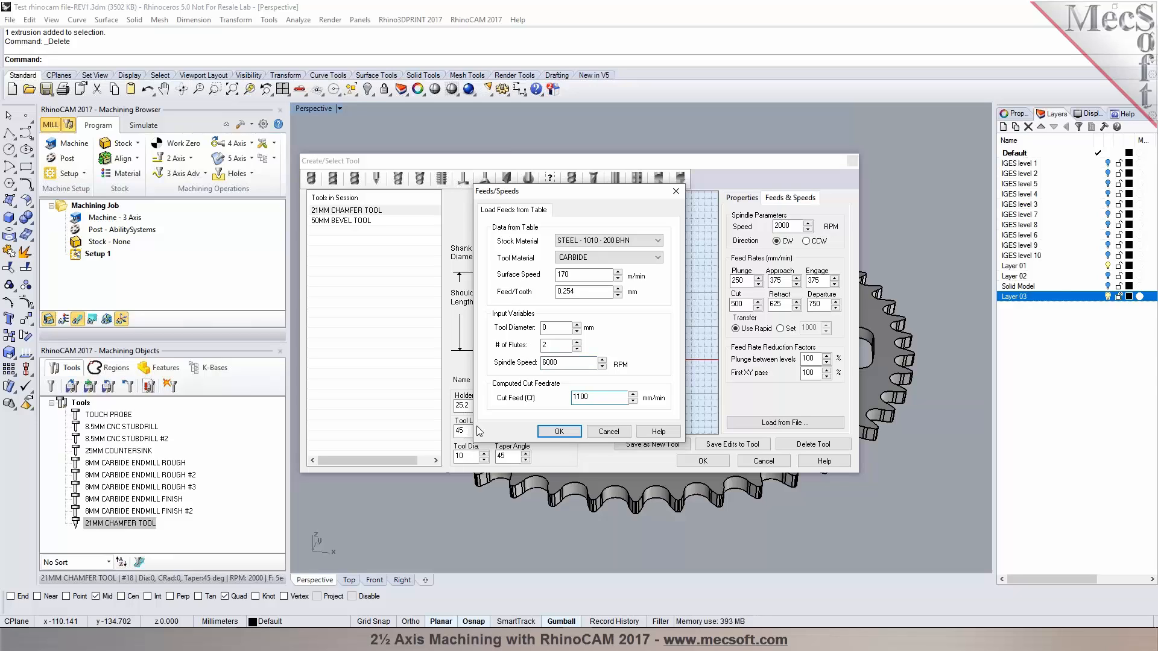
left_click(559, 431)
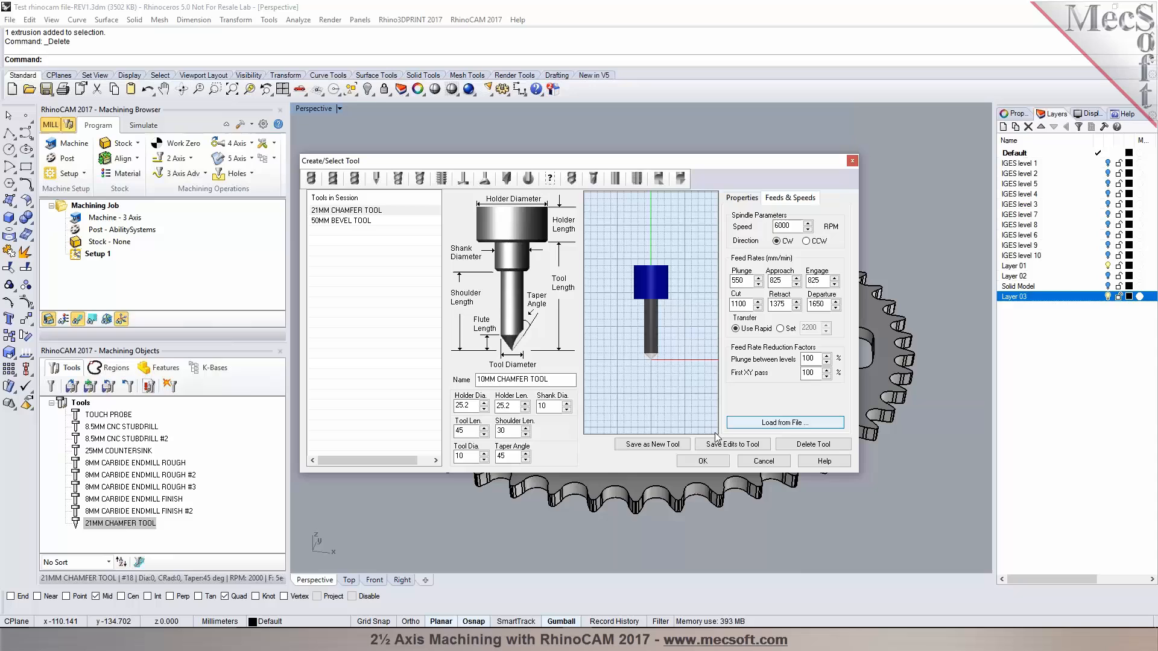
- Save the 10MM CHAMFER TOOL as a new tool with a non-repeated number, view its properties and finish tool creation
left_click(664, 446)
left_click(618, 361)
left_click(748, 198)
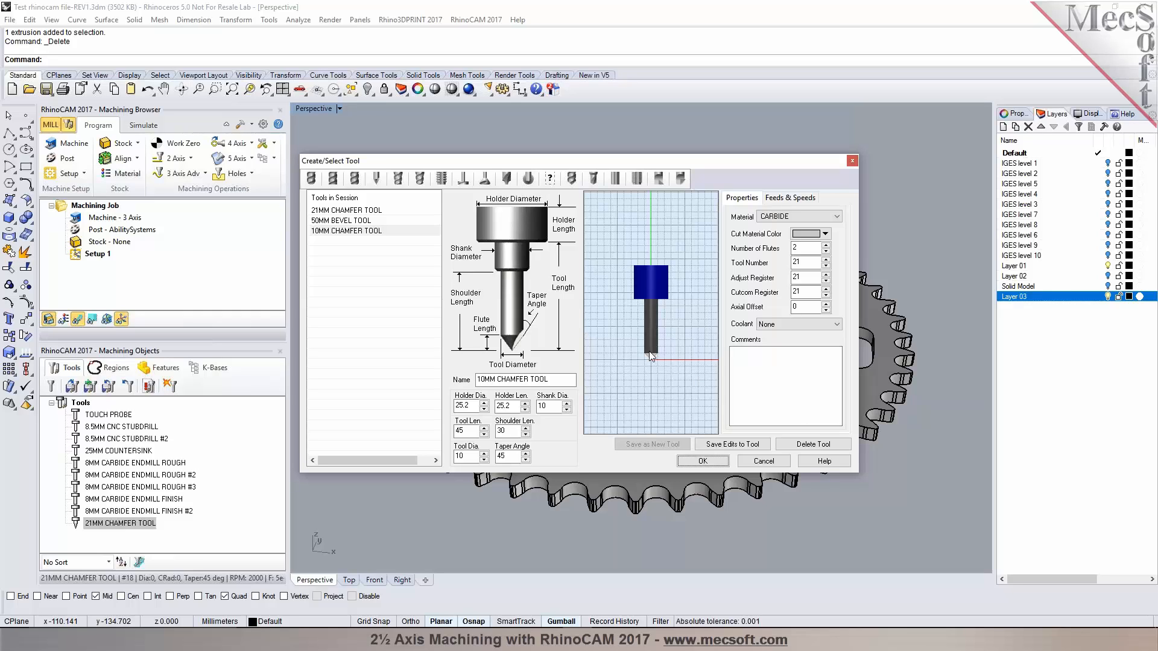
left_click(703, 461)
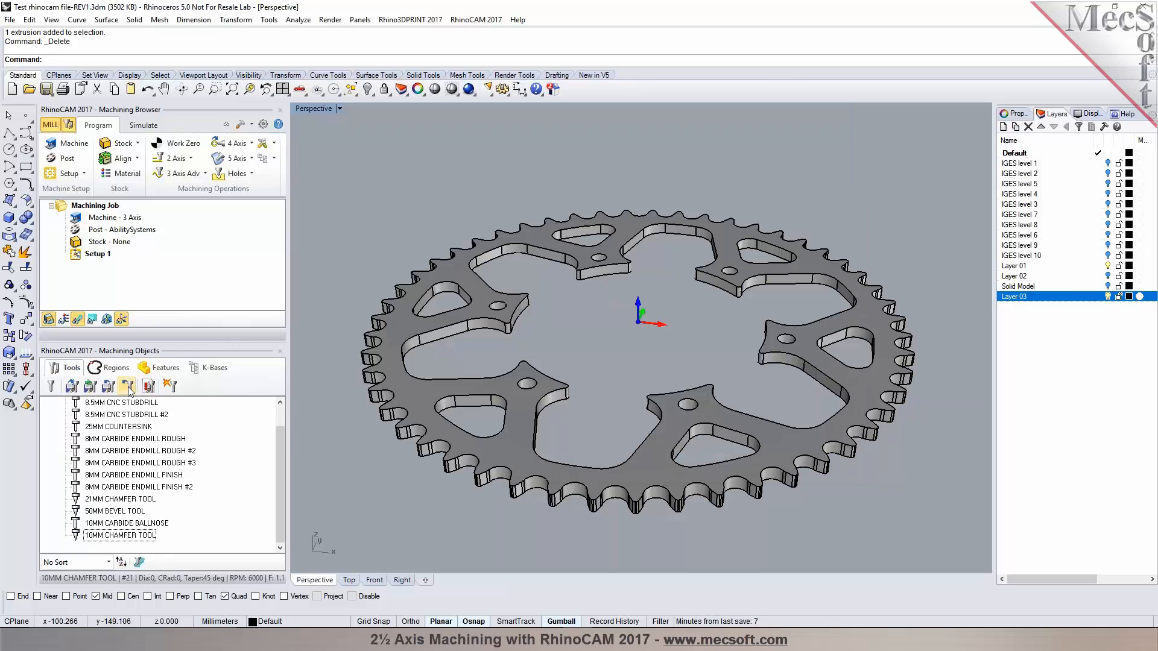
- Save the session's tools to the library file MyTools.vkb, replacing the existing file
left_click(109, 387)
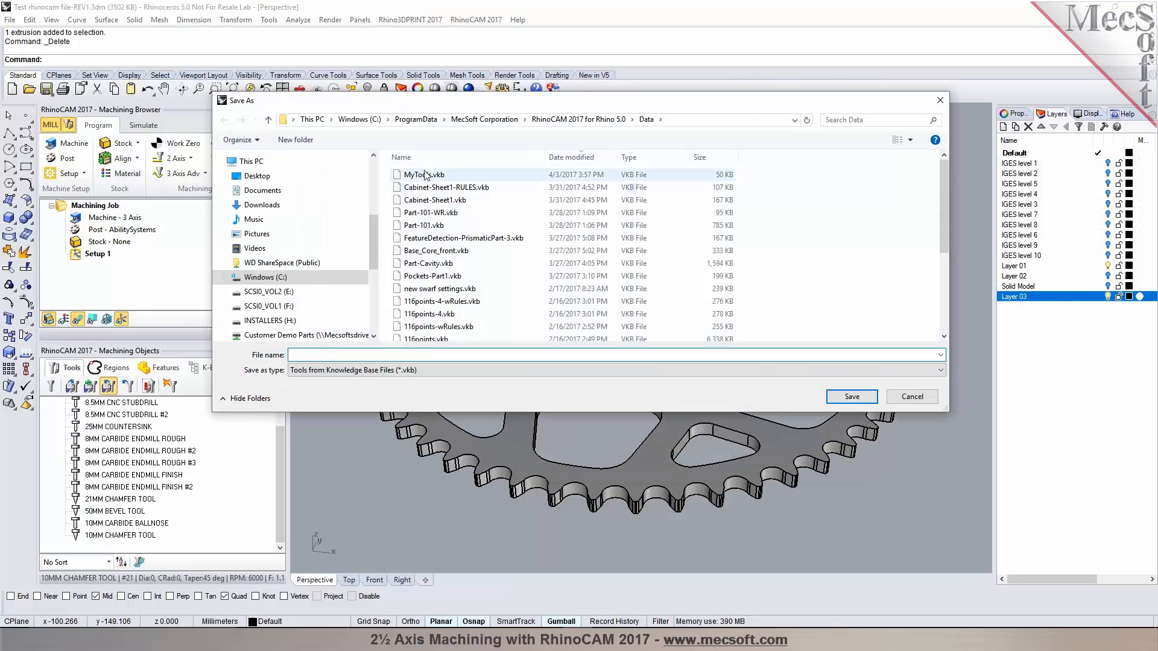
left_click(851, 396)
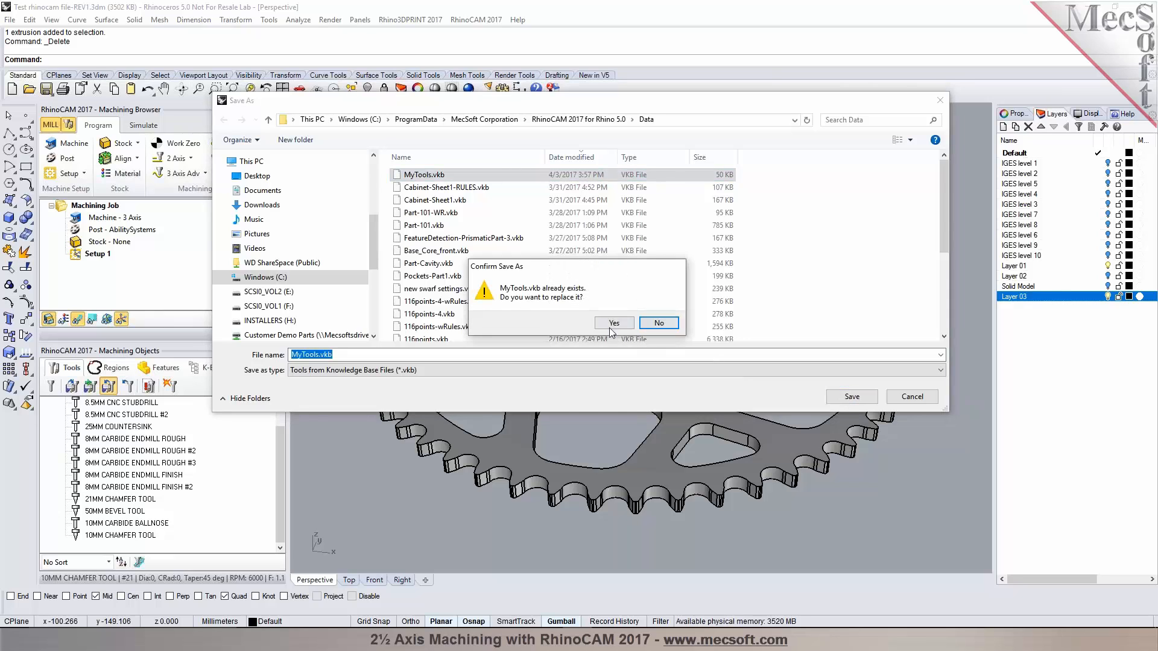
left_click(608, 327)
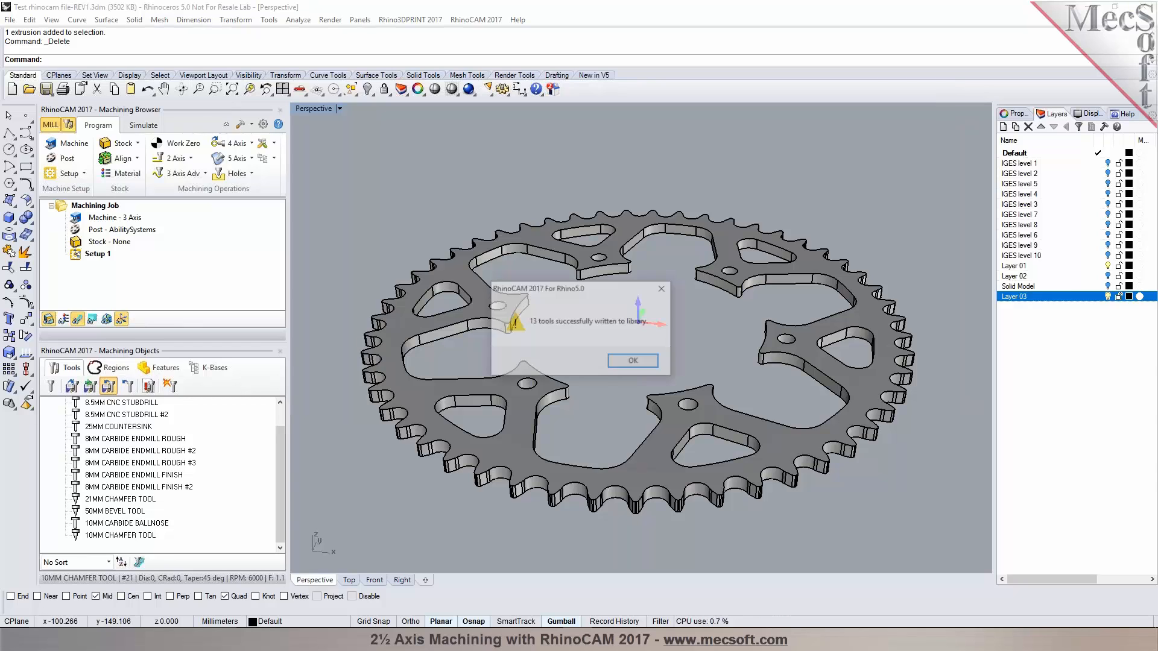
- Close the library save confirmation and enlarge the Machining Browser's job area
left_click(631, 358)
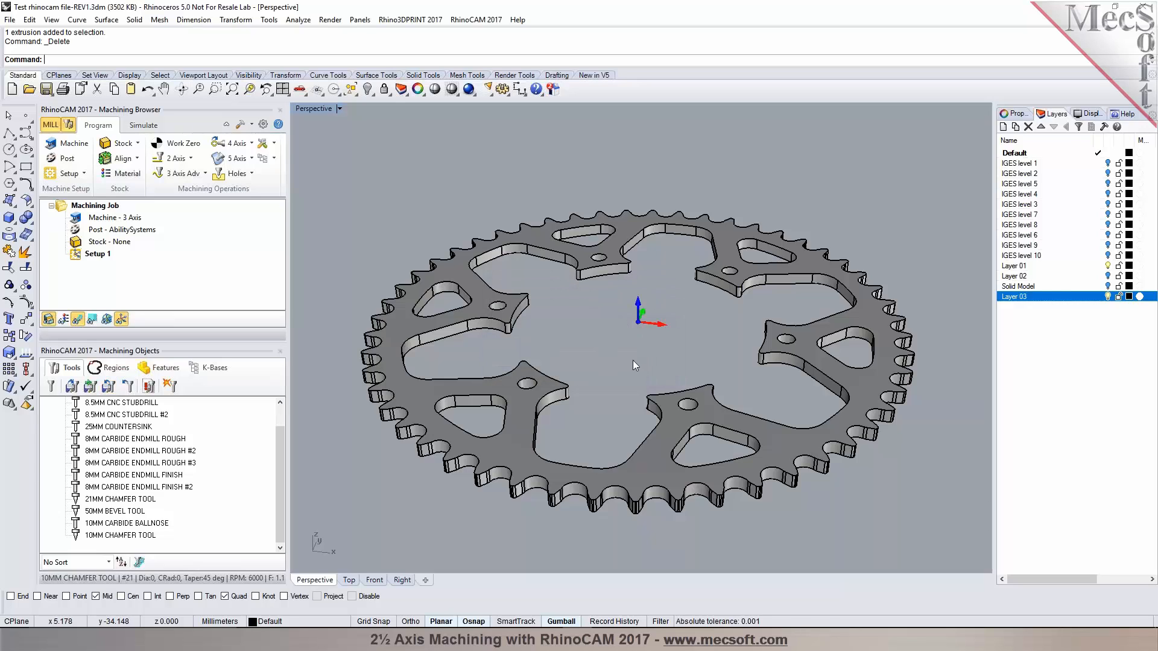
left_click_drag(229, 342, 230, 387)
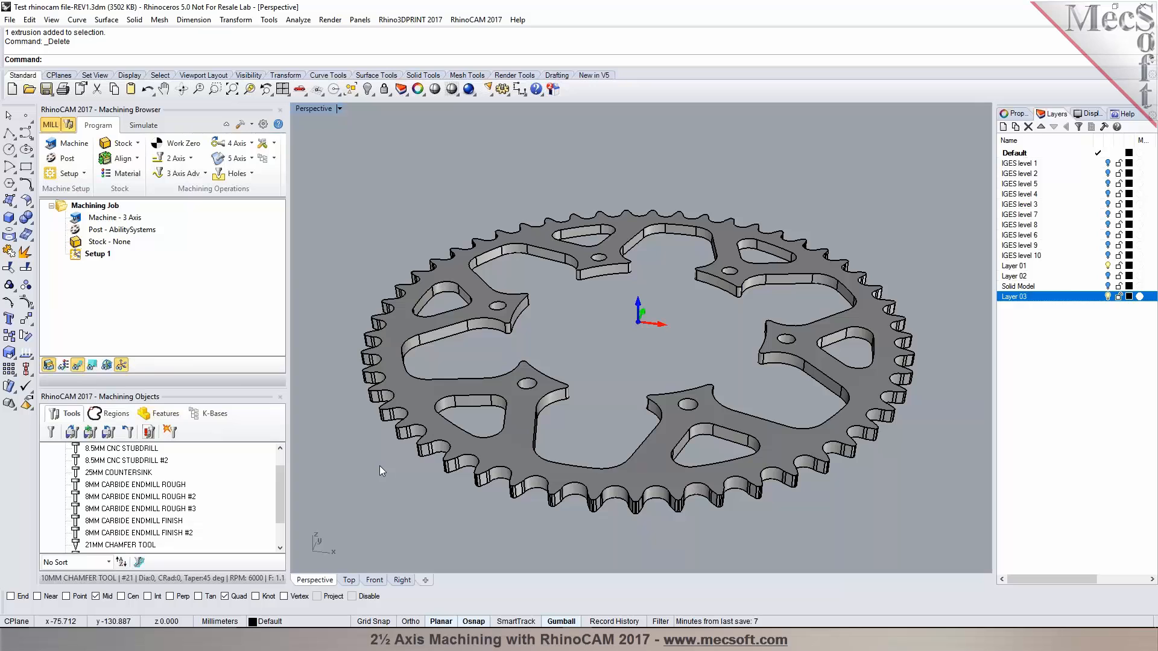
- Review the available tool types and the session tools of each, from ball and flat mills through vee, chamfer, thread, dovetail, fillet, lollipop and user-defined mills
left_click(50, 432)
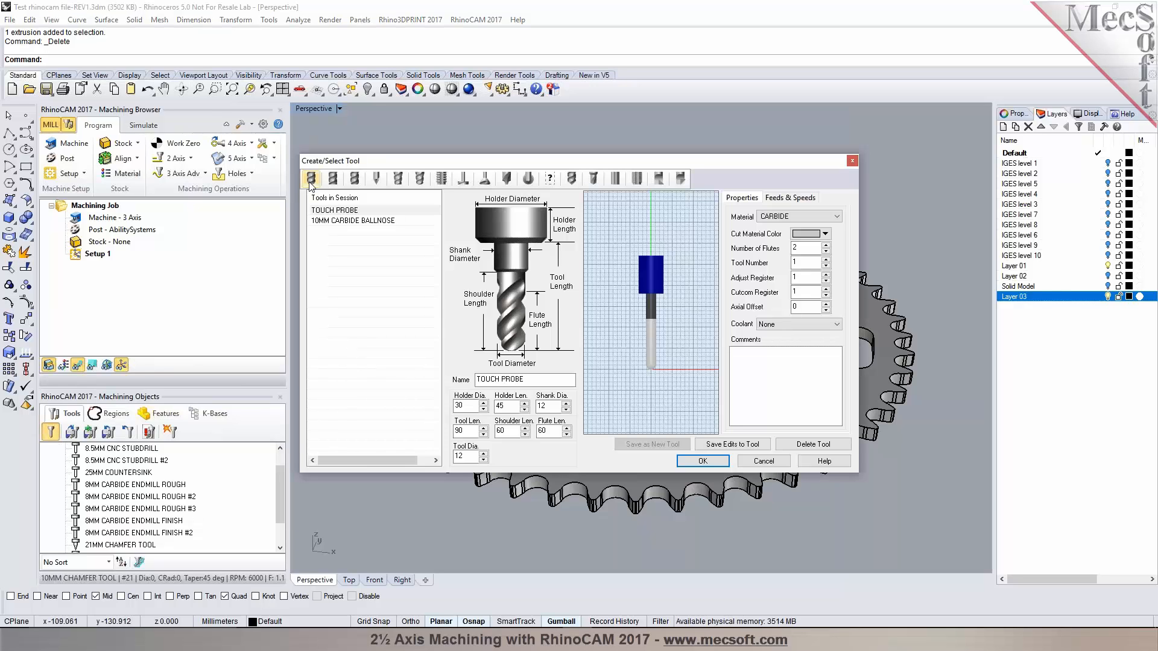
left_click(310, 181)
left_click(332, 179)
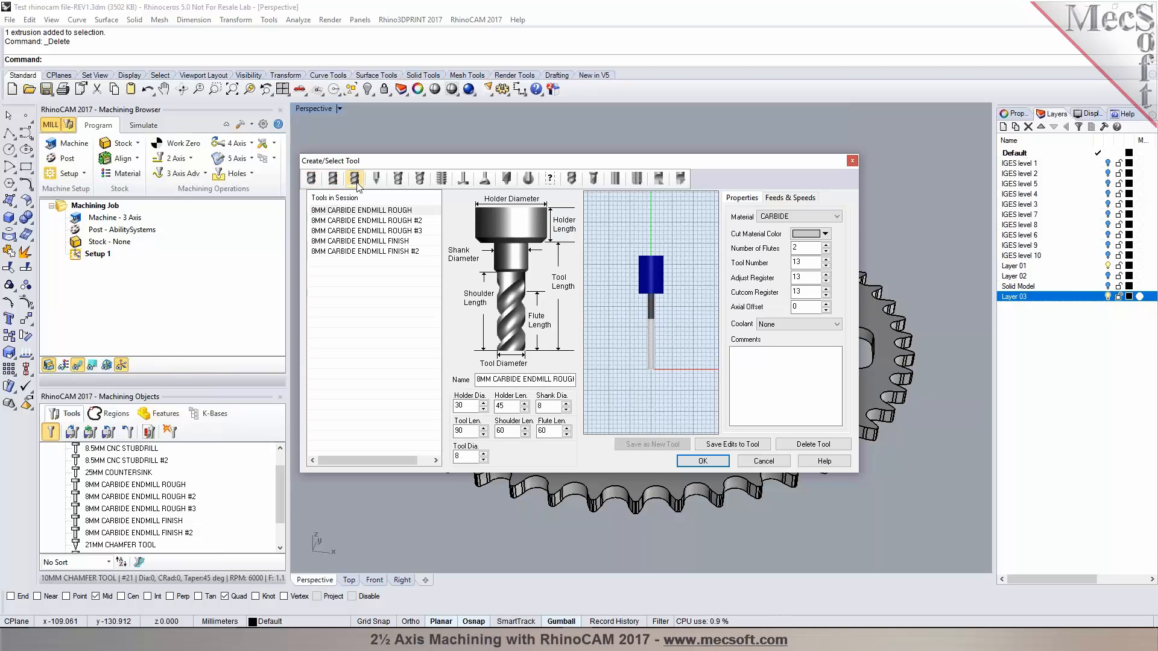
left_click(376, 180)
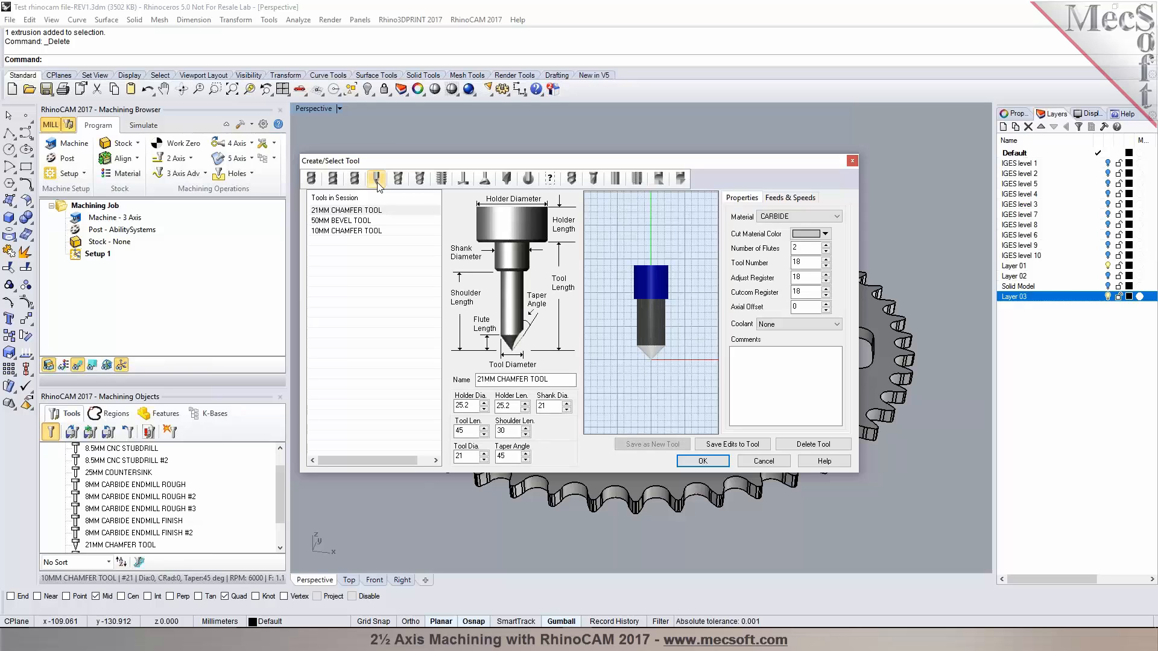
left_click(420, 181)
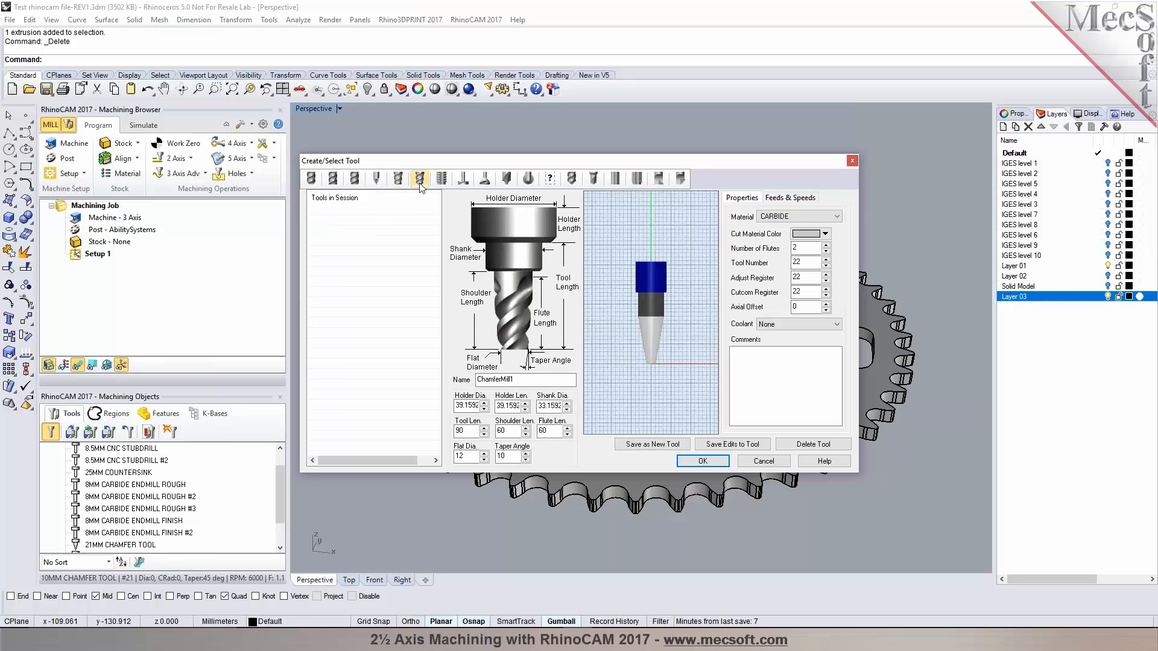
left_click(463, 179)
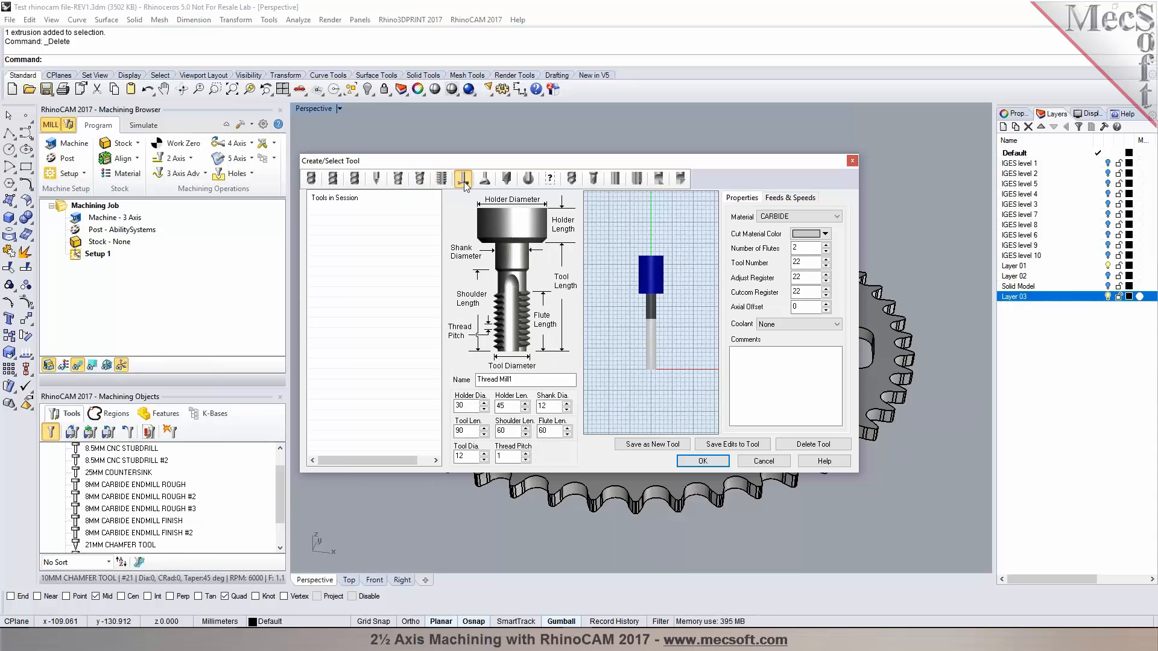
left_click(486, 179)
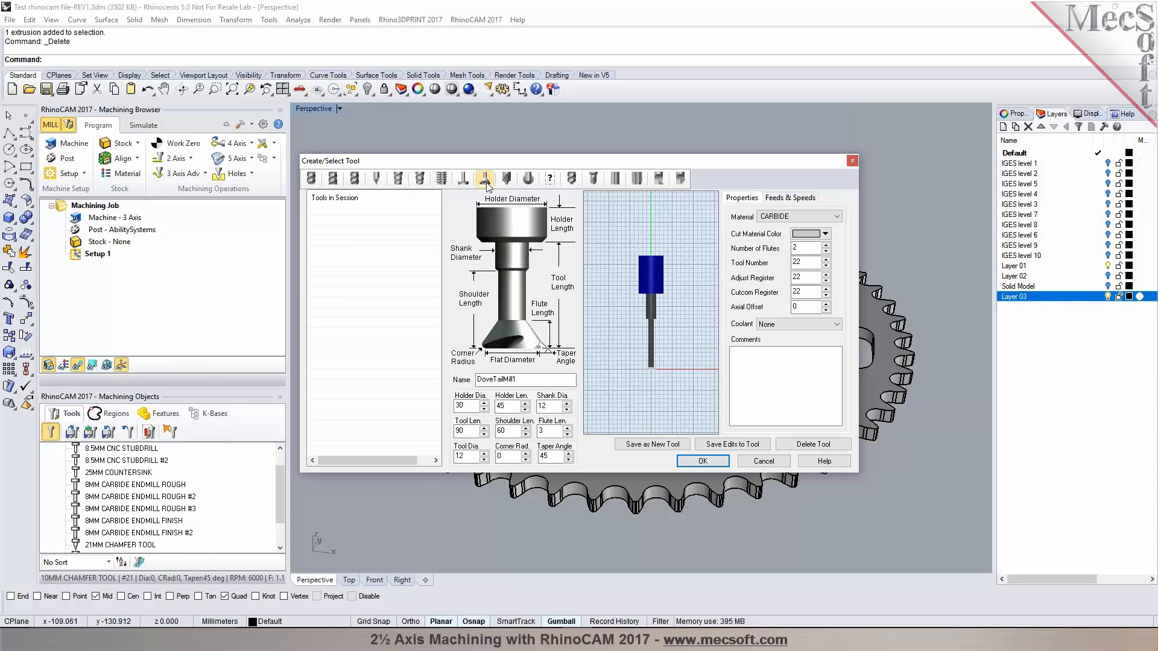
left_click(505, 181)
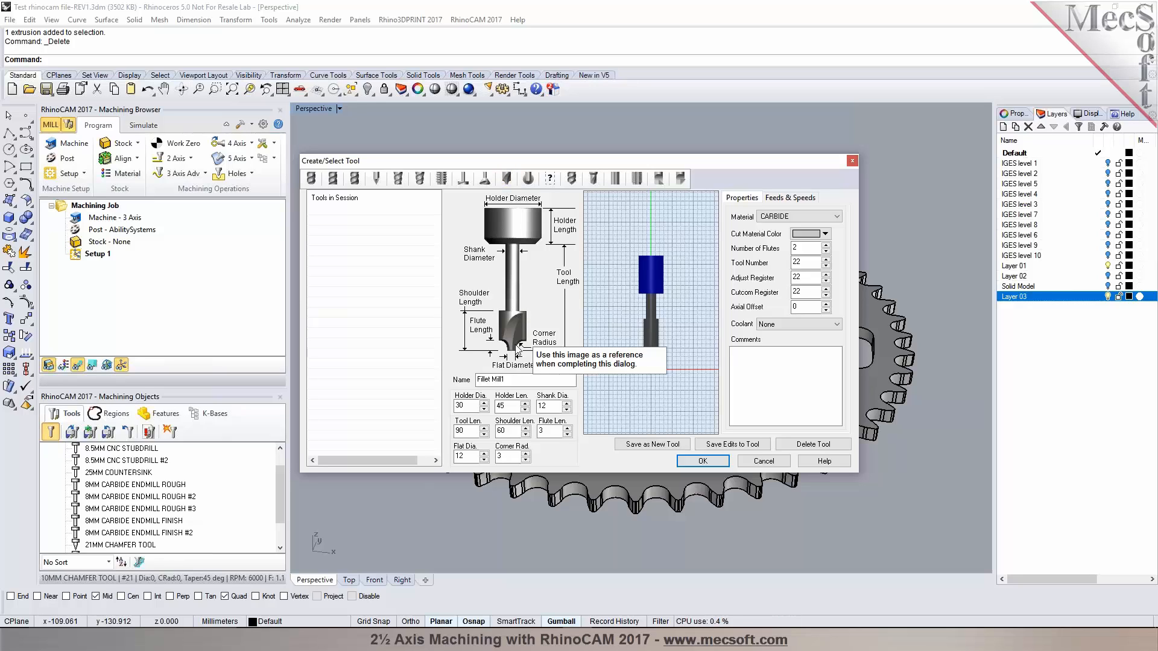
left_click(529, 181)
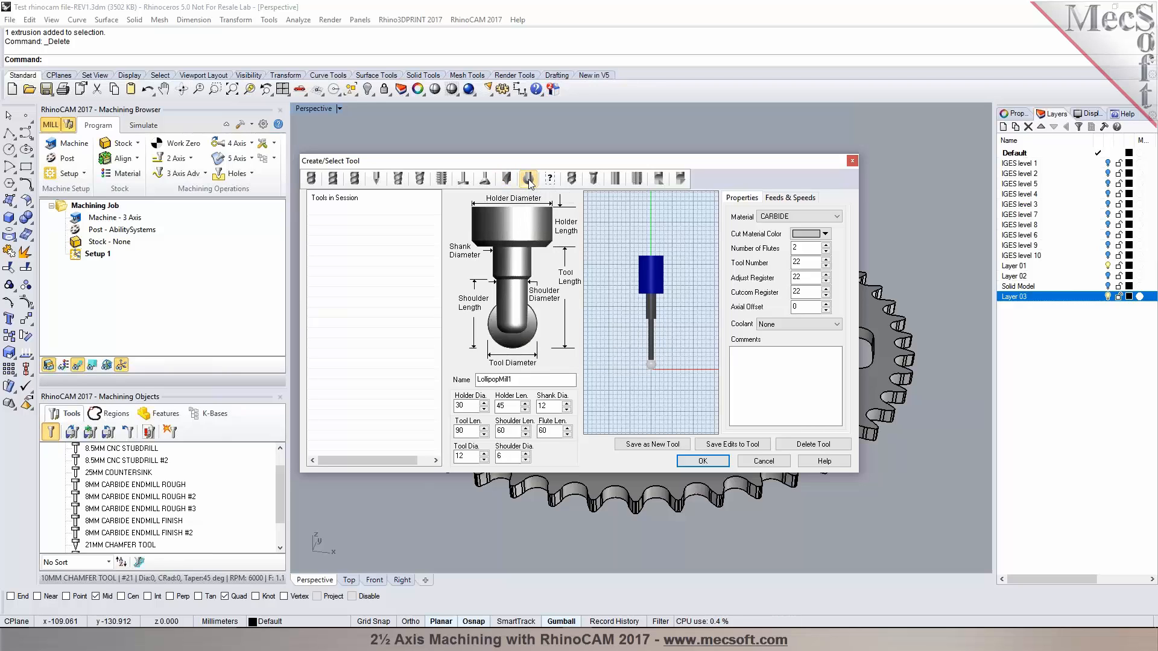
left_click(555, 181)
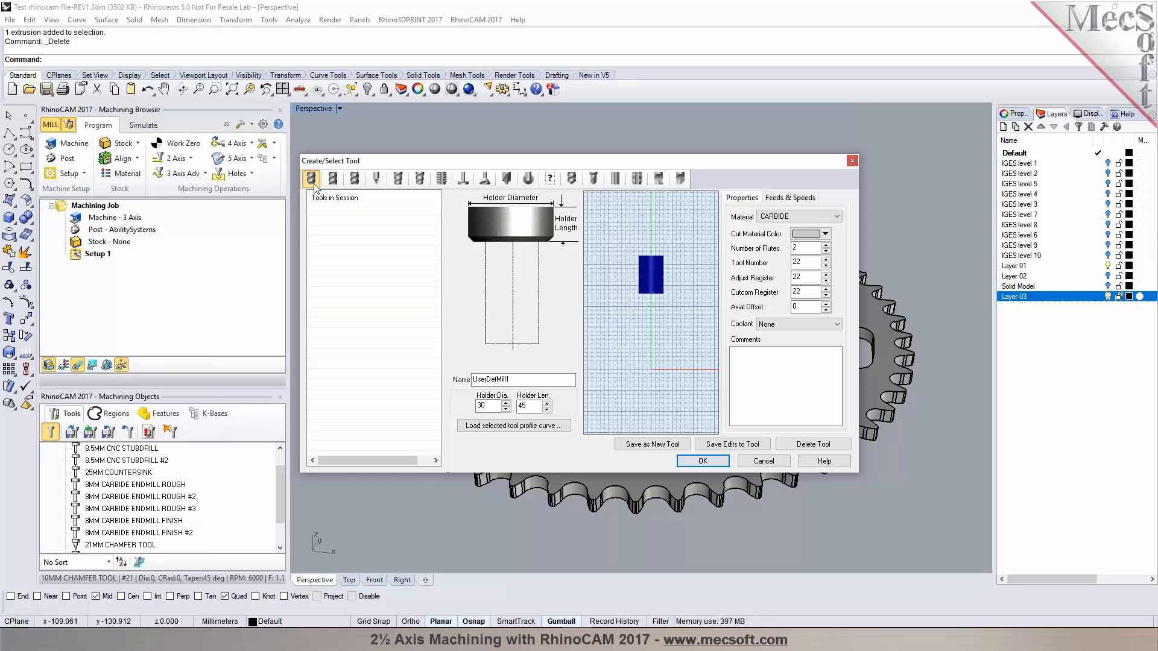
left_click(700, 461)
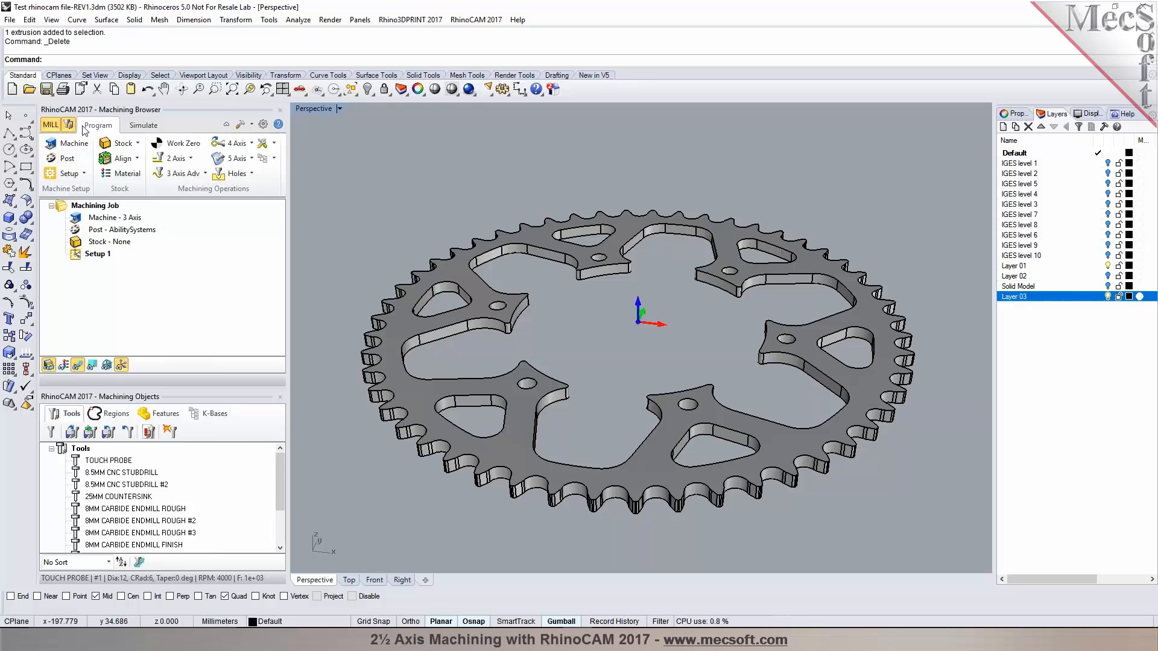
- Define the machine tool manually as a 3 Axis machine
left_click(83, 148)
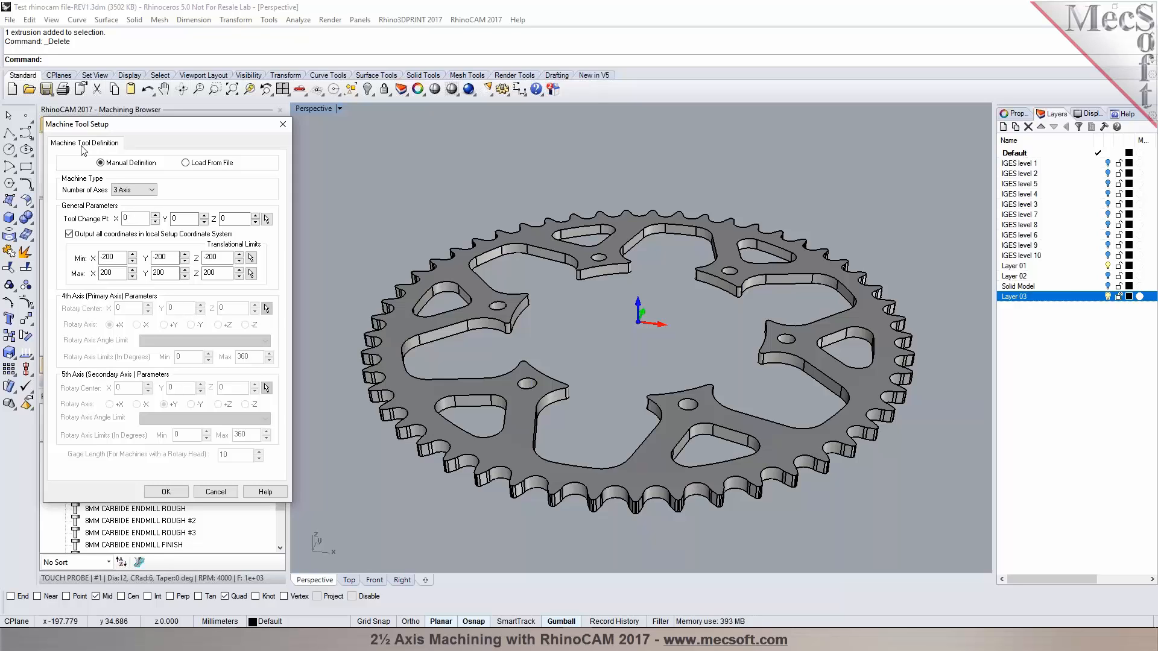
left_click(148, 190)
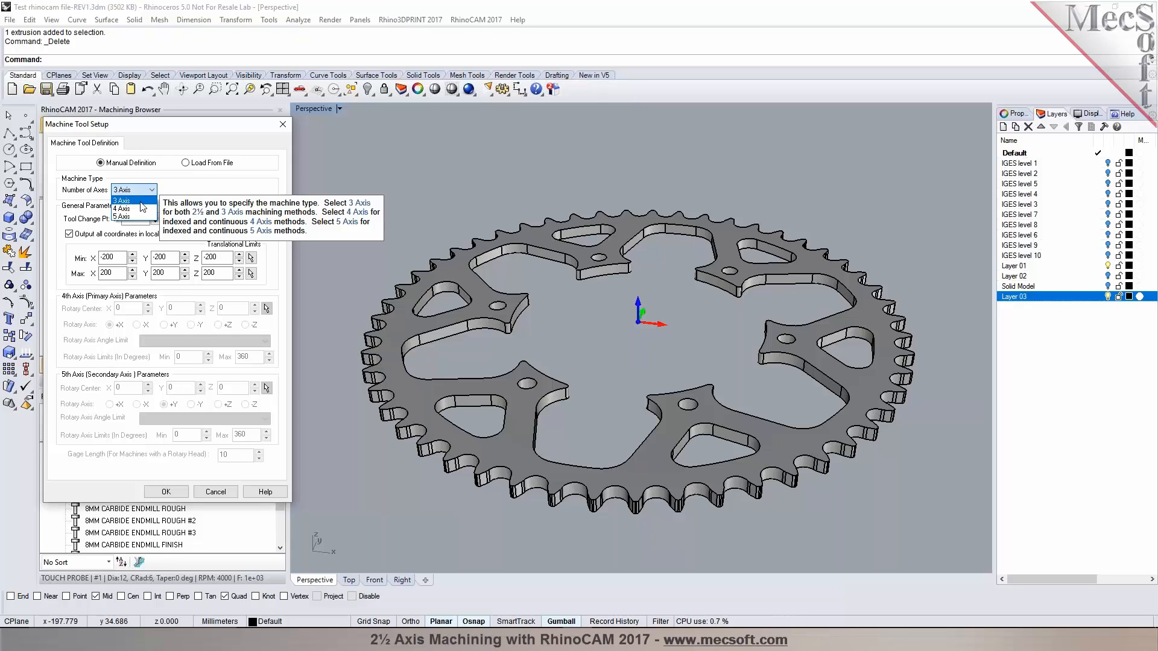
left_click(140, 202)
left_click(135, 219)
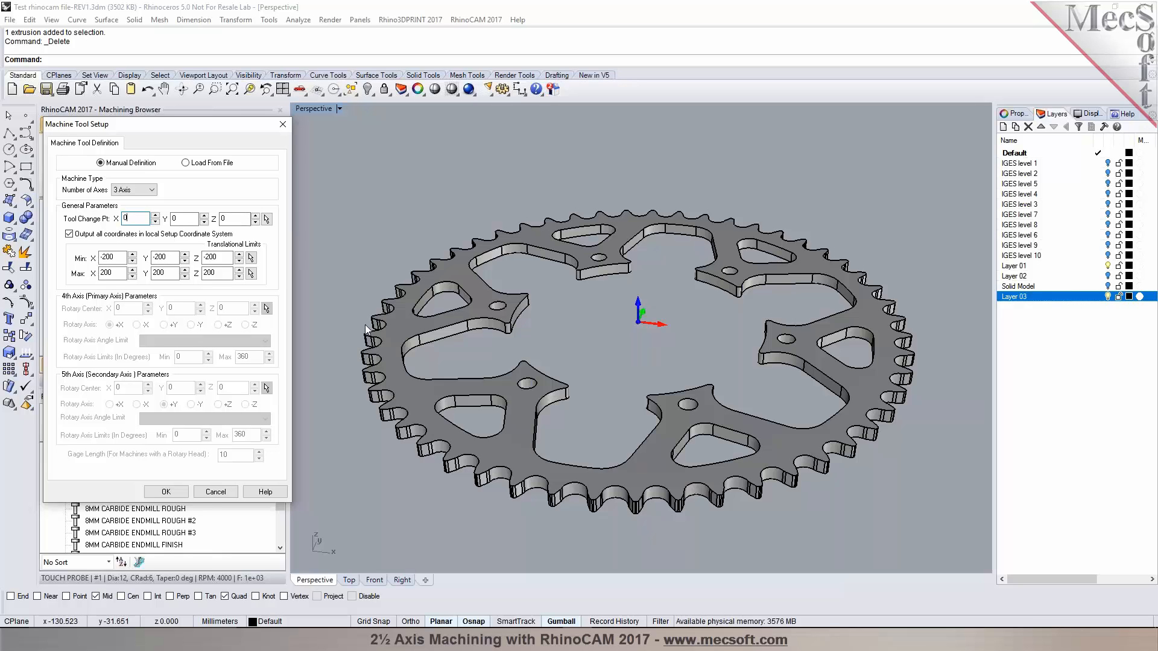
left_click(164, 493)
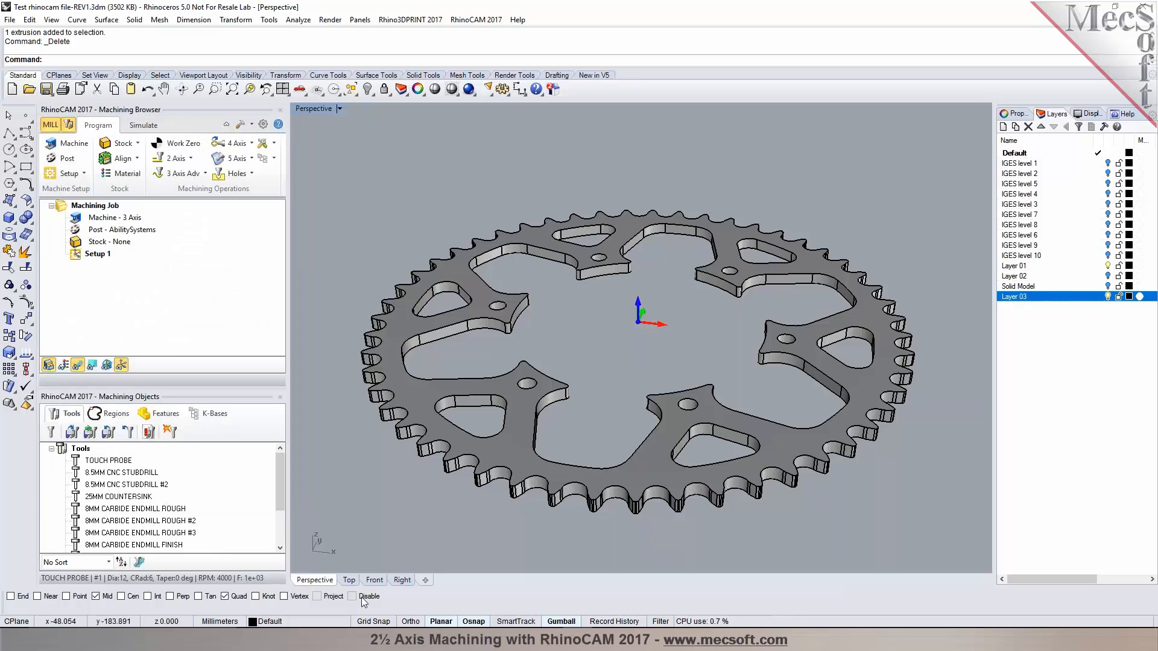
- Show the sprocket in the Top view with Shaded display and look over the part setup options
left_click(350, 582)
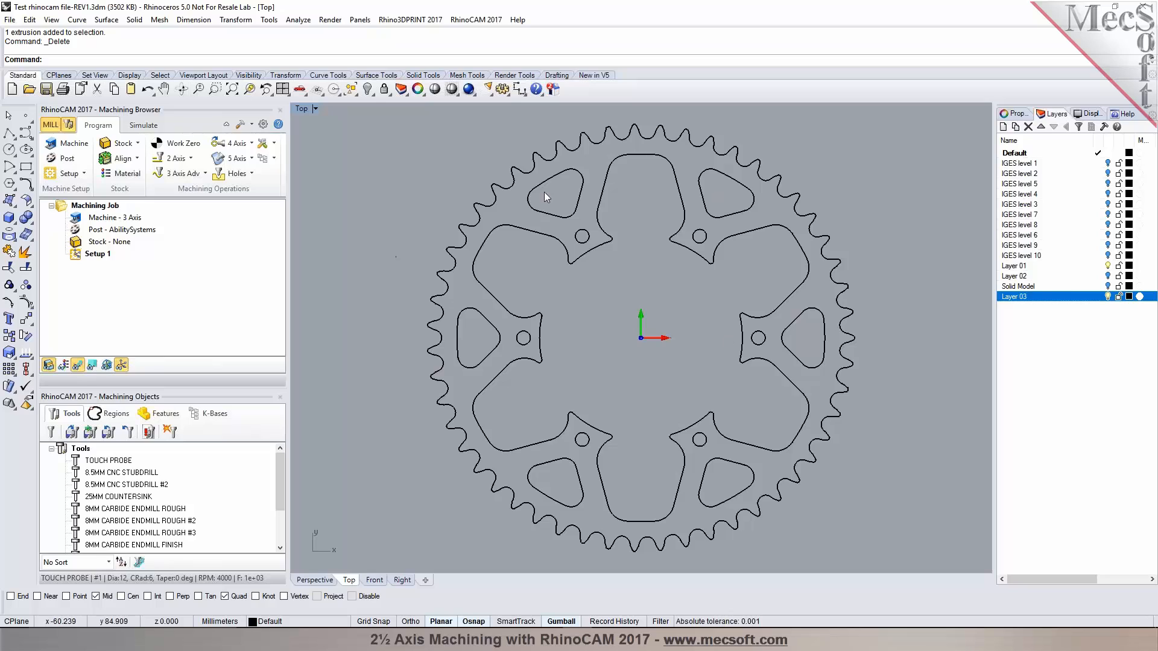
left_click(452, 88)
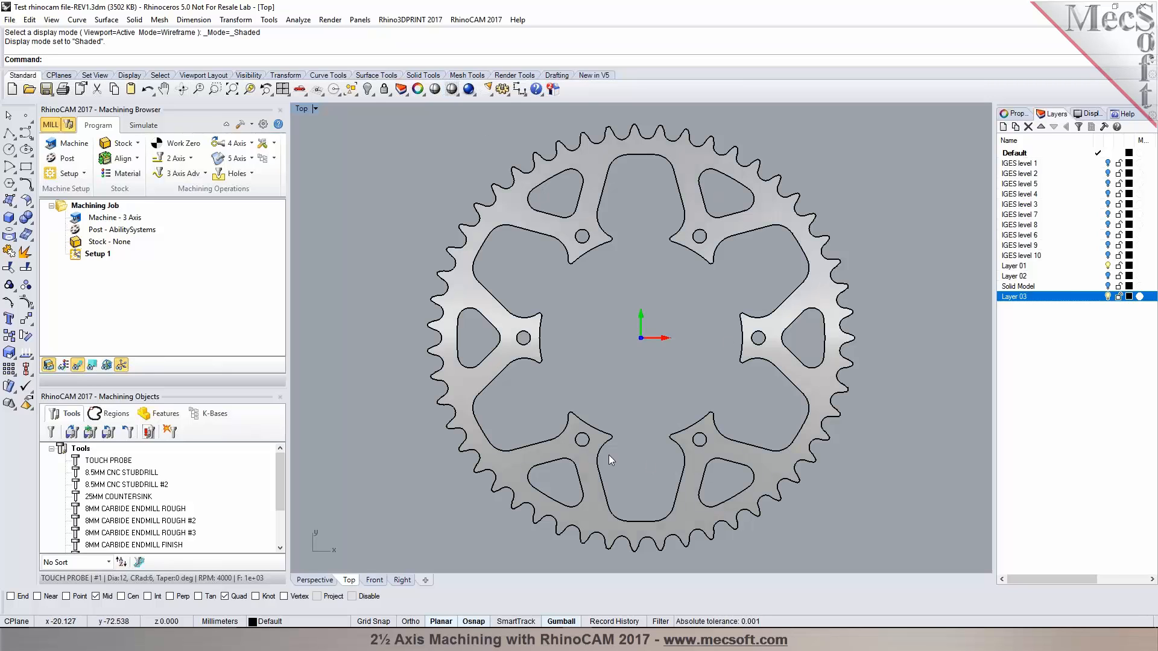
left_click(78, 175)
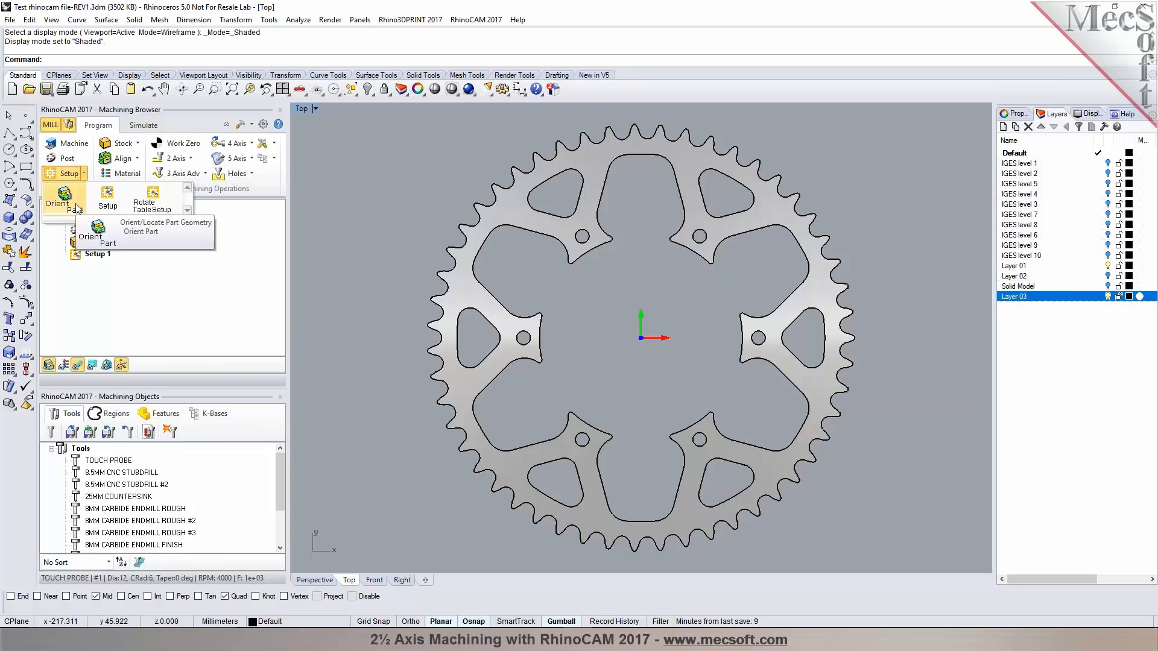
left_click(382, 237)
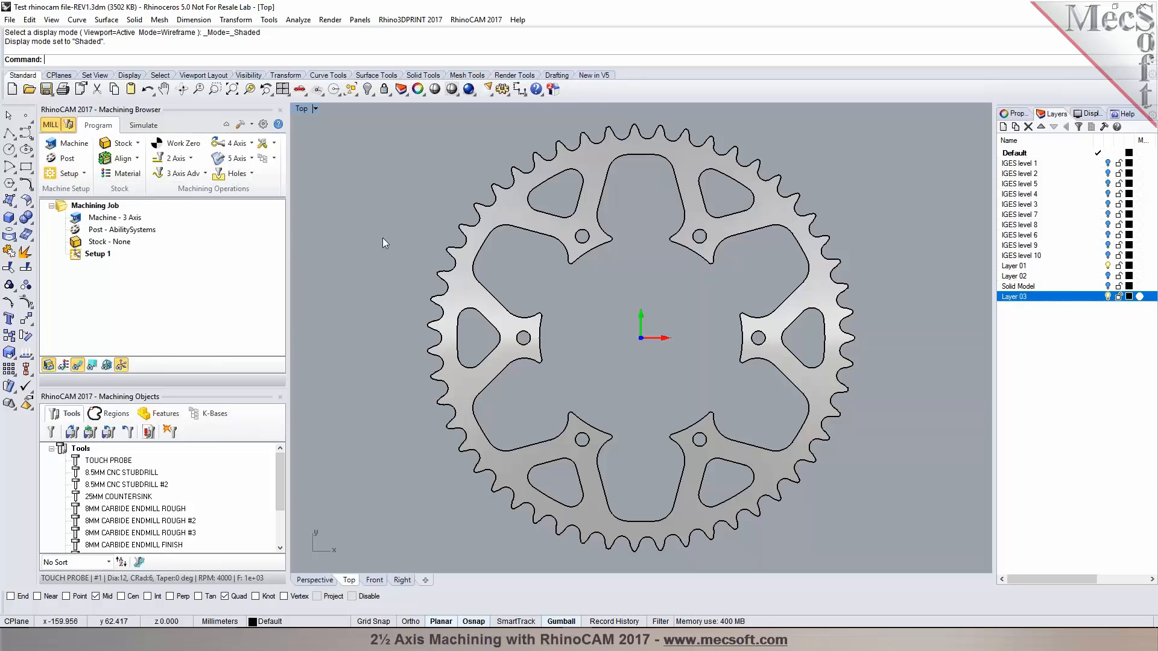
- Create a box stock around the sprocket with length 280, width 280 and height 6 mm
left_click(133, 144)
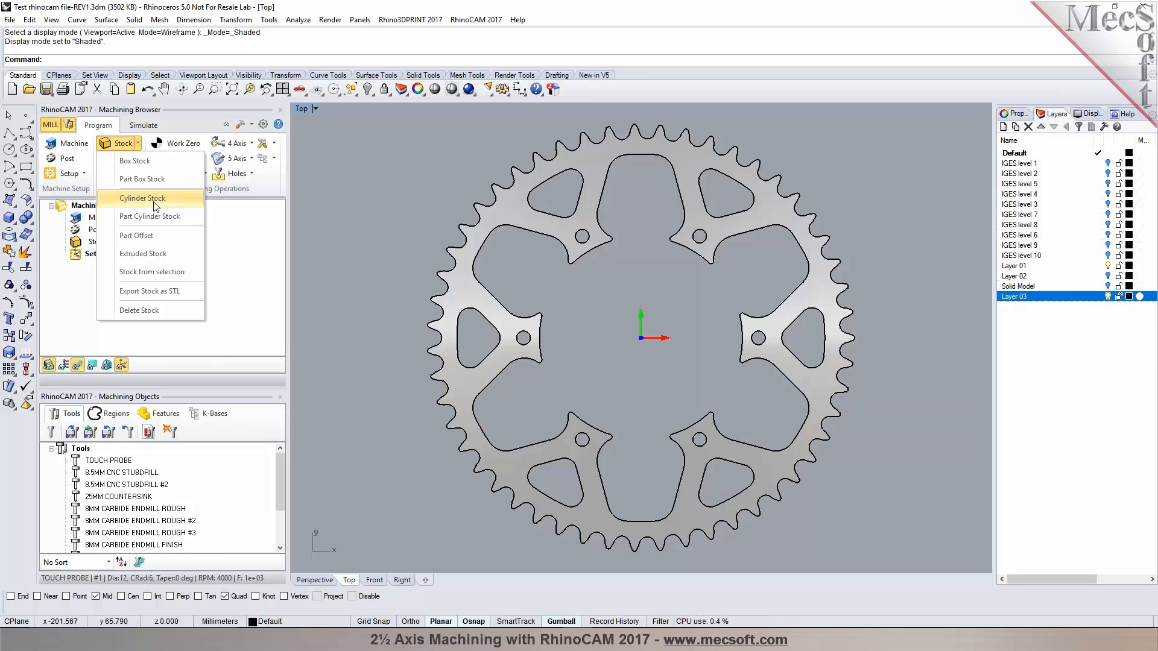
left_click(145, 162)
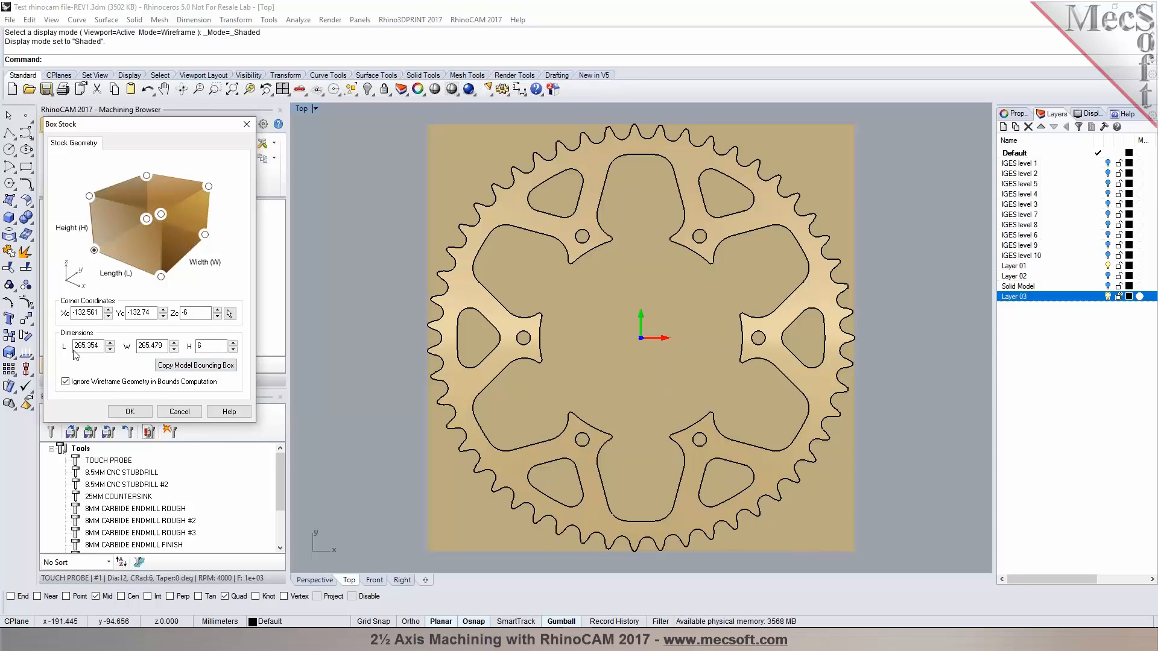
left_click(100, 346)
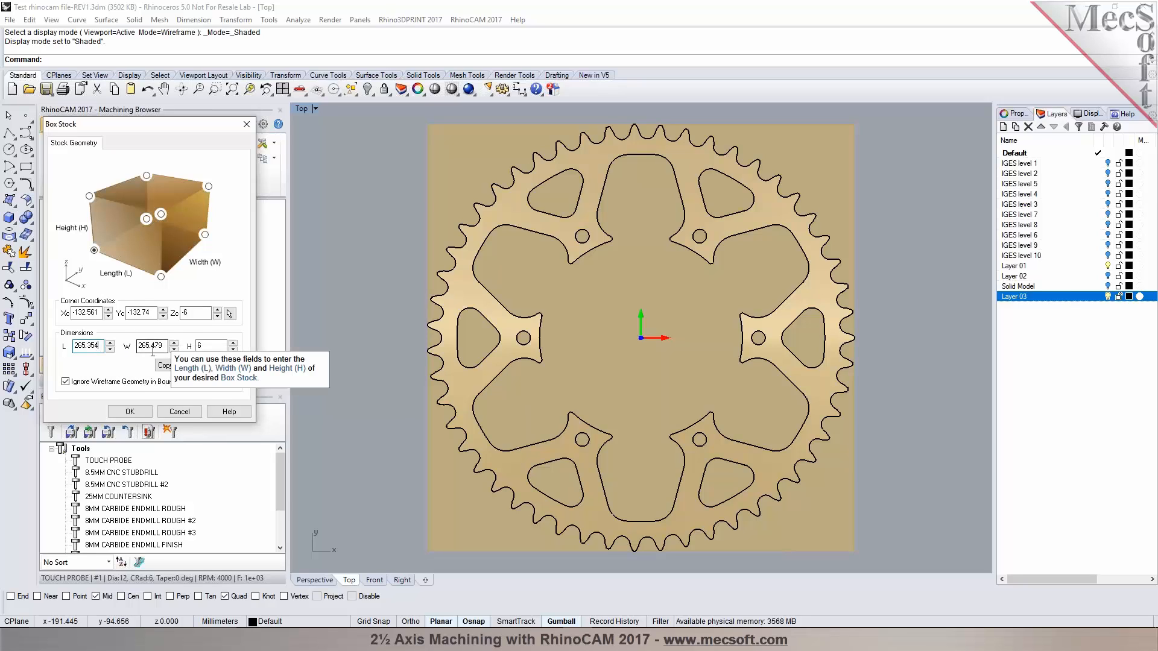
left_click_drag(99, 346, 77, 347)
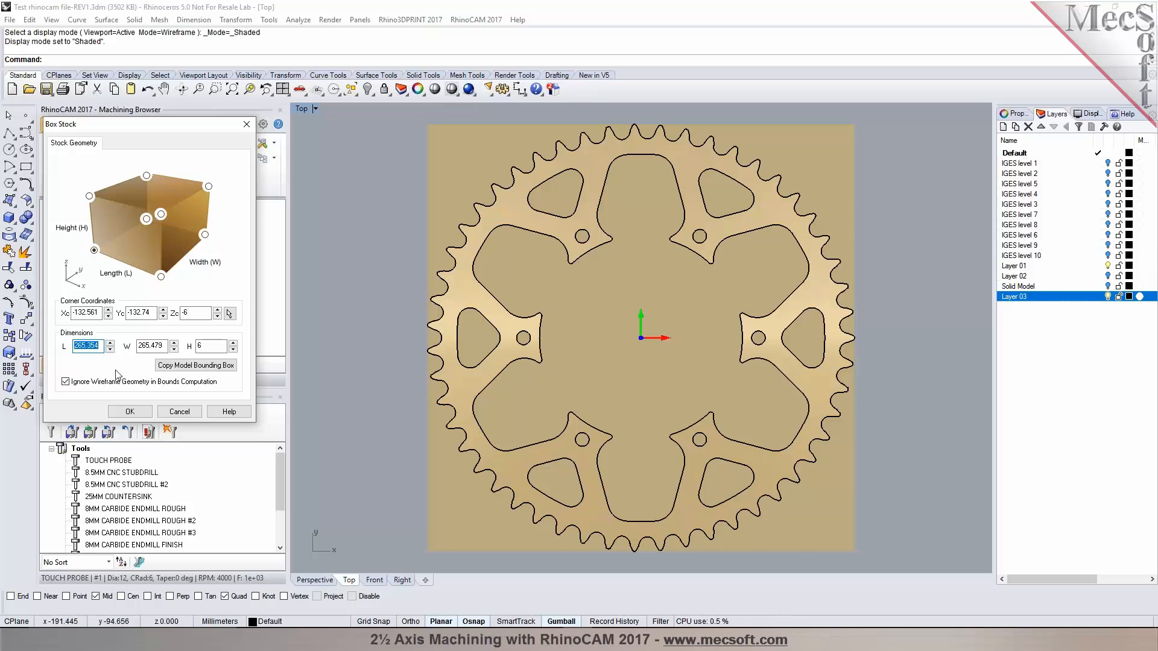
type("280")
key("Tab")
type("2")
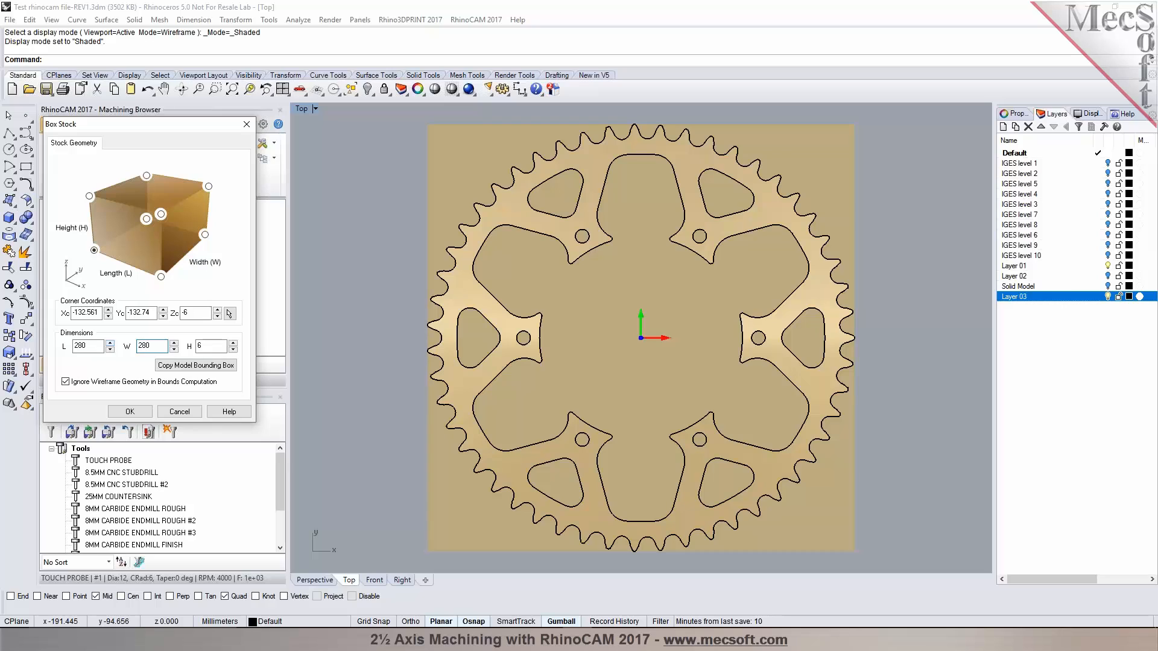
left_click(221, 346)
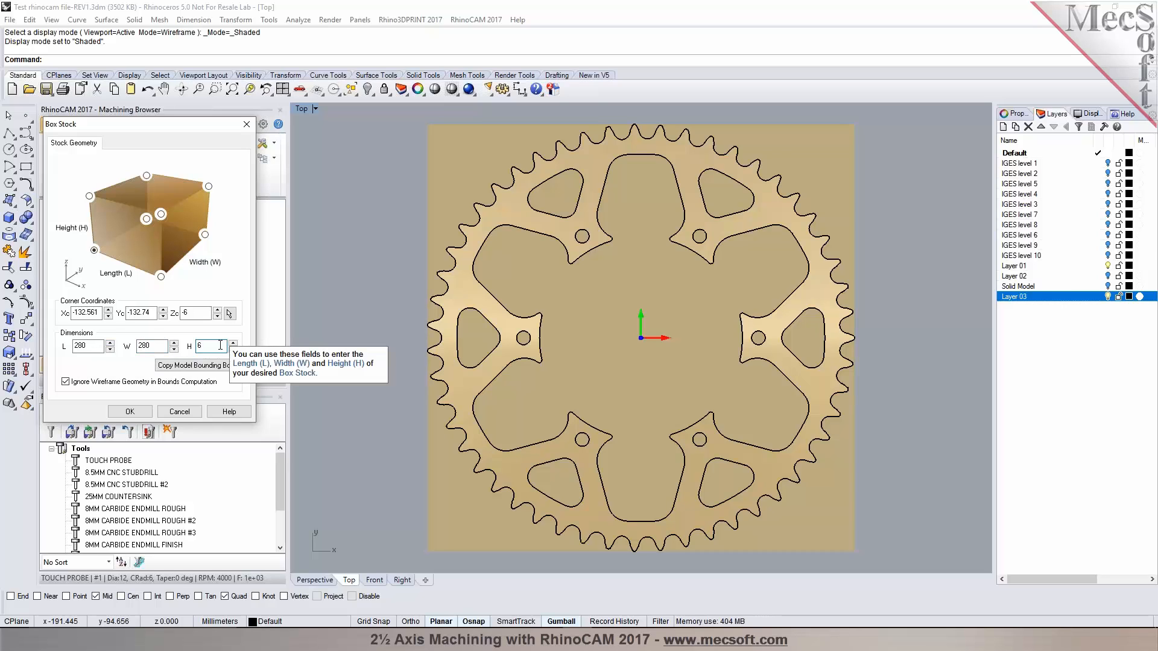
left_click(138, 412)
scroll(386, 381, "down", 2)
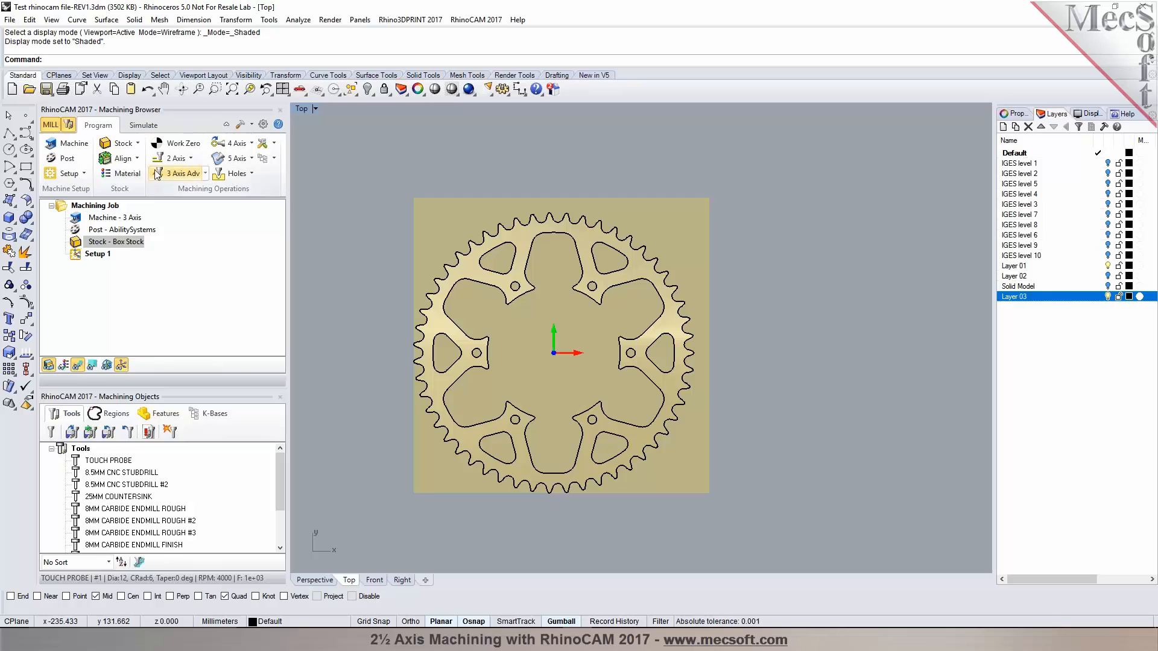
- Align the stock about the part with Z alignment Top and XY alignment Center
left_click(136, 158)
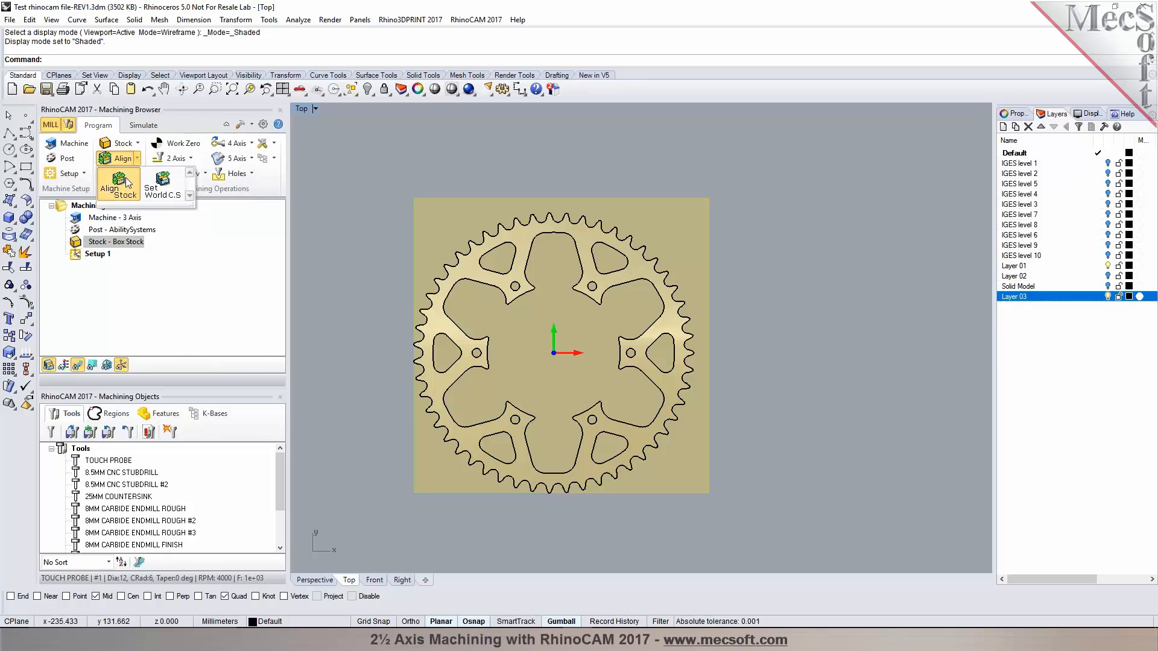
left_click(126, 179)
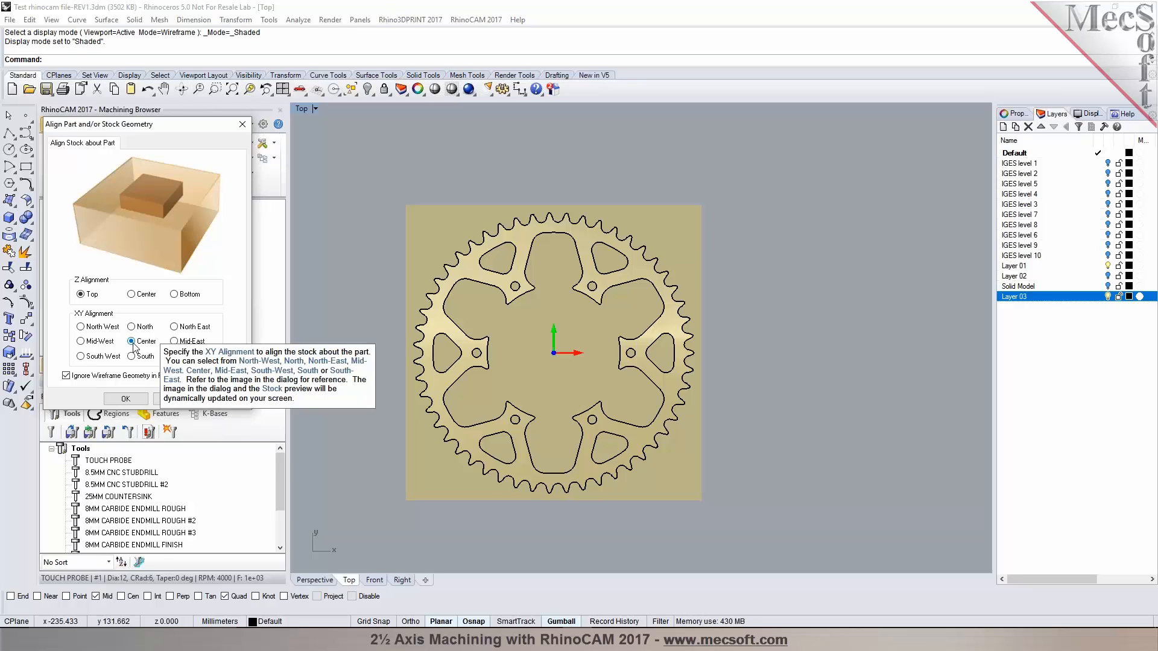
left_click(126, 399)
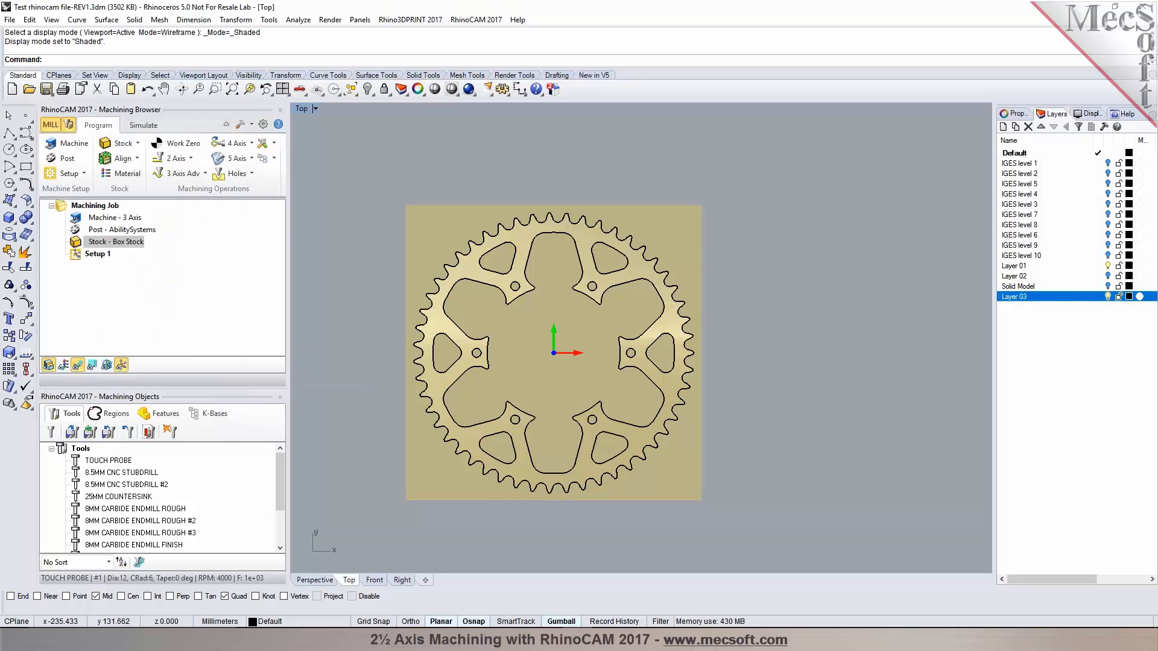
- Inspect the stock's position around the sprocket in the Perspective view and in the four-viewport layout
left_click(314, 580)
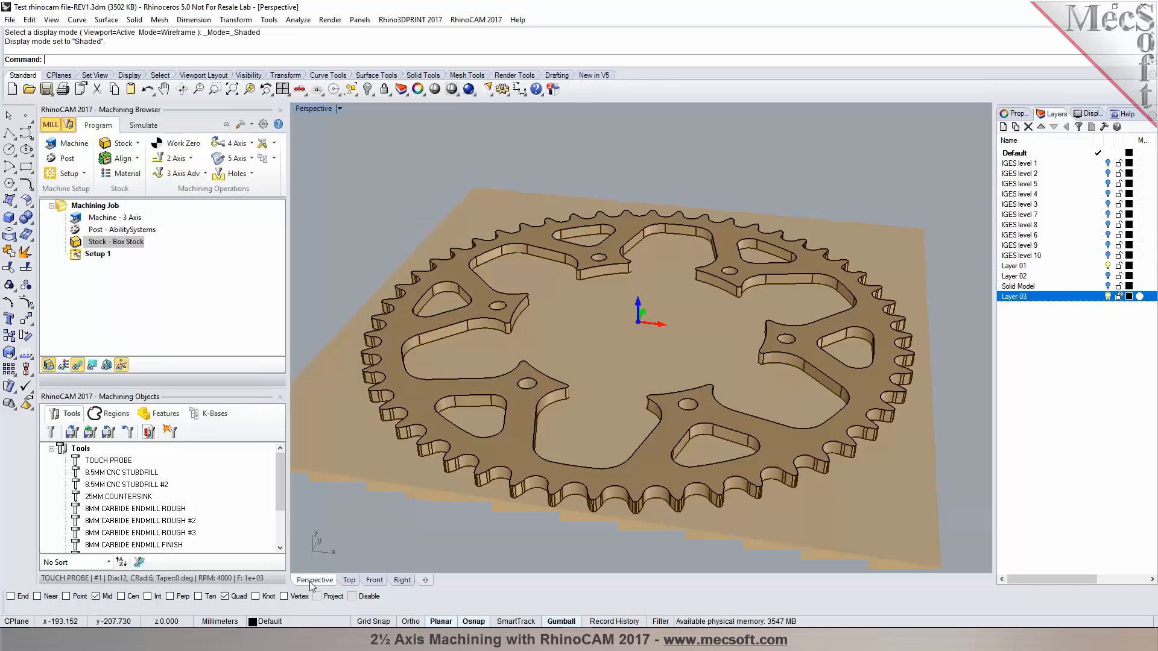
right_click_drag(690, 410, 668, 364)
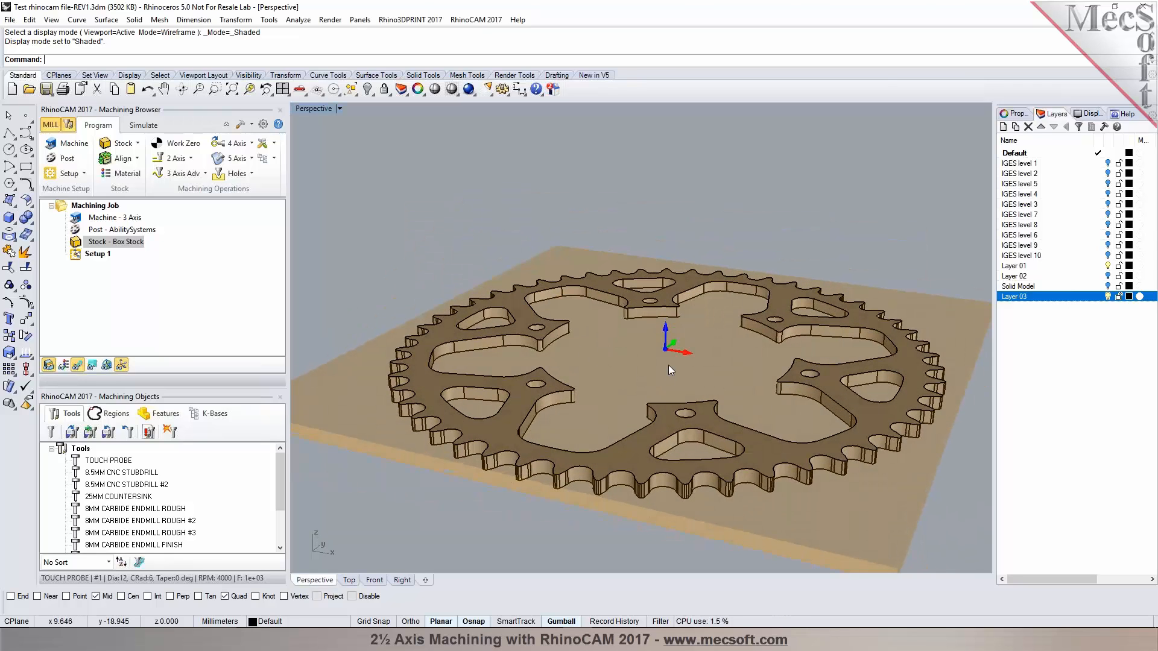
left_click(283, 89)
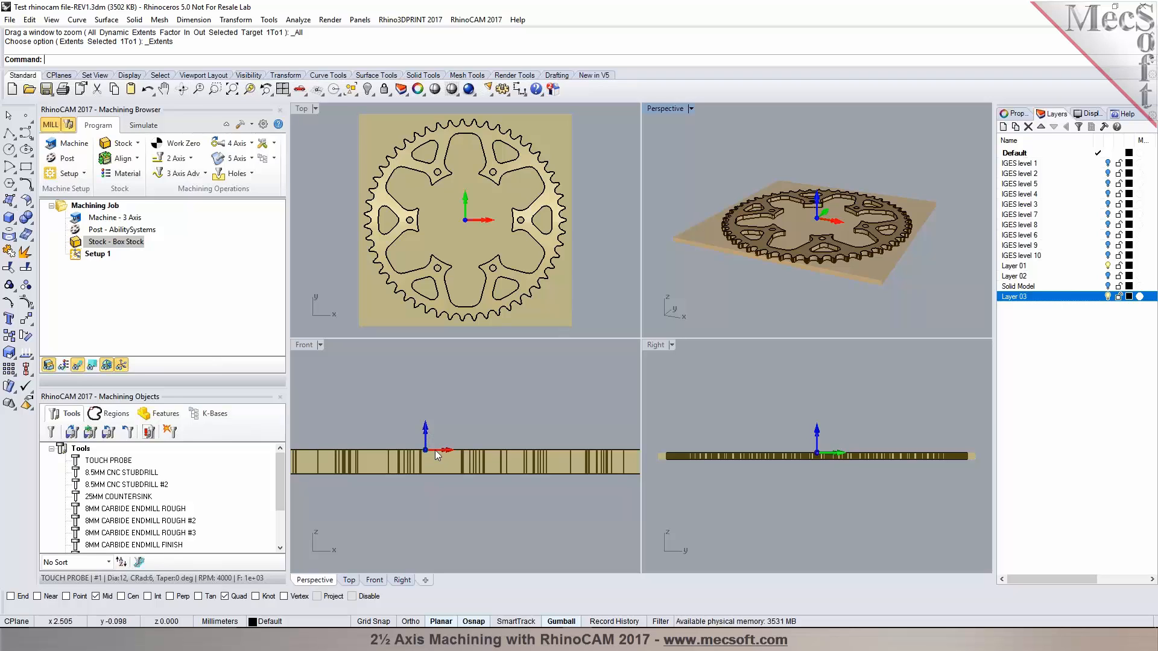
double_click(668, 110)
scroll(670, 337, "up", 4)
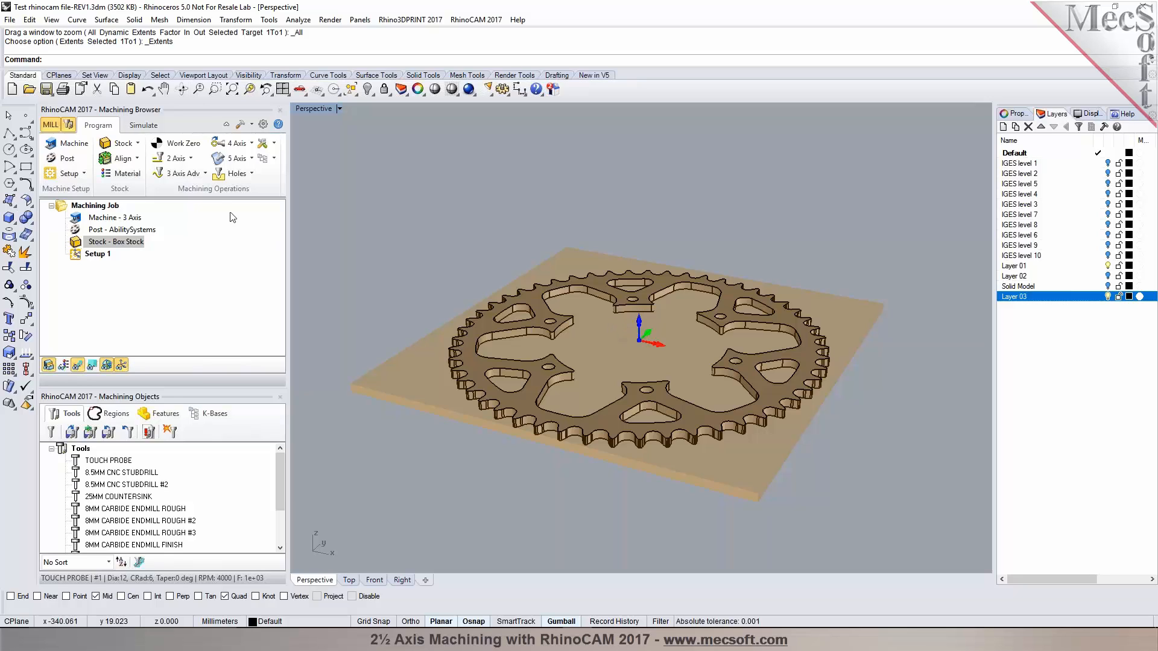
- Create a work zero at the stock box's Highest Z, South West corner with Output Work Offset enabled at register 54
left_click(138, 159)
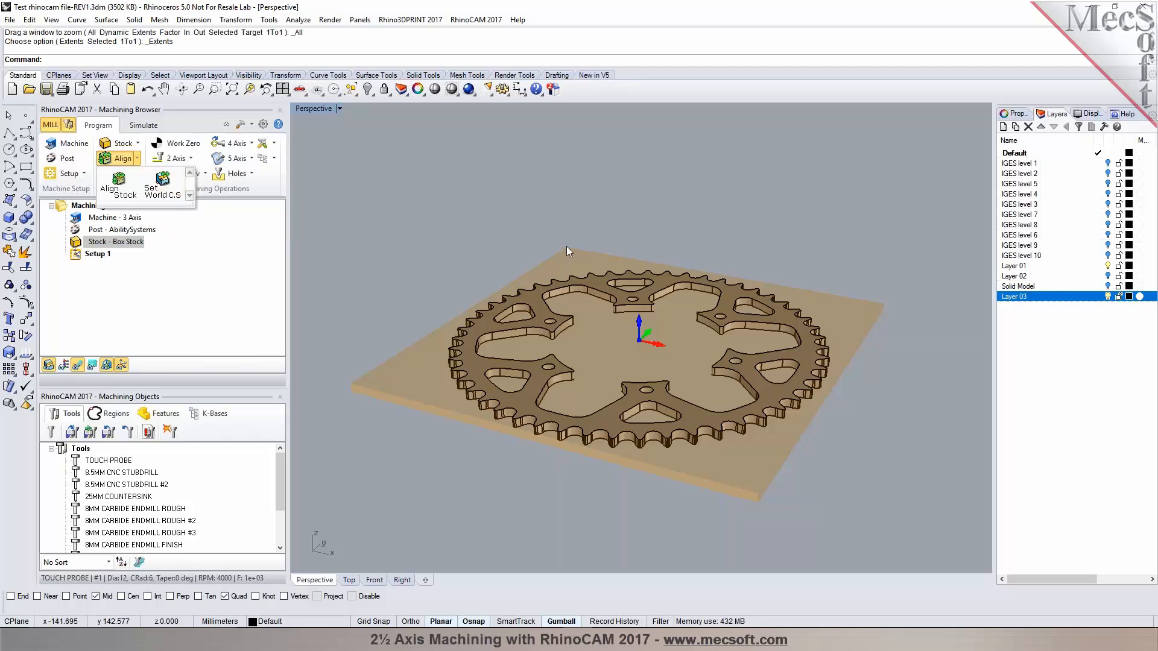
left_click(187, 146)
left_click(155, 280)
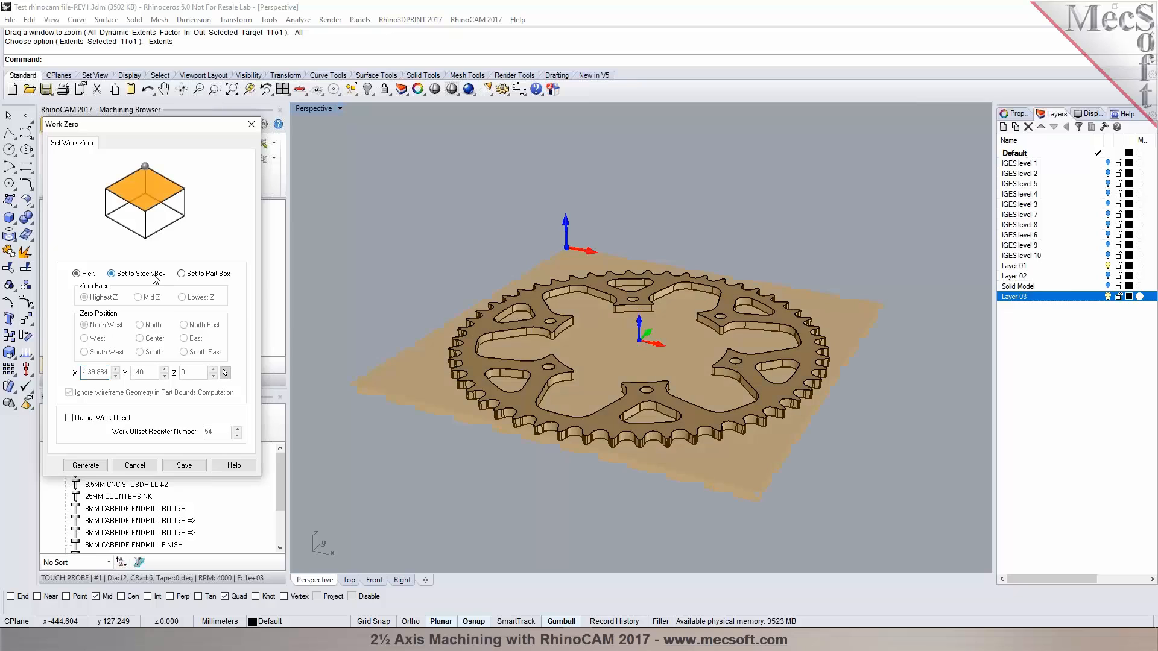
left_click(85, 352)
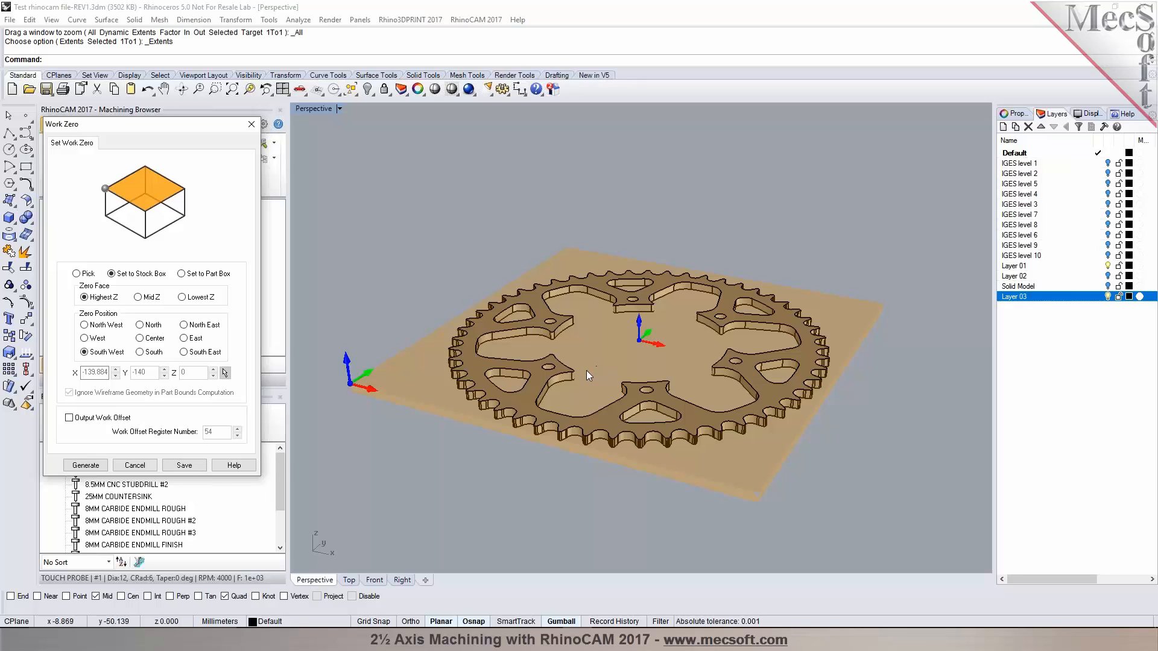
left_click(79, 420)
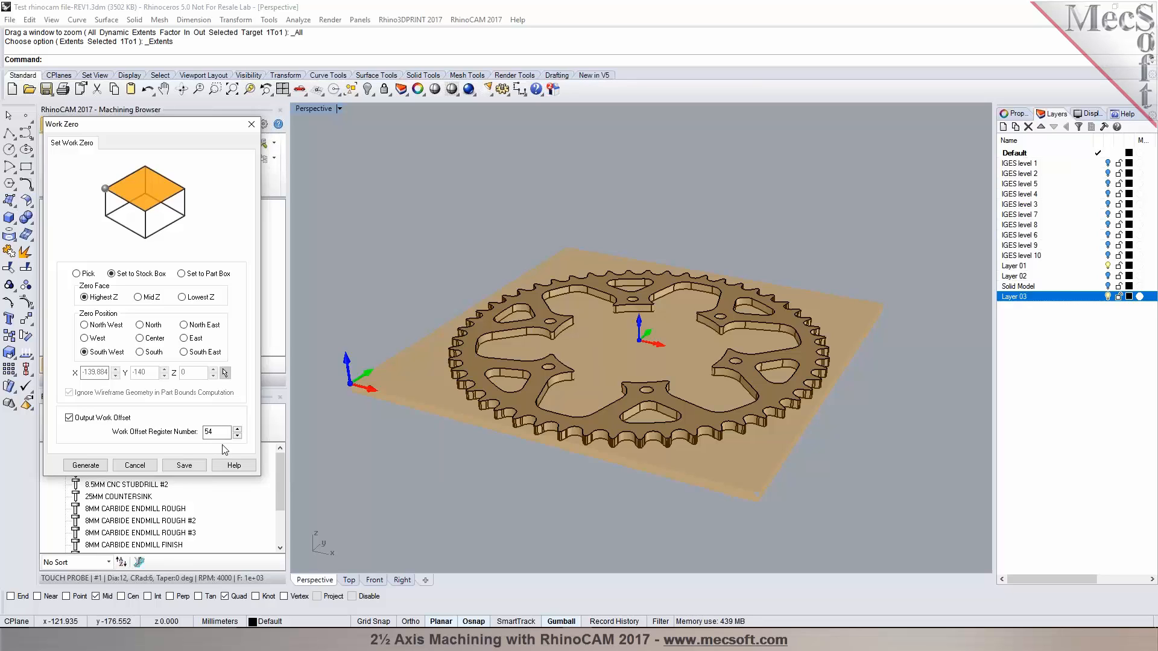
left_click(85, 465)
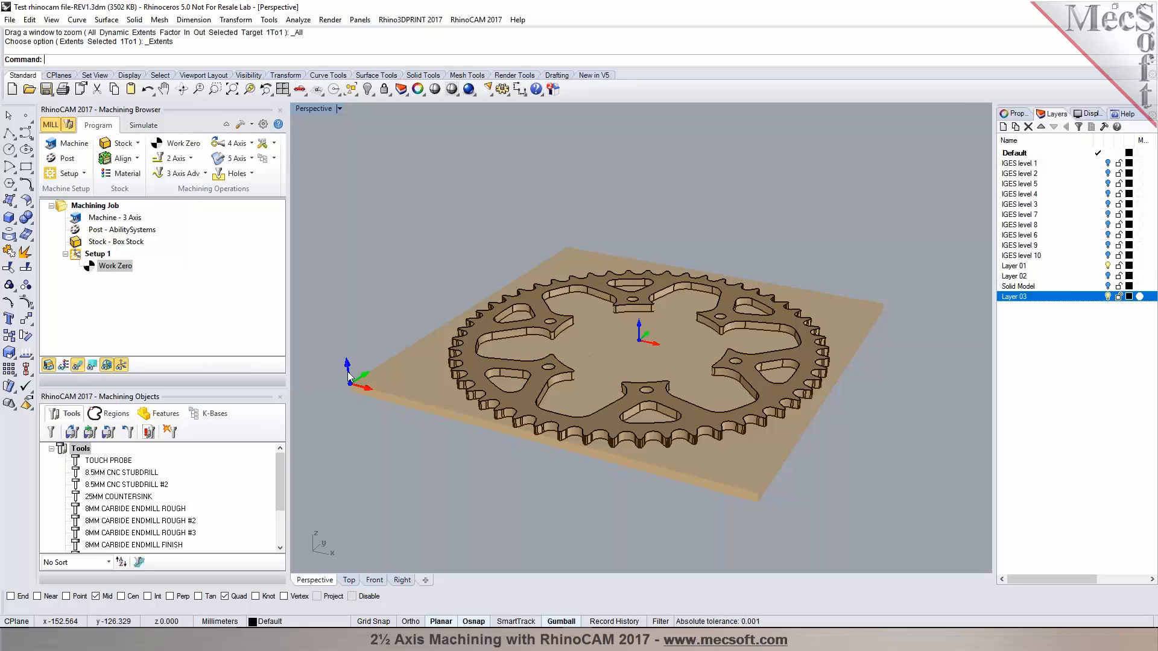
- Inspect the work zero's corner position on the simulated stock, then return to the programming view
left_click(138, 126)
scroll(304, 360, "up", 5)
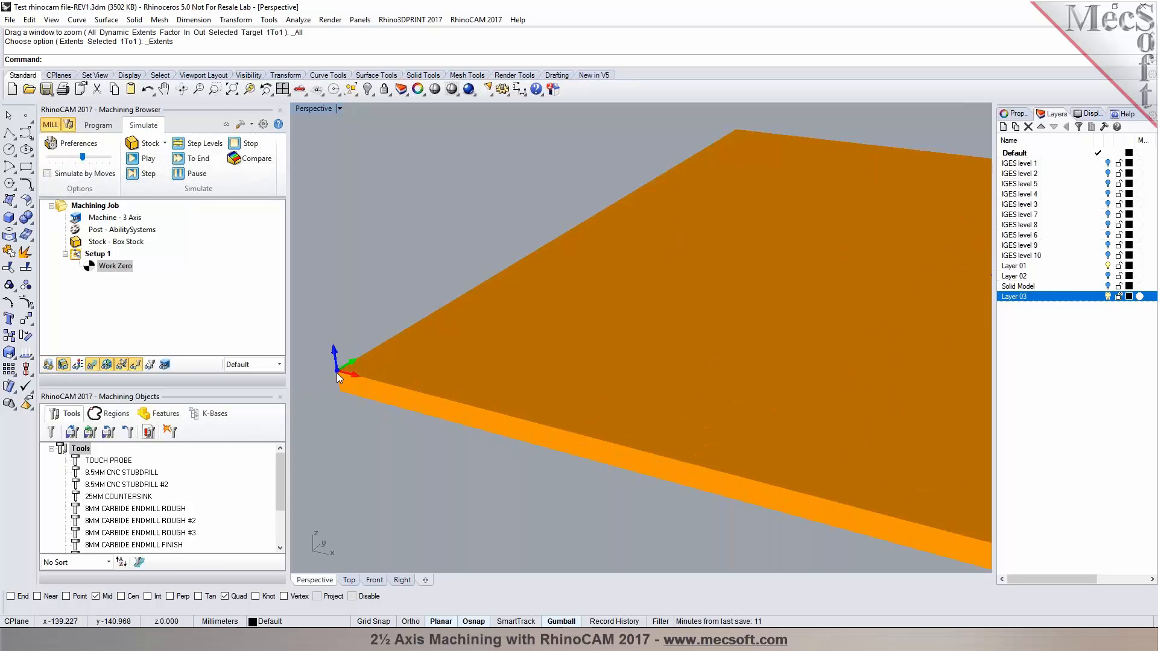
scroll(337, 373, "down", 4)
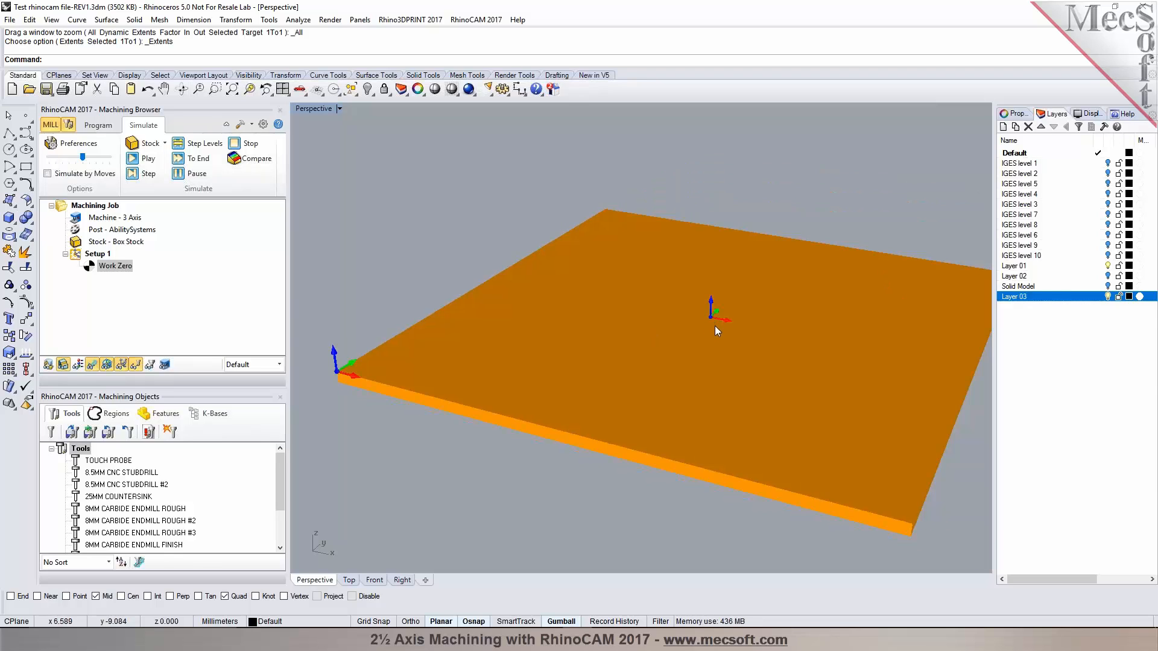
left_click(100, 126)
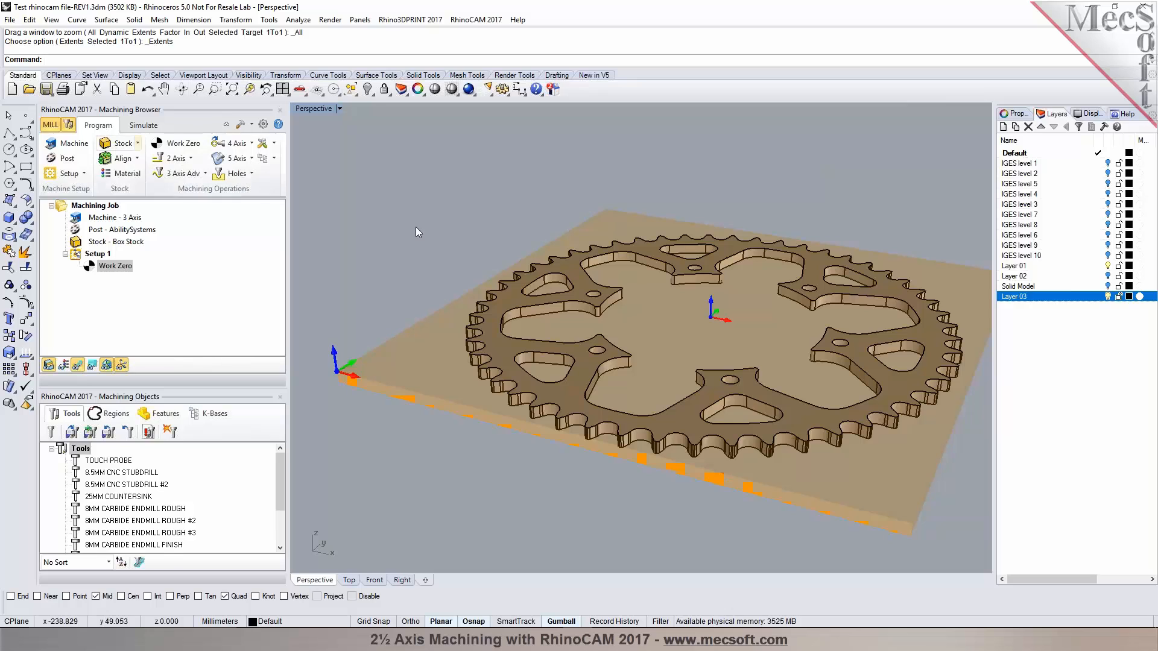
- Relocate the work zero to the stock box's Highest Z, Center position, then switch to Pick, enter X as 0 and regenerate
double_click(87, 270)
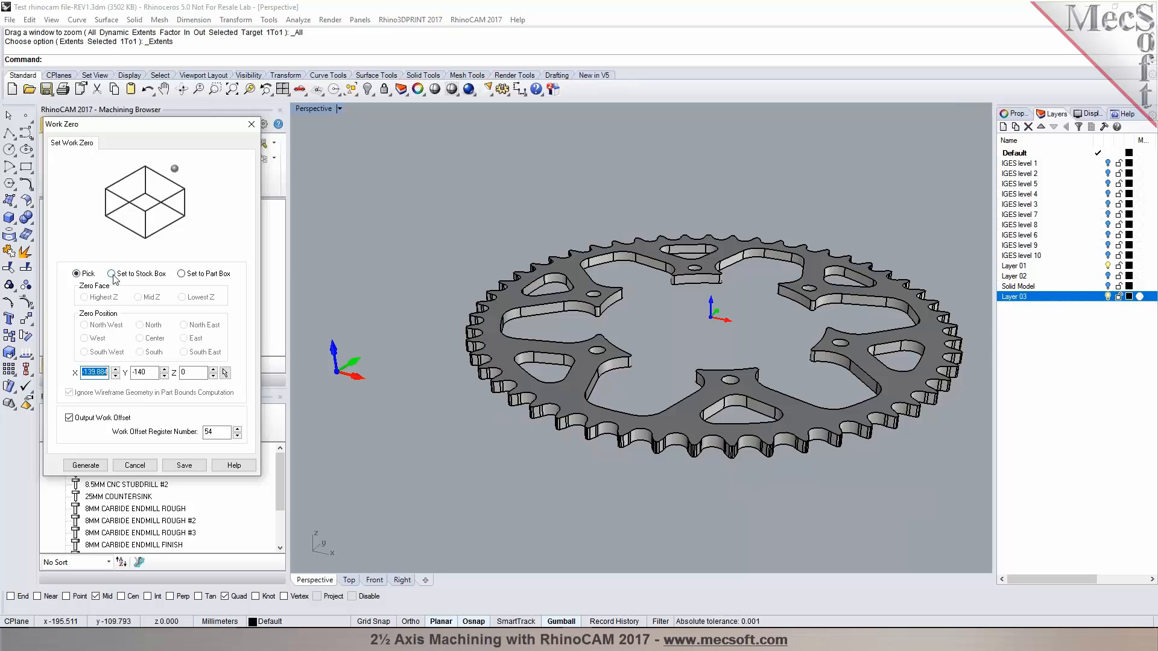
left_click(111, 273)
left_click(148, 339)
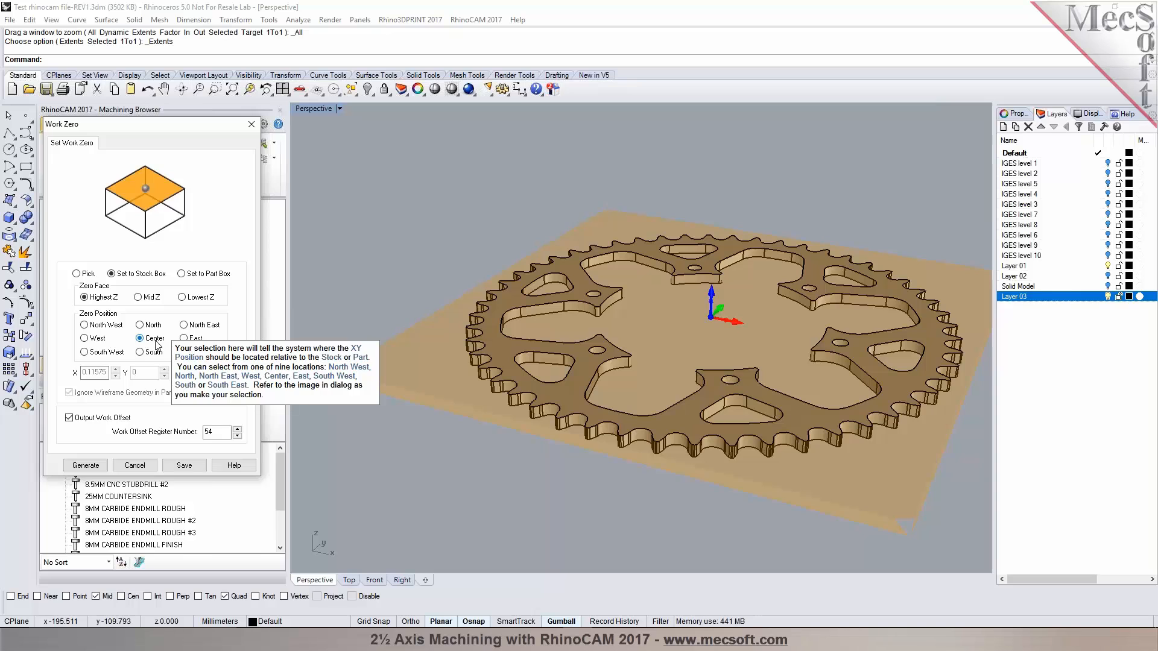
mouse_move(714, 324)
right_mouse_down()
mouse_move(739, 385)
mouse_move(718, 308)
right_mouse_up()
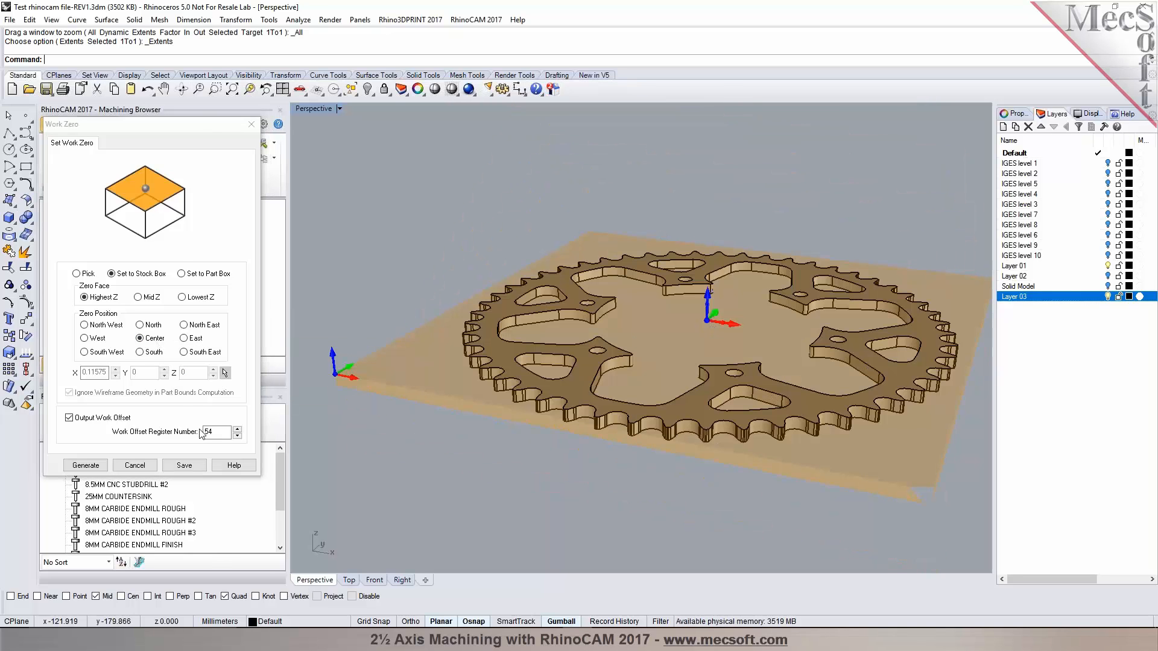
left_click(76, 273)
double_click(95, 372)
type("0")
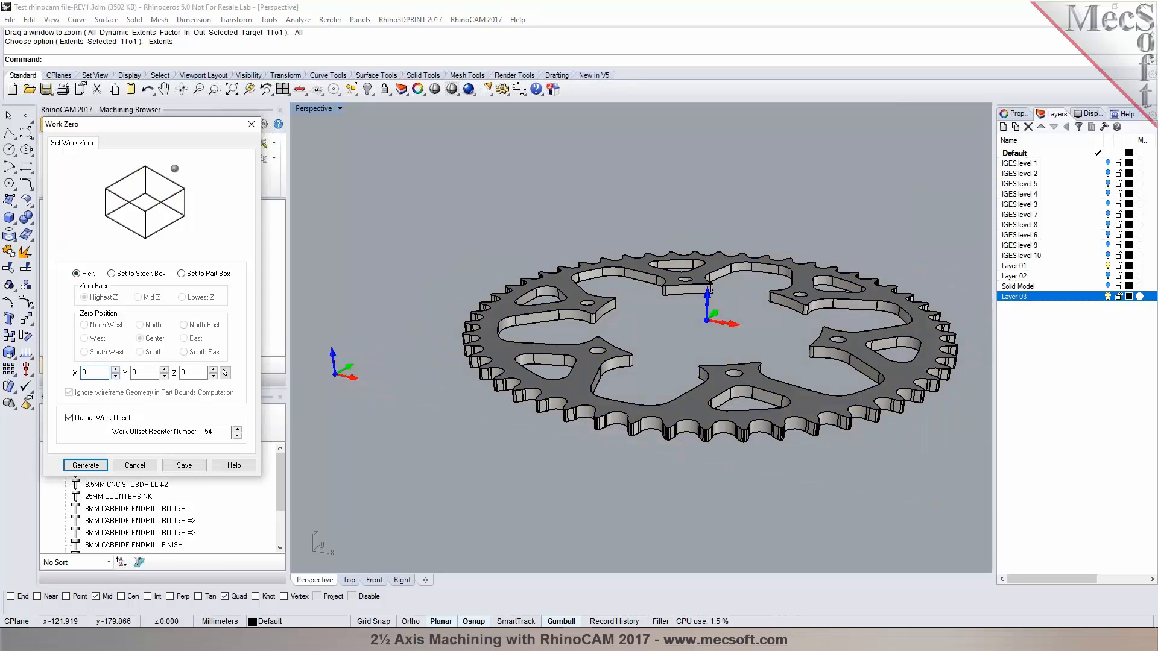
left_click(95, 467)
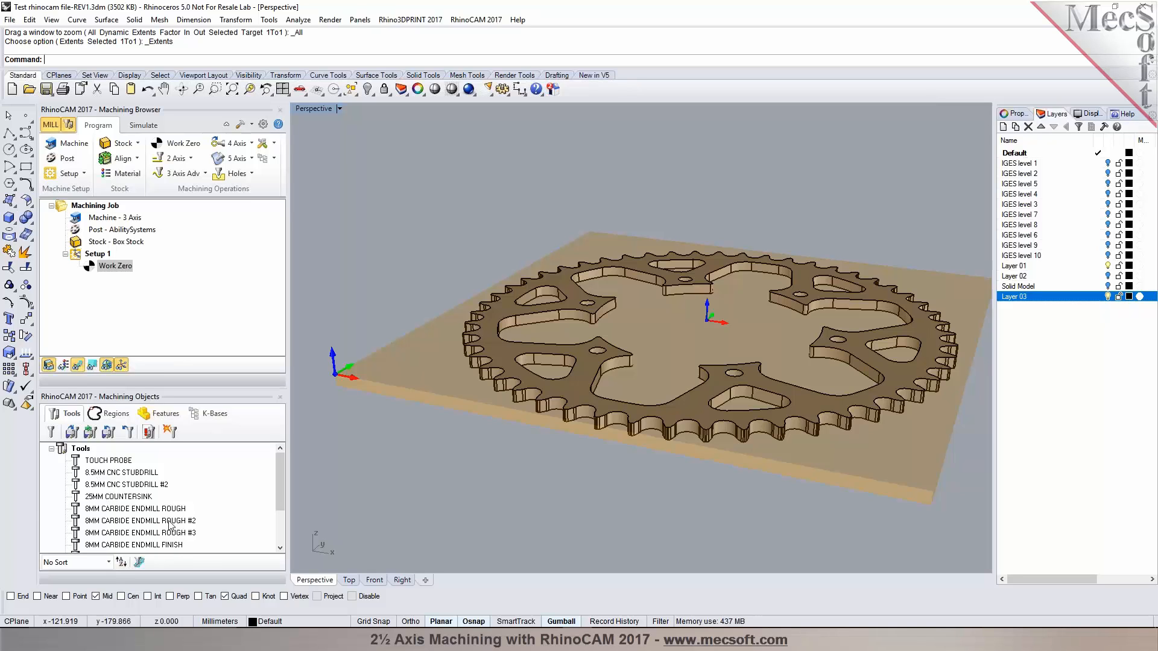
- Start a 2 1/2 Axis Profiling operation and select the sprocket's large inner opening curve as its machining region
scroll(543, 379, "down", 4)
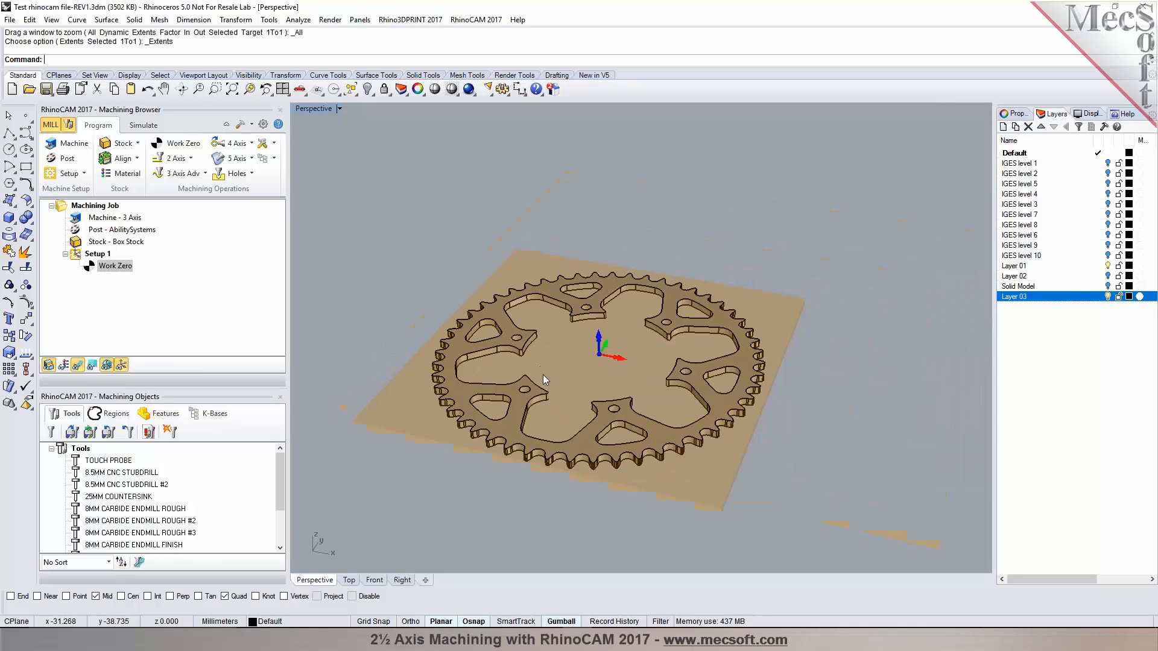
scroll(540, 379, "up", 3)
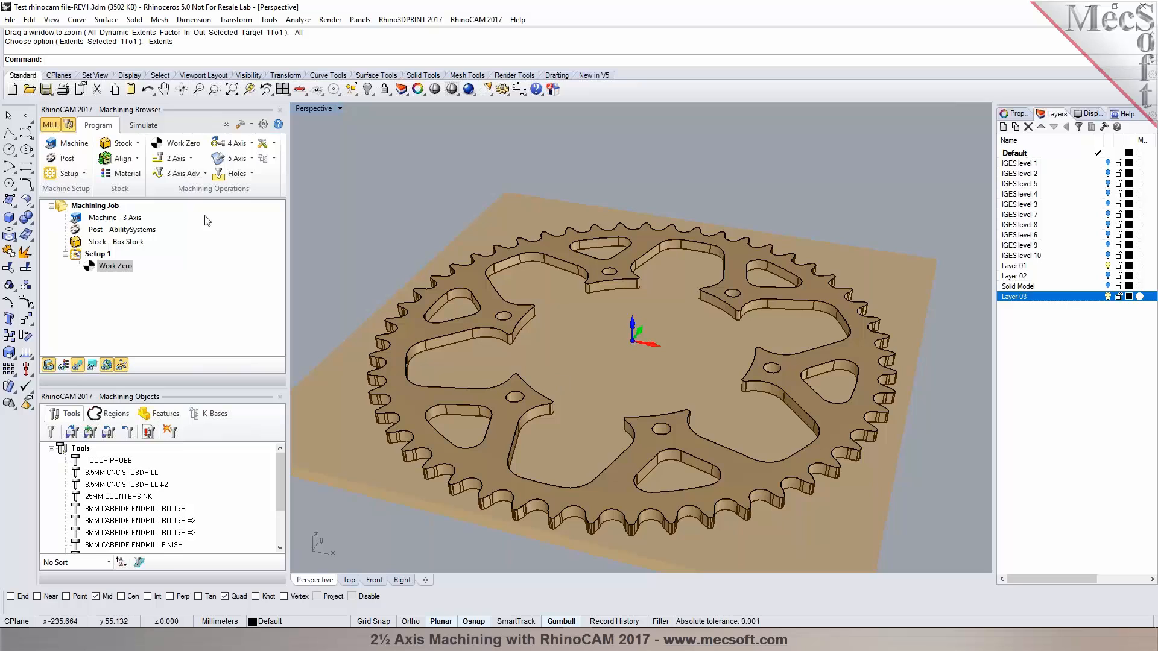
left_click(191, 159)
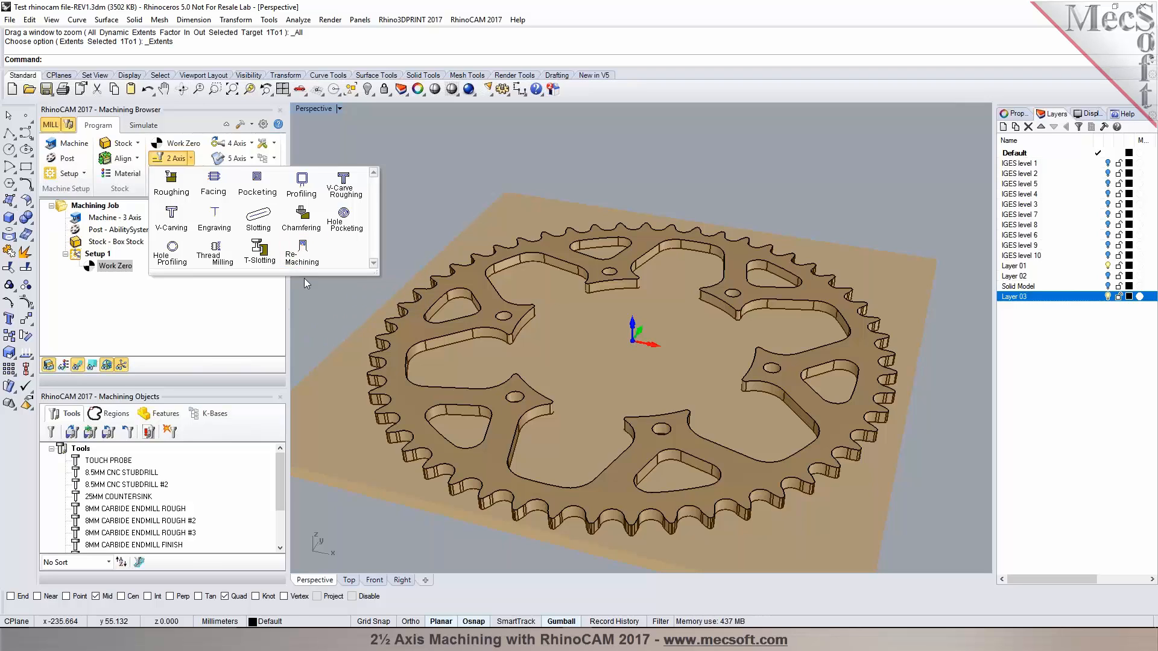
left_click(303, 198)
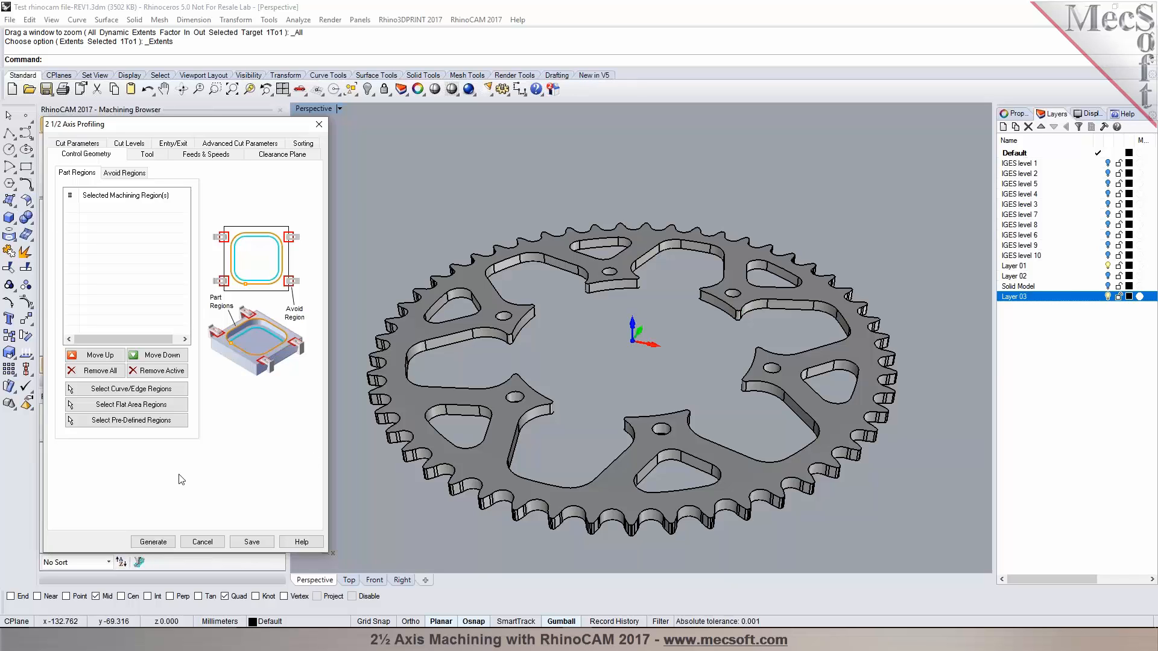
left_click(102, 389)
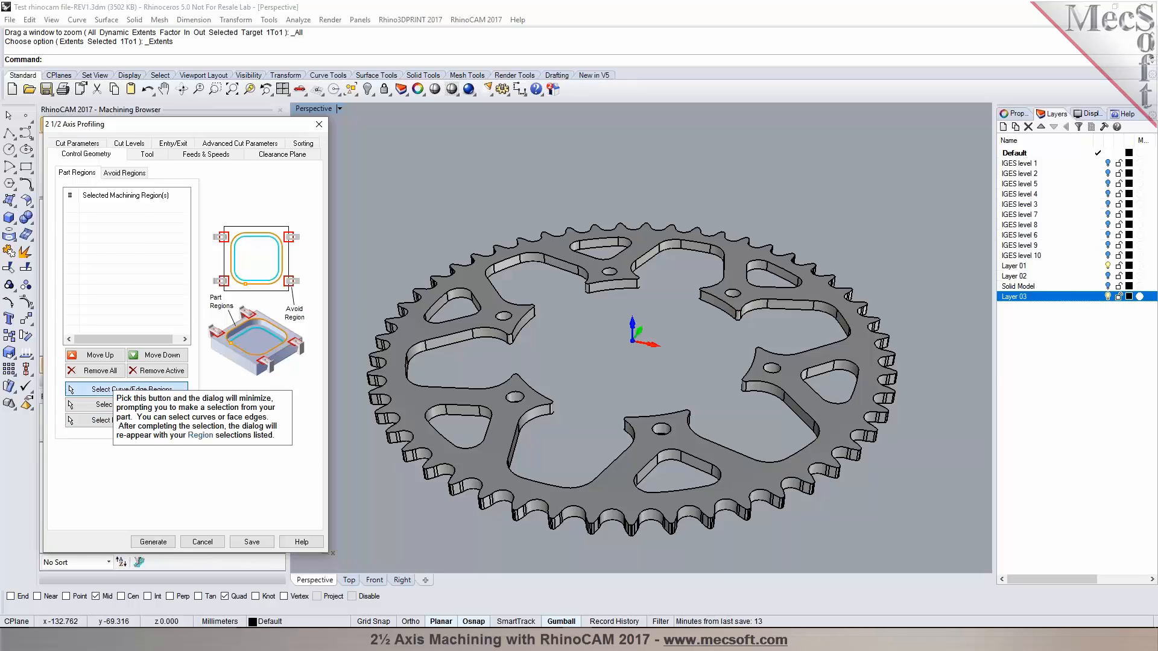
left_click(482, 331)
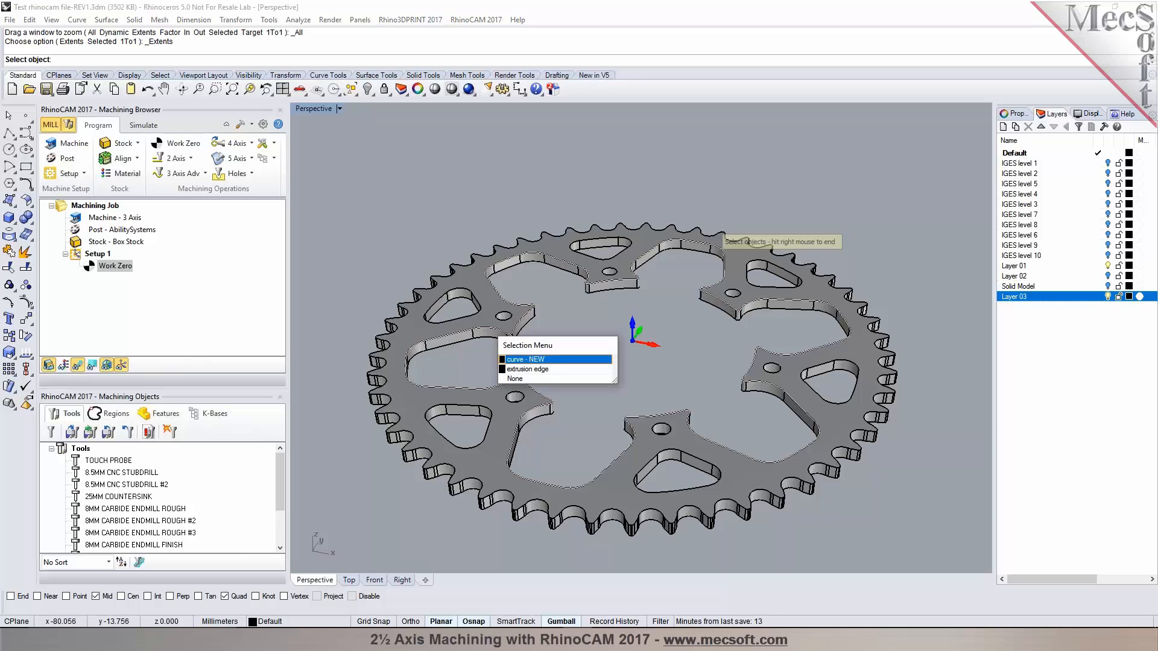
left_click(525, 361)
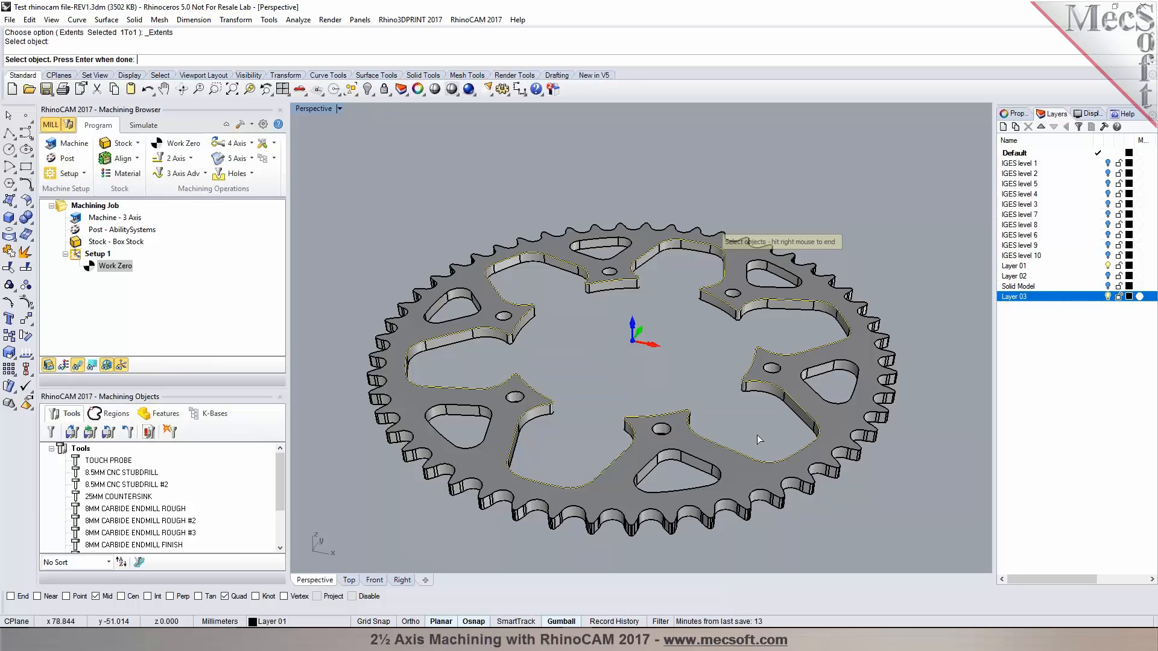
right_click(602, 404)
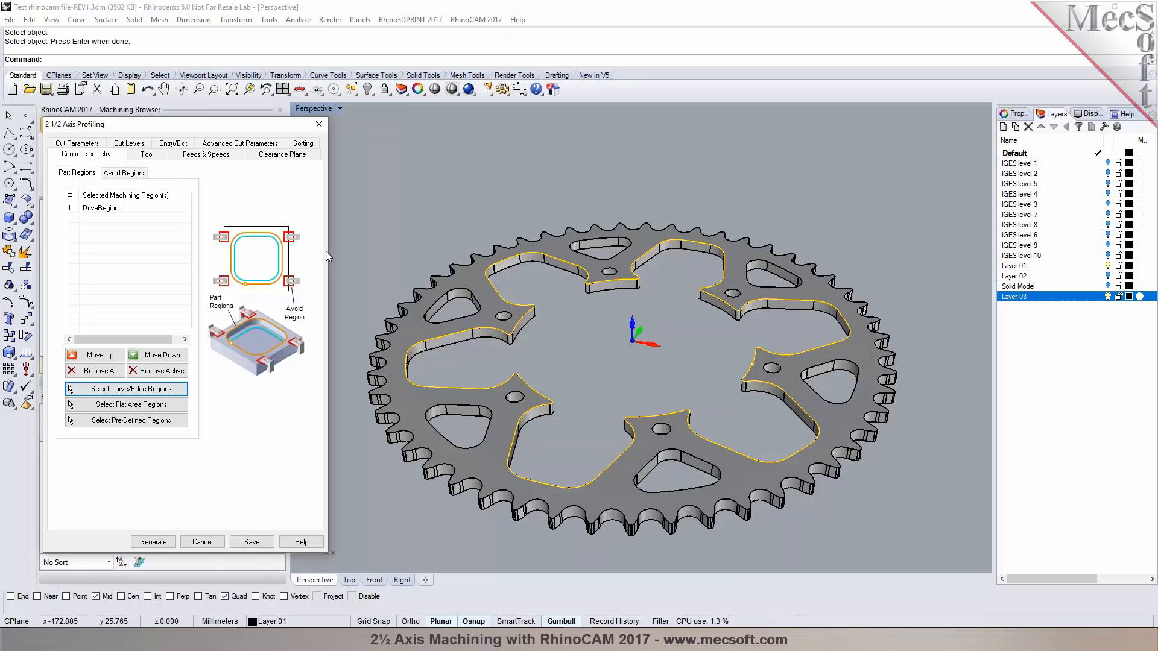
- Choose the first 8MM CARBIDE ENDMILL ROUGH for the profiling operation and review its properties and feeds and speeds
left_click(145, 154)
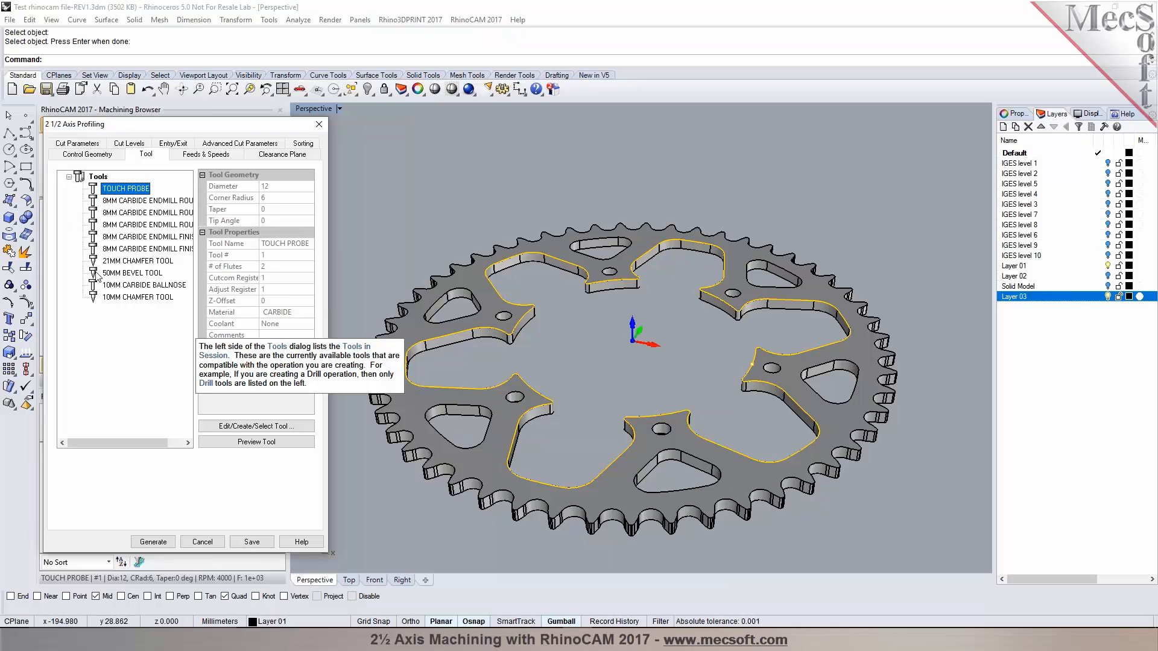
left_click(101, 205)
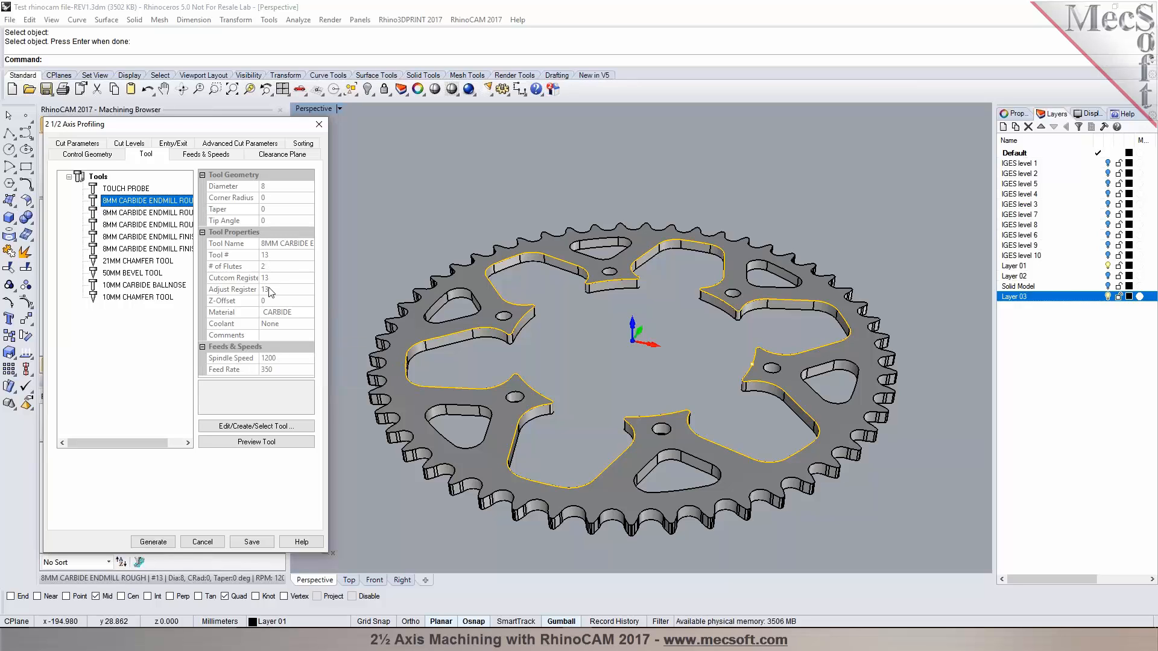
left_click(257, 426)
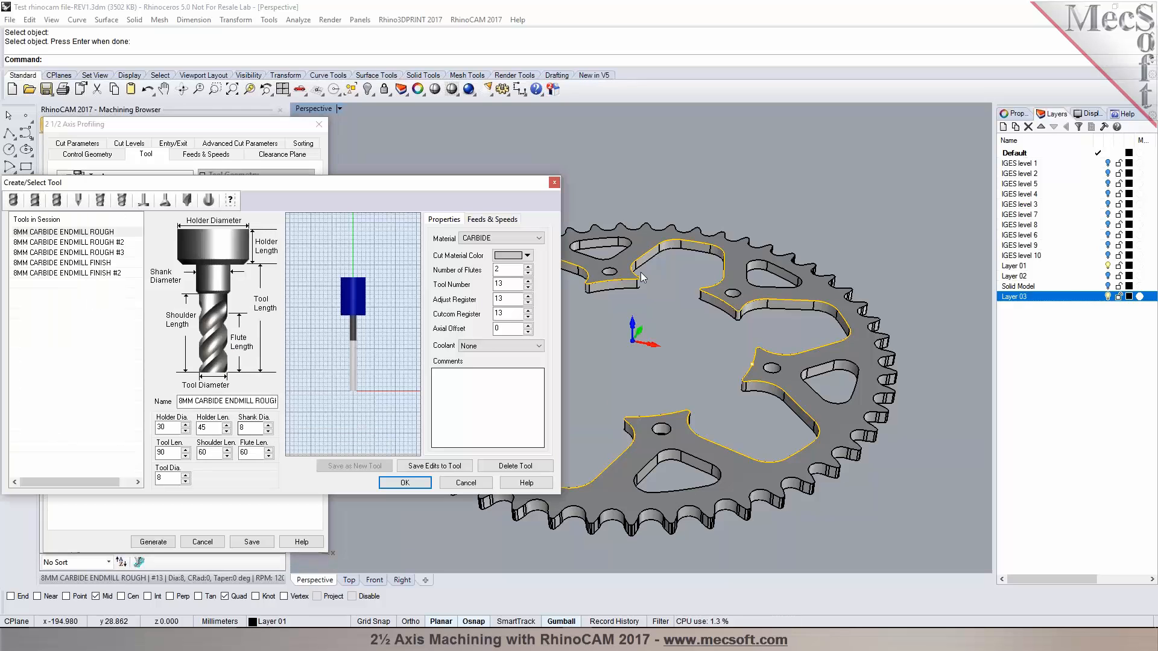
left_click(492, 219)
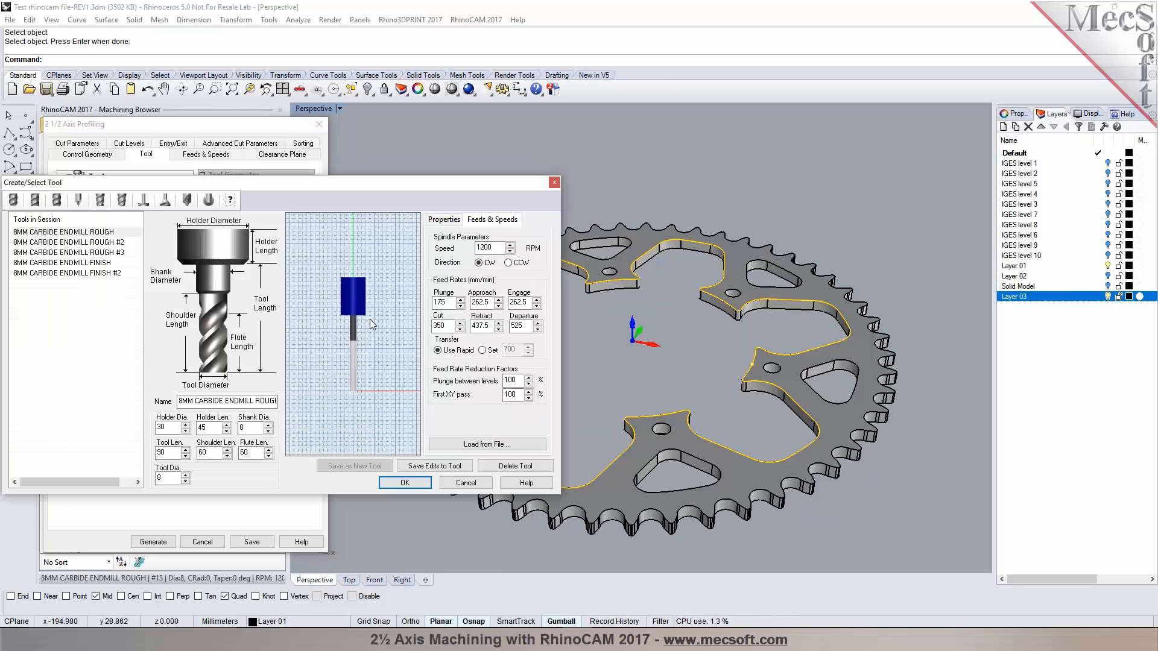
left_click(405, 482)
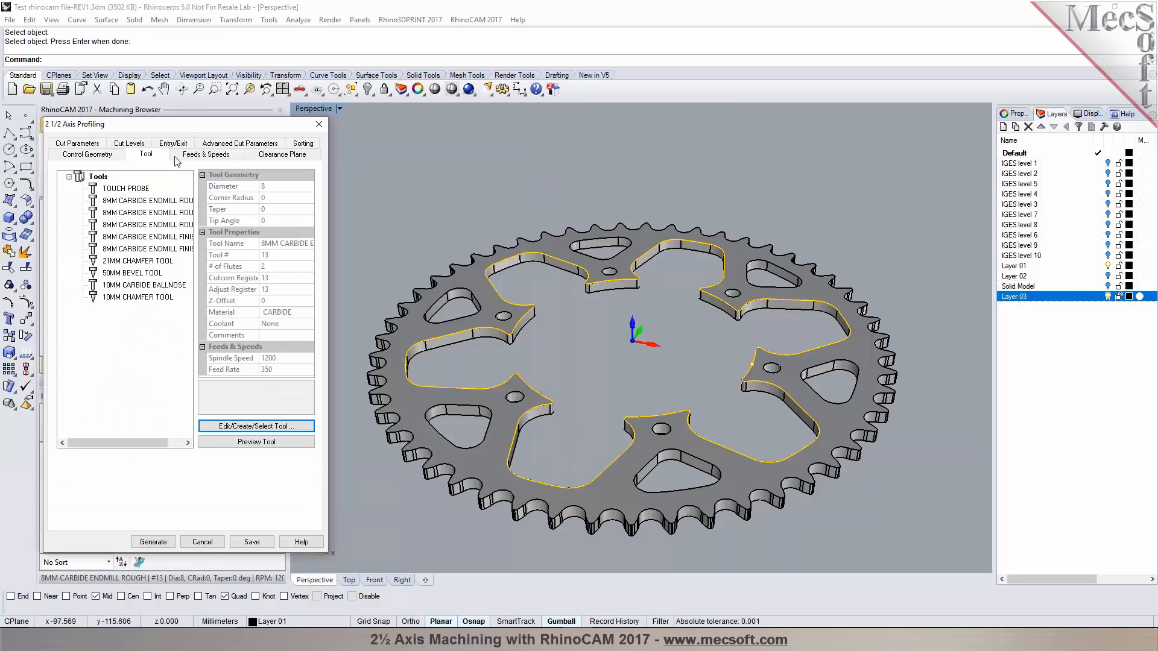
- Load the operation's feeds and speeds from the selected tool and keep the transfer feed at Use Rapid
left_click(178, 157)
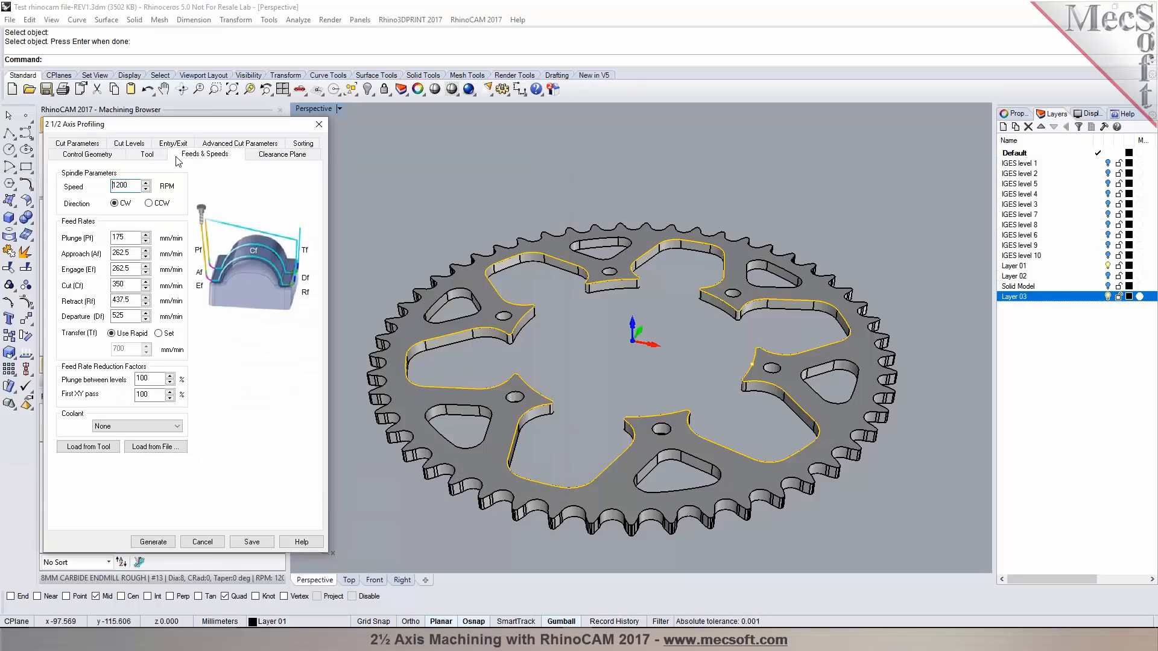
left_click(108, 450)
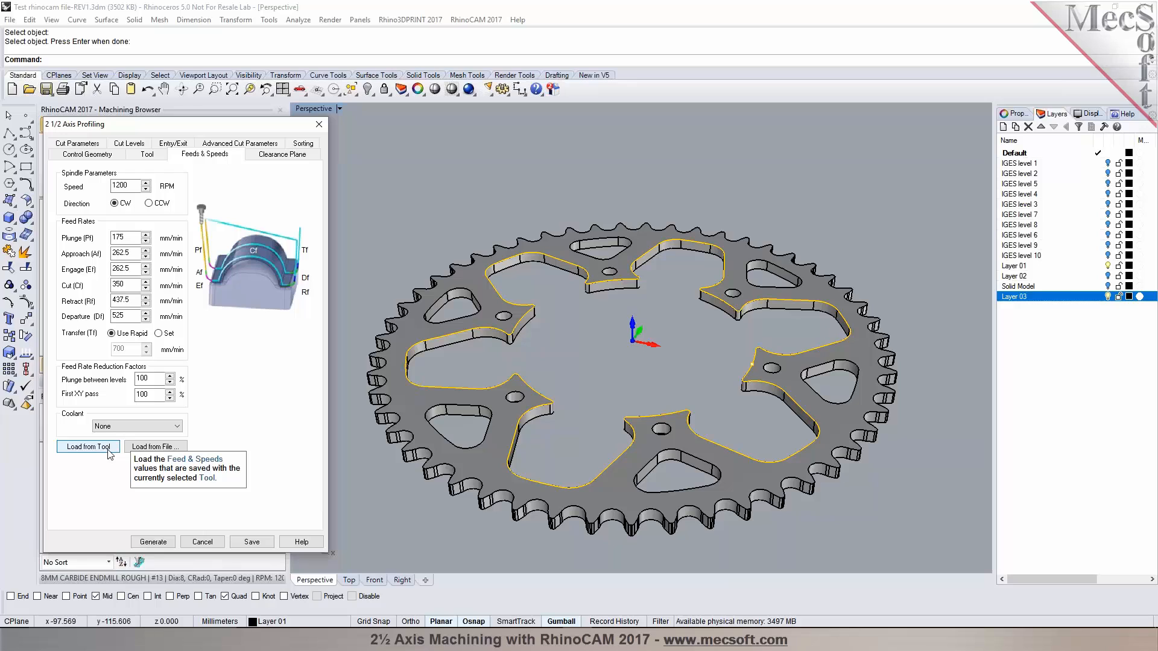
double_click(128, 286)
left_click(127, 239)
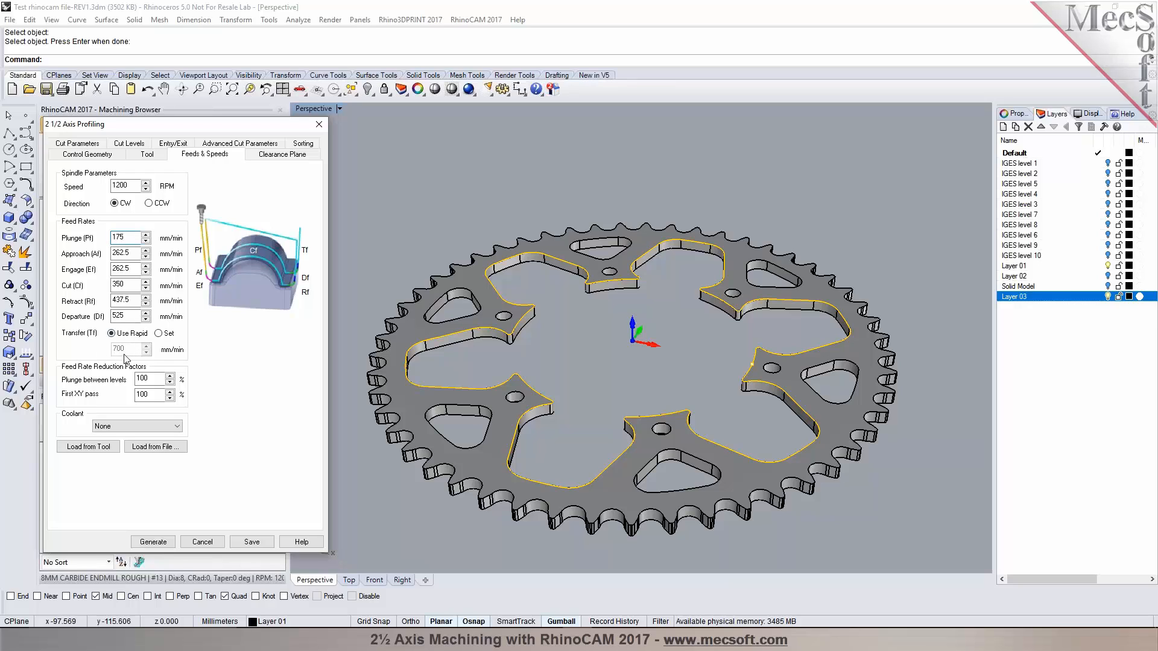
left_click(169, 335)
left_click(112, 333)
- Examine the profiling operation's clearance plane definition and cut transfer method against the plane previewed over the sprocket
left_click(282, 154)
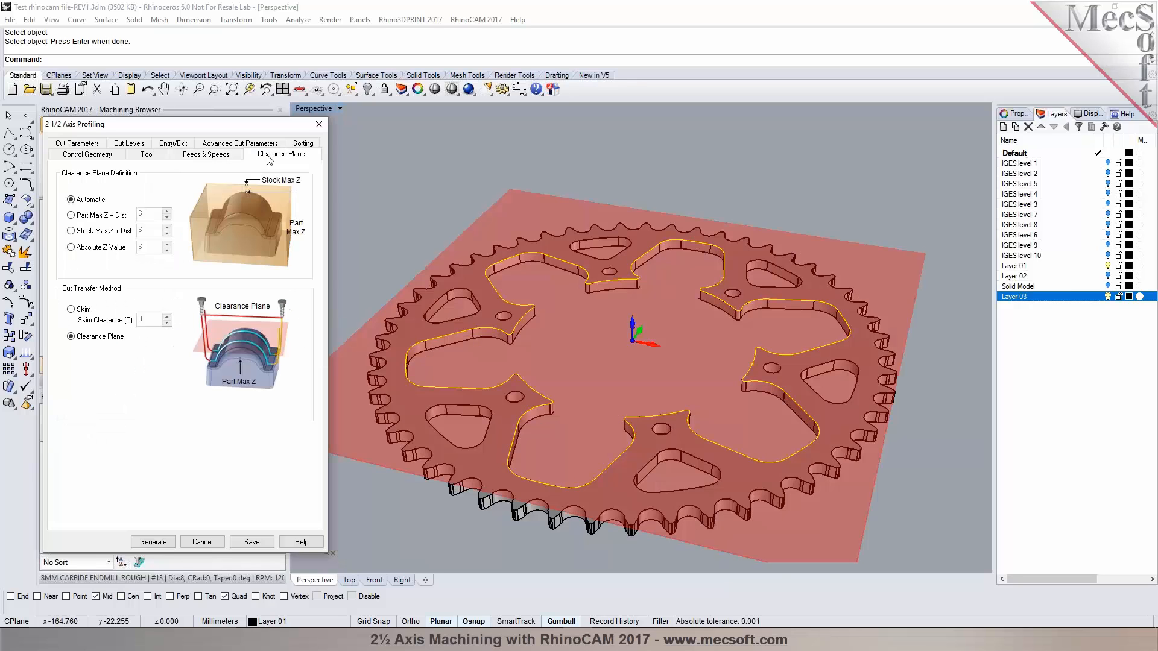
right_click_drag(611, 278, 529, 377)
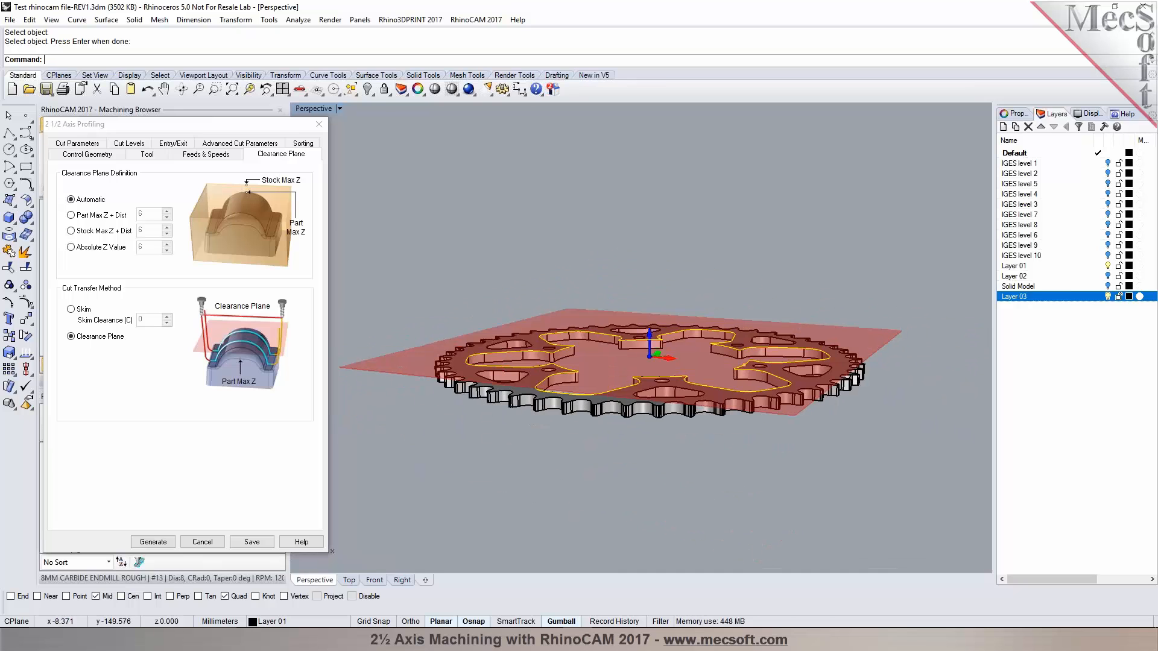
right_click_drag(612, 346, 609, 370)
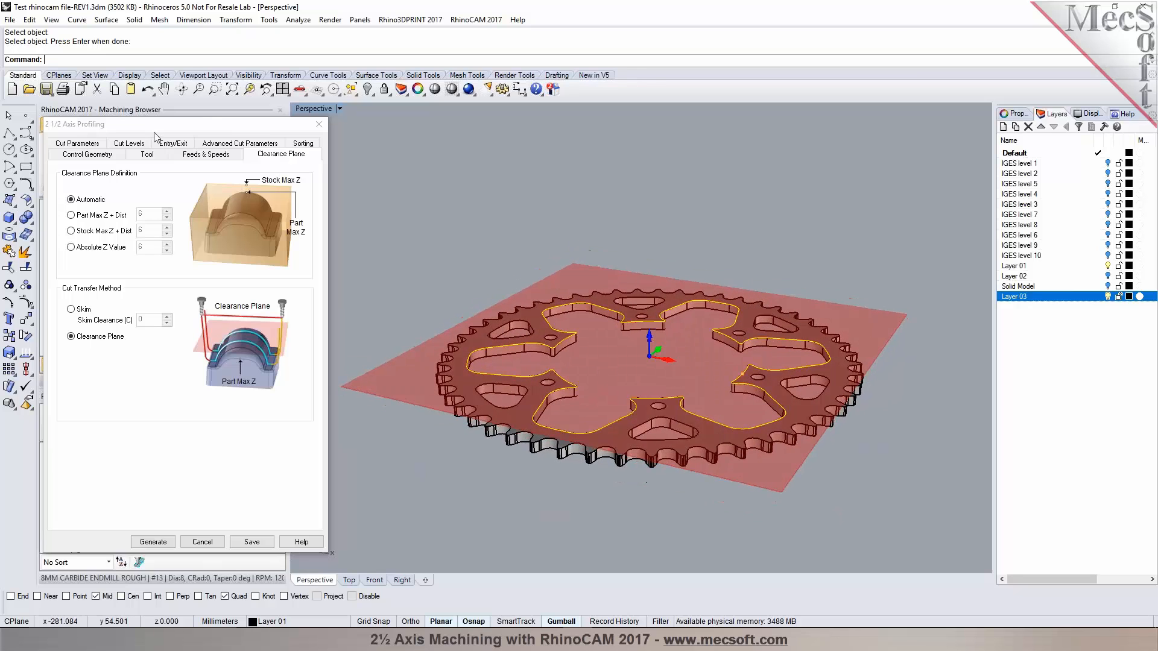
- Set the profiling operation's global tolerance to 0.01 and leave 0.2 mm of stock in its cut parameters
left_click(86, 145)
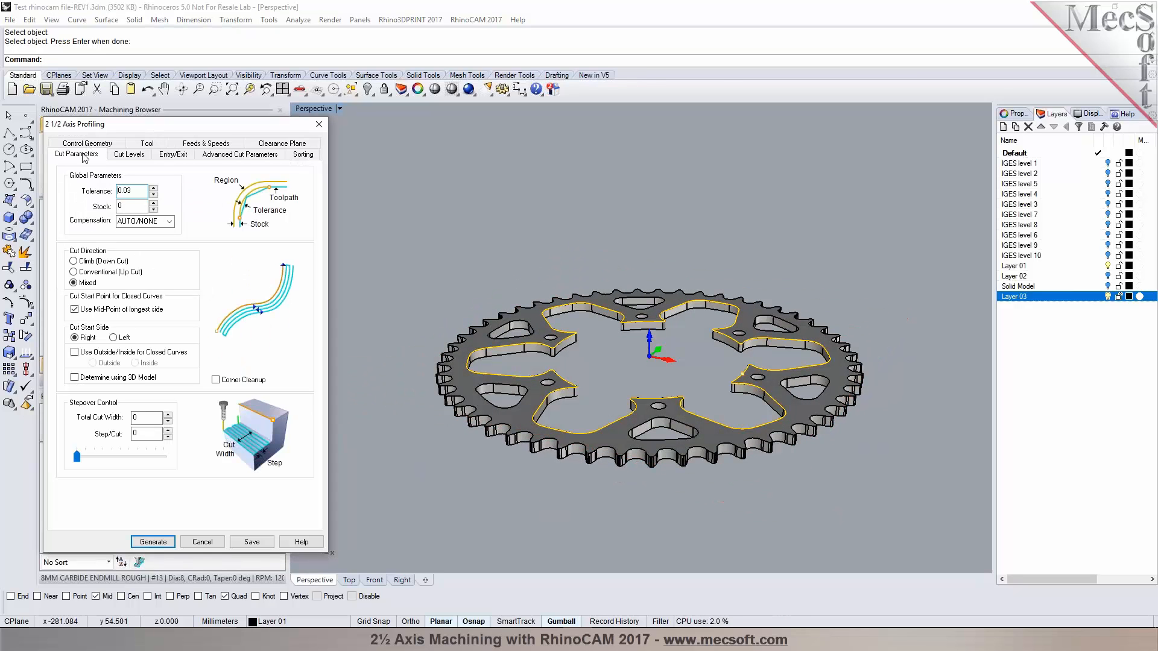
mouse_move(123, 191)
type("1")
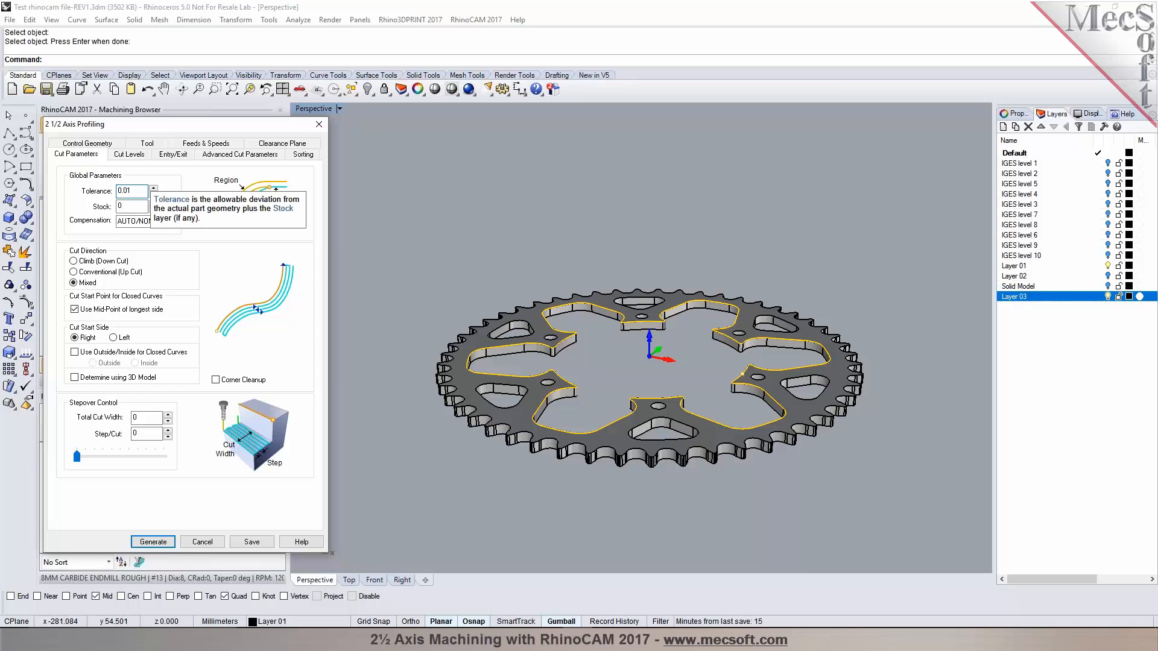
left_click(132, 207)
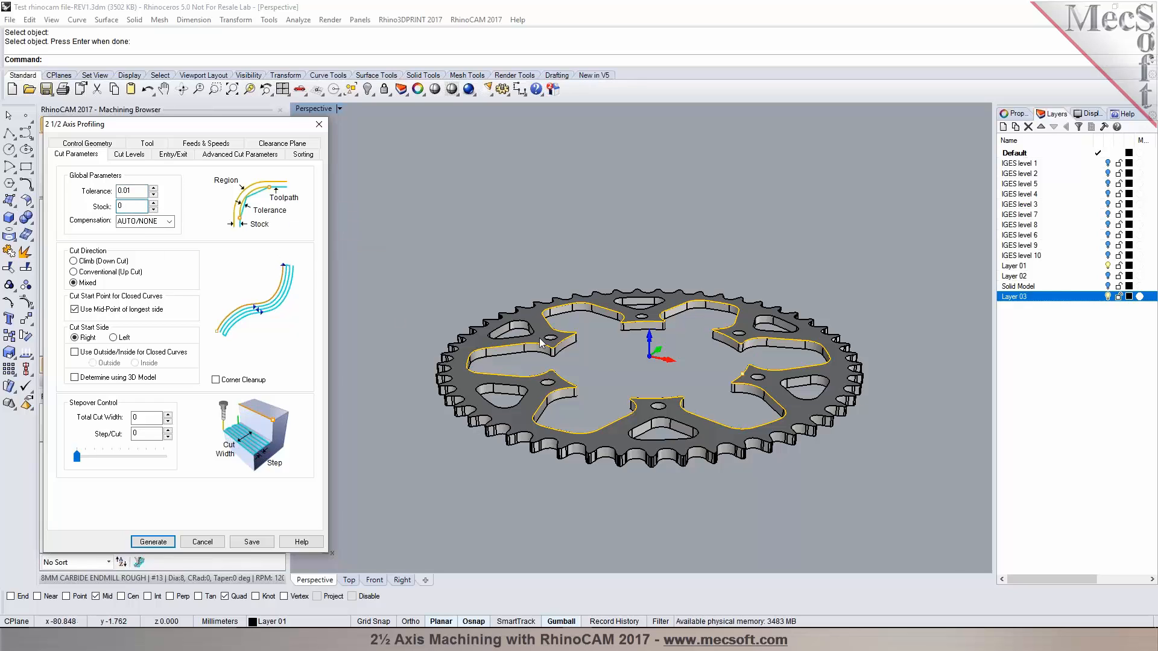
scroll(531, 365, "up", 5)
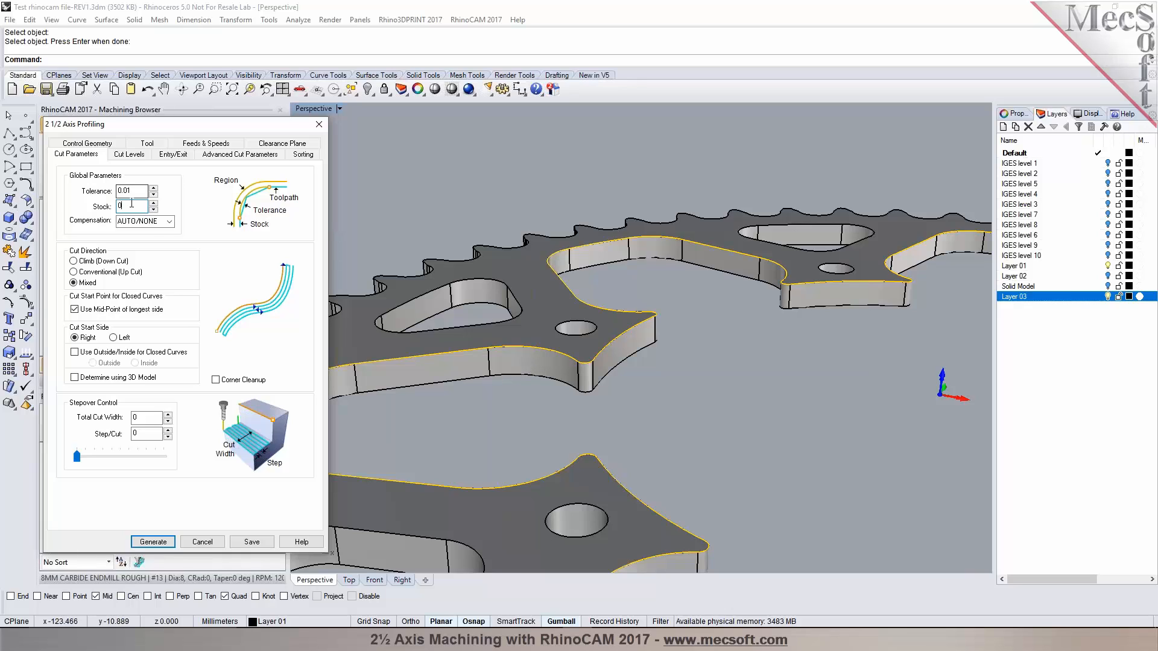
mouse_move(137, 203)
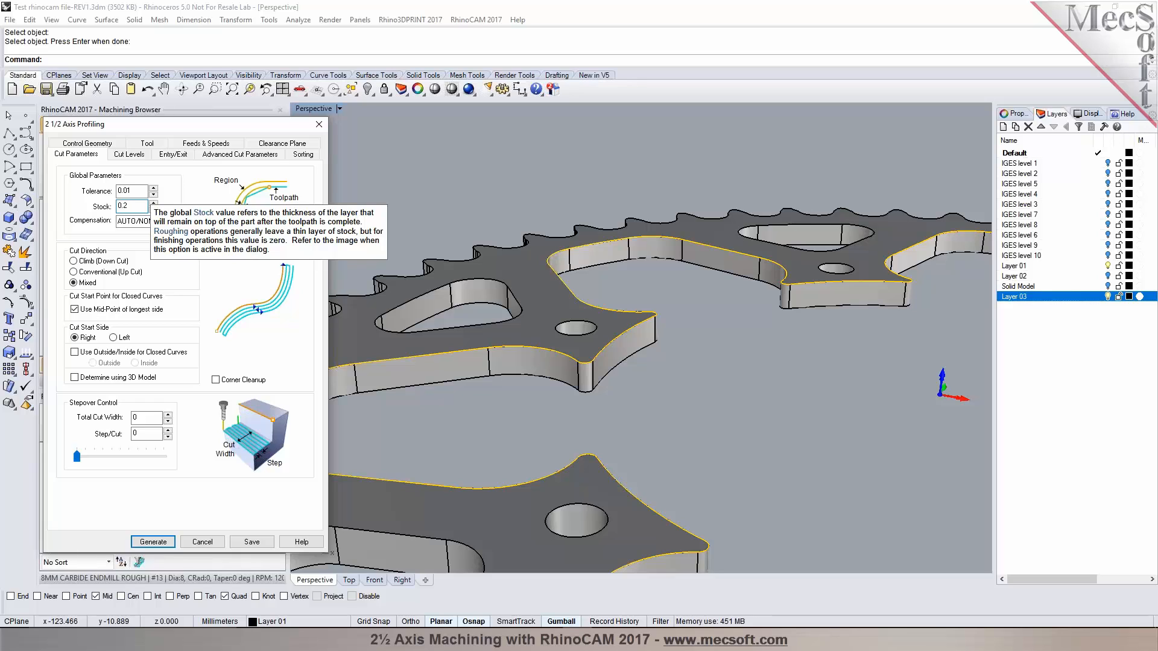
- Use the Climb (Down Cut) direction and cut on the inside of closed curves, without determining the side from the 3D model
left_click(96, 263)
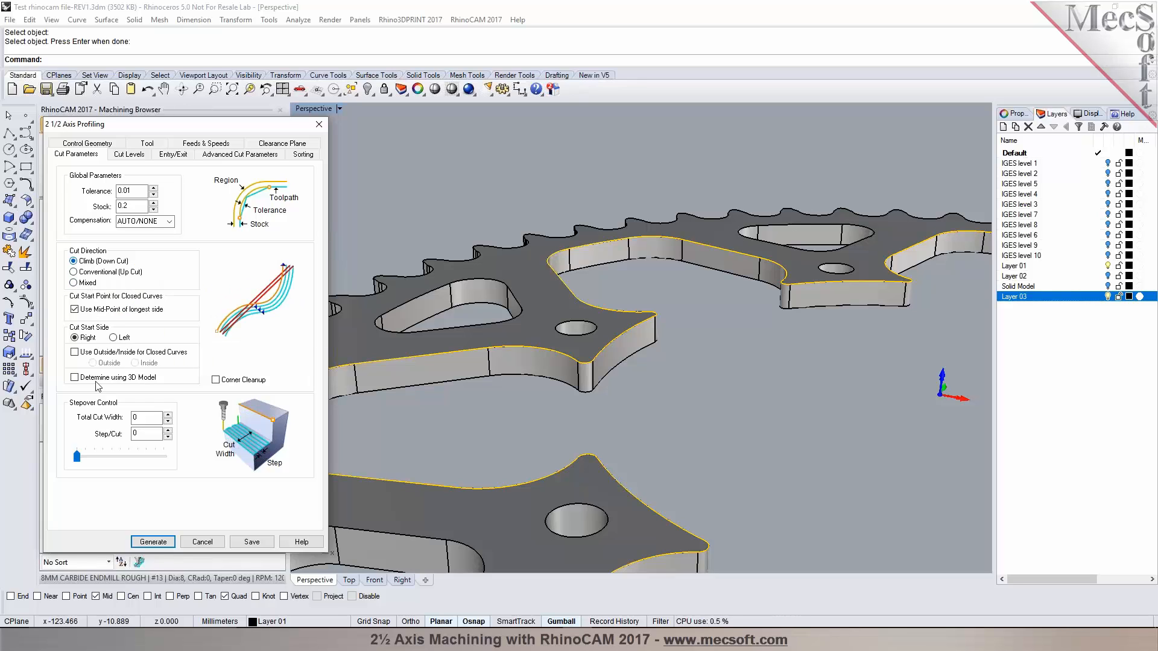
left_click(86, 355)
scroll(534, 352, "down", 3)
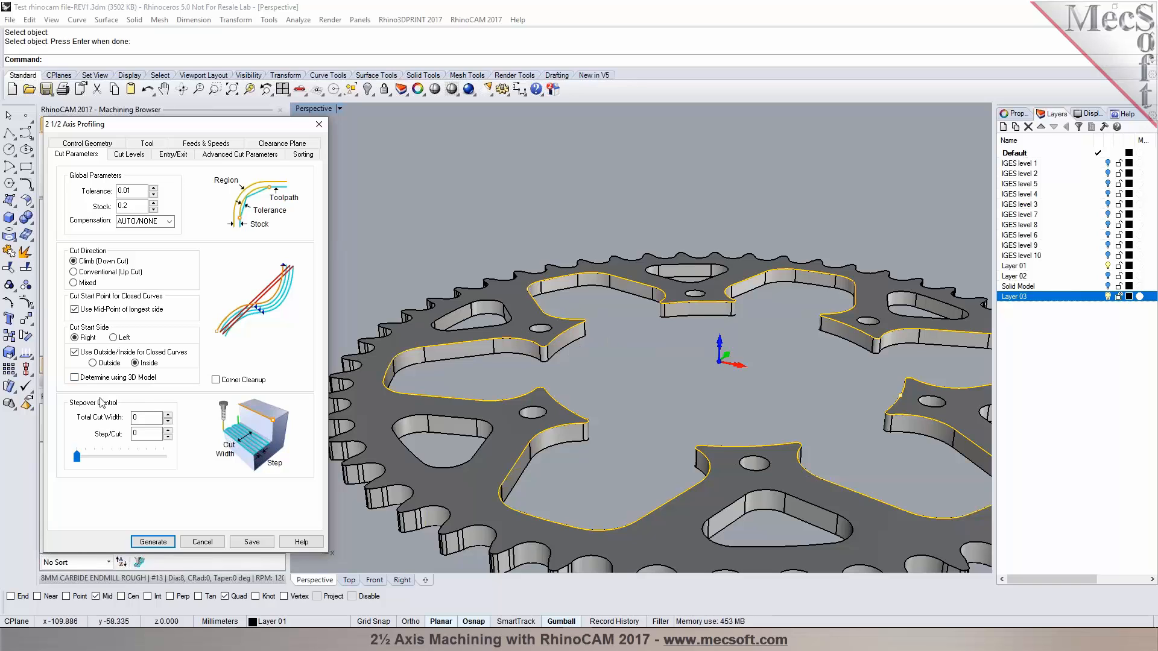
left_click(85, 379)
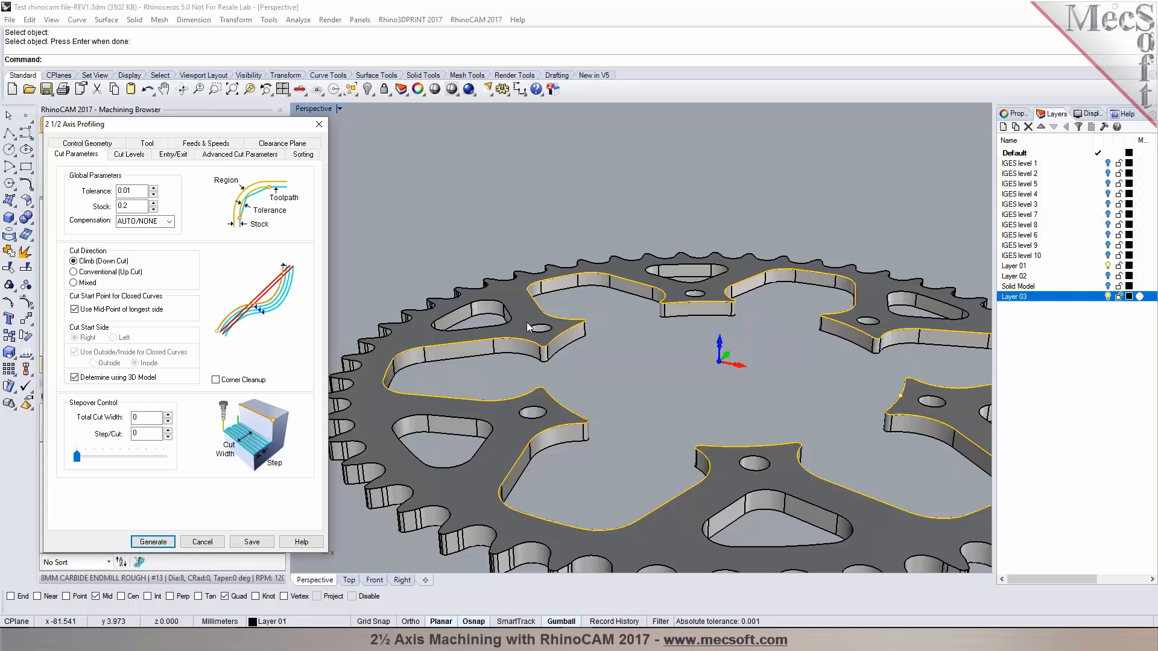
left_click(132, 380)
- Pick the total cut depth from two points, one on the upper and one on the lower edge of the inner opening's wall
left_click(121, 155)
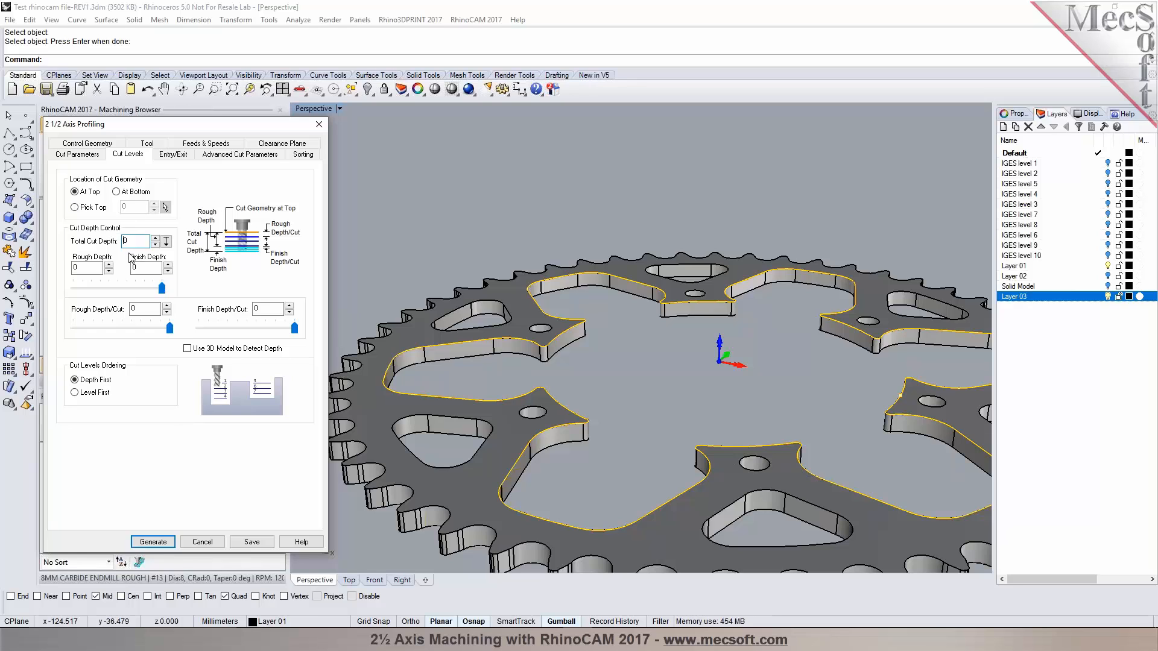
left_click(166, 241)
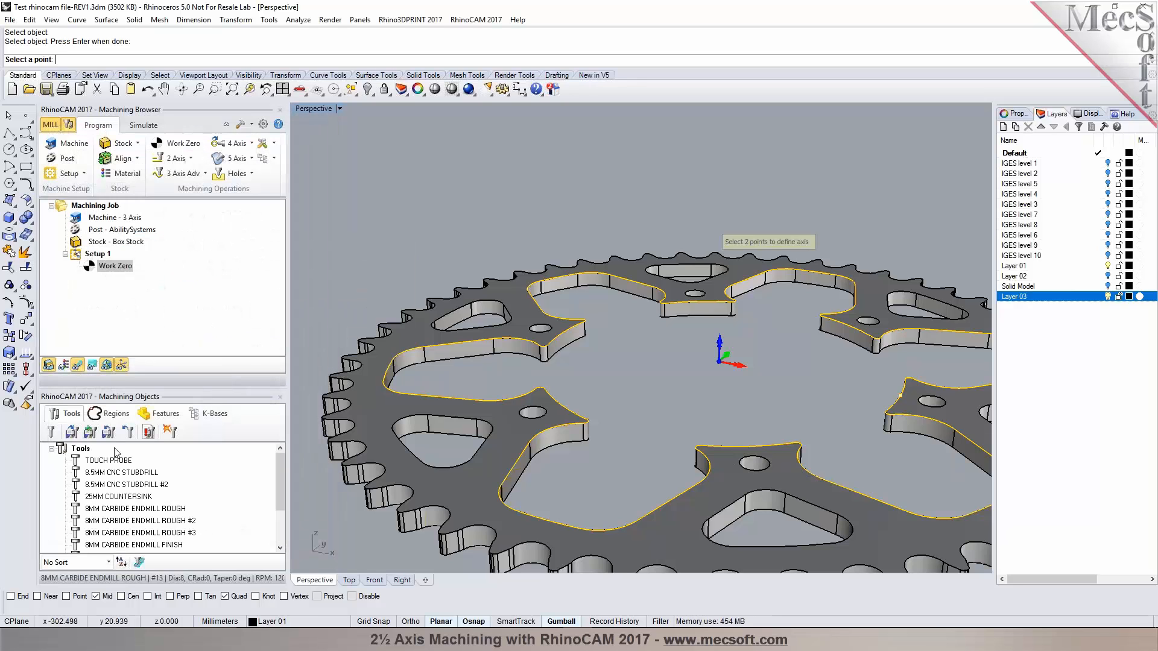
scroll(601, 486, "up", 2)
scroll(590, 299, "up", 3)
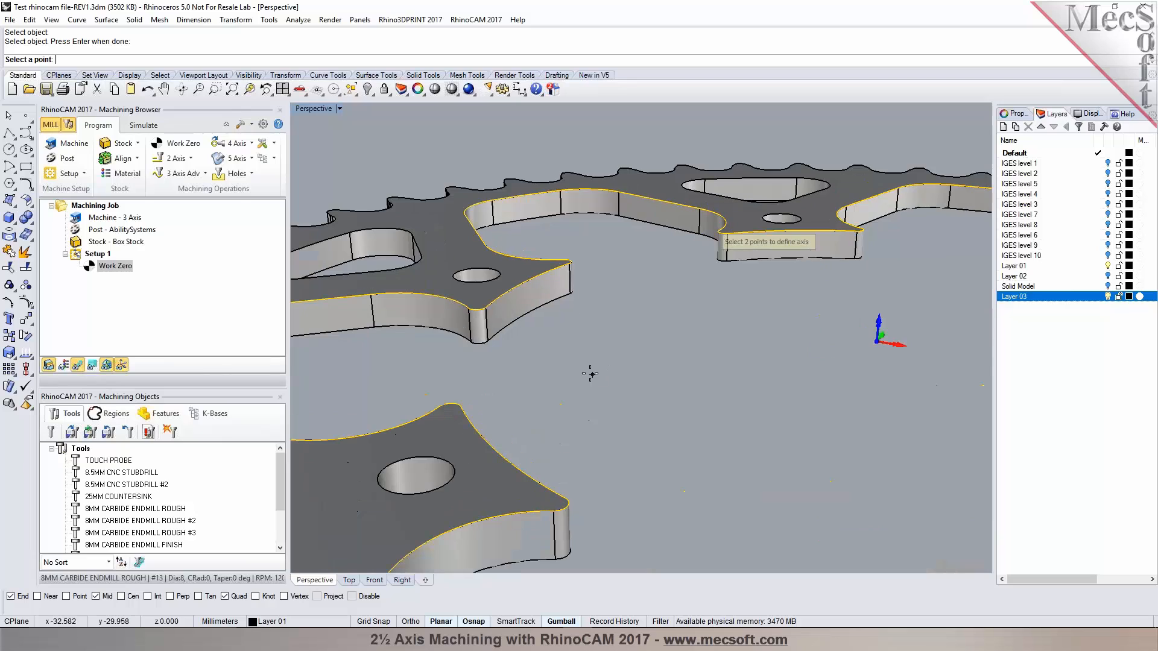
left_click(485, 308)
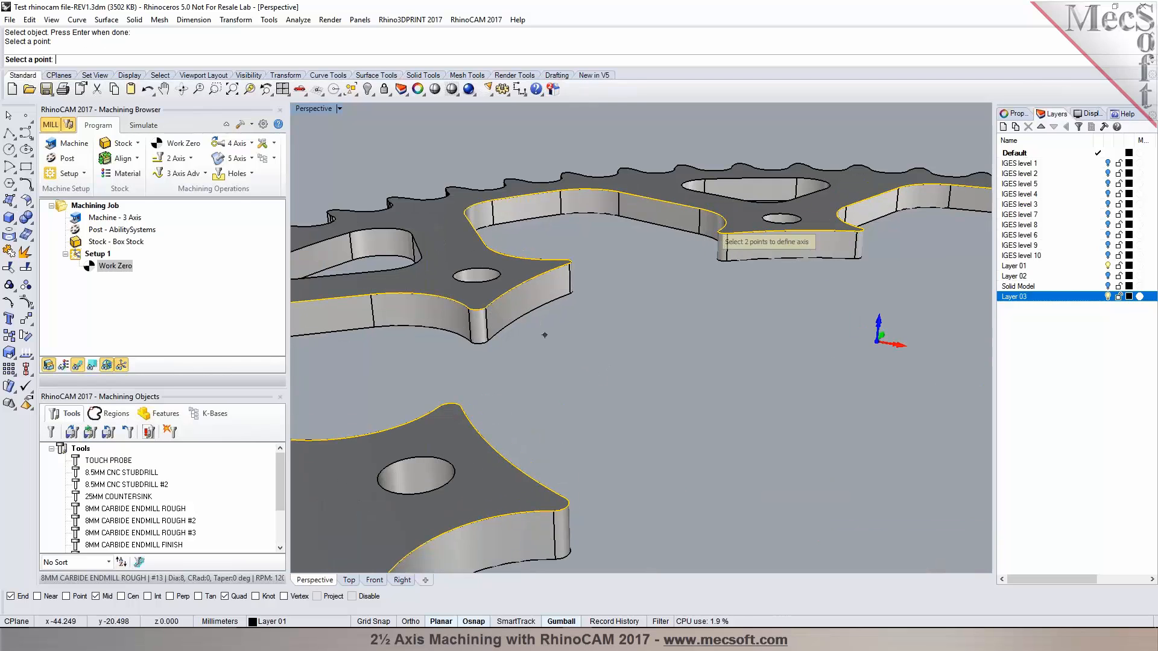
left_click(570, 294)
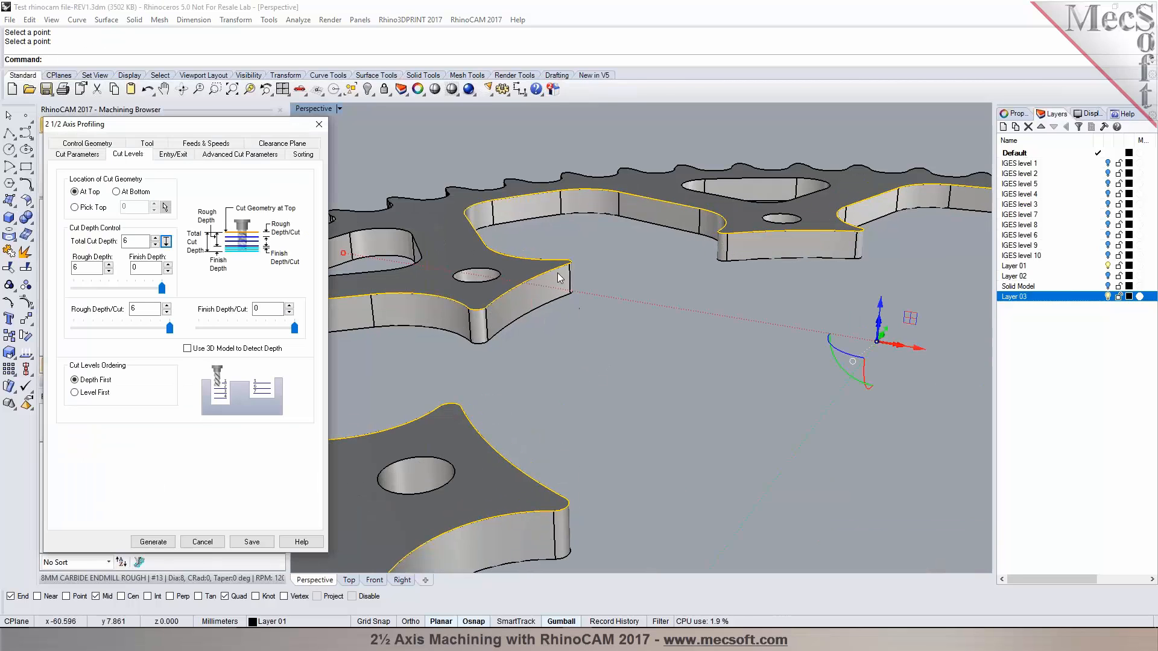
scroll(588, 356, "down", 3)
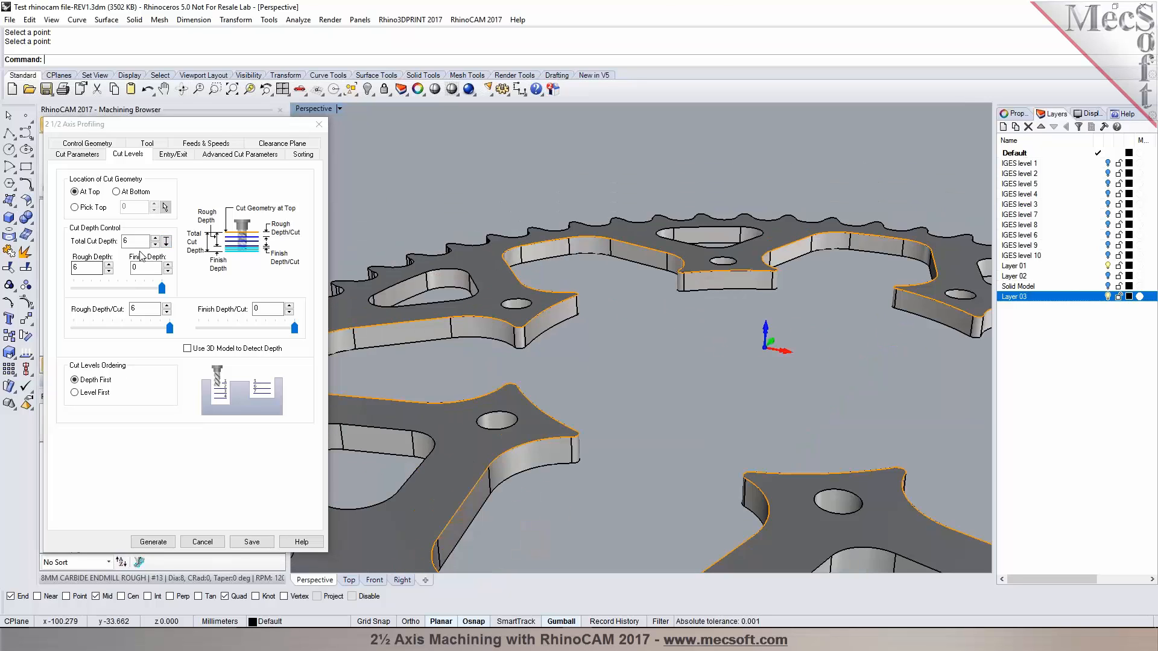
scroll(541, 331, "down", 2)
- Increase both the total cut depth and the rough depth per cut to 6.2 mm
double_click(133, 308)
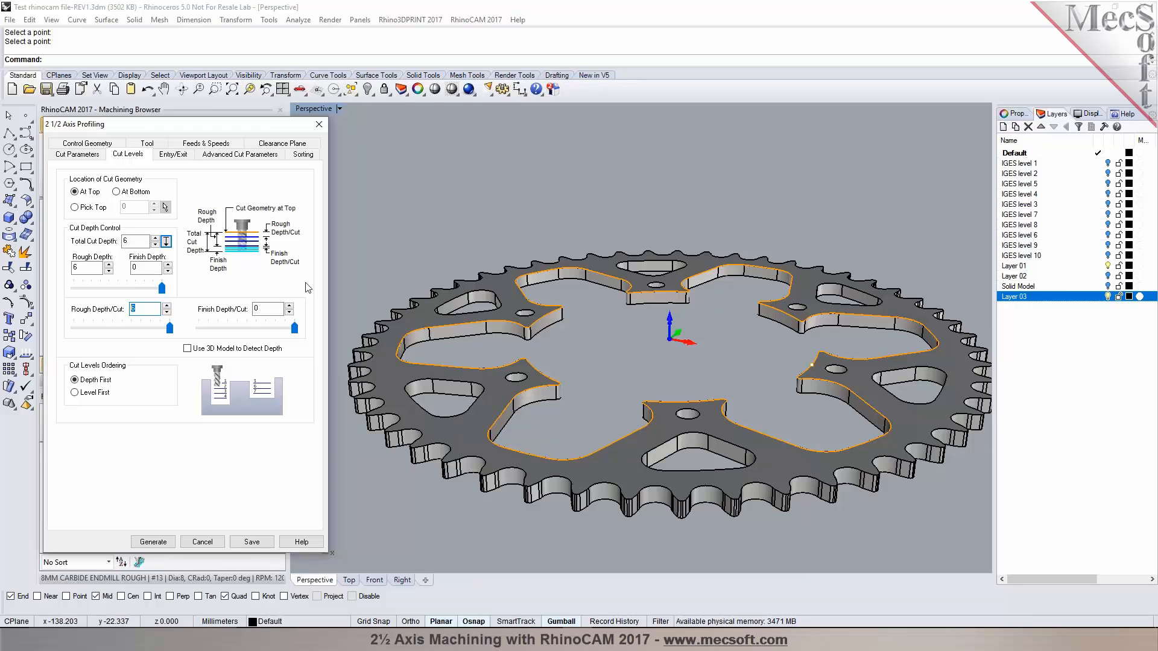
left_click(170, 155)
left_click(128, 155)
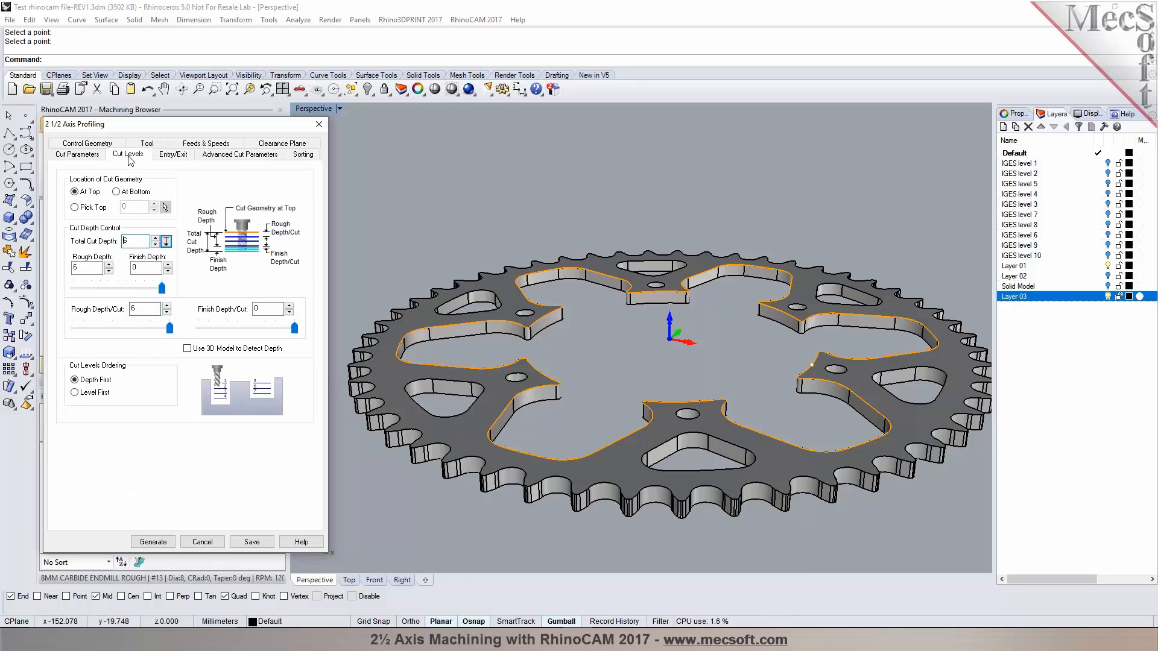
left_click(155, 238)
left_click(153, 245)
type(".2")
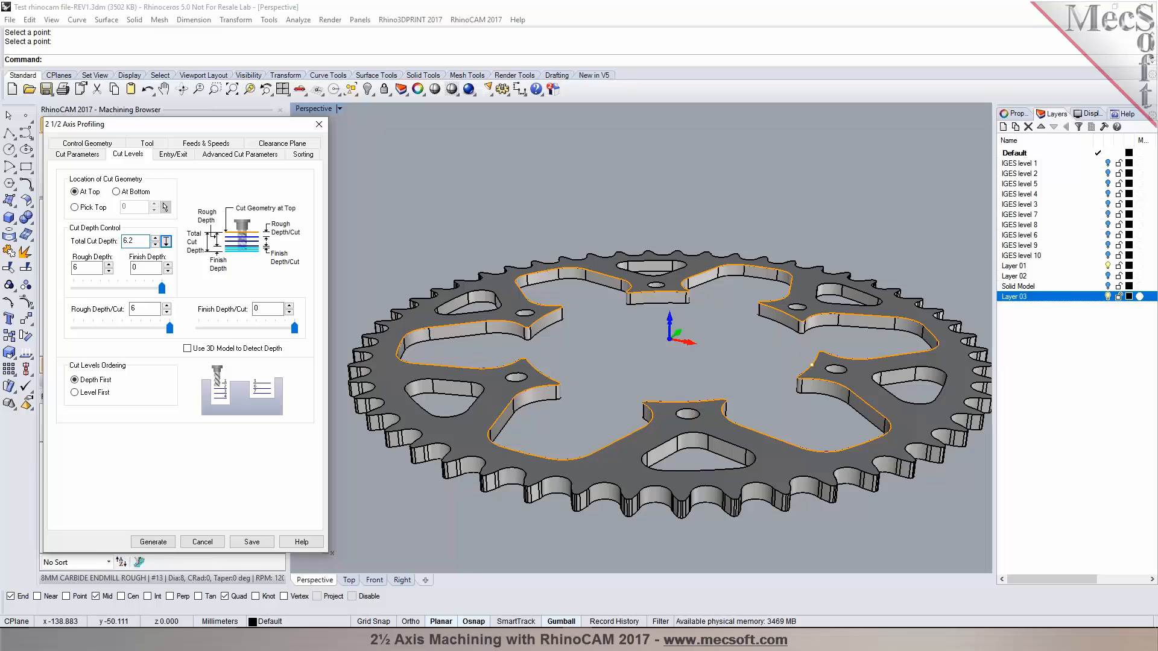
left_click(149, 309)
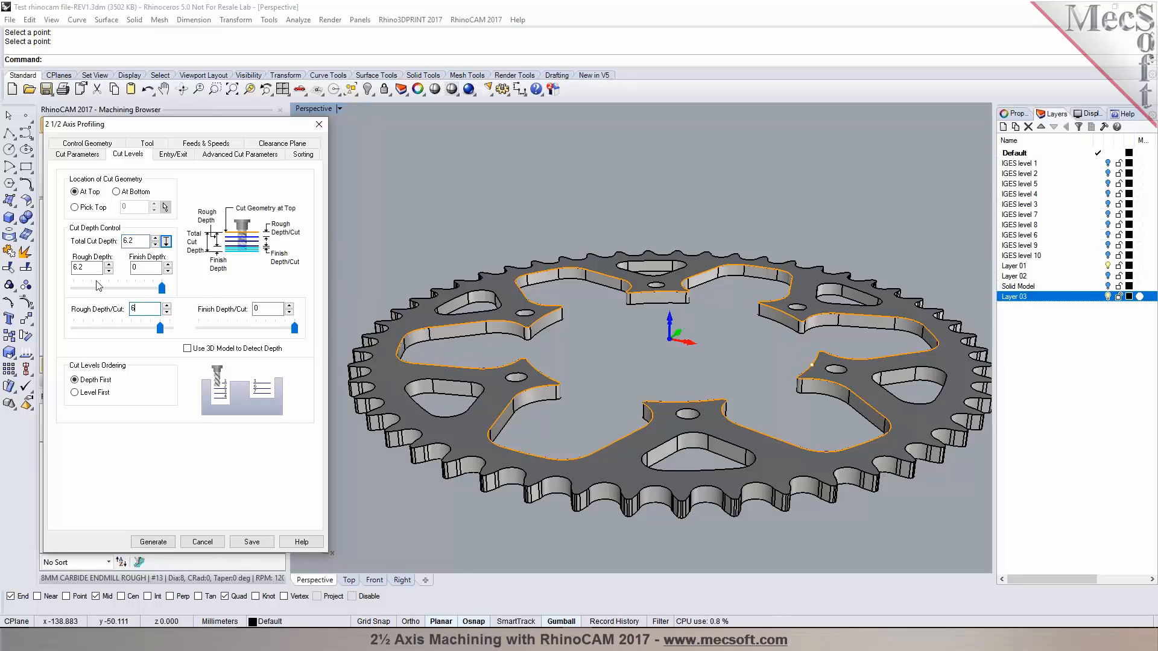
type(".2")
- Keep Lines & Arcs entry motions and set the approach length, engage radius, retract radius and departure length to 3 mm each
left_click(173, 154)
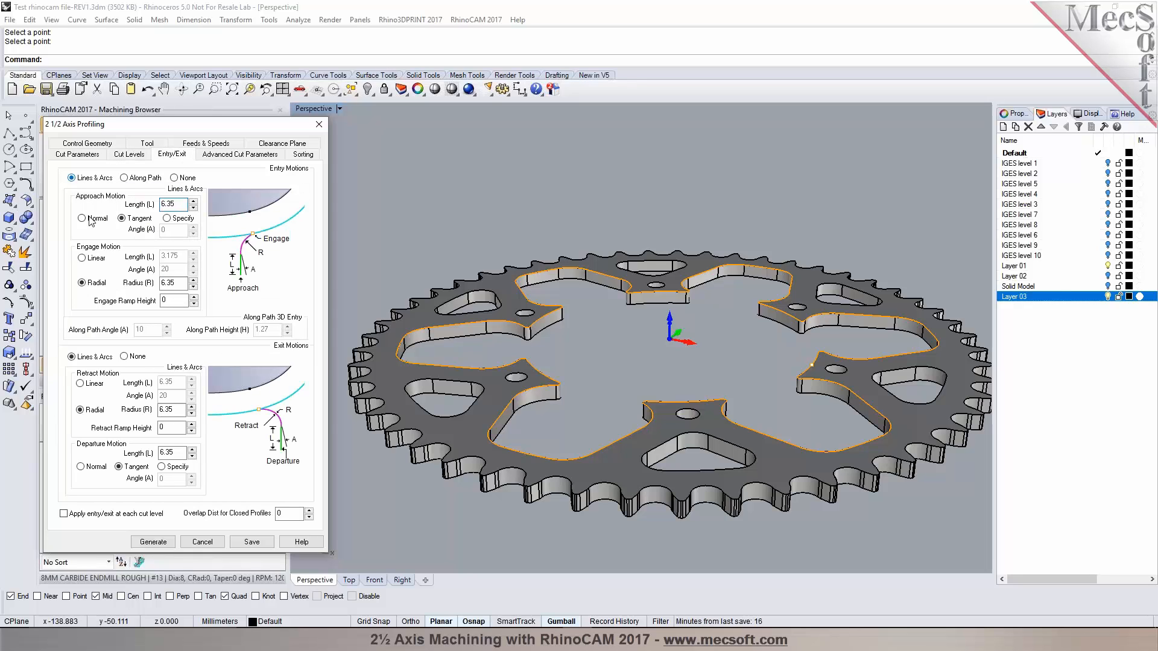
left_click(124, 178)
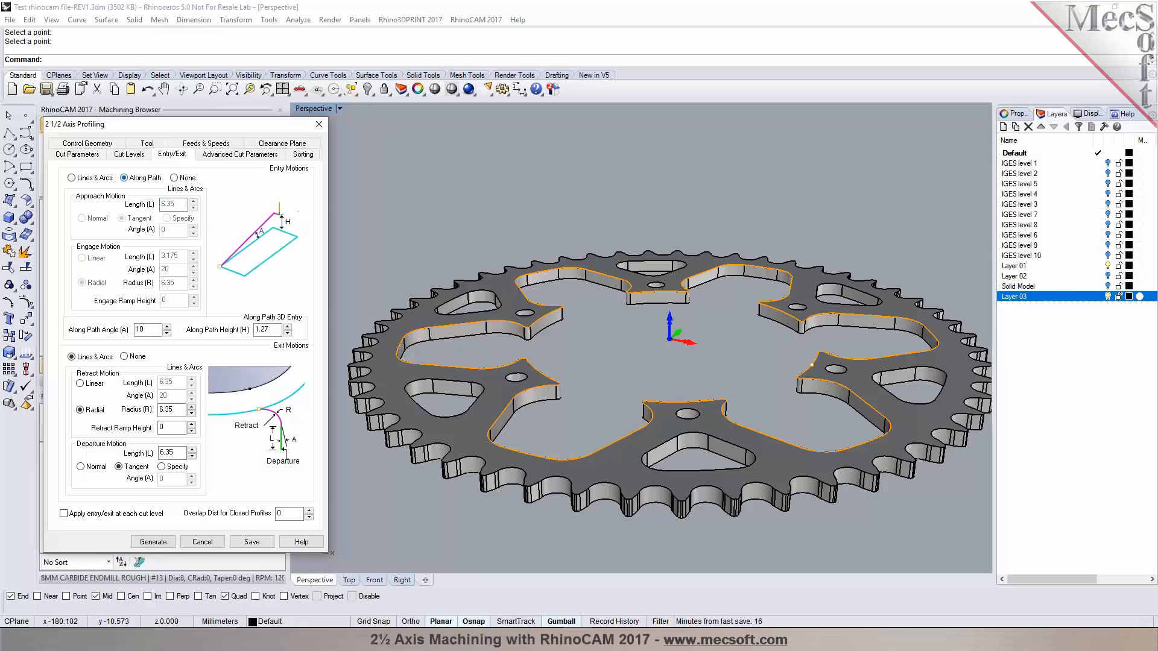
left_click(96, 178)
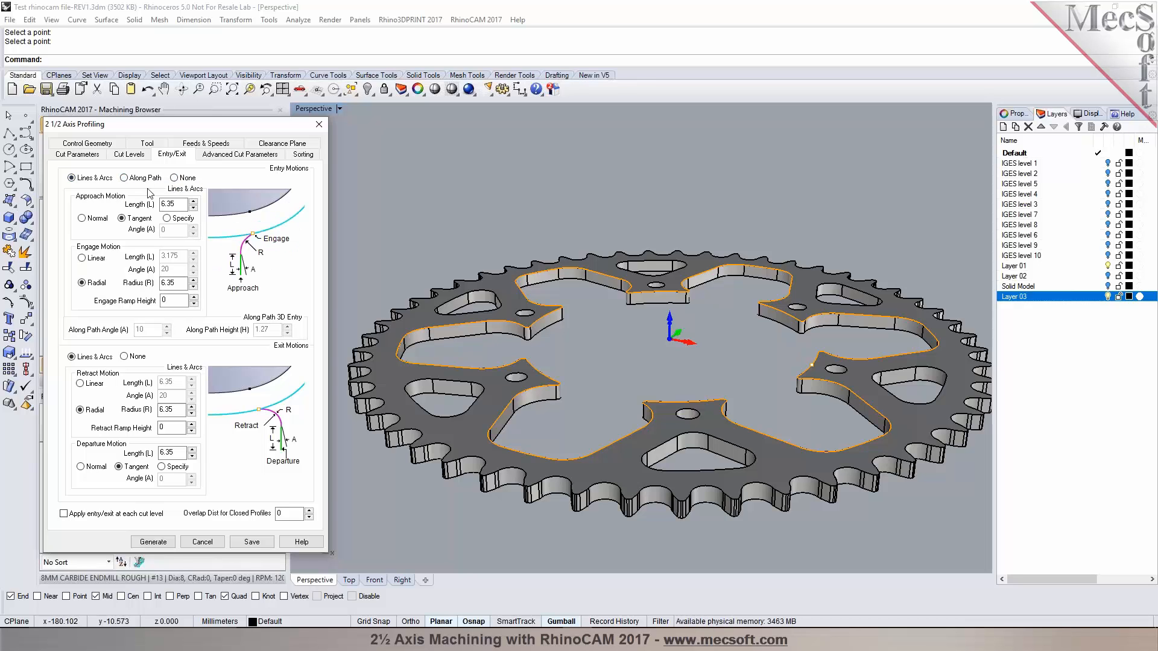
double_click(168, 204)
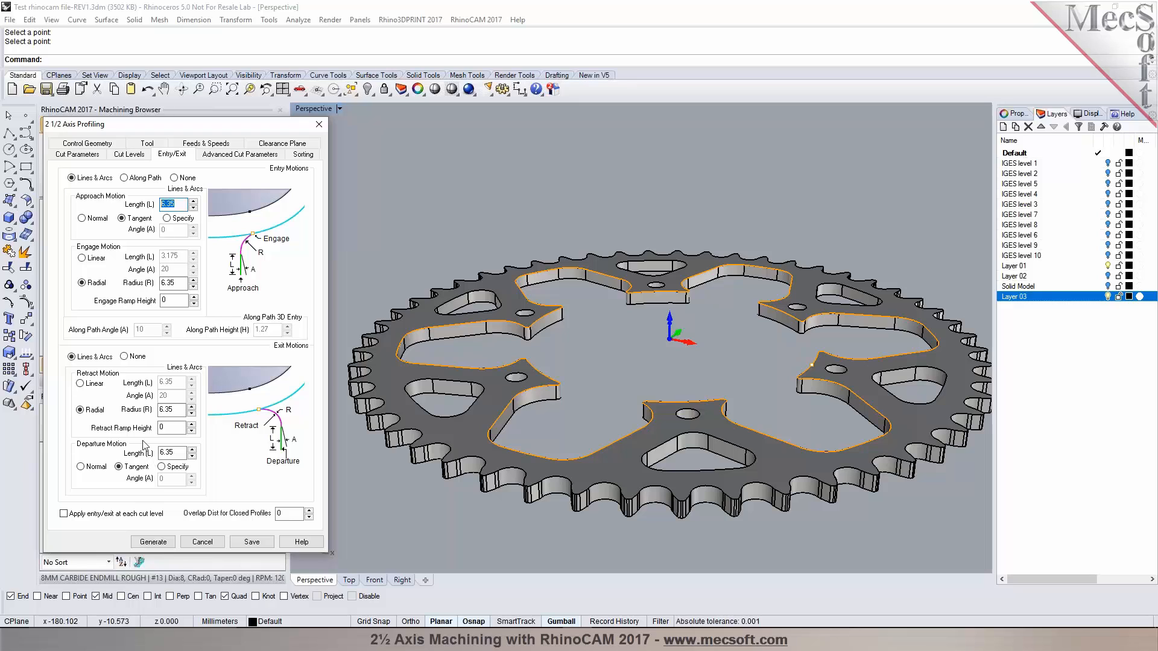
mouse_move(127, 231)
type("3")
double_click(171, 283)
type("3")
double_click(168, 410)
type("3")
double_click(168, 452)
type("3")
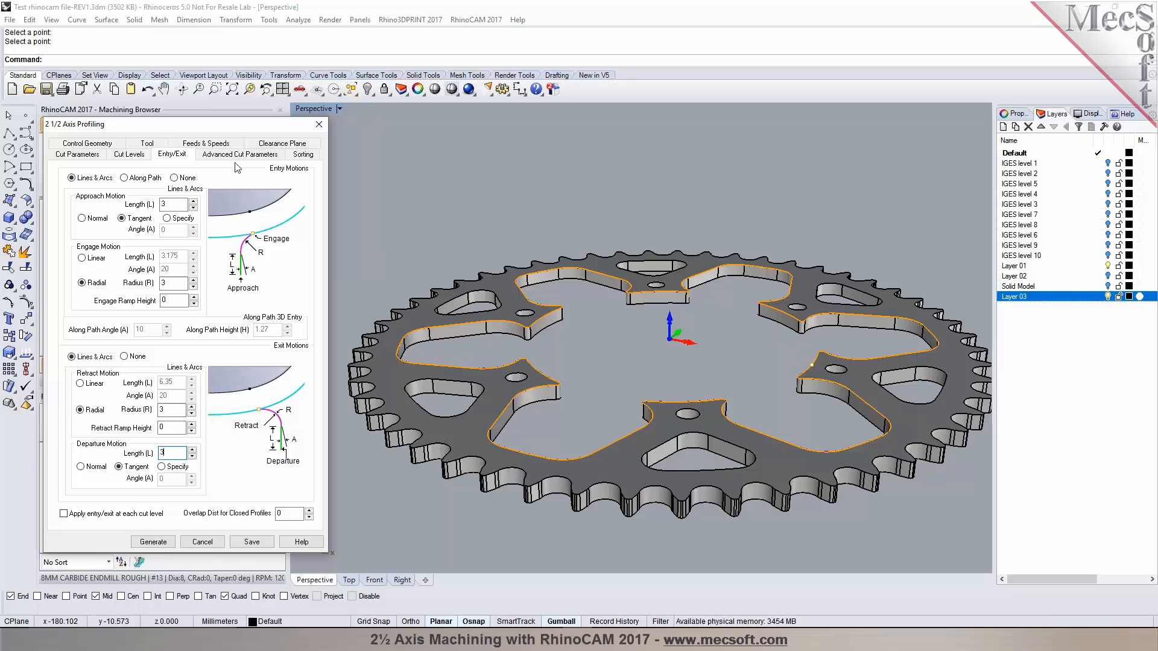
- Check the arc fitting tolerance against the global tolerance and generate the profiling toolpath
left_click(78, 154)
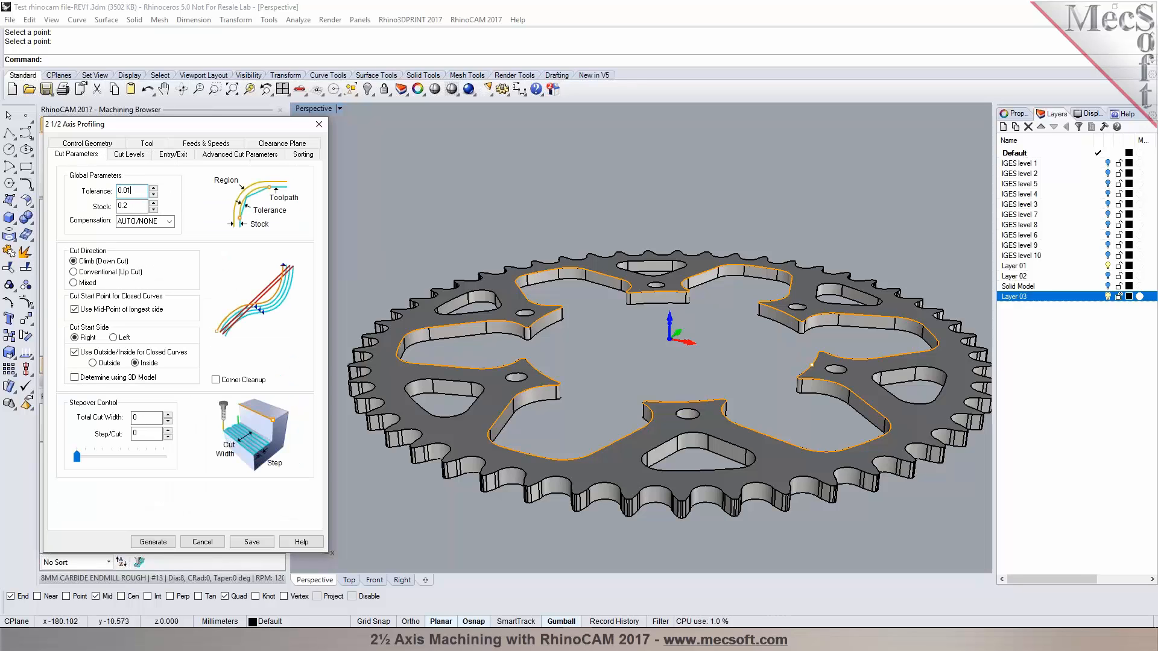
left_click(248, 154)
left_click(158, 263)
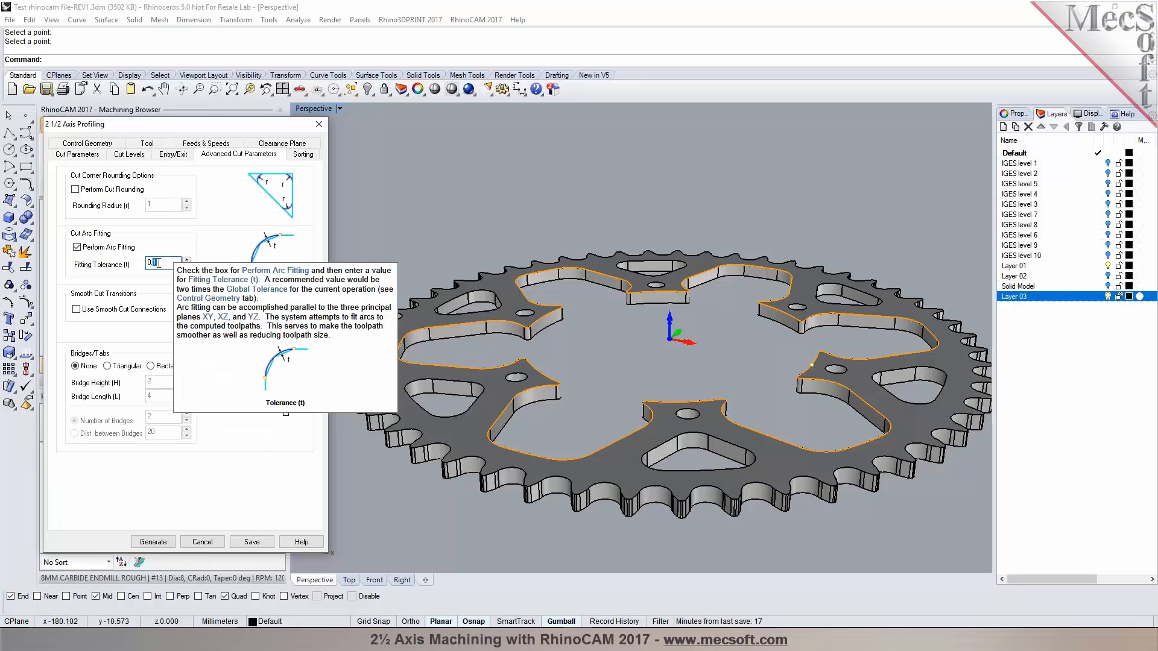
left_click(166, 544)
right_click_drag(582, 353, 610, 393)
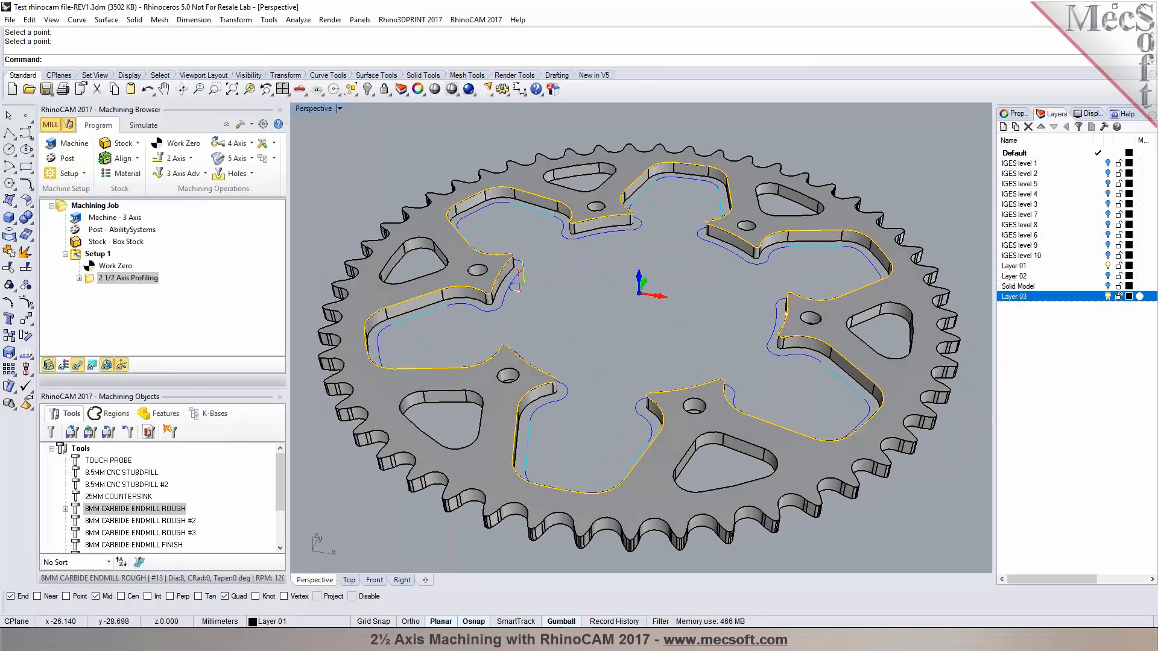
- Inspect the toolpath's entry point from above, turn off Use Mid-Point of longest side for the cut start, and regenerate the toolpath
left_click(349, 580)
scroll(567, 308, "up", 3)
scroll(567, 308, "up", 2)
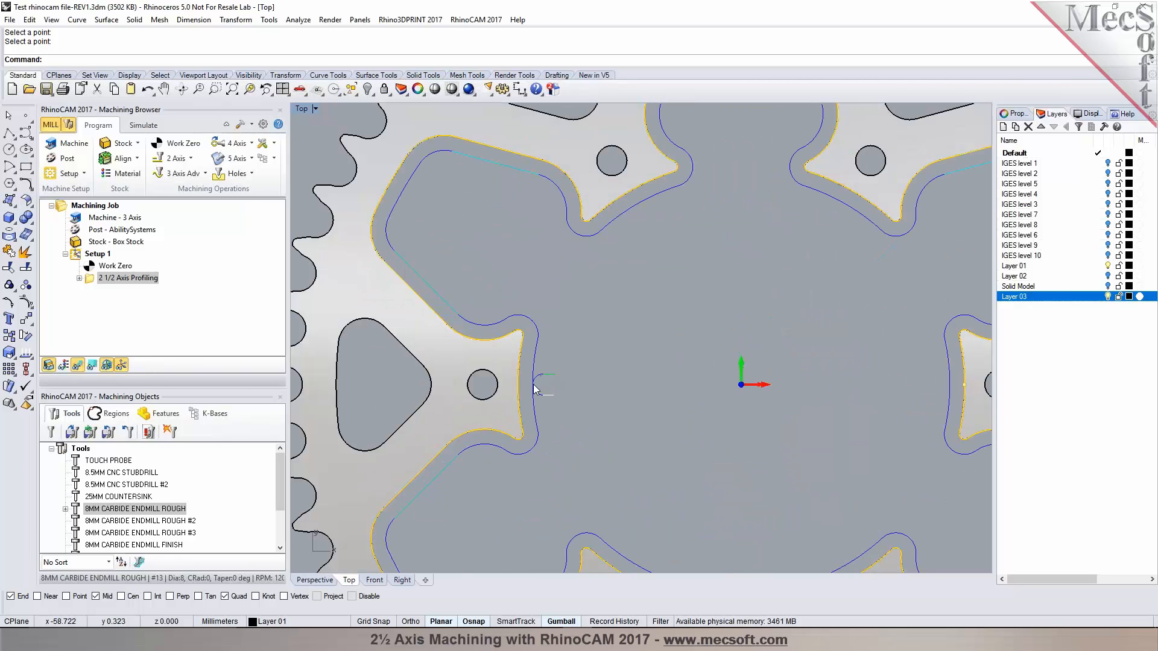
scroll(535, 381, "down", 1)
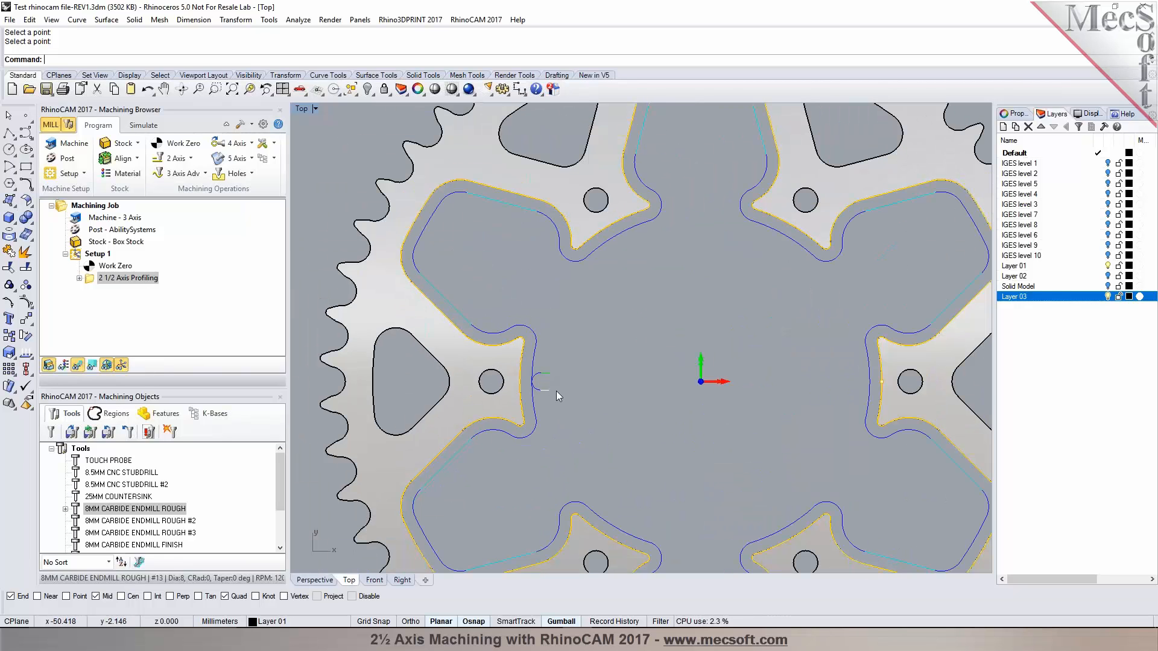
double_click(88, 279)
left_click(77, 145)
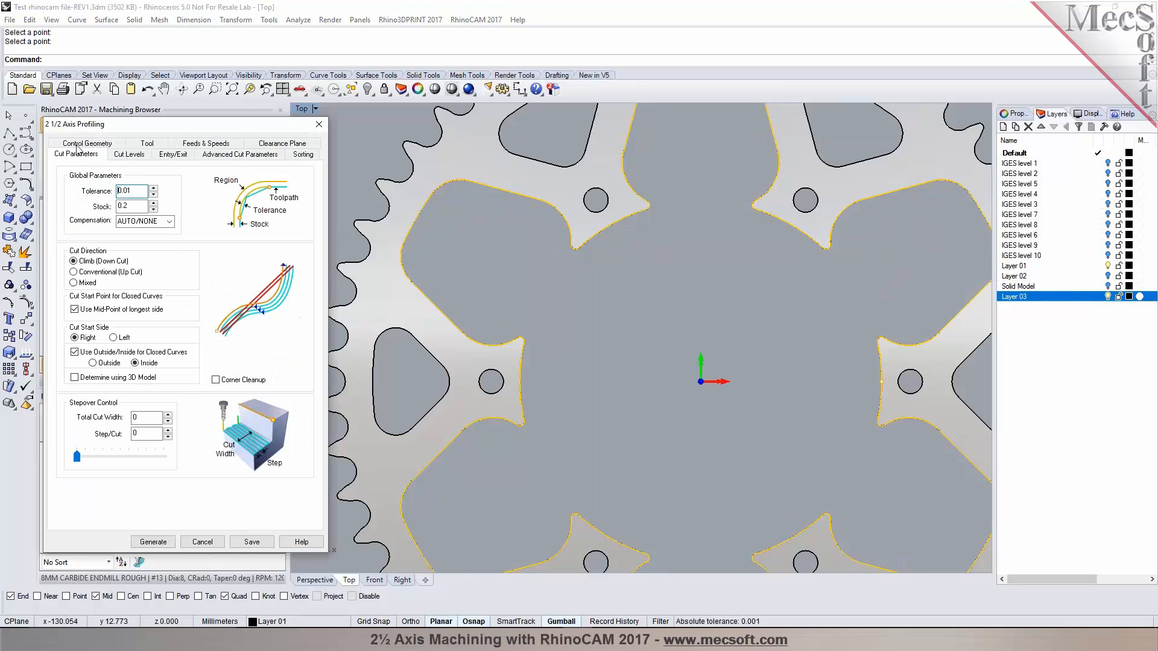
left_click(74, 310)
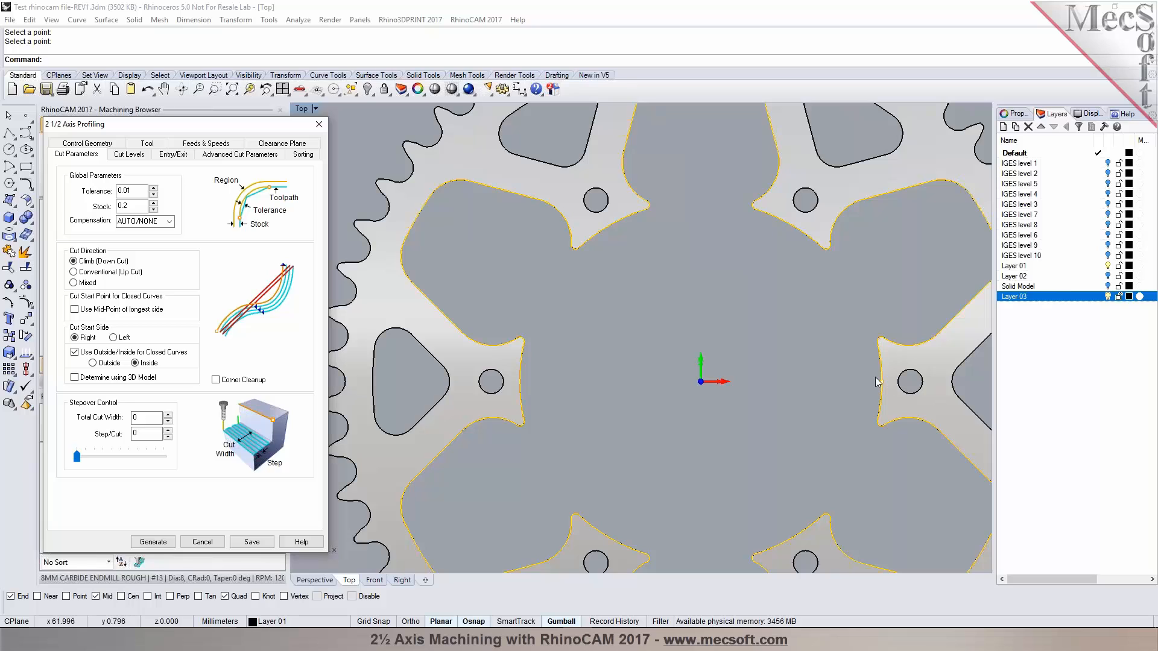
left_click(158, 542)
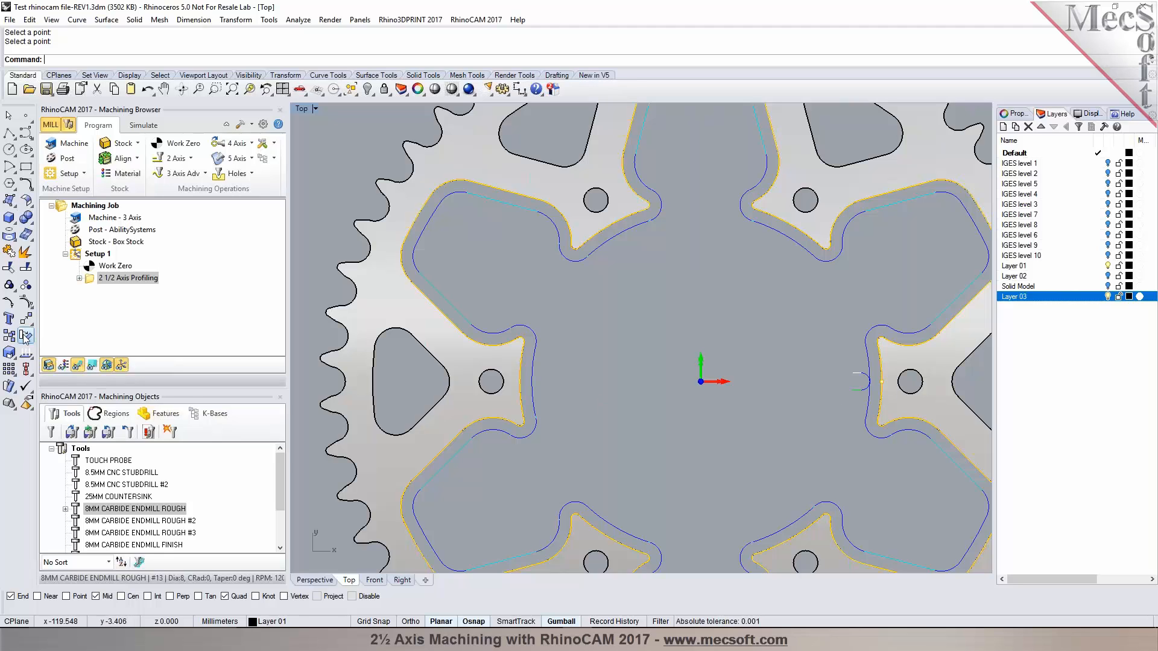
- Set the overlap distance for closed profiles to 3 mm, regenerate the profiling toolpath, and inspect its entry and exit in perspective
double_click(90, 283)
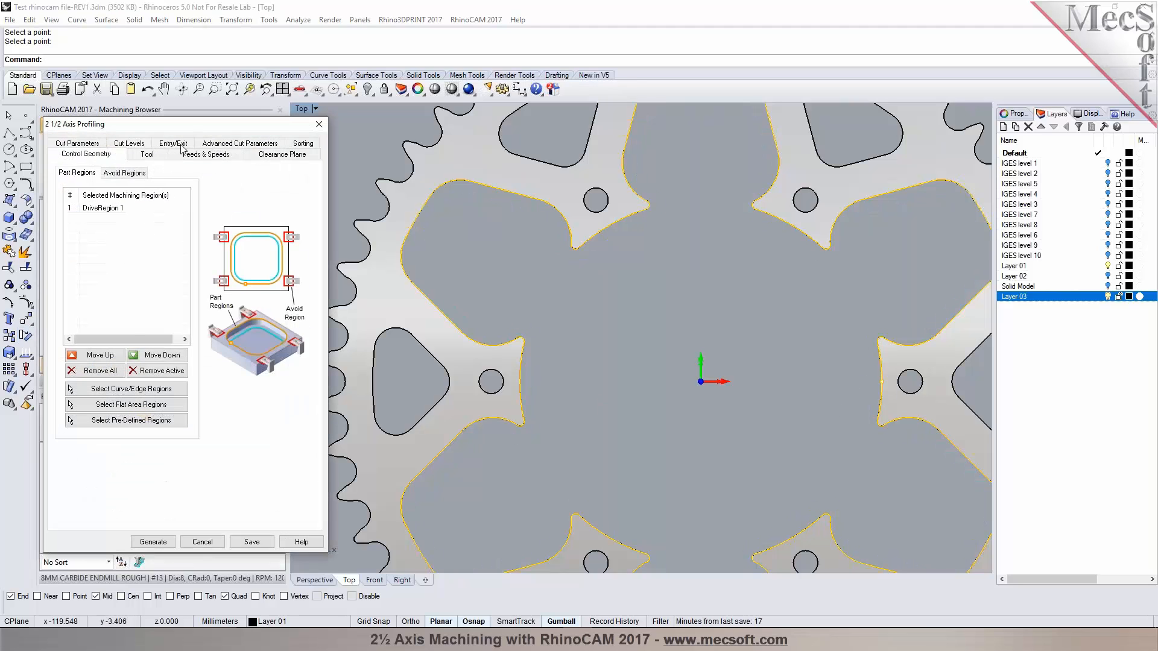
left_click_drag(287, 515, 257, 517)
type("3")
left_click(153, 542)
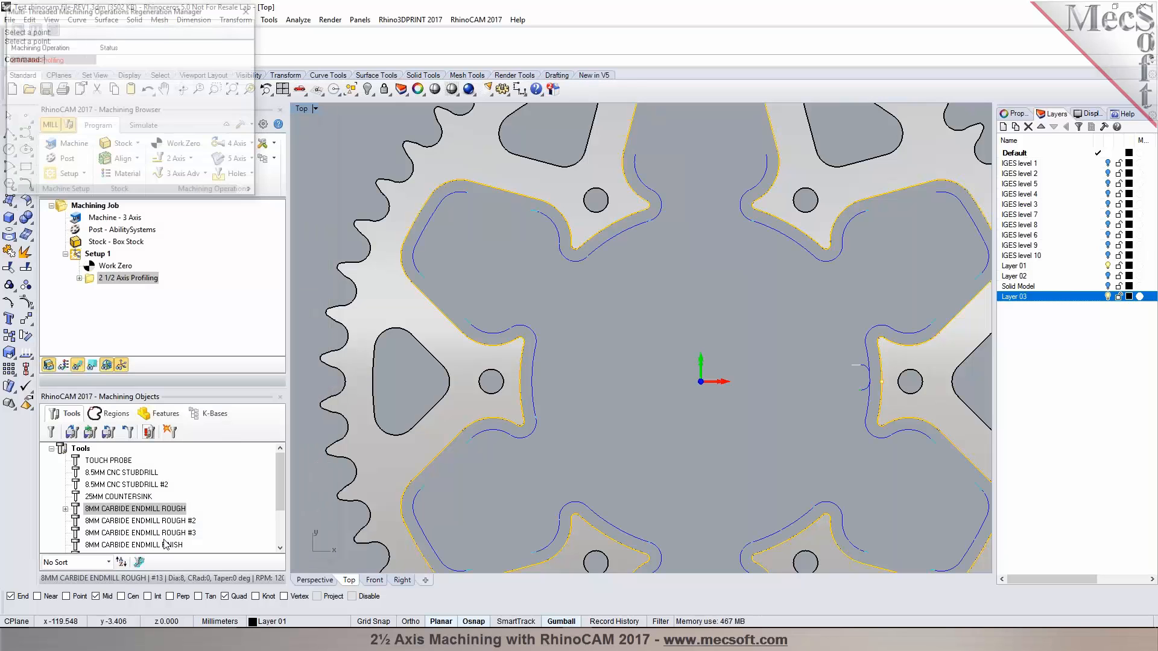
right_click_drag(879, 480, 820, 438)
left_click(315, 581)
scroll(794, 355, "up", 6)
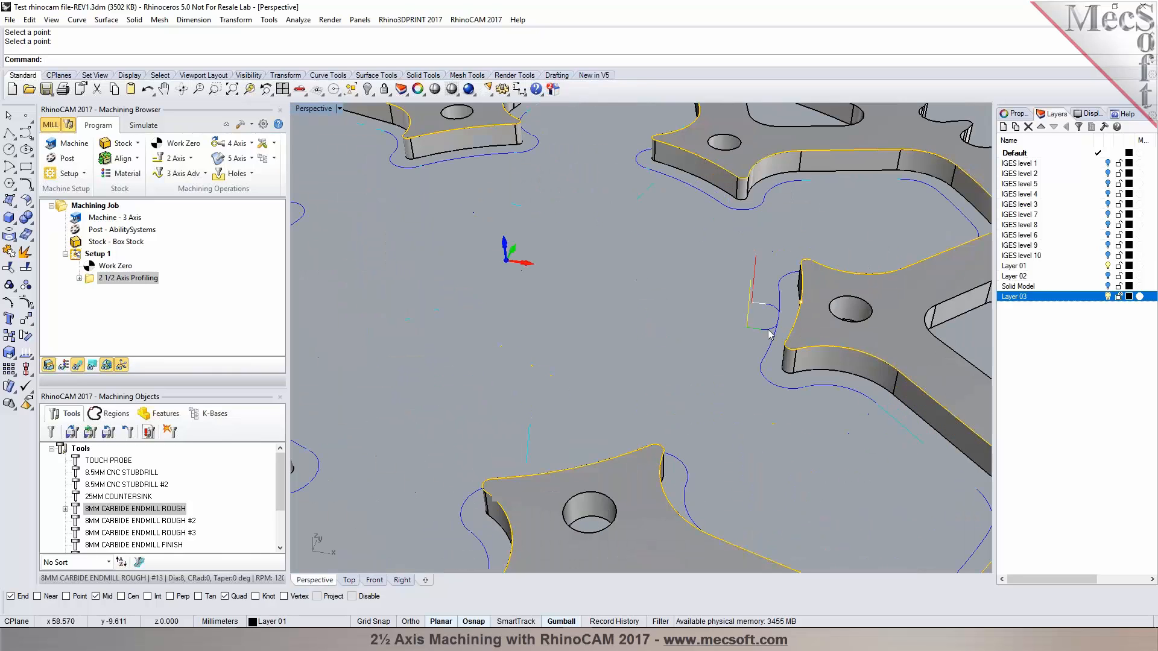
scroll(794, 355, "down", 1)
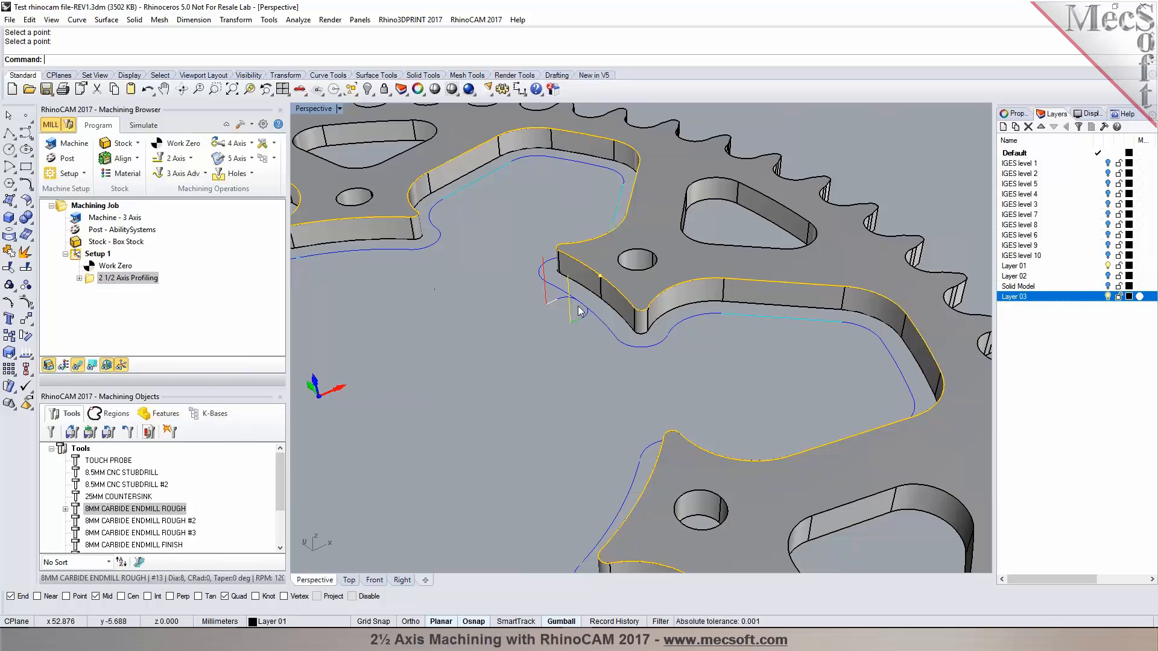
- Switch the profiling engage motion to Linear with a 3 mm length, and the retract motion to Linear
double_click(91, 280)
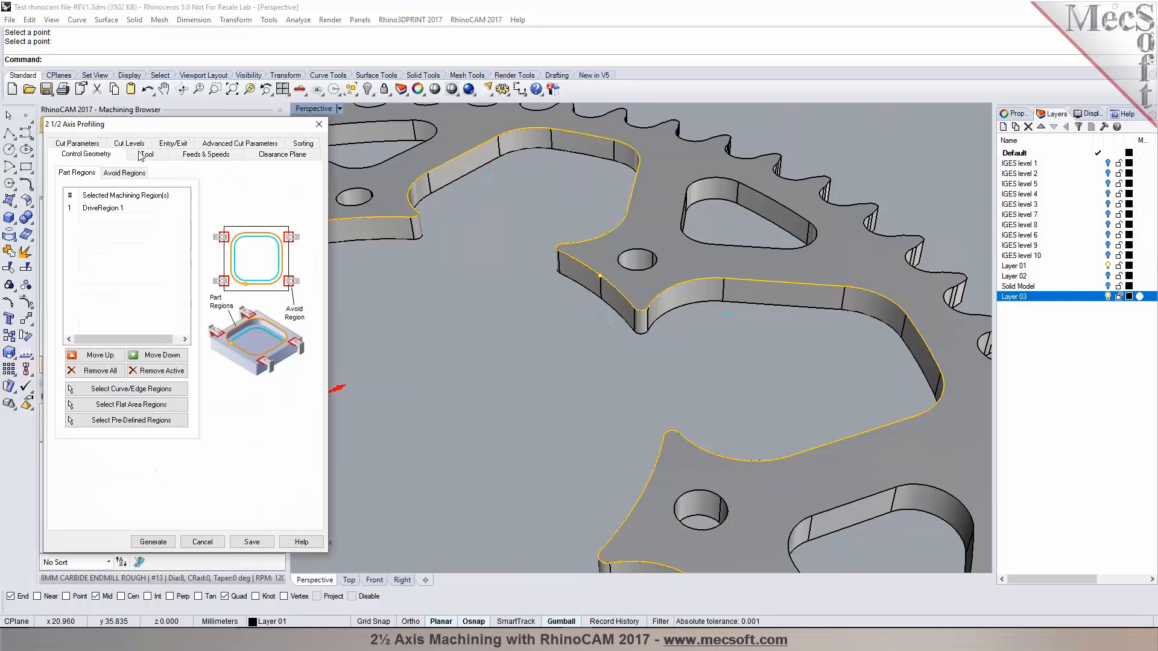
left_click(172, 154)
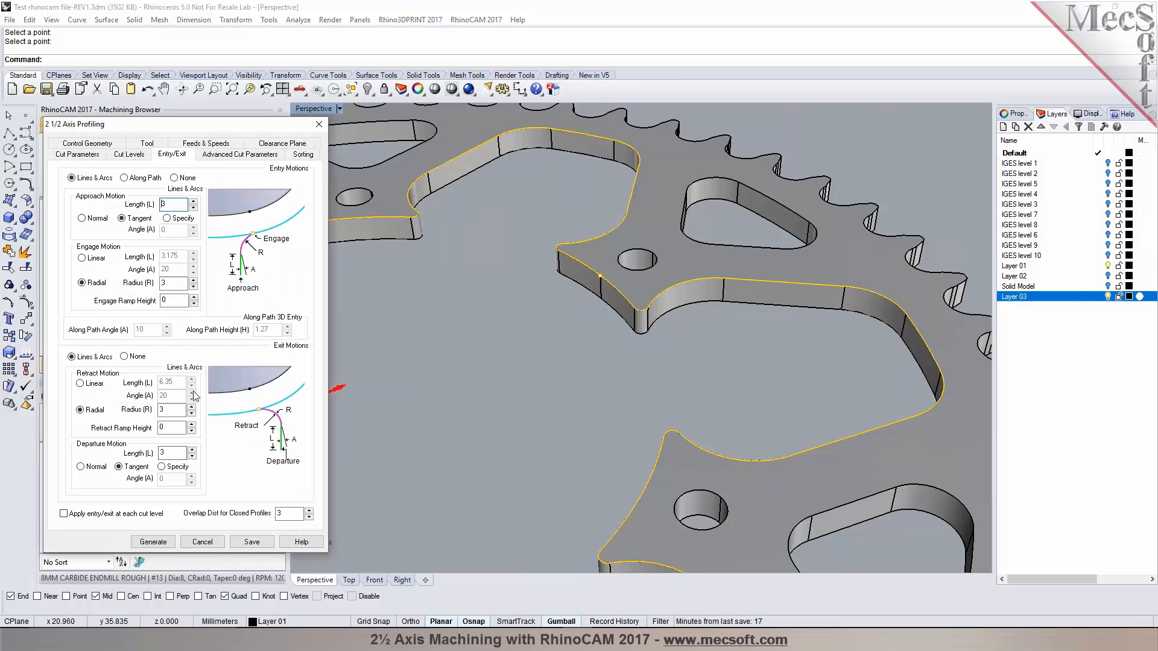
left_click(91, 263)
key("Tab")
type("3")
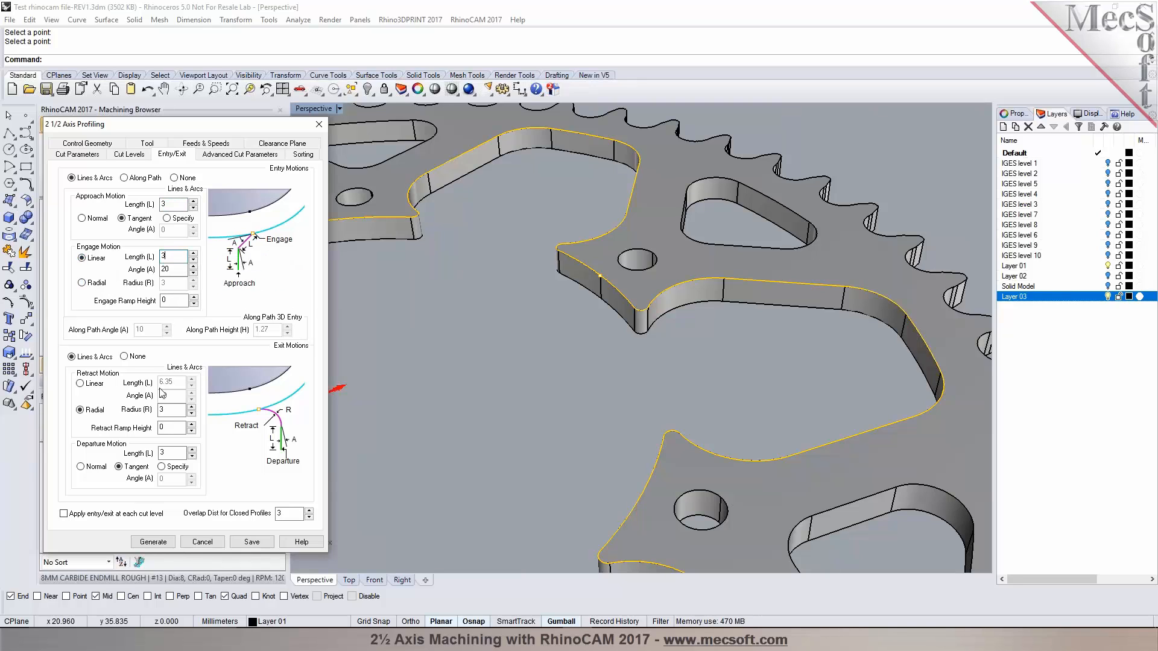
left_click(96, 388)
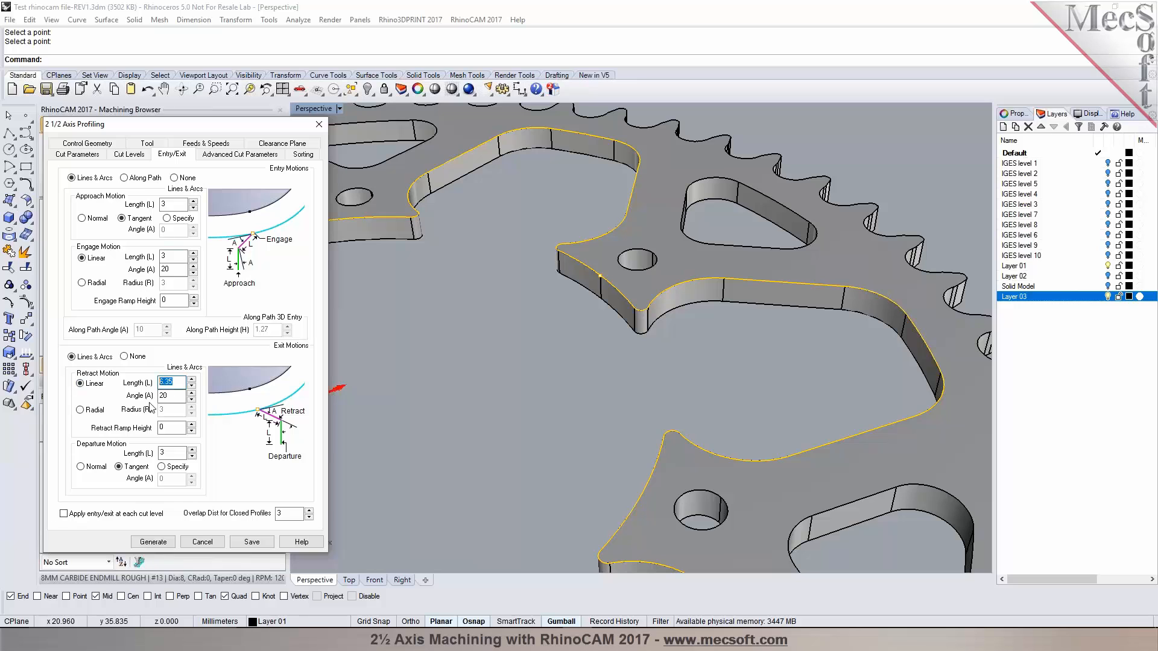
- Regenerate the profiling toolpath and inspect its linear entry and exit in perspective
left_click(158, 542)
right_click_drag(615, 377, 645, 286)
scroll(644, 285, "up", 5)
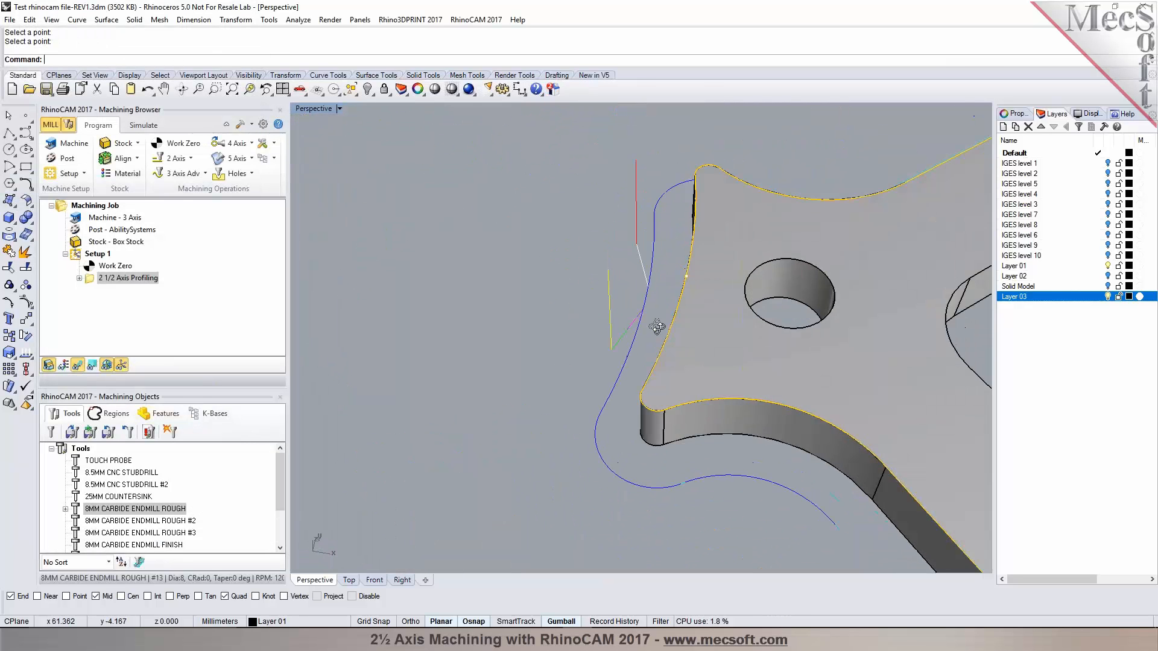
scroll(674, 289, "down", 8)
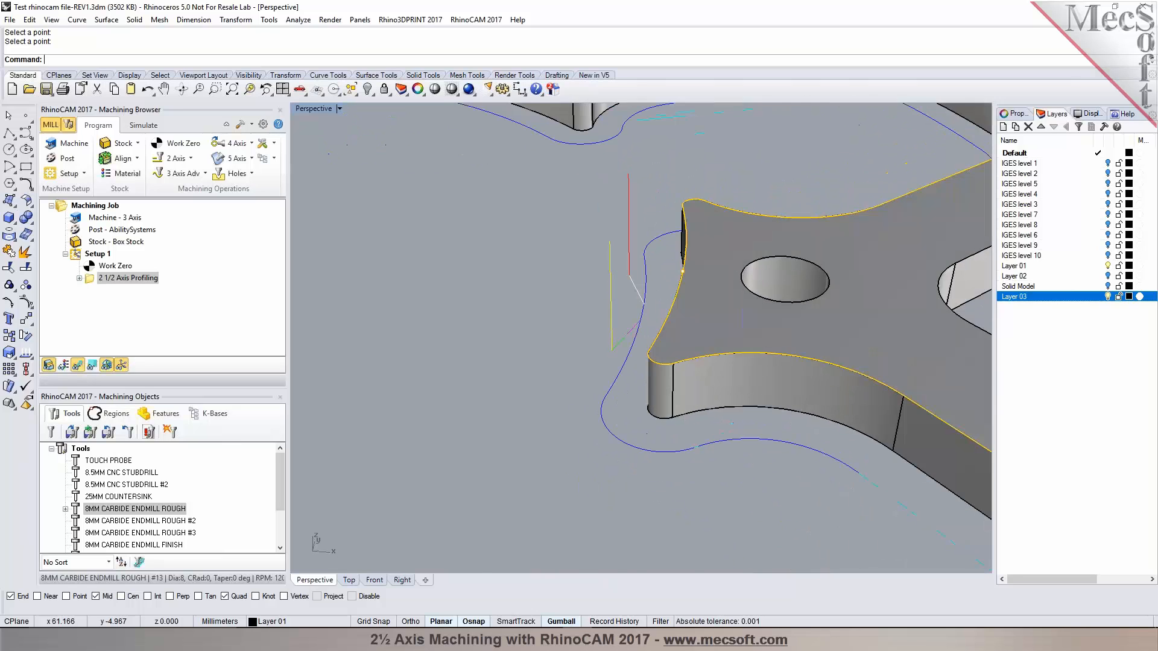
scroll(621, 313, "down", 3)
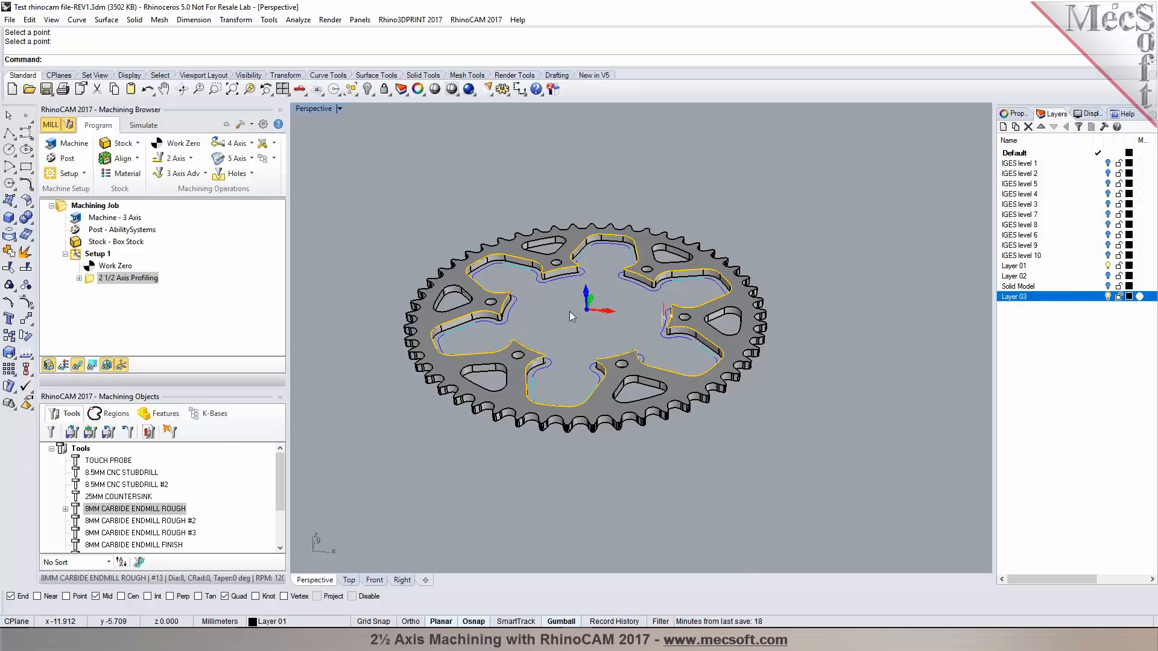
scroll(541, 285, "up", 3)
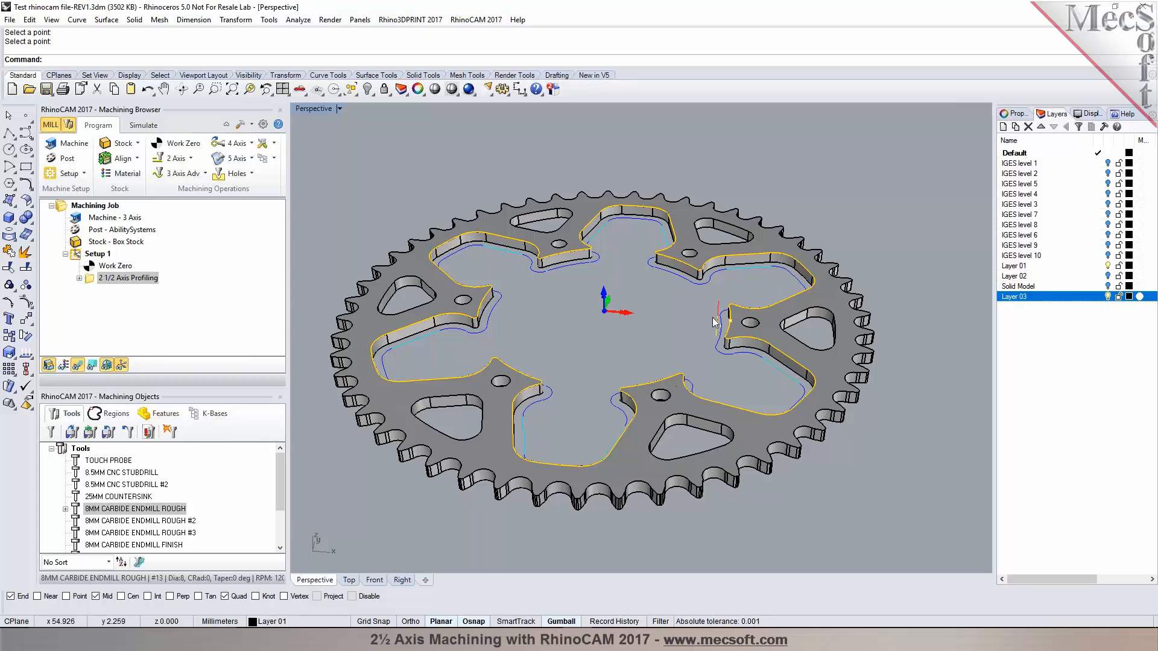
- Create a new layer and copy the inner opening's curve onto it
left_click(1003, 127)
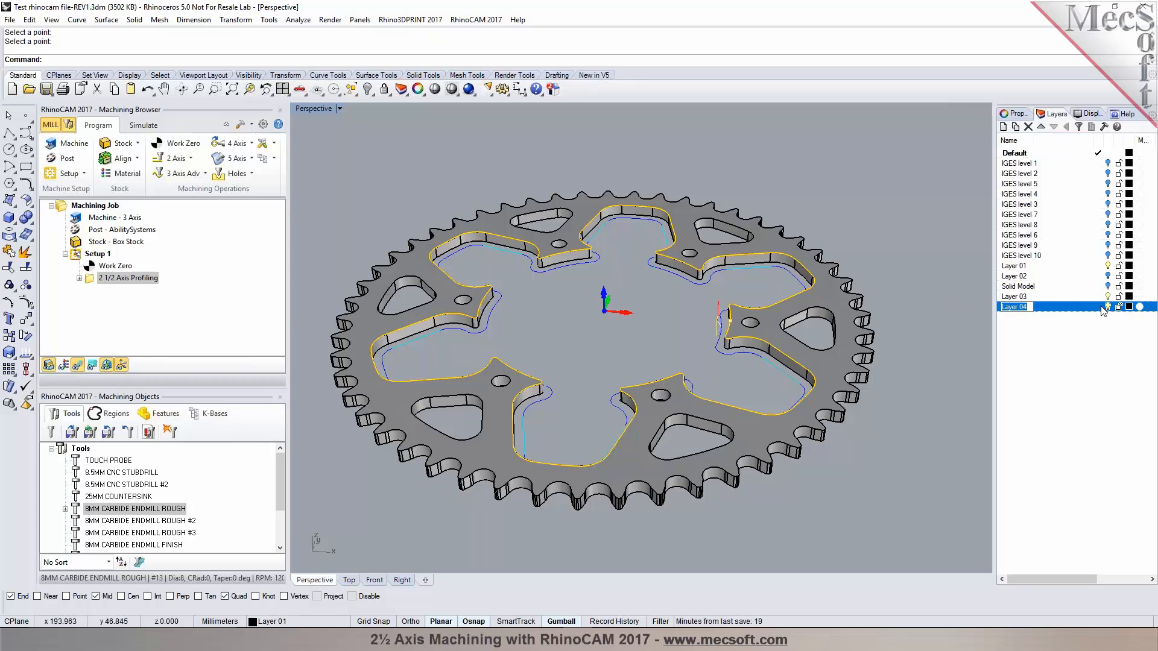
left_click(790, 296)
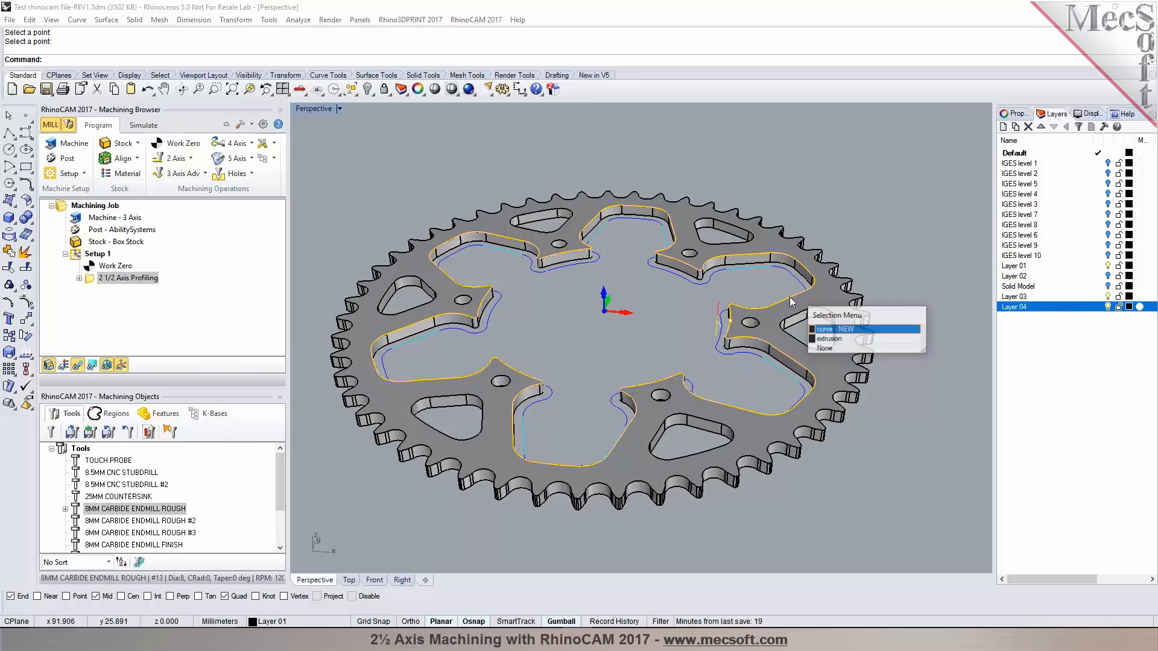
left_click(821, 330)
right_click(1015, 309)
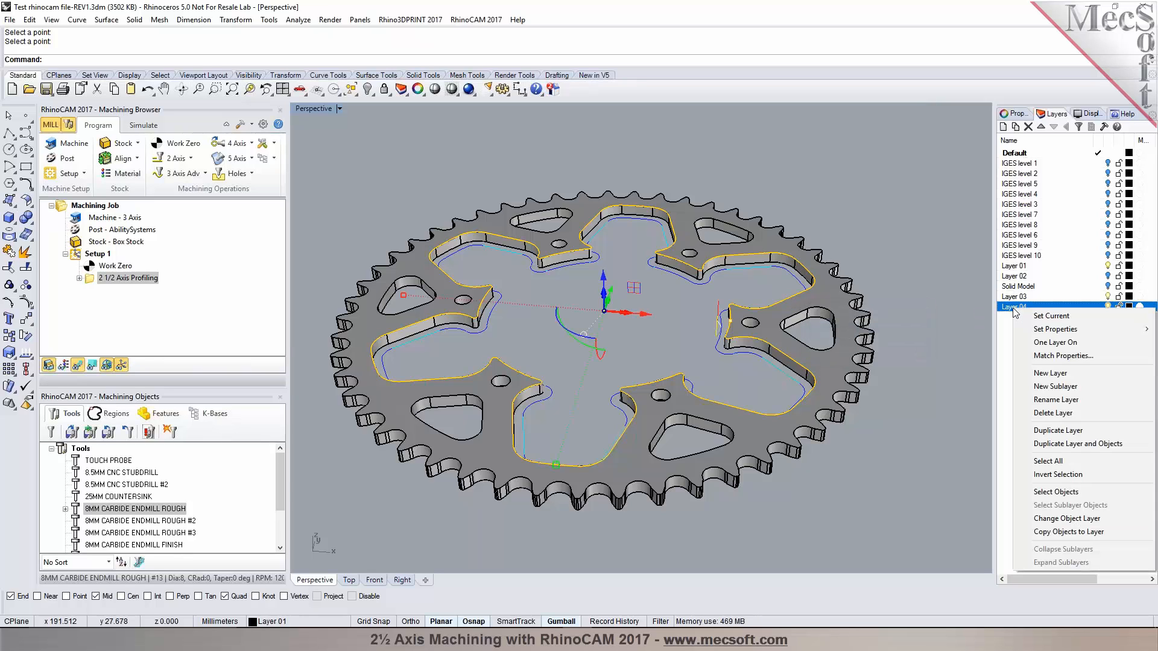
left_click(1071, 532)
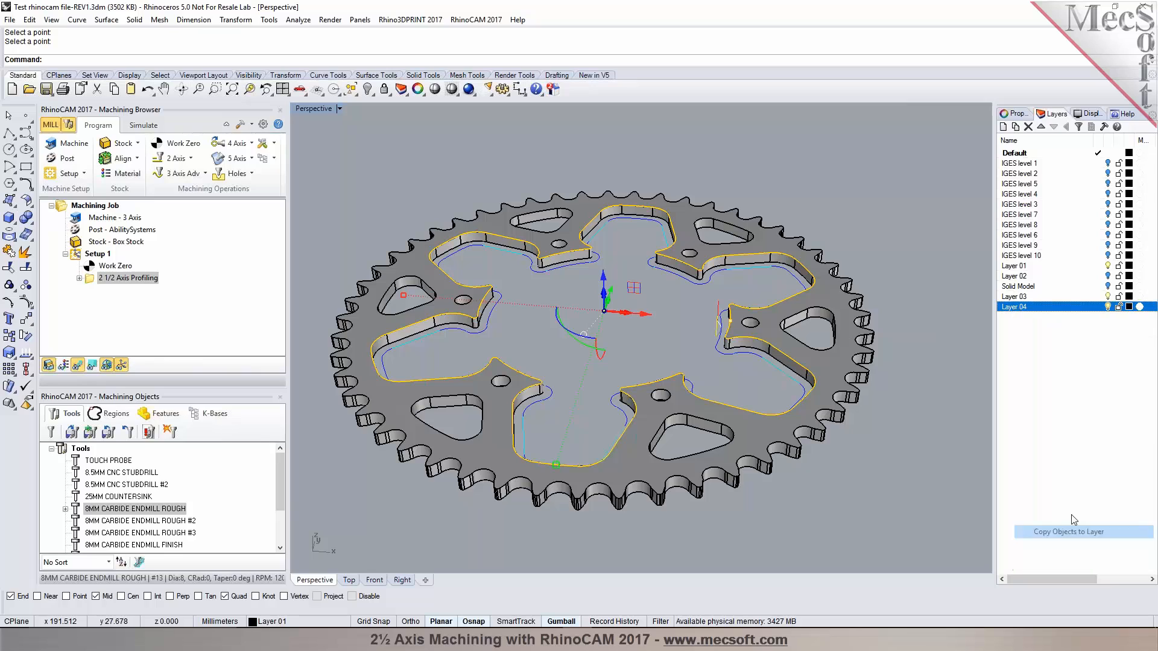
- Hide Layer 01 and Layer 03, leaving the copied curve's layer on, and select the Machining Job to show the stock
left_click(1041, 298)
left_click(1108, 266)
left_click(1108, 297)
left_click(99, 205)
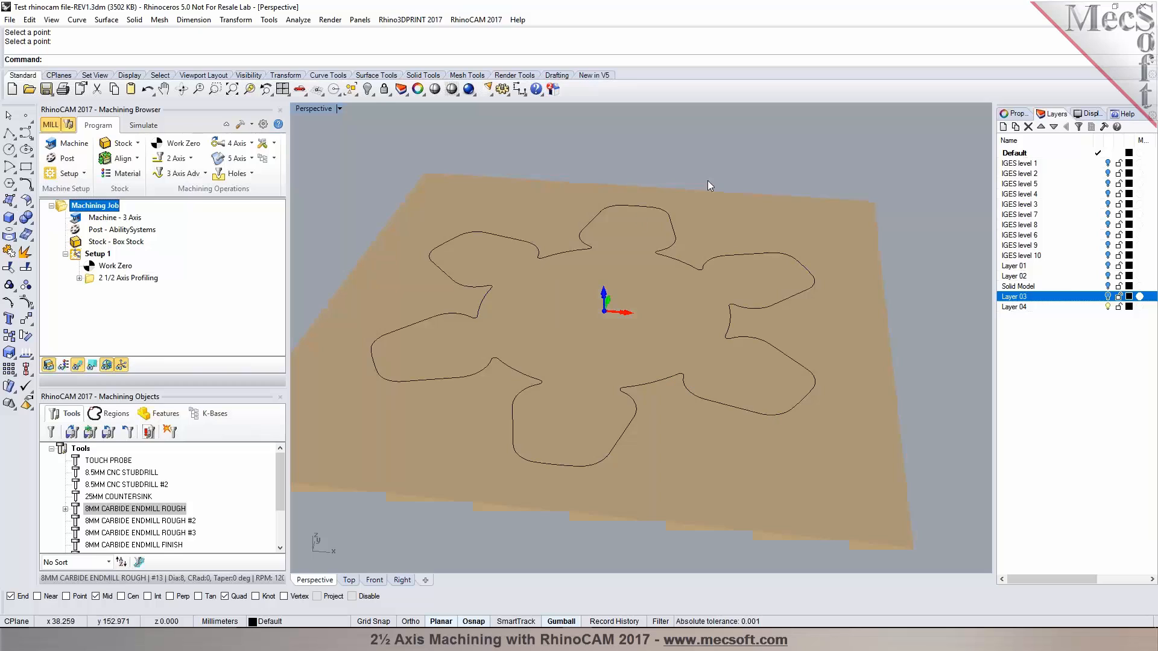
- Explode the copied inner opening curve into segments and switch to the Top view
left_click(699, 269)
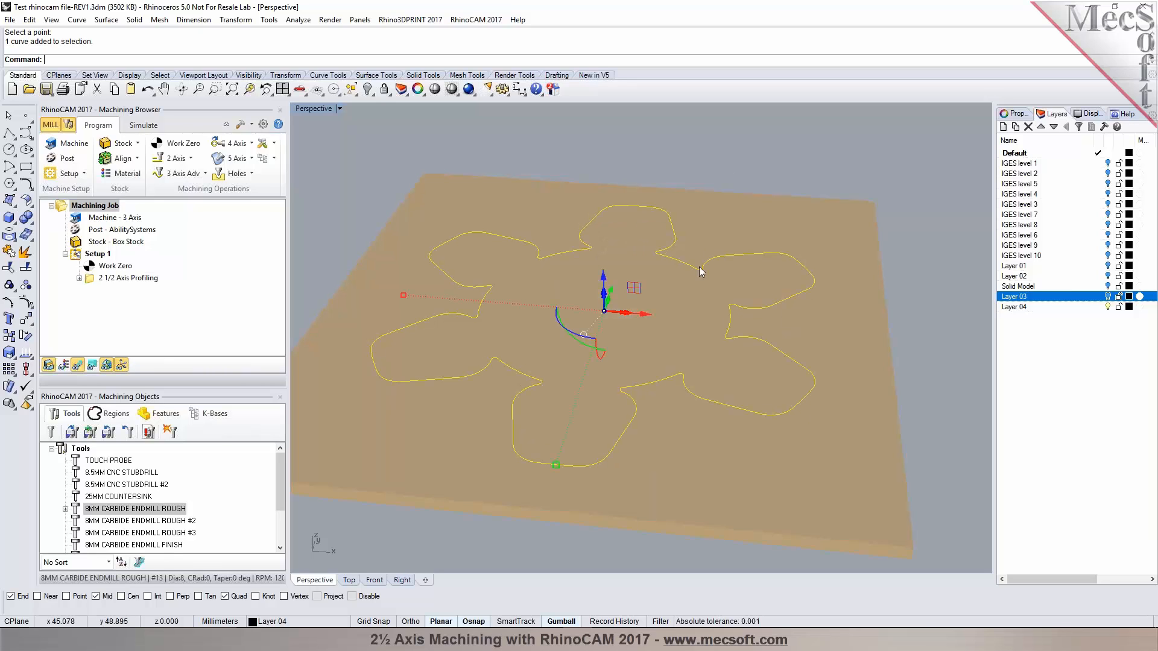
left_click(26, 254)
left_click(349, 579)
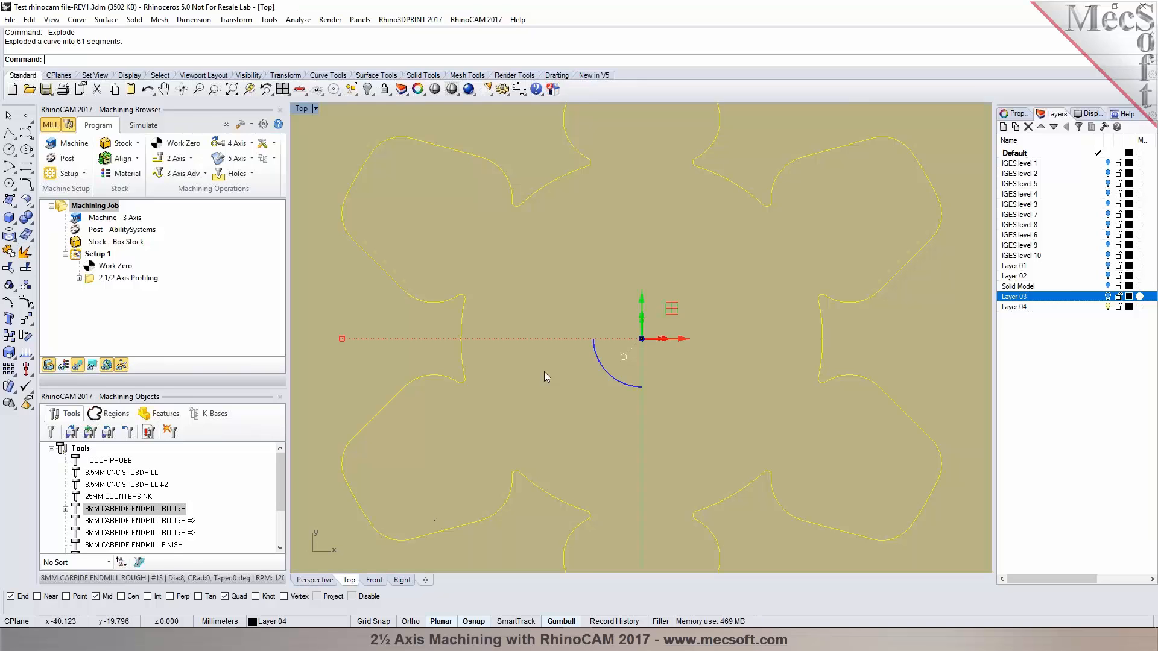
key("Escape")
- Join the seven segments of the lower-right lobe into one open curve, leaving out the small corner arcs
scroll(808, 362, "down", 3)
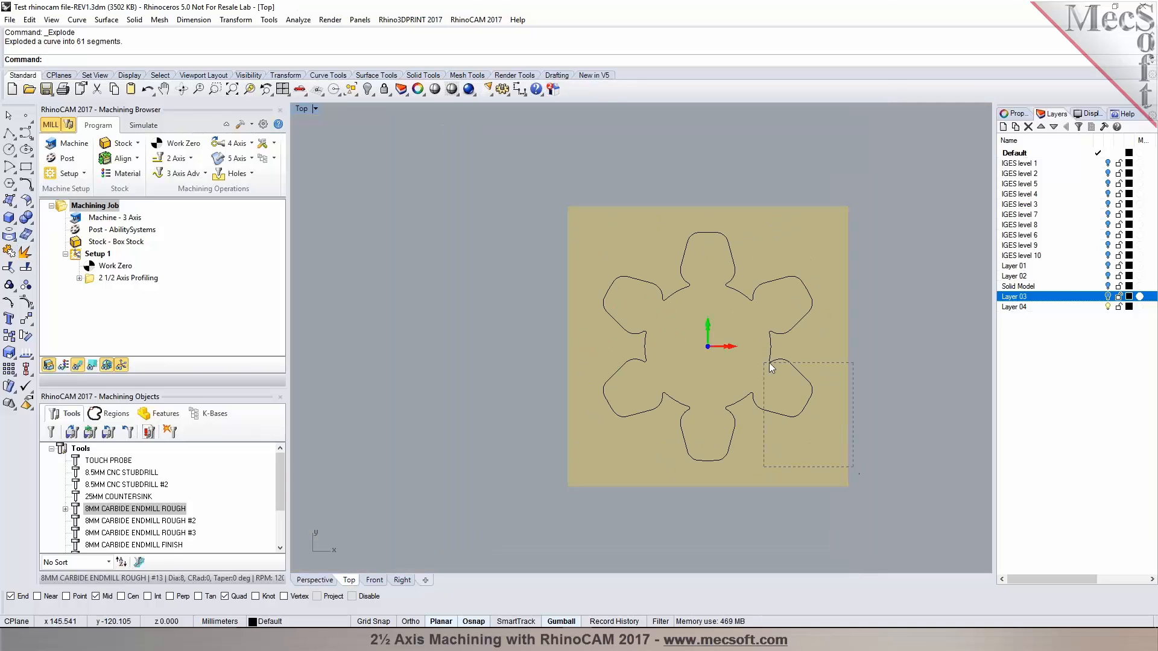
left_click_drag(766, 371, 762, 374)
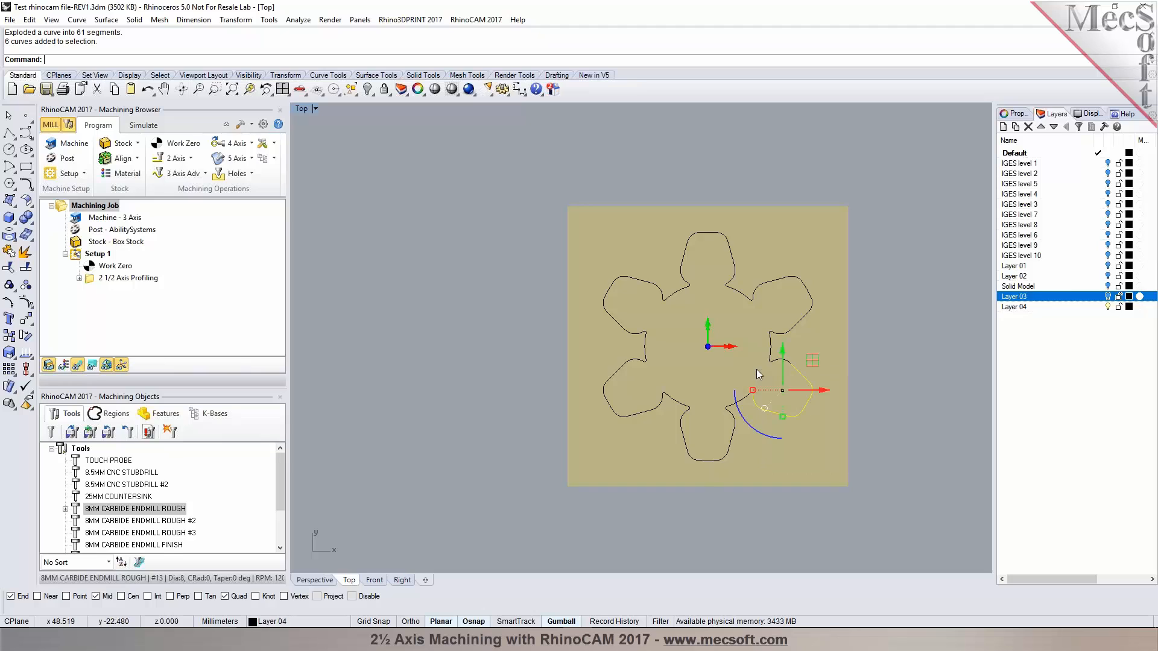
scroll(775, 362, "up", 3)
left_click(771, 370, "shift")
scroll(771, 371, "up", 3)
scroll(756, 366, "down", 3)
scroll(755, 365, "down", 2)
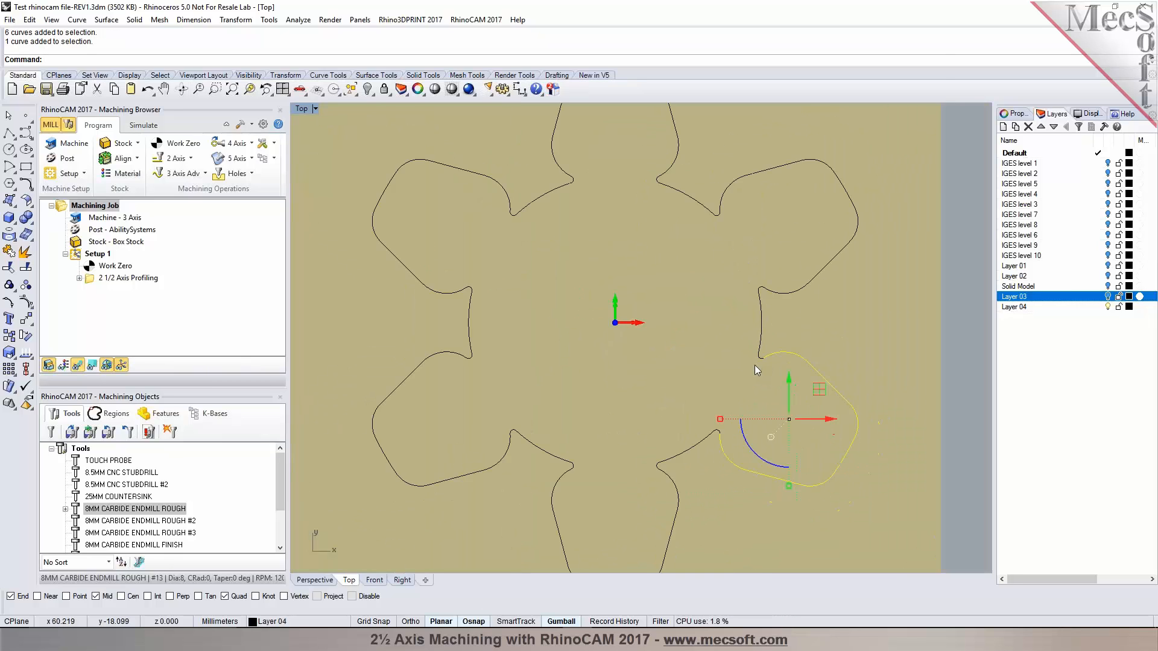
key("ctrl+j")
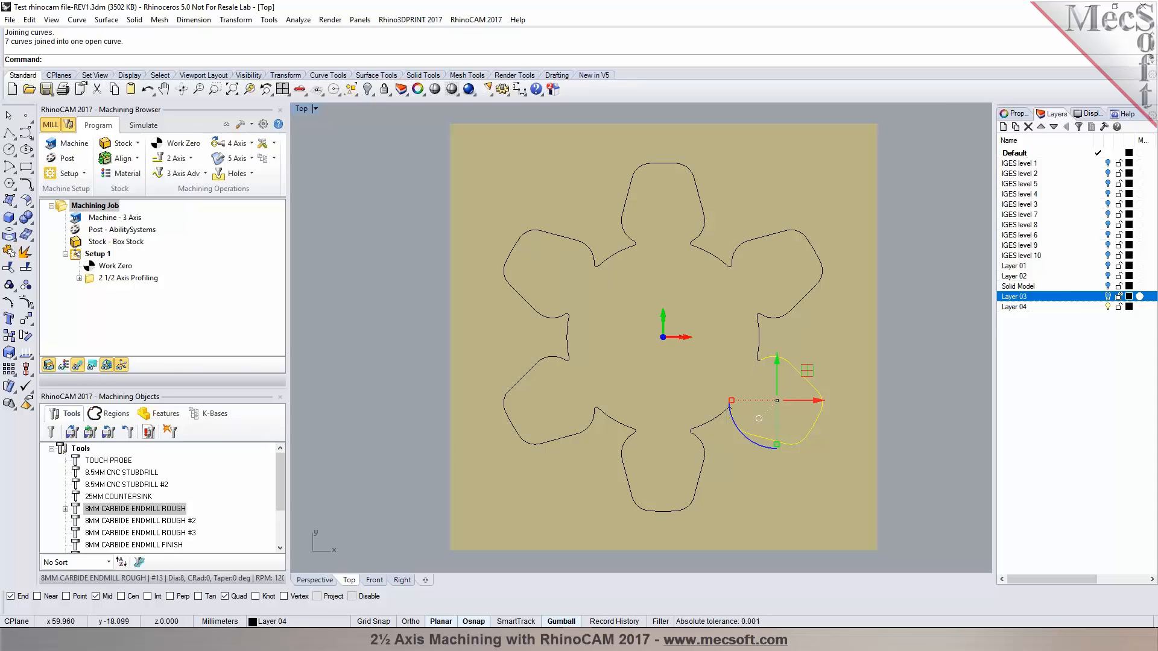
key("Escape")
- Examine the joined lower-right lobe curve and where its ends meet the small corner arcs
left_click(770, 361)
scroll(769, 352, "up", 2)
scroll(748, 361, "up", 2)
key("Escape")
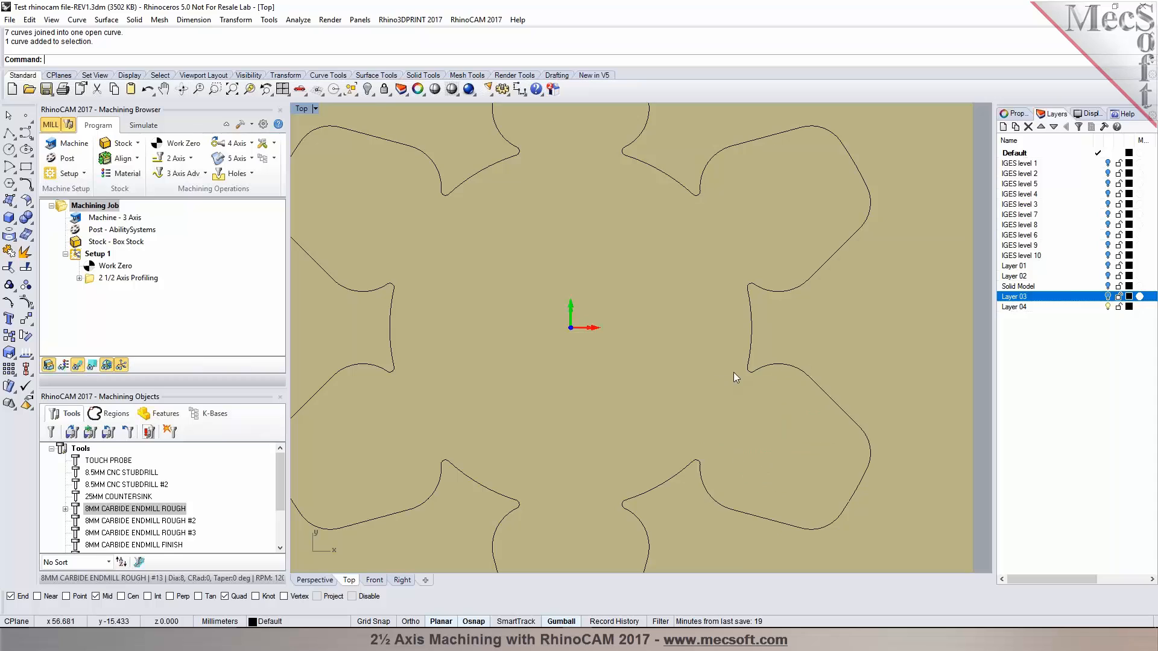
scroll(734, 372, "up", 3)
left_click(765, 368)
scroll(761, 363, "down", 3)
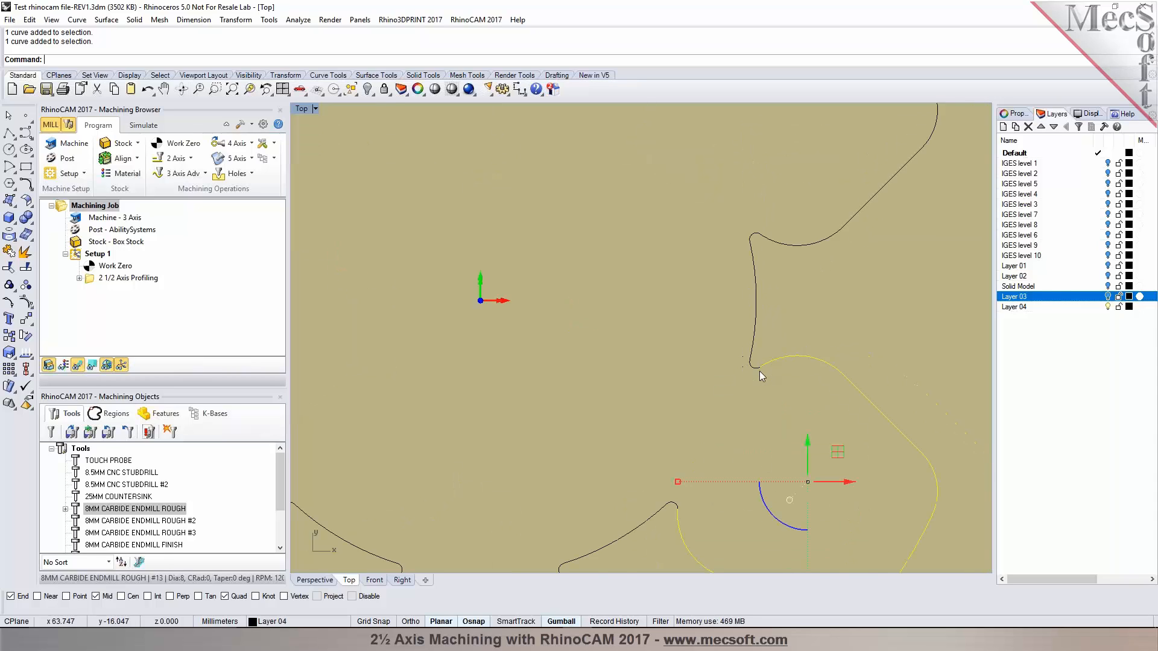
scroll(761, 368, "down", 3)
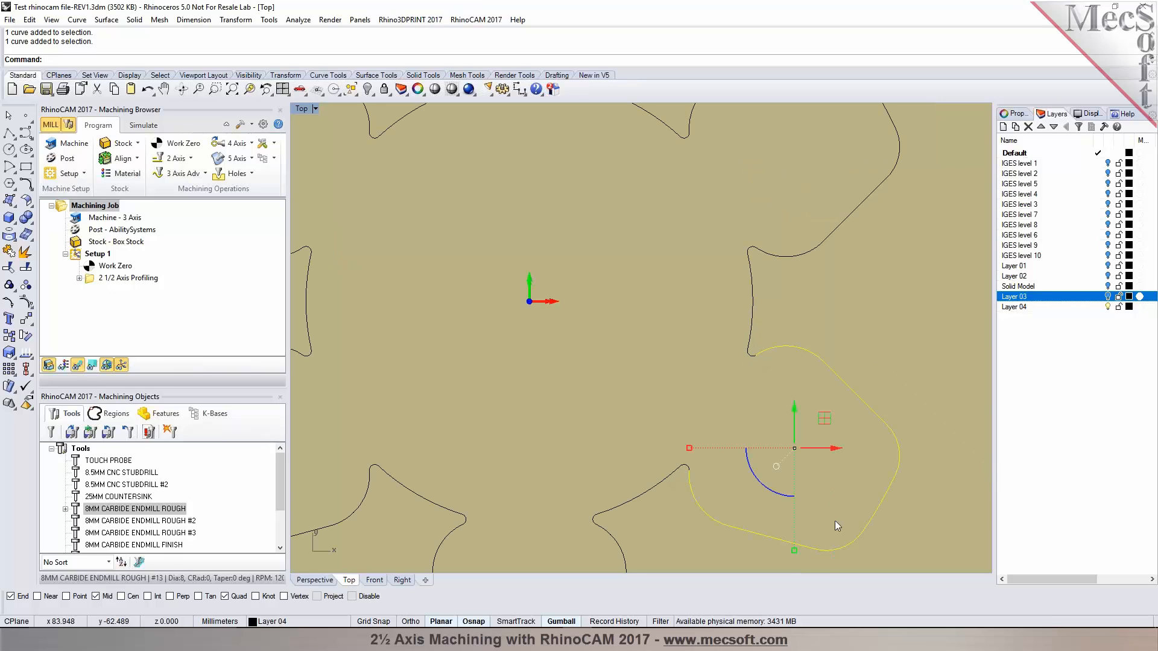
scroll(654, 354, "down", 3)
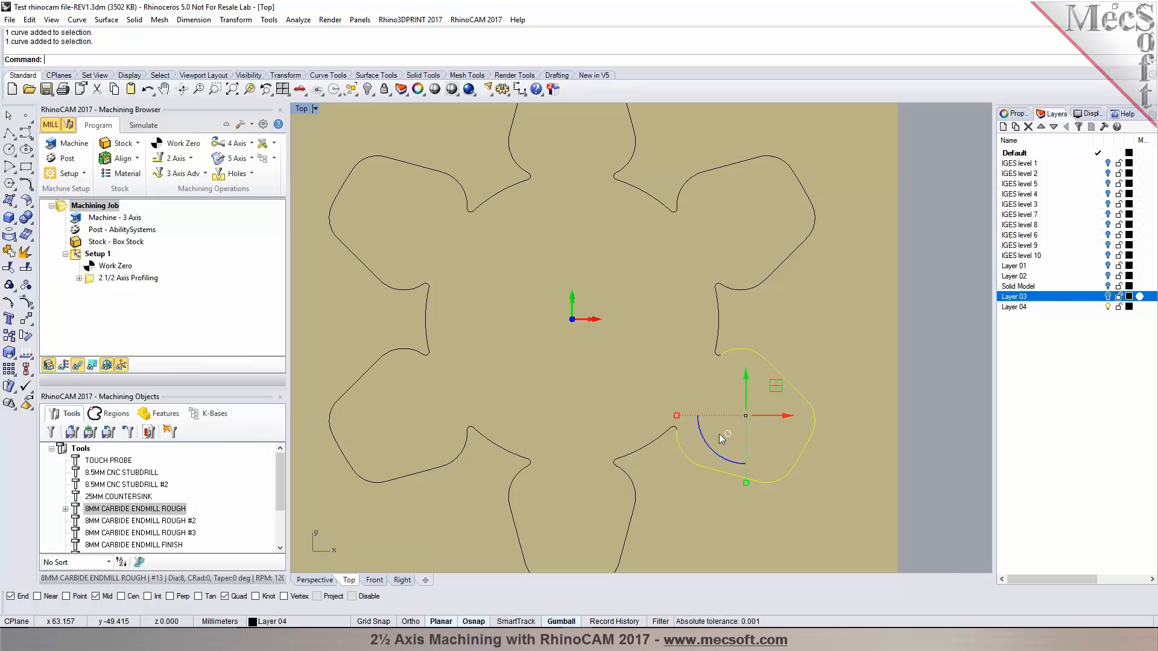
- Join the upper-right lobe's segments into one open curve, excluding the small corner arcs at both ends
scroll(740, 256, "down", 2)
left_click_drag(690, 161, 811, 290)
scroll(713, 234, "up", 10)
left_click(669, 210, "ctrl")
left_click(757, 381, "ctrl")
scroll(804, 371, "down", 3)
key("ctrl+j")
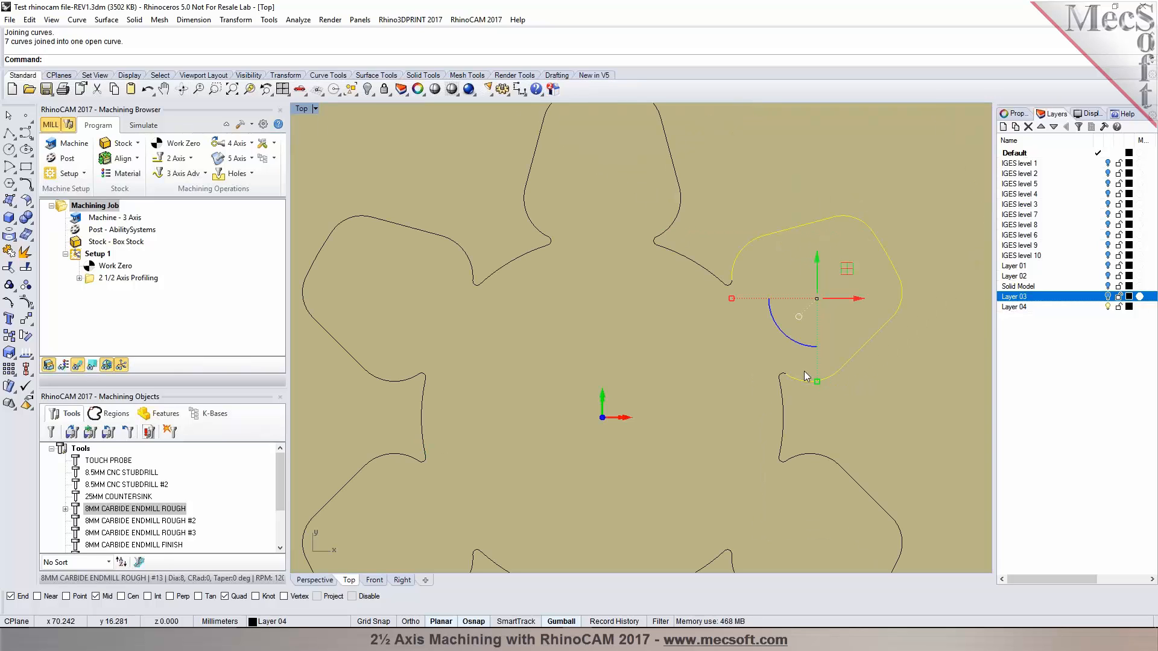
scroll(805, 371, "down", 5)
key("Escape")
left_click(839, 446)
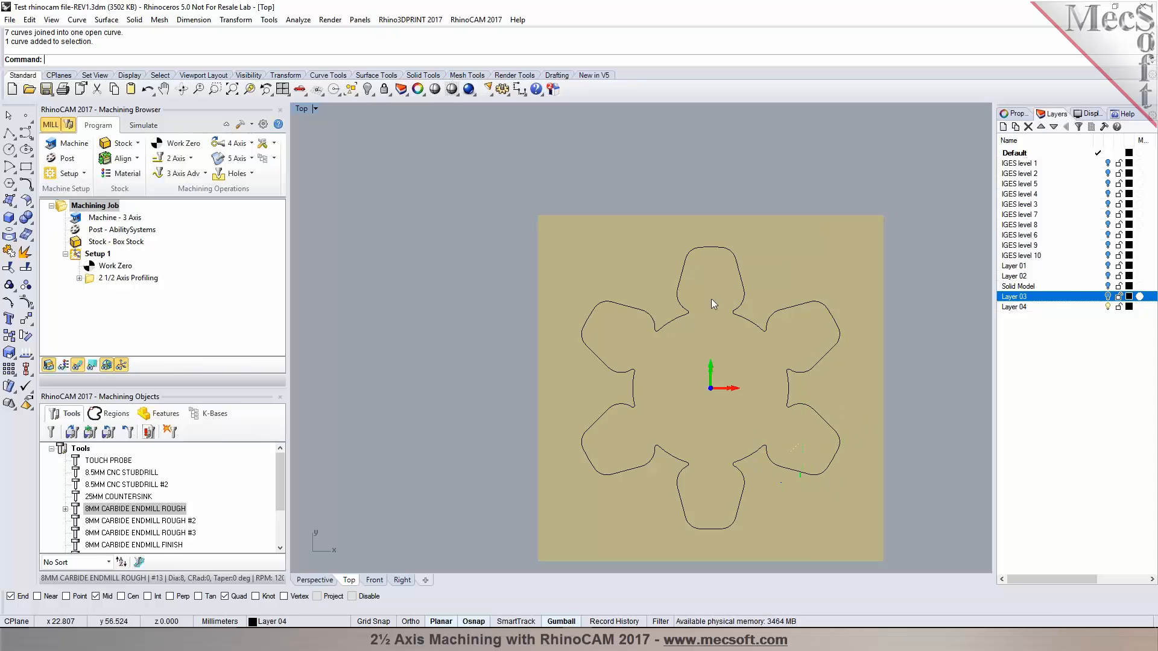
- Join the top lobe's segments into one open curve, excluding the small corner arcs at both ends
left_click_drag(665, 228, 760, 329)
scroll(712, 309, "up", 3)
left_click(671, 316, "ctrl")
scroll(748, 318, "up", 3)
key("ctrl+j")
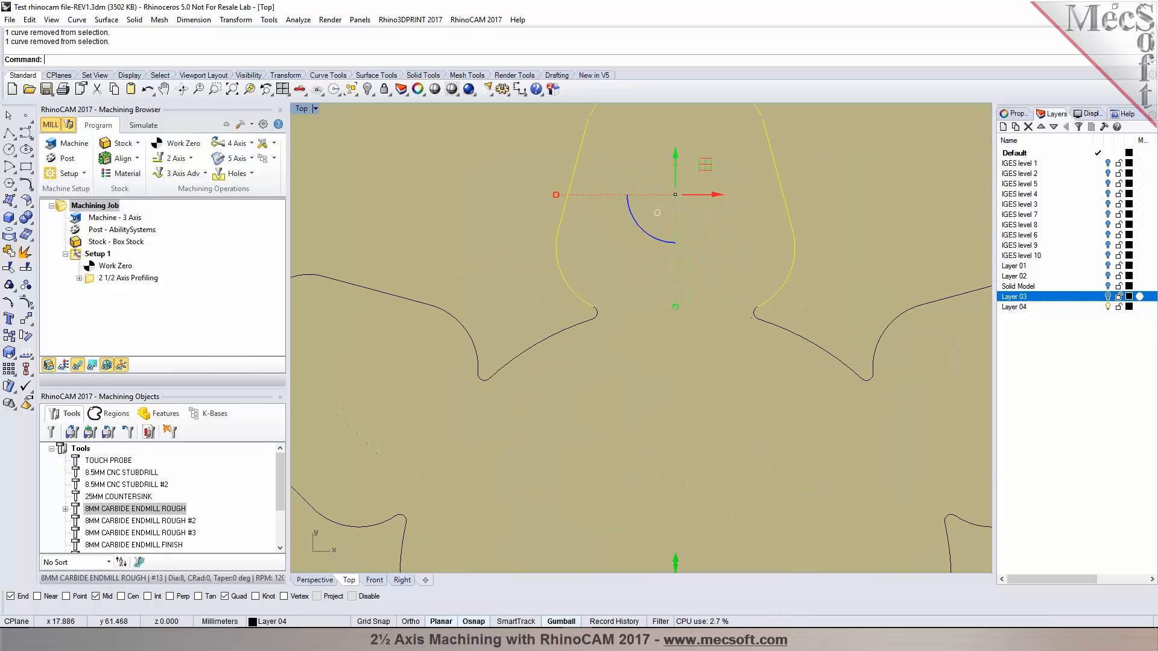
key("Escape")
- Join the upper-left lobe's segments into one open curve without its small corner arcs
scroll(671, 338, "down", 5)
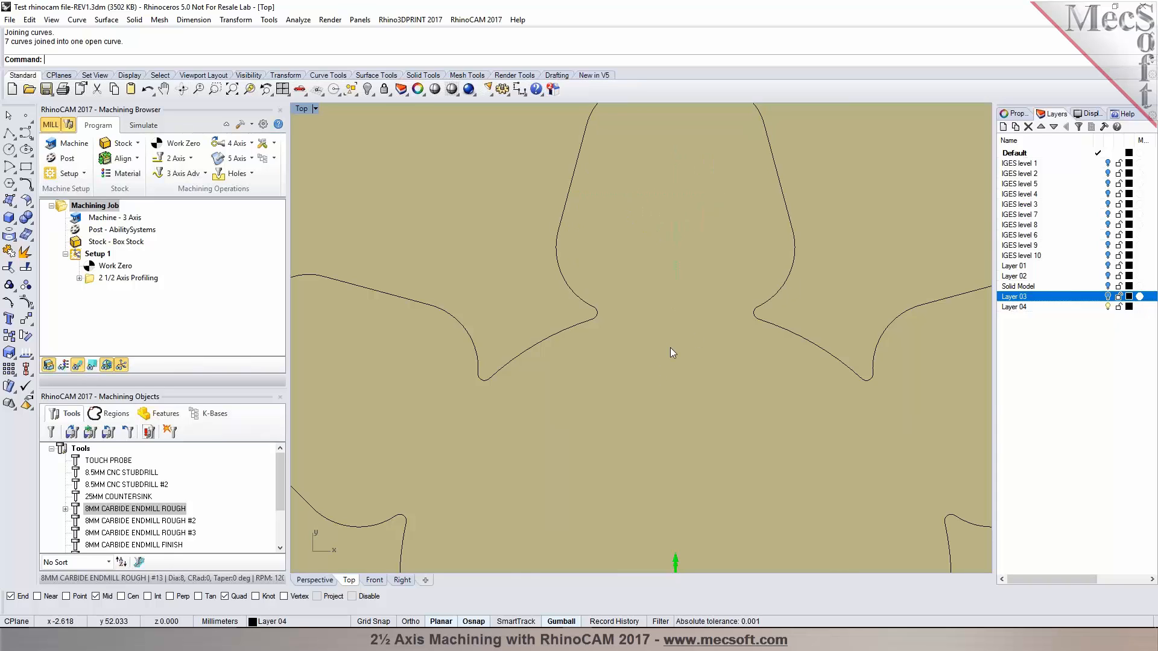
left_click_drag(446, 283, 602, 428)
scroll(602, 374, "up", 4)
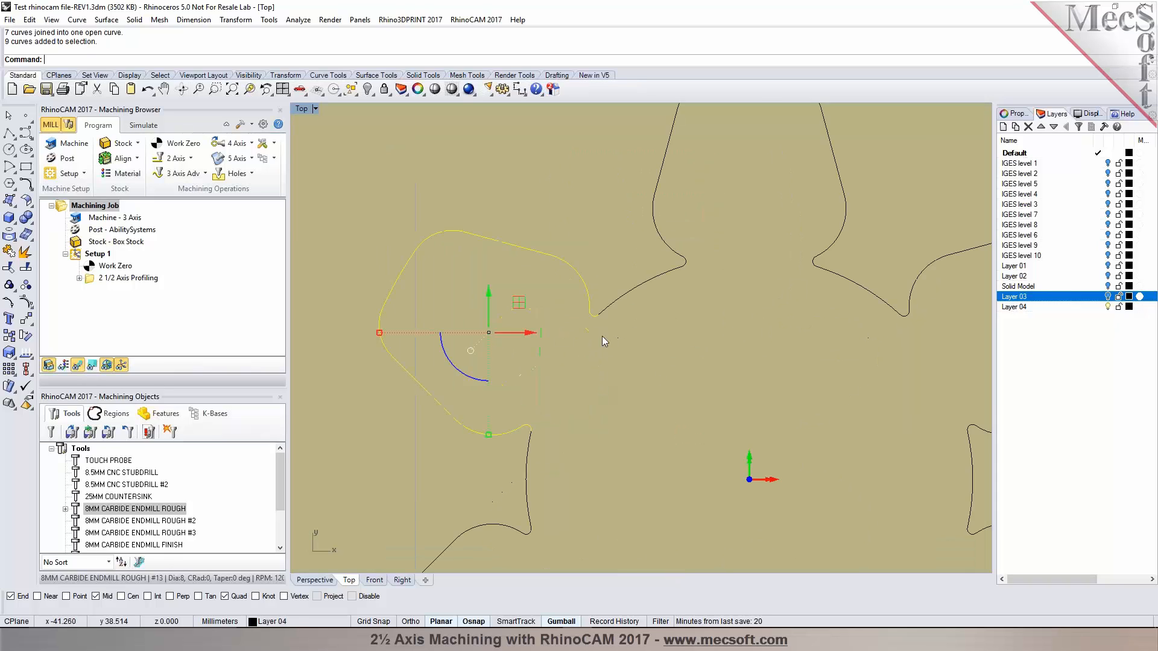
left_click(589, 310, "ctrl")
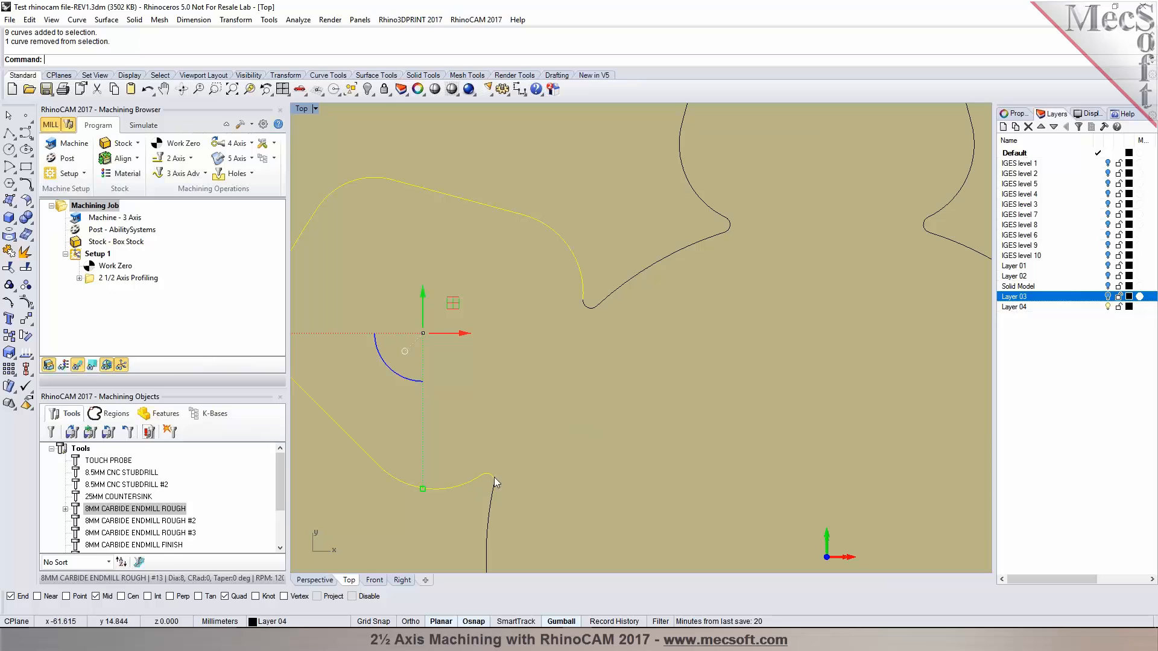
key("ctrl+j")
- Join the lower-left lobe's segments into one open curve, excluding its small corner arcs
scroll(519, 260, "down", 12)
left_click_drag(446, 331, 544, 436)
scroll(541, 436, "up", 10)
left_click(545, 374, "ctrl")
left_click(470, 235, "ctrl")
key("ctrl+j")
left_click(570, 277)
- Join the seven segments of the bottom lobe into one open curve
scroll(569, 279, "down", 5)
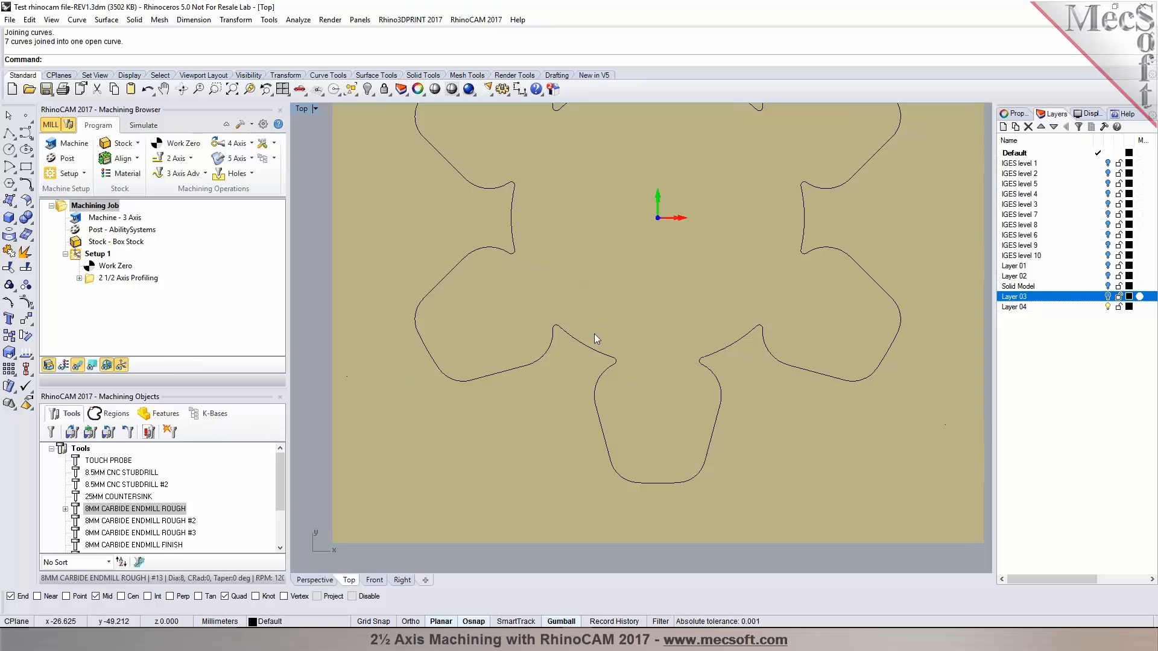
left_click_drag(577, 365, 753, 509)
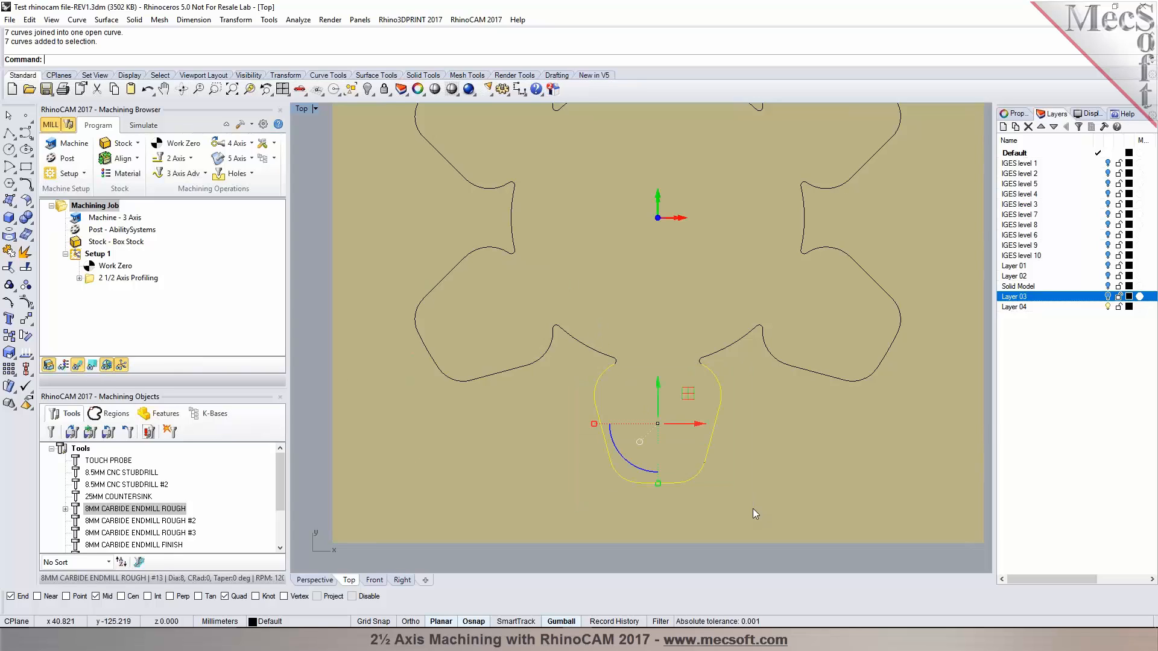
scroll(668, 367, "up", 1)
key("ctrl+j")
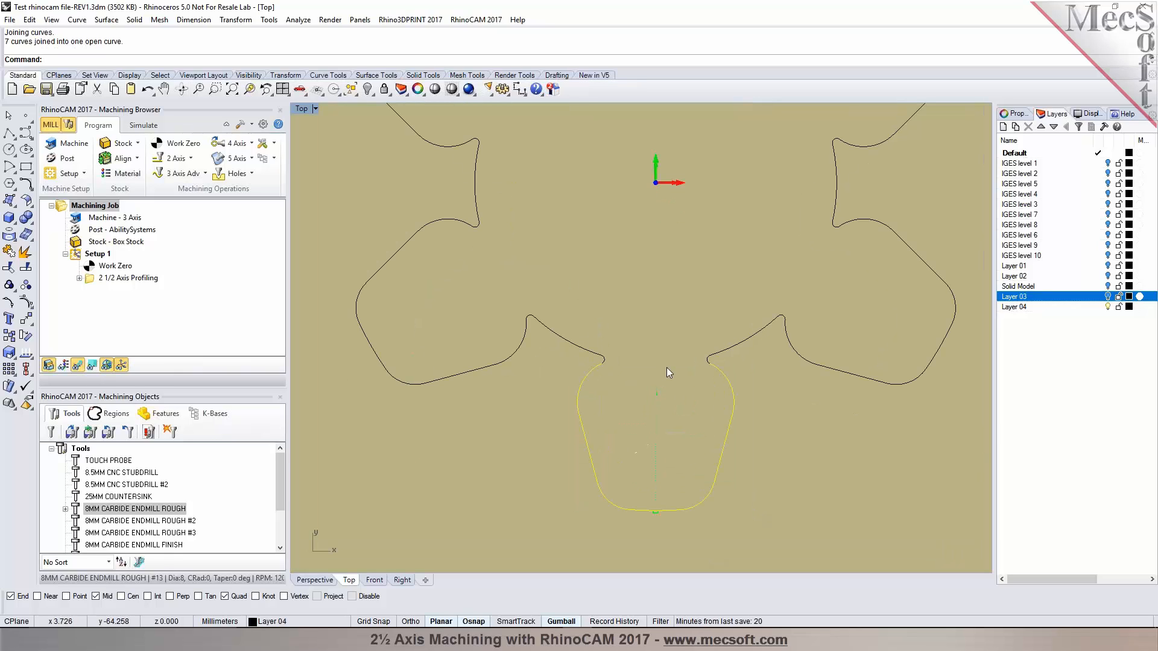
left_click(667, 368)
scroll(645, 381, "down", 4)
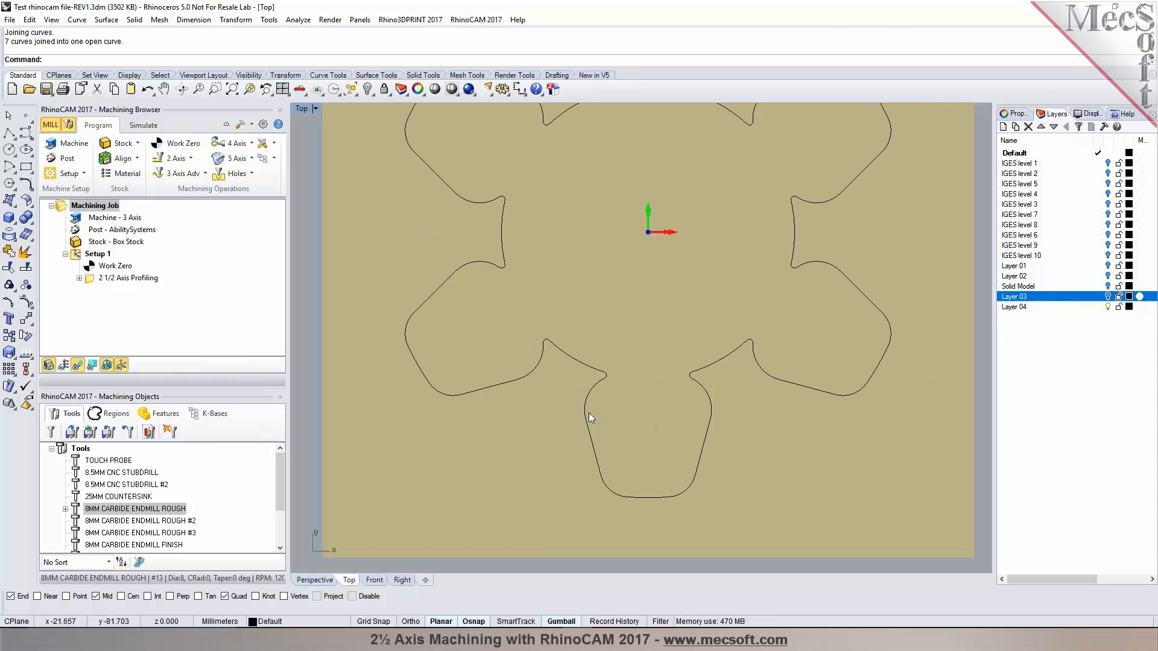
- Duplicate the 2½ axis profiling operation within Setup 1
left_click(88, 281)
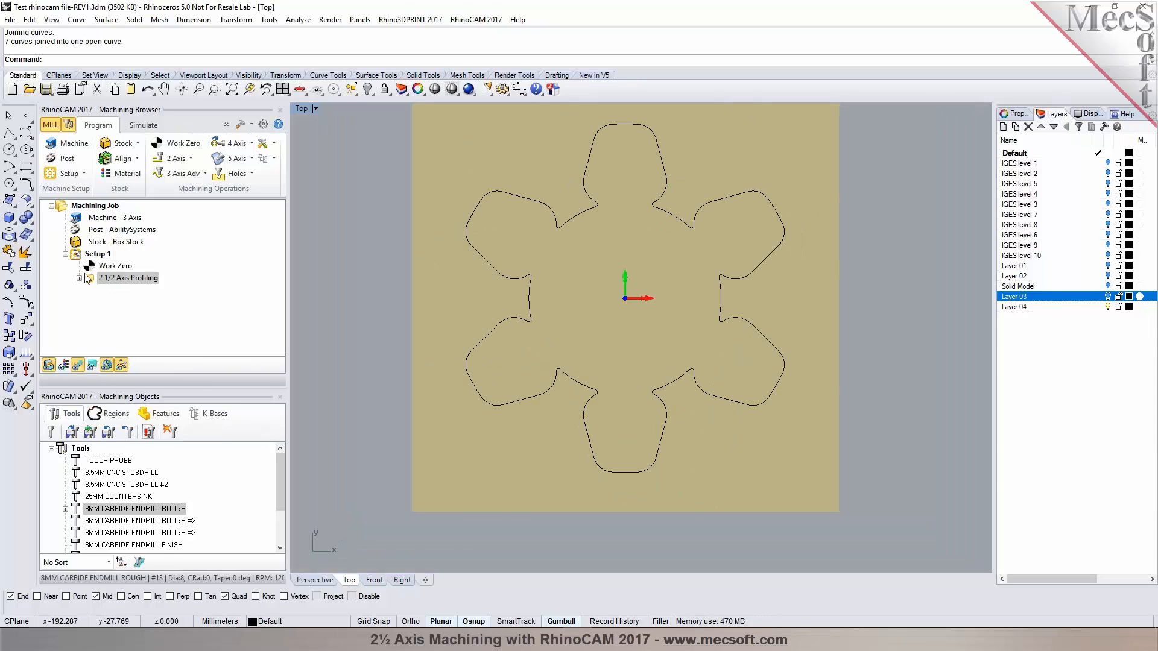
key("ctrl+c")
key("ctrl+v")
- Replace the first profiling operation's drive region with the six open lobe curves
double_click(92, 281)
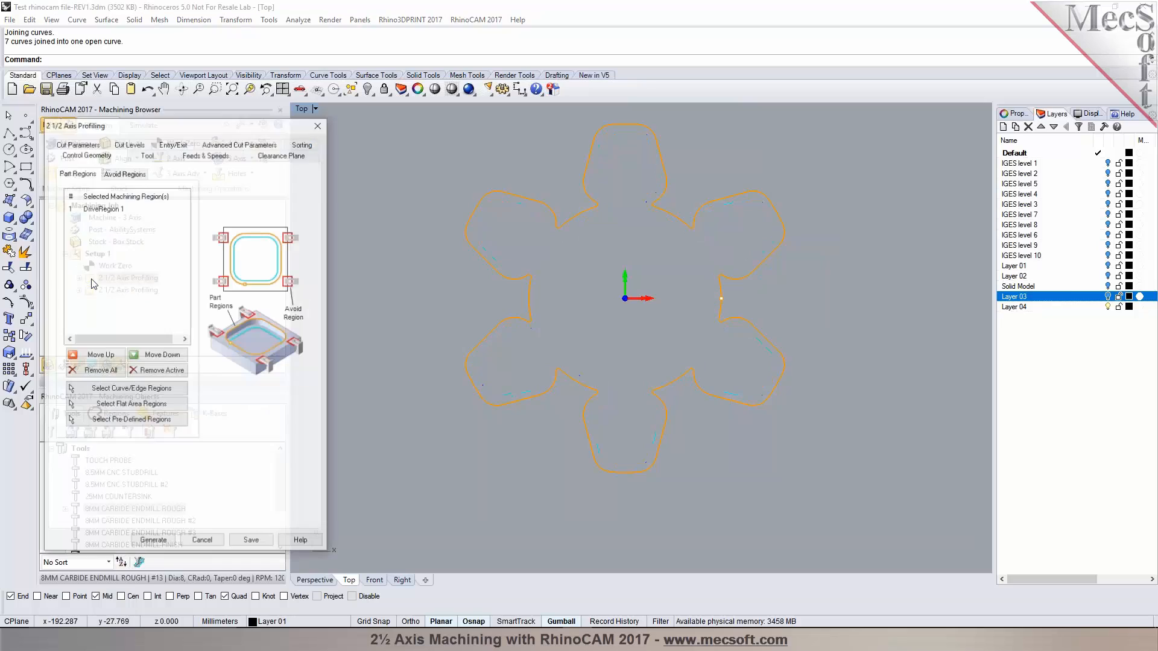
left_click(96, 371)
left_click(103, 389)
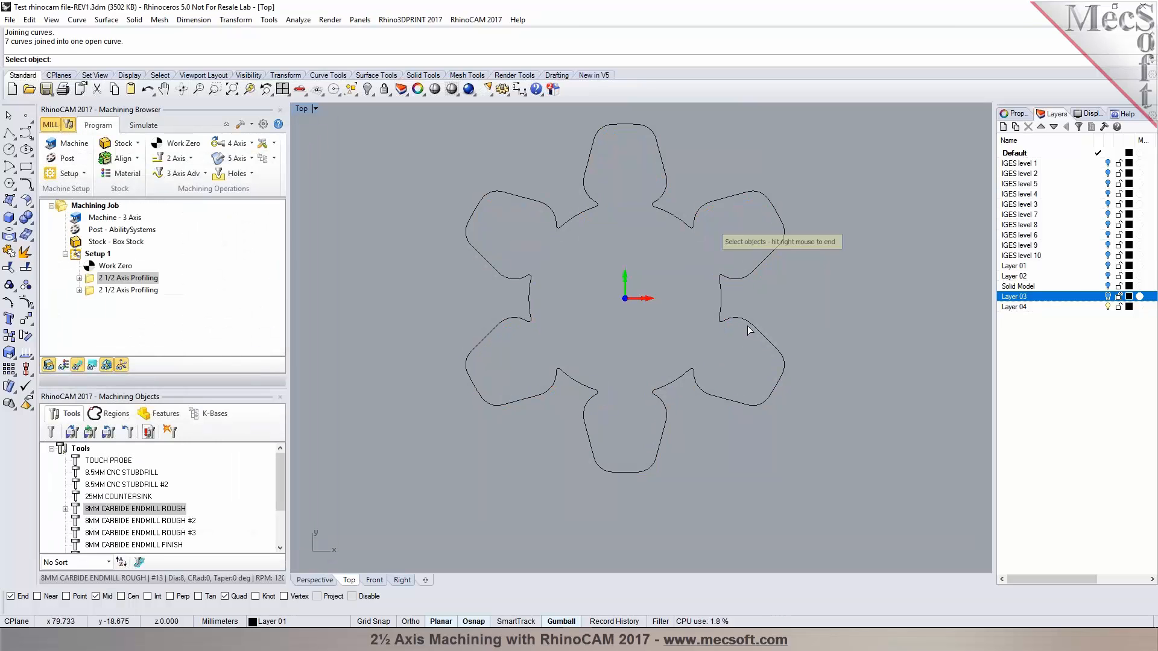
left_click(751, 329)
left_click(727, 204)
left_click(668, 192)
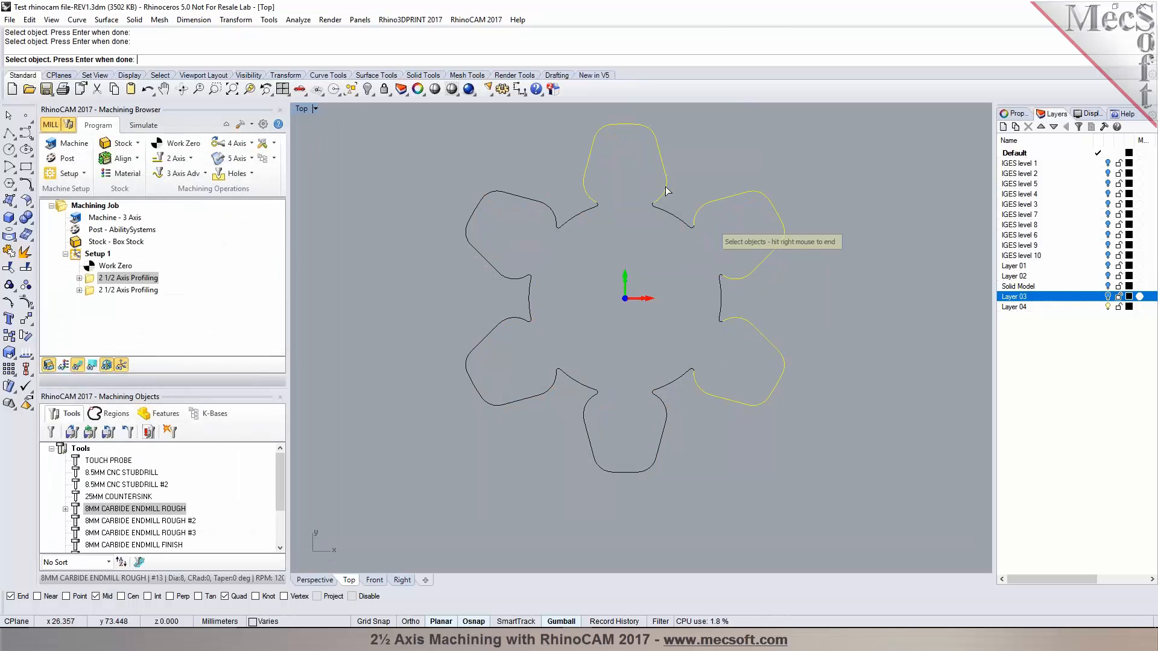
left_click(556, 210)
left_click(511, 325)
left_click(593, 422)
right_click(590, 427)
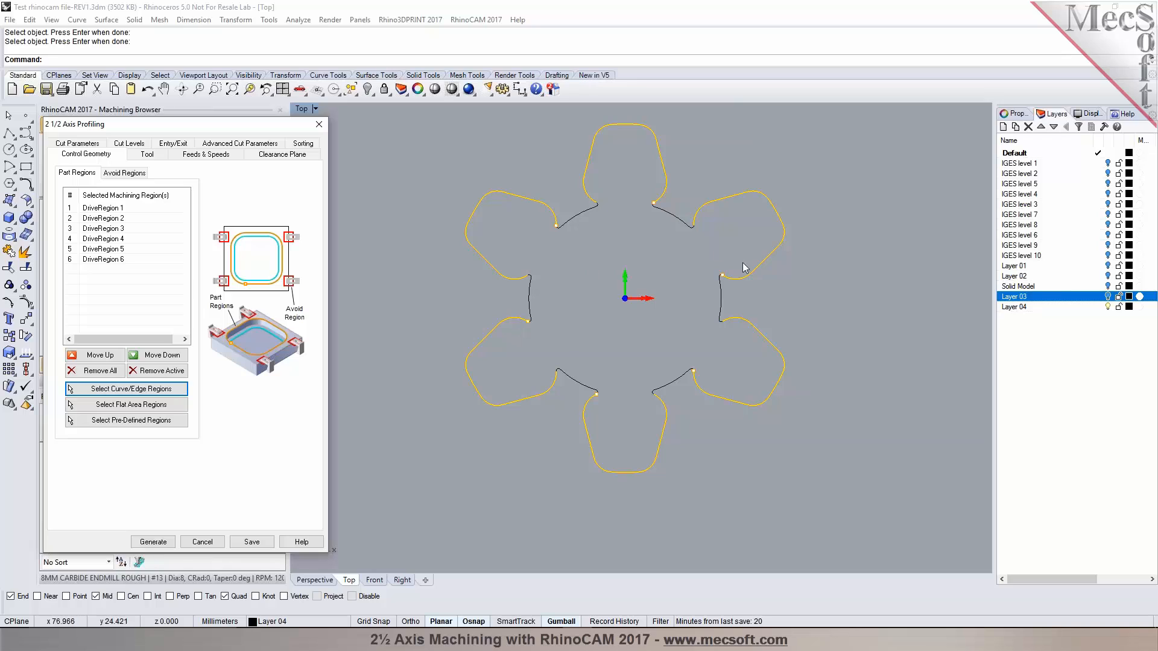
- Disable outside/inside for closed curves, set the cut start side to Left, and generate the lobe profiling toolpath
scroll(725, 252, "up", 10)
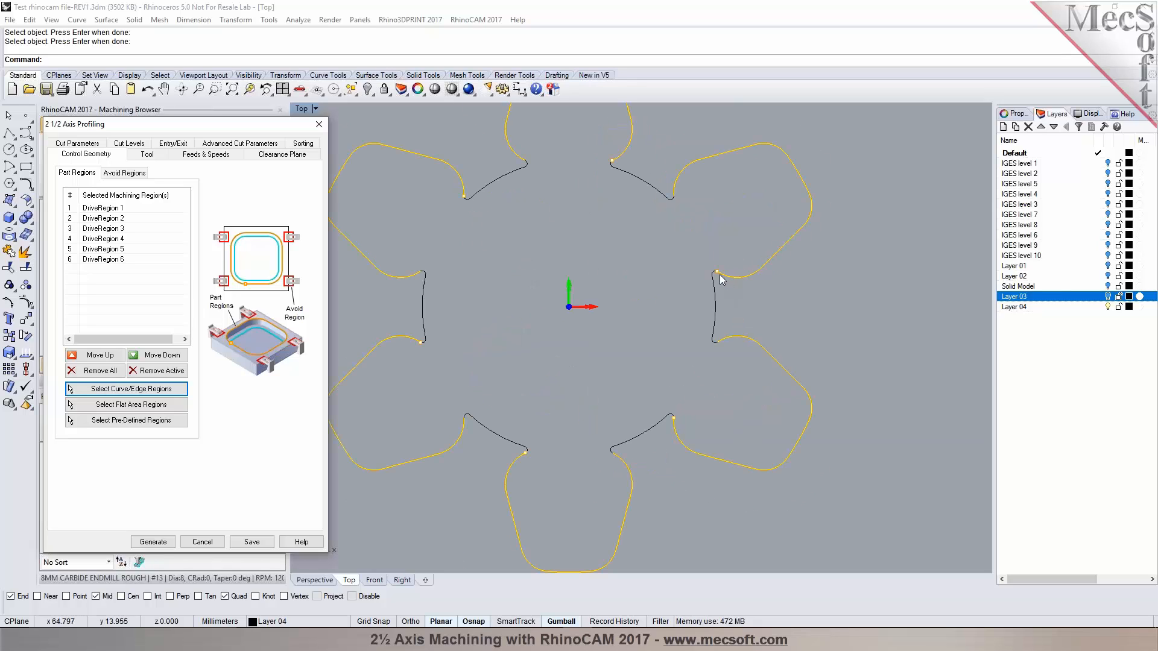
scroll(709, 261, "down", 6)
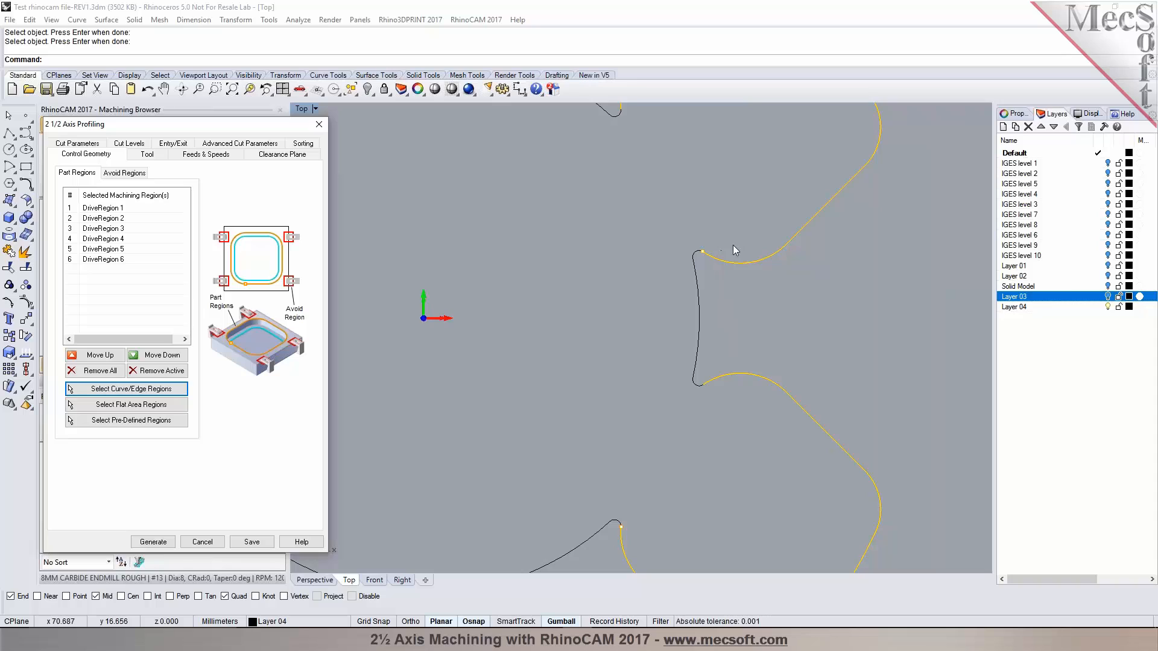
left_click(83, 145)
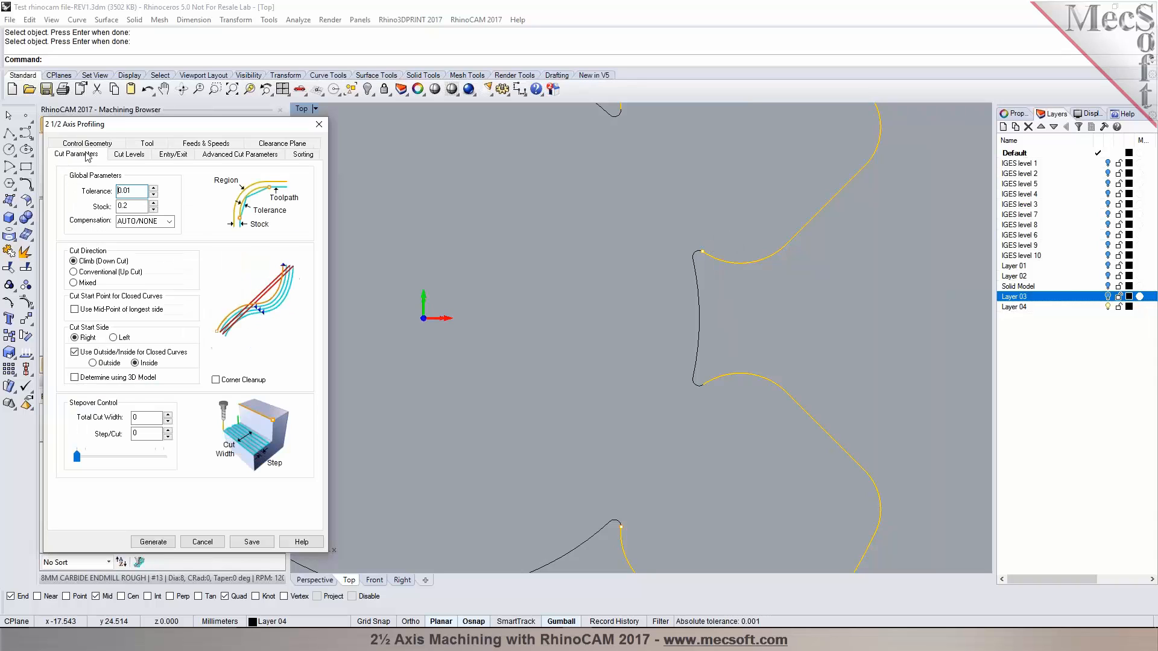
left_click(76, 353)
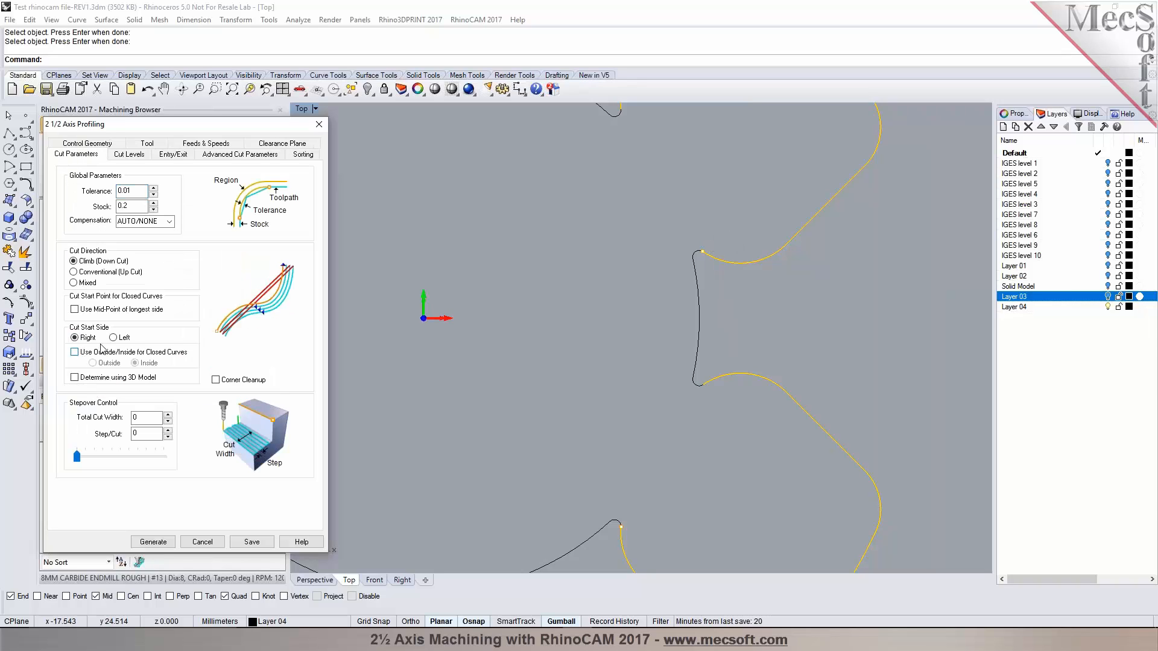
left_click(113, 338)
left_click(153, 542)
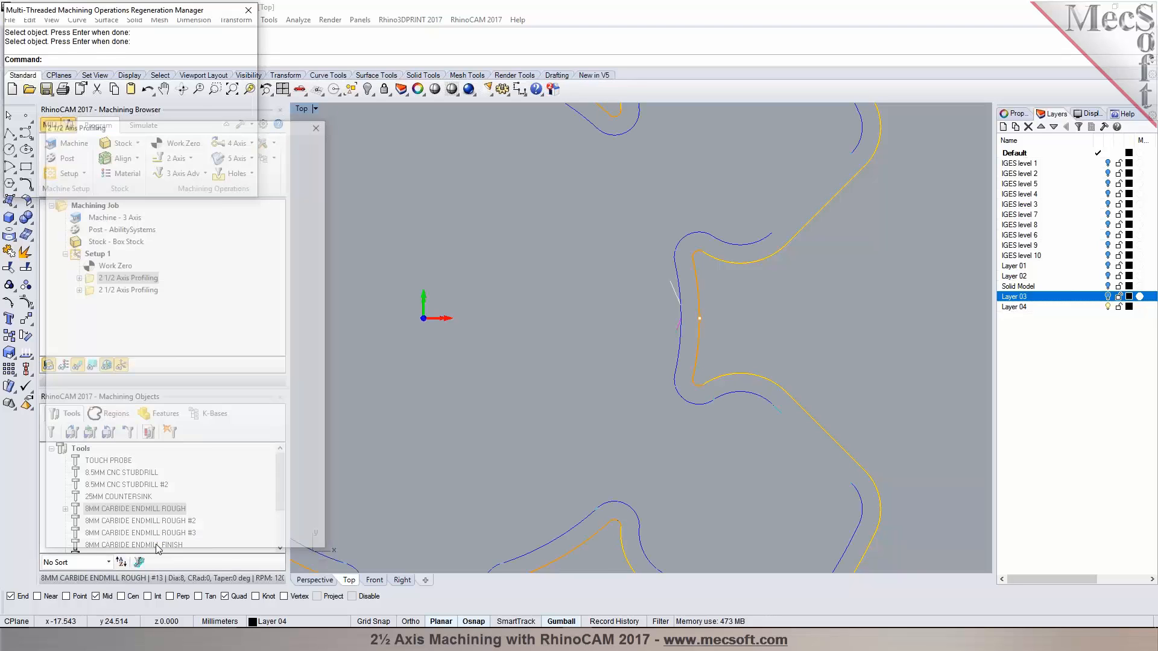
- Examine the generated lobe toolpaths in perspective, including their entry, exit and transfer moves
scroll(627, 369, "down", 5)
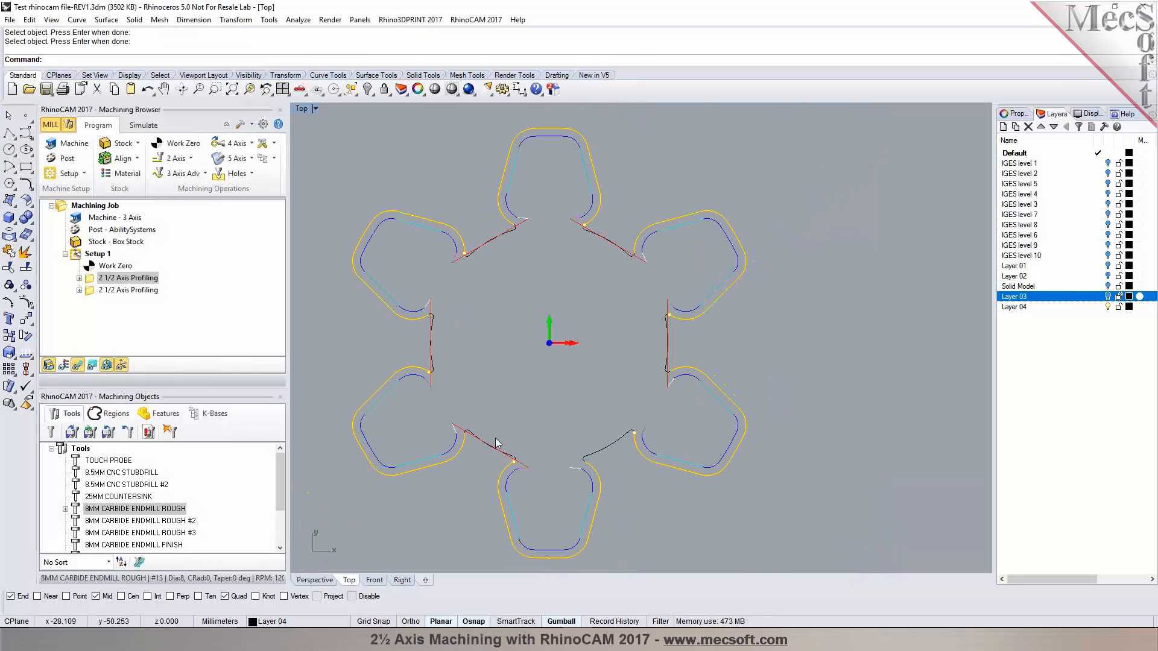
left_click(316, 580)
right_click_drag(683, 354, 662, 388)
scroll(817, 379, "up", 3)
scroll(662, 386, "down", 4)
scroll(542, 361, "up", 2)
scroll(496, 446, "up", 3)
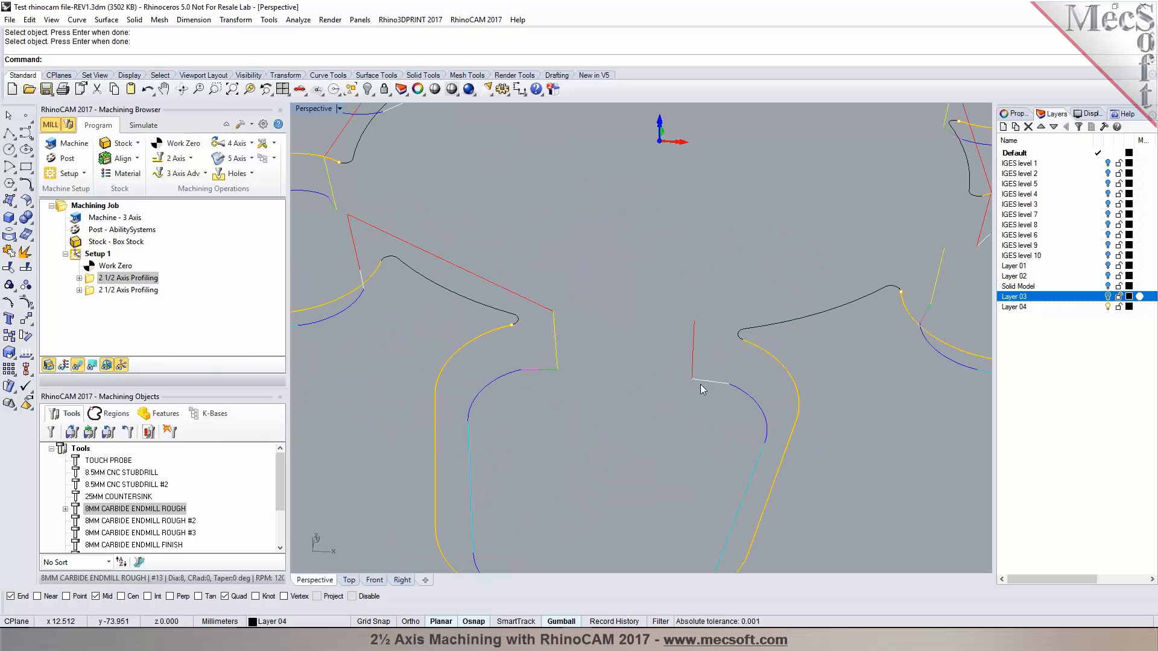
scroll(574, 379, "down", 3)
scroll(643, 382, "down", 3)
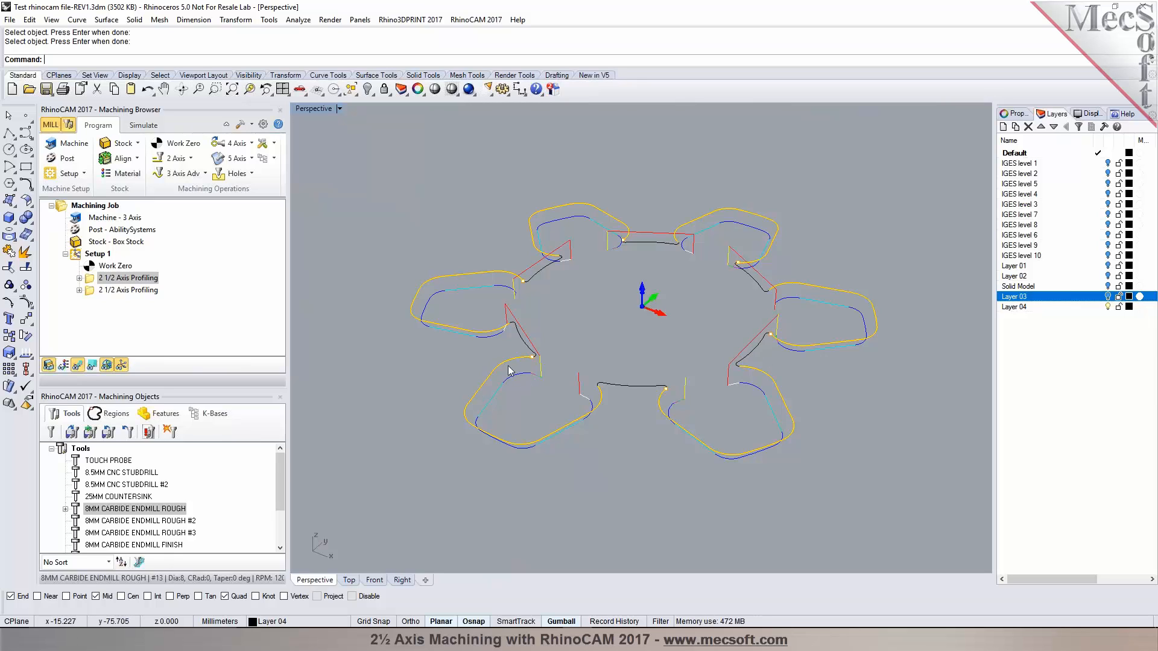
- Change the sorting option of the lobe profiling operation and regenerate its toolpath
double_click(96, 278)
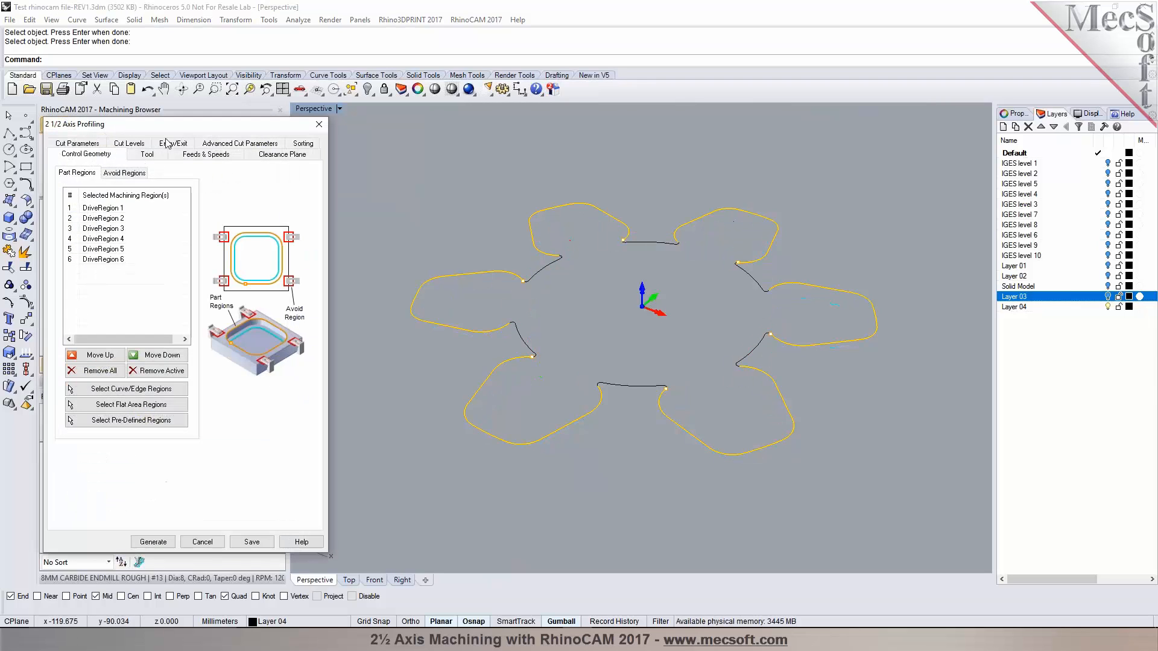
left_click(301, 144)
left_click(149, 187)
left_click(152, 542)
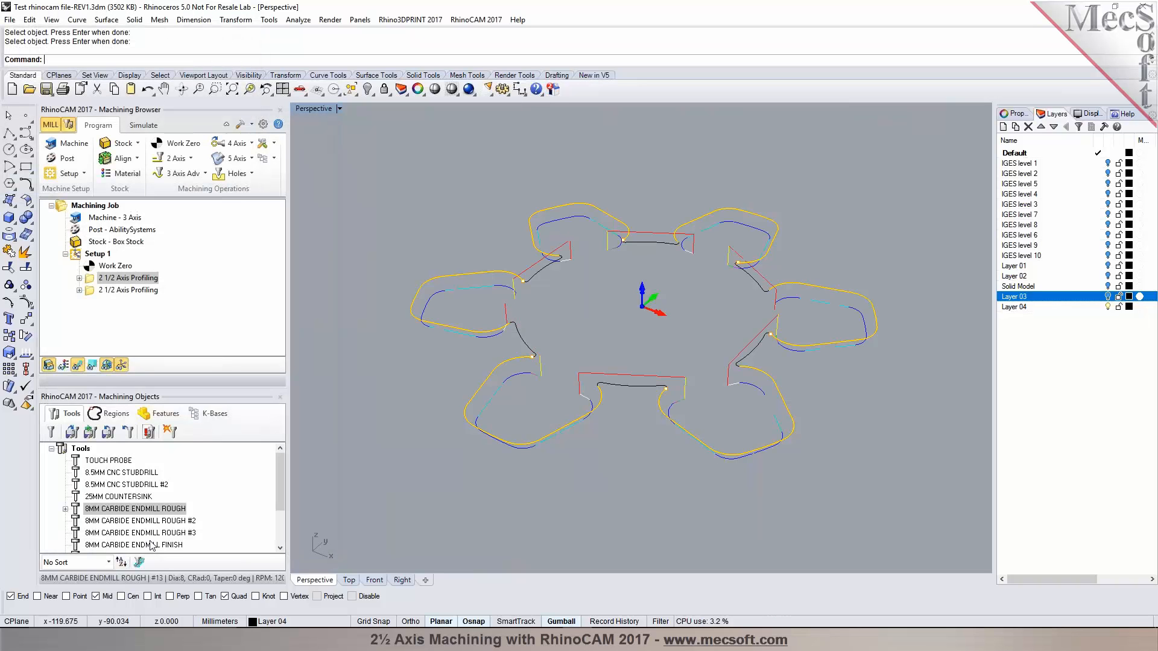
- Simulate the lobe profiling operation and inspect the six slots cut into the stock
right_click_drag(412, 443, 407, 397)
left_click(144, 125)
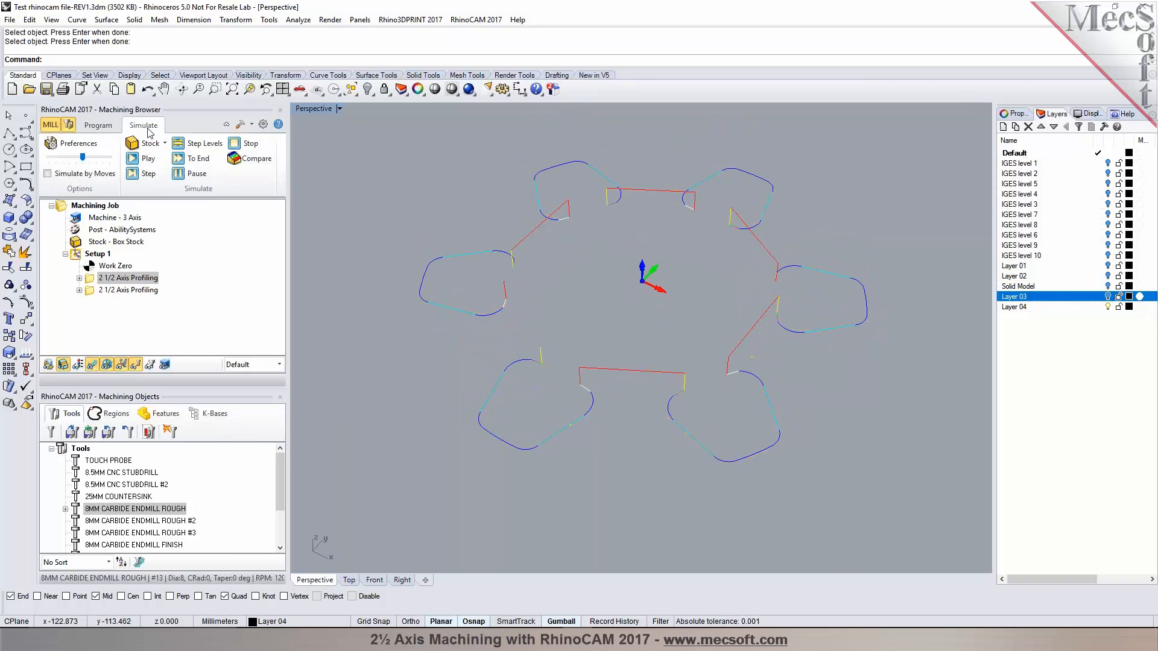
left_click(140, 159)
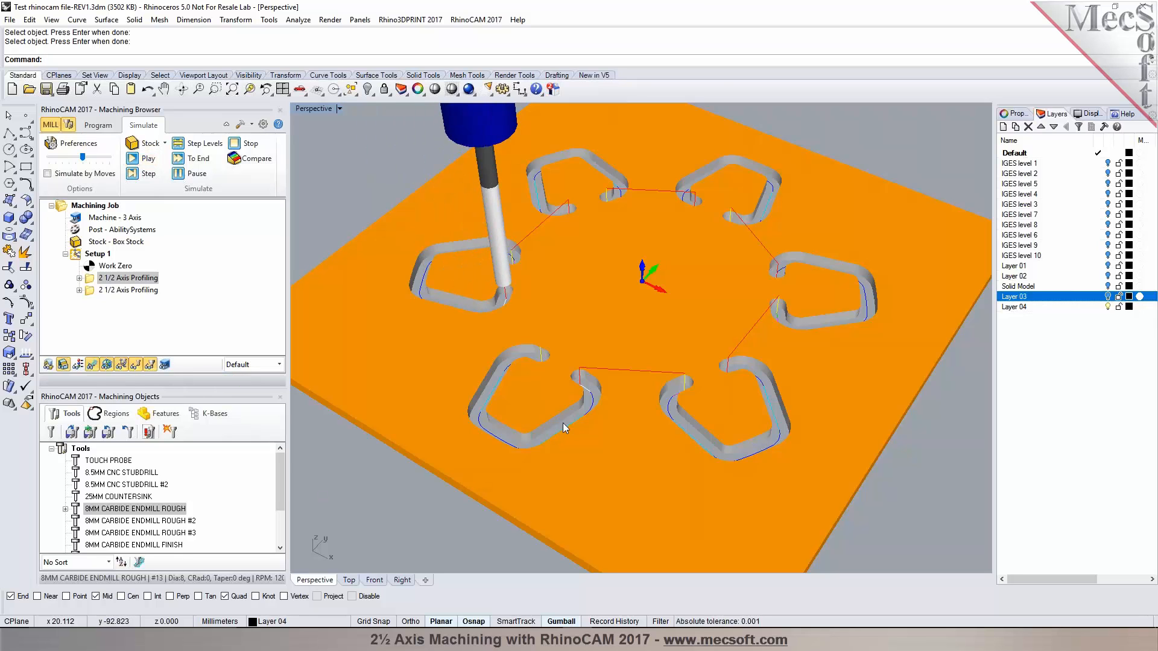
scroll(563, 422, "down", 3)
scroll(651, 445, "down", 2)
mouse_move(595, 380)
right_mouse_down()
mouse_move(625, 427)
mouse_move(584, 396)
right_mouse_up()
scroll(625, 423, "up", 5)
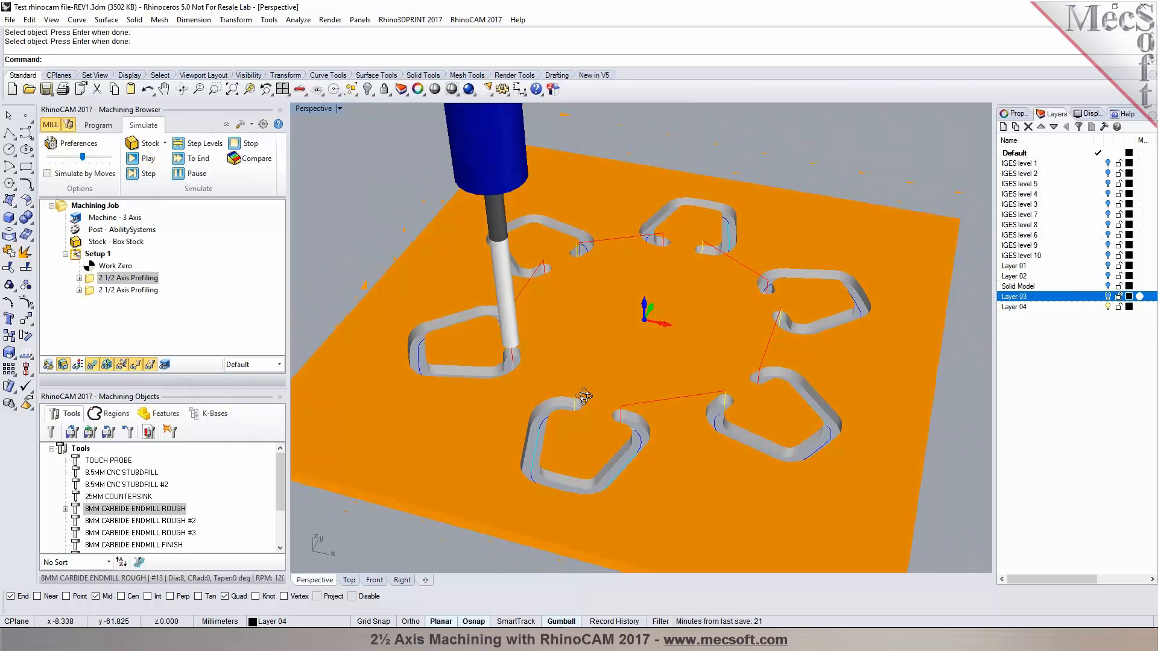
- Select the second profiling operation in the Top view and turn on Layer 03 and Layer 01
left_click(97, 128)
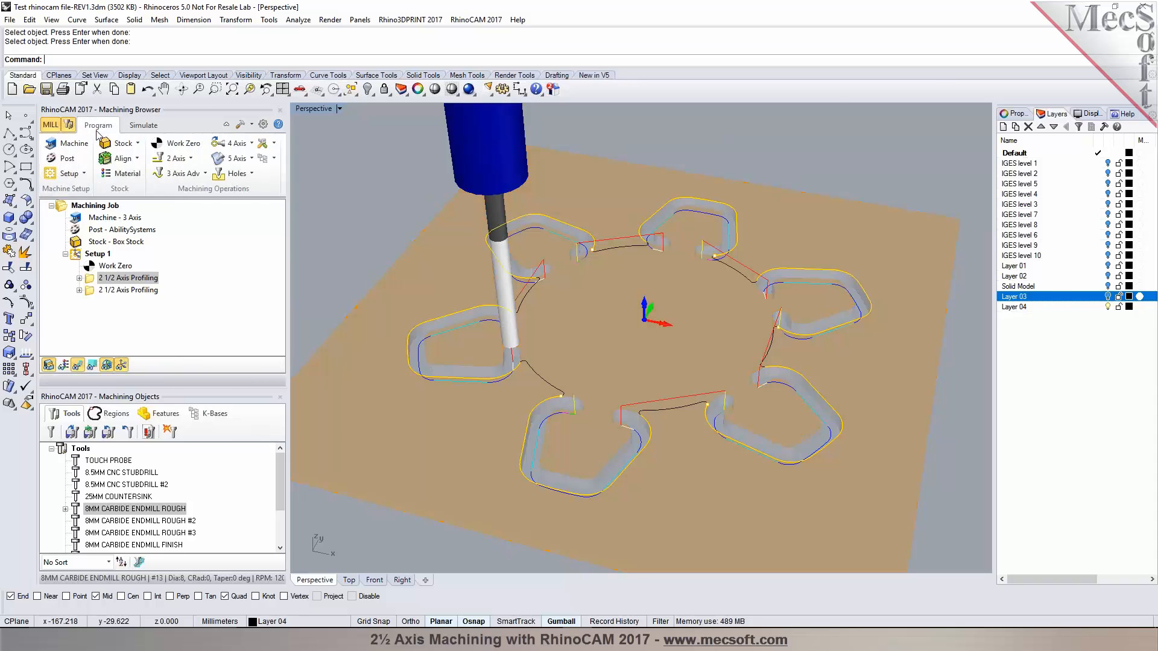
left_click(349, 580)
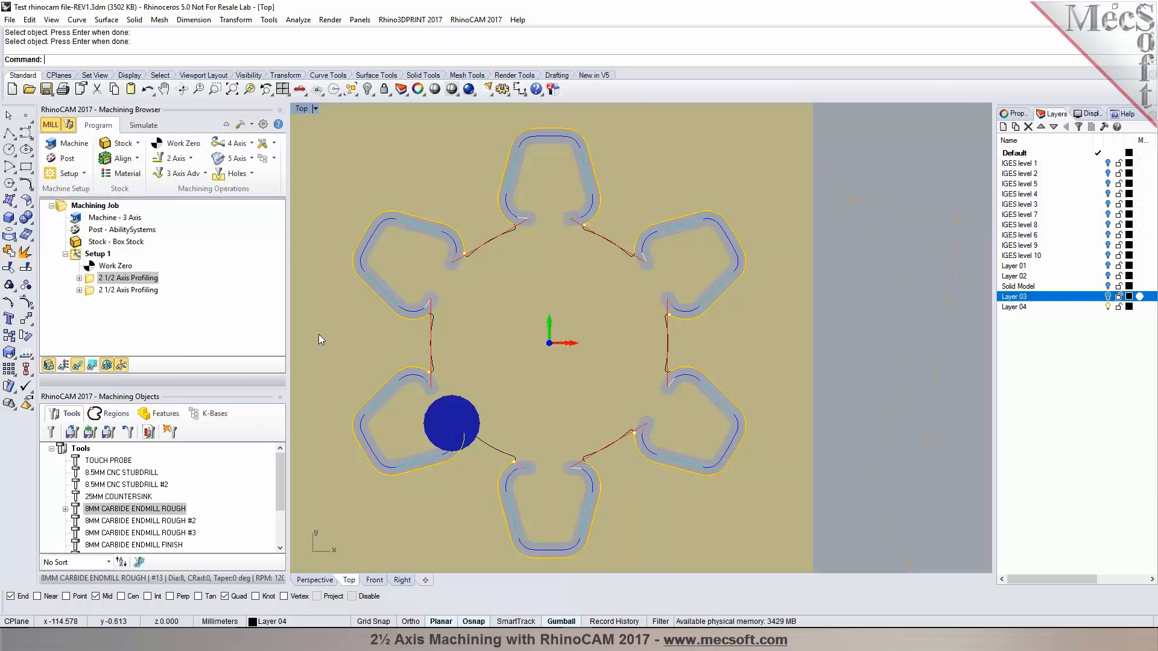
left_click(128, 290)
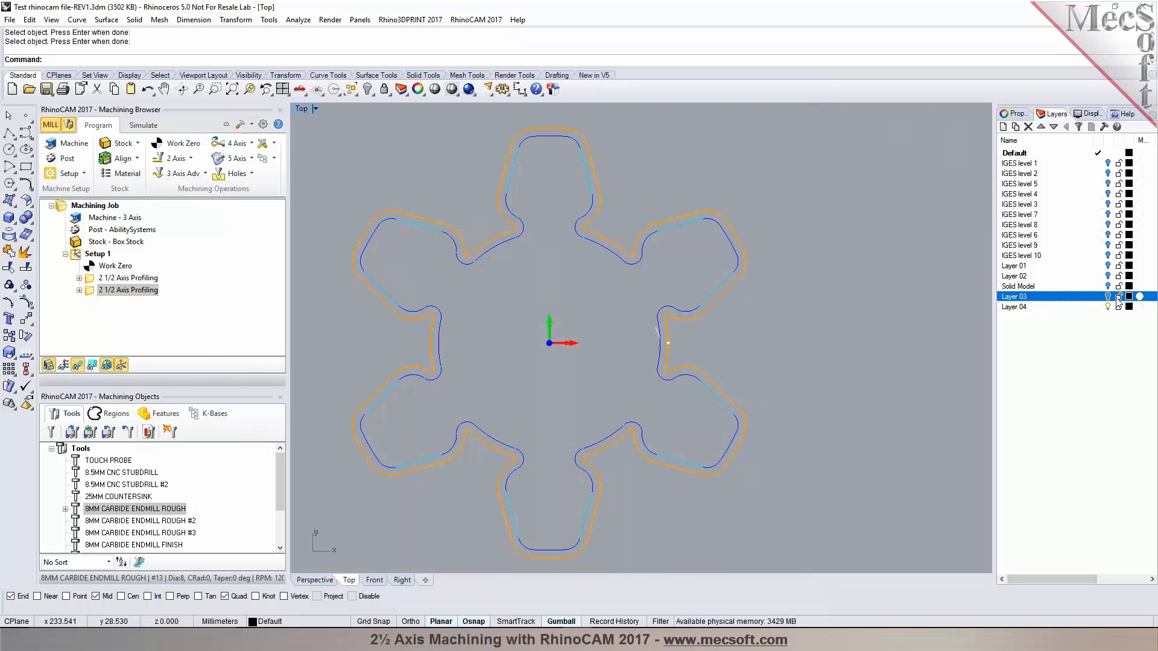
left_click(1108, 297)
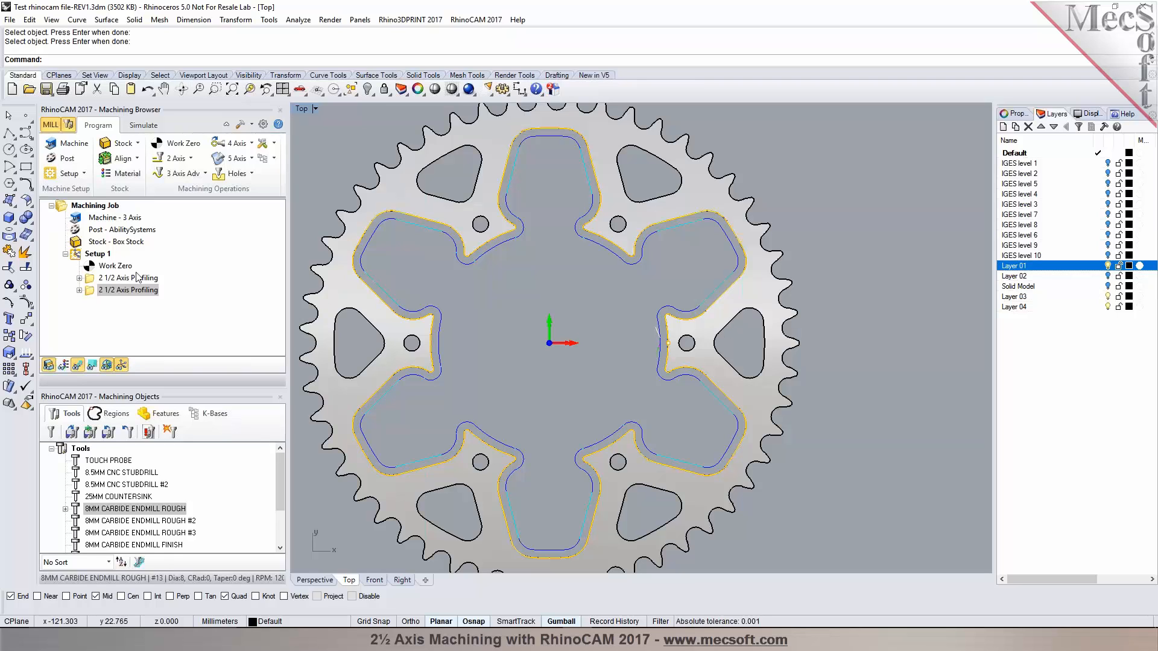
- Simulate the second profiling operation and inspect the full inner contour cut in perspective against the sprocket model
left_click(144, 125)
left_click(140, 160)
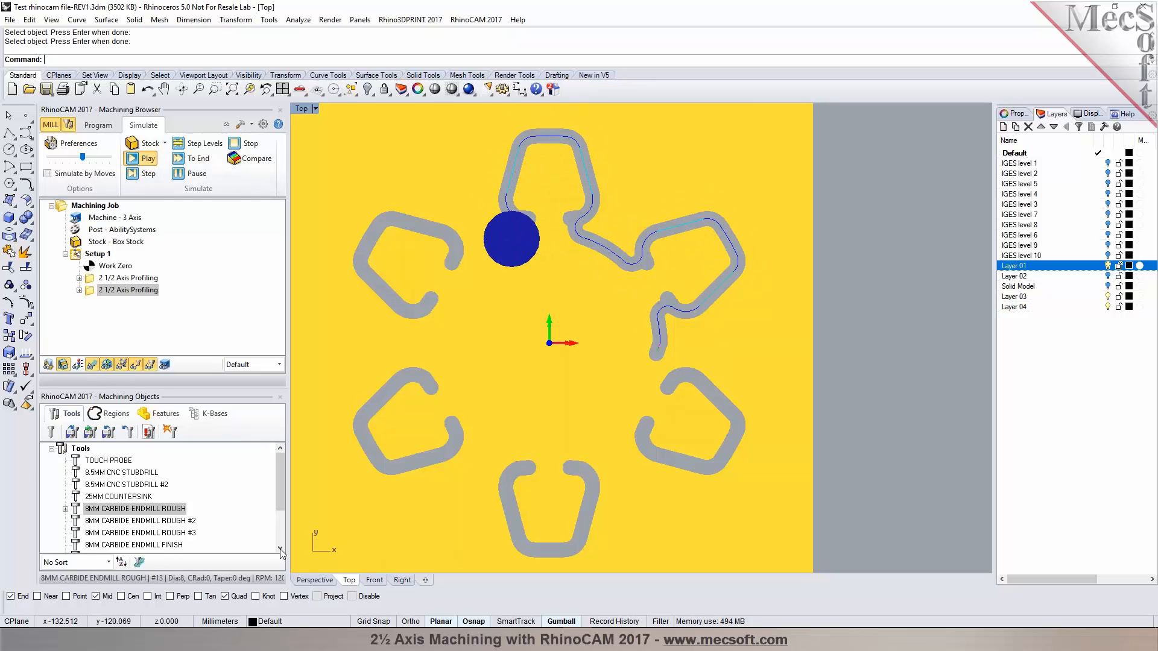
left_click(315, 580)
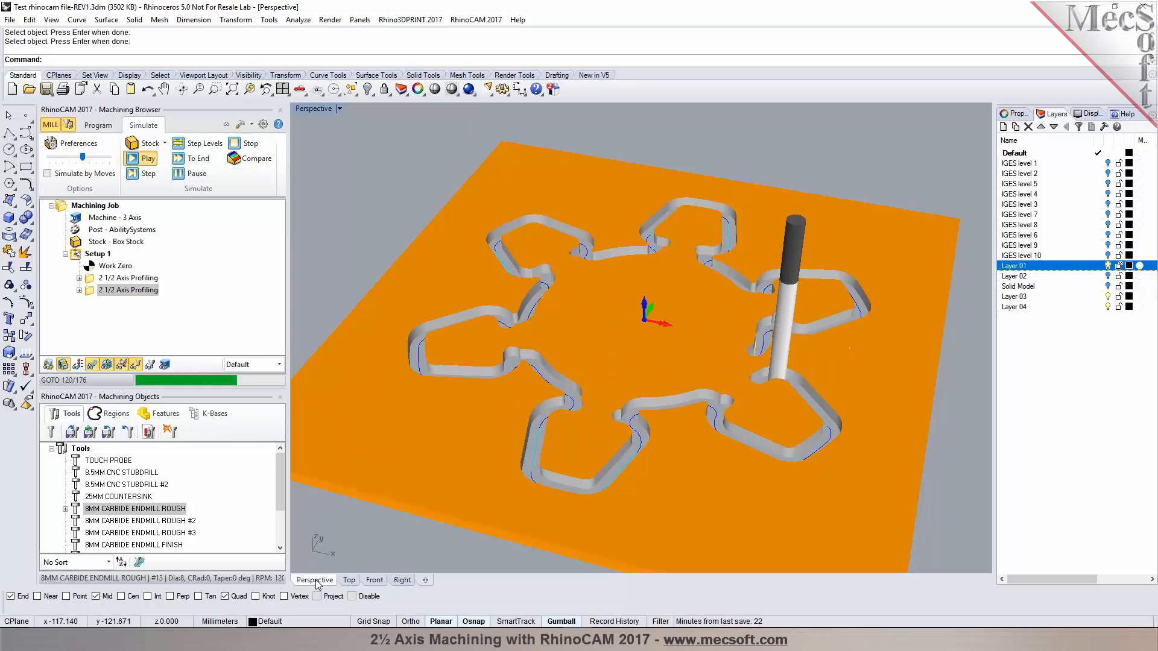
right_click_drag(655, 443, 701, 352)
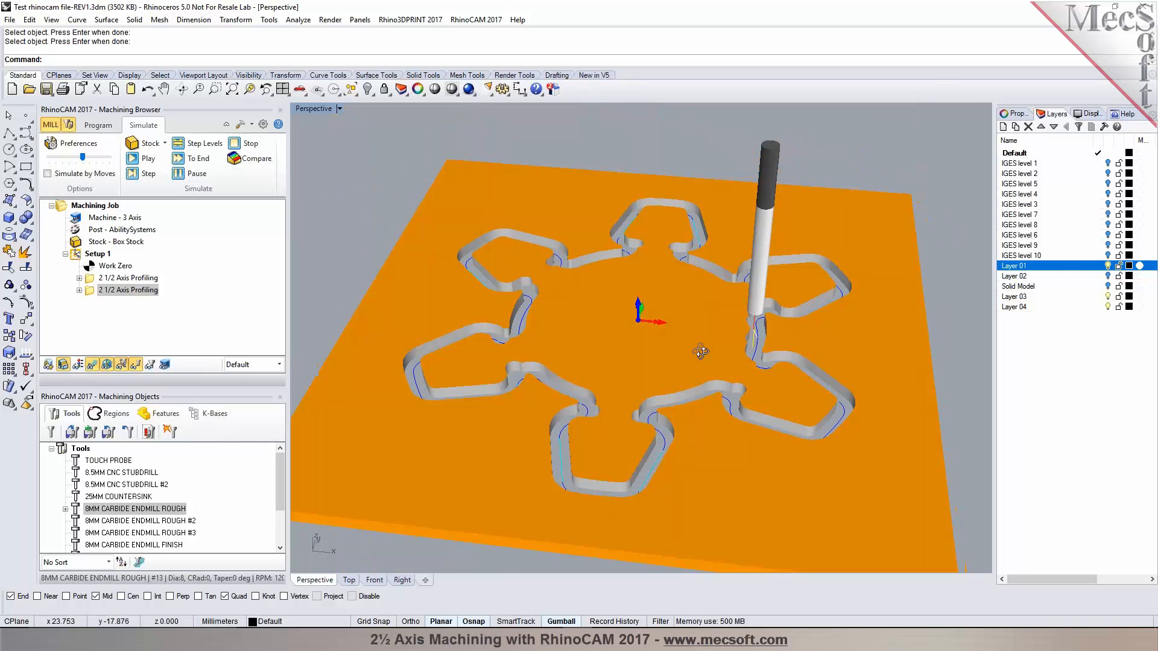
left_click(98, 125)
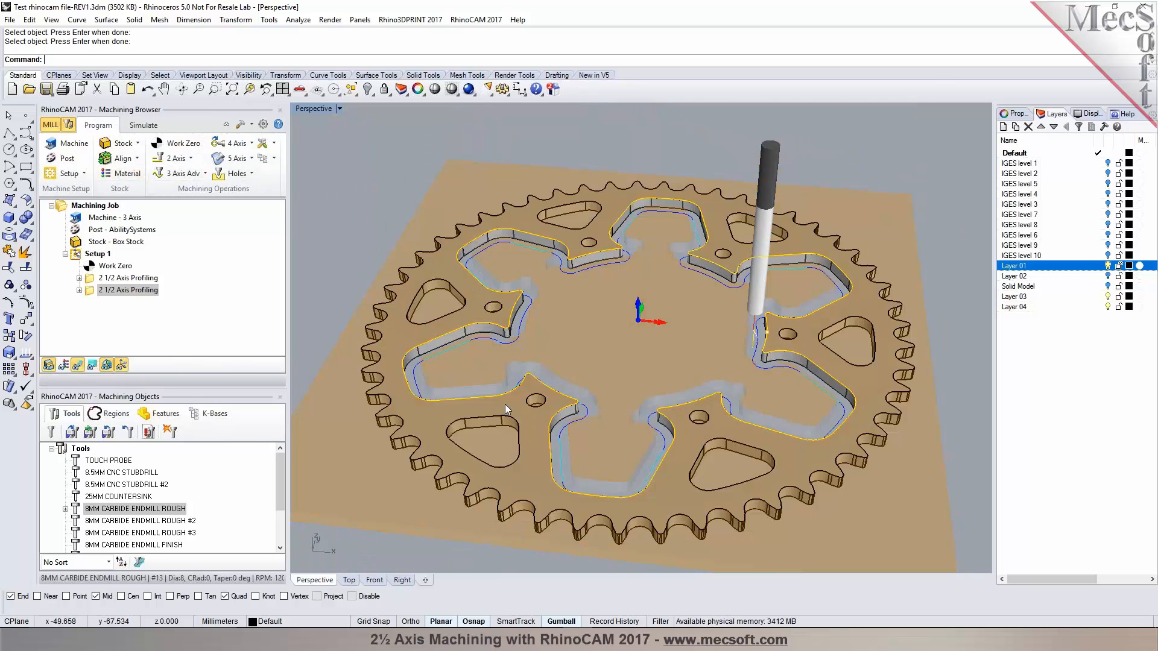
scroll(504, 404, "up", 4)
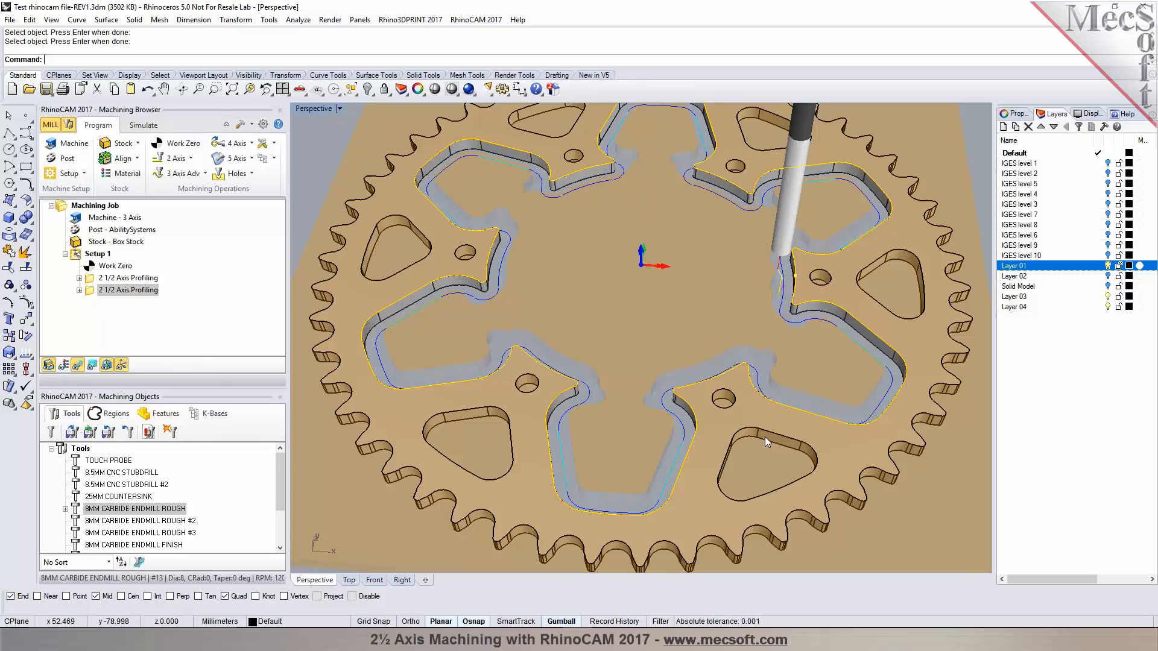
scroll(697, 421, "down", 2)
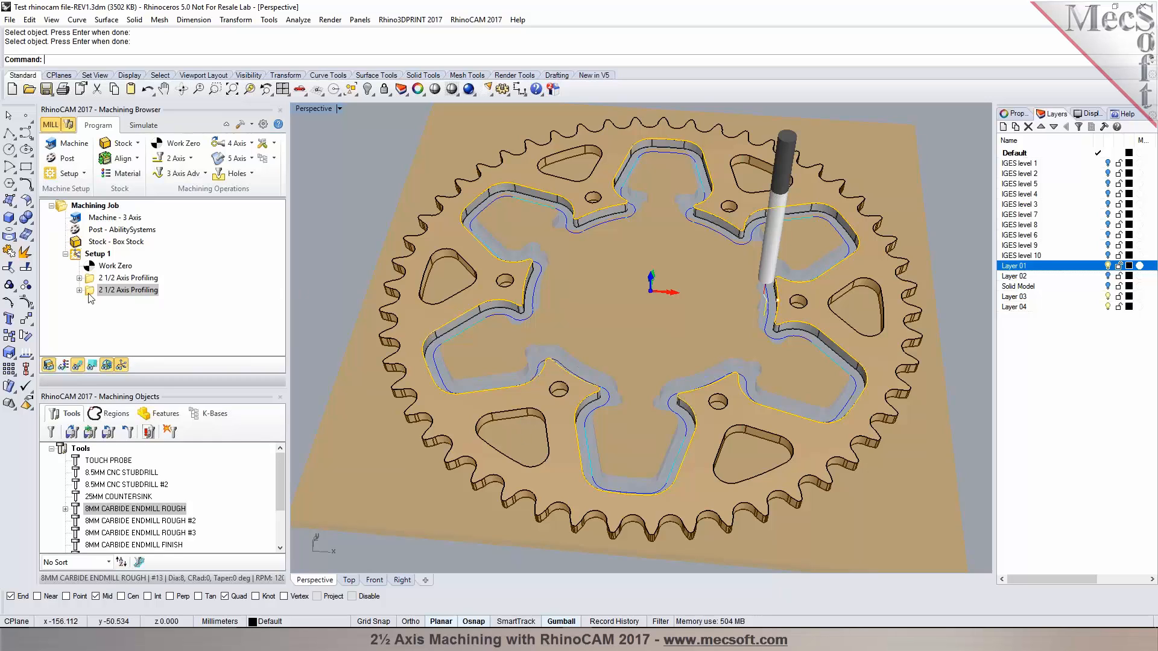
- Create a 2½ axis pocketing operation and clear its inherited drive region
left_click(192, 159)
left_click(257, 184)
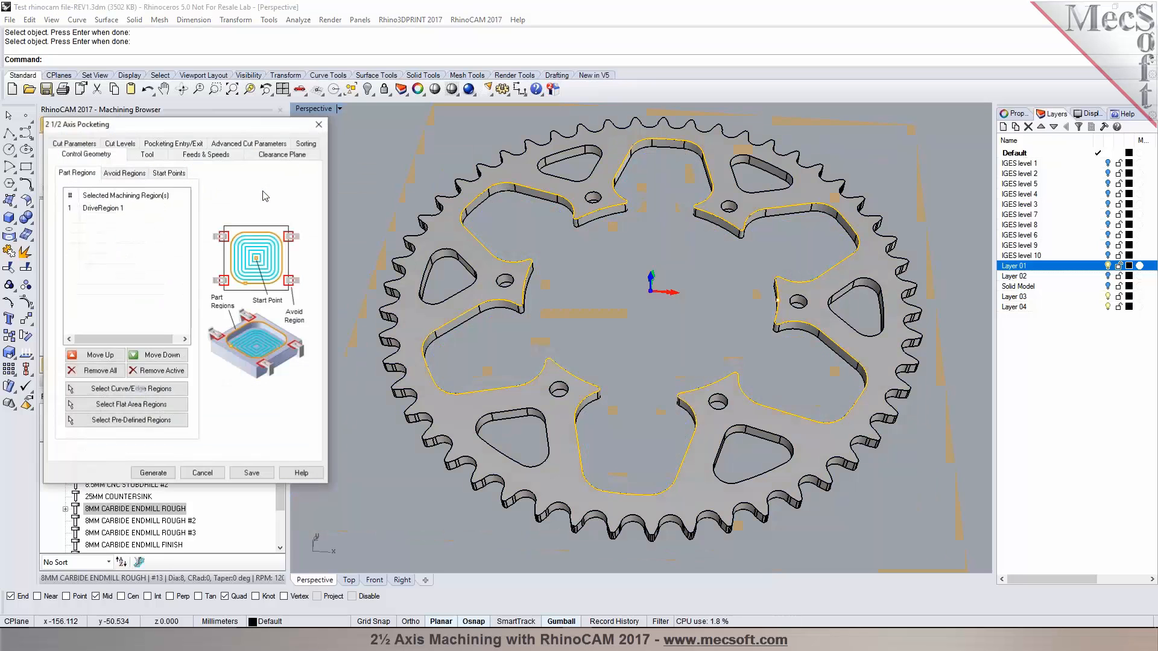
left_click(118, 371)
- Select the curves of the six triangular cutouts as machining regions for the pocketing operation
left_click(128, 389)
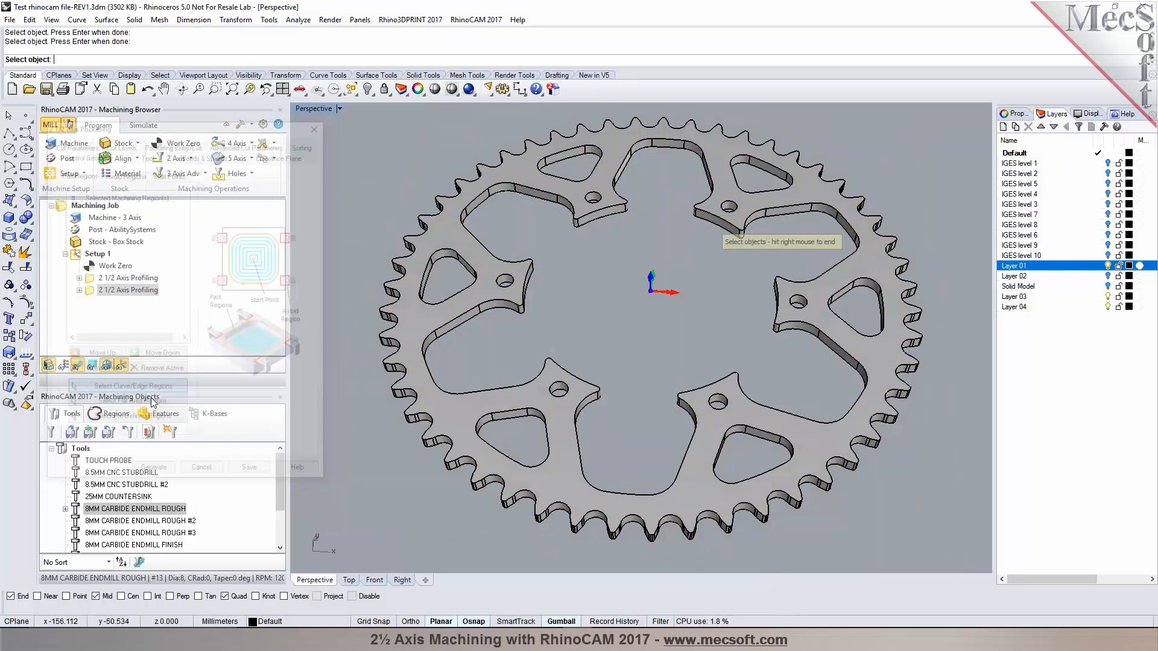
left_click(740, 428)
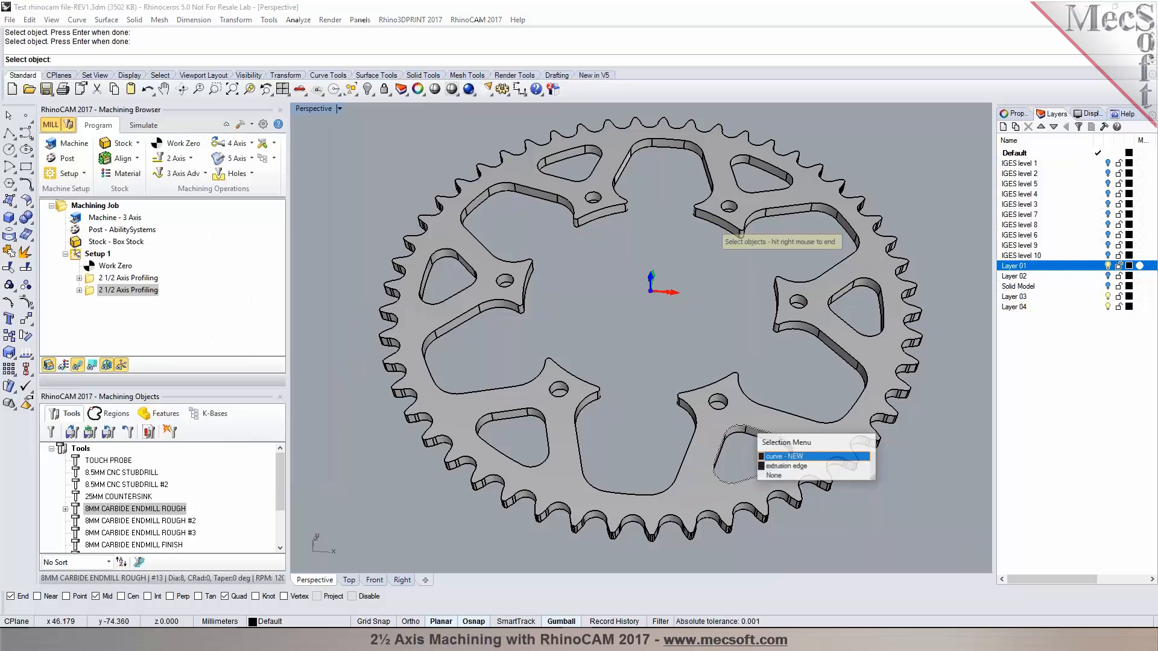
left_click(794, 457)
left_click(841, 299)
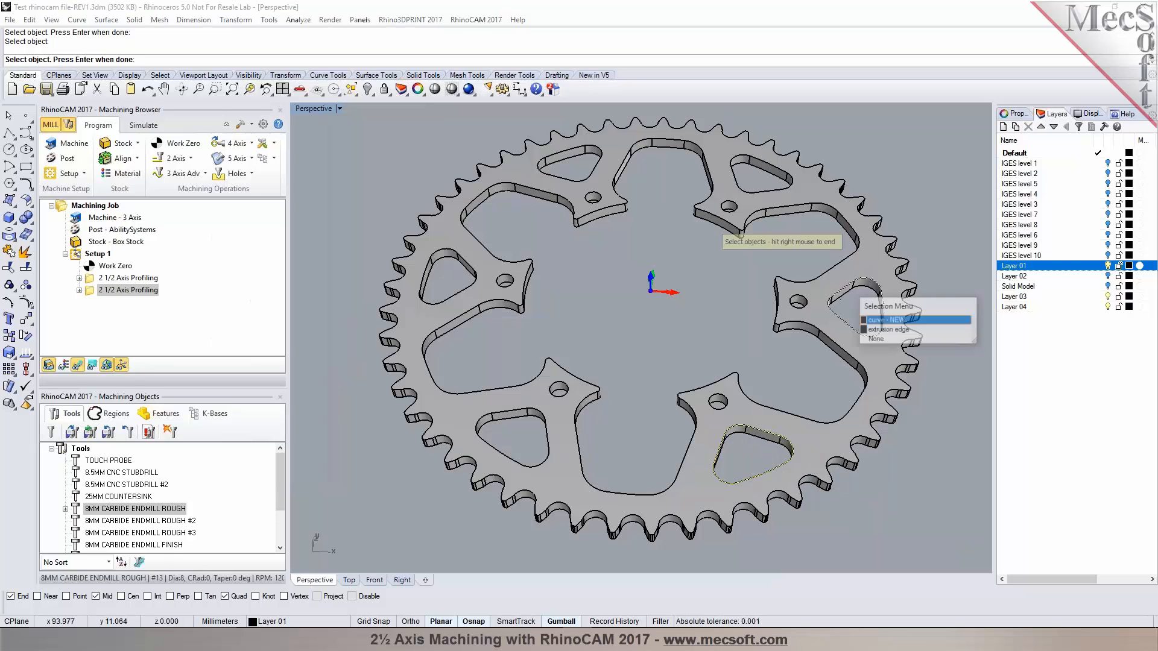
left_click(868, 320)
left_click(743, 194)
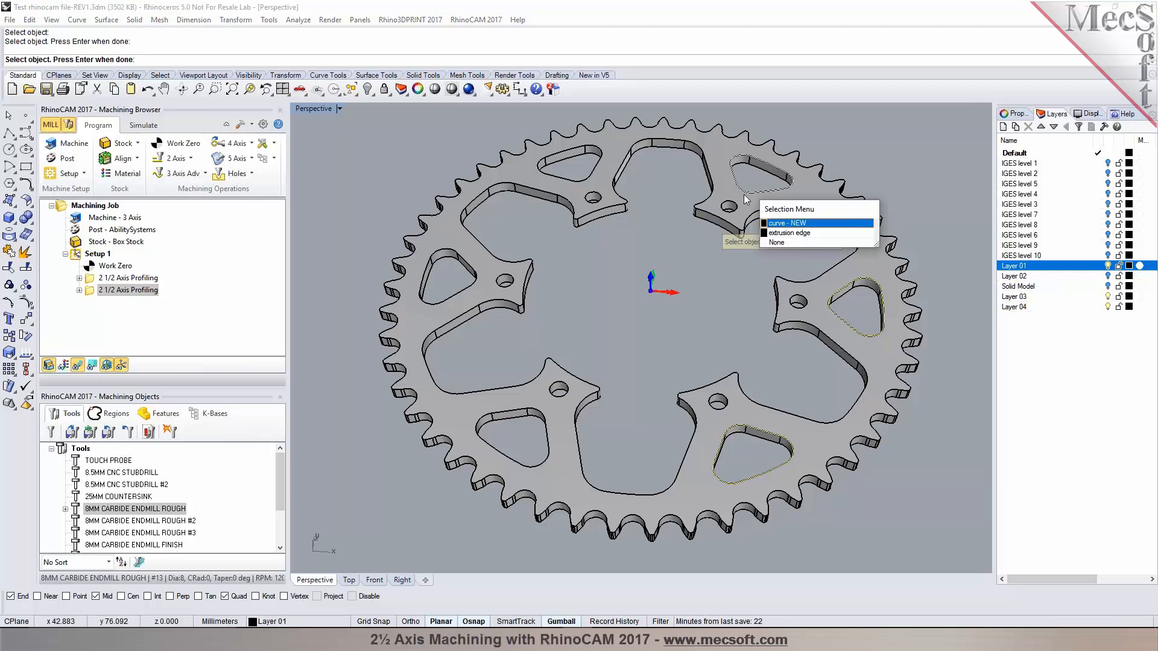
left_click(774, 221)
left_click(591, 182)
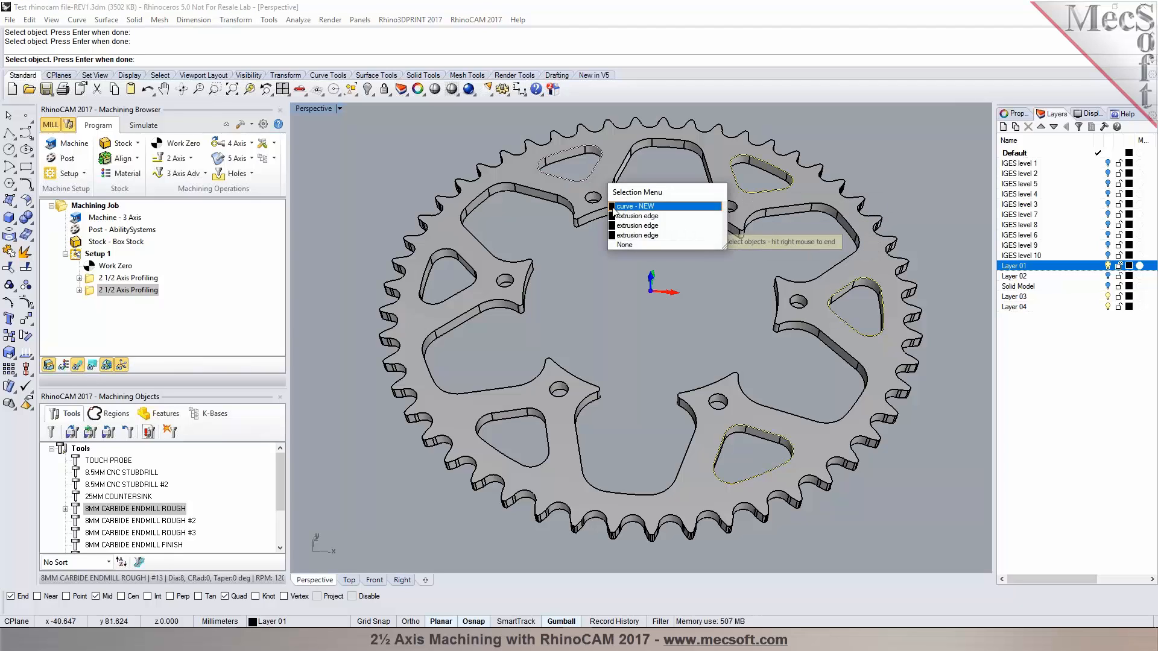
left_click(615, 208)
left_click(474, 290)
left_click(500, 314)
left_click(517, 414)
left_click(546, 442)
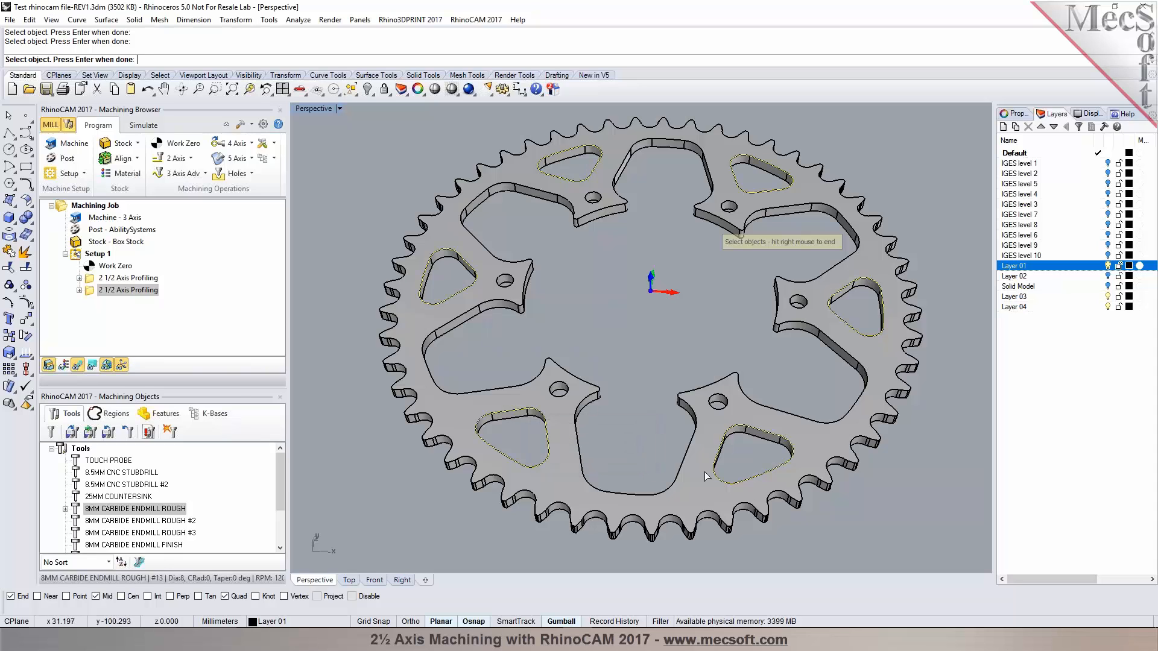
right_click(666, 396)
- Assign the 8MM CARBIDE ENDMILL ROUGH tool and set the pocketing tolerance to 0.01 and stock to 0.2
right_click_drag(665, 396, 622, 350)
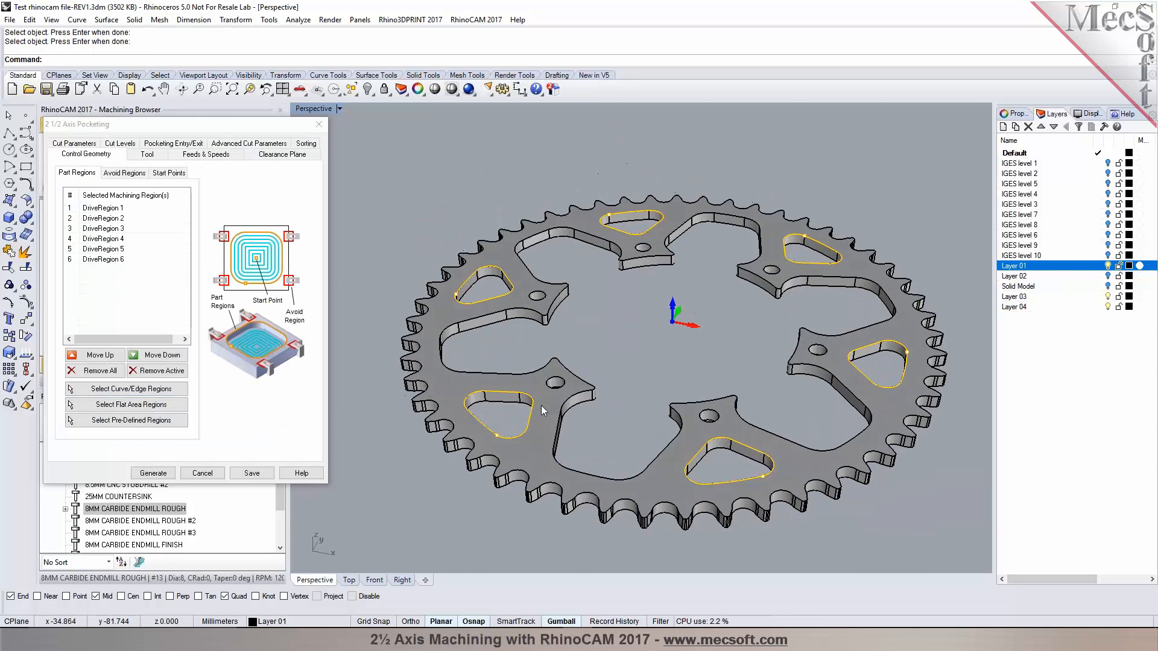
scroll(512, 396, "up", 7)
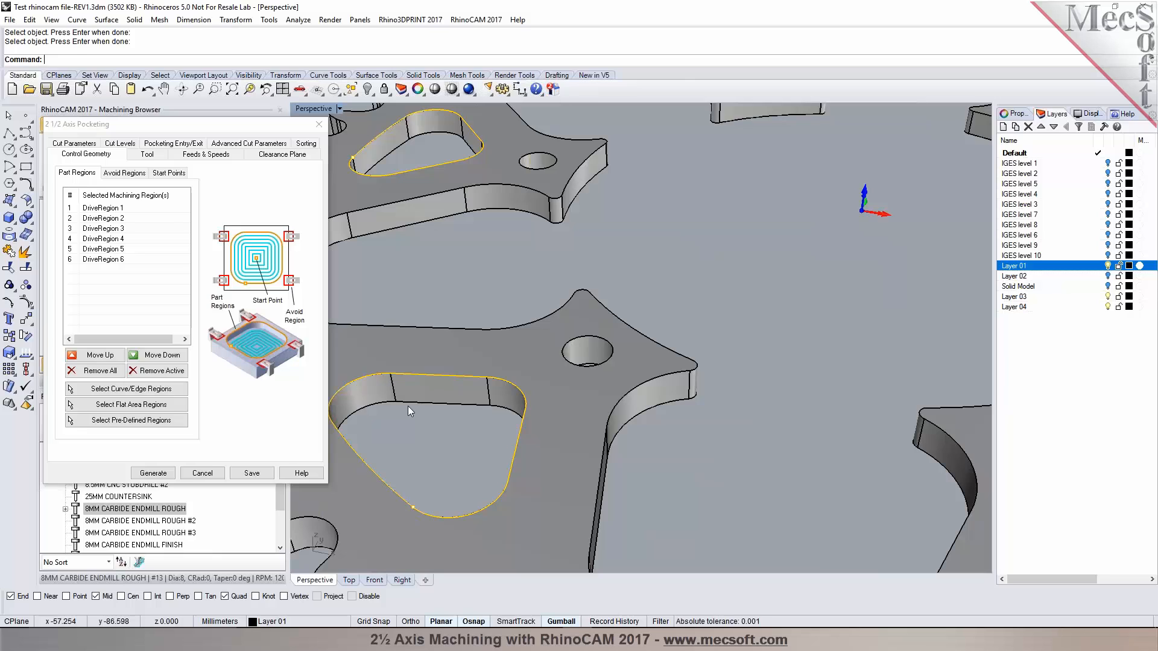
scroll(474, 357, "down", 1)
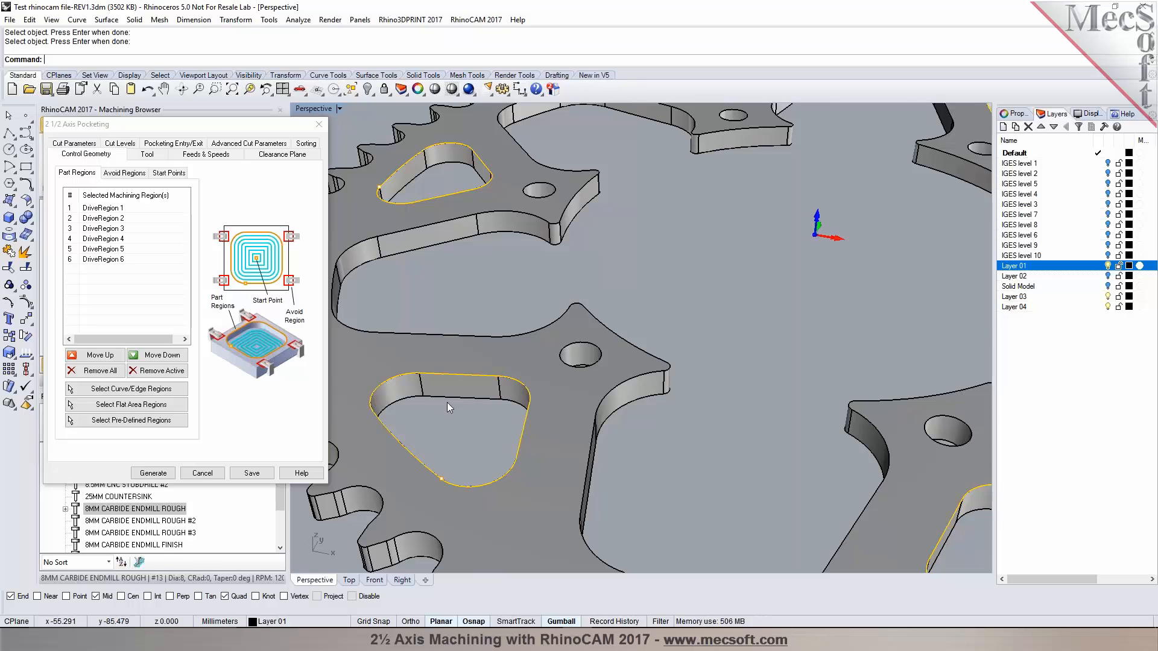
scroll(463, 403, "down", 1)
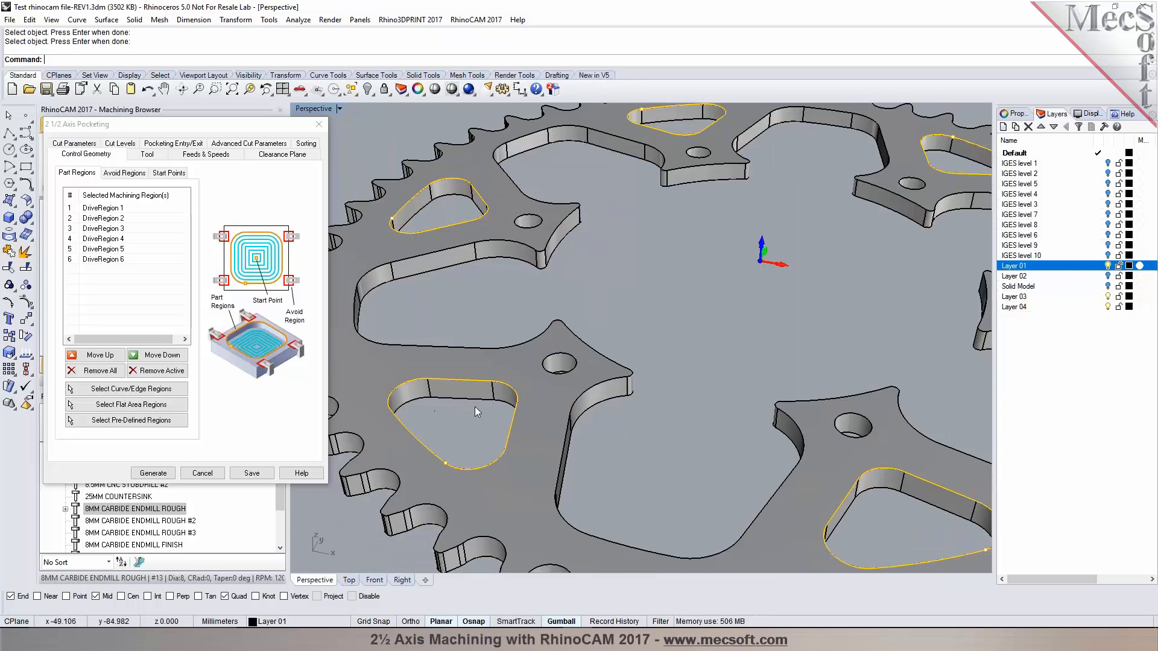
left_click(147, 155)
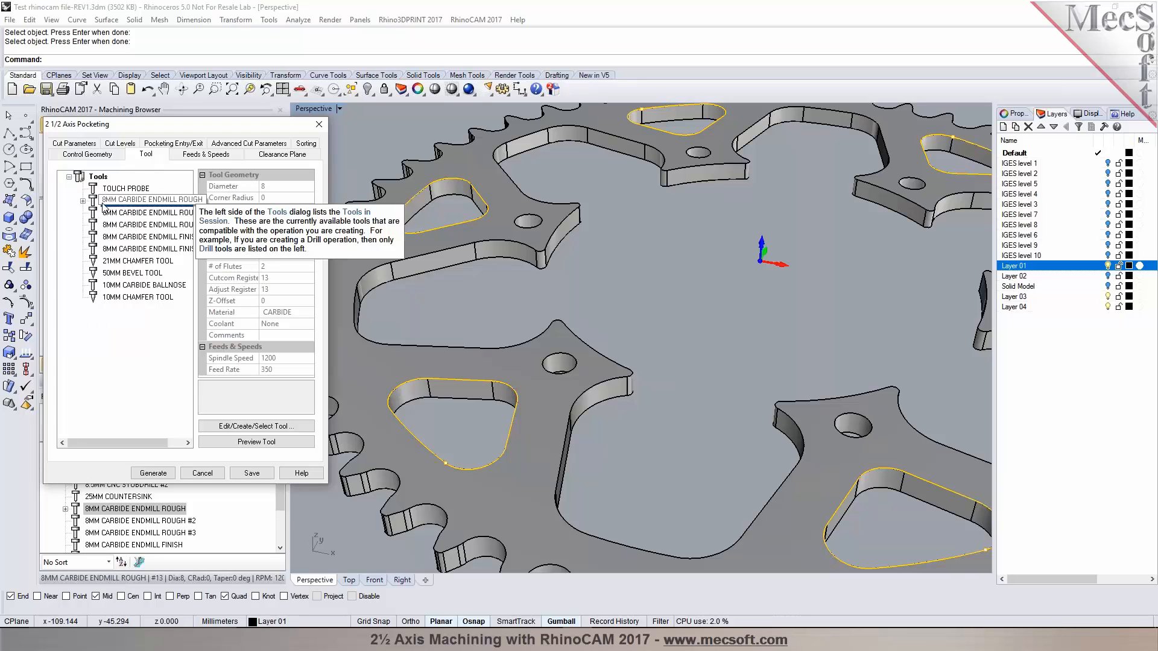
left_click(144, 201)
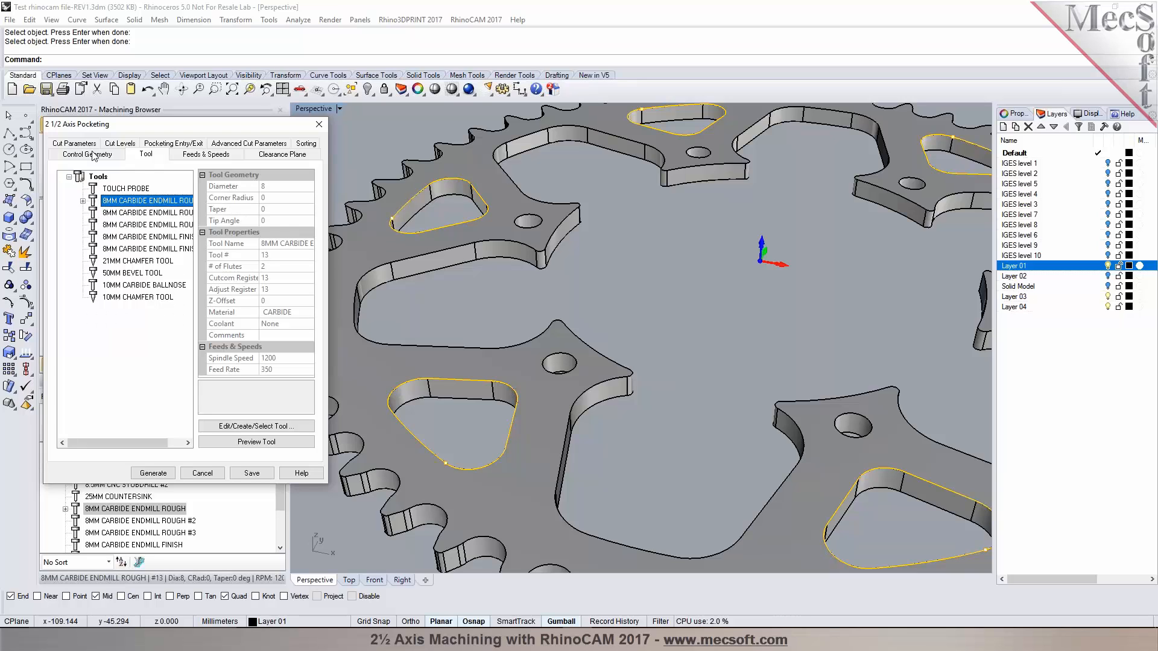
left_click(89, 144)
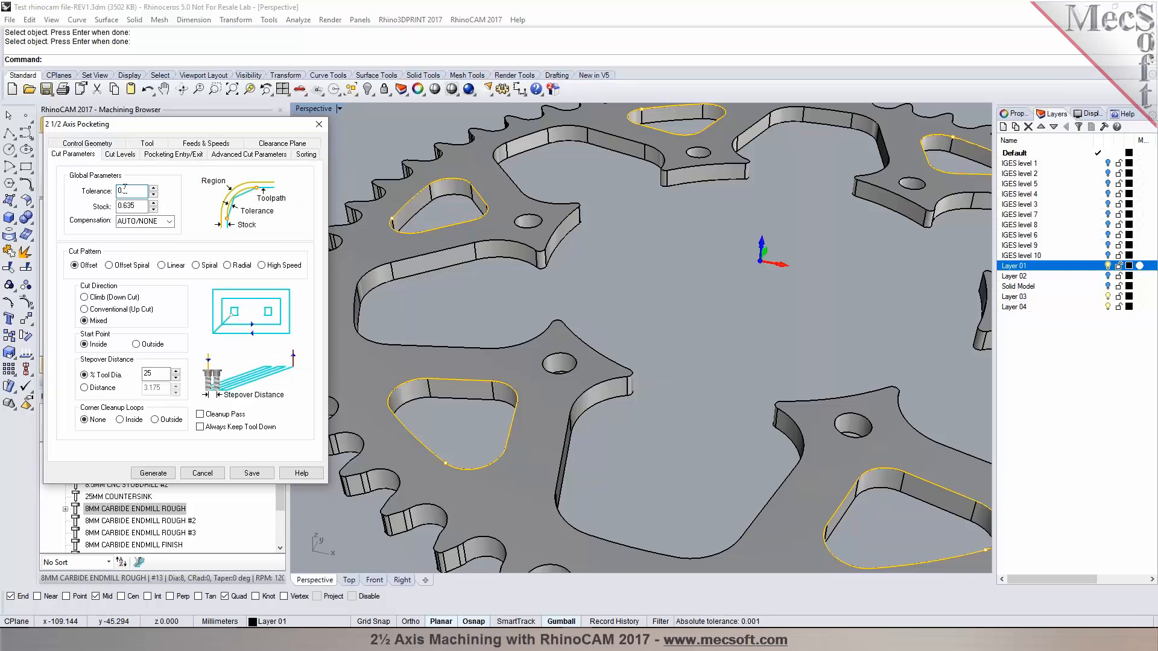
type("0.")
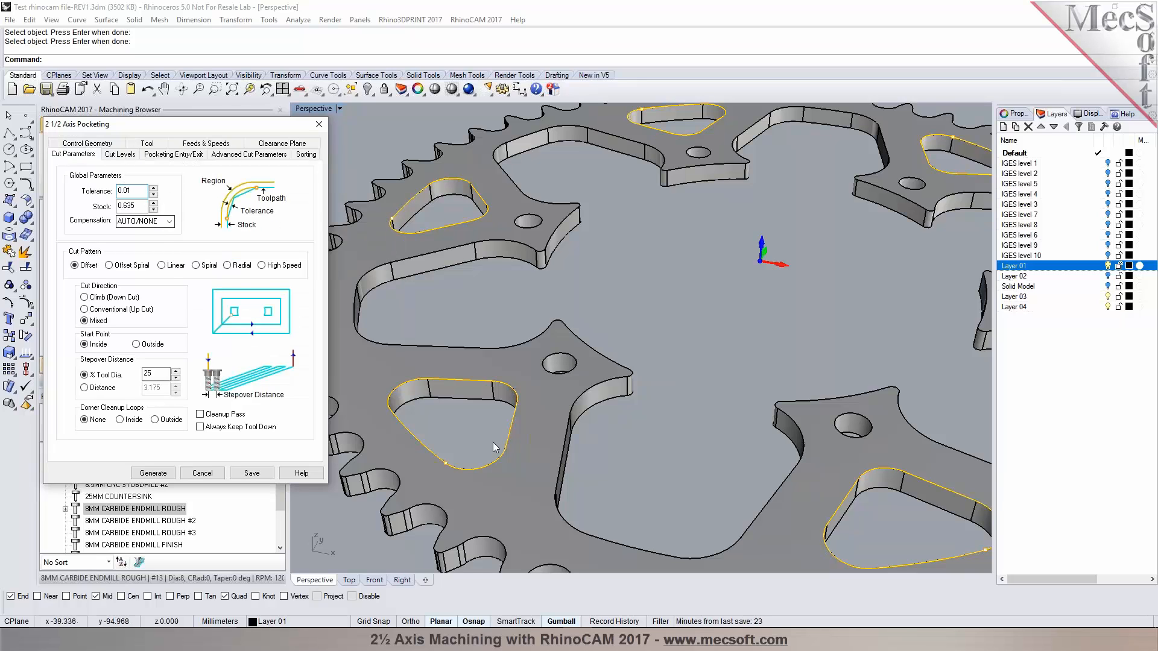
type("0.2")
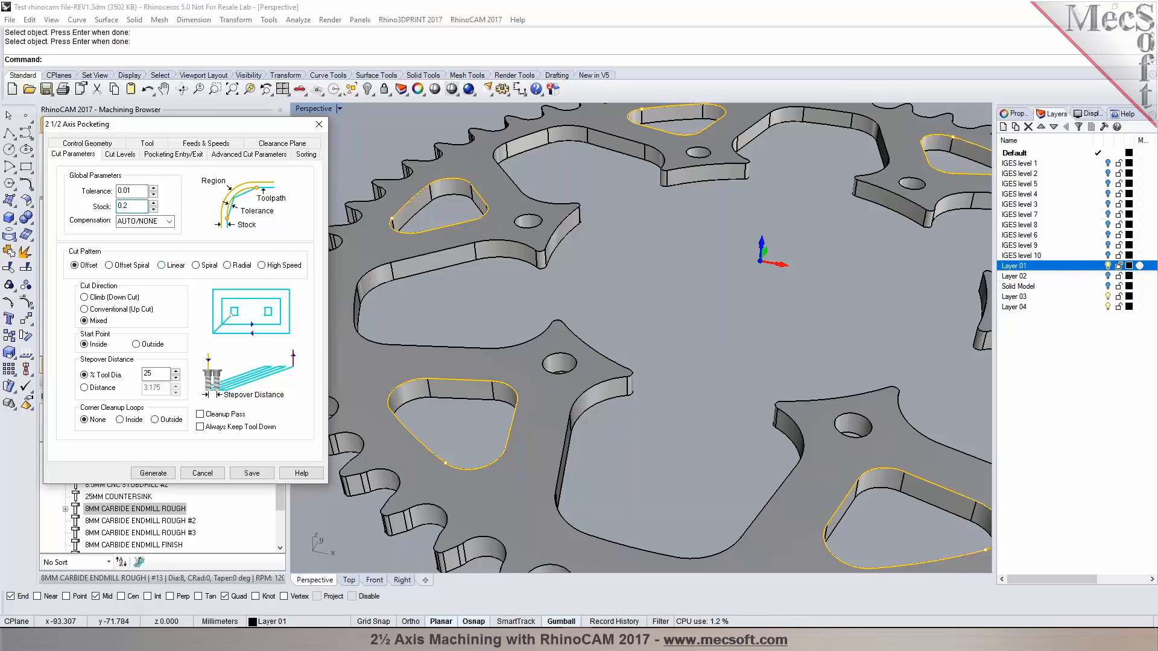
- Set the total cut depth to the model's 6.2 thickness and the path engage height to 6.2
mouse_move(283, 268)
mouse_move(119, 302)
left_click(119, 155)
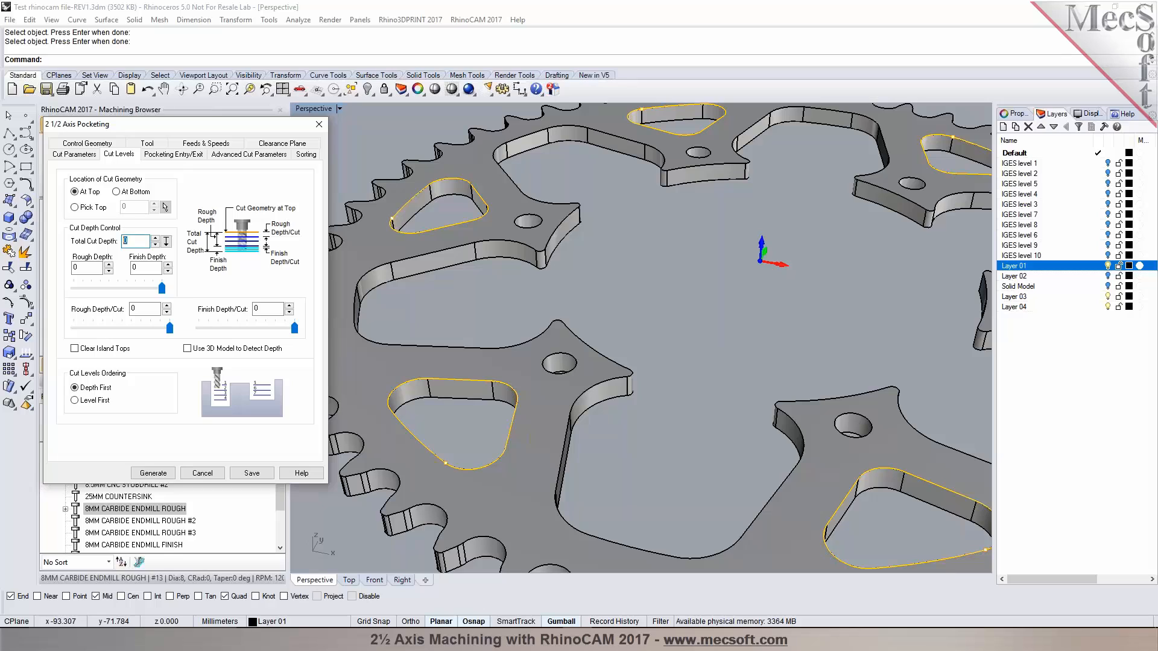
left_click(166, 241)
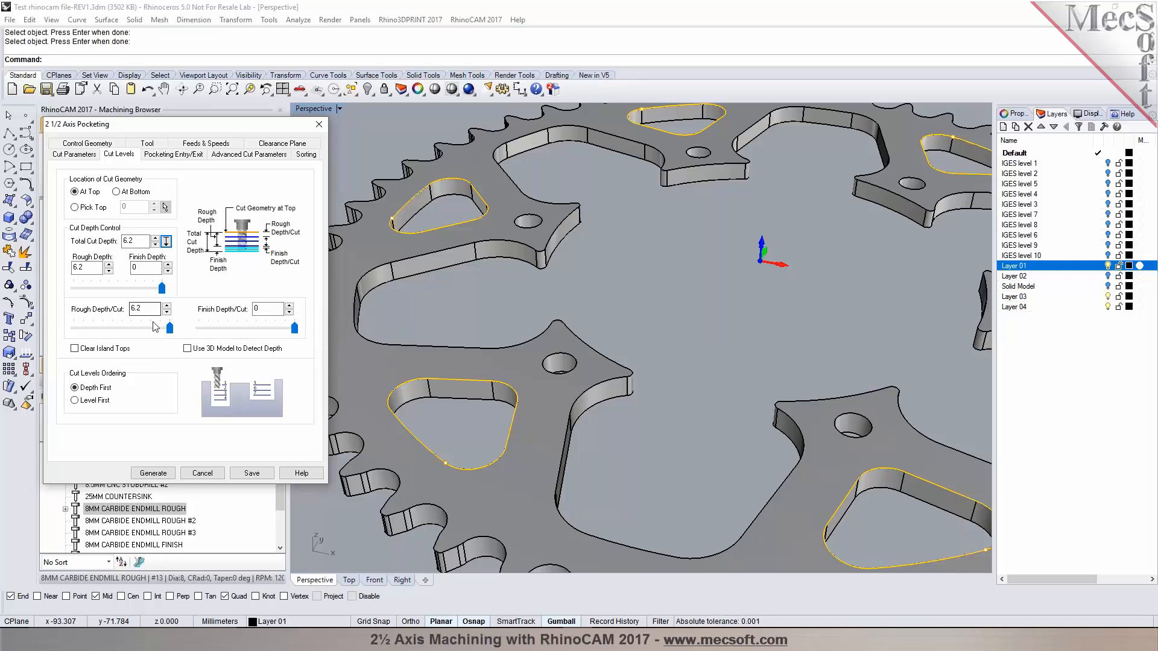
left_click(173, 155)
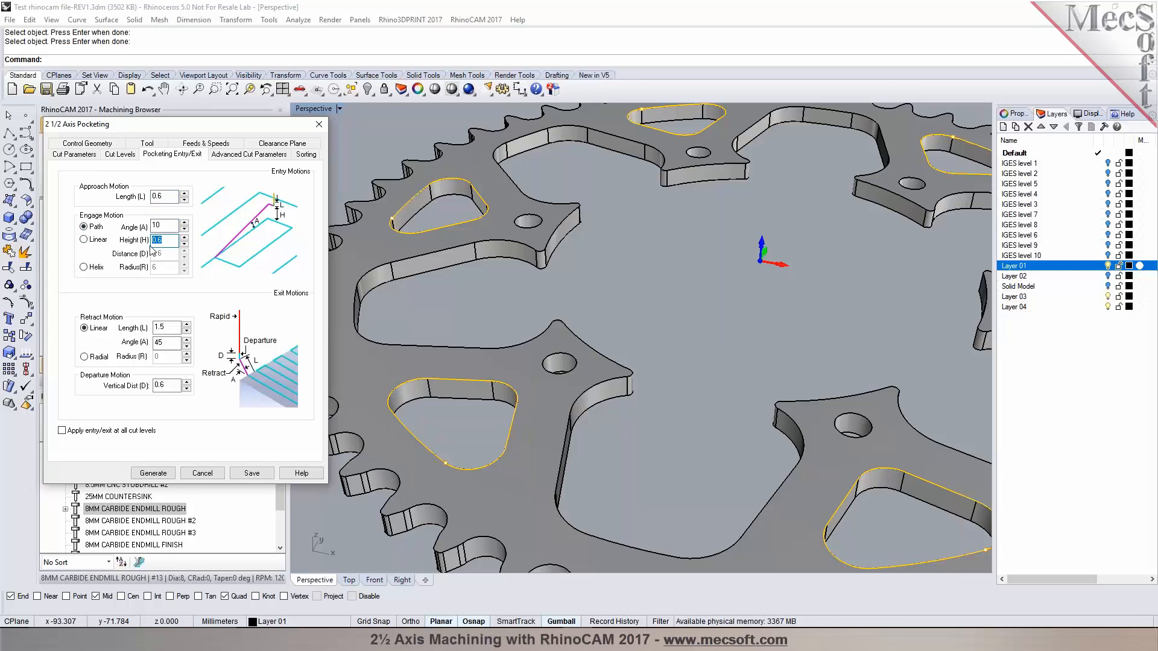
type("2")
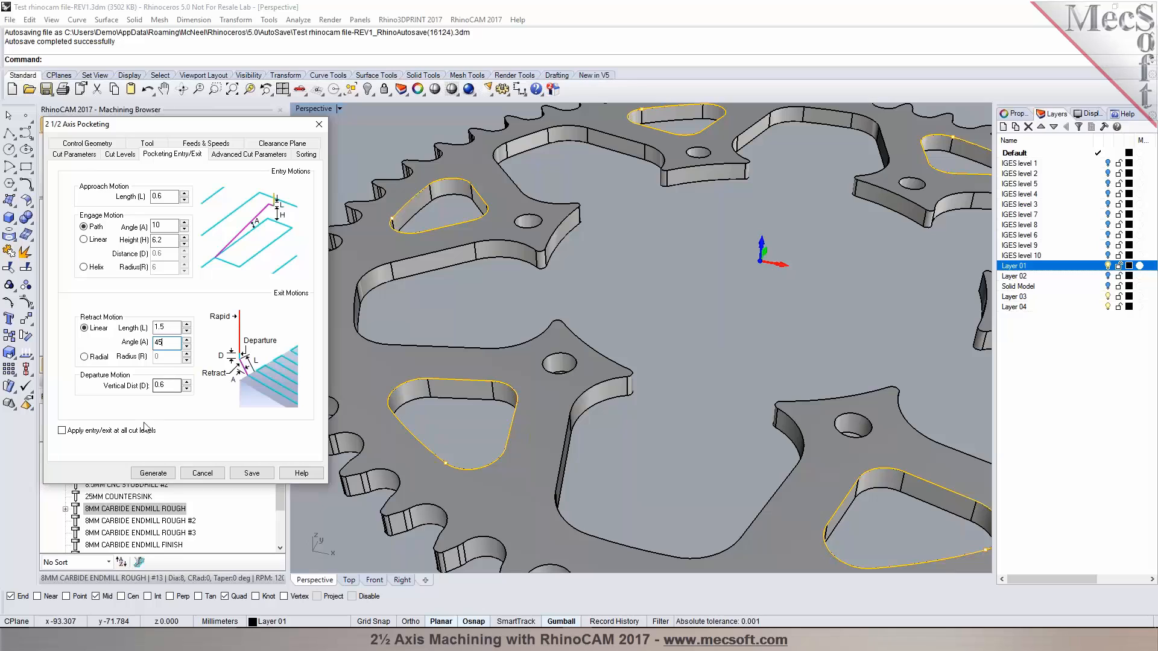
- Perform arc fitting with a 0.02 fitting tolerance and generate the pocketing toolpath
left_click(248, 154)
mouse_move(154, 262)
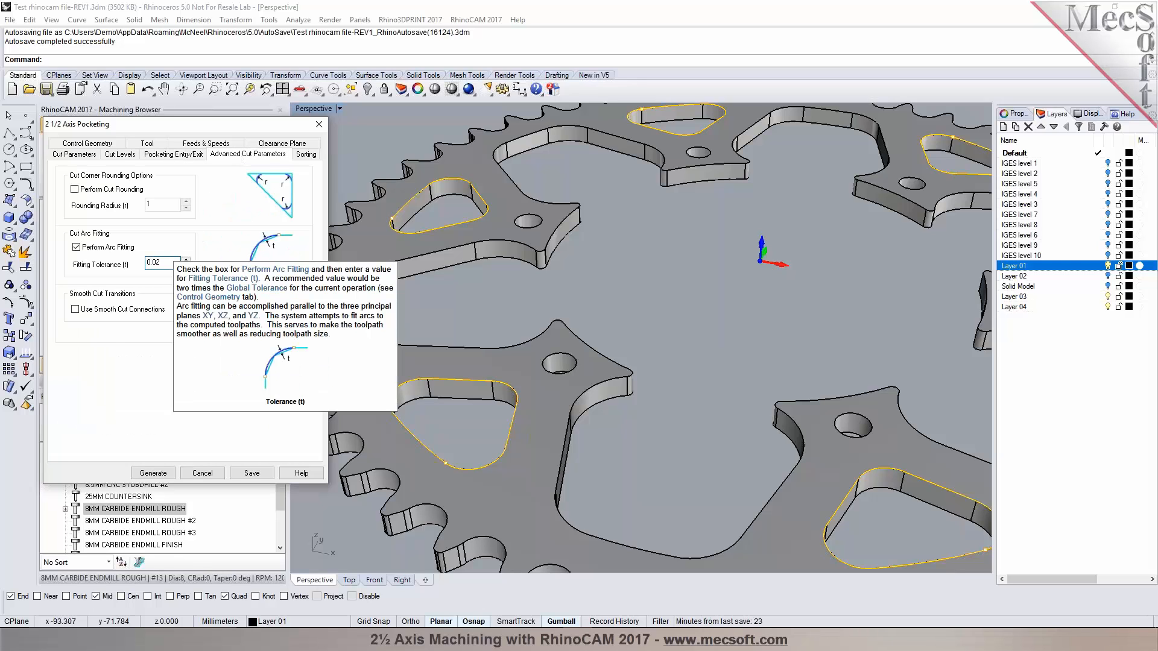
left_click(153, 472)
- Examine the generated pocketing toolpath in the triangular cutouts, including its entry motions, offset passes and moves between pockets
right_click_drag(524, 415, 514, 373)
scroll(514, 372, "up", 10)
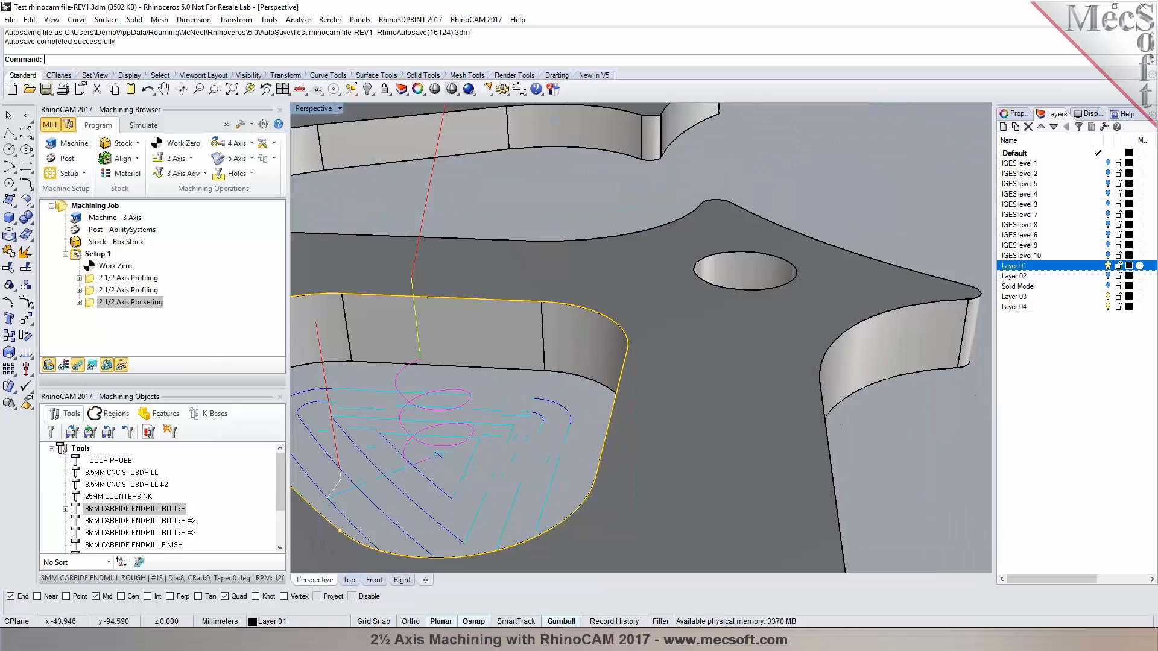
scroll(508, 389, "down", 3)
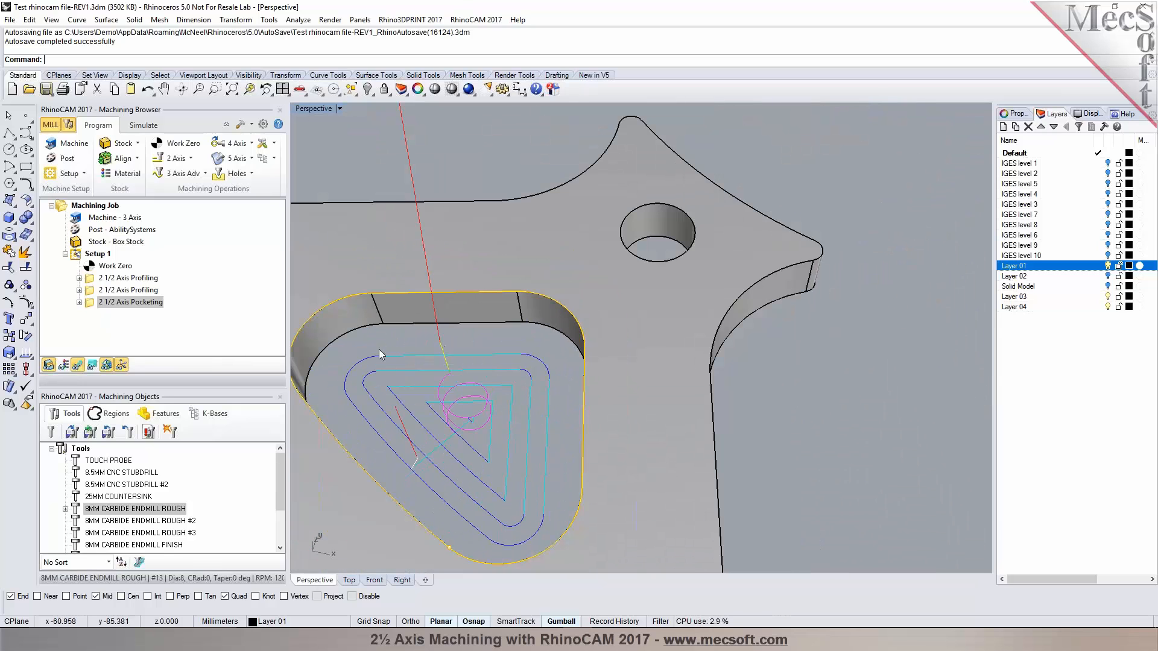
scroll(388, 350, "down", 12)
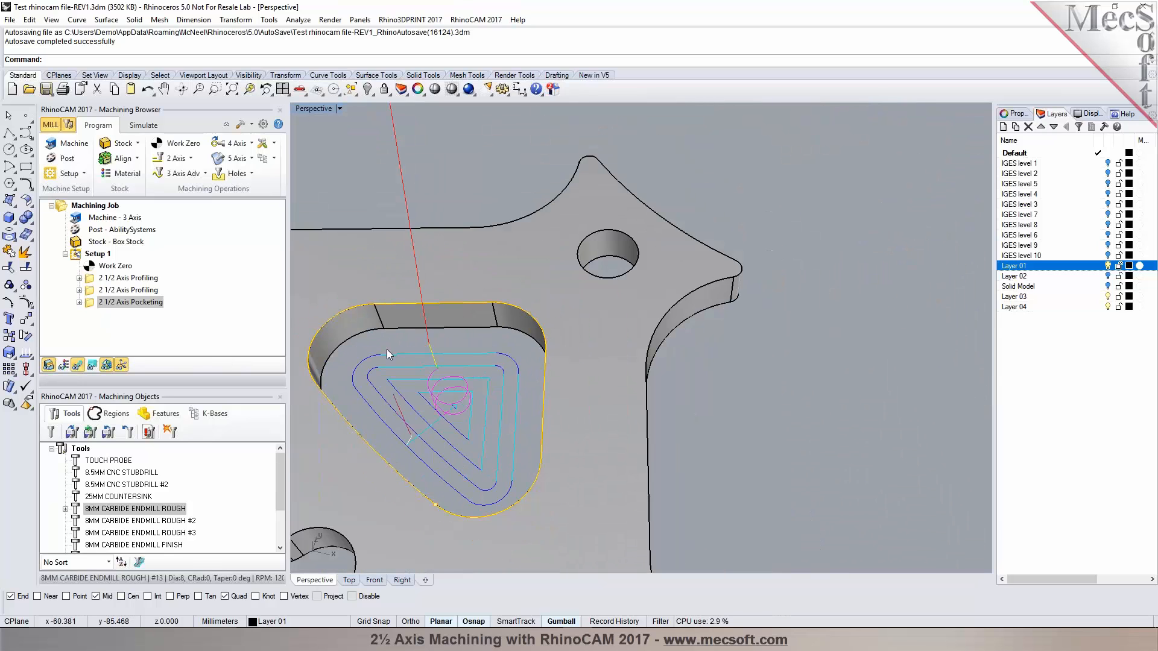
scroll(724, 430, "down", 6)
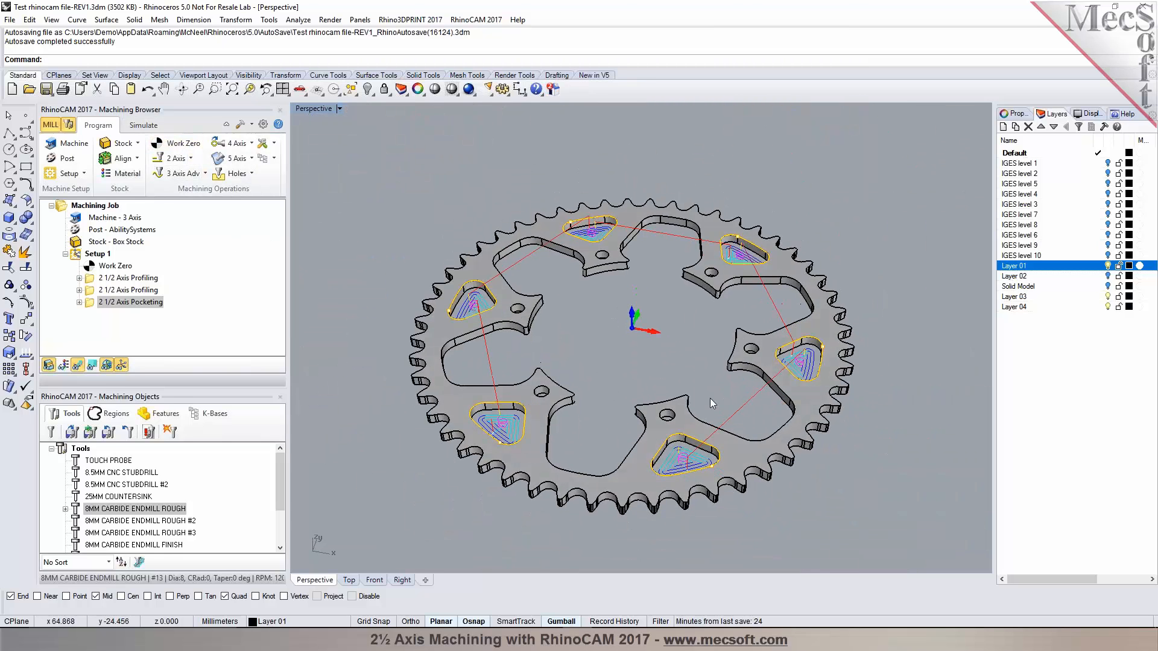
scroll(514, 440, "up", 10)
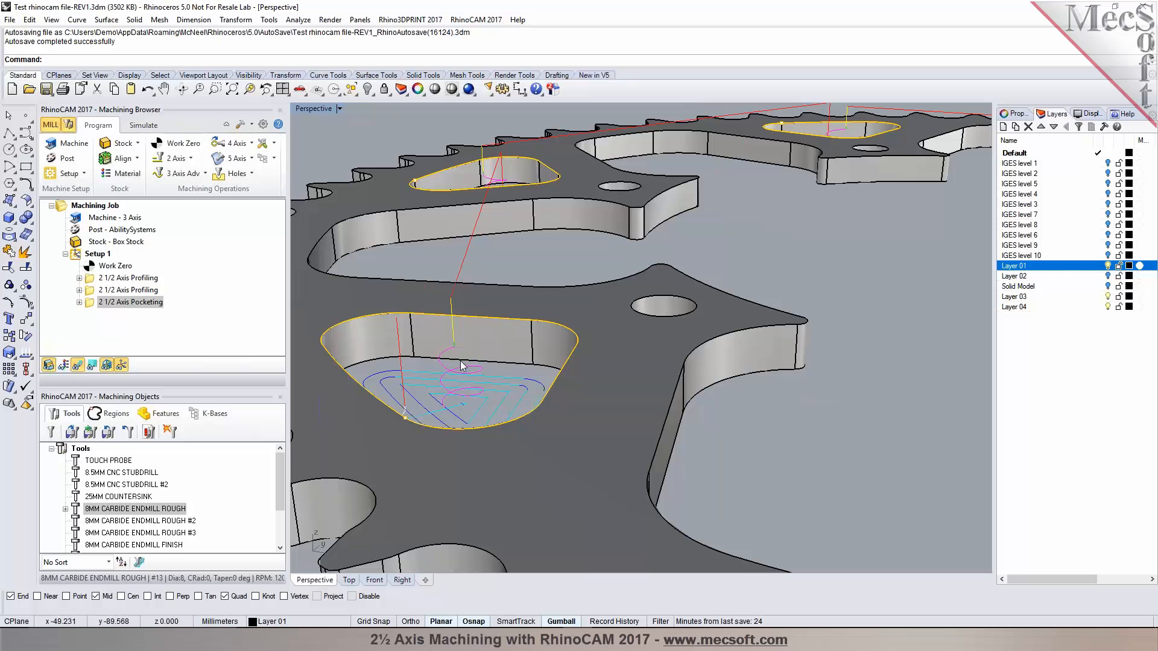
right_click_drag(496, 388, 564, 418)
scroll(430, 406, "down", 16)
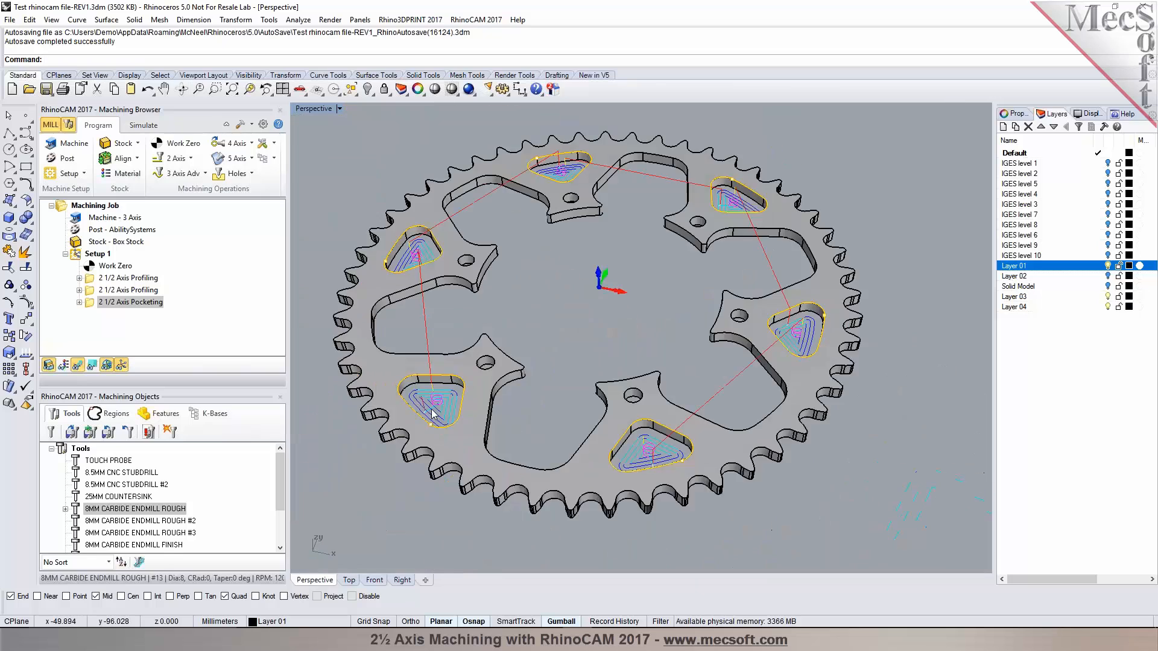
- Simulate the pocketing operation at a changed playback speed through to its end and inspect the six pockets against the sprocket model
left_click(145, 130)
left_click(138, 160)
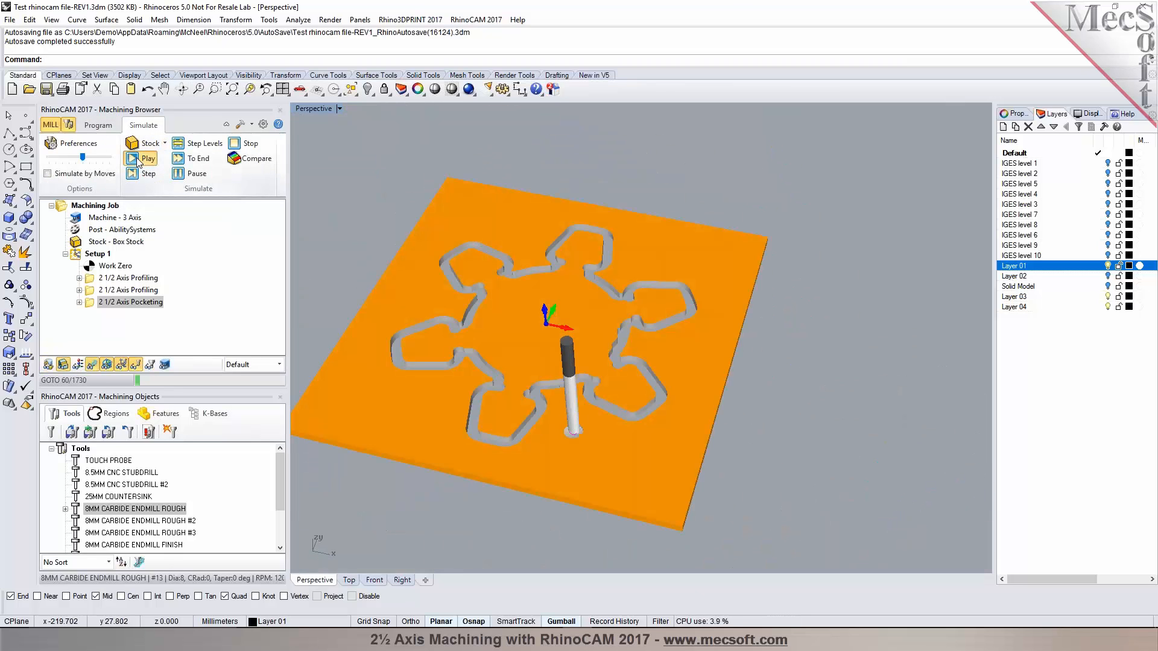
left_click_drag(83, 157, 106, 158)
scroll(530, 440, "up", 1)
scroll(530, 445, "up", 1)
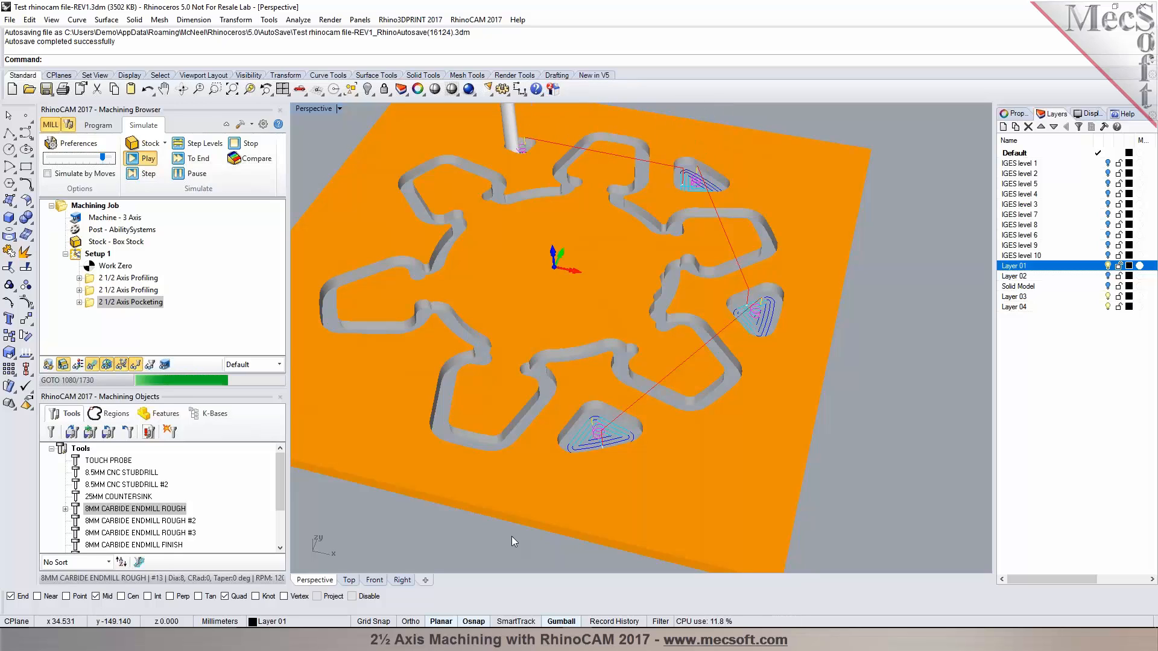
scroll(570, 494, "down", 2)
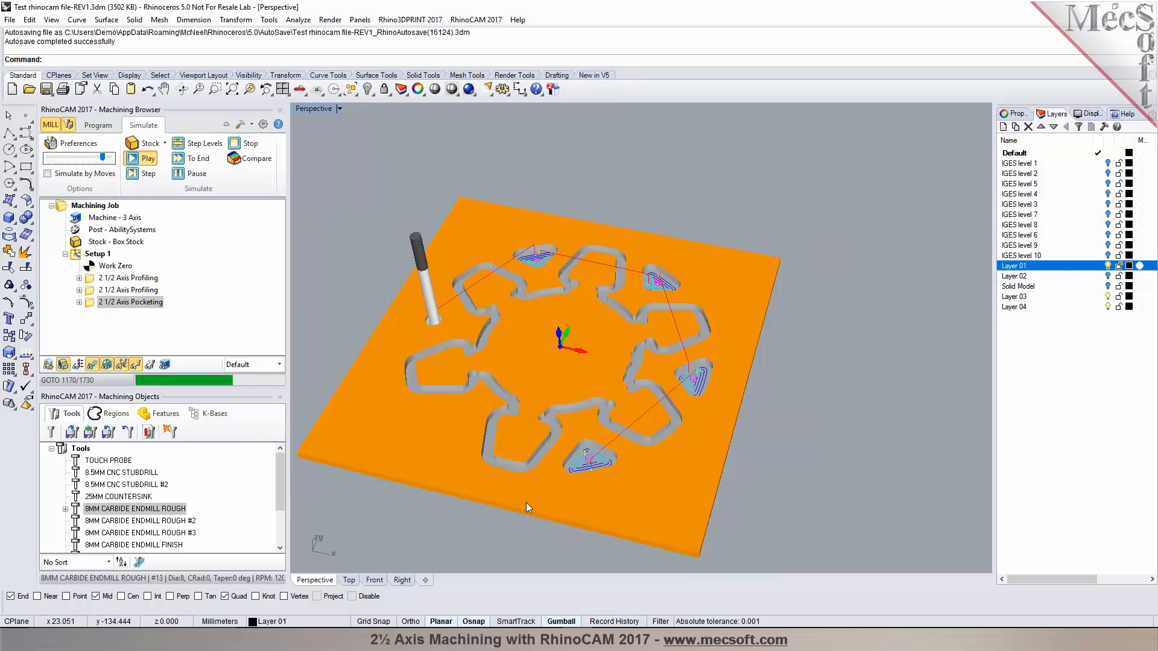
scroll(439, 323, "up", 5)
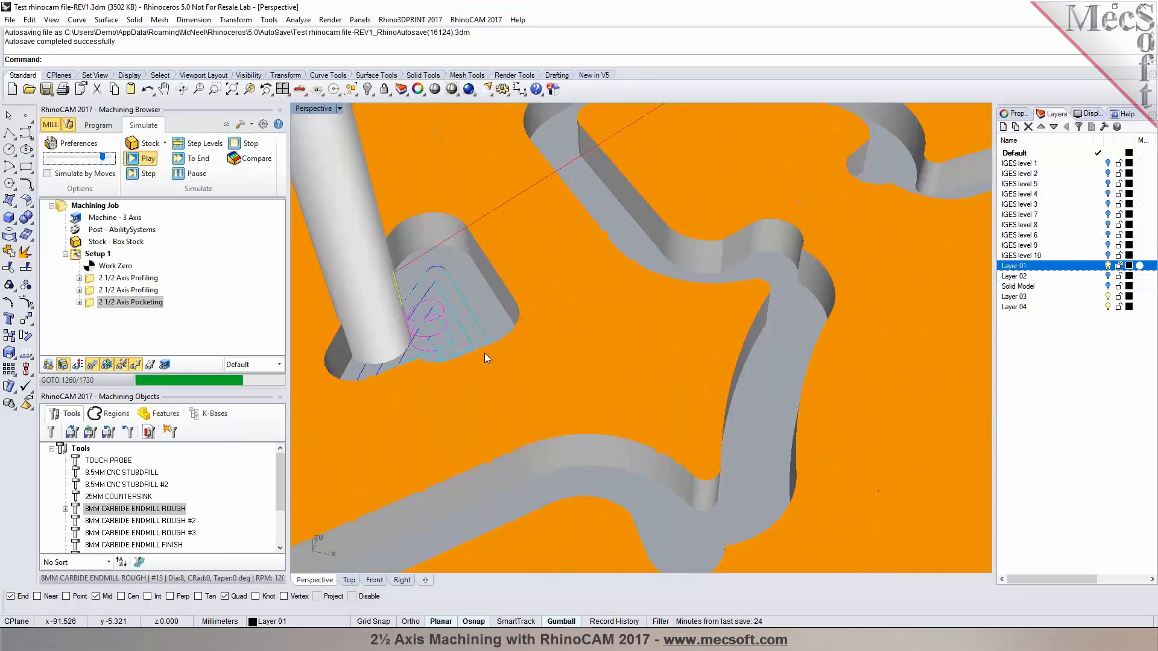
scroll(484, 352, "down", 6)
scroll(525, 422, "up", 3)
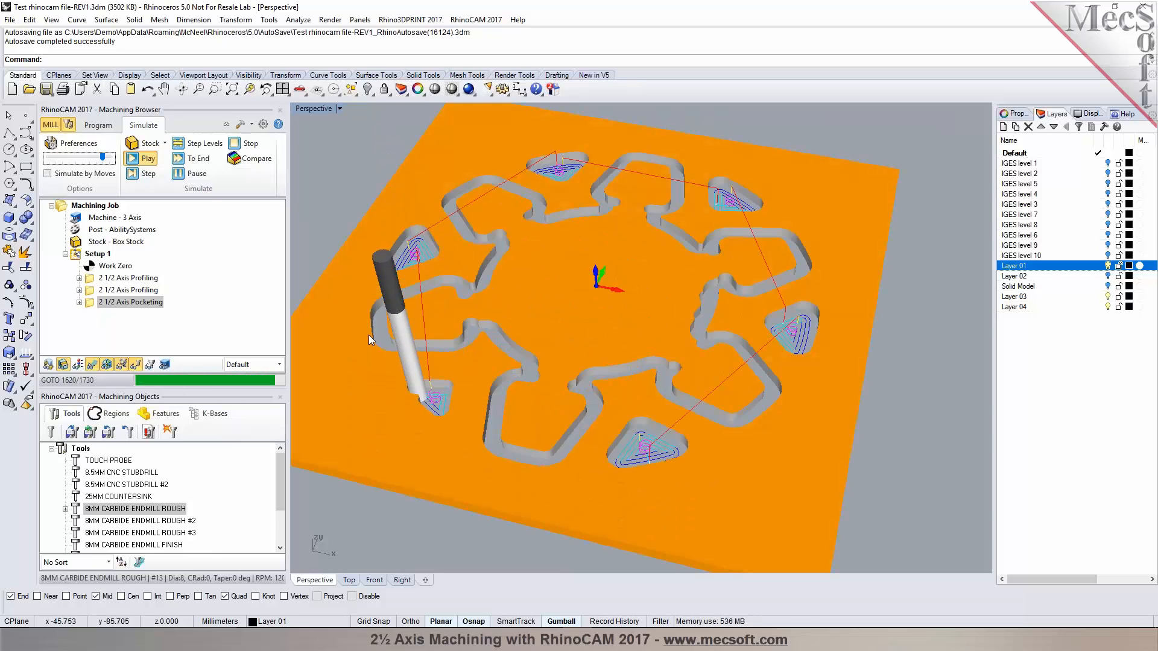
left_click(189, 159)
right_click_drag(482, 374, 512, 389)
left_click(99, 127)
right_click_drag(576, 306, 464, 361)
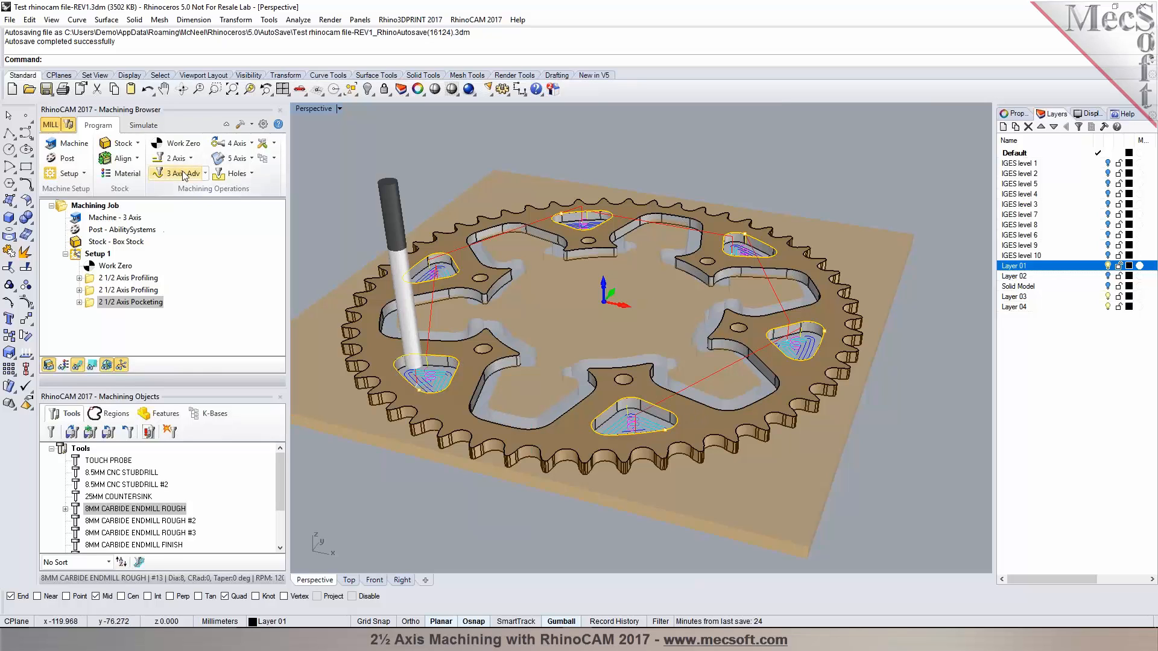
- Copy the second 2½ axis profiling operation and paste it after the pocketing operation
left_click(107, 291)
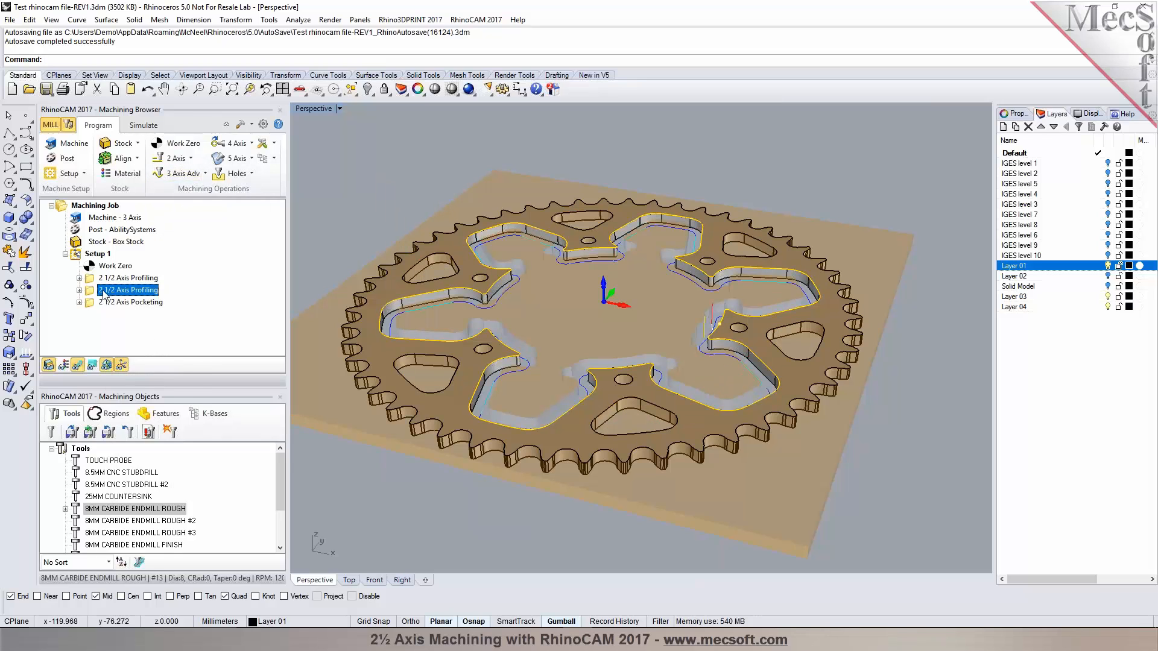
right_click(105, 292)
left_click(140, 435)
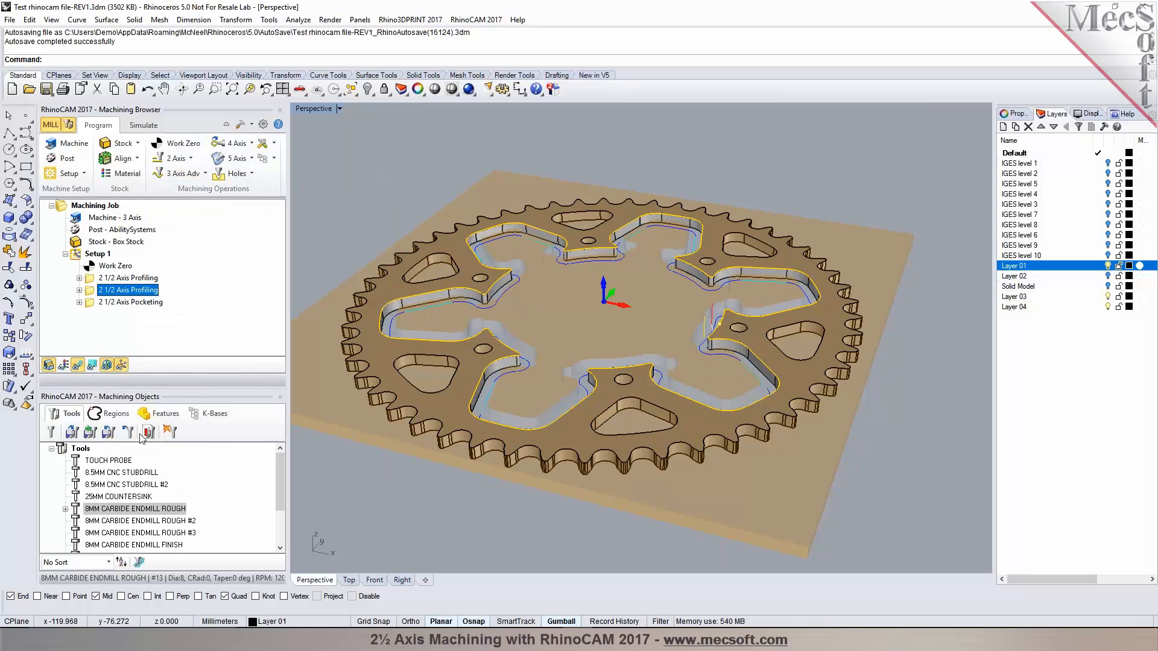
right_click(104, 305)
left_click(146, 478)
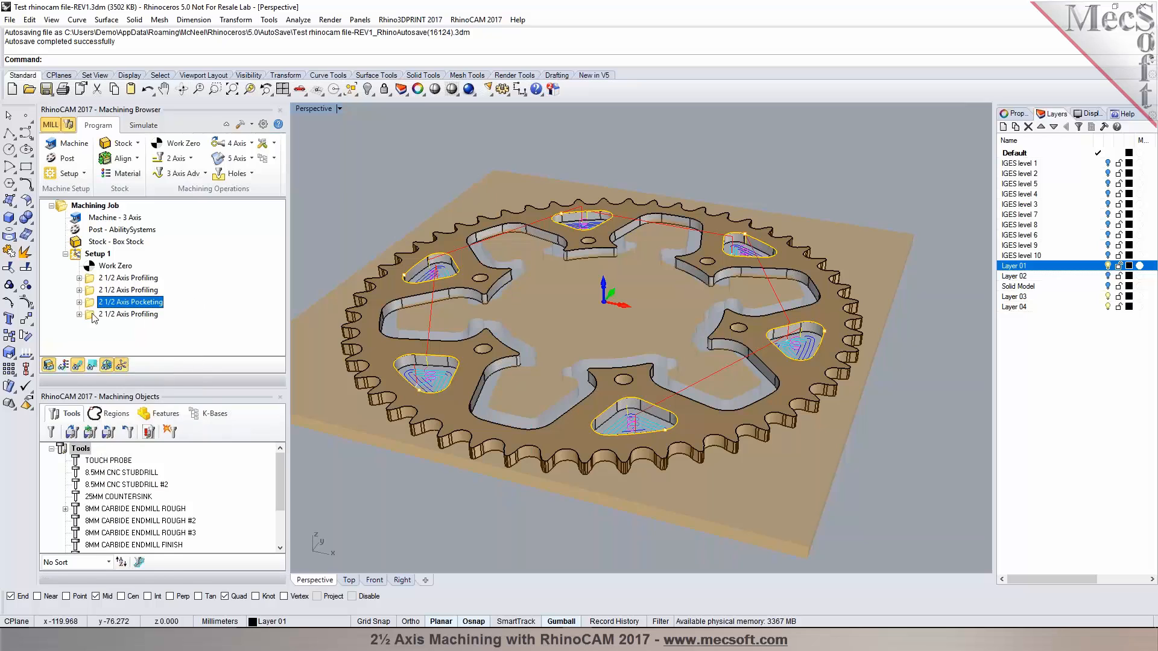
- Replace the pasted profiling operation's machining regions with the outline curves of the six triangular cutouts
double_click(93, 314)
left_click(96, 371)
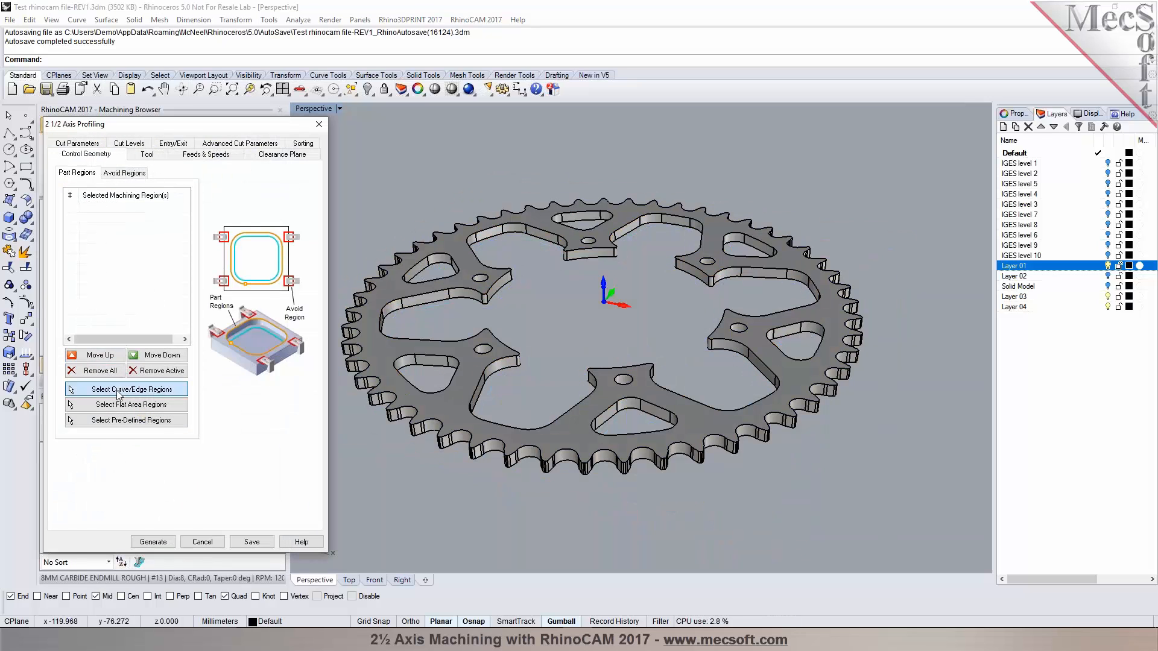
left_click(119, 393)
left_click(412, 364)
left_click(470, 392)
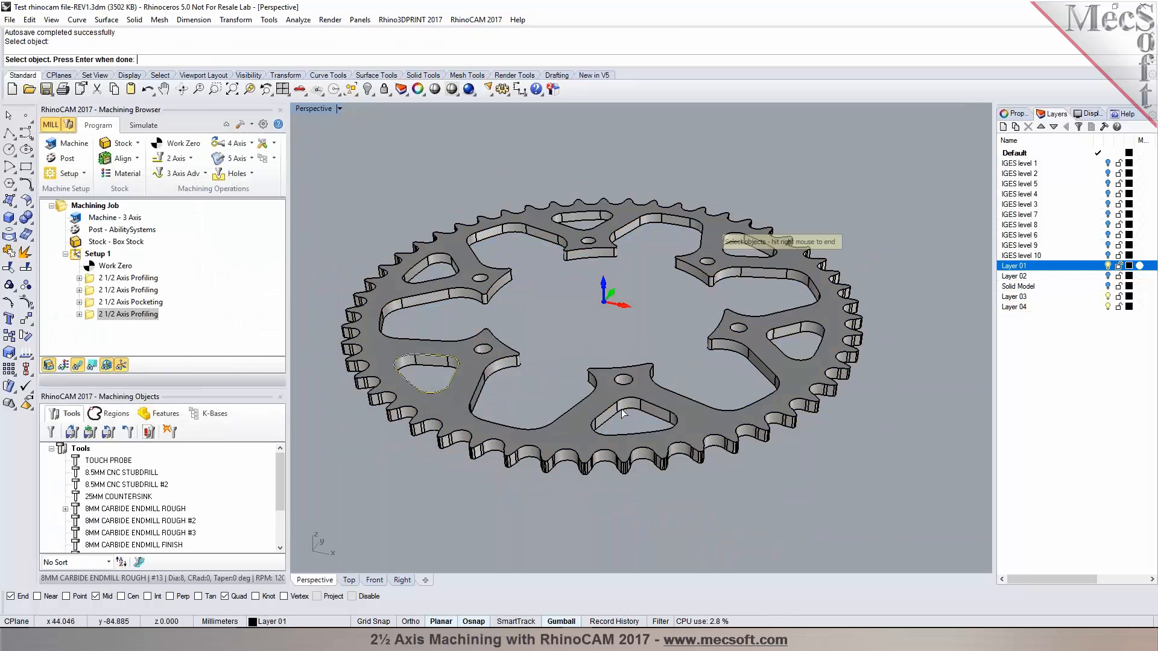
left_click(623, 405)
left_click(666, 435)
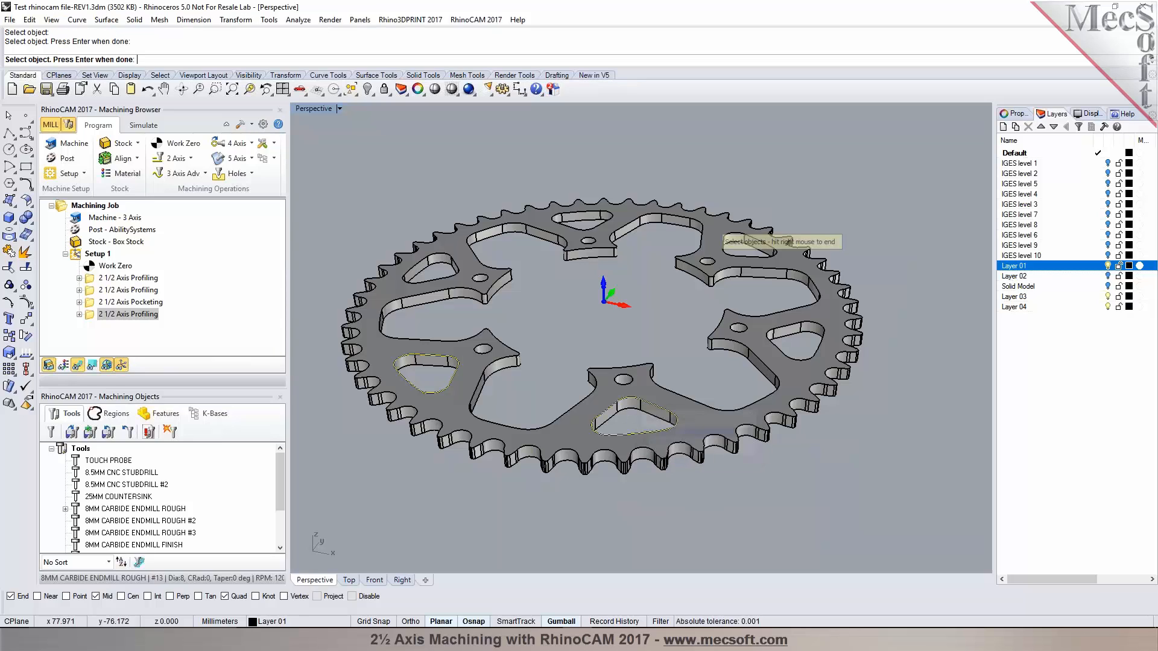
left_click(797, 332)
left_click(821, 358)
left_click(747, 265)
left_click(624, 237)
left_click(634, 254)
left_click(459, 278)
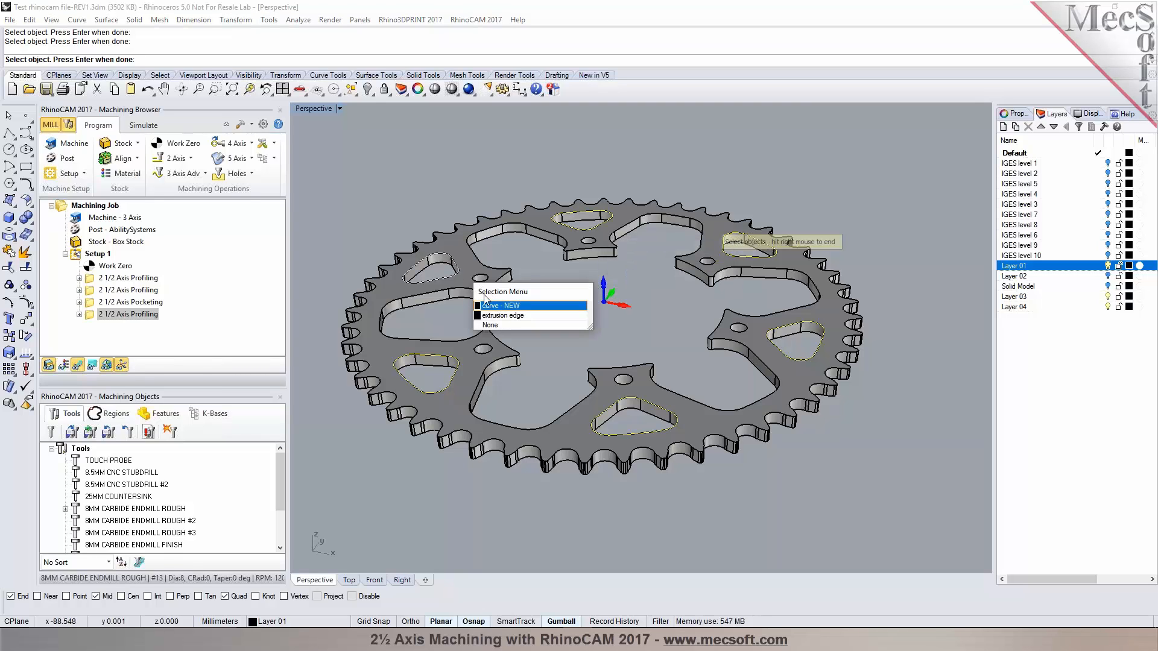
left_click(494, 308)
right_click(494, 307)
- Assign the 8MM CARBIDE ENDMILL FINISH tool number 16 and review the feeds, speeds and clearance plane
left_click(146, 155)
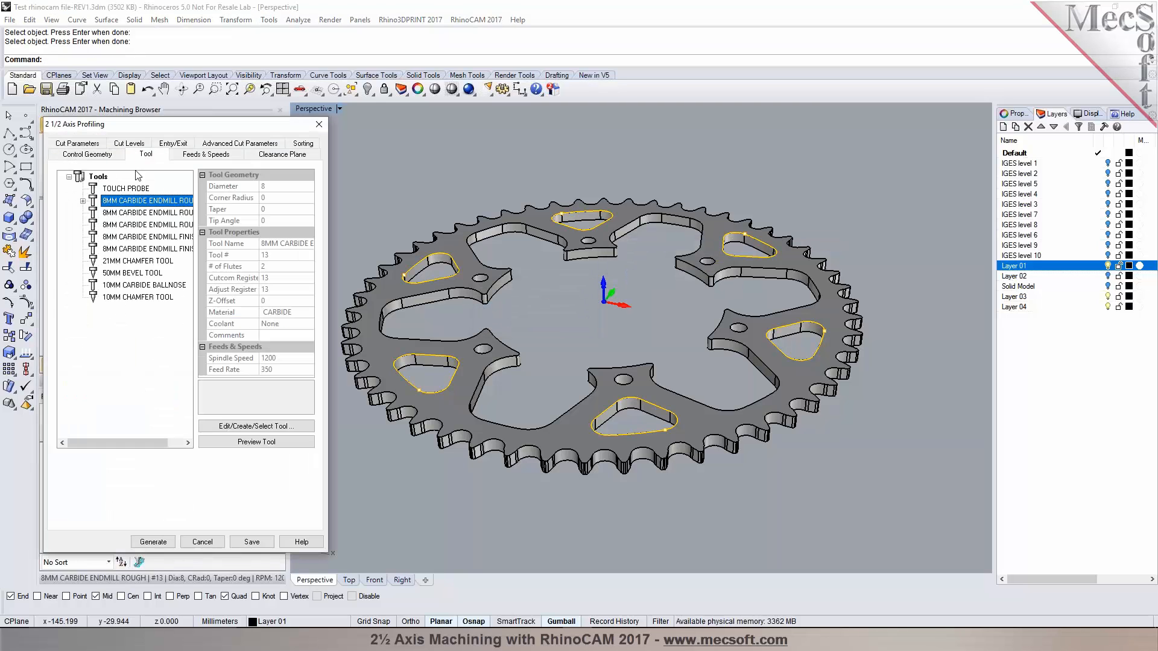
left_click(158, 236)
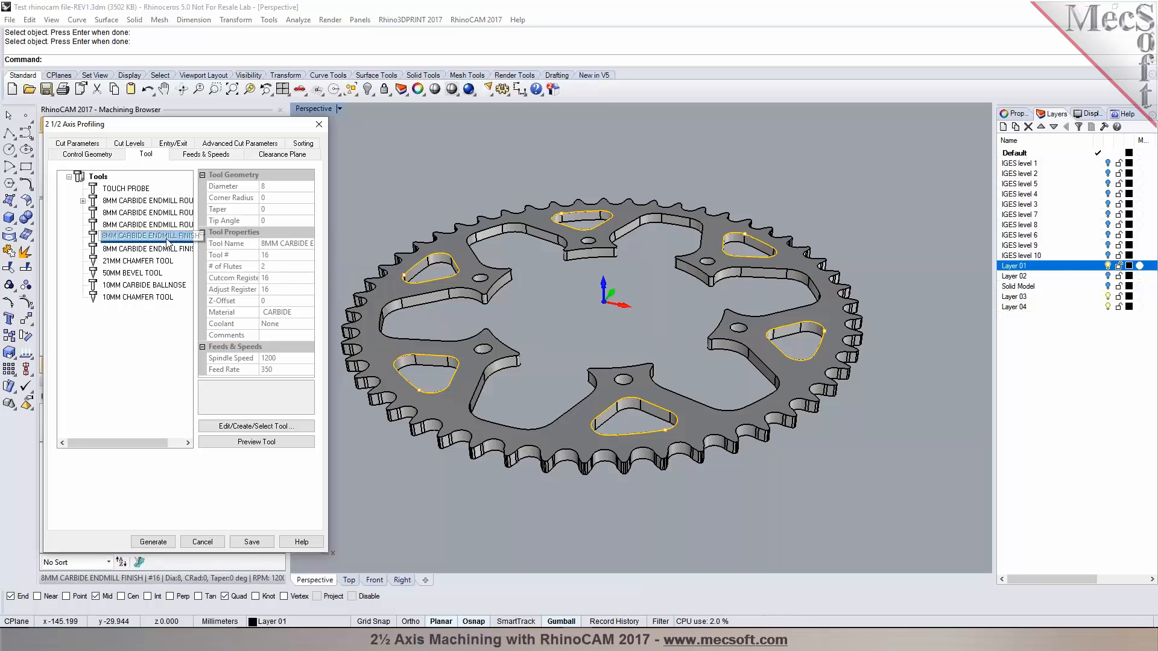
left_click(195, 158)
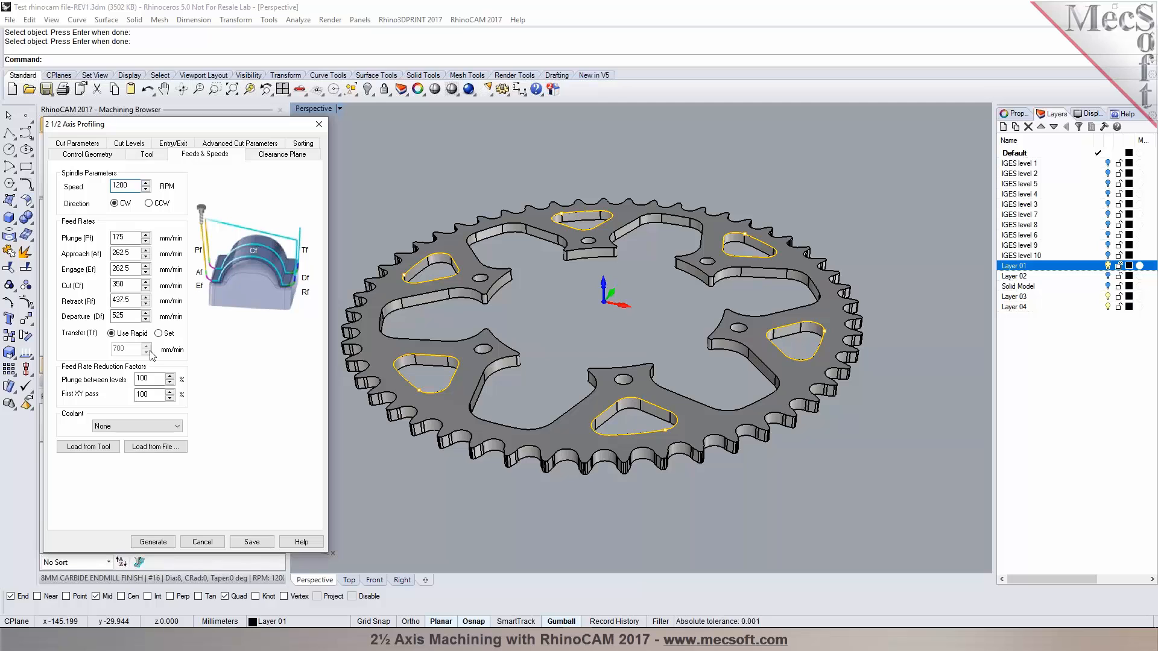
left_click(283, 155)
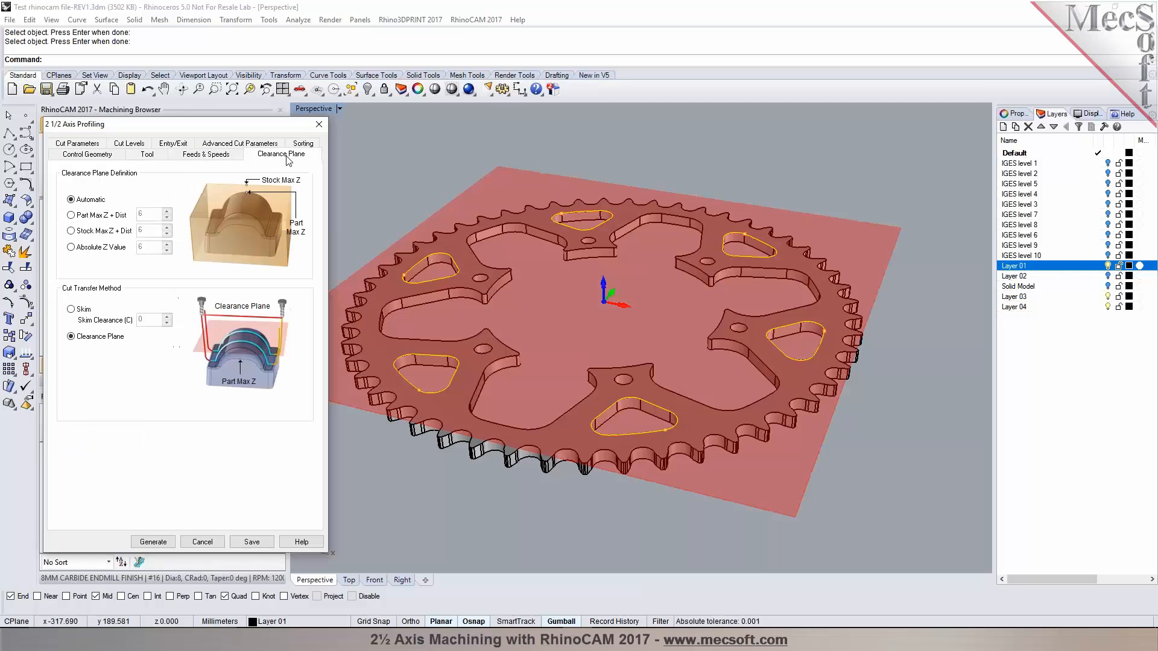
- Set the stock to 0, start closed curves at the mid-point of the longest side, and generate the profiling toolpath
left_click(87, 147)
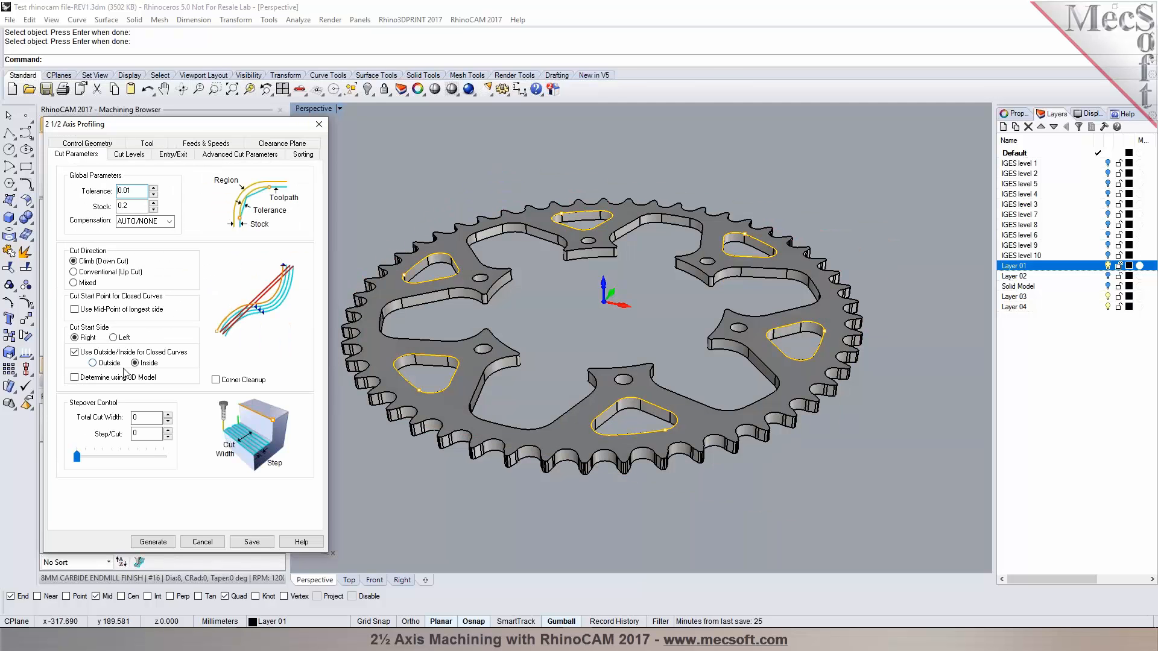
double_click(127, 207)
type("0")
left_click(128, 154)
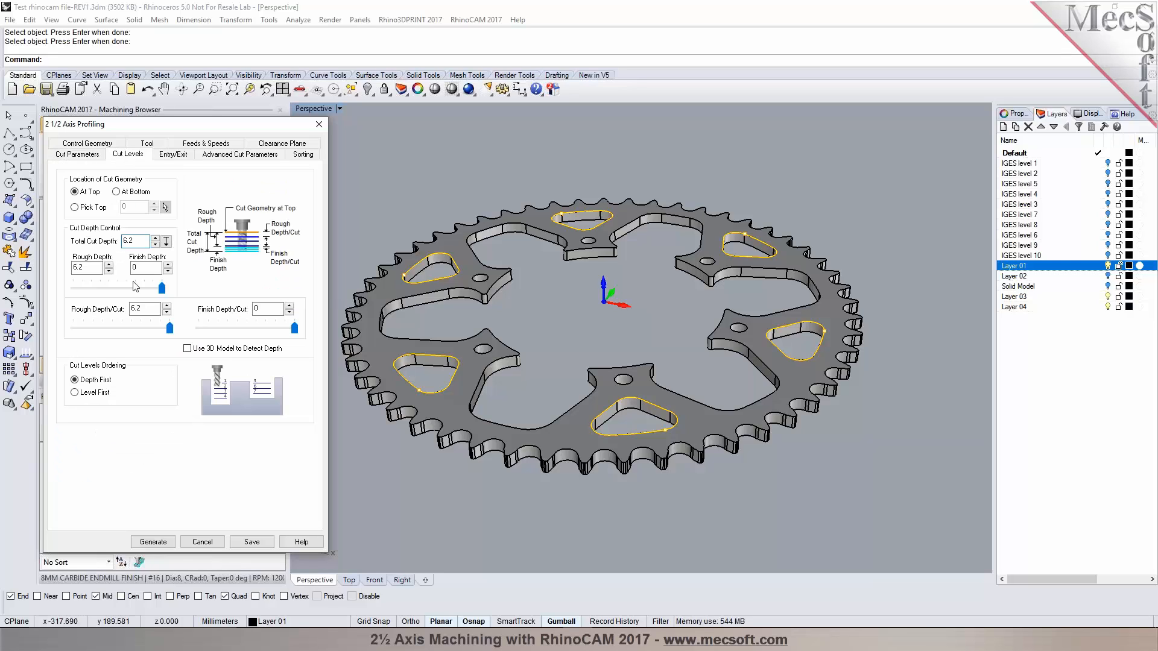
left_click(78, 155)
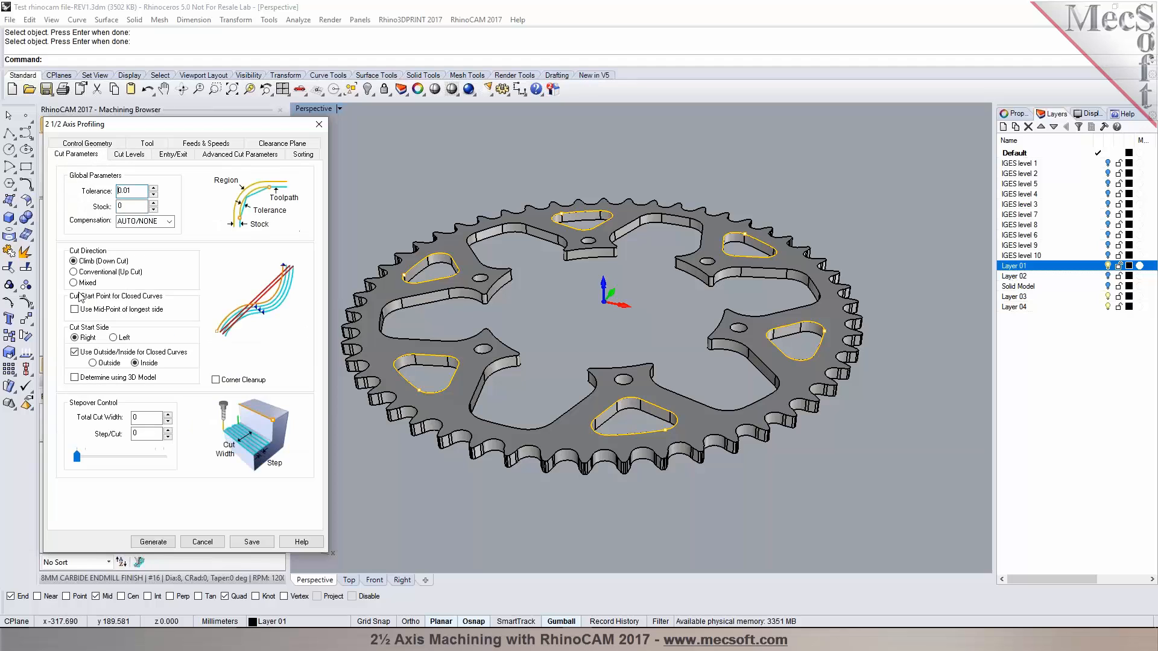
left_click(128, 155)
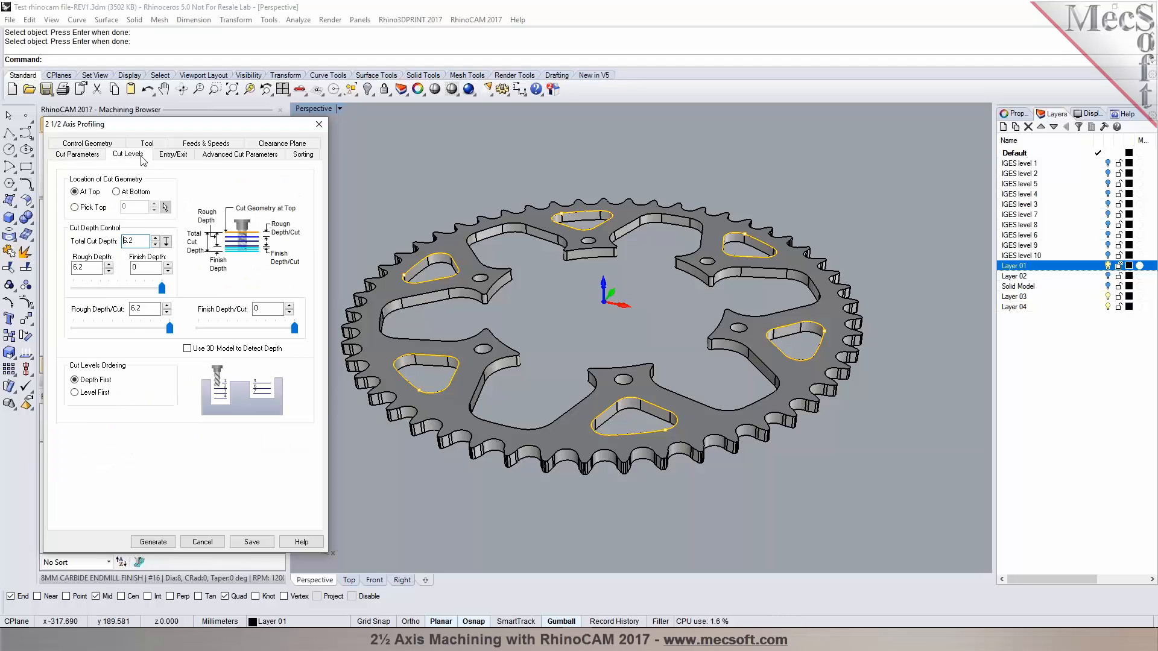
left_click(173, 155)
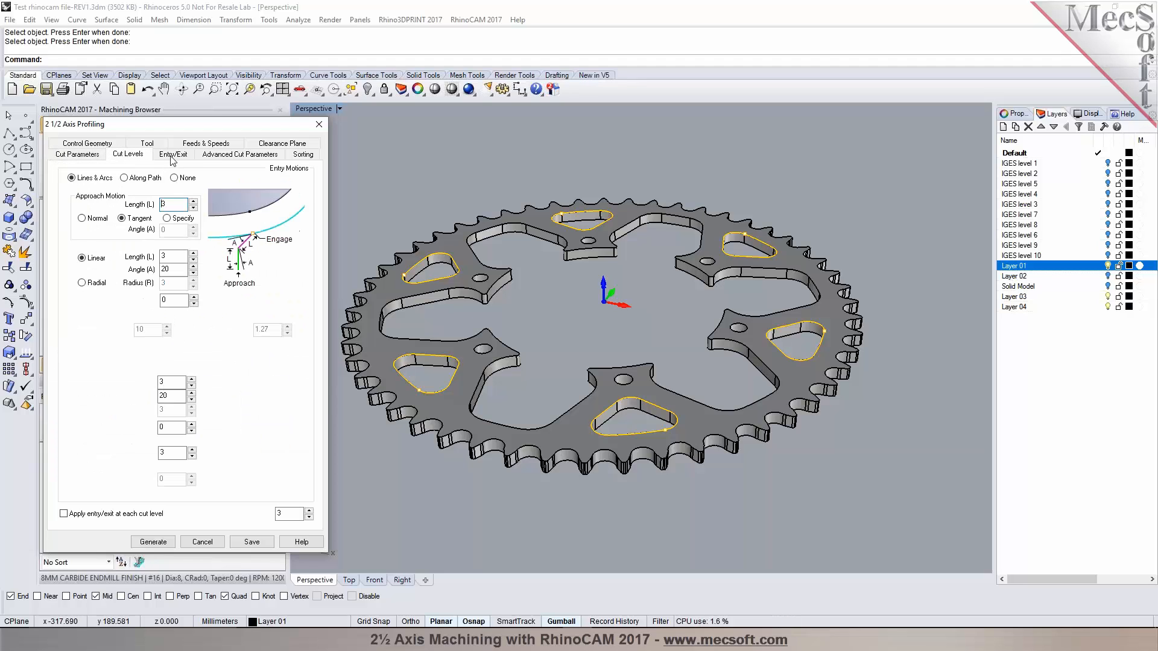
left_click(229, 158)
left_click(302, 158)
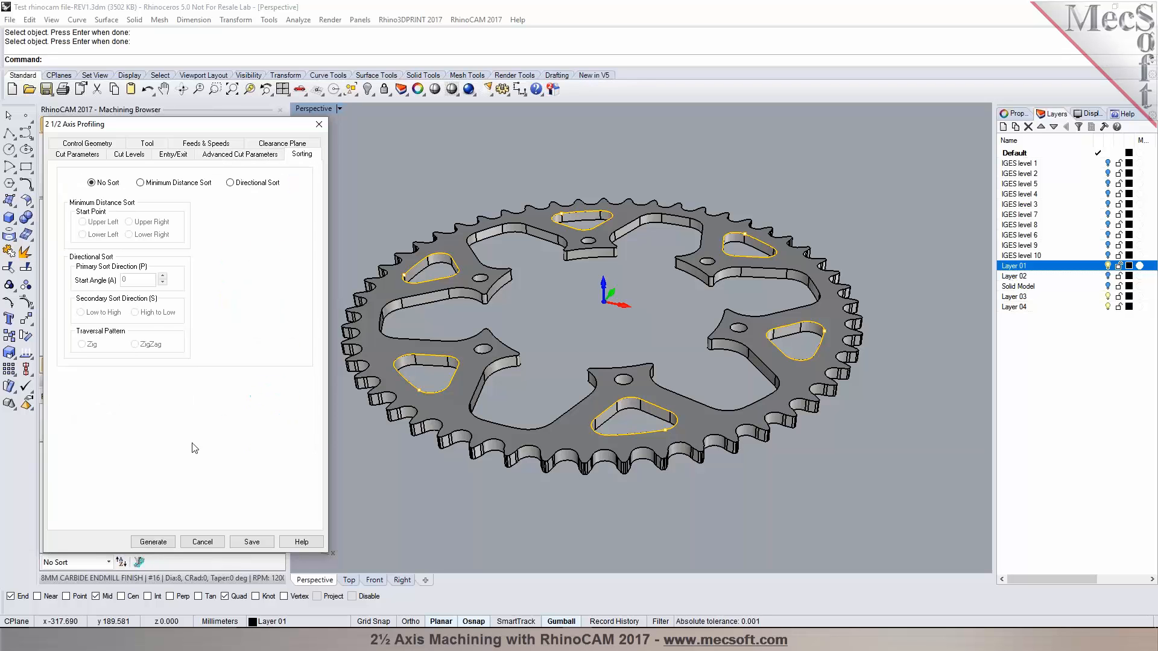
left_click(157, 542)
- Examine the finishing toolpath inside the triangular cutouts, including its entry motions and transfers between cutouts
right_click_drag(490, 402, 486, 426)
scroll(426, 382, "up", 12)
right_click_drag(426, 387, 403, 382)
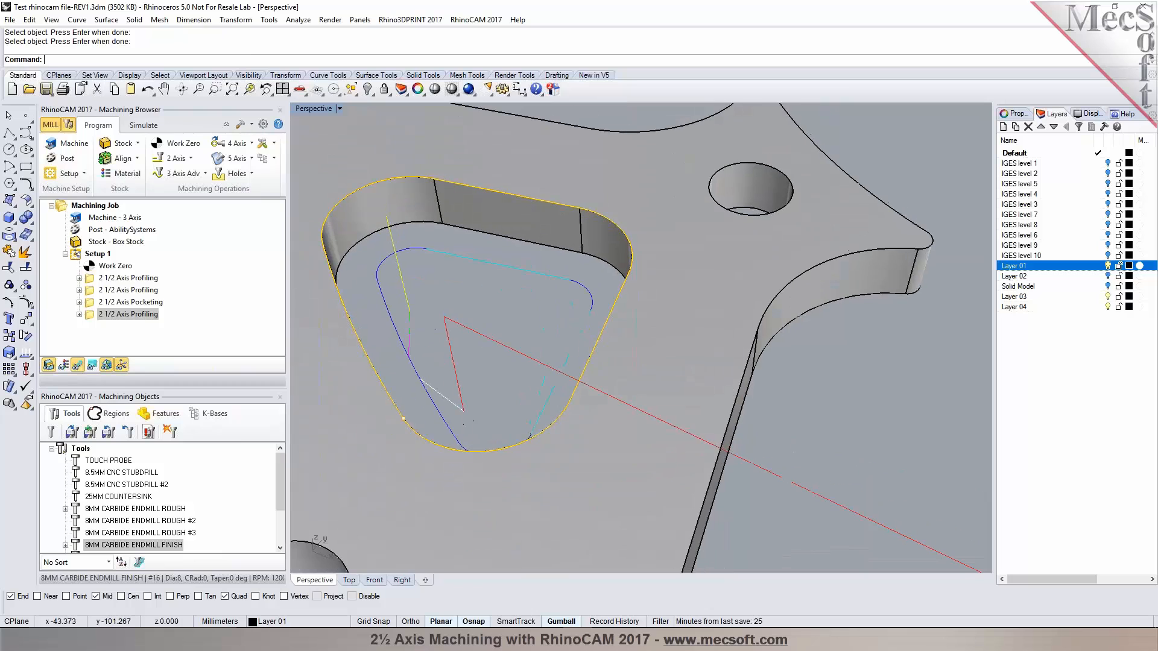
scroll(417, 332, "down", 12)
scroll(516, 252, "up", 6)
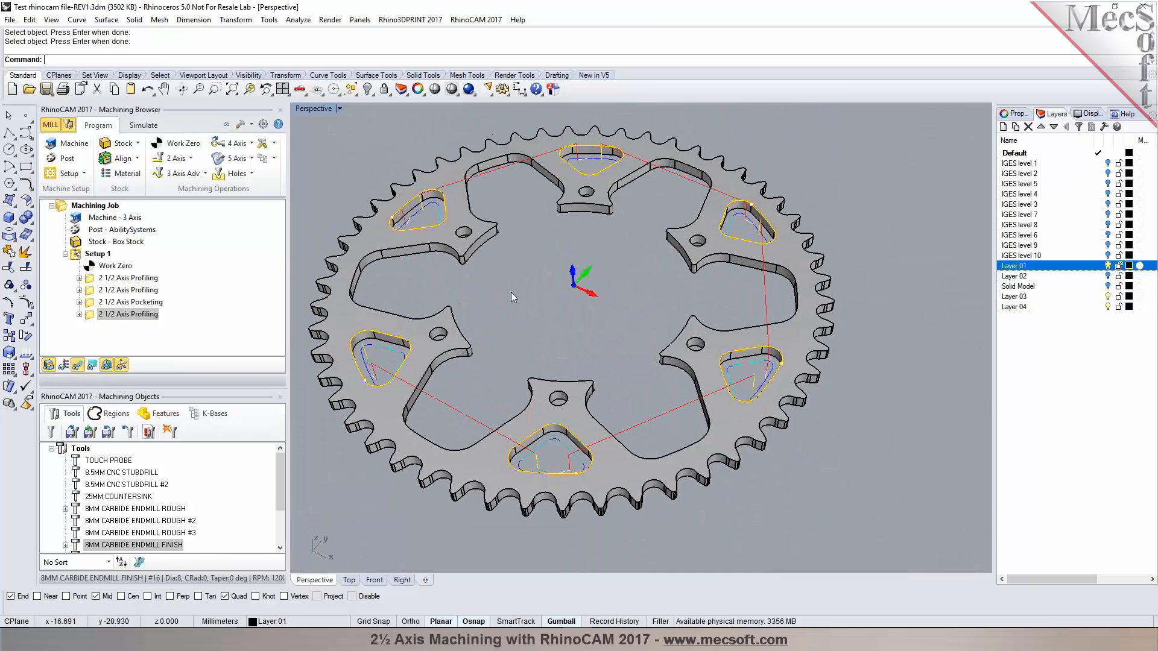
- Simulate the finishing profile cut and inspect the machined cutouts against the sprocket model
left_click(144, 124)
left_click(140, 159)
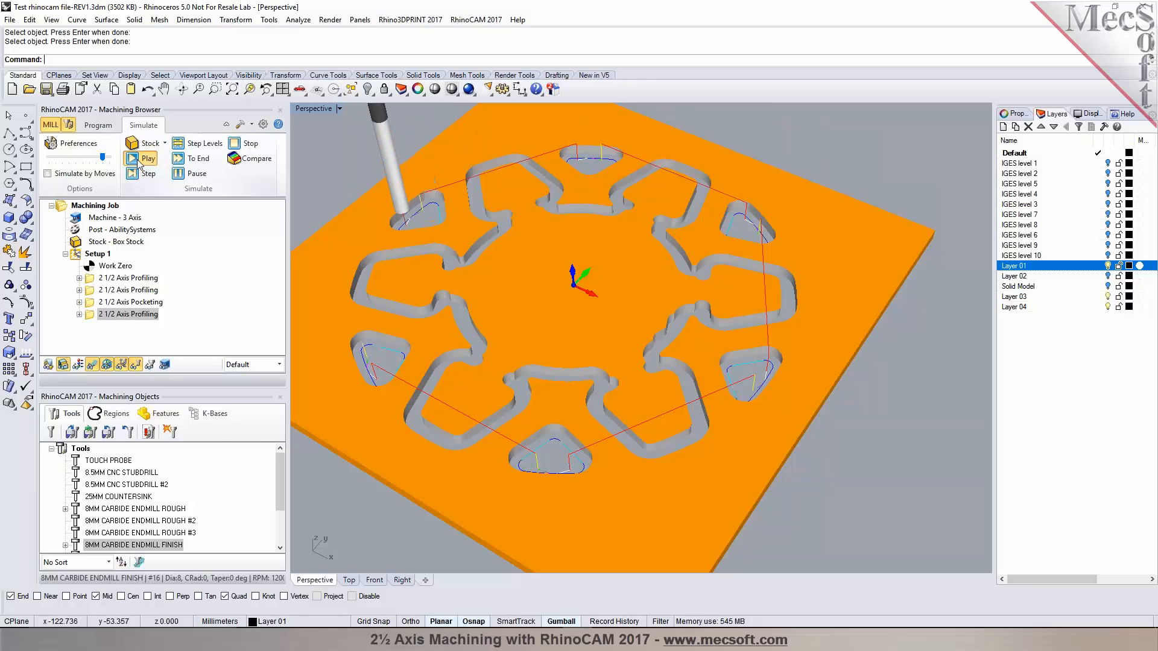
scroll(548, 291, "down", 2)
right_click_drag(548, 303, 543, 277)
scroll(410, 259, "up", 3)
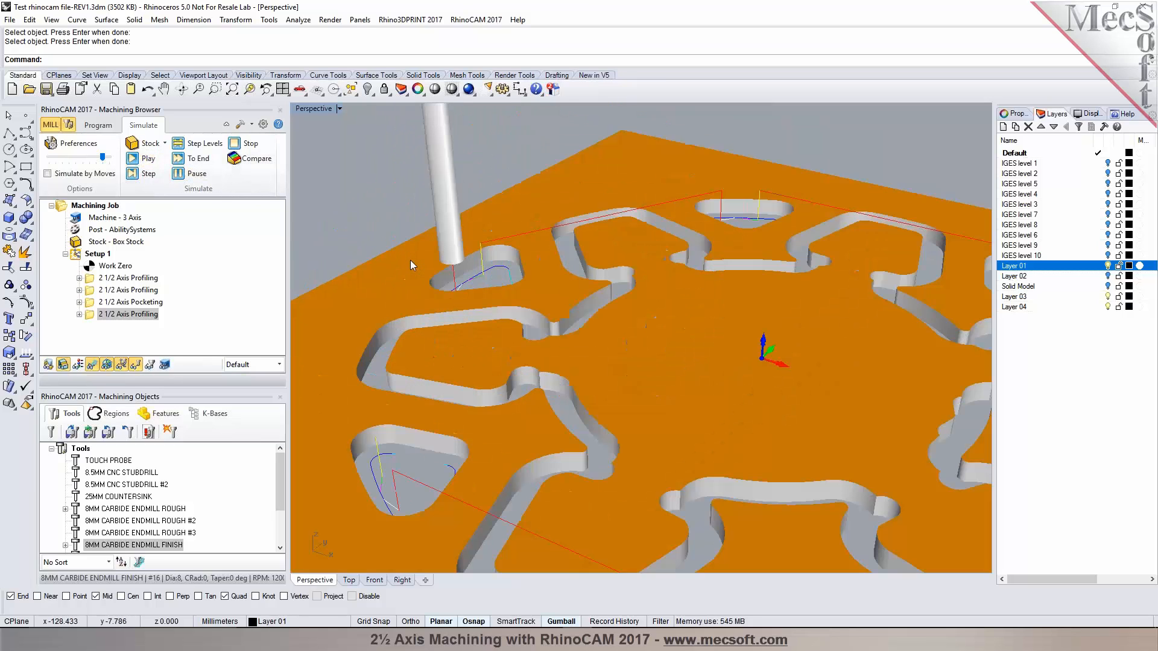
left_click(98, 125)
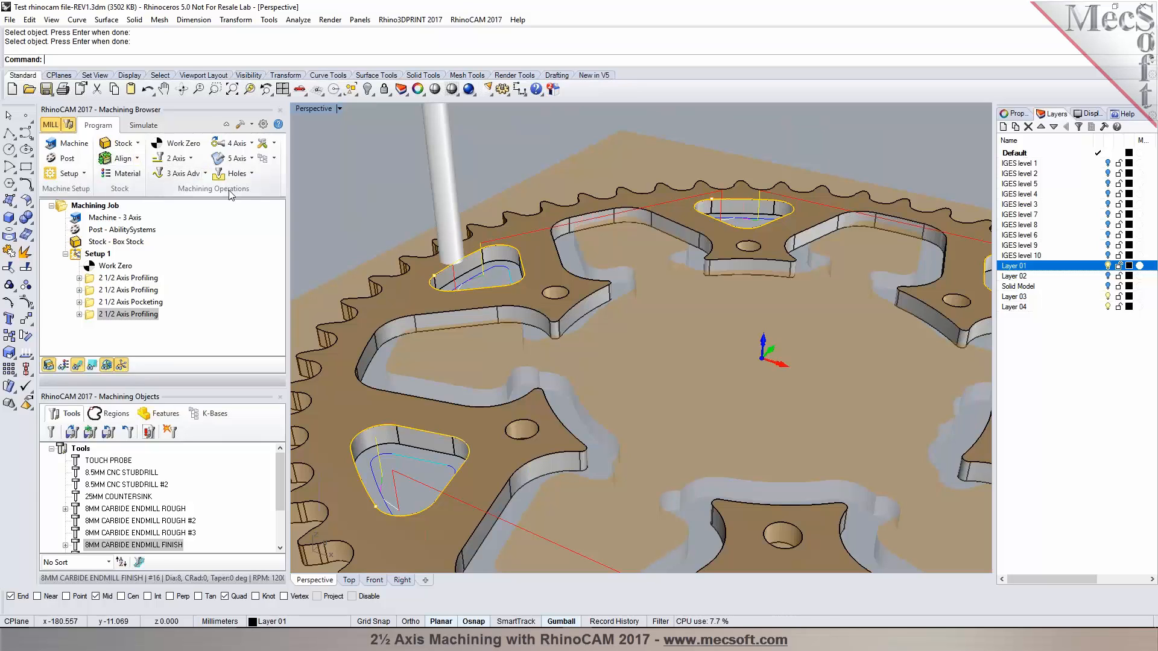
scroll(647, 259, "down", 2)
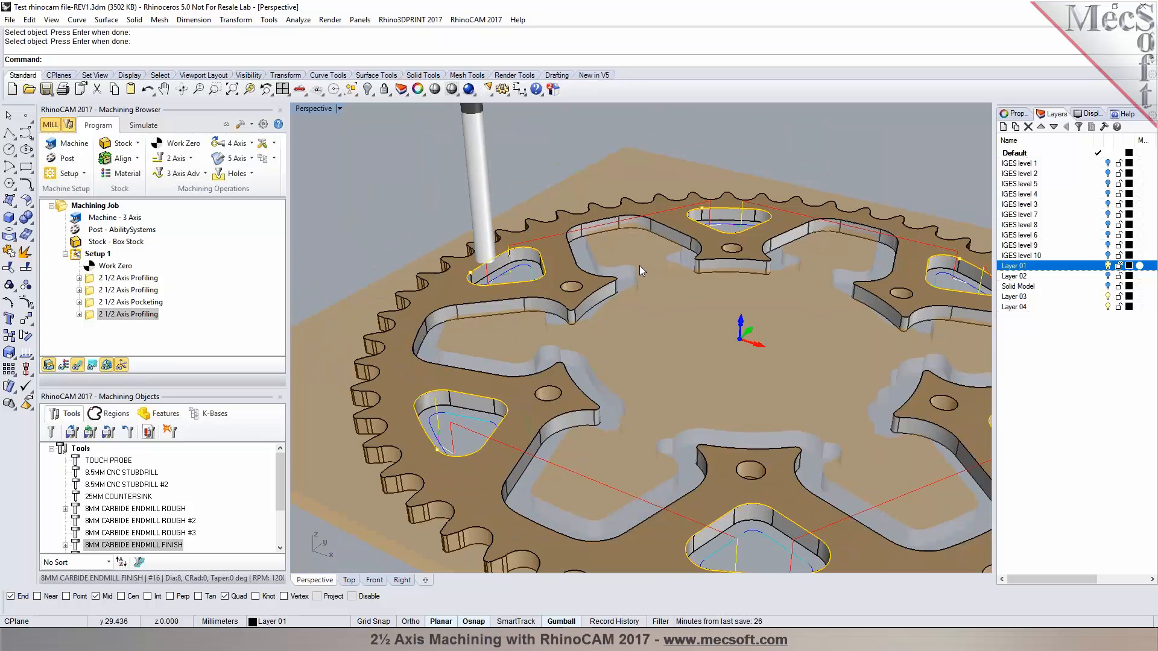
- Reopen the finishing profiling operation and set its cutter compensation to AUTO/ON
double_click(89, 316)
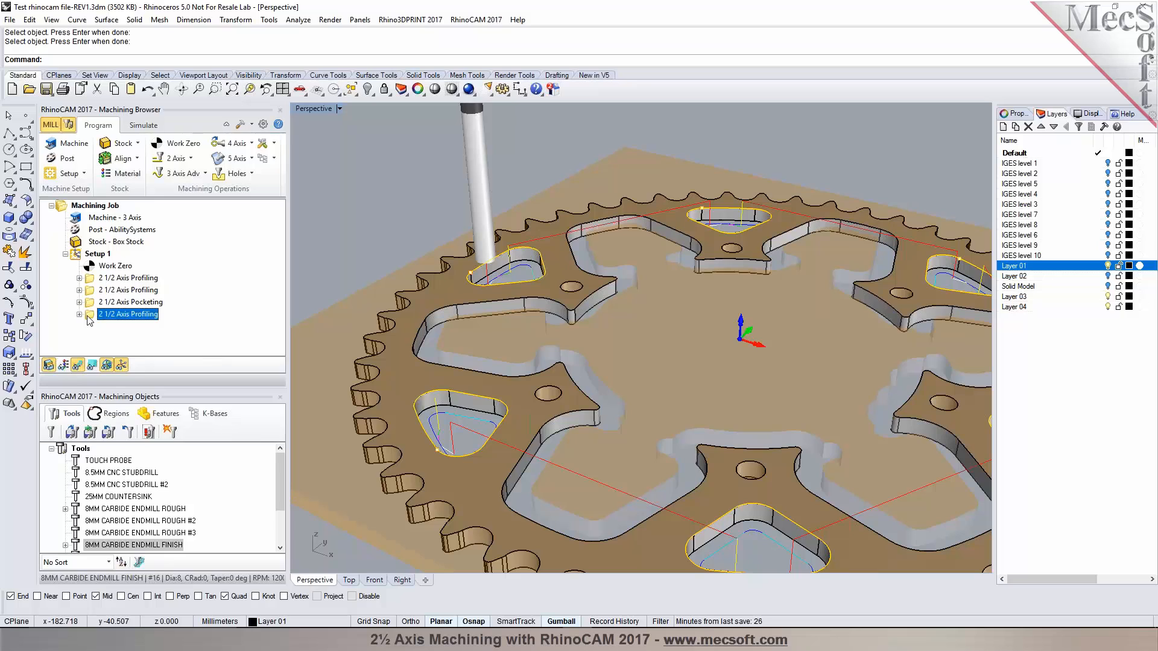
left_click(76, 154)
left_click(170, 221)
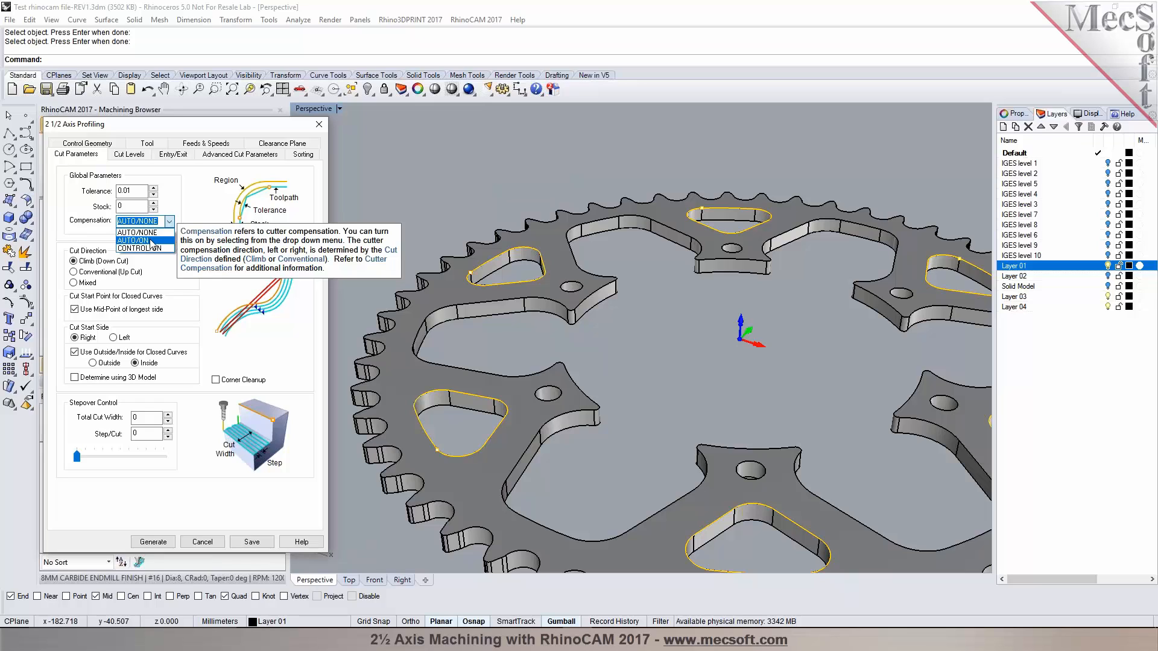
left_click(152, 240)
- Check the finishing tool's diameter, set the stock to -4 and regenerate the toolpath
left_click(160, 144)
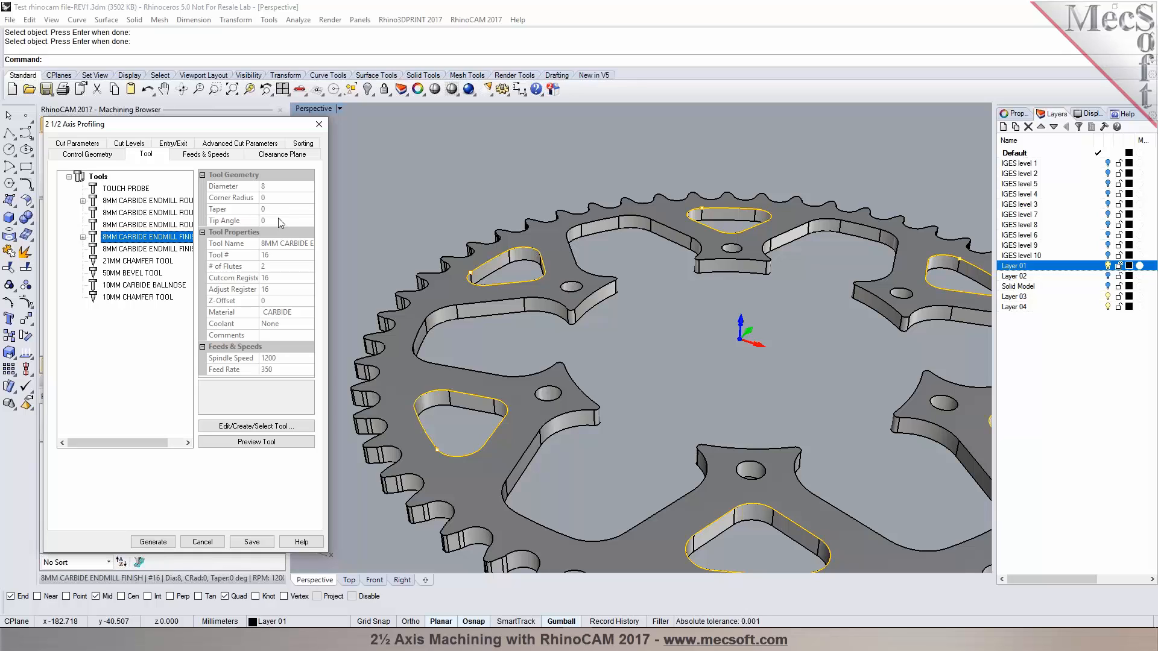
left_click(92, 145)
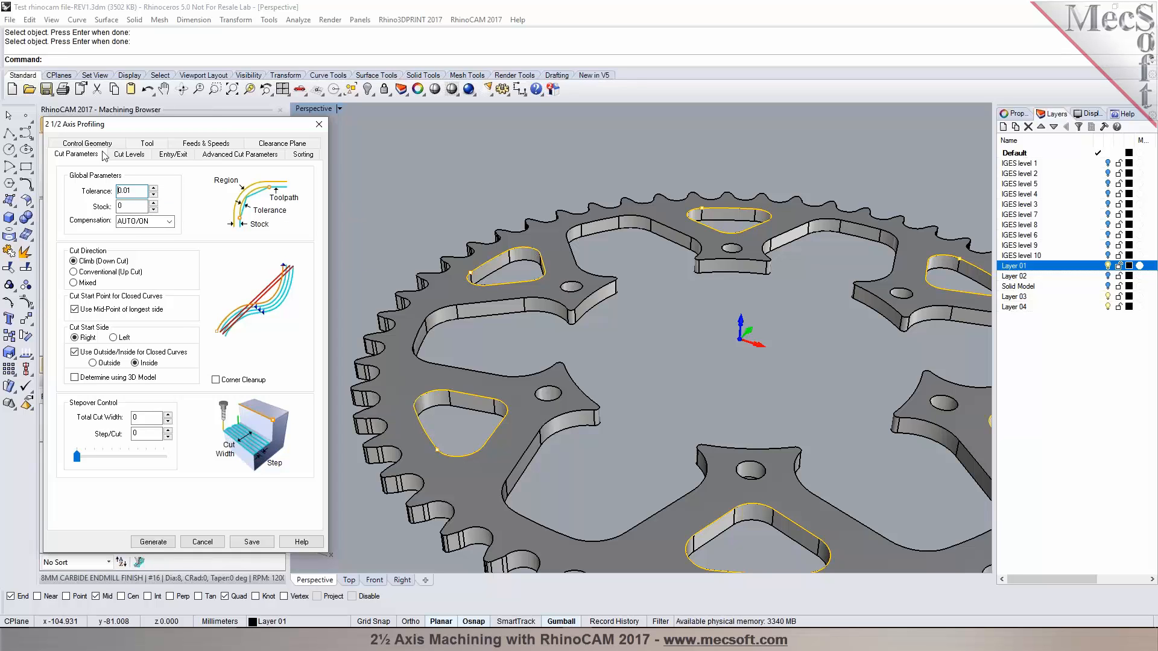
left_click(124, 206)
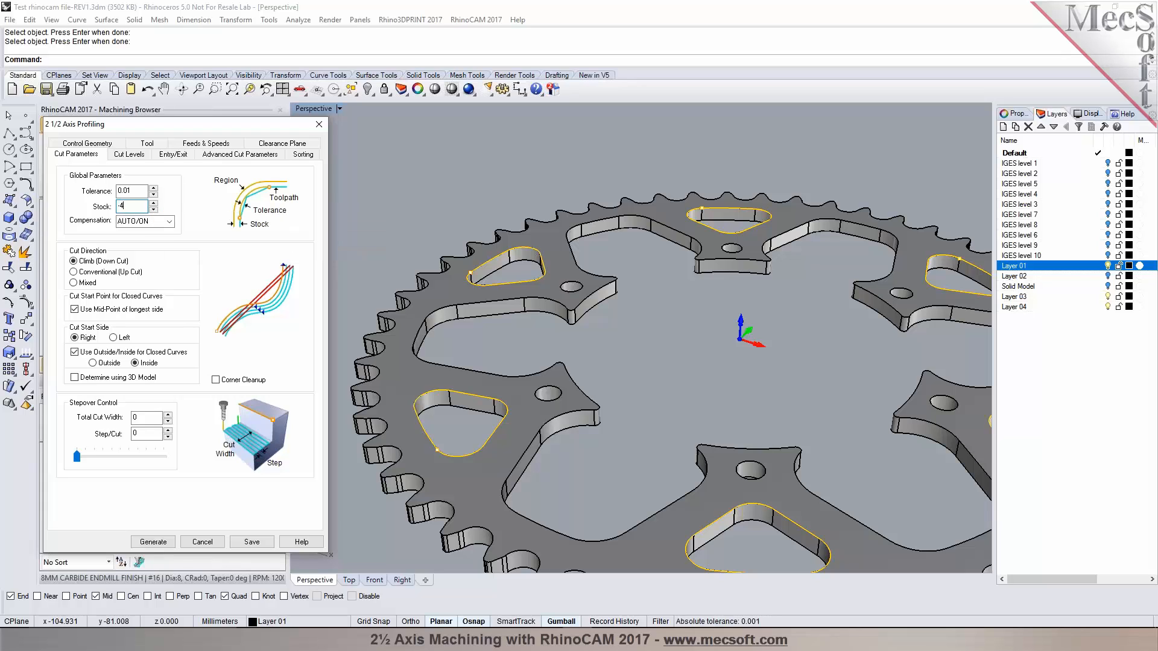
left_click(153, 542)
- Examine the regenerated toolpath against the edges of one triangular cutout in the perspective view
scroll(439, 428, "up", 5)
scroll(439, 424, "up", 2)
right_click_drag(439, 424, 420, 469)
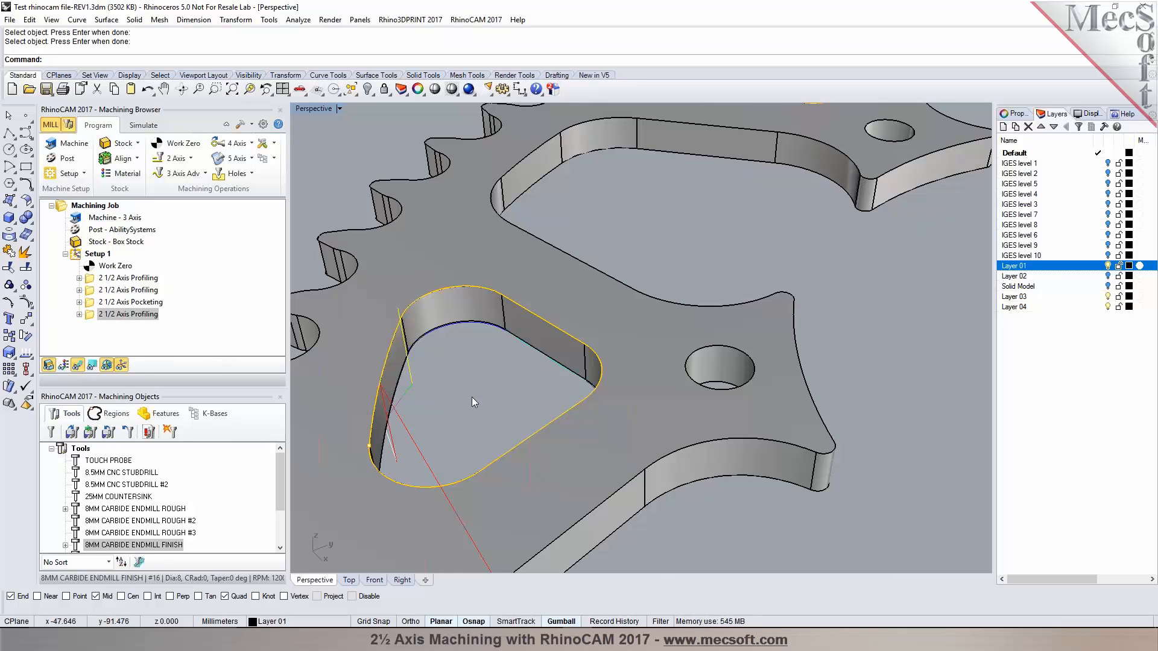
scroll(472, 397, "down", 2)
right_click_drag(472, 443, 507, 455)
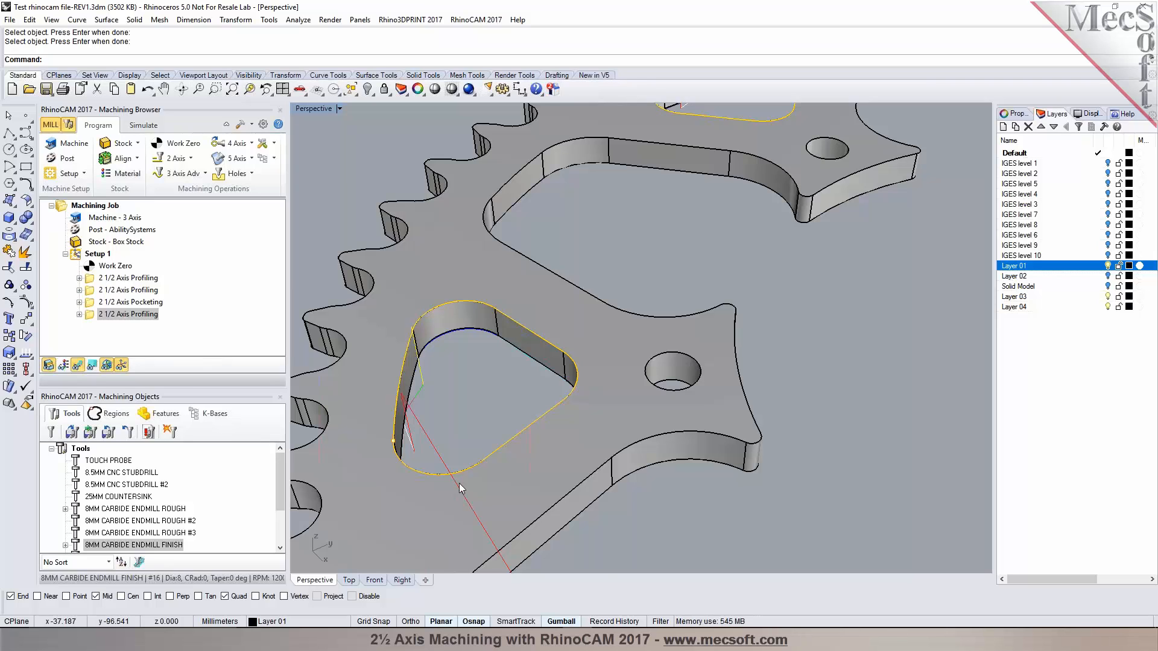
- Inspect the compensated toolpath along a cutout outline in the top view with wireframe display
left_click(349, 580)
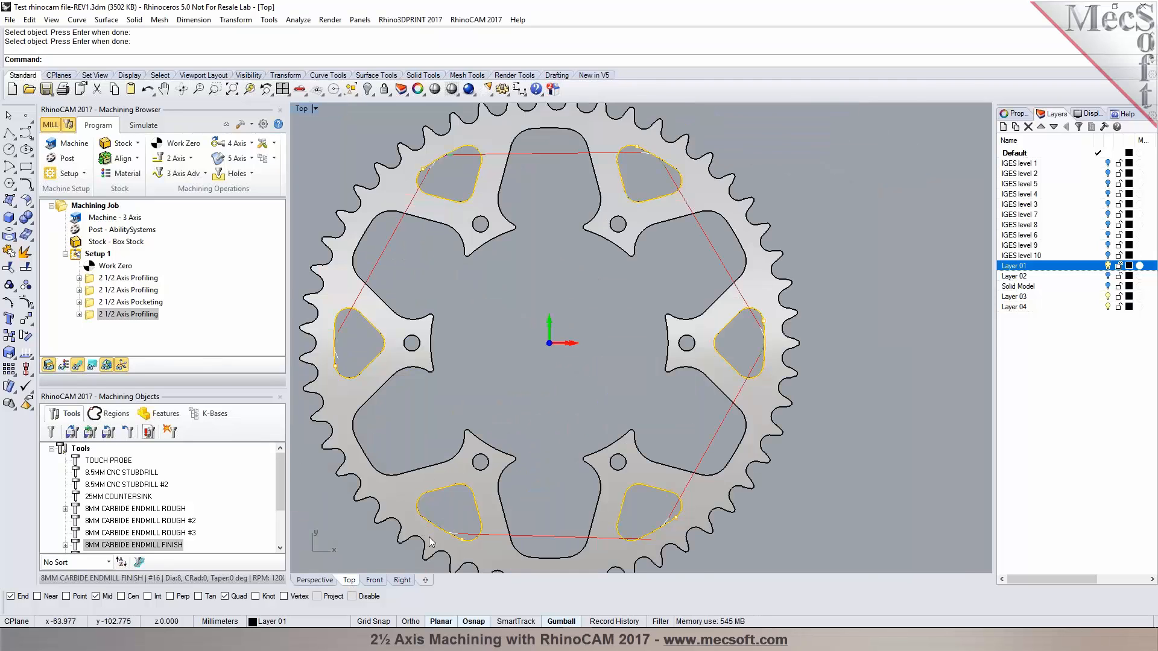
scroll(437, 533, "up", 5)
scroll(466, 462, "down", 3)
scroll(469, 480, "up", 1)
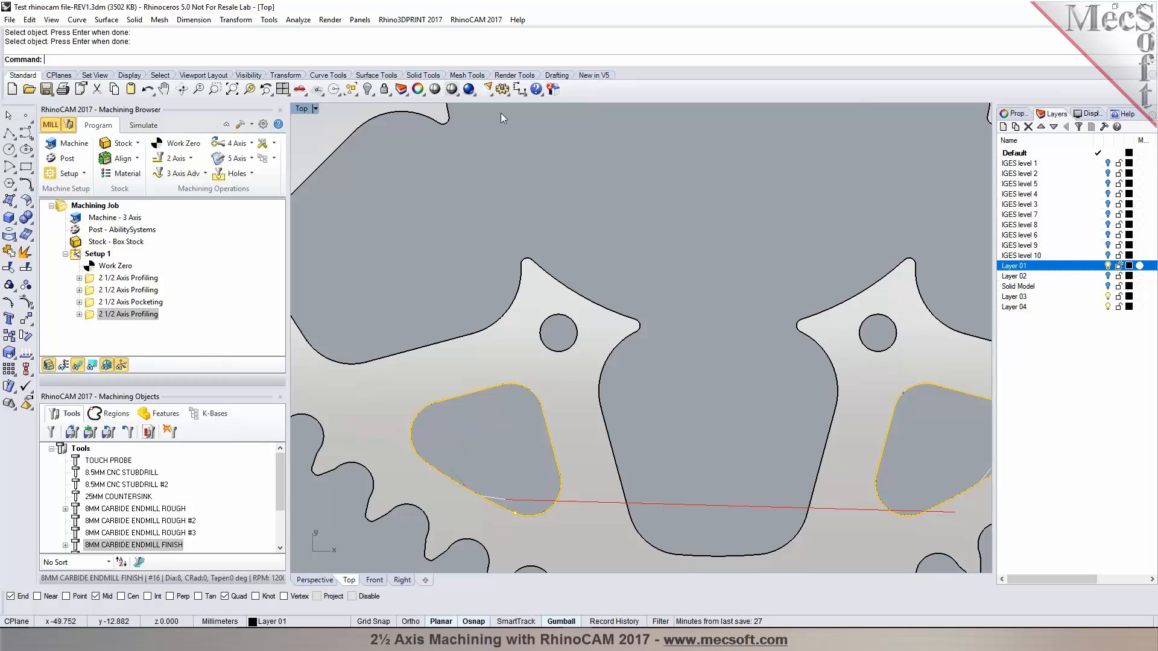
right_click(450, 90)
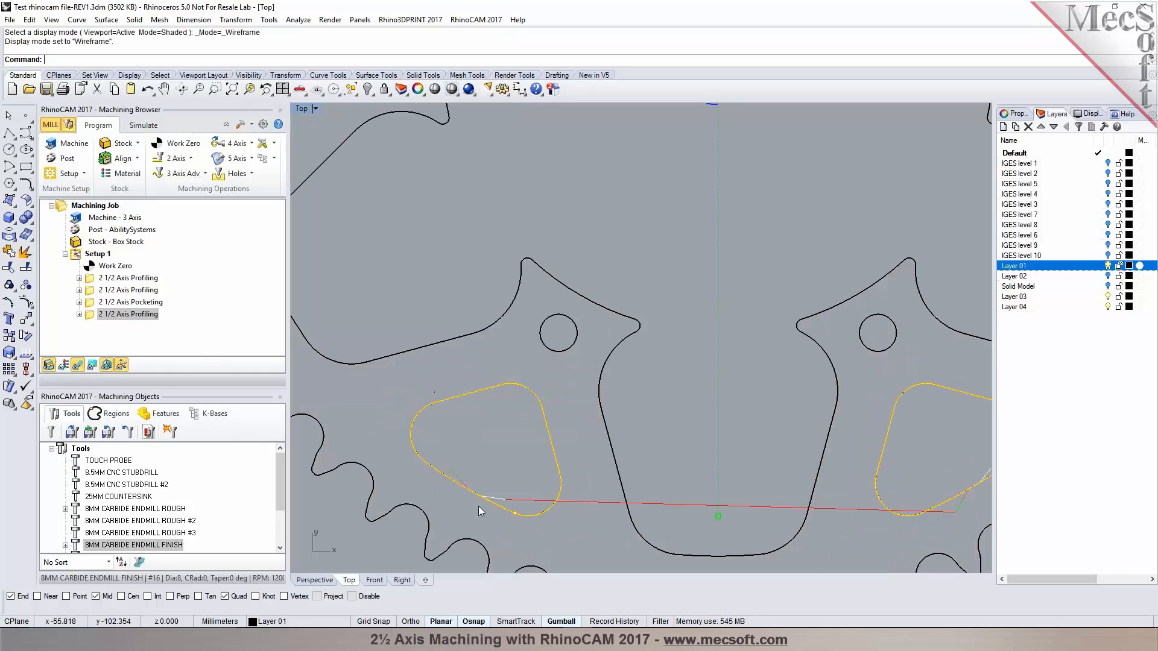
- Review the finishing operation's stock, compensation and tool diameter settings and close it without changes
double_click(106, 315)
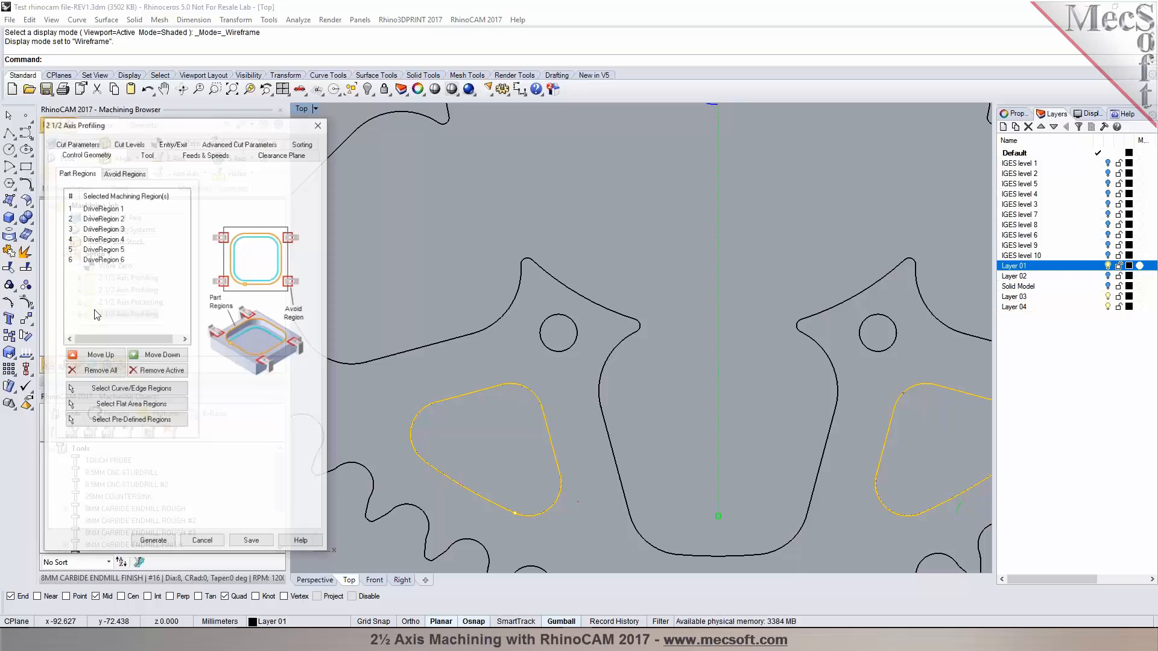
left_click(88, 146)
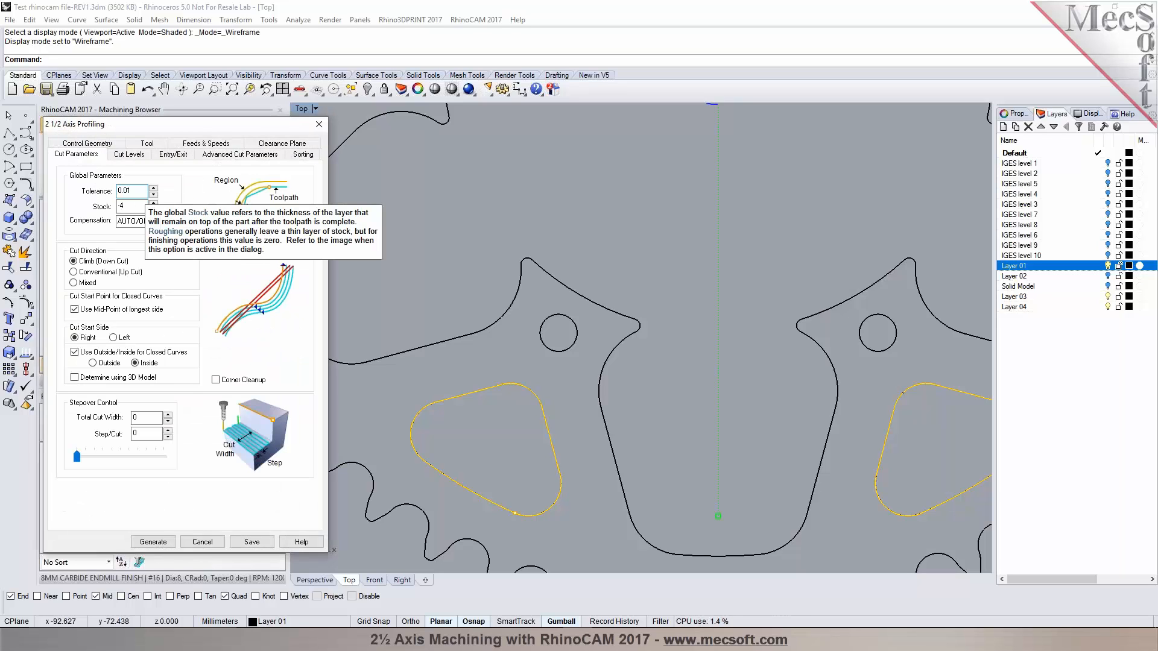
left_click(140, 146)
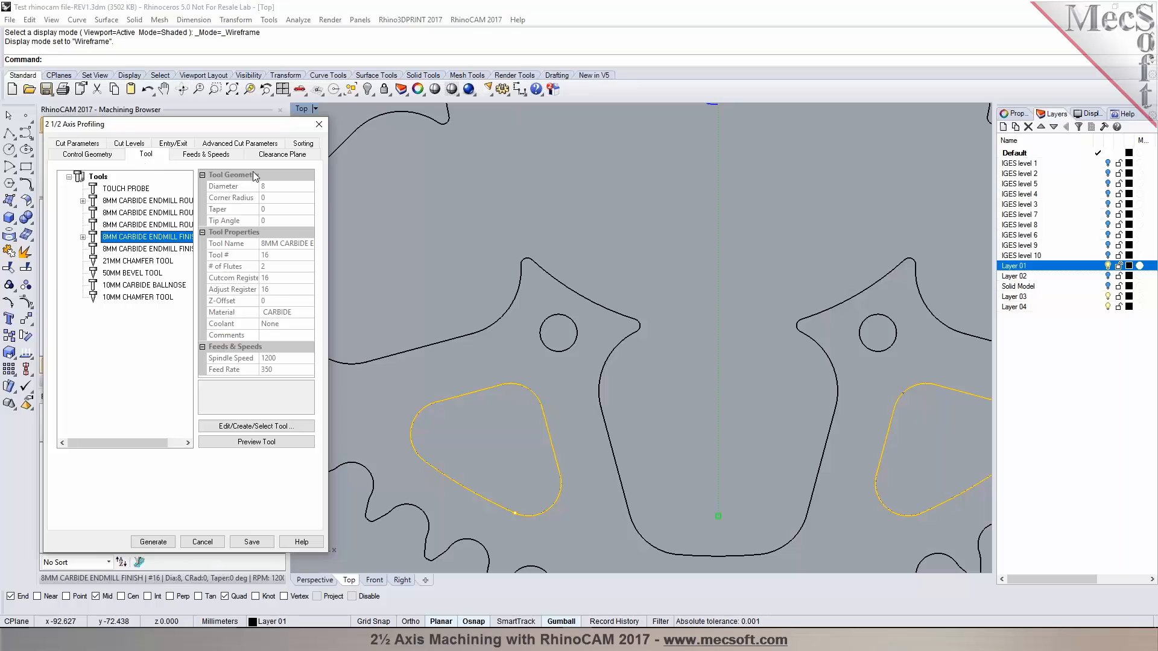
left_click(66, 143)
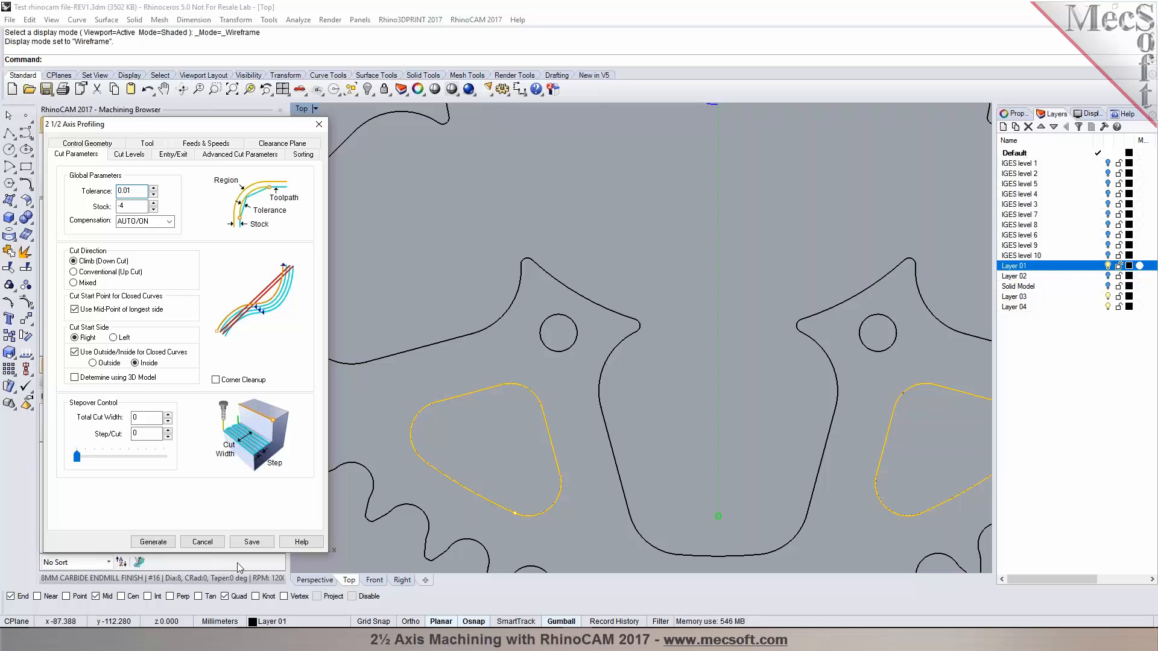
left_click(203, 543)
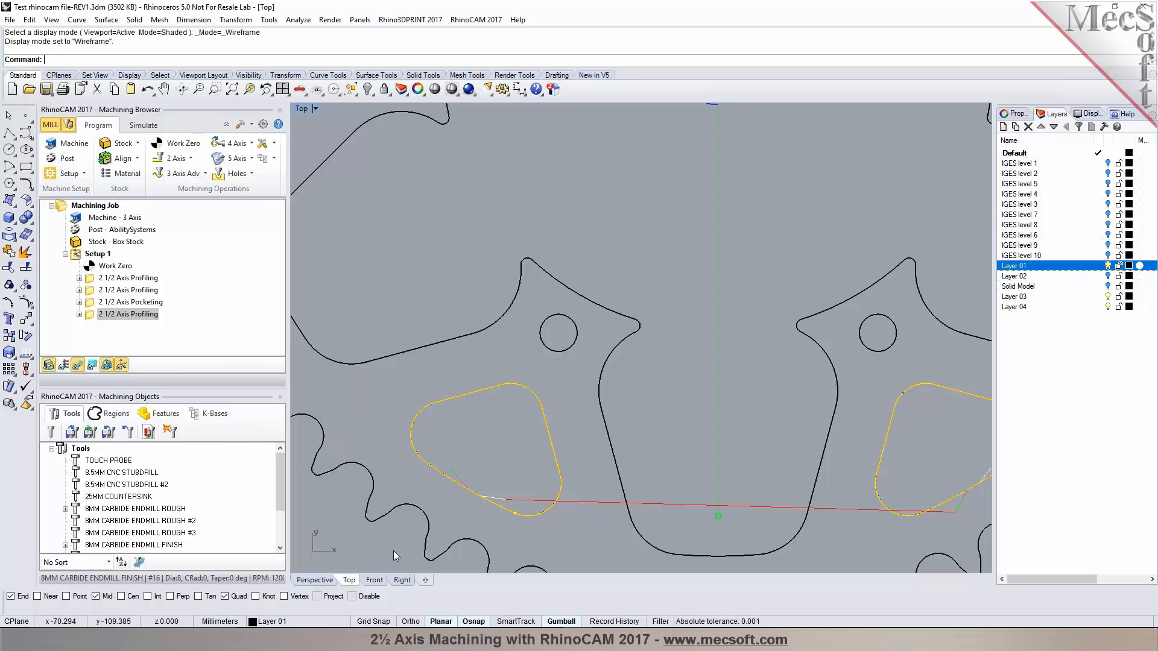
- Set the cutout finishing operation's stock to 0 and regenerate its toolpath, back in the perspective view
left_click(325, 580)
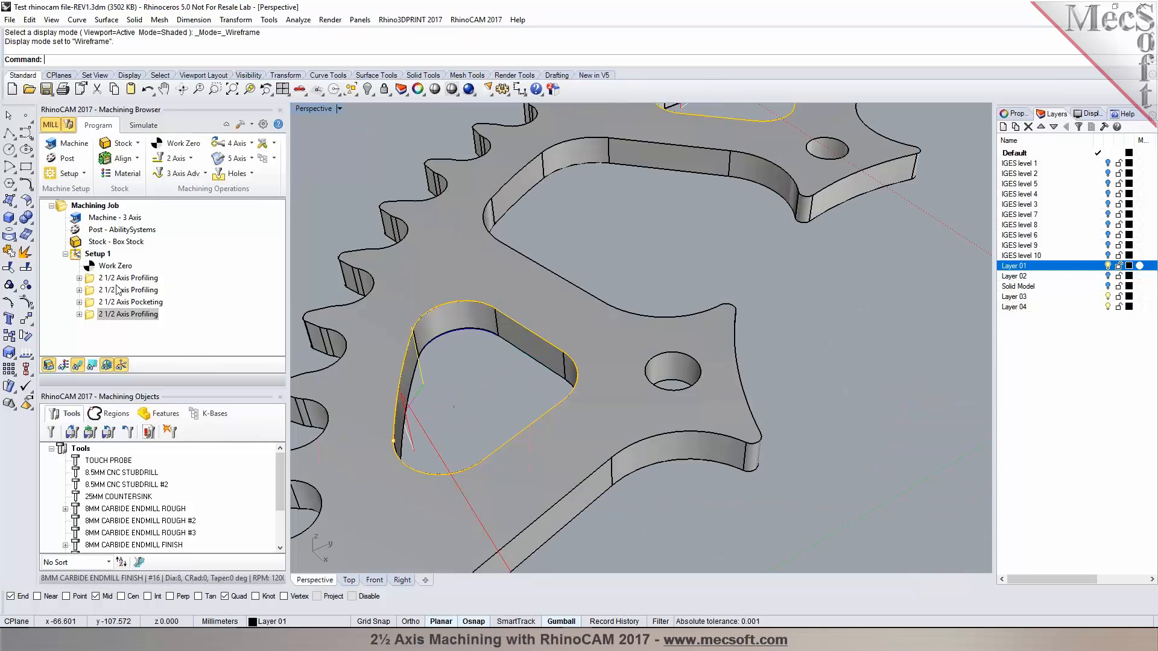
double_click(90, 314)
left_click(97, 144)
double_click(121, 206)
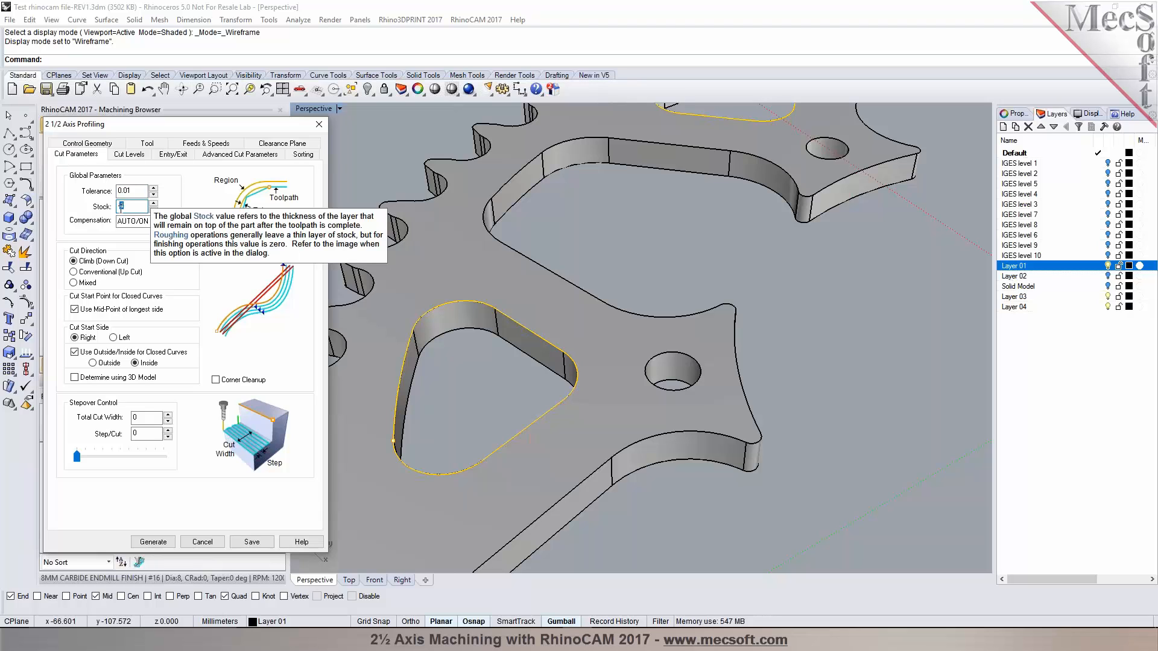
double_click(124, 207)
key("Return")
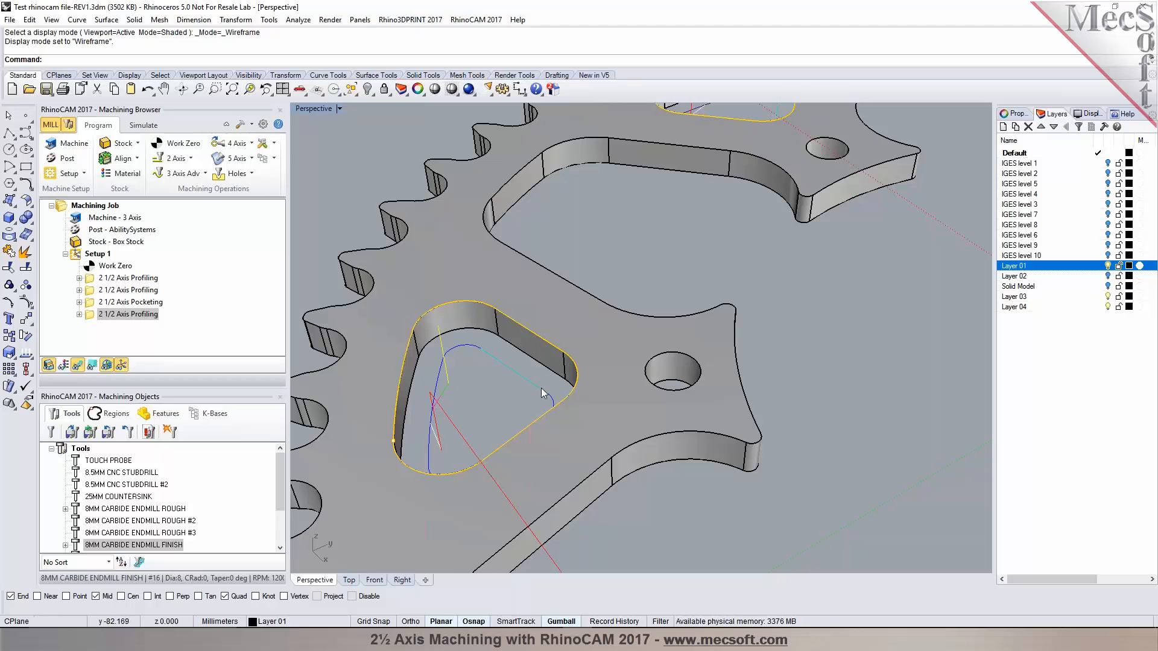
- Simulate the zero-stock finishing pass and compare the cut stock with the sprocket model around the triangular cutouts
left_click(143, 125)
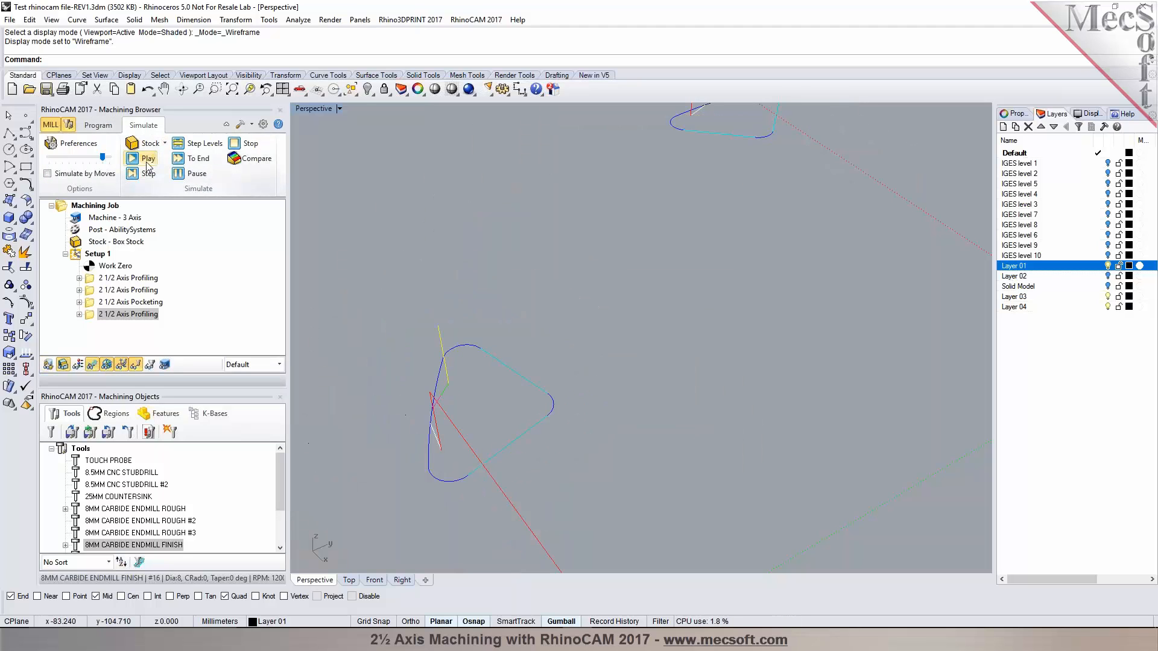
left_click(147, 158)
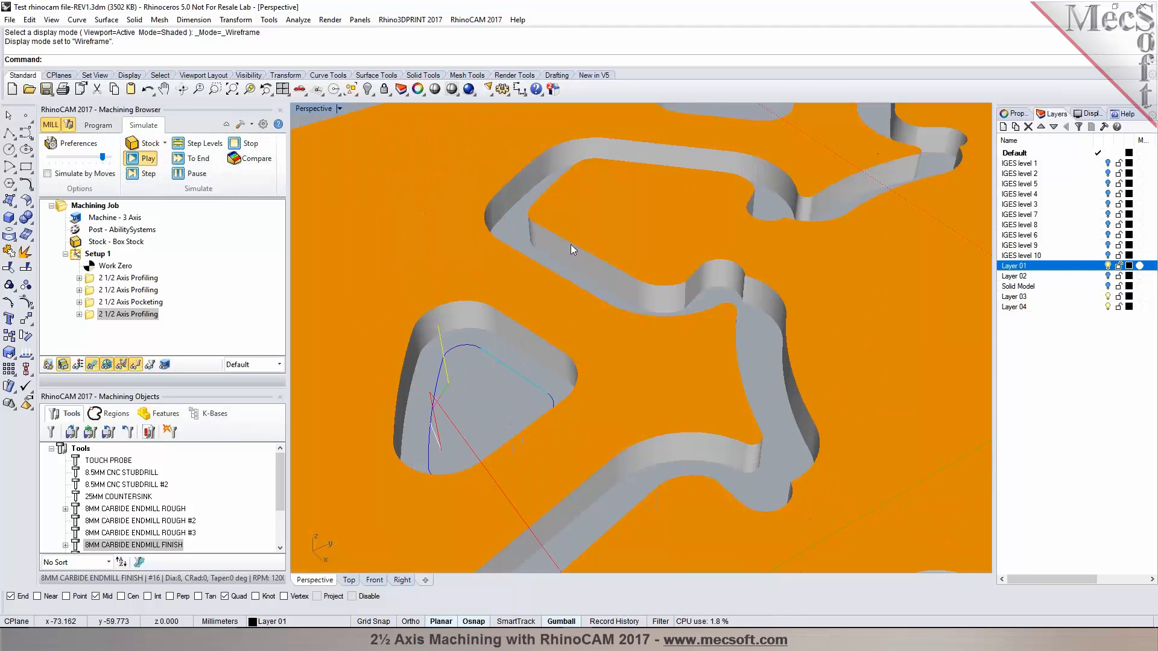
scroll(482, 284, "down", 10)
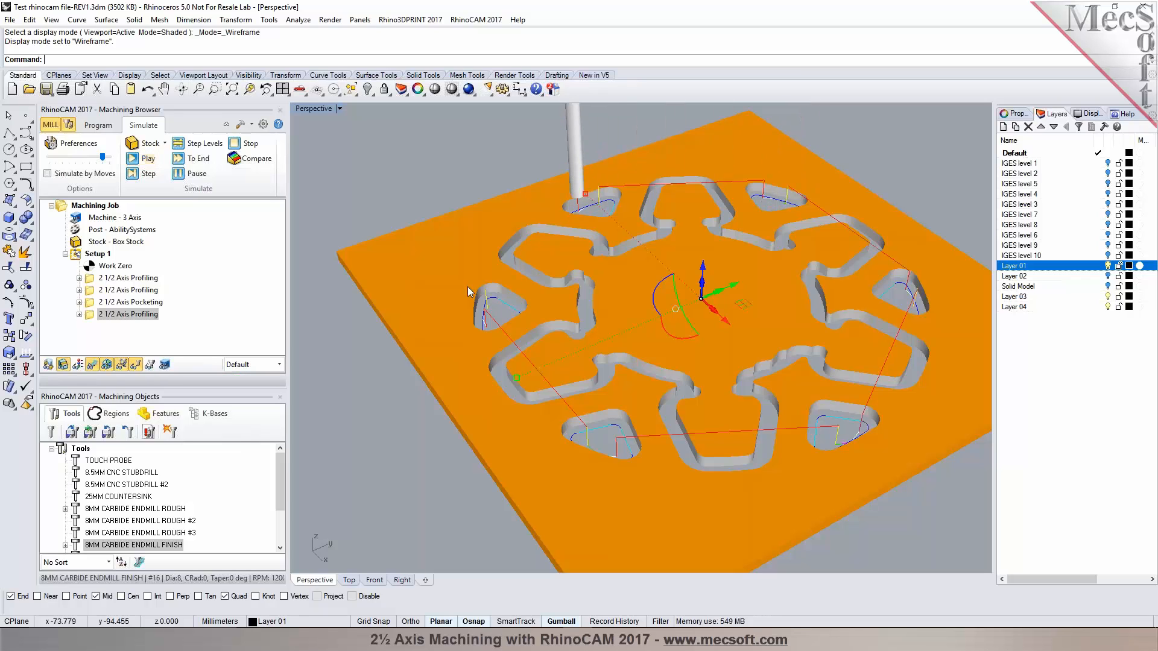
left_click(359, 444)
right_click_drag(358, 444, 421, 440)
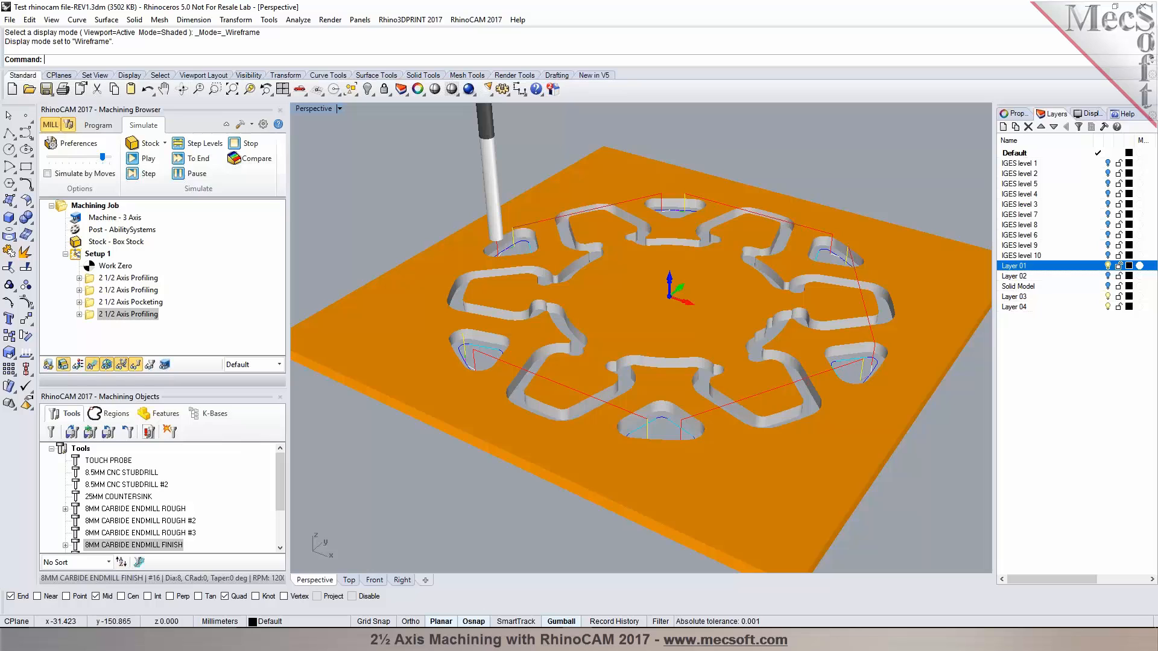
left_click(98, 126)
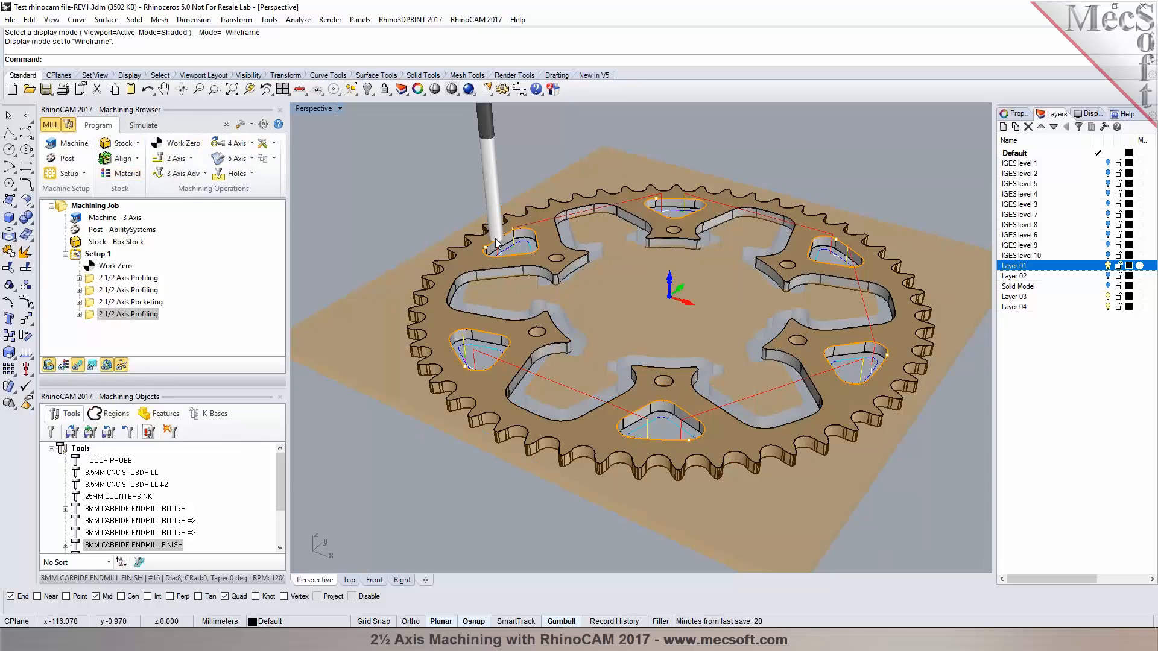
scroll(496, 243, "up", 3)
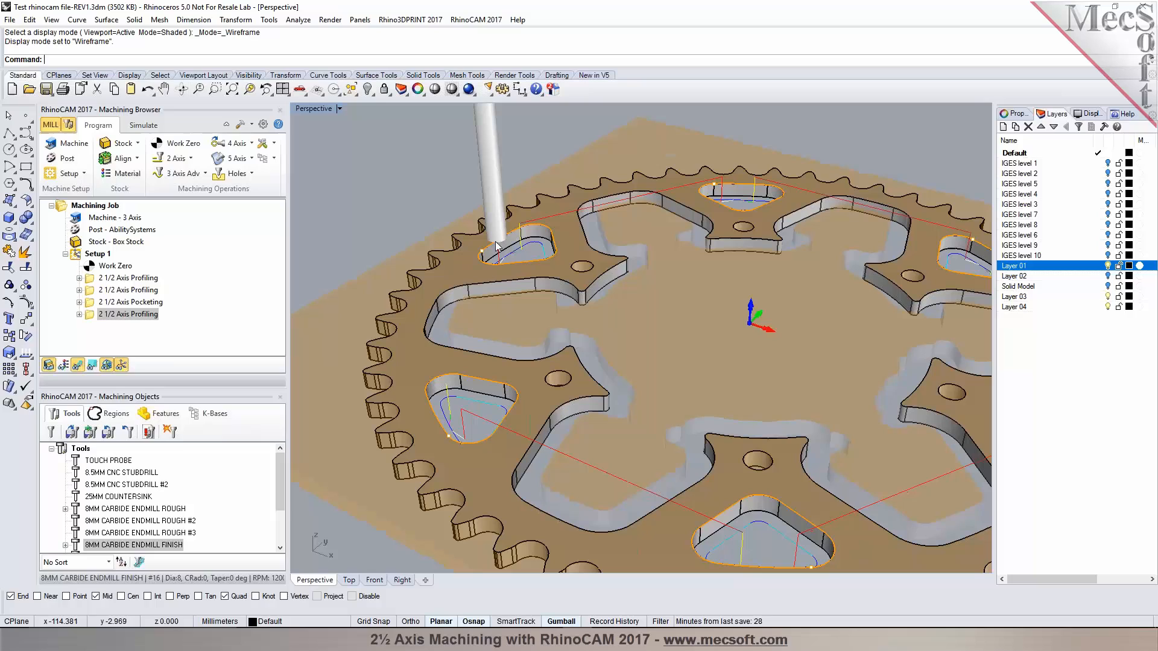
right_click(139, 315)
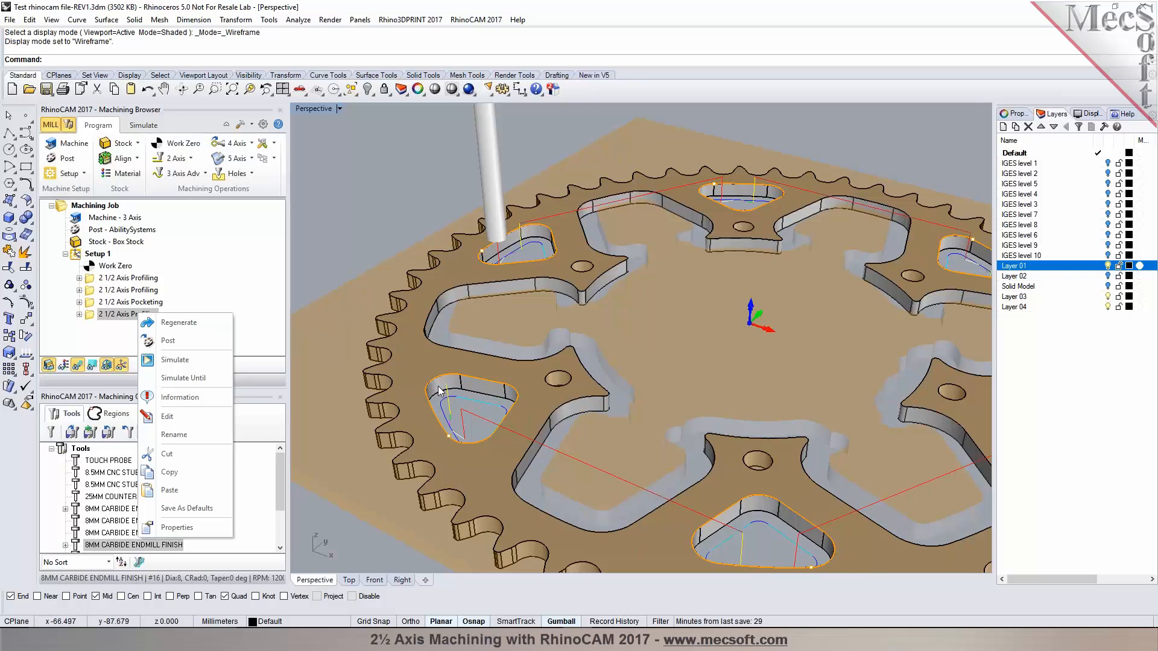
left_click(372, 233)
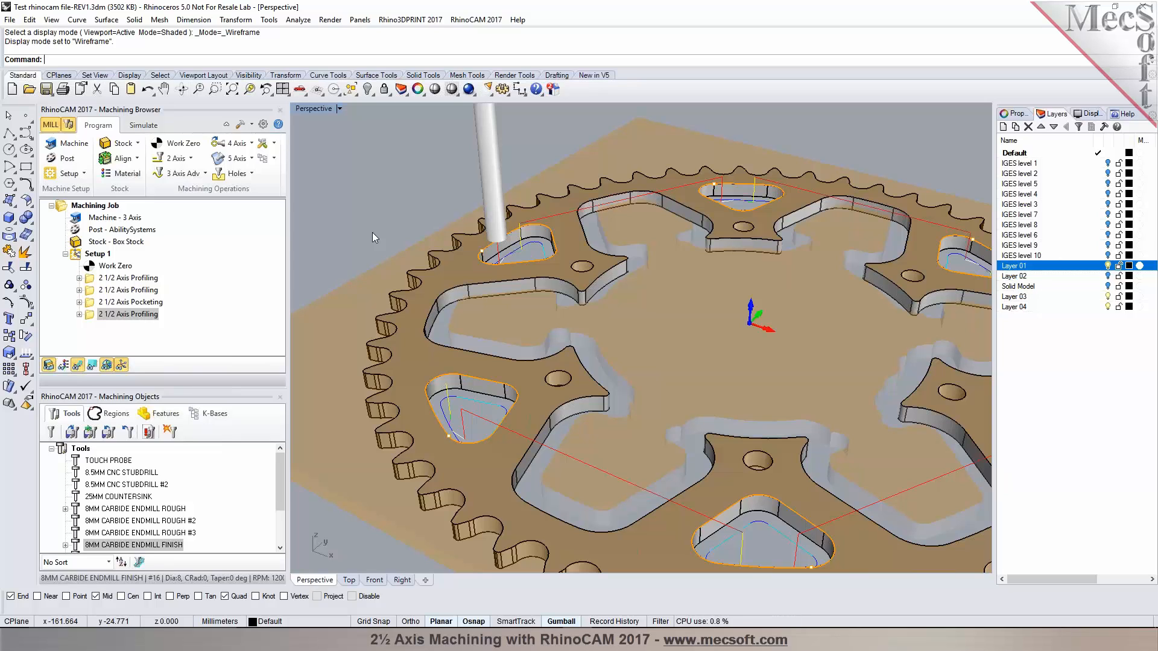
- Set the cutout finishing operation's stock to -4 and regenerate the toolpath
left_click(90, 316)
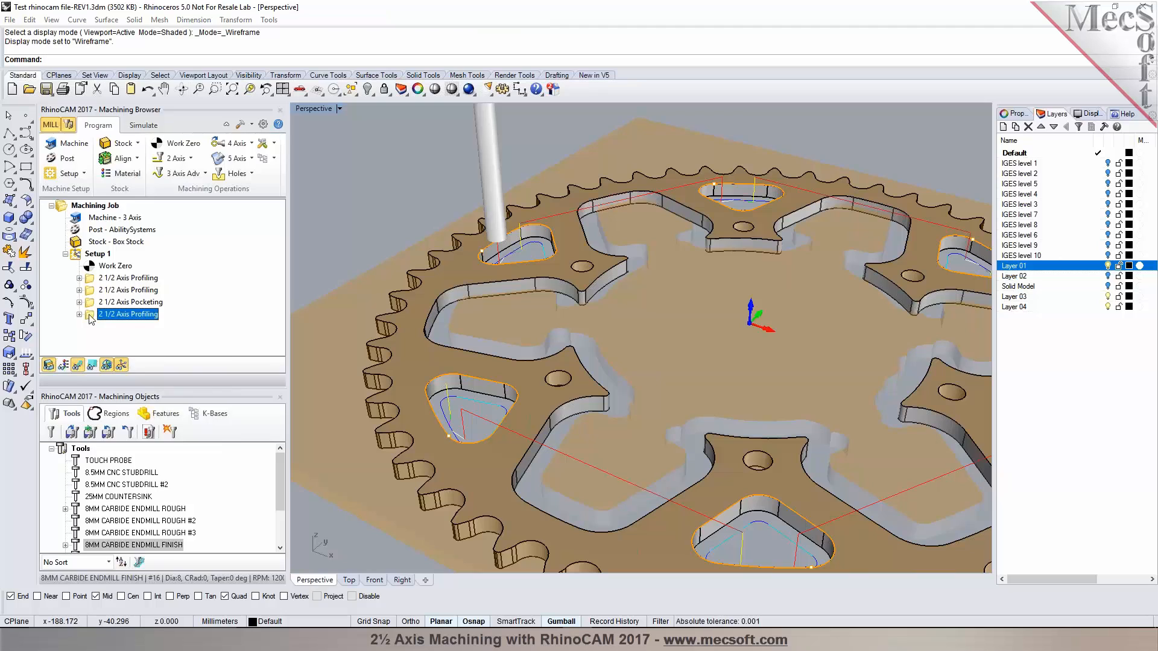
double_click(91, 316)
left_click(101, 145)
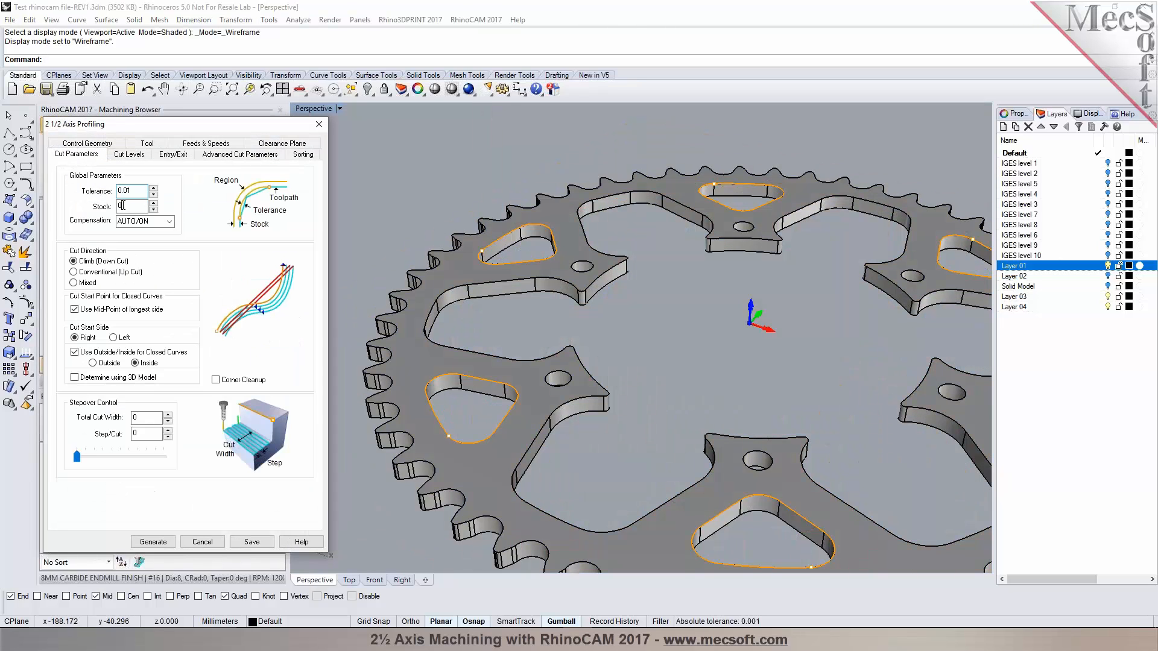
type("-4")
left_click(173, 540)
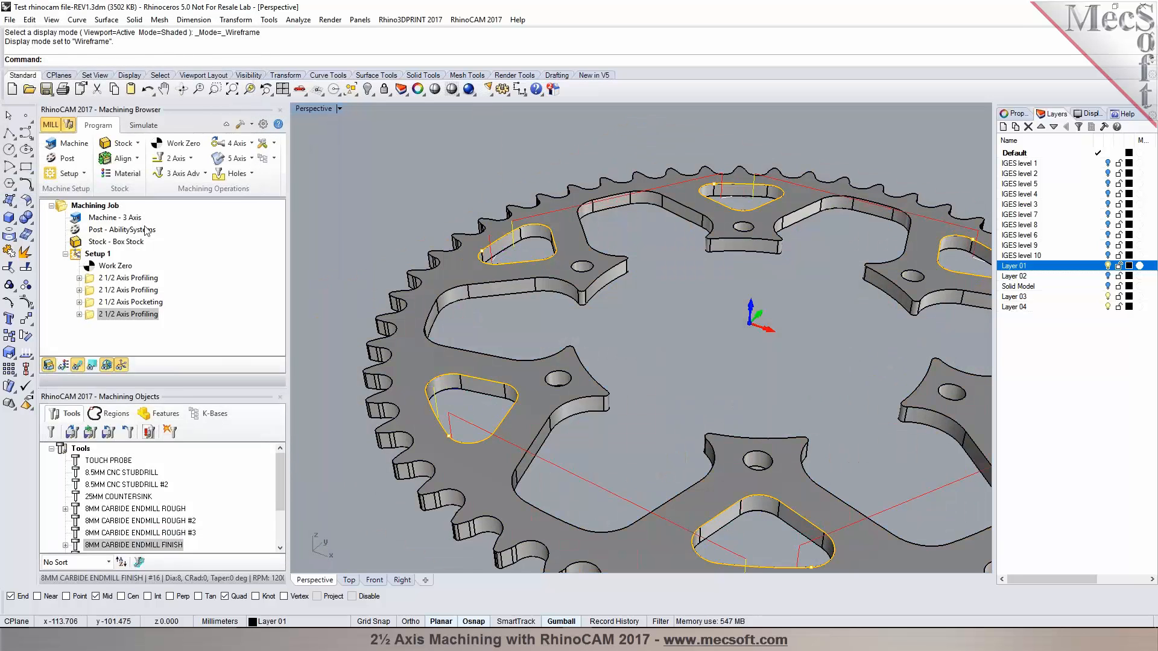
- Simulate the finishing pass with -4 stock and examine the material removed around the triangular cutouts
left_click(136, 126)
left_click(133, 158)
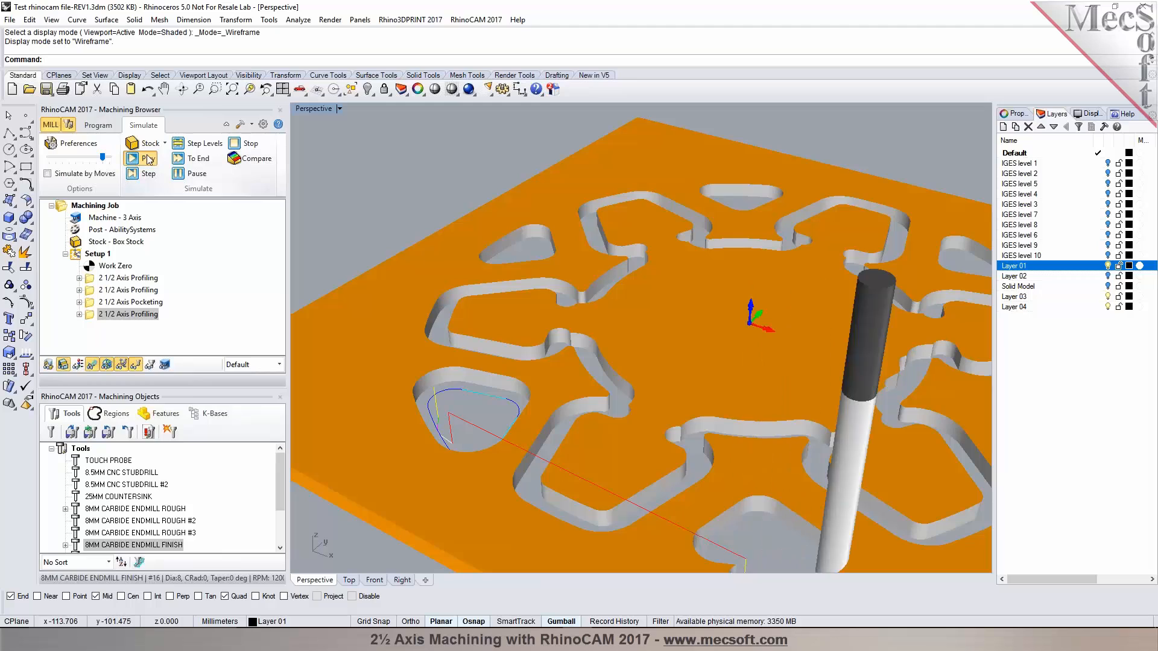
scroll(341, 162, "down", 2)
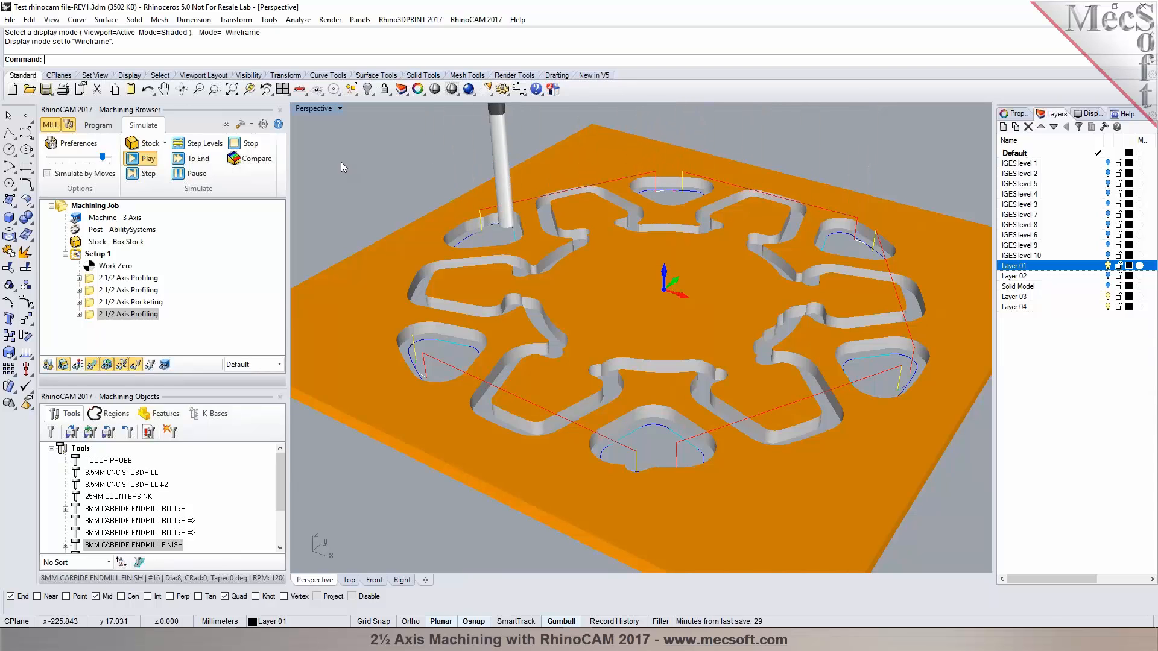
- Change the cutout finishing operation's stock back to 0 and regenerate its toolpath
left_click(98, 124)
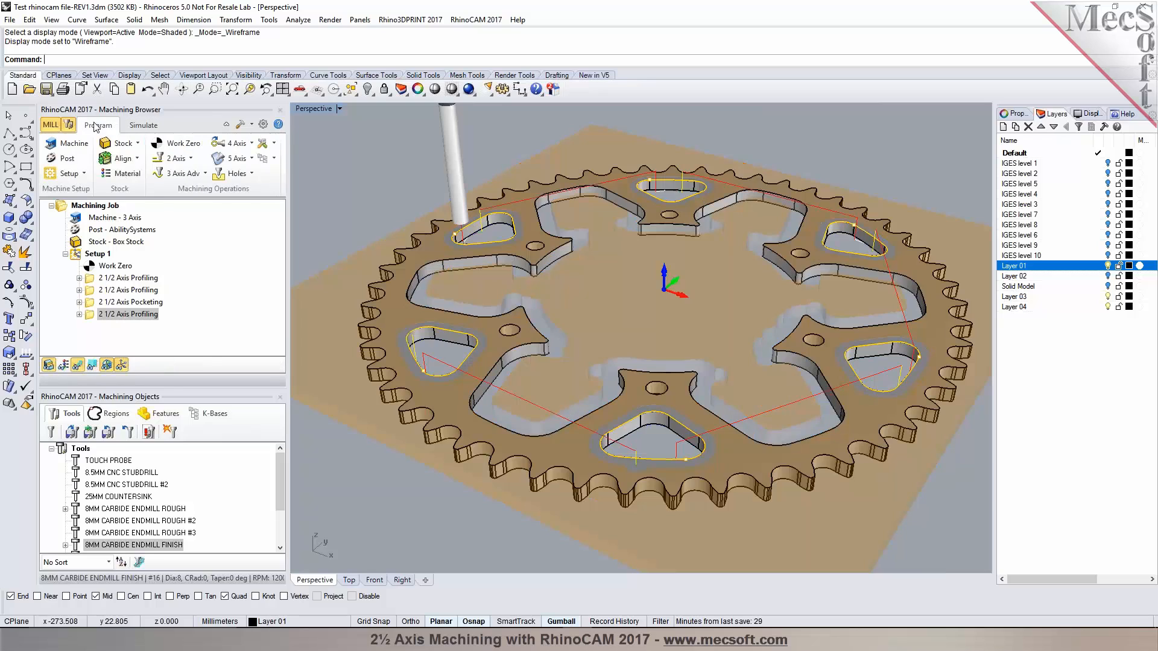
double_click(111, 314)
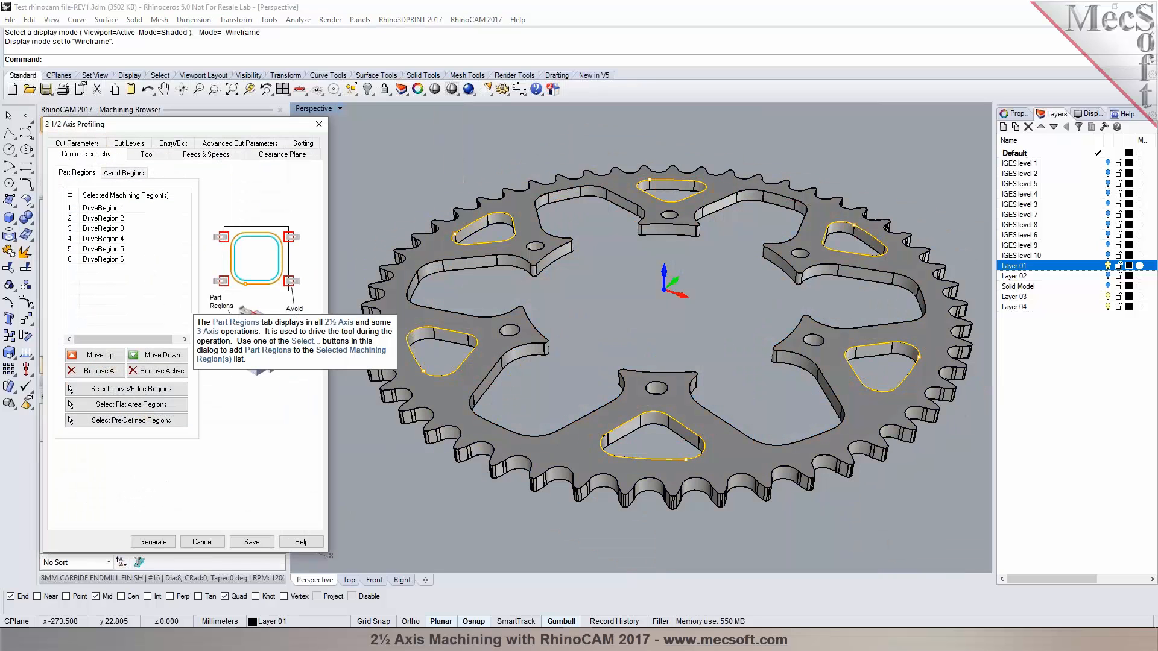
left_click(77, 143)
double_click(126, 205)
type("0")
key("Return")
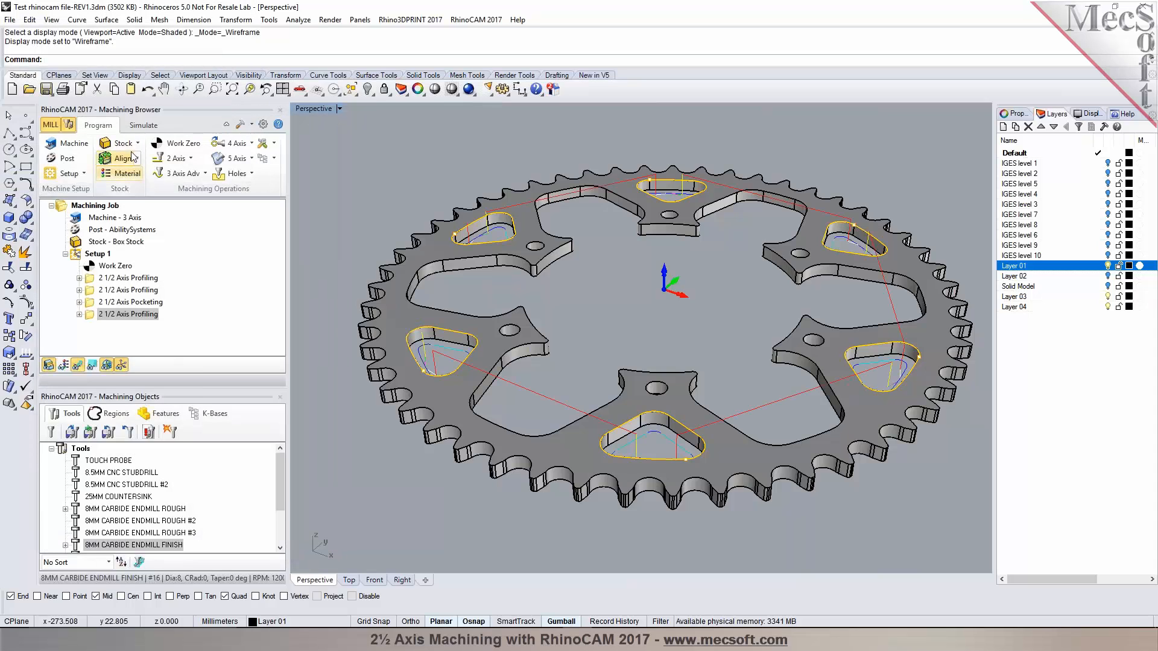
- Run the simulation of the restored cutout finishing operation through to its end
left_click(143, 125)
left_click(133, 159)
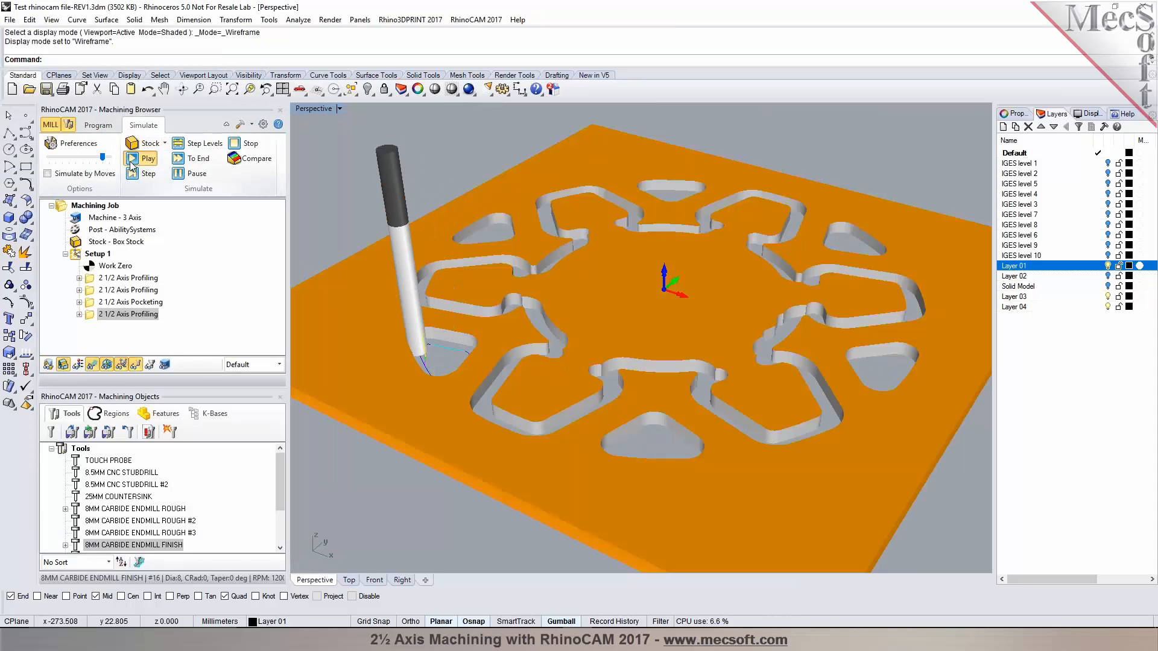
left_click(184, 159)
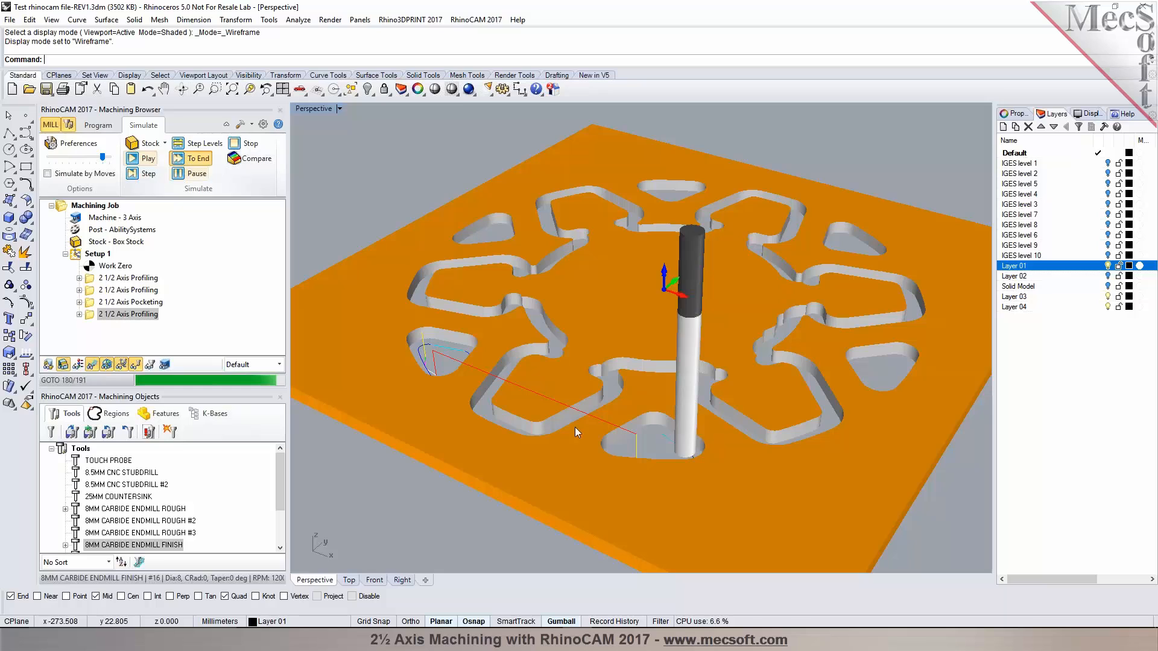
- Copy the profiling operation for the large central opening and paste it after the cutout finishing operation
left_click(90, 126)
left_click(128, 289)
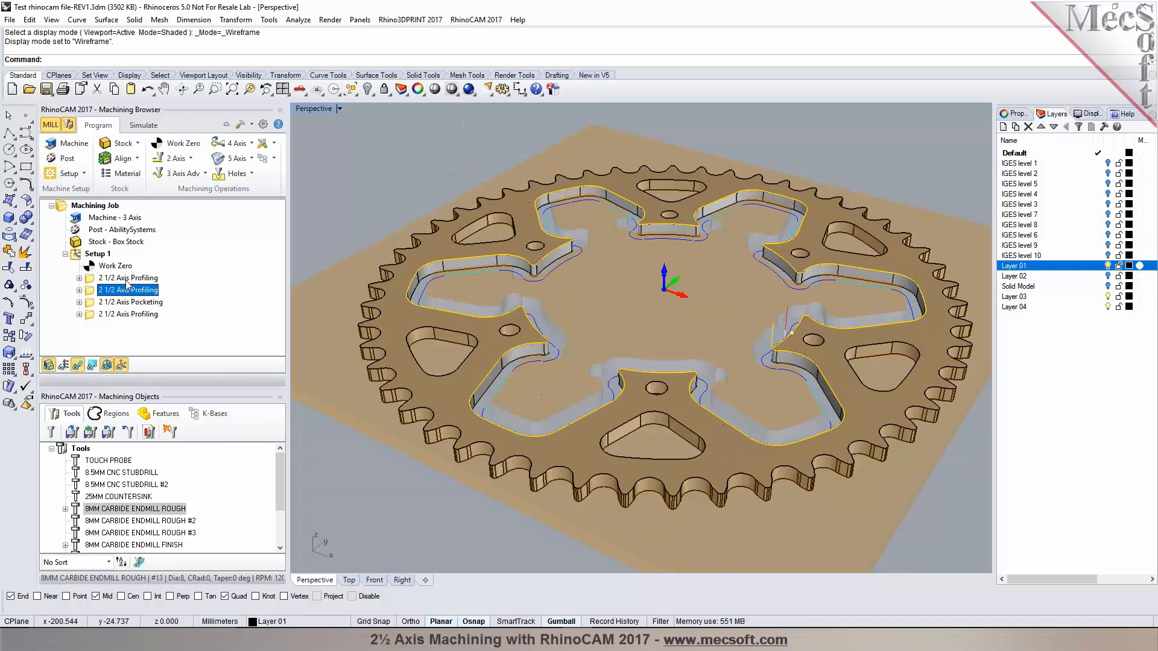
right_click(126, 285)
left_click(138, 444)
left_click(112, 313)
right_click(112, 315)
left_click(175, 499)
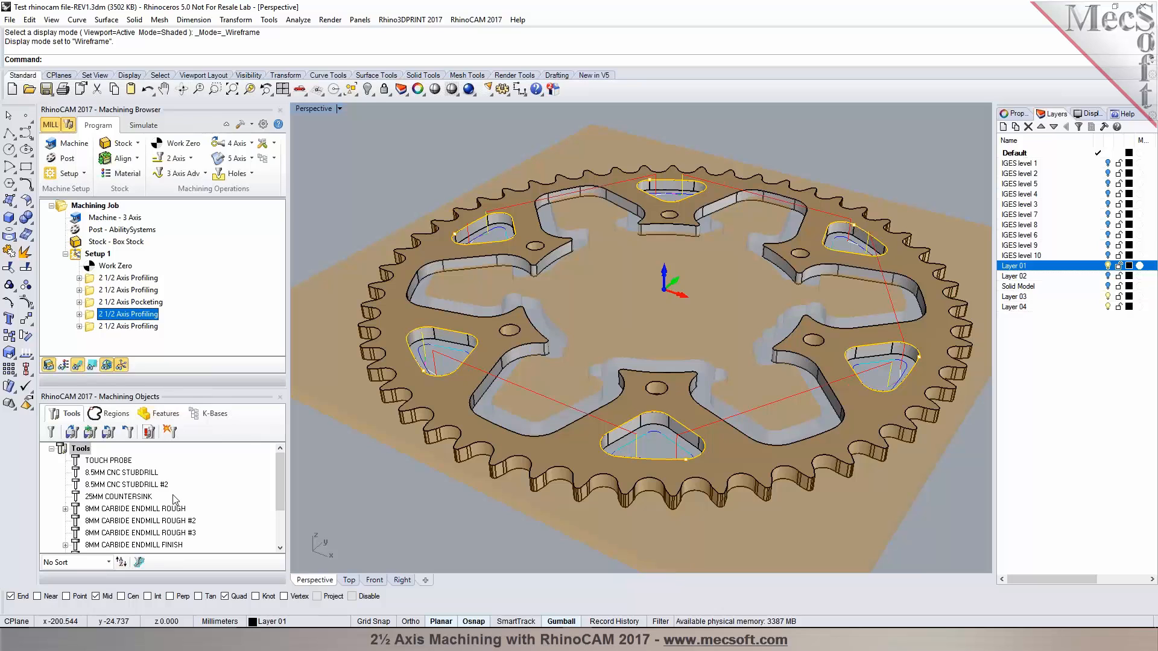
- Check which tool the cutout finishing operation uses and close it without changes
double_click(114, 315)
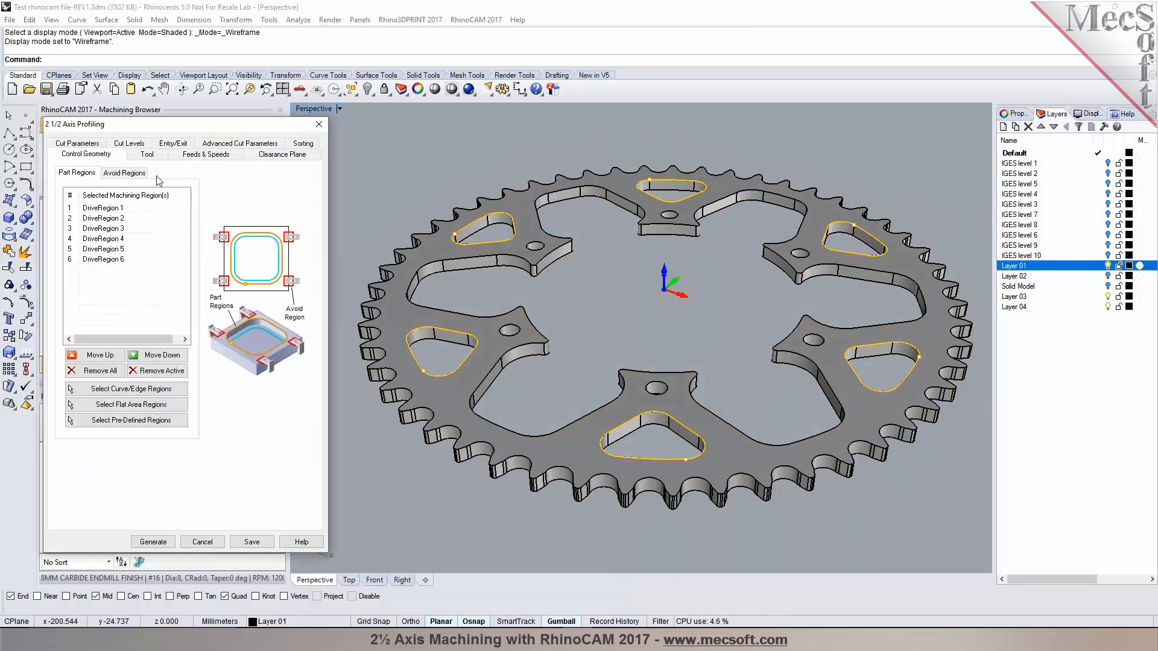
left_click(147, 155)
left_click(202, 542)
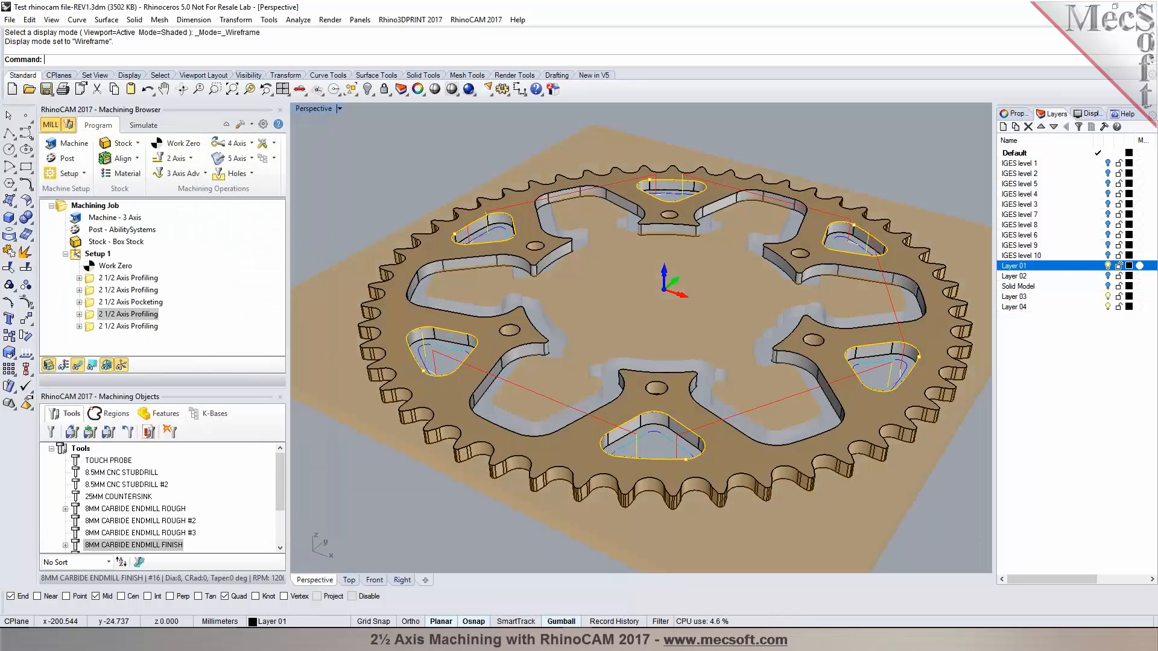
- Assign the 8MM CARBIDE ENDMILL FINISH tool and 0 stock to the copied central-opening profile and generate its toolpath
left_click(124, 328)
double_click(124, 327)
left_click(143, 154)
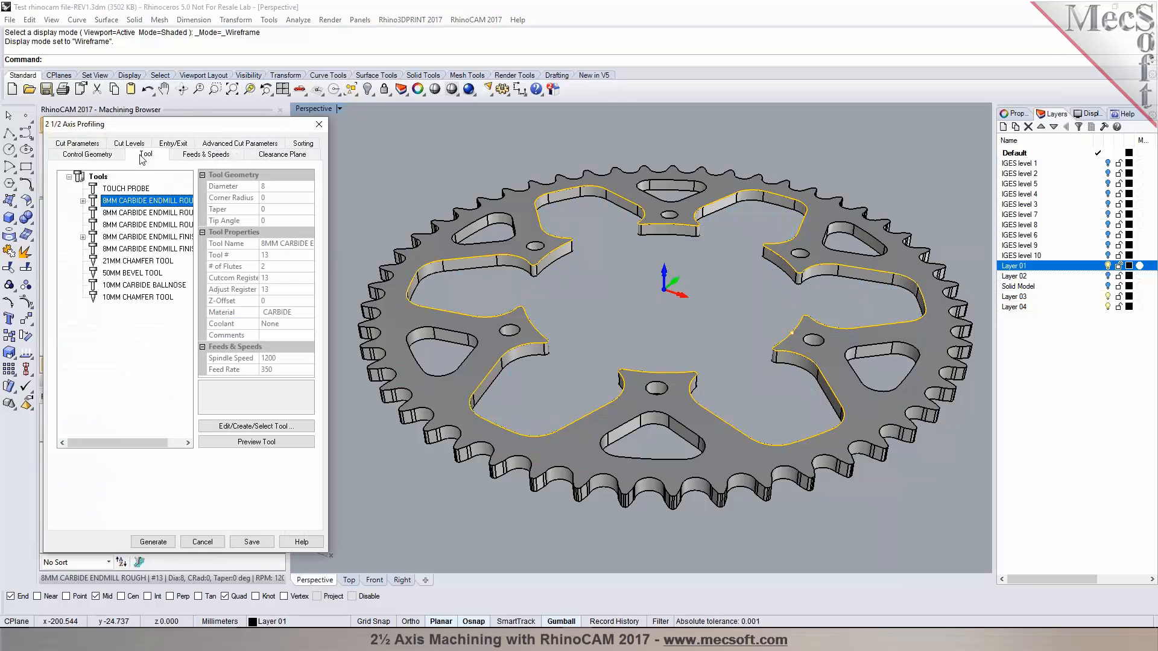
left_click(143, 237)
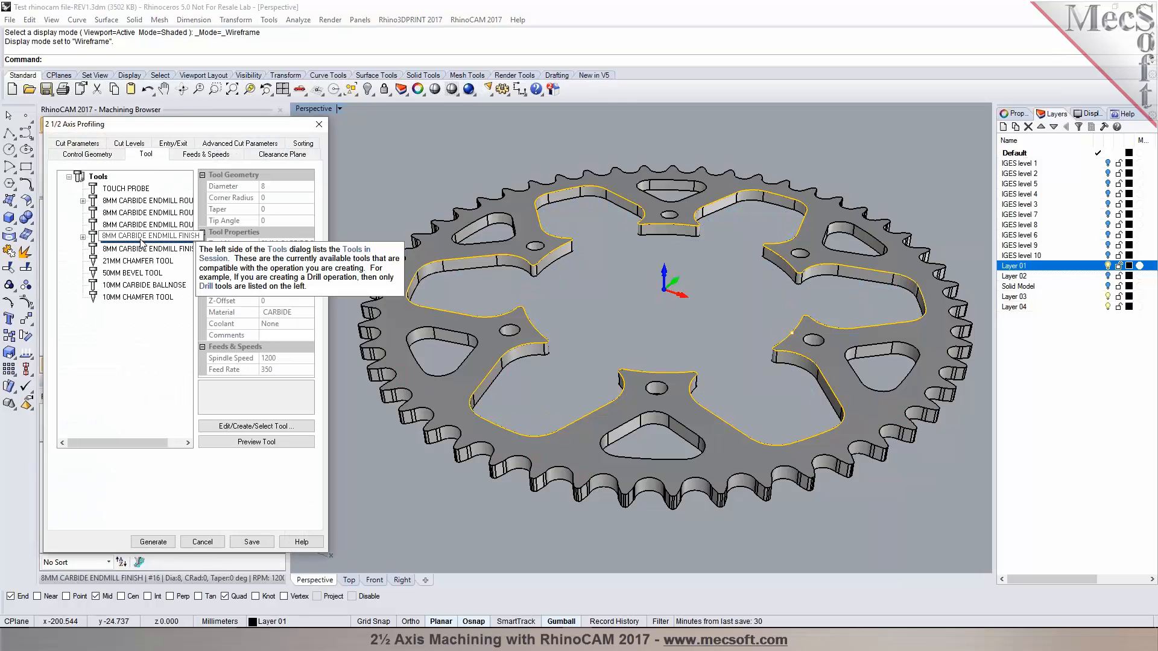
left_click(124, 146)
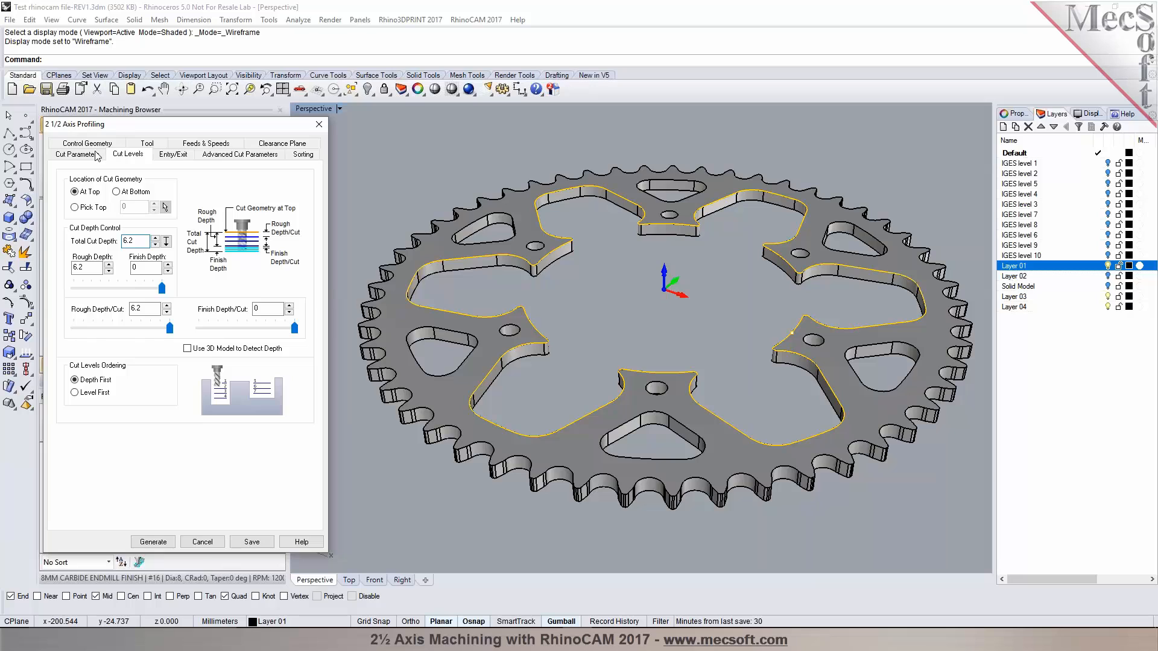
left_click(97, 155)
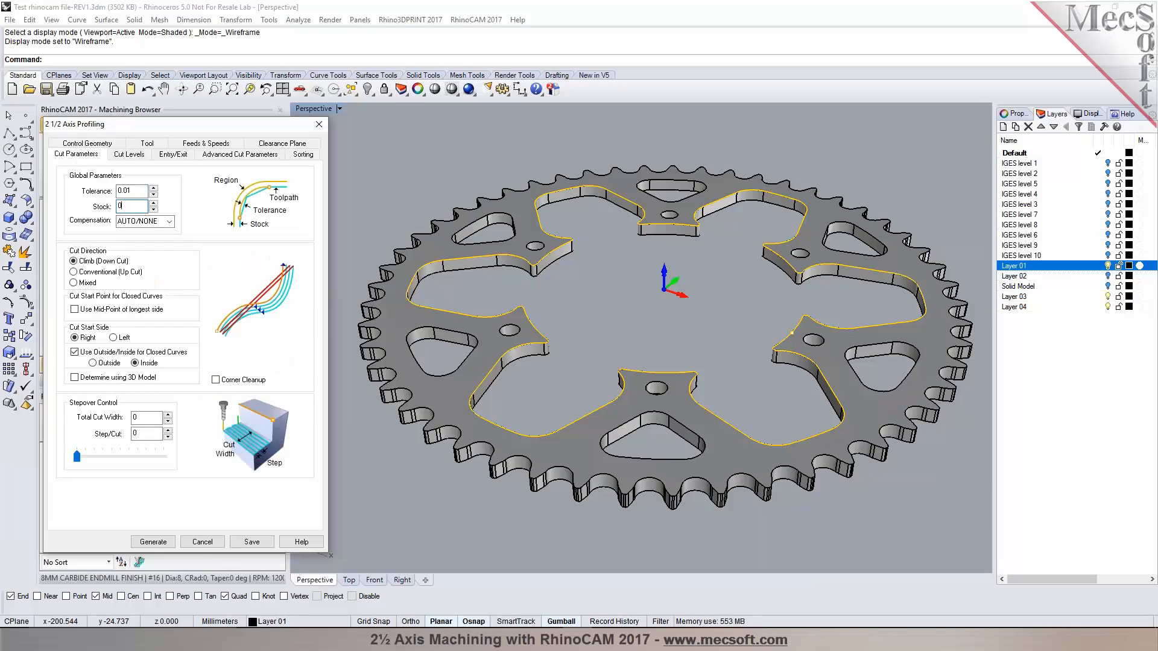
left_click(154, 541)
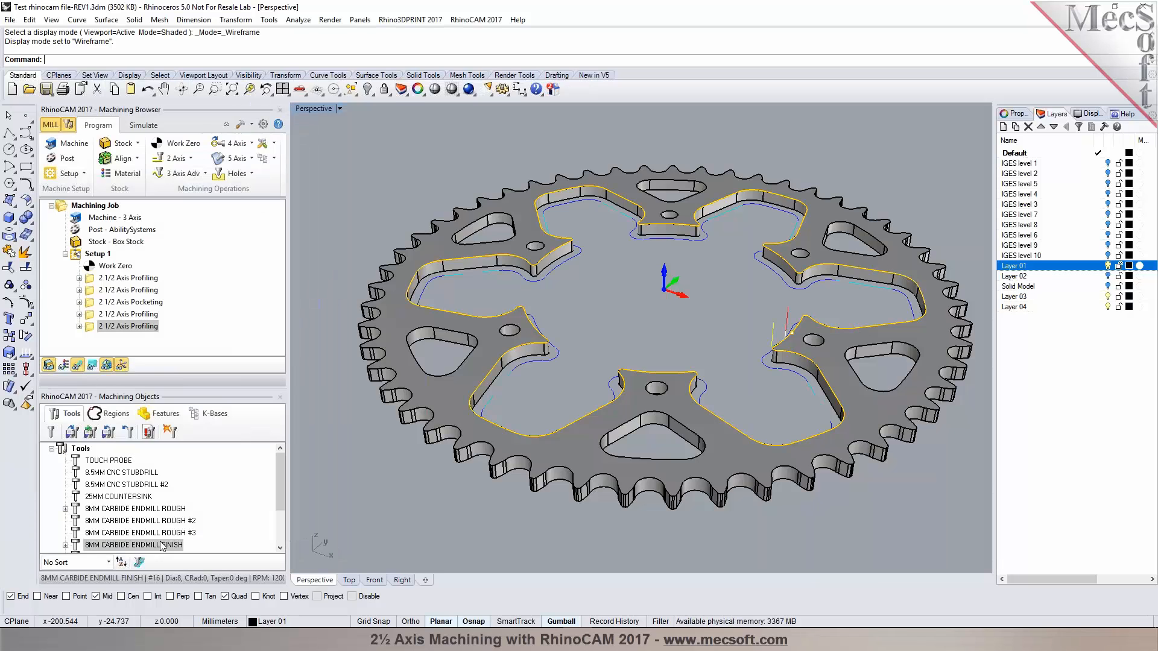
- Simulate the central opening's finishing profile and view the resulting cut stock
left_click(143, 126)
left_click(140, 158)
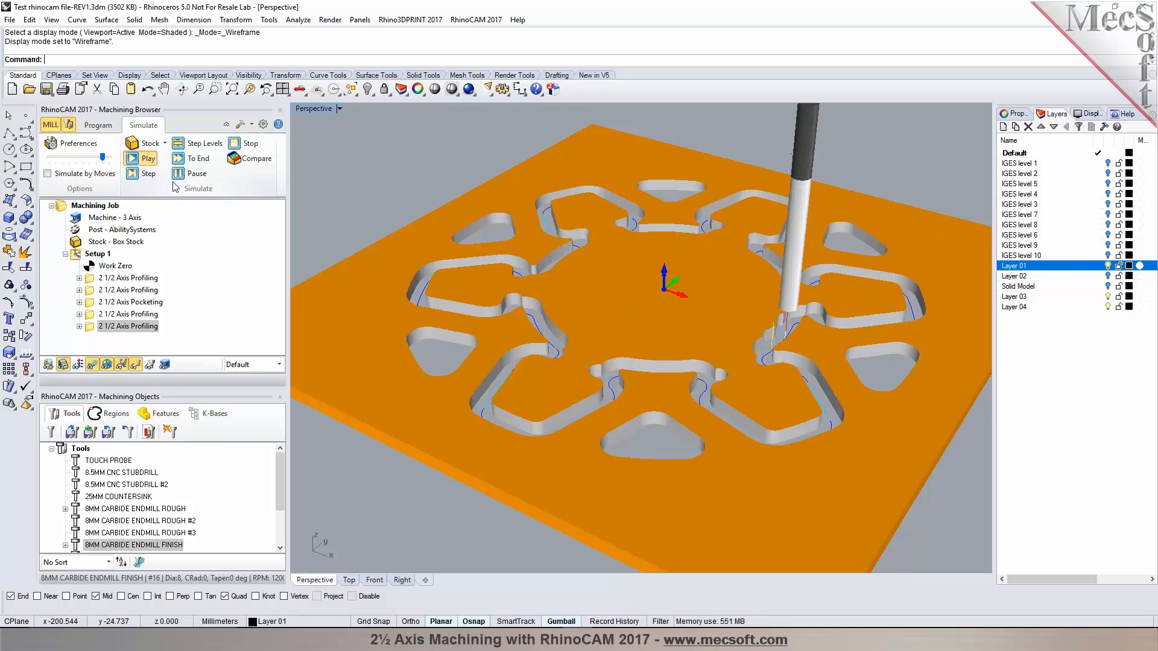
right_click_drag(579, 281, 609, 322)
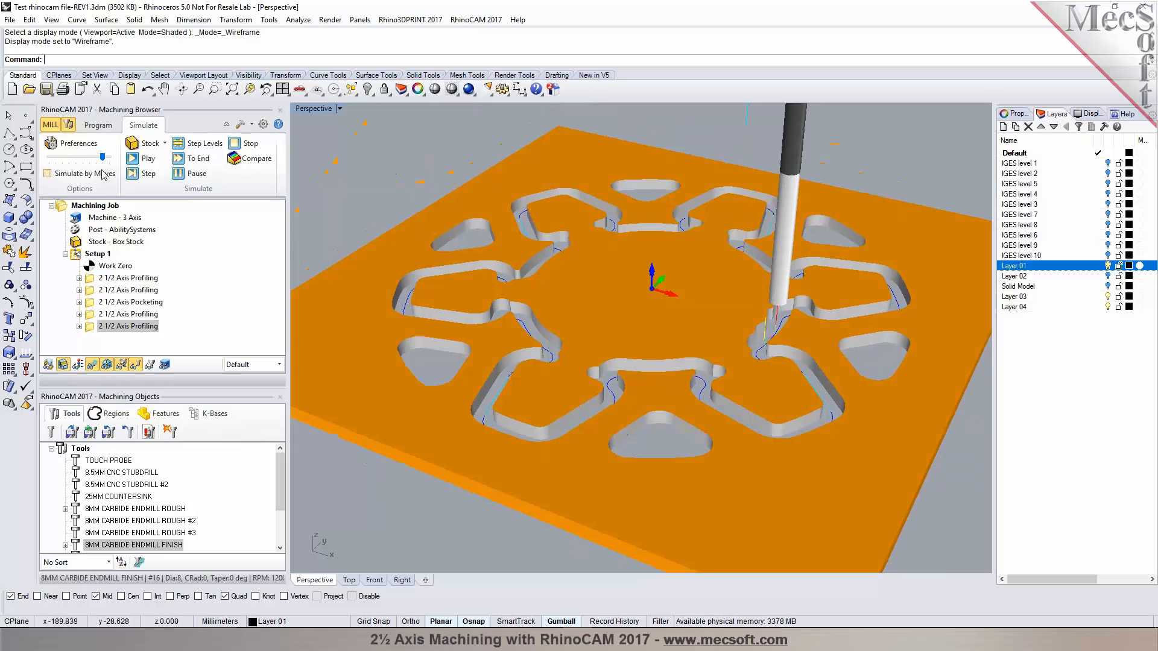
- Enable Remove Remnants During Simulation in the simulation preferences and recheck the setting
left_click(72, 143)
left_click(545, 437)
left_click(557, 530)
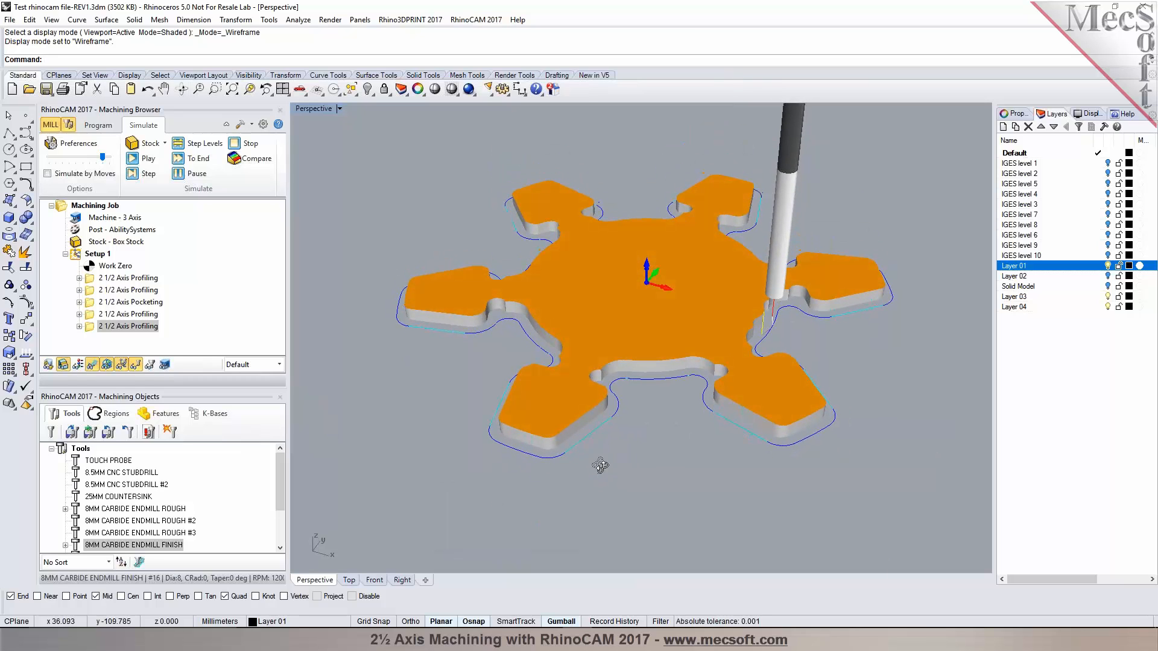
left_click(72, 143)
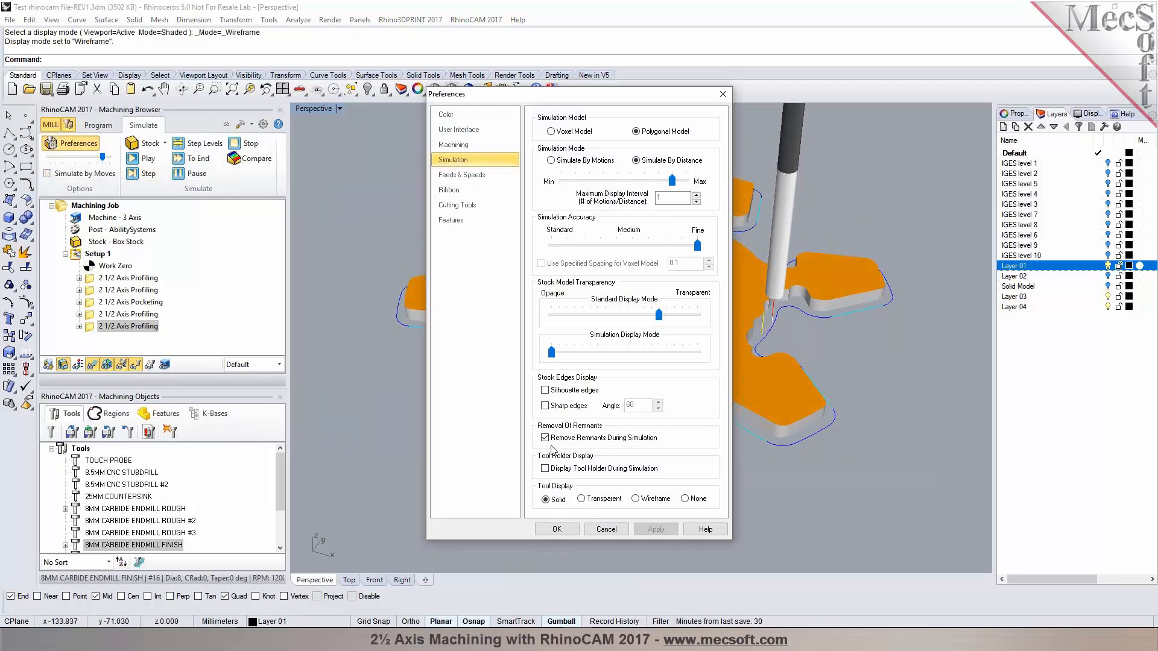
left_click(569, 532)
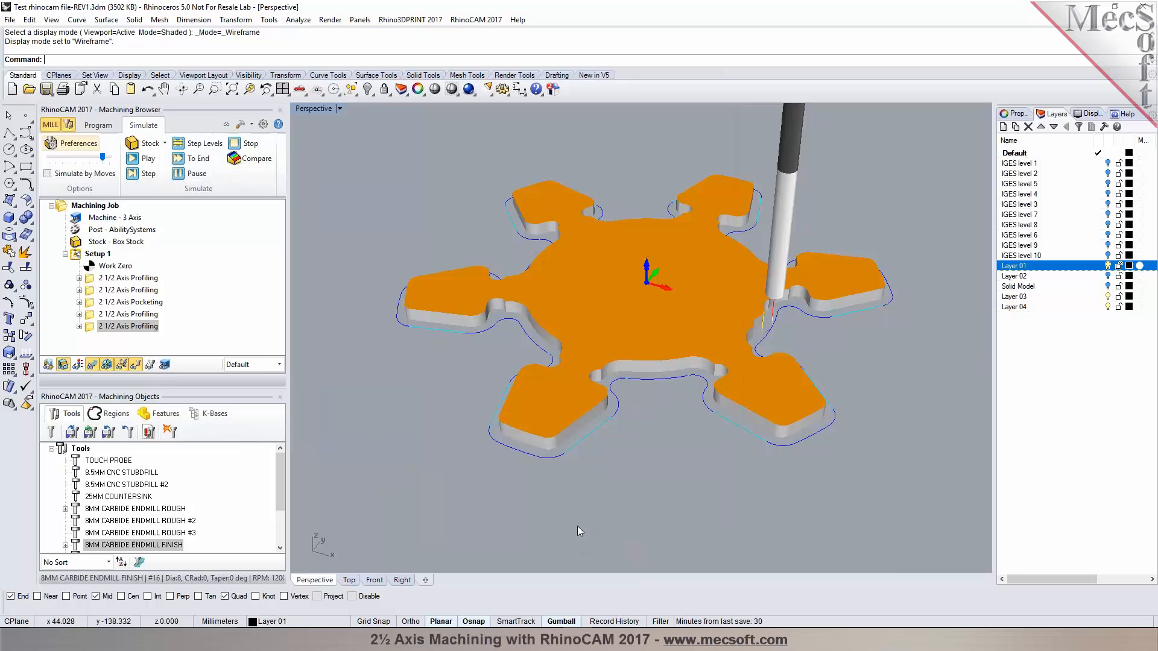
- Examine the simulated stock for the last 2½ axis profiling operation and return to the programming view
left_click(108, 280)
left_click(149, 327)
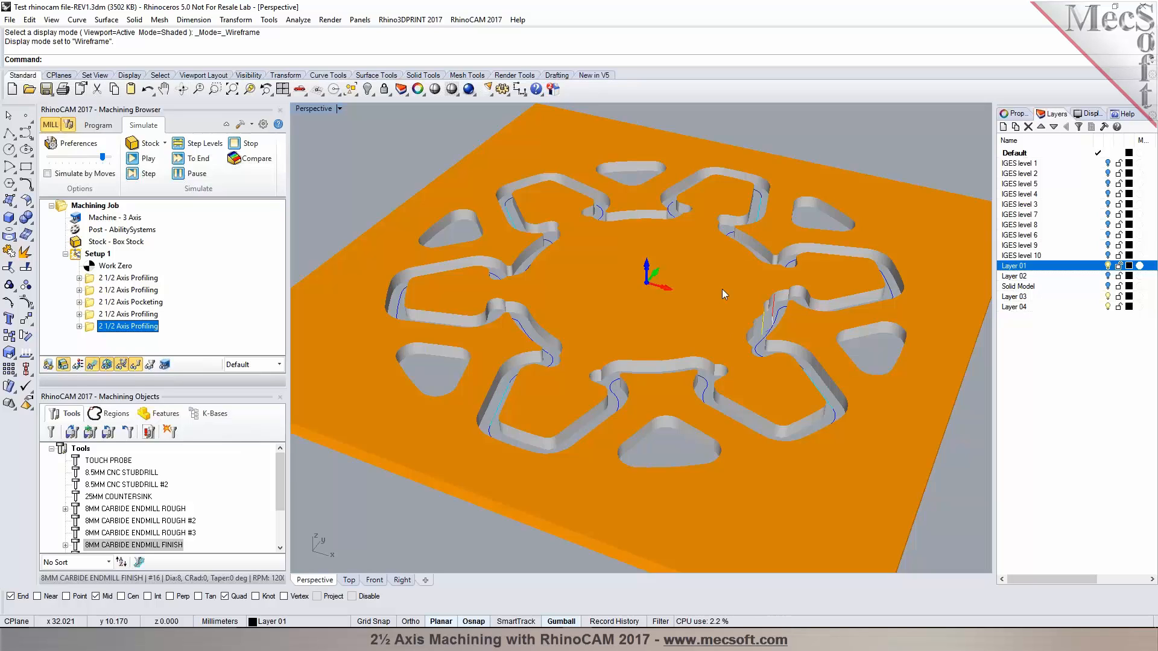
scroll(581, 389, "down", 4)
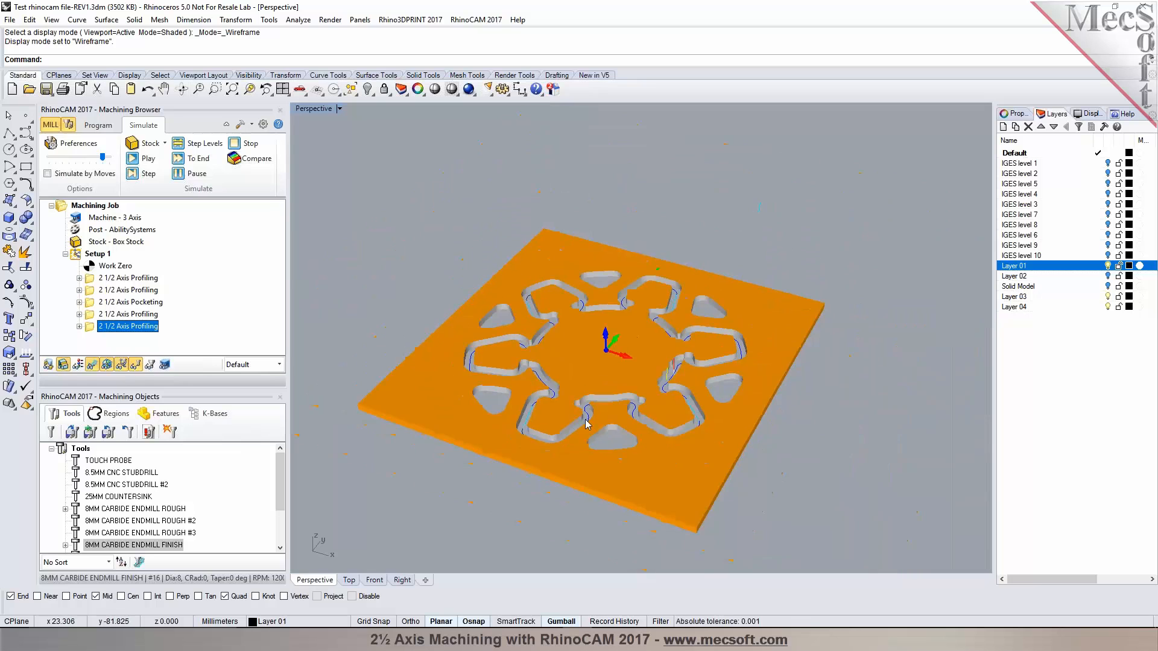
scroll(595, 365, "up", 6)
scroll(610, 381, "up", 4)
left_click(98, 124)
scroll(584, 334, "down", 3)
scroll(474, 361, "up", 3)
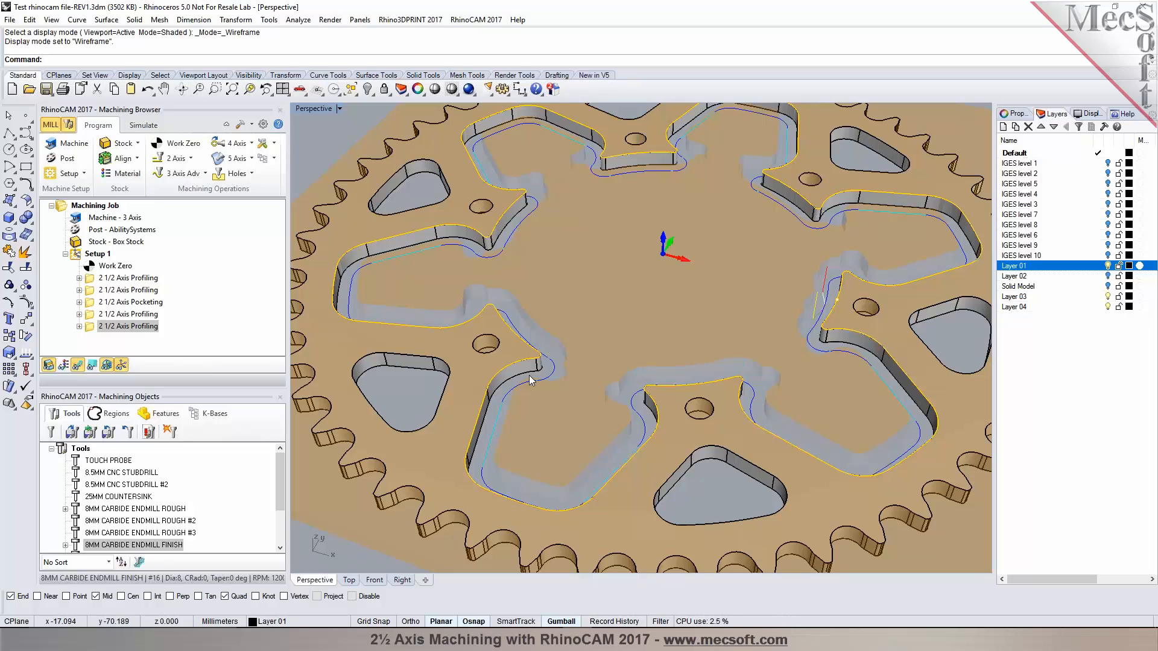
- Measure the radius of one of the small bolt holes around the central opening
left_click(473, 339)
left_click(510, 369)
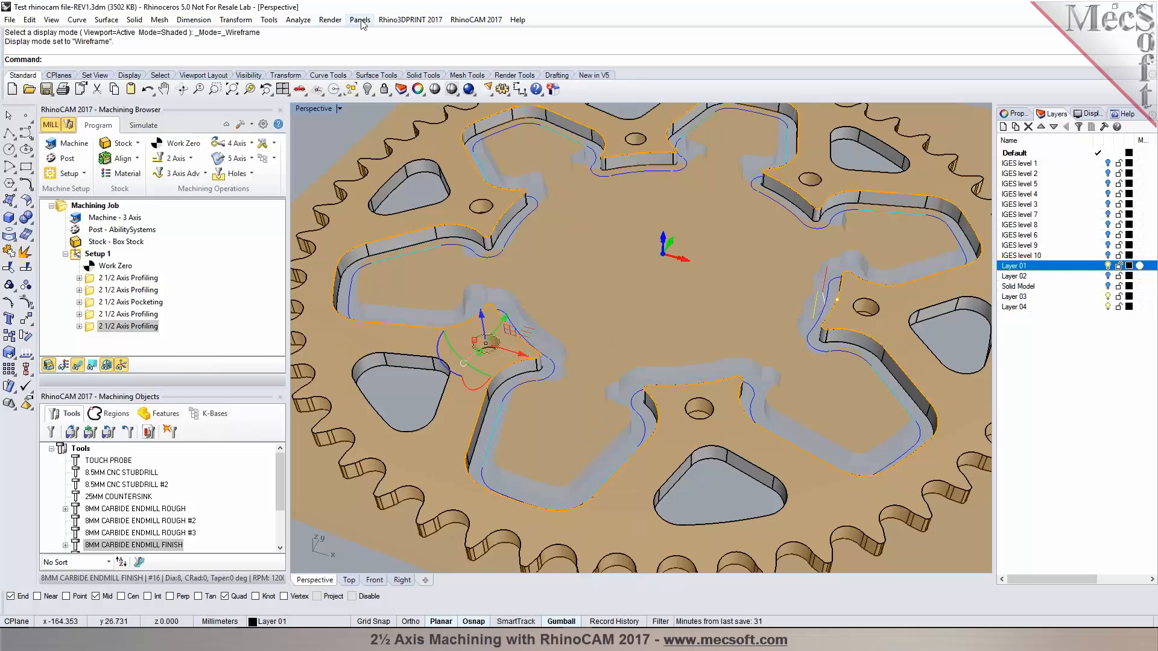
left_click(298, 19)
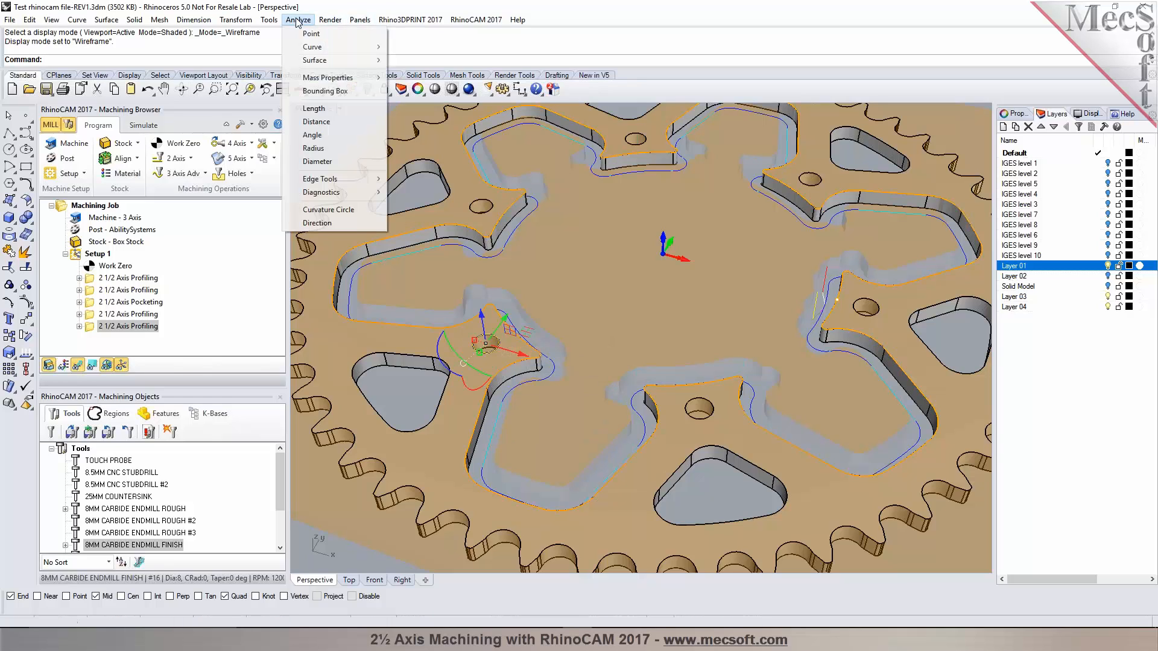
left_click(314, 148)
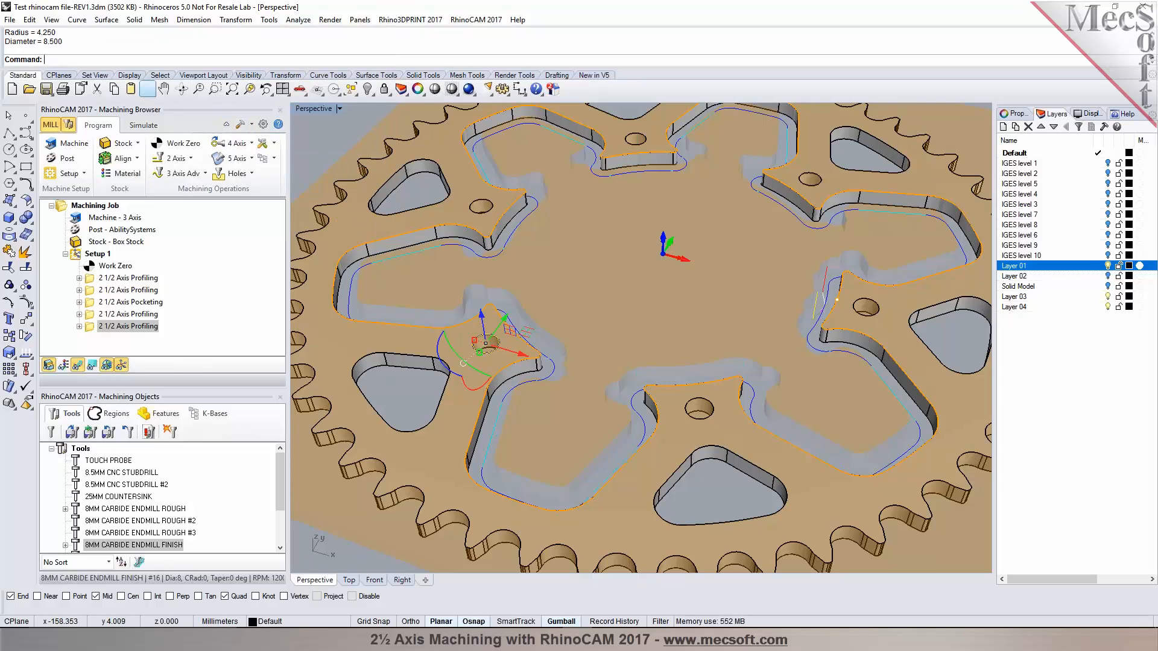
key("Escape")
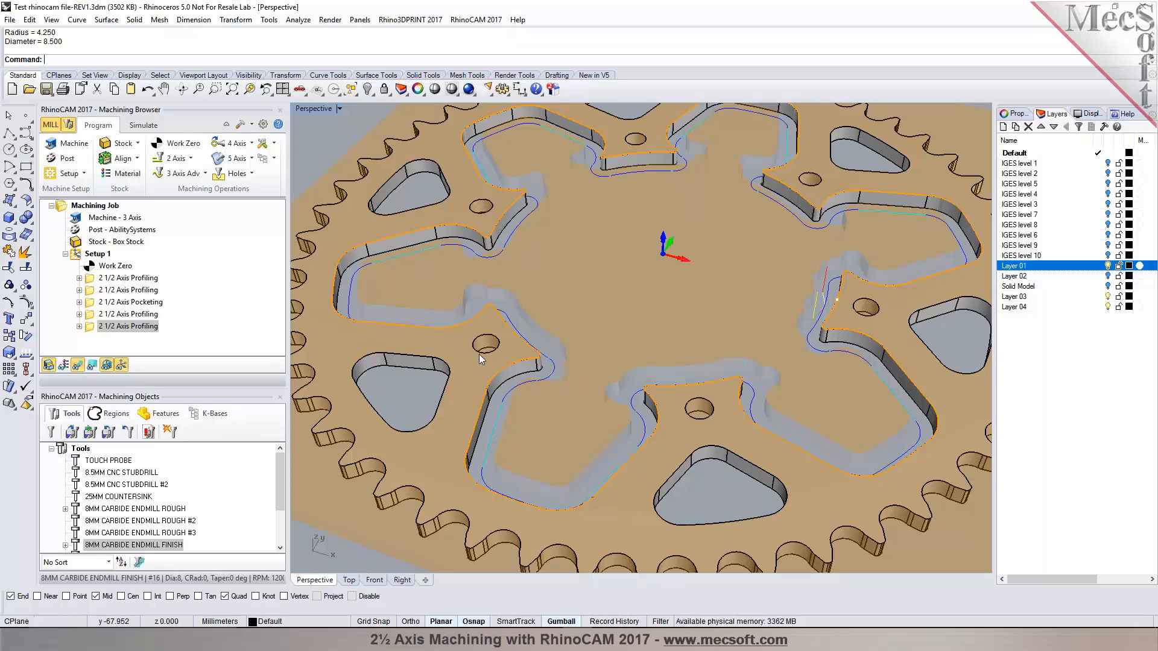
- Create a Drilling operation and select the six bolt-hole circles around the central opening as its hole features
scroll(591, 399, "down", 2)
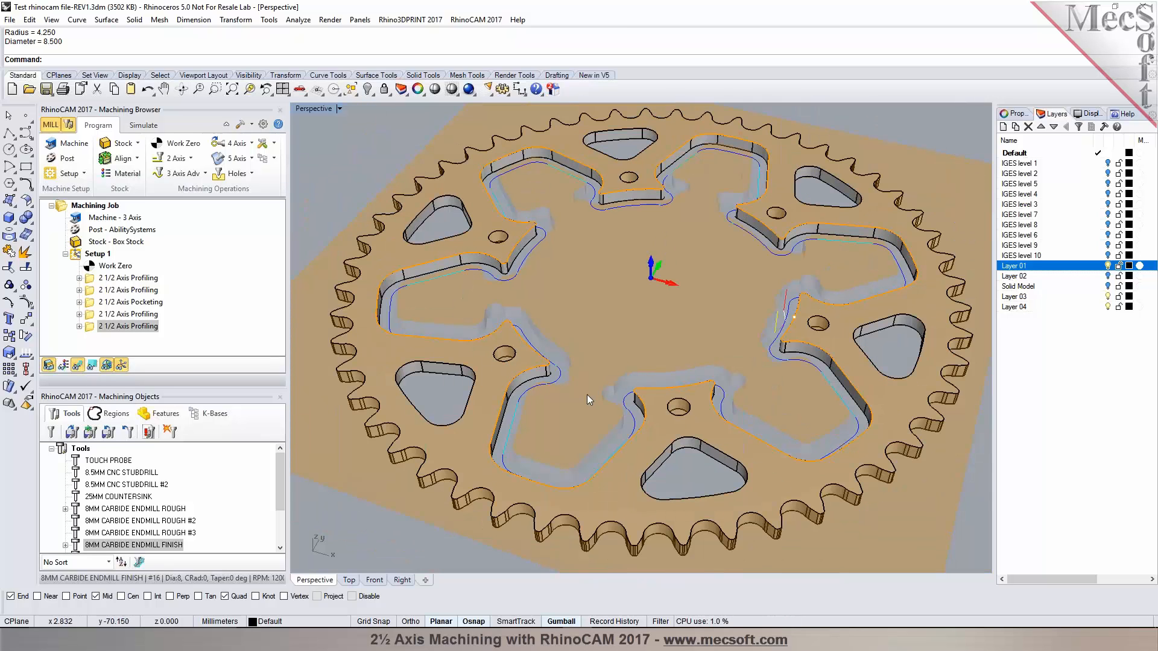
left_click(252, 174)
left_click(247, 206)
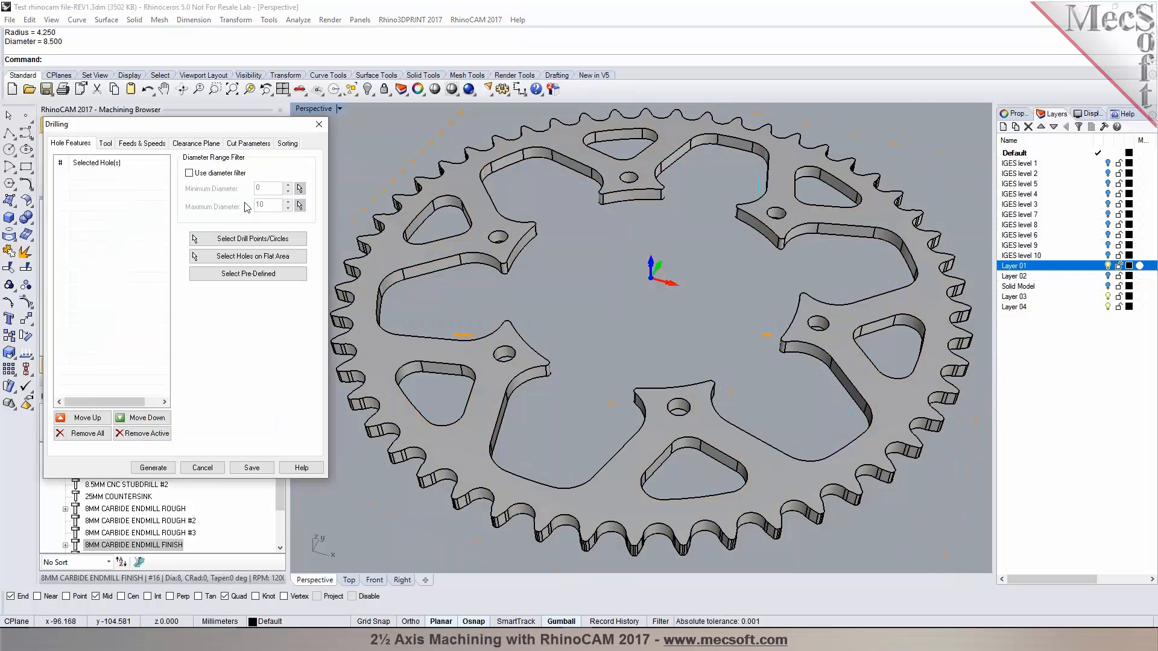
left_click(249, 238)
left_click(664, 403)
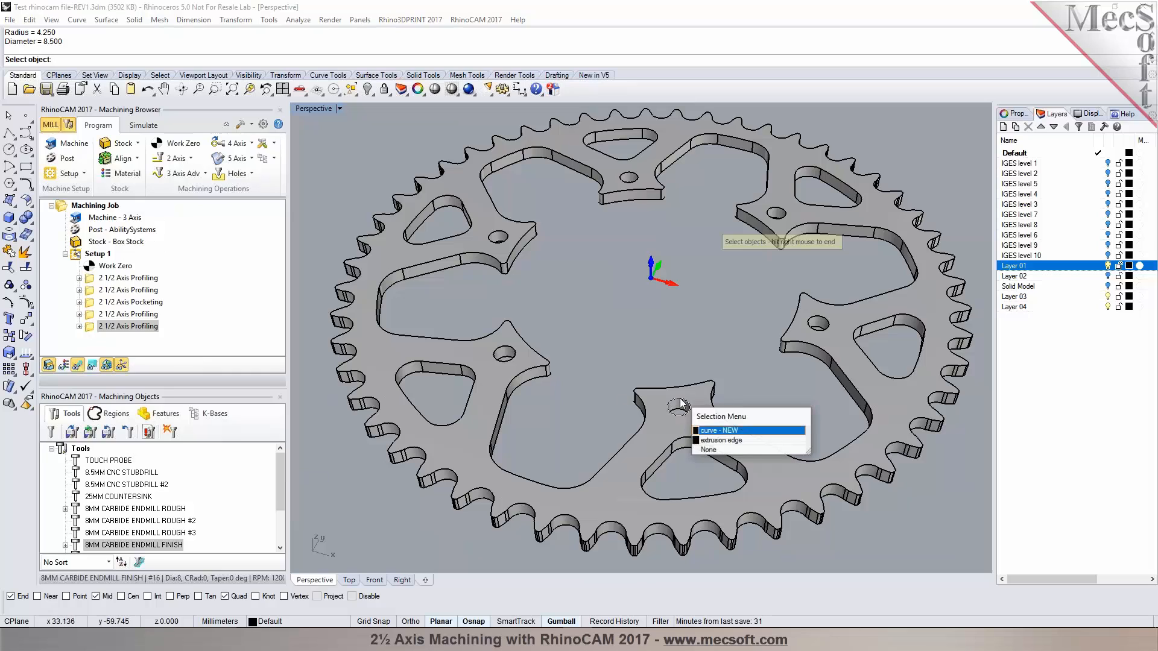
left_click(727, 431)
left_click(817, 328)
left_click(849, 363)
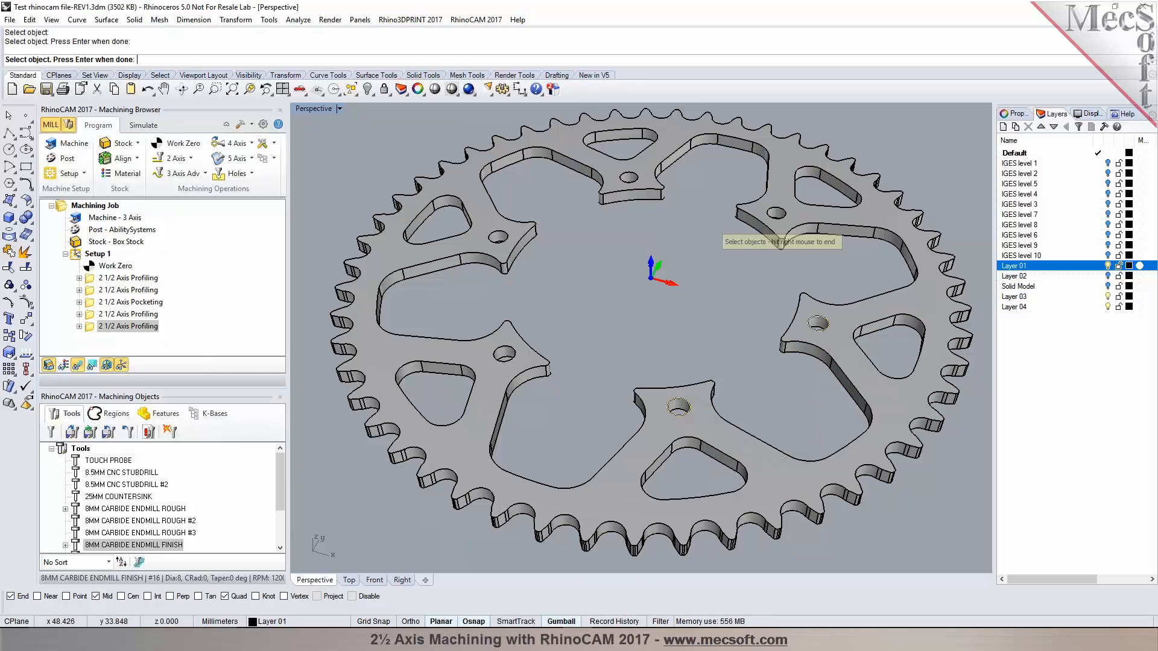
left_click(780, 222)
left_click(814, 259)
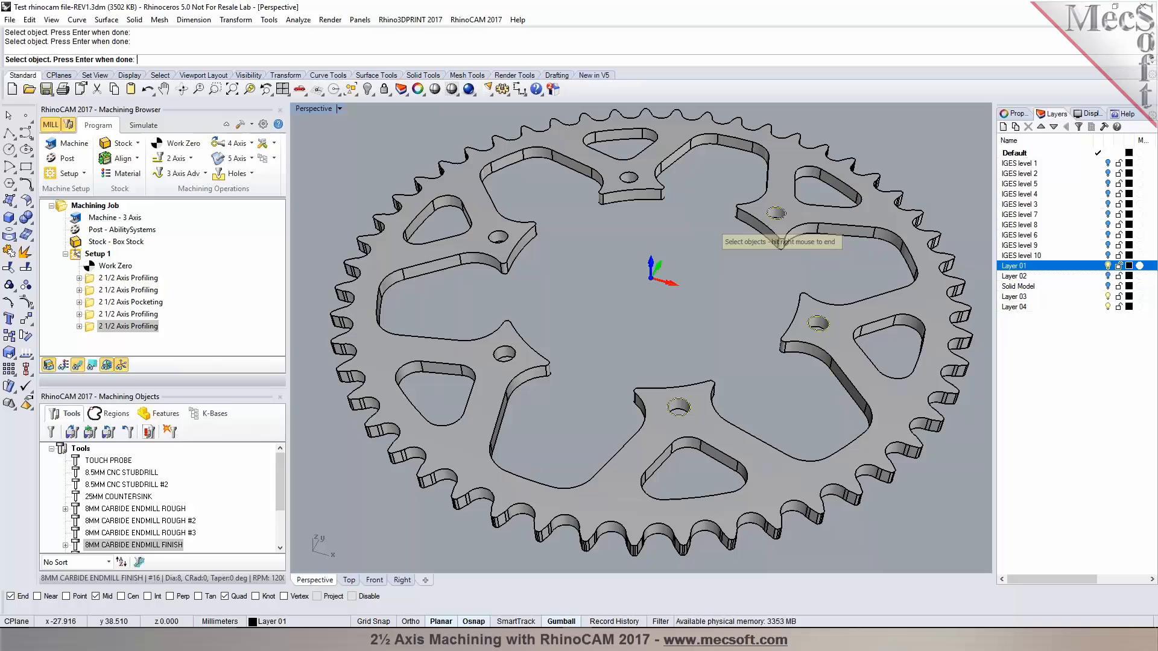
left_click(624, 187)
left_click(651, 215)
left_click(498, 244)
left_click(527, 274)
left_click(510, 362)
left_click(541, 393)
right_click(543, 391)
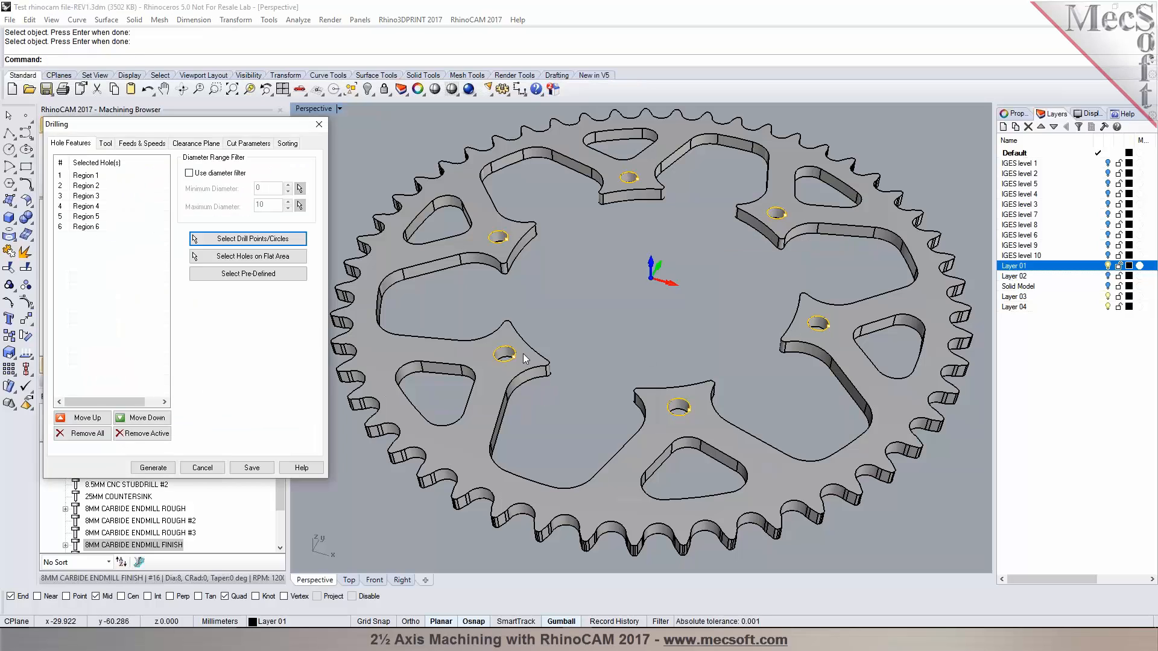
- Assign the 8.5MM CNC STUBDRILL to the drilling operation, load its feeds and speeds from the tool, and check the clearance plane
left_click(105, 143)
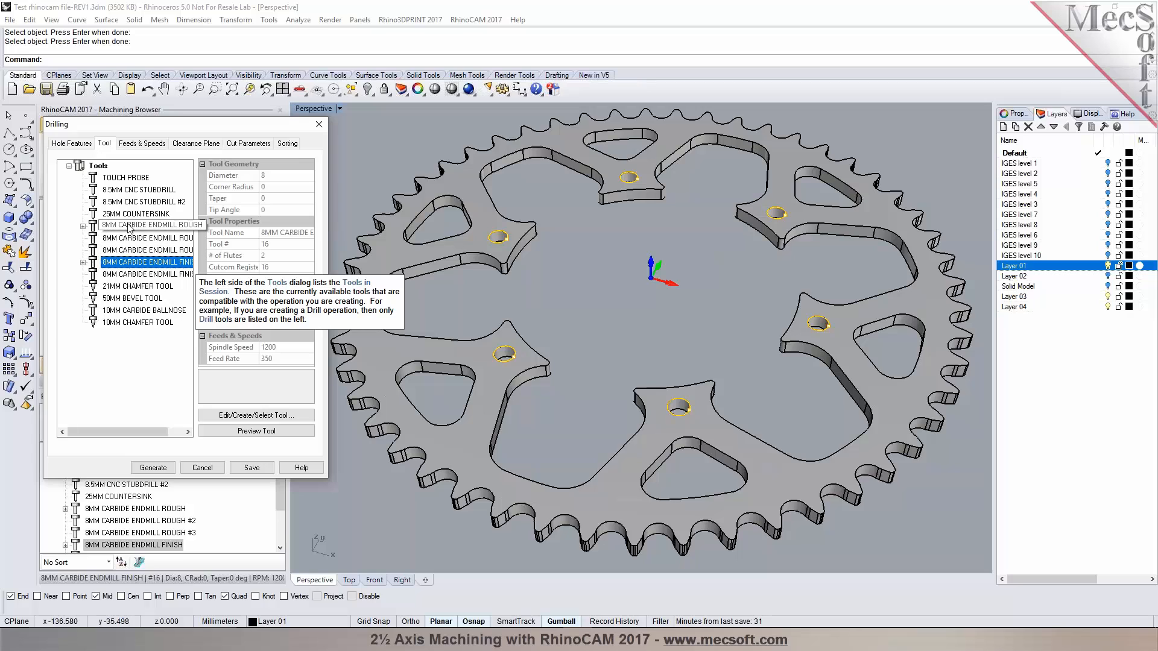
left_click(125, 190)
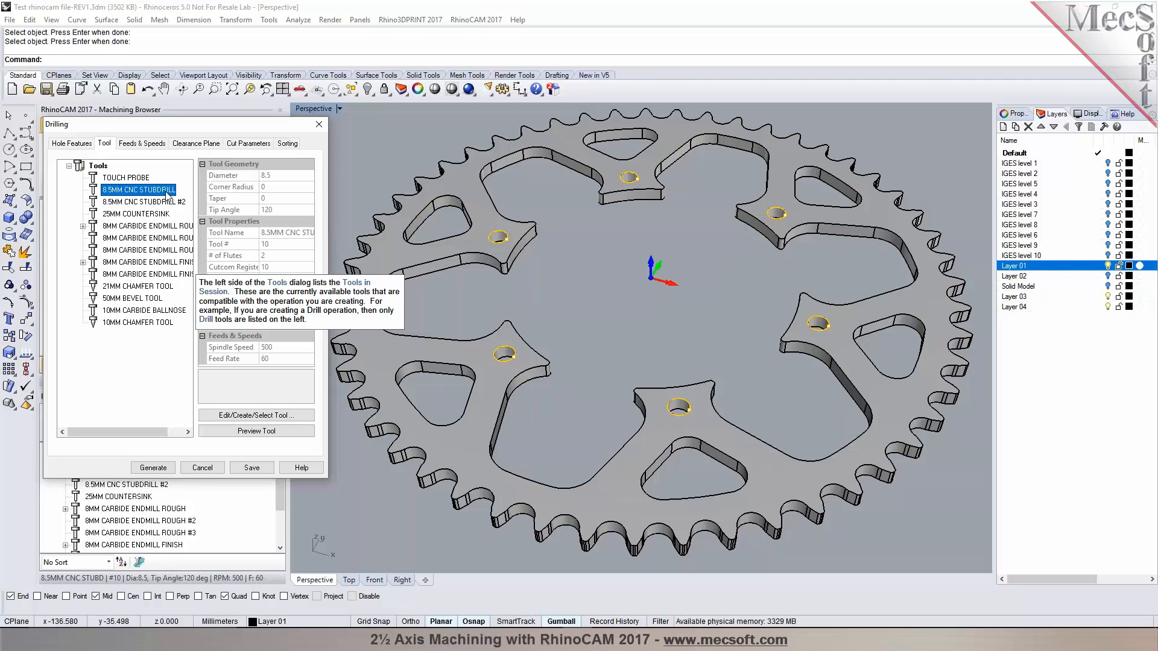
left_click(125, 144)
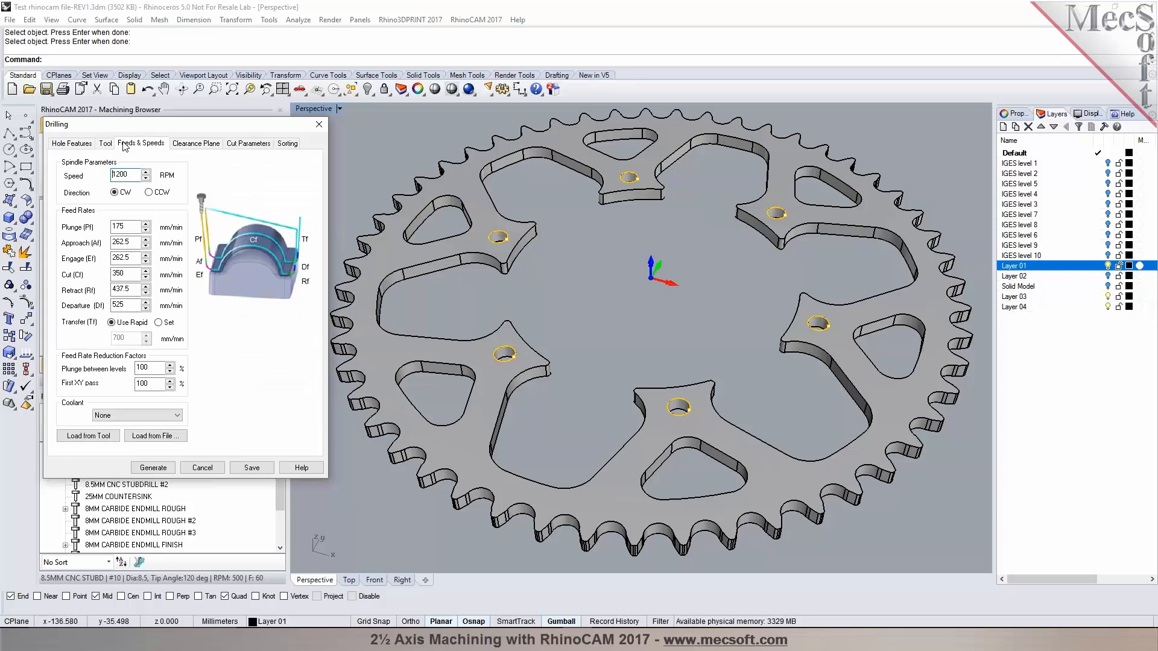
left_click(89, 436)
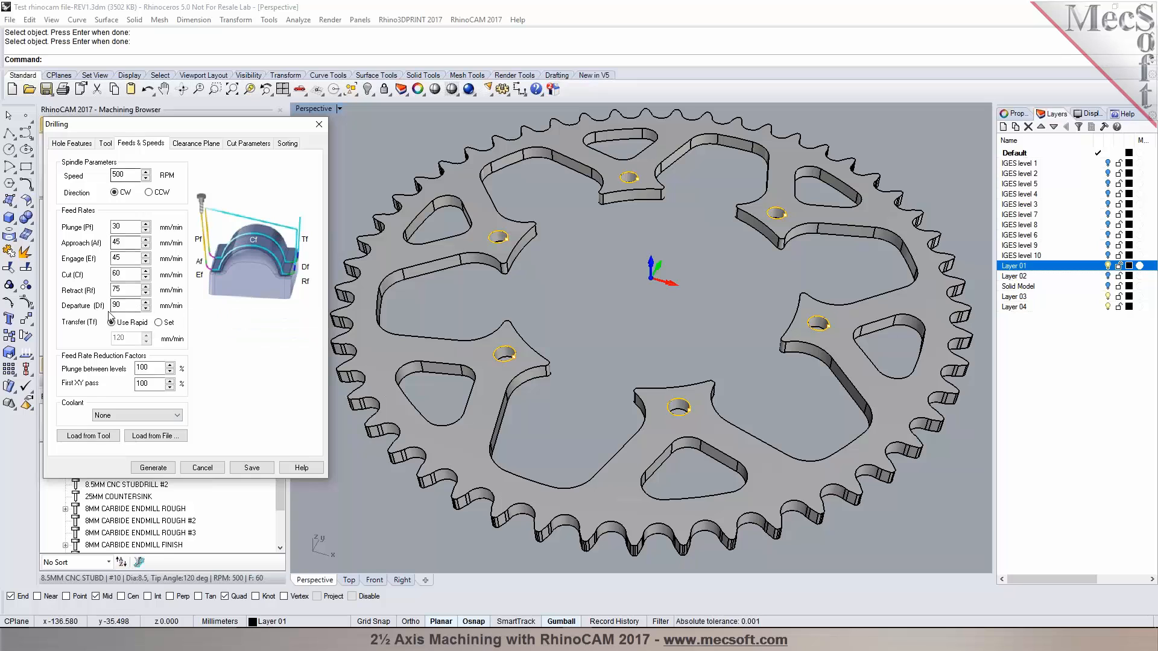
left_click(187, 143)
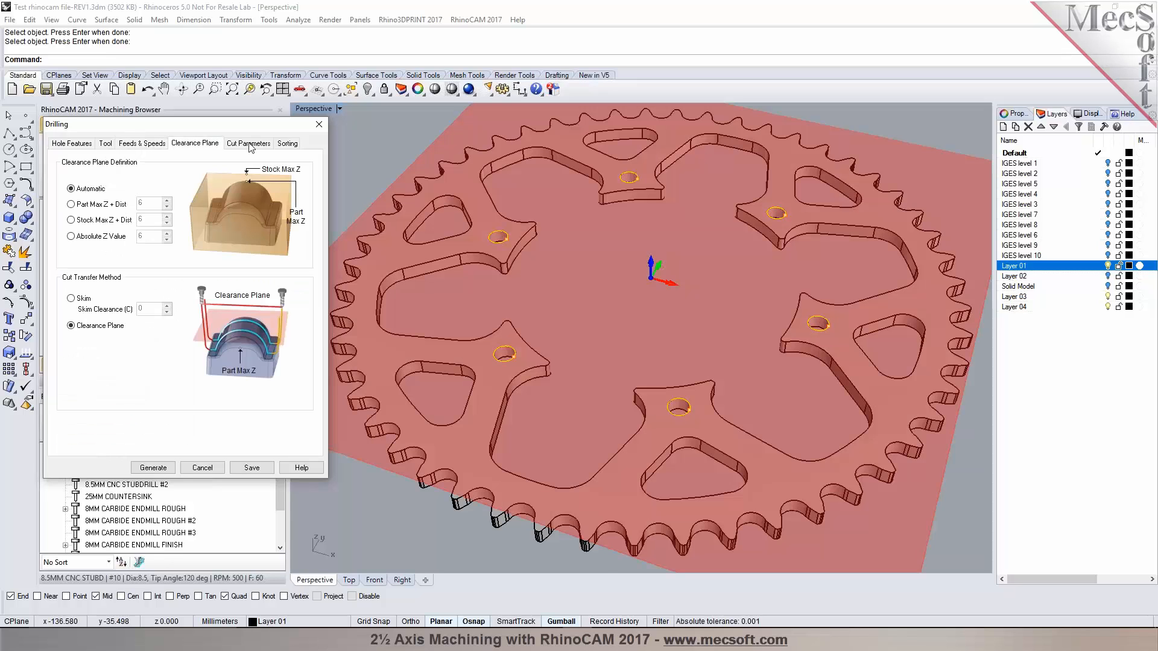
- Turn off adding the tool tip to the drill depth in the drilling cut parameters
left_click(250, 145)
right_click_drag(624, 369, 610, 322)
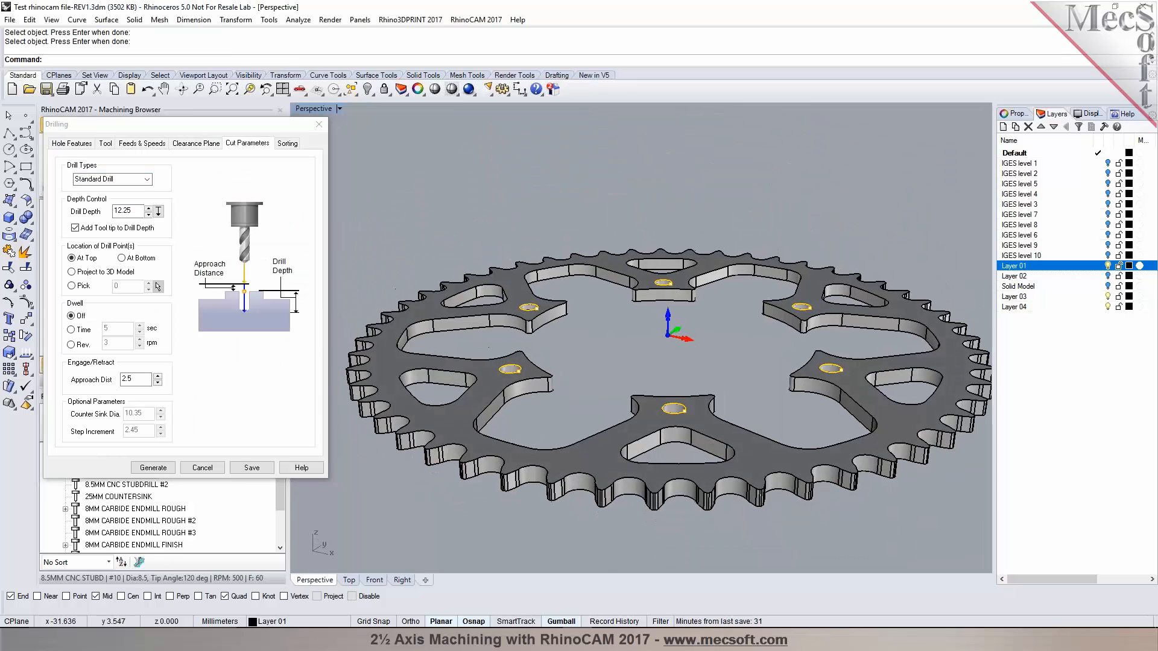
left_click(85, 229)
left_click_drag(131, 212, 123, 212)
double_click(123, 212)
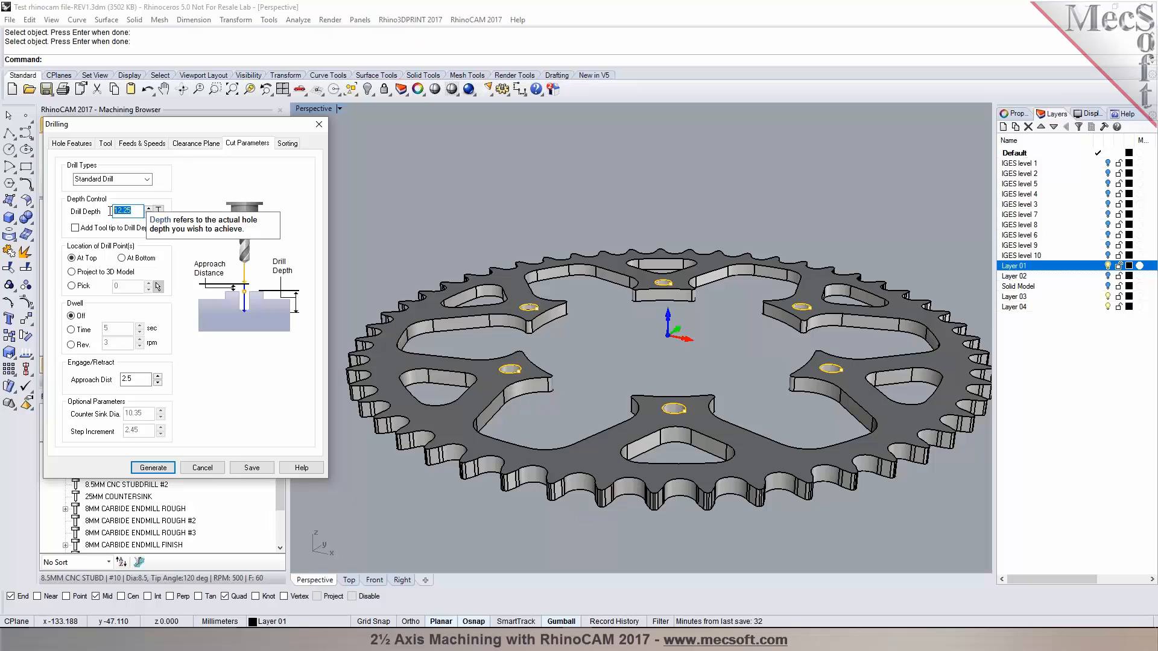
- Set the drill type to Deep Drill and the drill depth to 6 mm
left_click(147, 180)
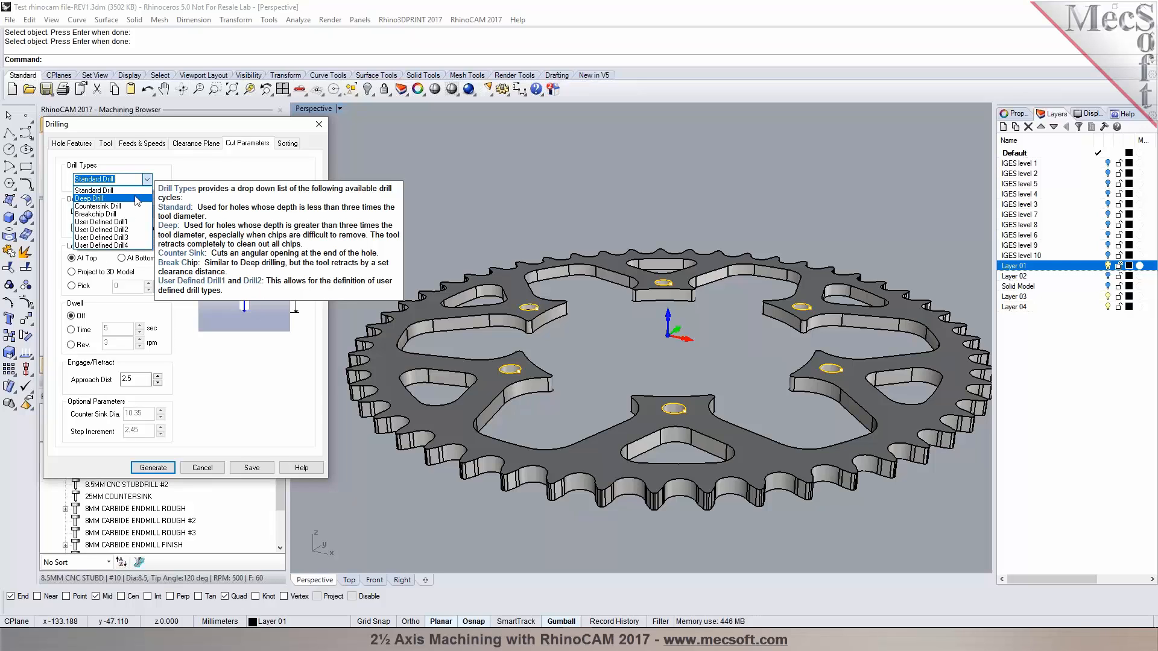
left_click(94, 191)
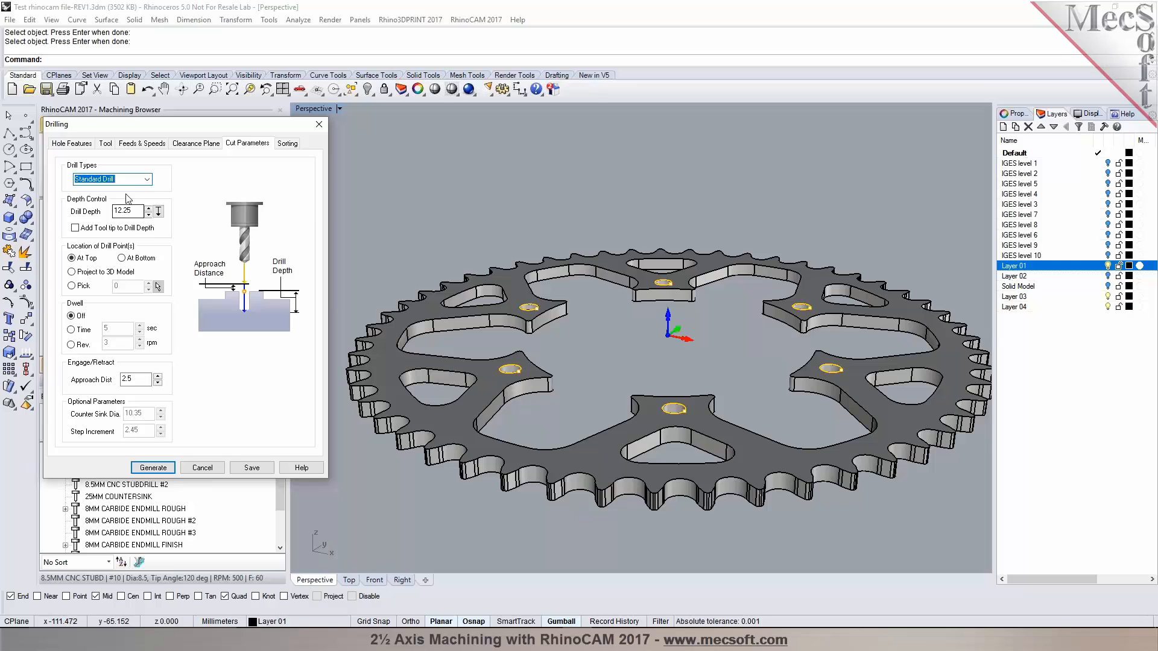
mouse_move(147, 179)
left_click(146, 179)
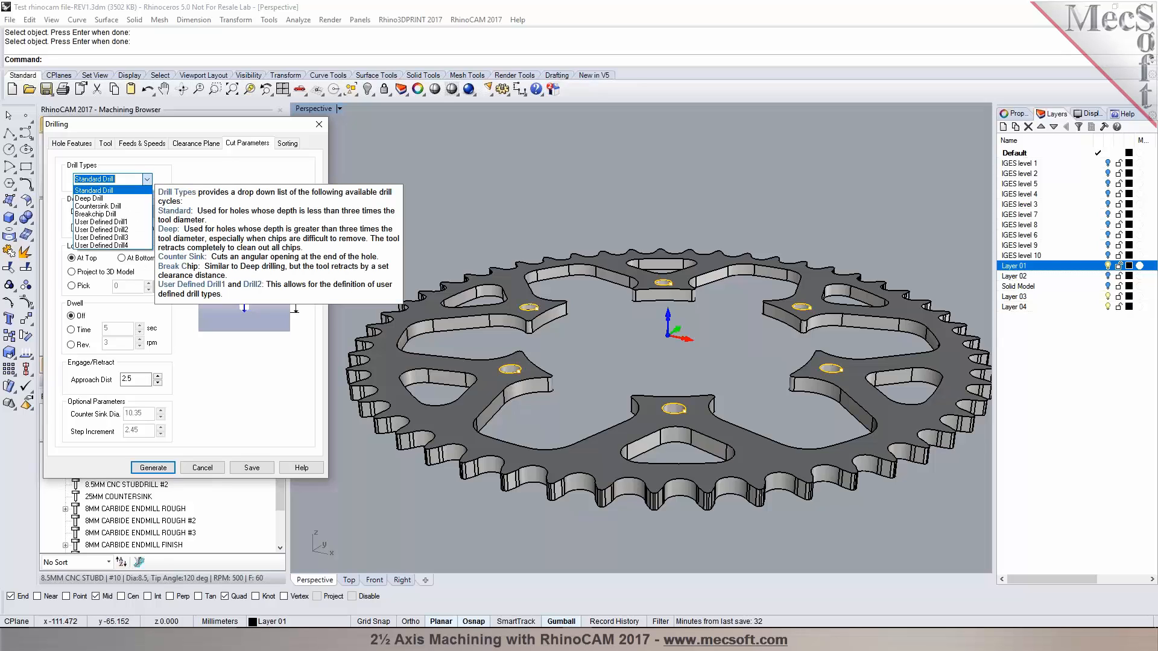
left_click(141, 198)
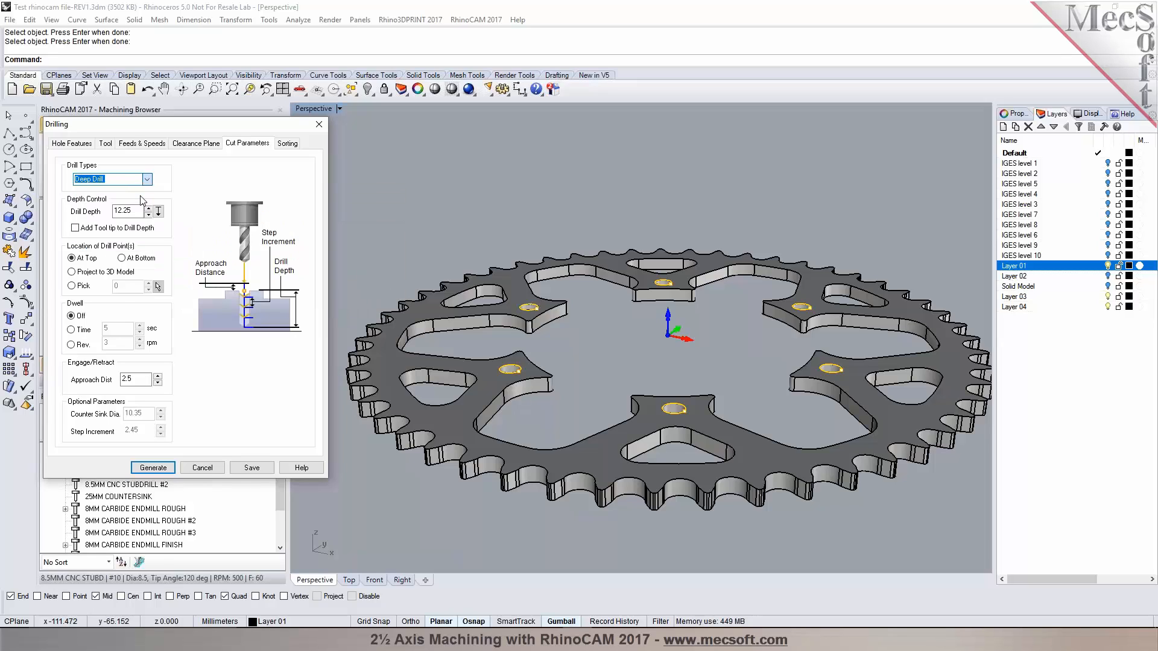
double_click(114, 213)
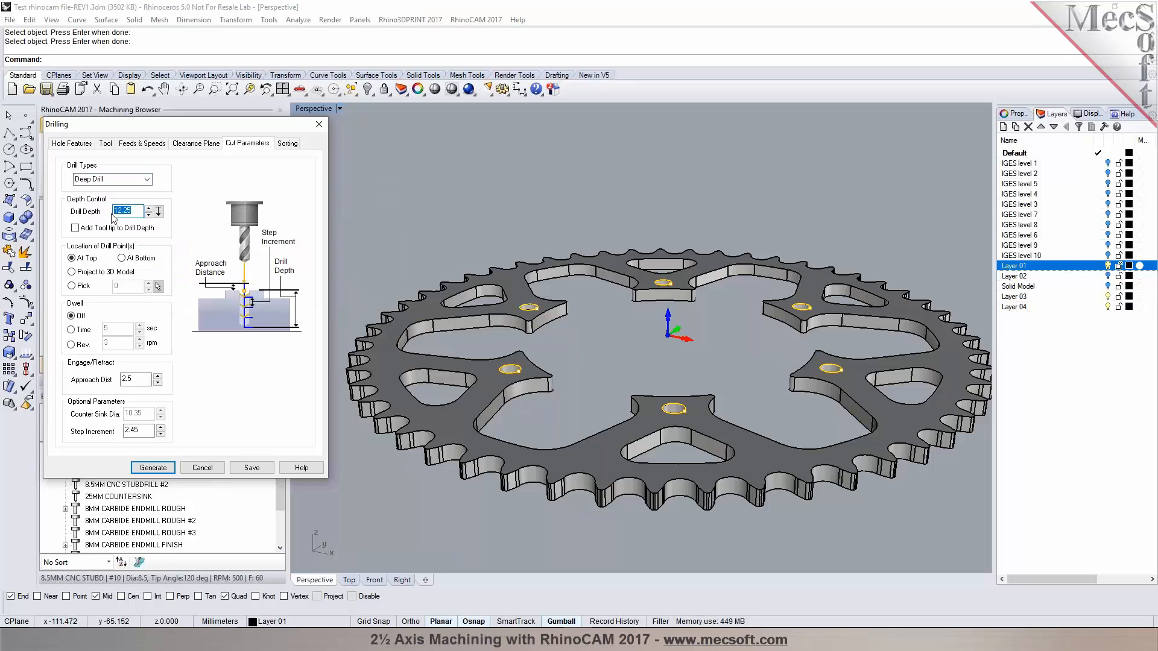
type("6")
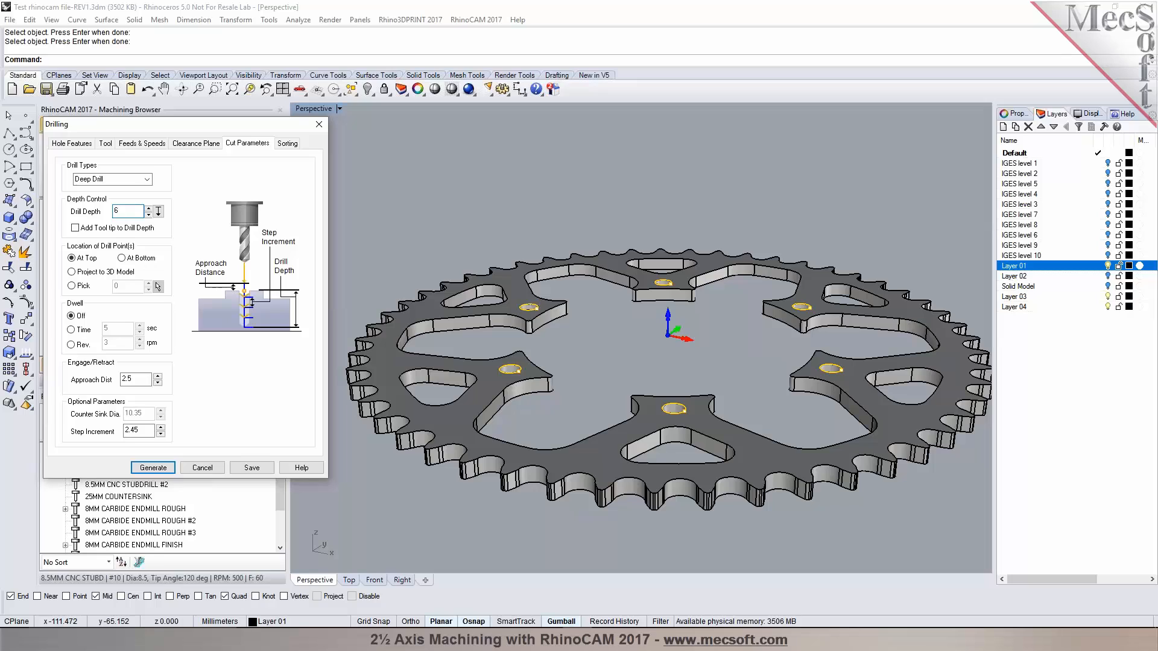
- Add the tool tip to the drill depth, set the step increment to 2 and generate the Deep Drill operation
left_click(83, 232)
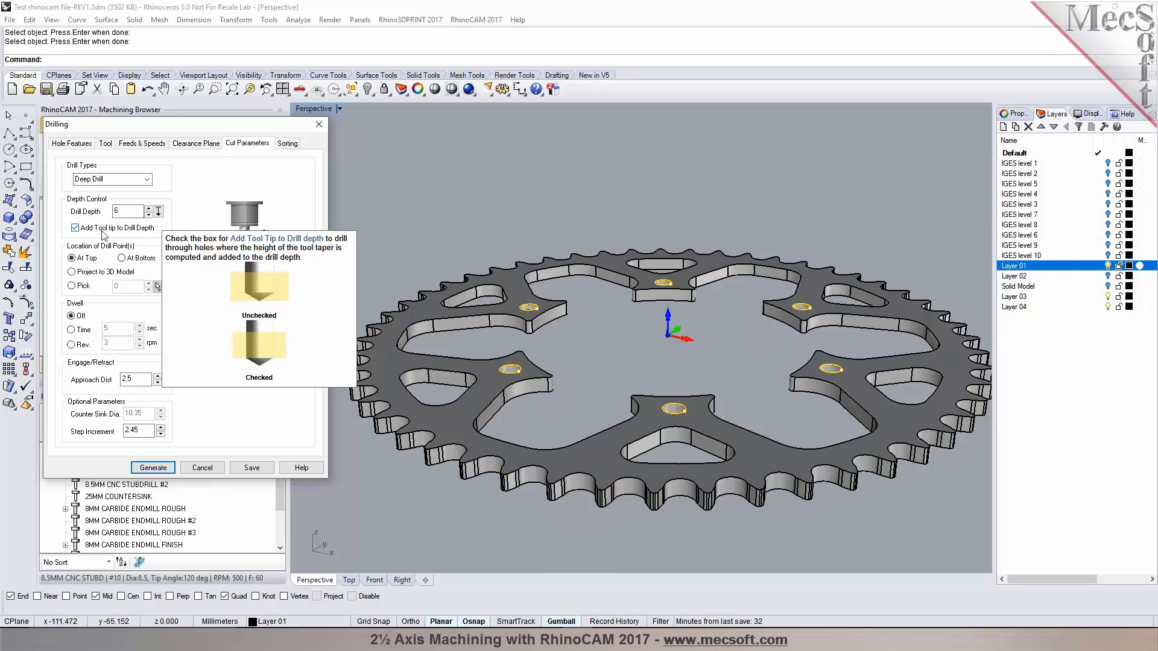
key("Tab")
key("Tab")
key("Tab")
key("Tab")
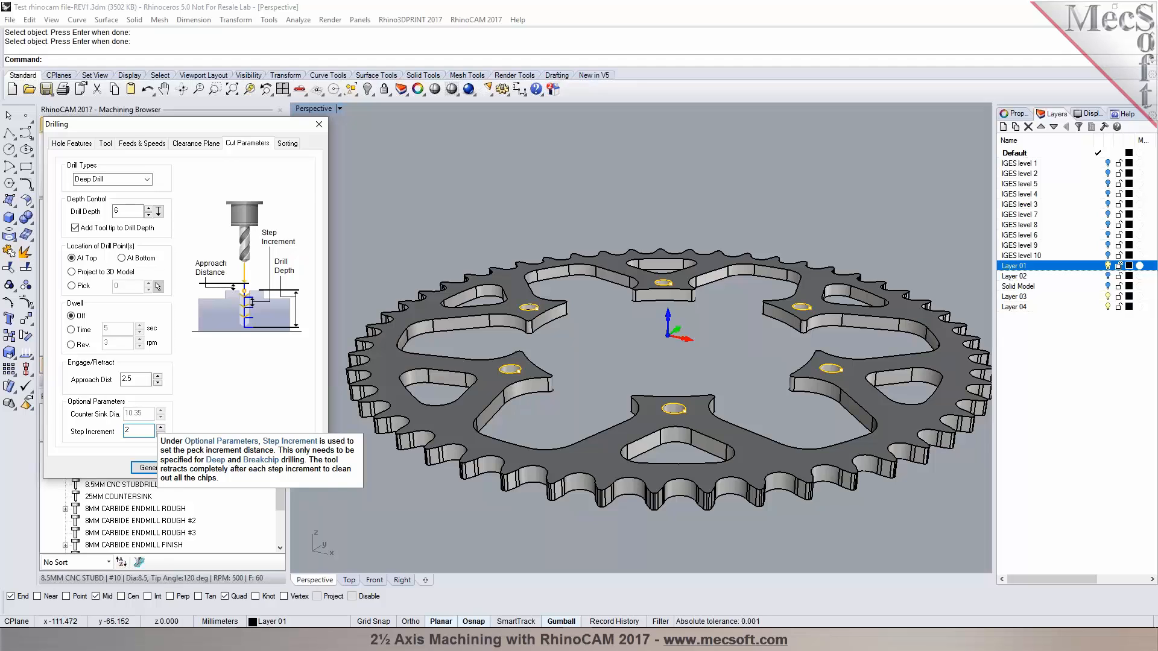
left_click(158, 469)
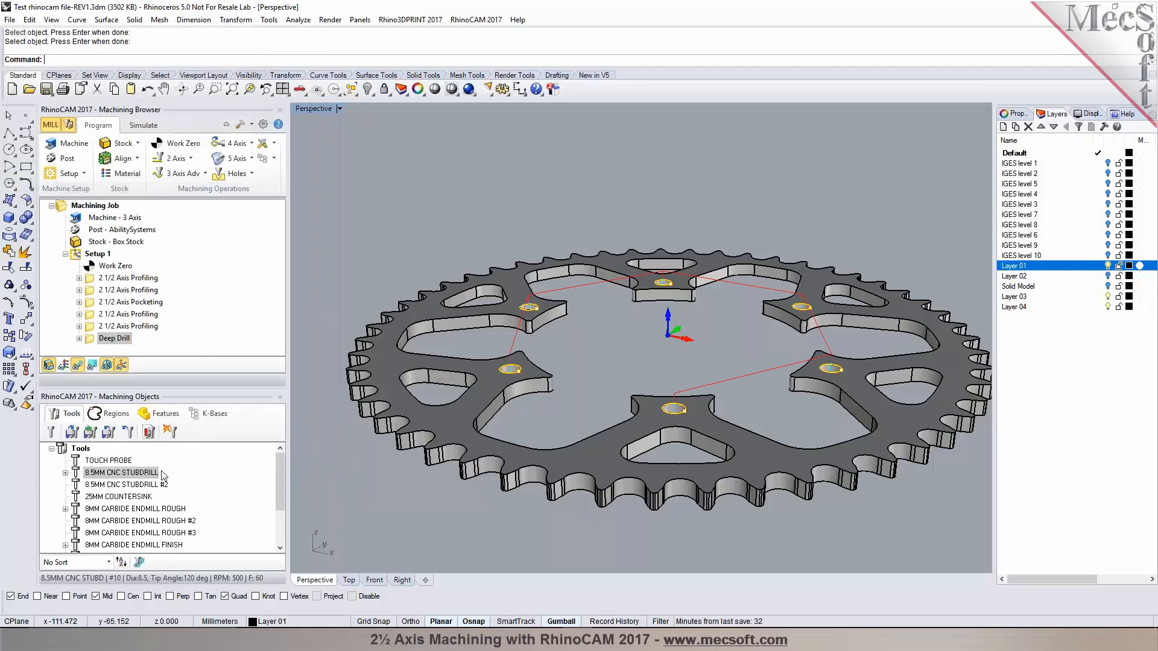
- Save the file and play the material removal simulation of the Deep Drill operation
left_click(46, 89)
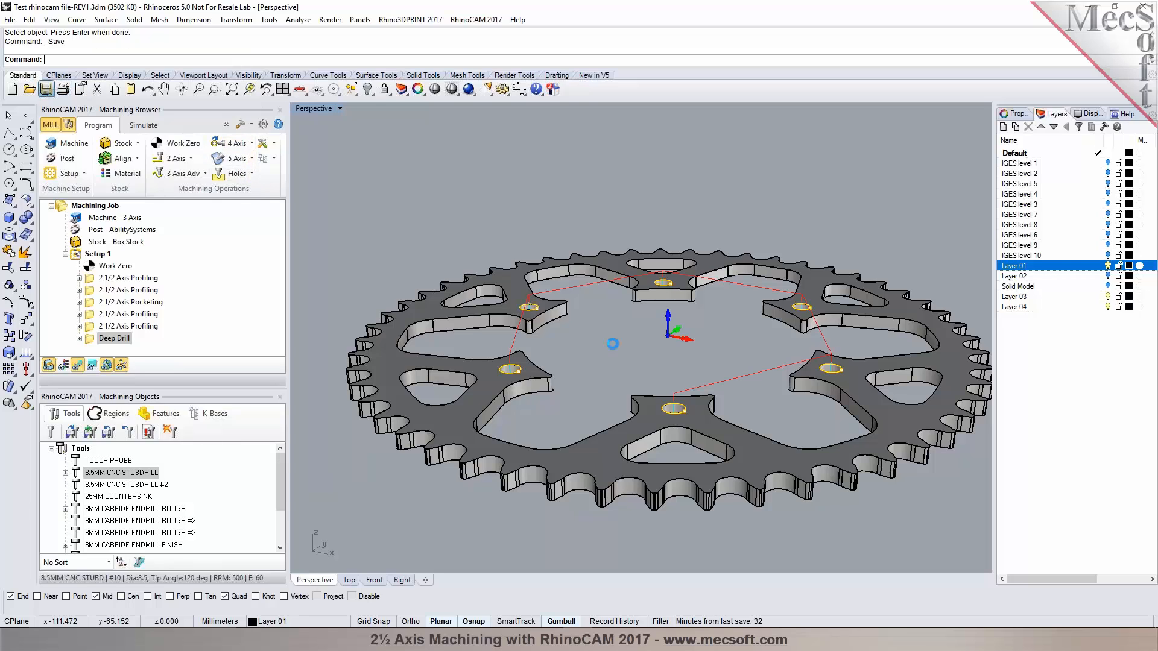
left_click(143, 125)
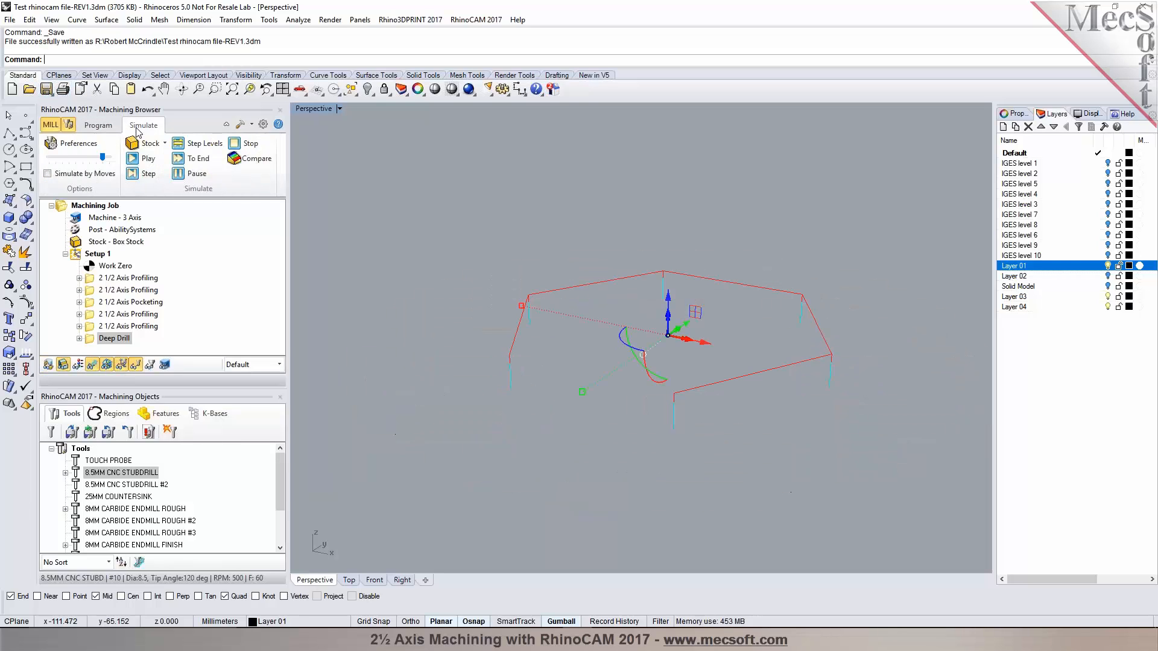
left_click(130, 159)
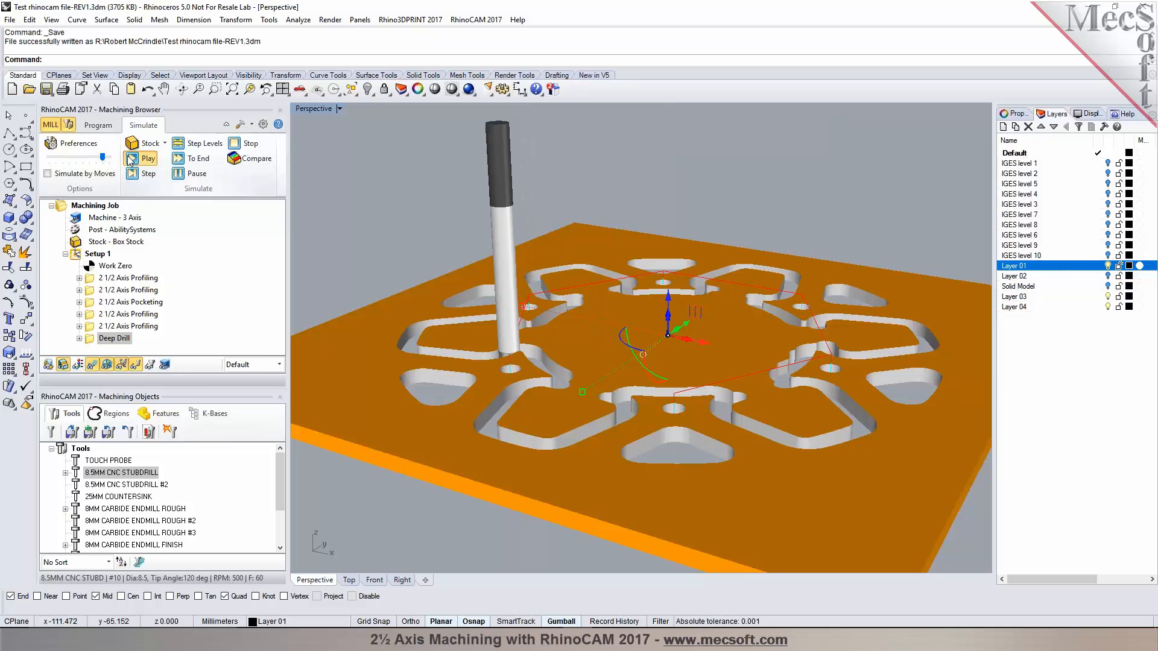
mouse_move(545, 329)
right_mouse_down()
mouse_move(548, 425)
mouse_move(534, 342)
right_mouse_up()
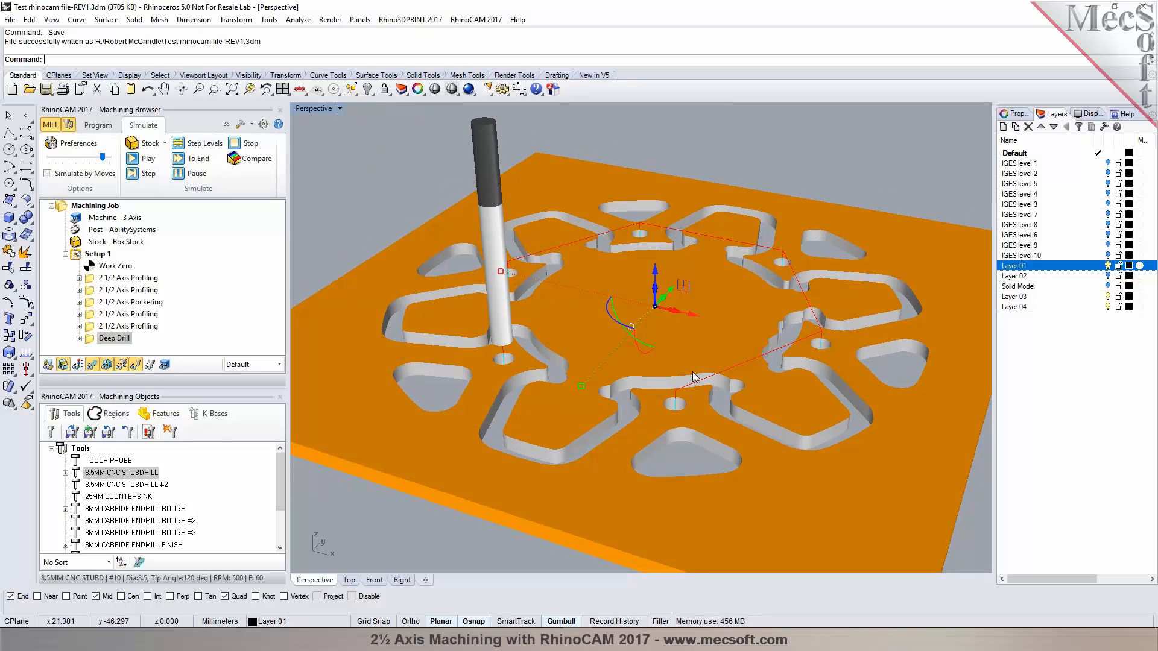
- Start a new Drill operation of type Countersink Drill using the 25MM COUNTERSINK tool
left_click(96, 126)
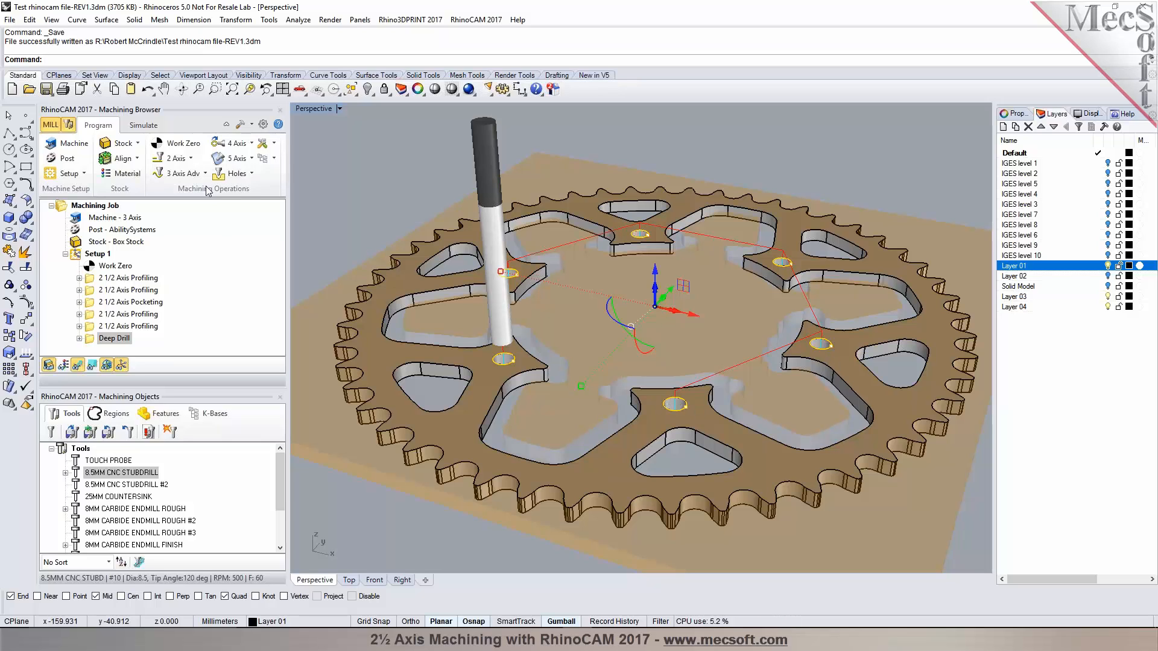
left_click(250, 174)
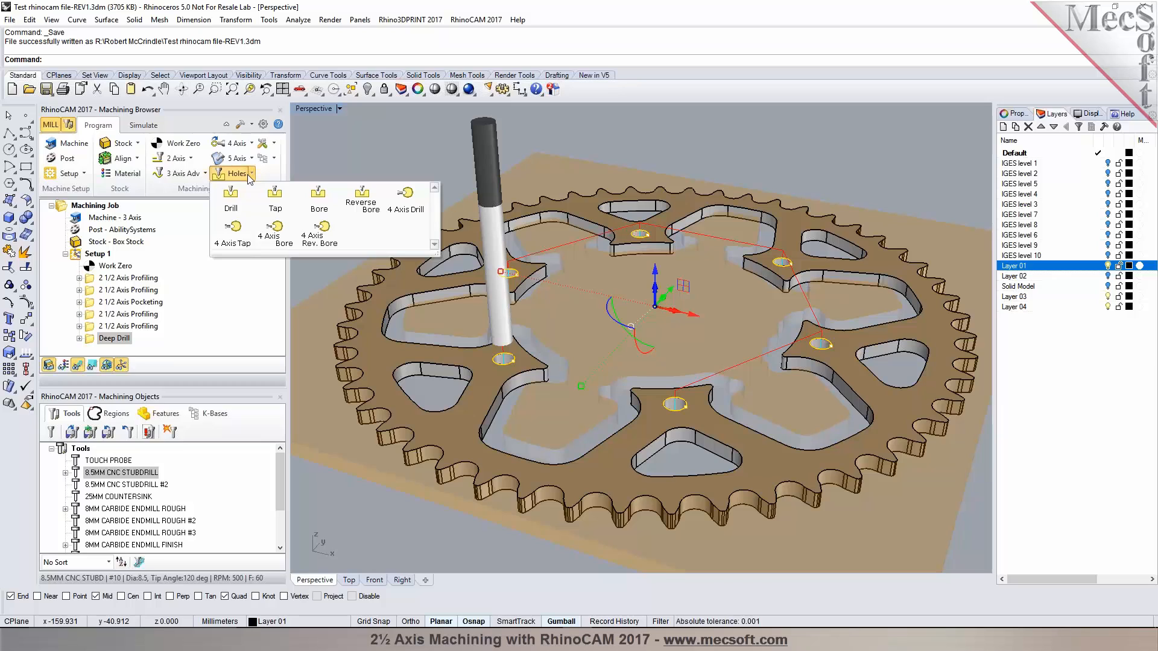
left_click(229, 196)
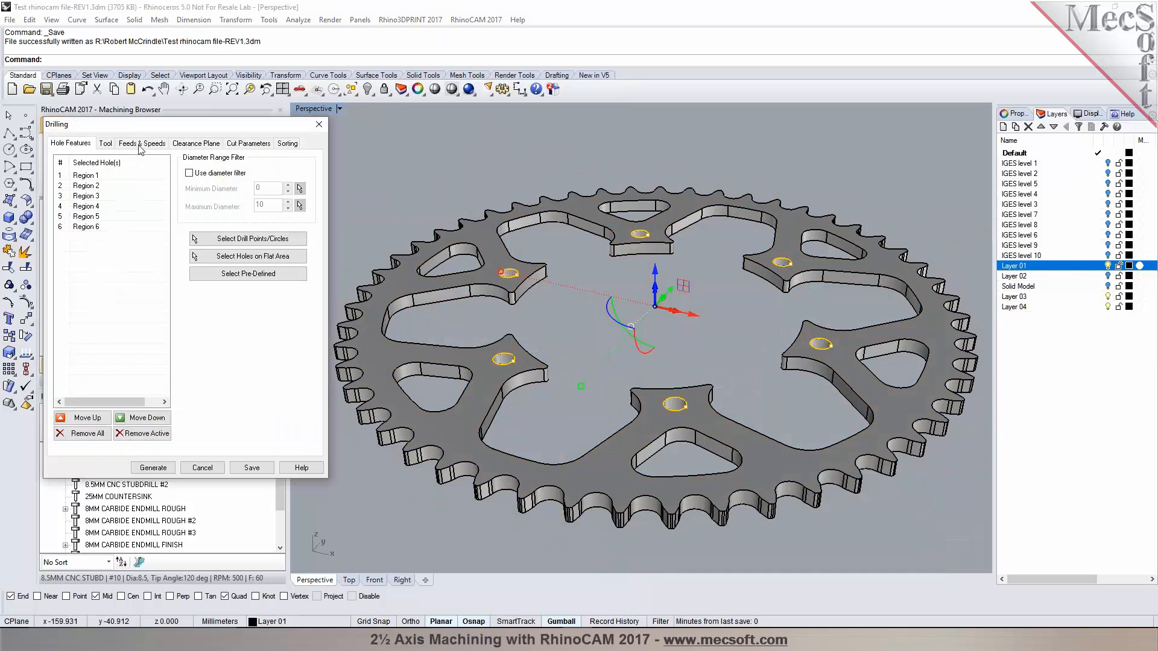
left_click(235, 144)
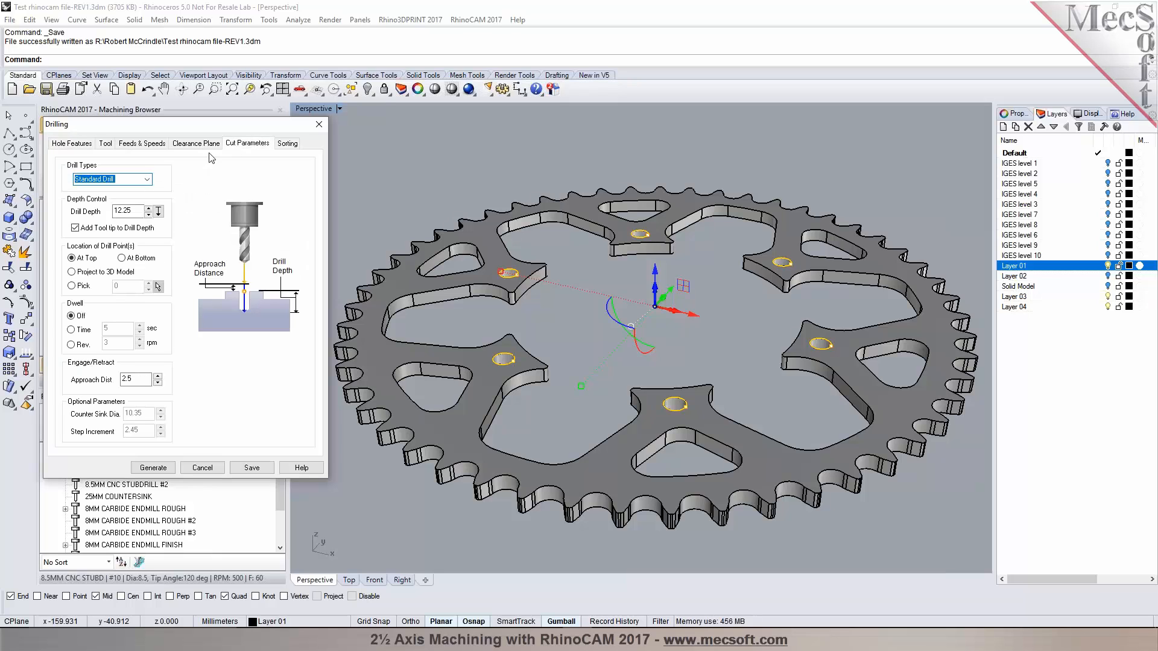
left_click(152, 181)
left_click(136, 210)
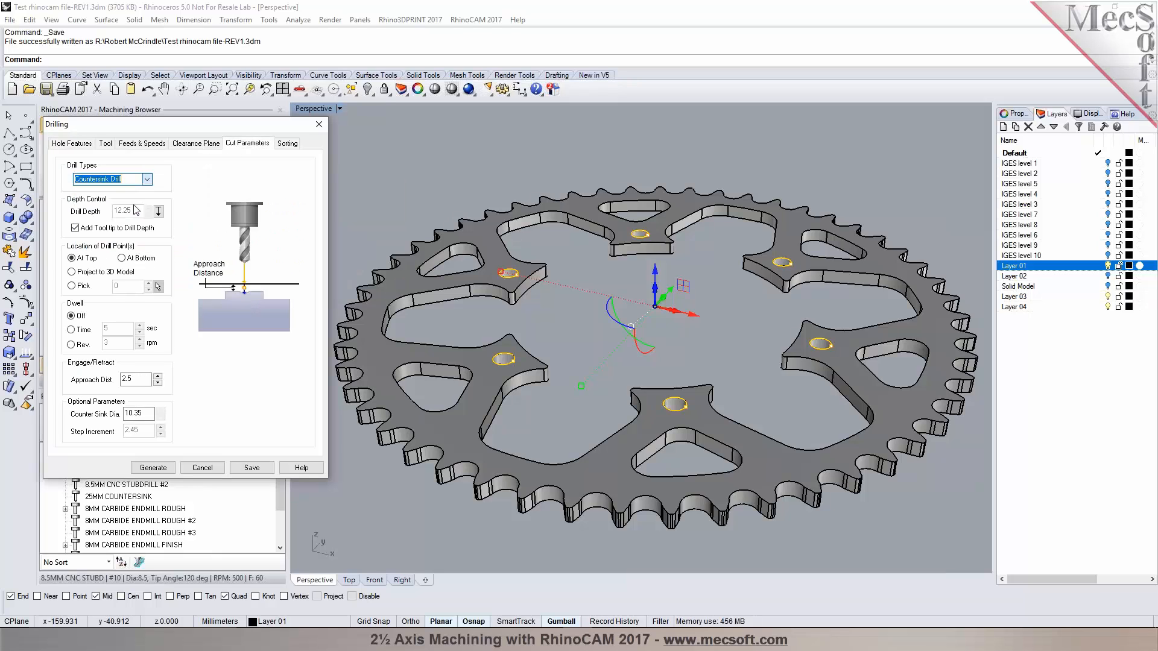
left_click(105, 143)
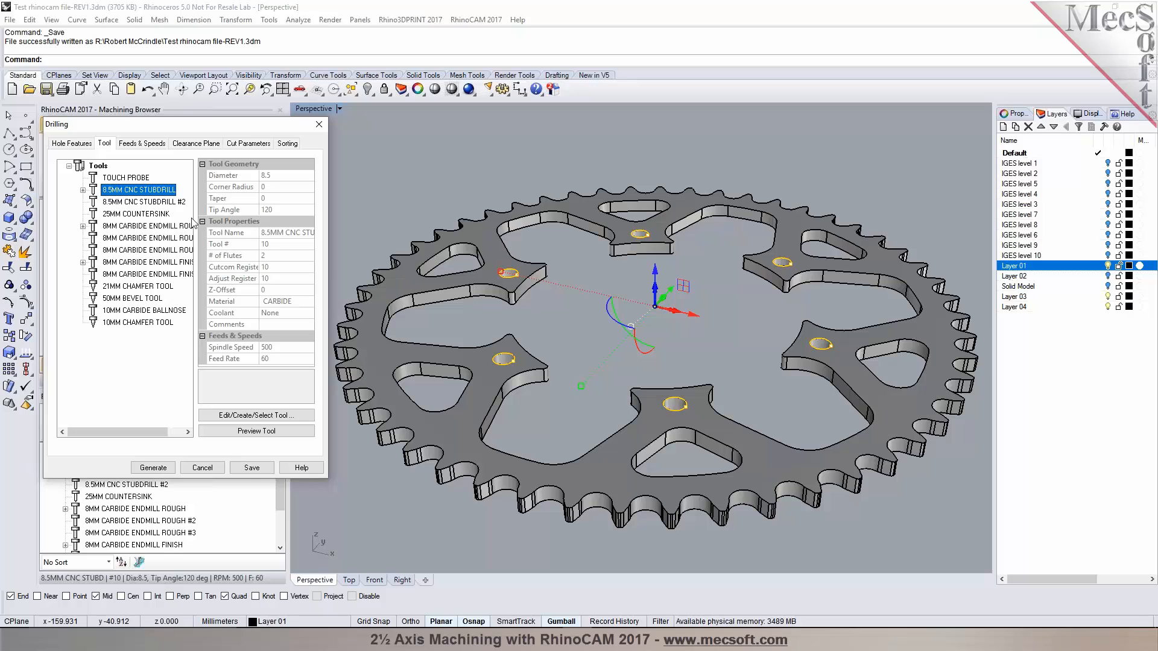
left_click(162, 215)
left_click(236, 145)
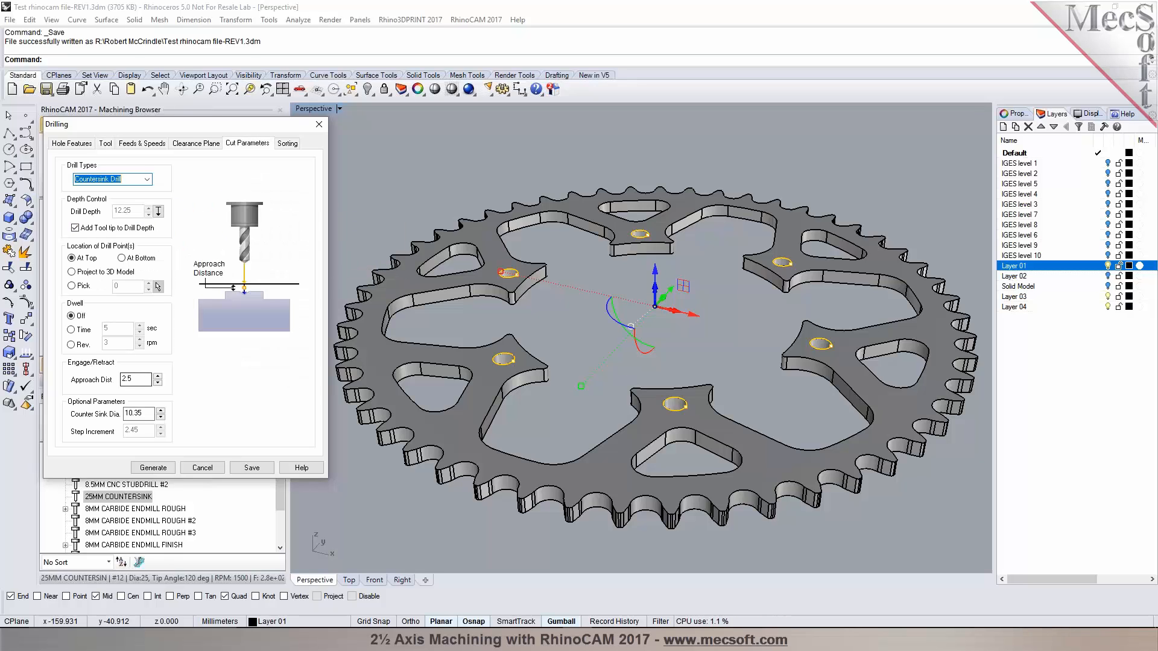
double_click(133, 414)
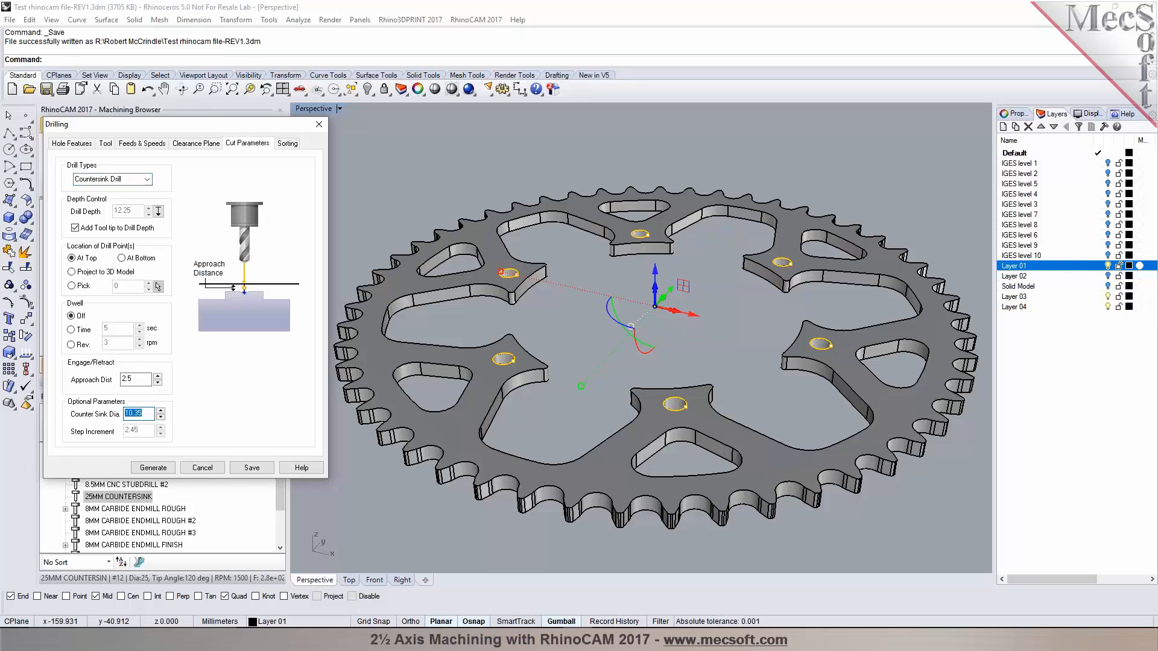
mouse_move(145, 432)
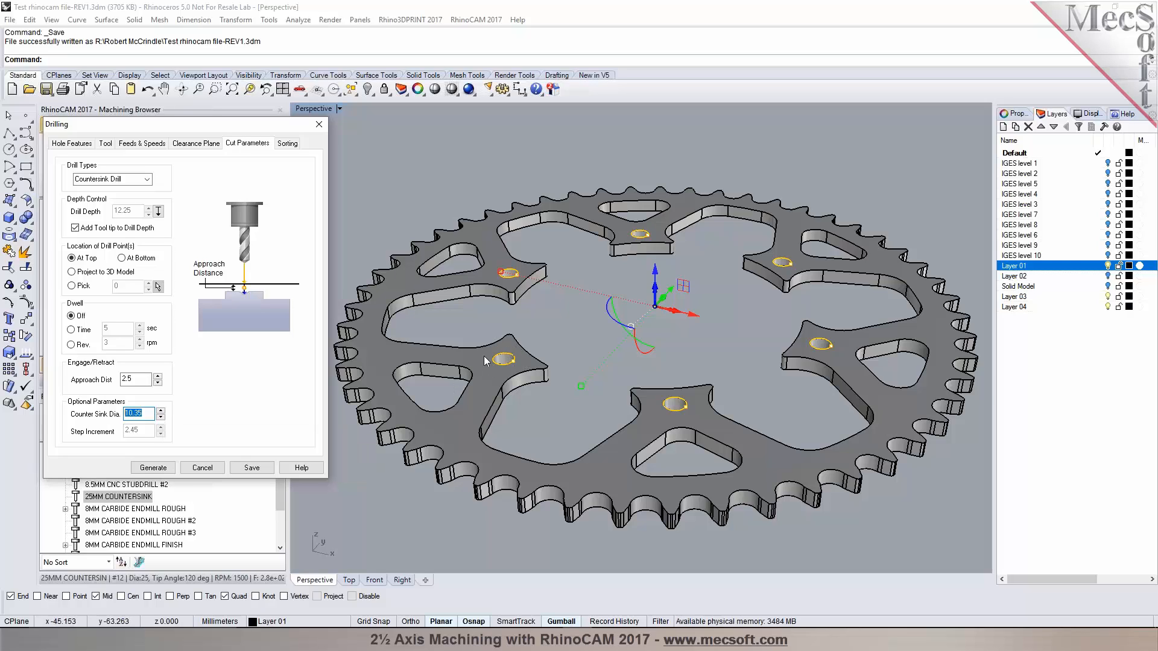
- Show Layer 02 temporarily and measure the diameter of the countersink circle around one of the bolt holes
left_click(1107, 277)
left_click(539, 390)
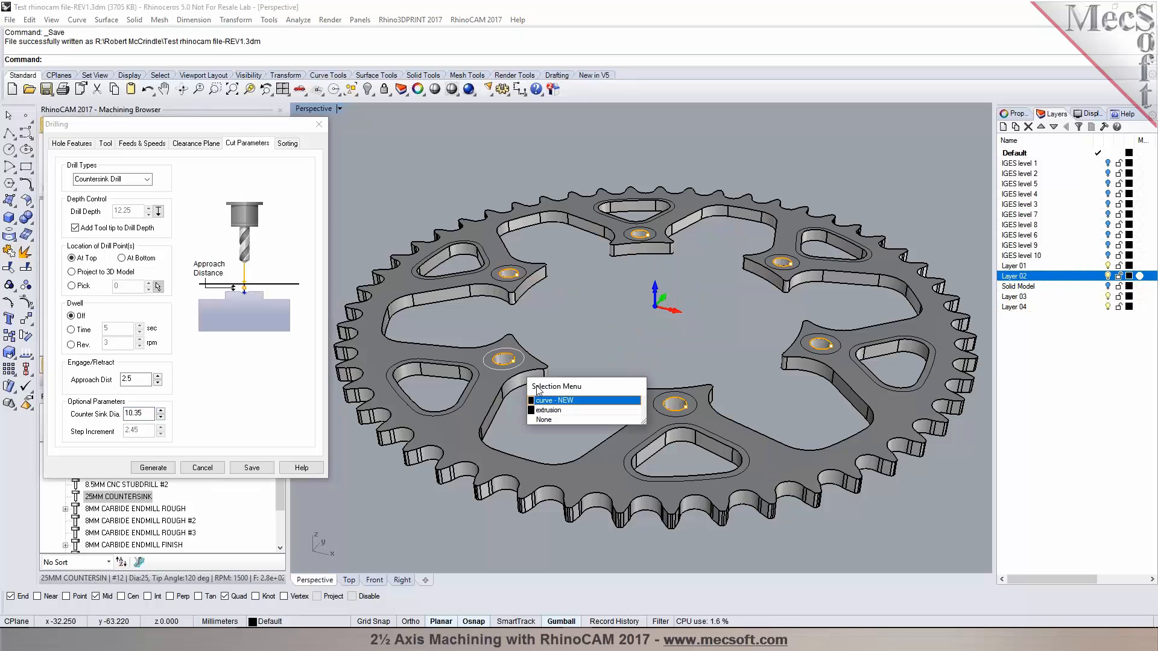
left_click(546, 402)
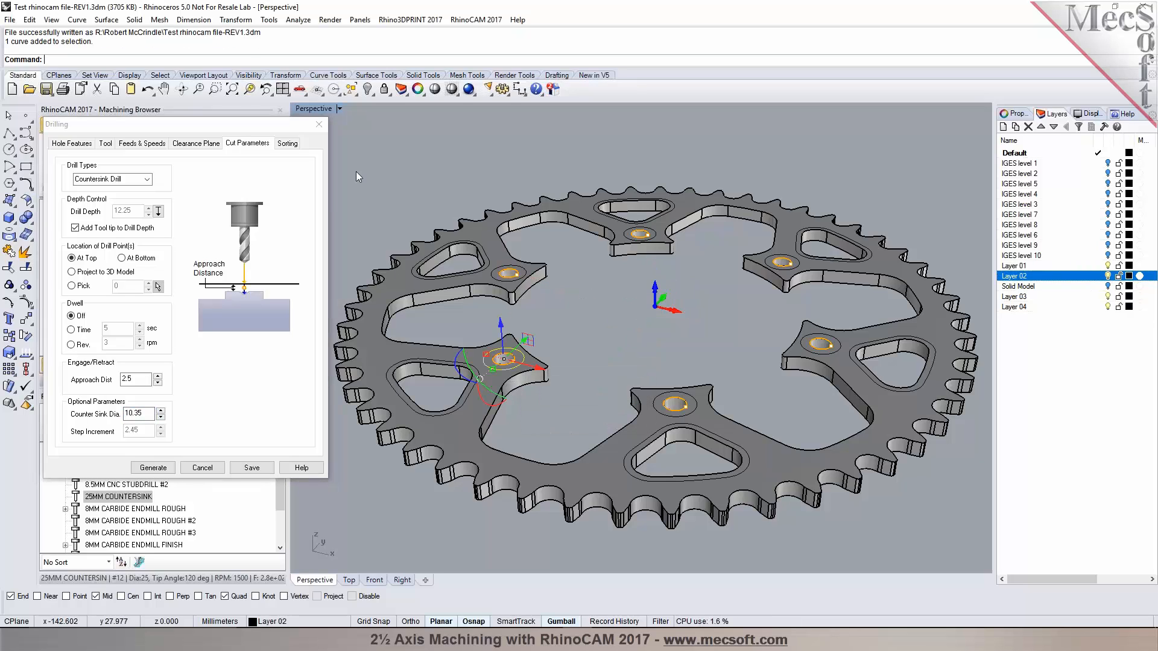
left_click(298, 20)
left_click(314, 148)
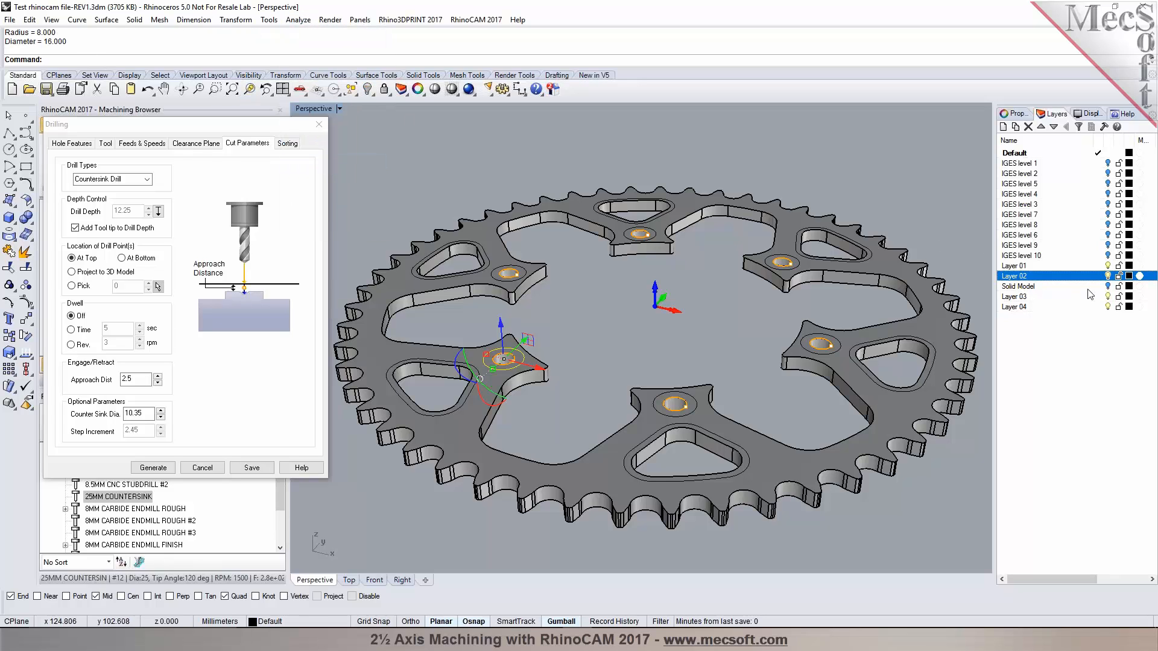
left_click(1108, 277)
- Set the countersink diameter to 16 and generate the Countersink Drill operation
left_click_drag(147, 414, 102, 418)
type("16")
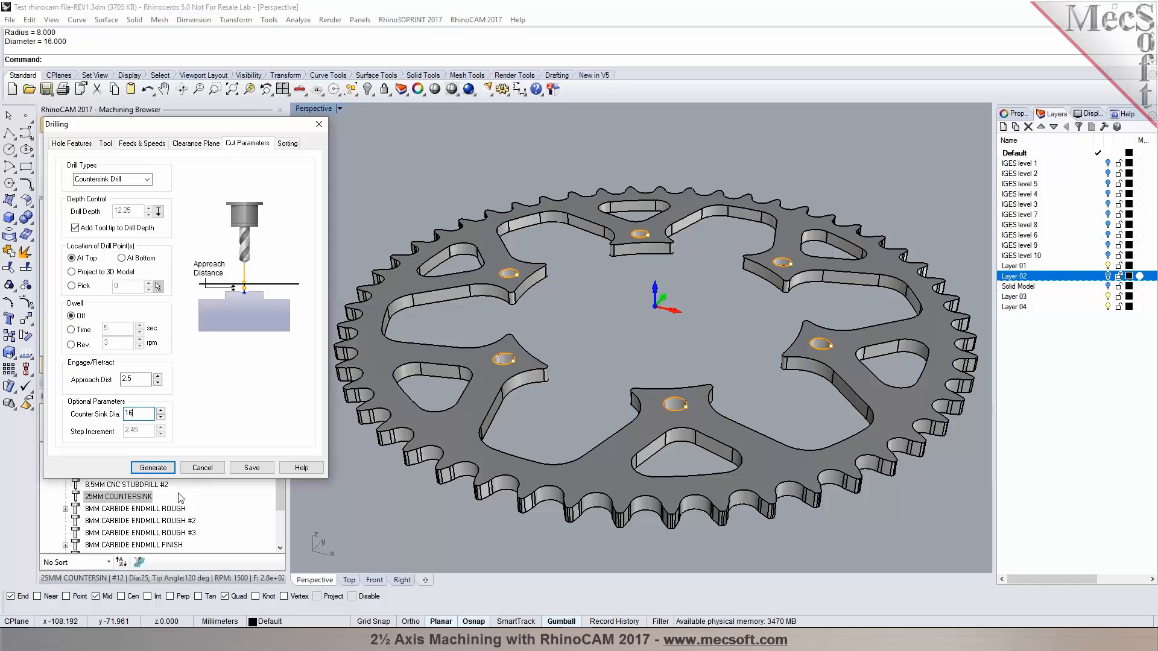
left_click(153, 467)
- Play the material removal simulation of the Countersink Drill operation, then return to programming and save the file
mouse_move(408, 529)
right_mouse_down()
mouse_move(445, 389)
mouse_move(415, 541)
right_mouse_up()
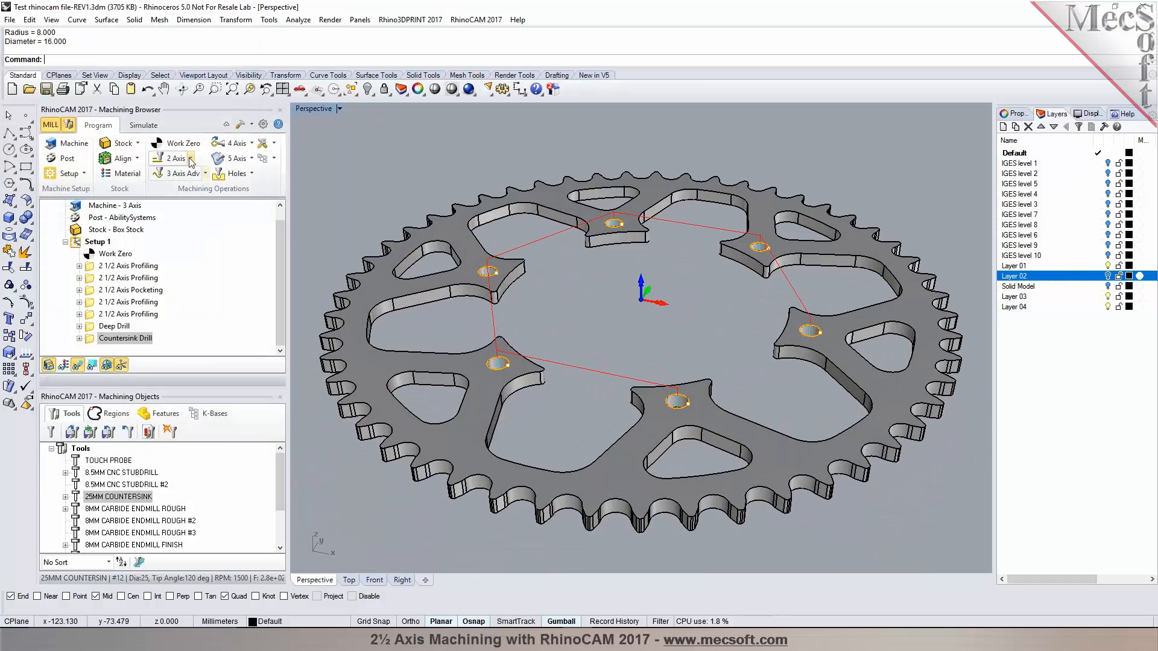
left_click(143, 125)
left_click(140, 159)
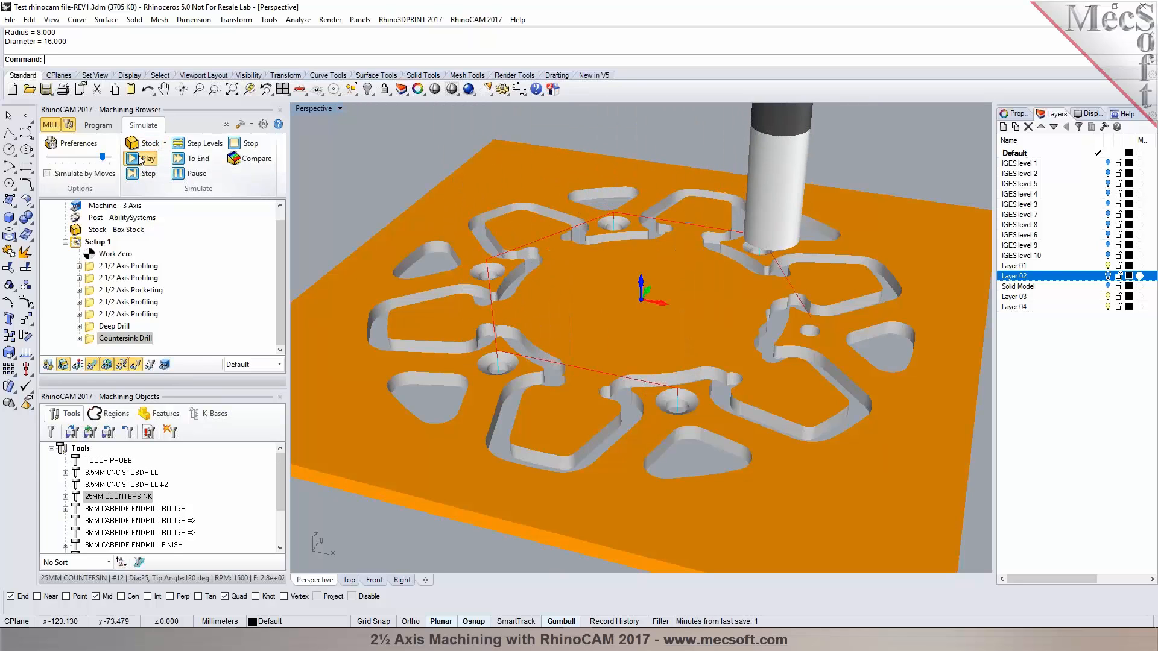
mouse_move(554, 300)
right_mouse_down()
mouse_move(567, 261)
mouse_move(556, 300)
right_mouse_up()
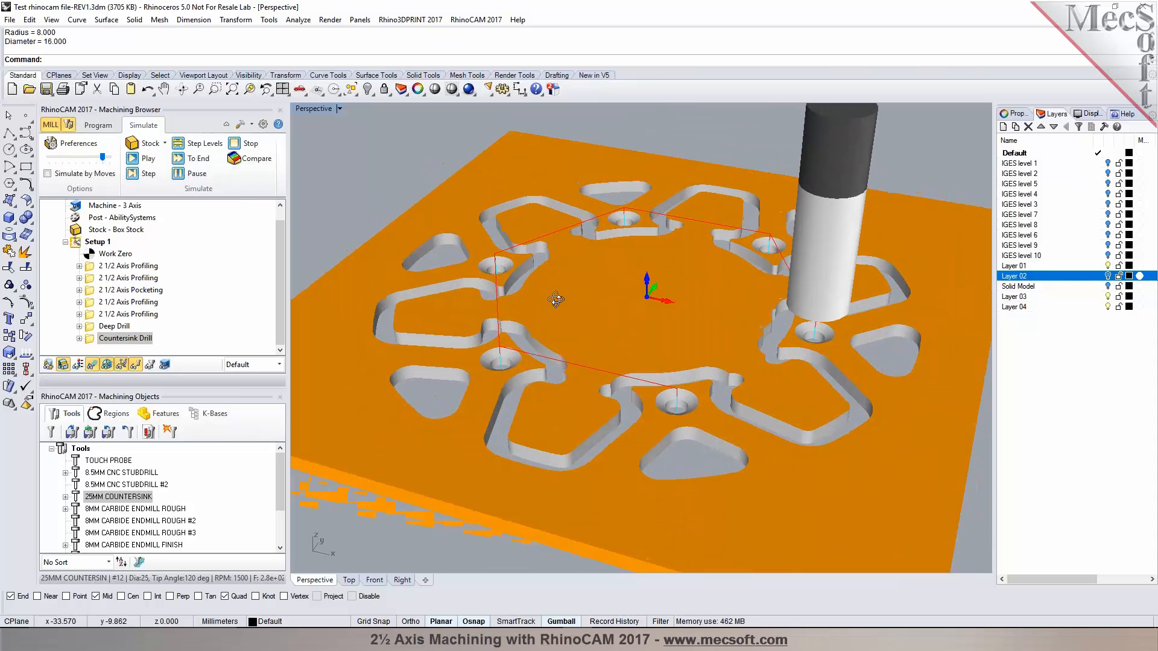
left_click(98, 125)
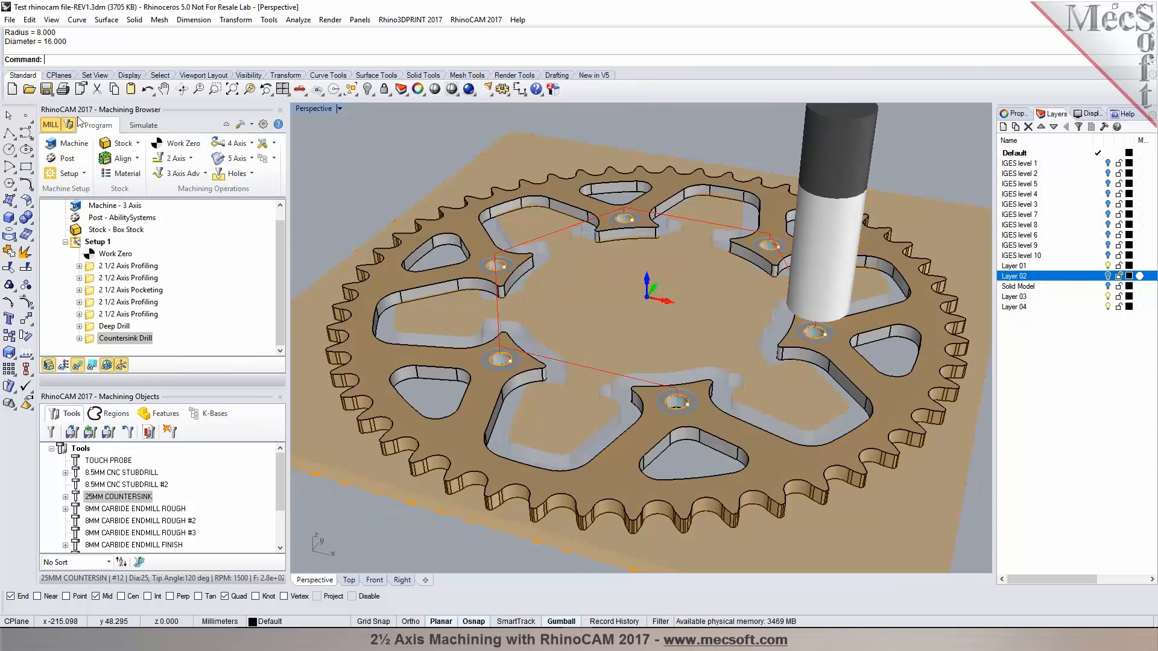
left_click(46, 89)
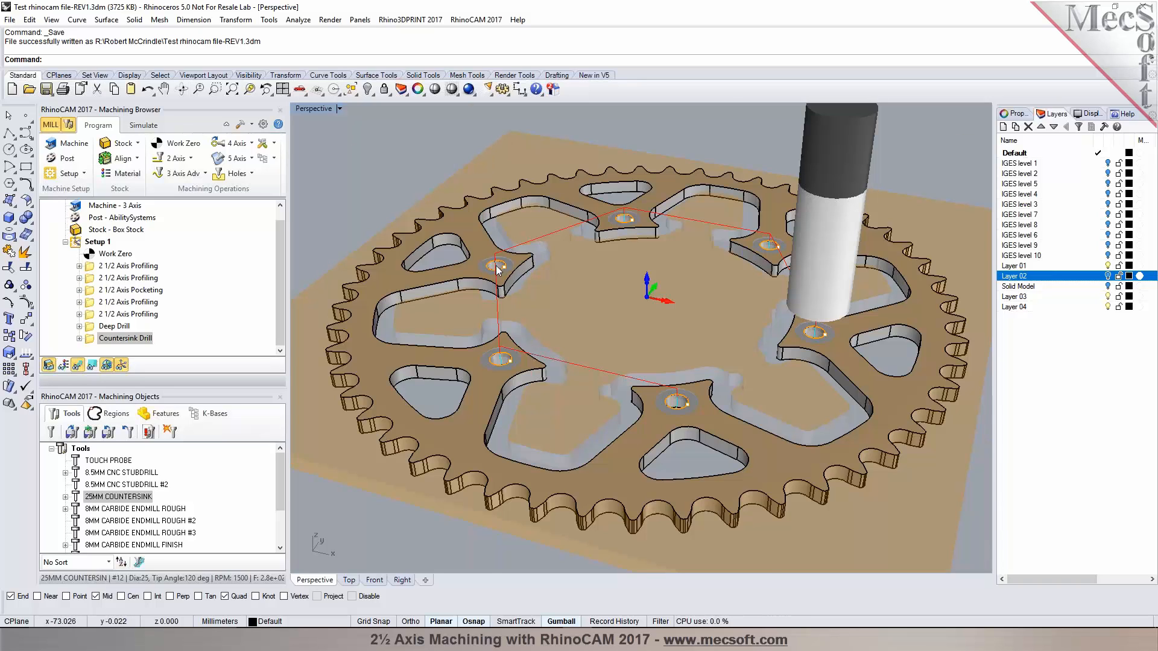
- Examine the countersunk holes on the model and in the simulated stock from several distances and angles
scroll(490, 272, "up", 3)
scroll(490, 273, "down", 2)
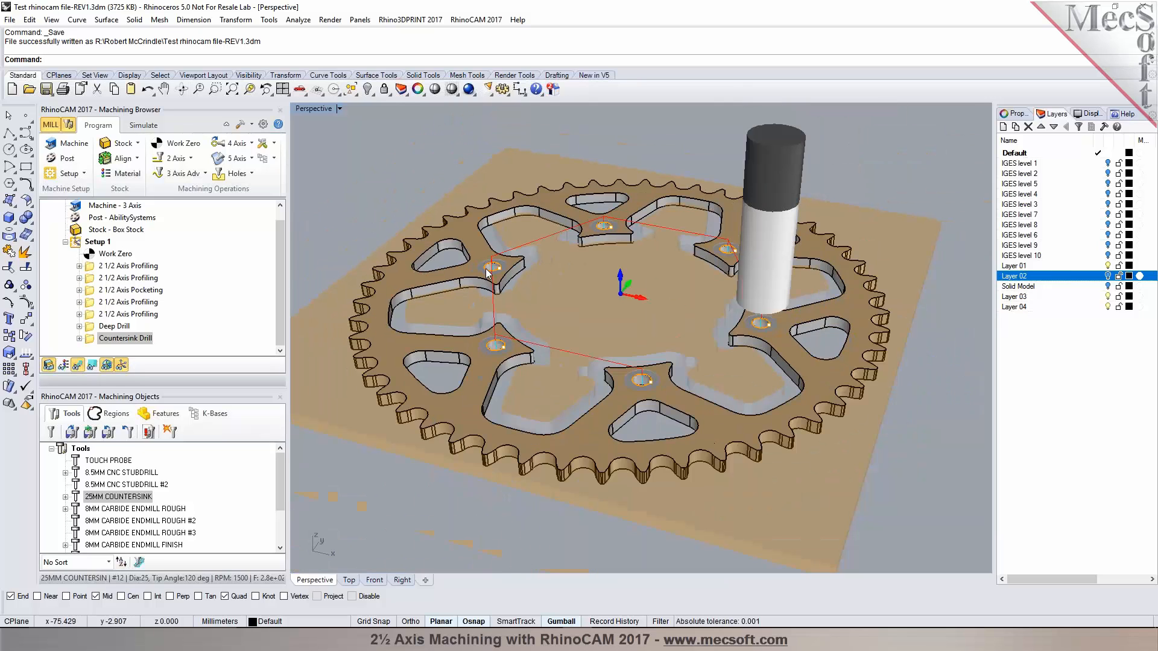
scroll(490, 273, "up", 3)
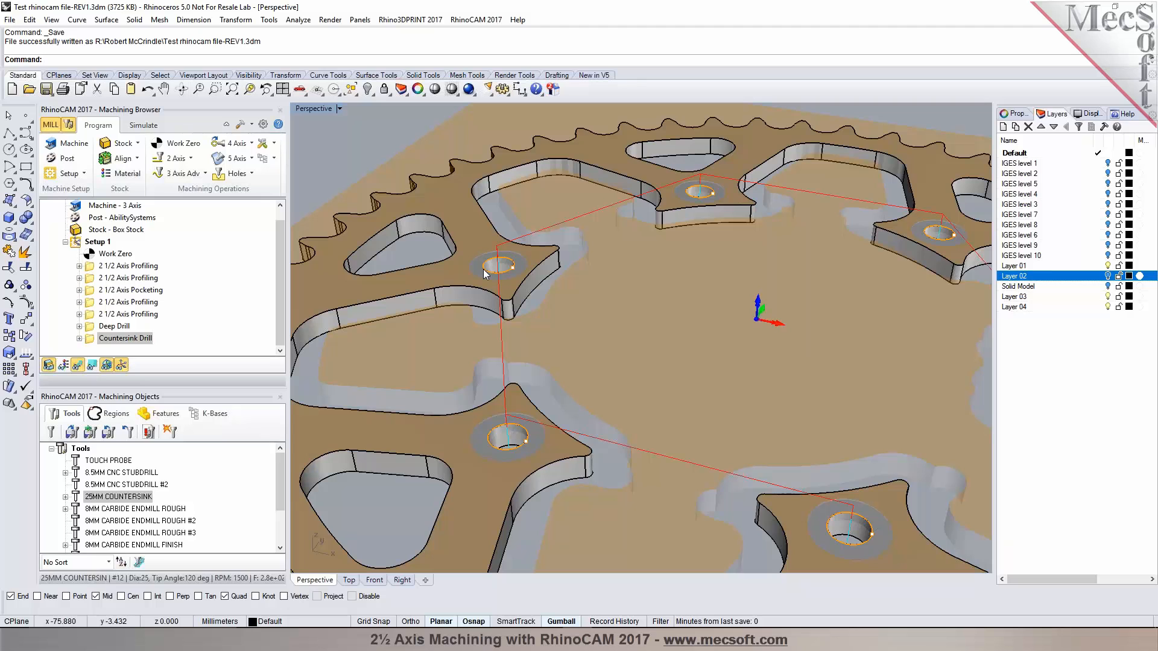
scroll(581, 303, "down", 2)
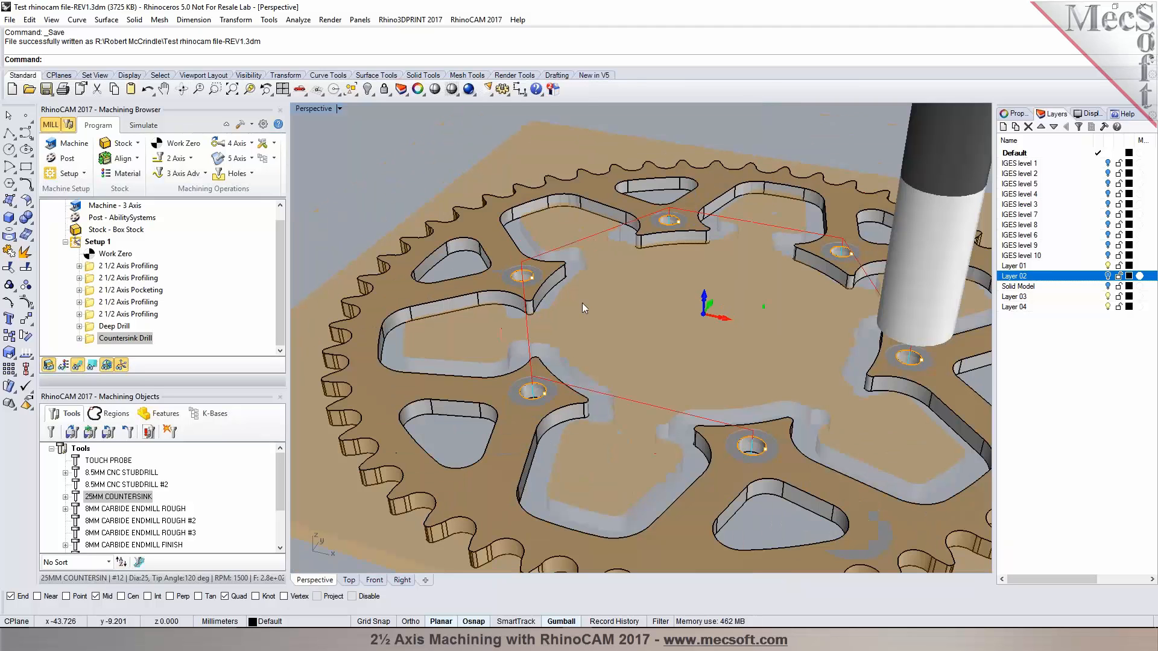
left_click(143, 125)
mouse_move(415, 223)
right_mouse_down()
mouse_move(416, 253)
mouse_move(410, 199)
mouse_move(413, 215)
right_mouse_up()
scroll(371, 210, "up", 2)
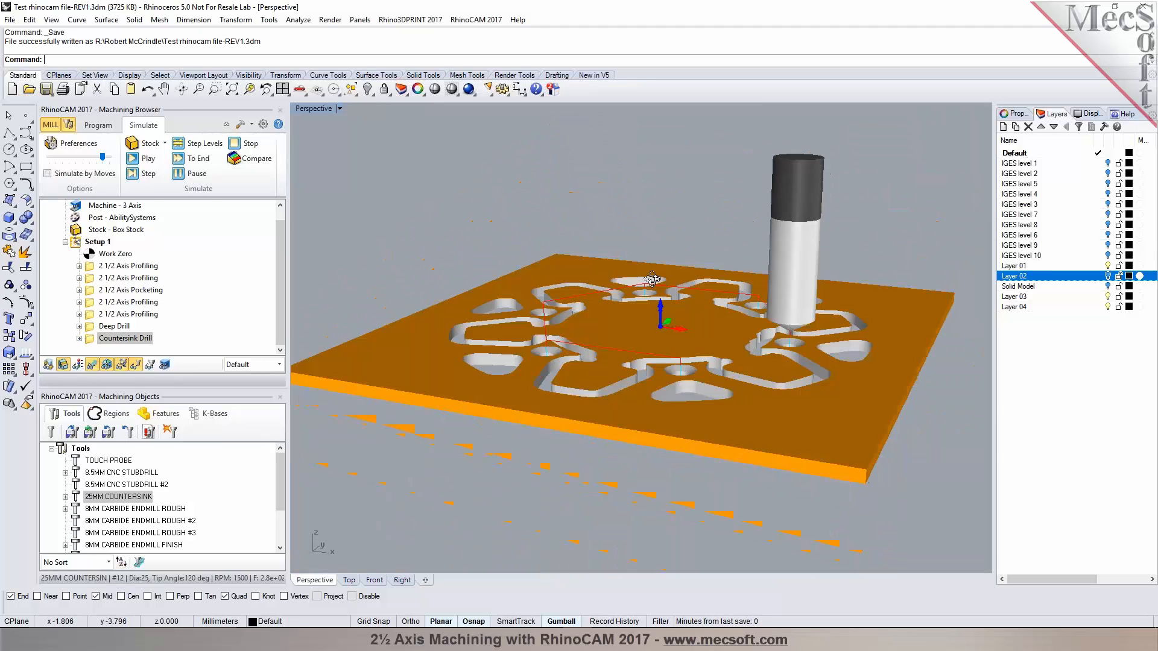
mouse_move(778, 357)
right_mouse_down()
mouse_move(696, 350)
mouse_move(785, 344)
mouse_move(805, 377)
mouse_move(799, 354)
right_mouse_up()
scroll(801, 356, "down", 6)
mouse_move(619, 329)
right_mouse_down()
mouse_move(616, 357)
mouse_move(627, 338)
right_mouse_up()
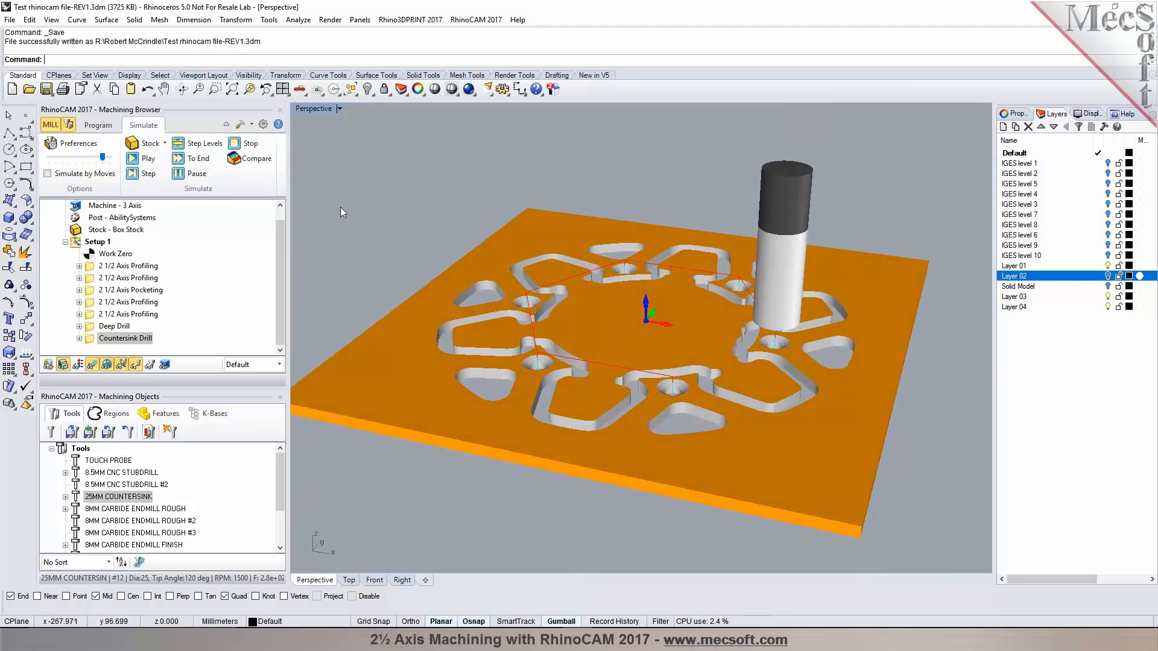
- Review the hole regions selected in the settings of the Deep Drill operation
left_click(98, 126)
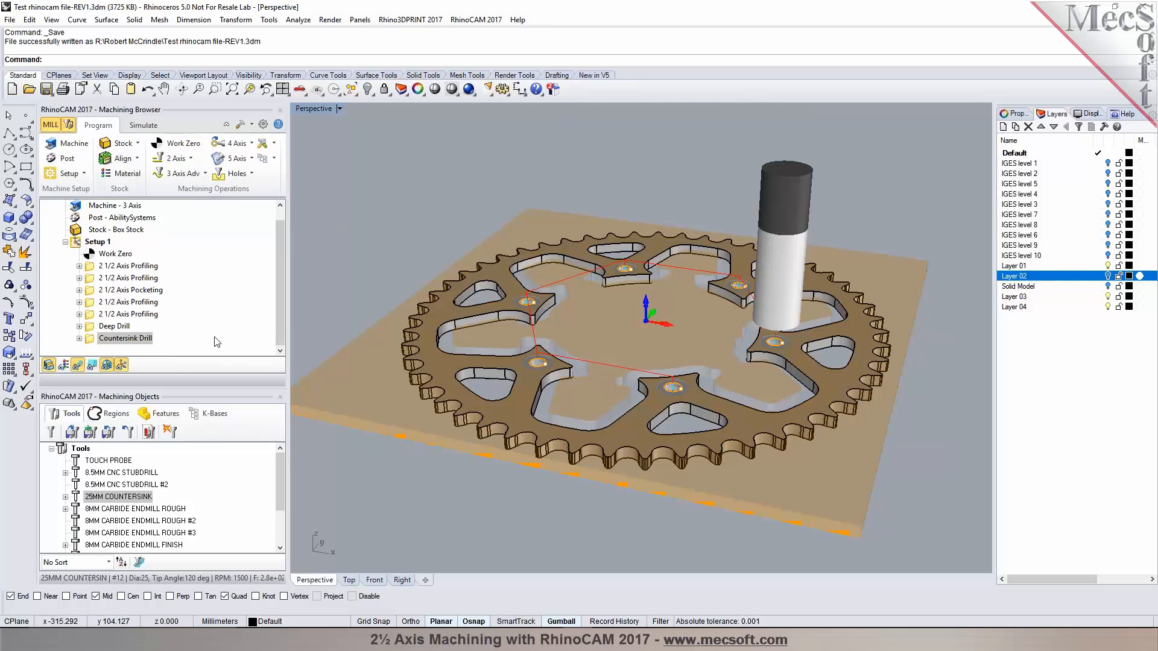
left_click(114, 326)
left_click(123, 340)
double_click(102, 326)
left_click(202, 469)
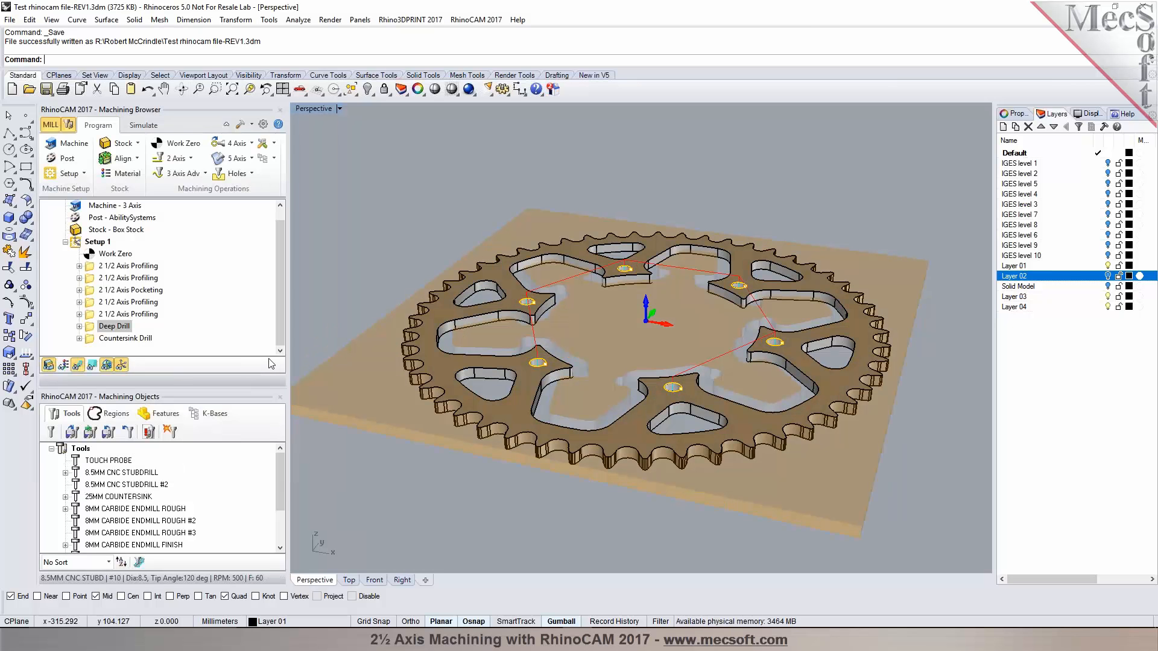
double_click(92, 329)
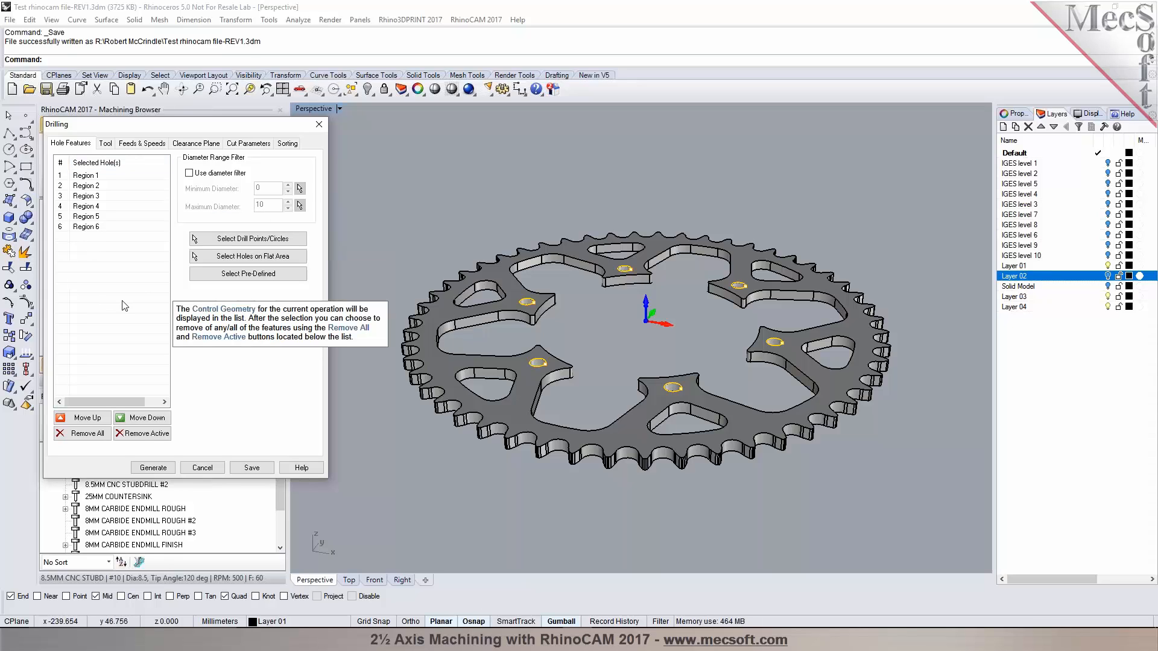
left_click(213, 471)
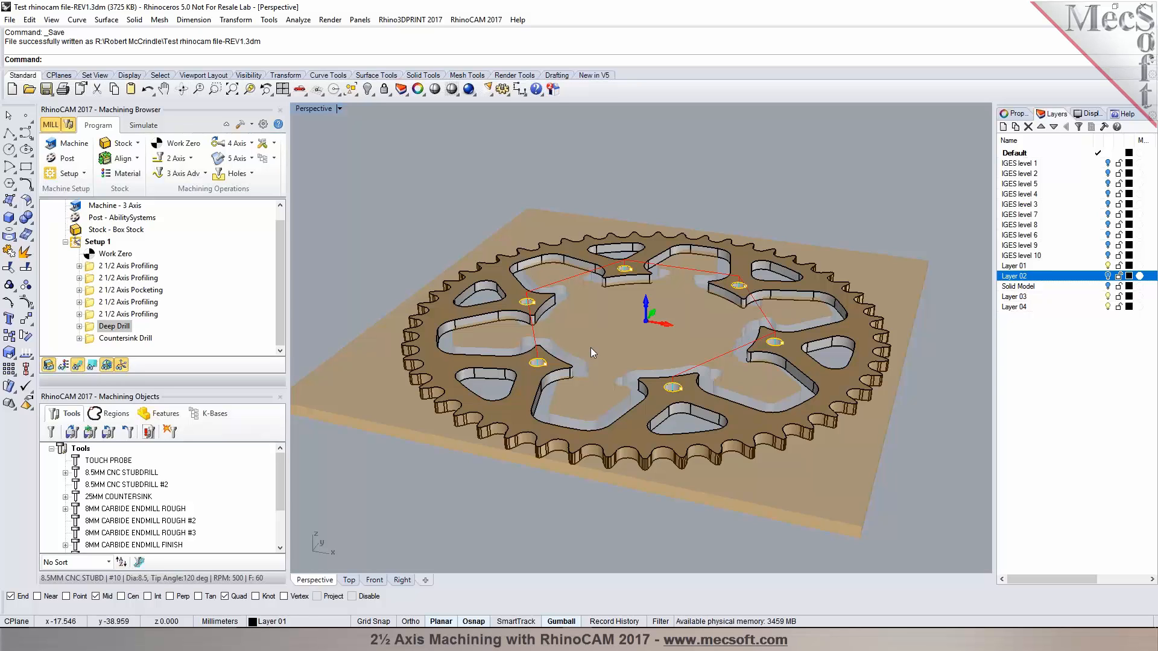
- Select the six hole circles through the Deep Drill operation and move them to a new layer named DRILL
left_click(112, 326)
right_click_drag(686, 329, 684, 290)
left_click(1018, 308)
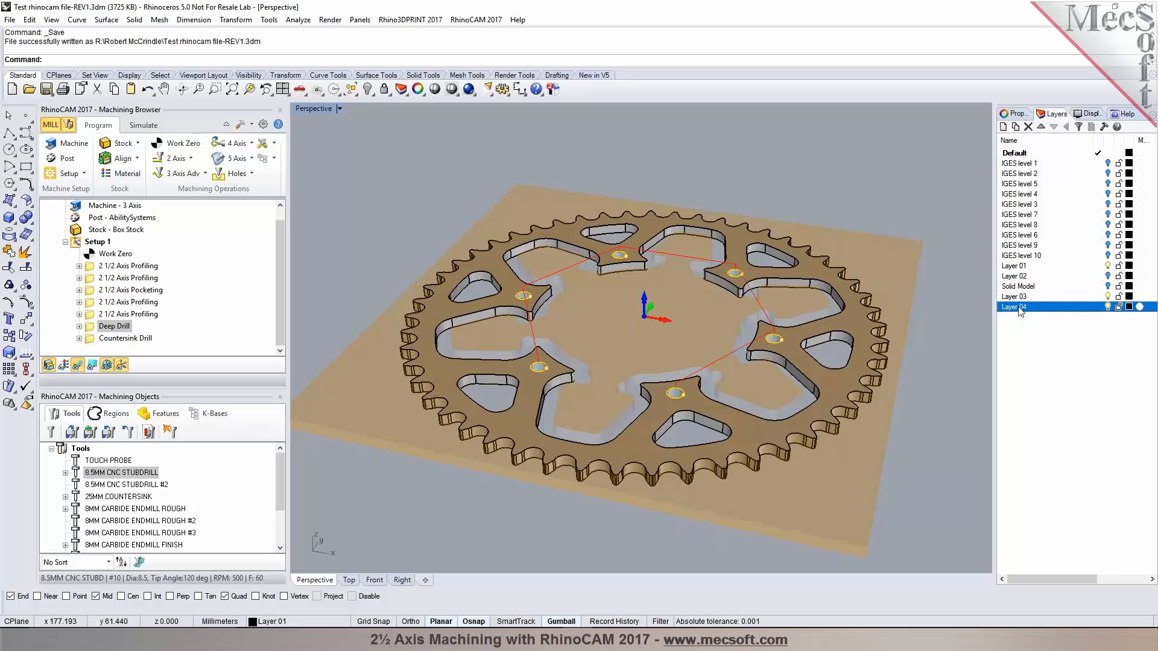
left_click(1003, 127)
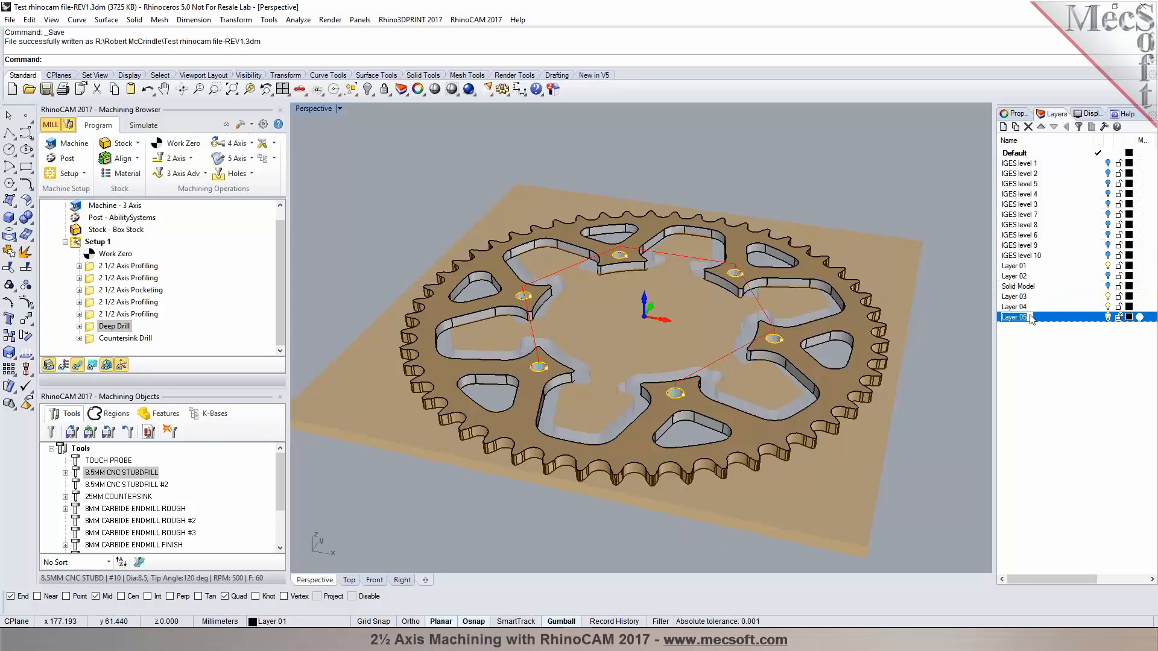
type("H")
right_click(1034, 320)
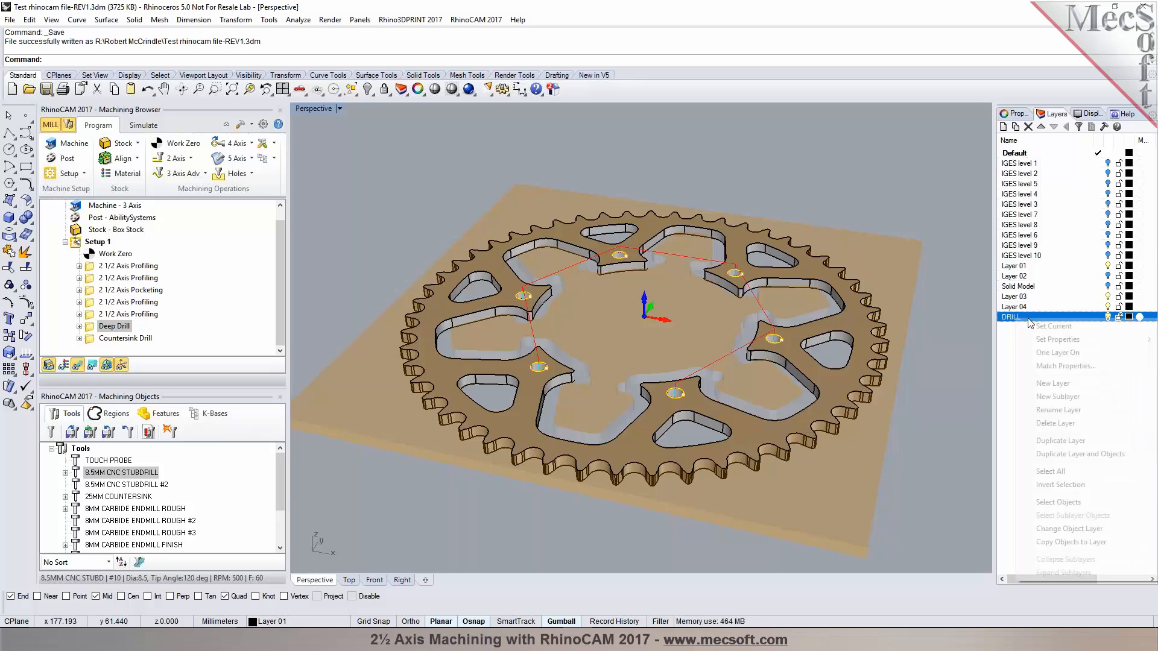
left_click(1080, 531)
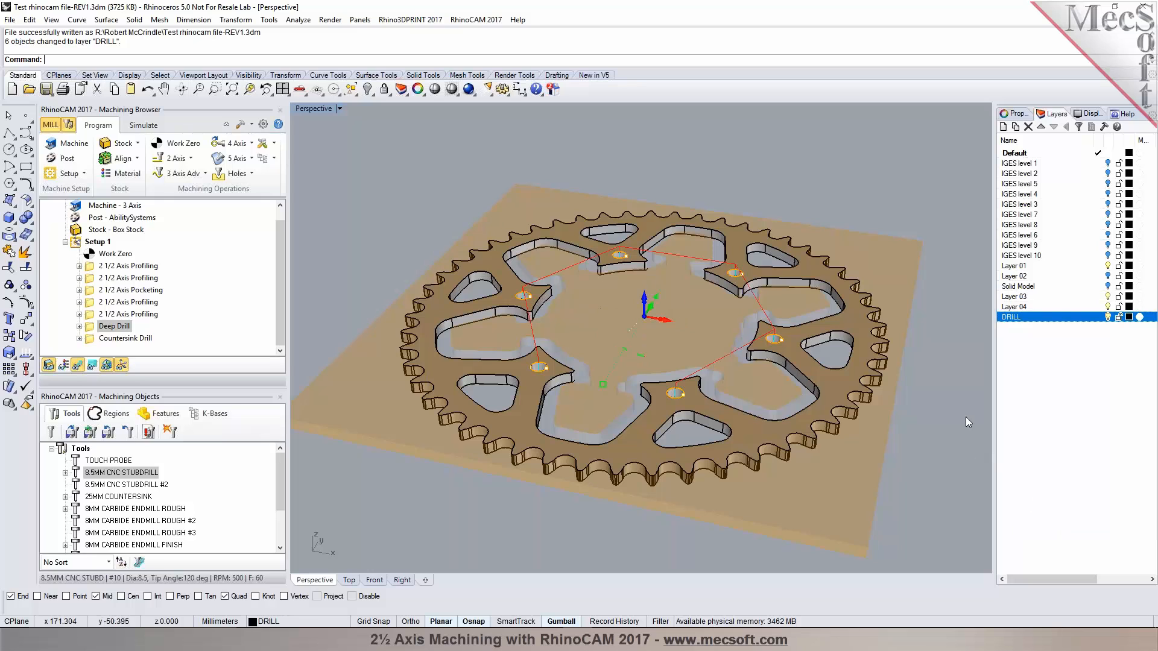
- Hide Layer 03 and the Solid Model layer, and show the curves on Layer 02
left_click(1108, 287)
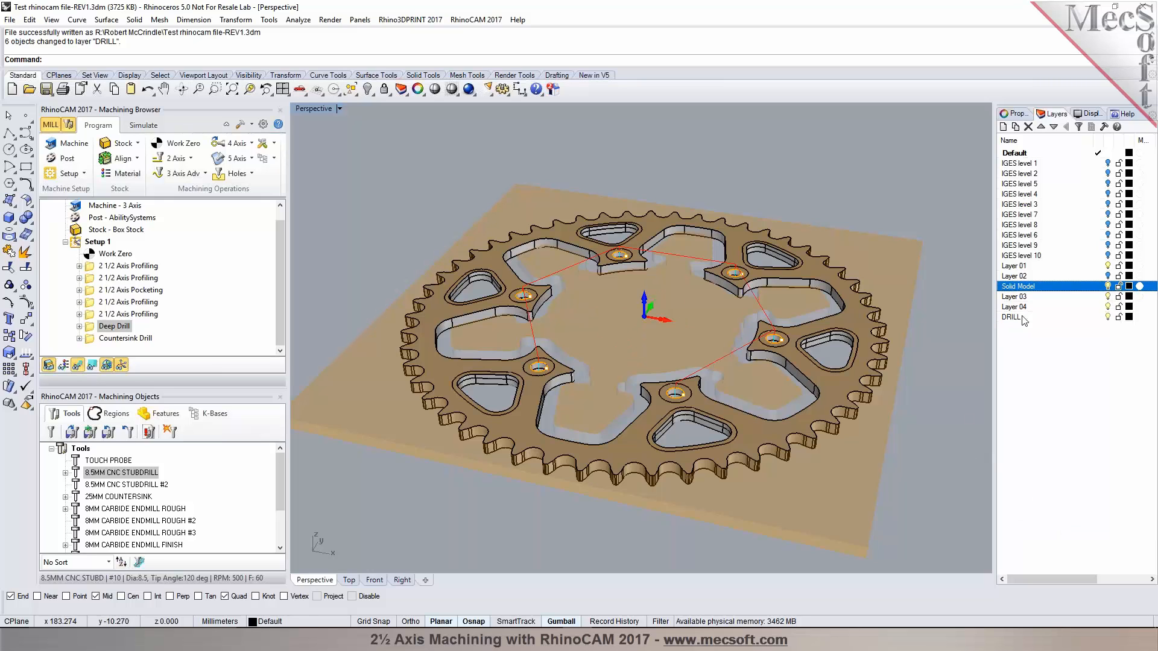
left_click(690, 405)
left_click(718, 430)
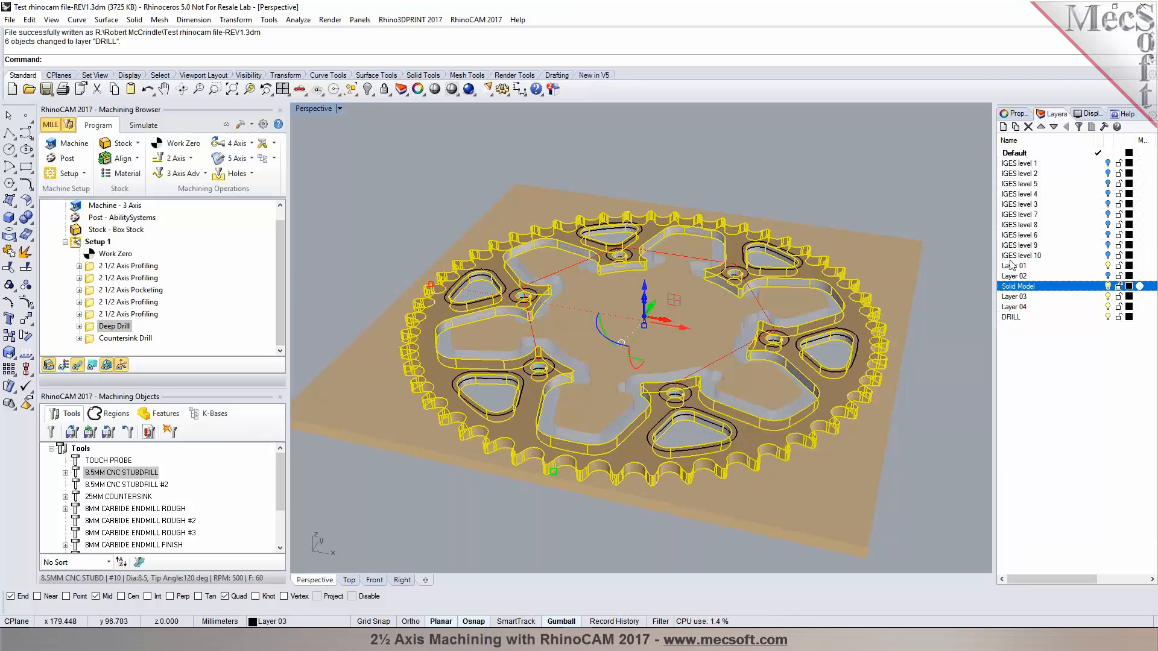
left_click(1113, 297)
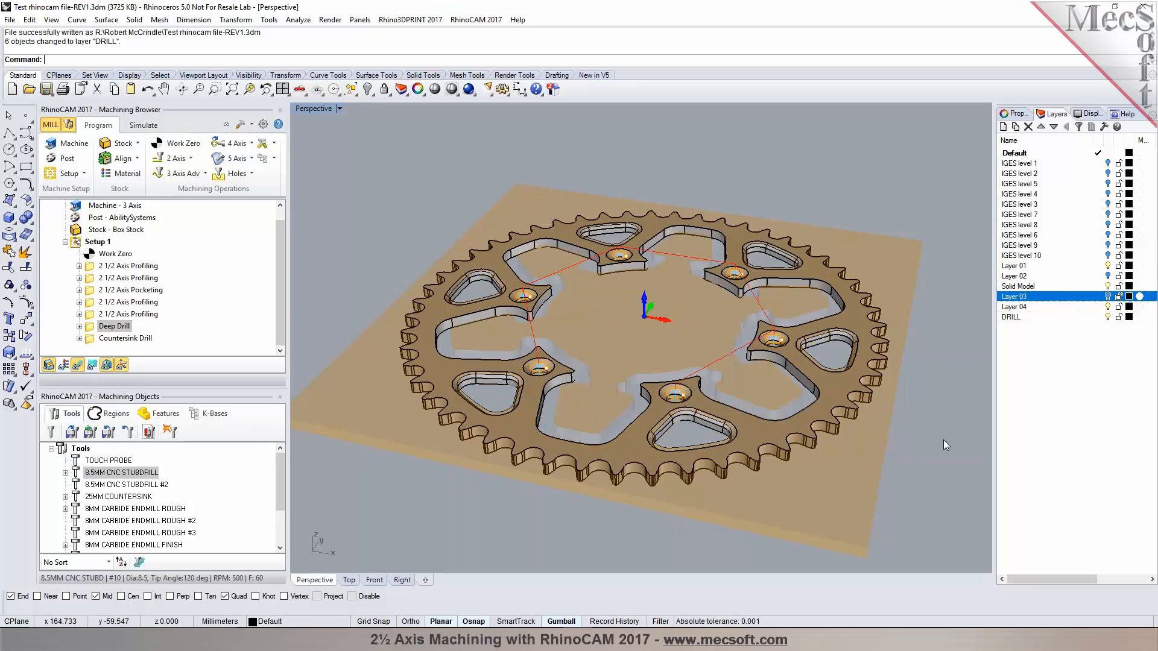
left_click(1108, 296)
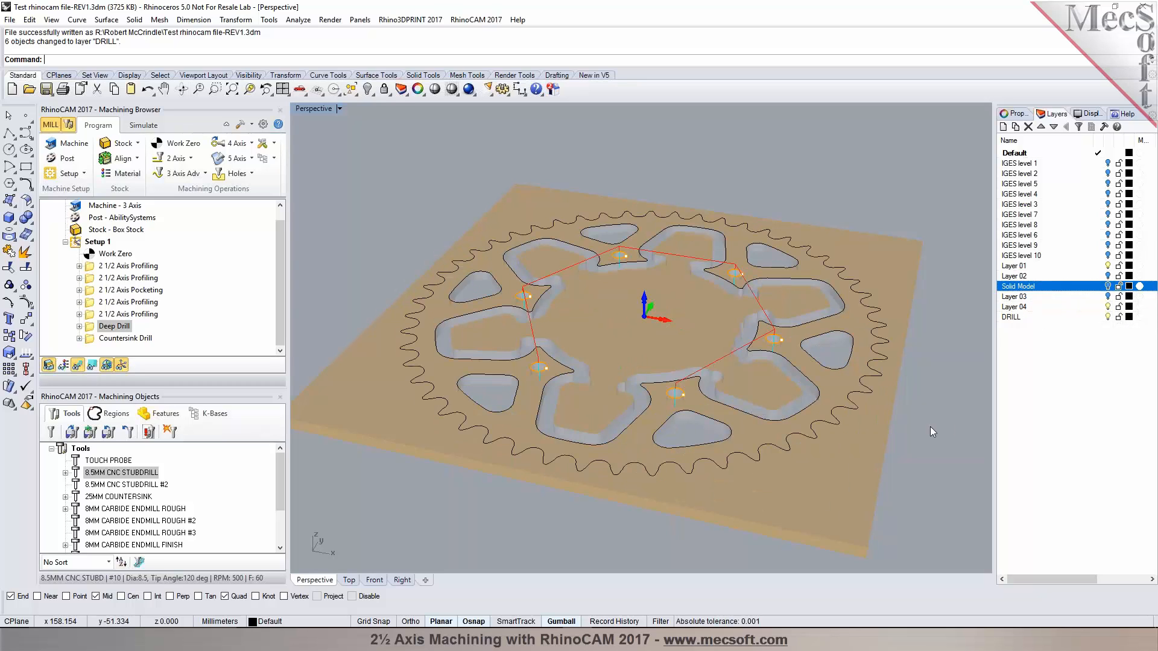
left_click(1108, 277)
- Select the six outer circles around the bolt holes and move them to a new layer named CSINK
left_click(690, 396)
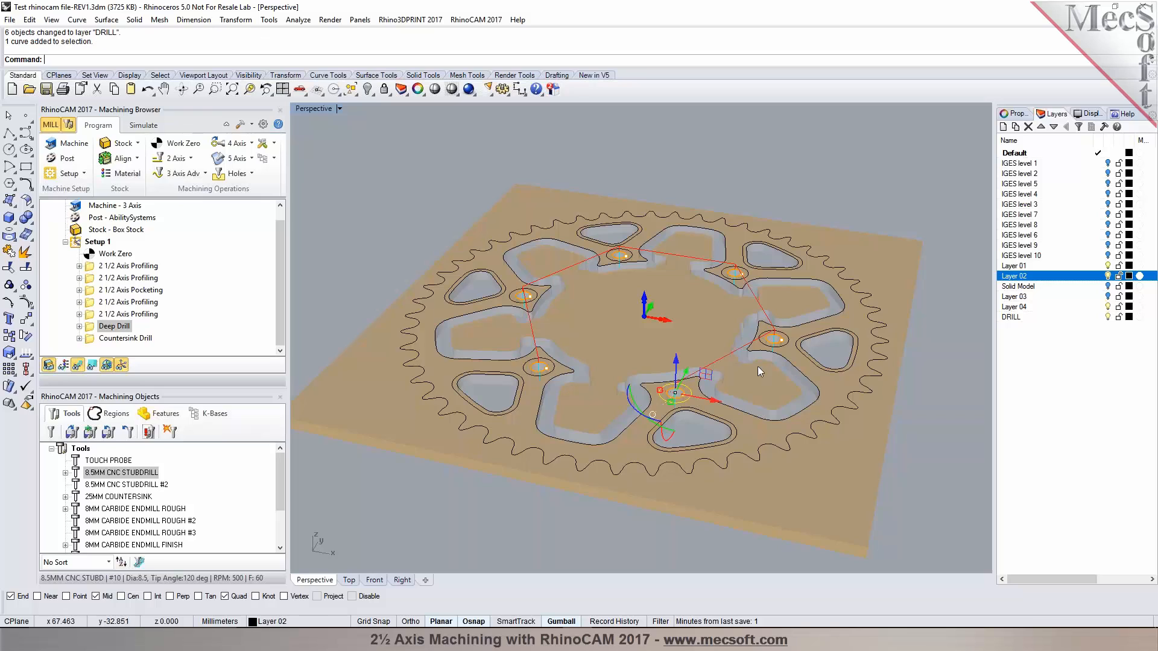
left_click(787, 340, "shift")
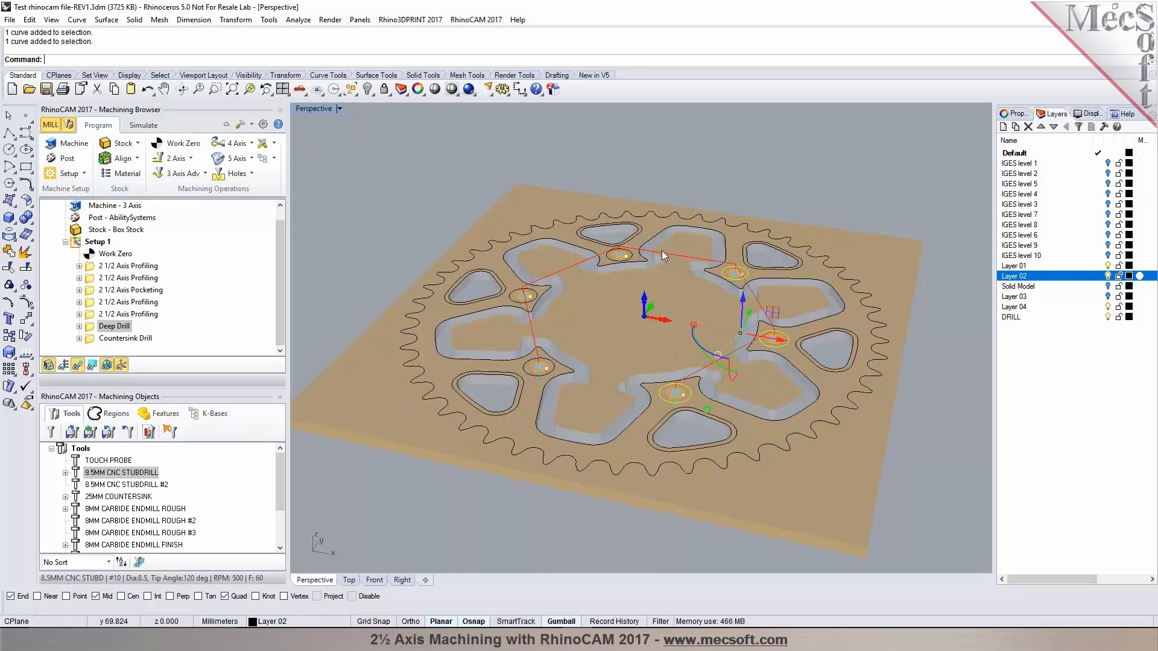
left_click(637, 258, "shift")
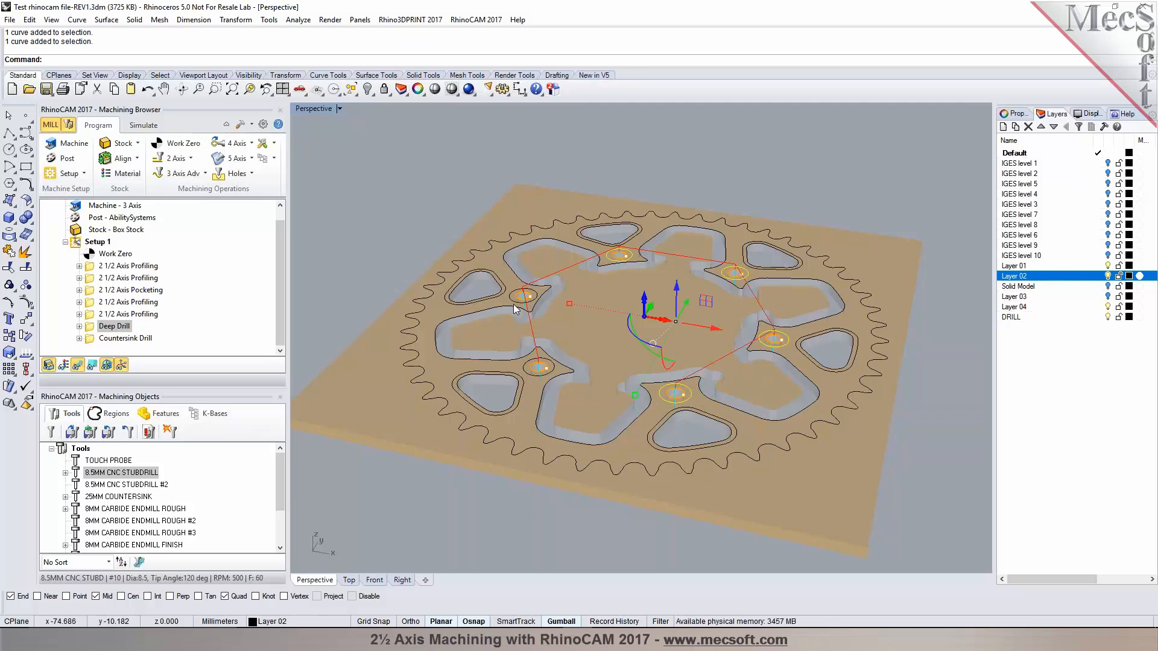
left_click(514, 305, "shift")
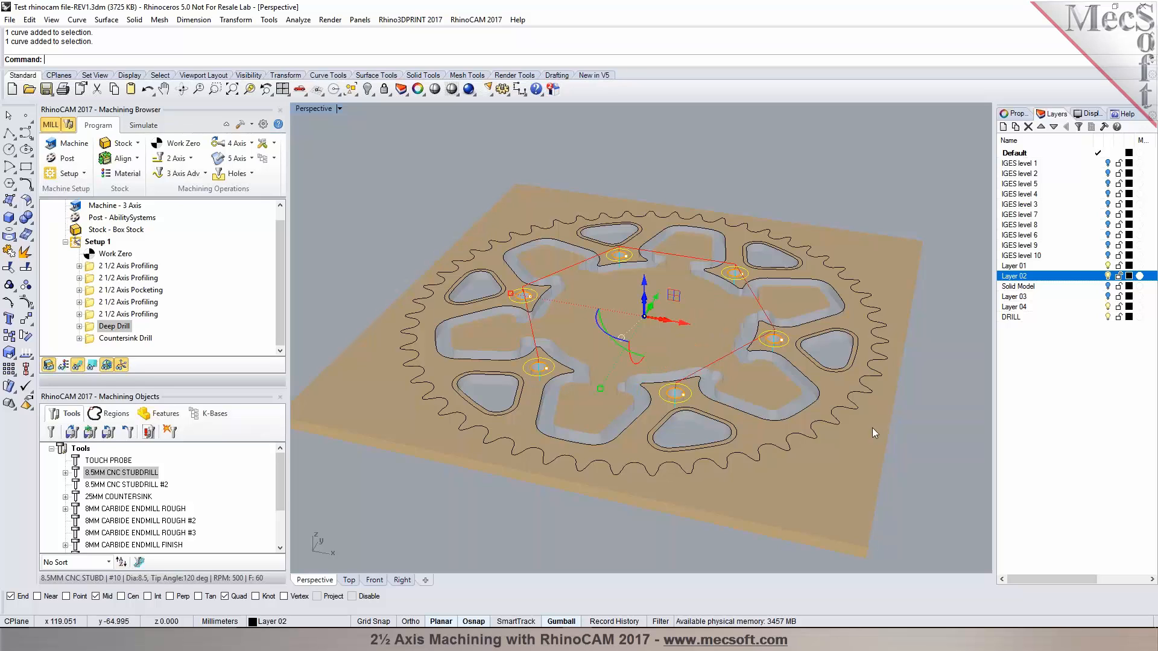
left_click(1017, 319)
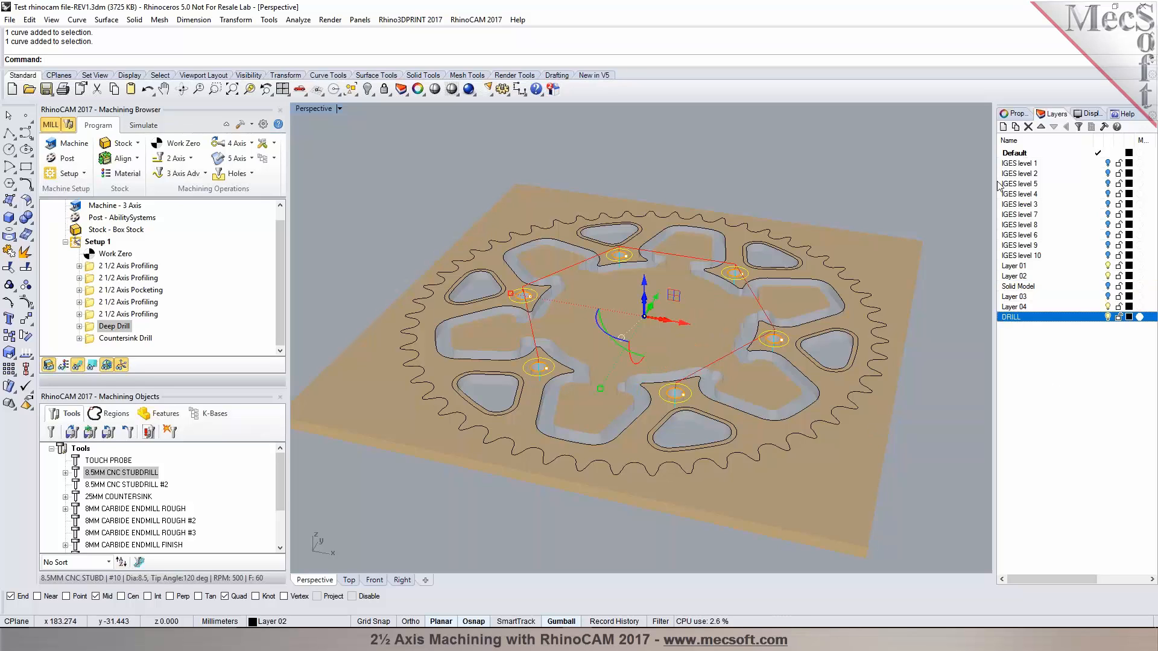
left_click(1003, 128)
type("CSK")
key("BackSpace")
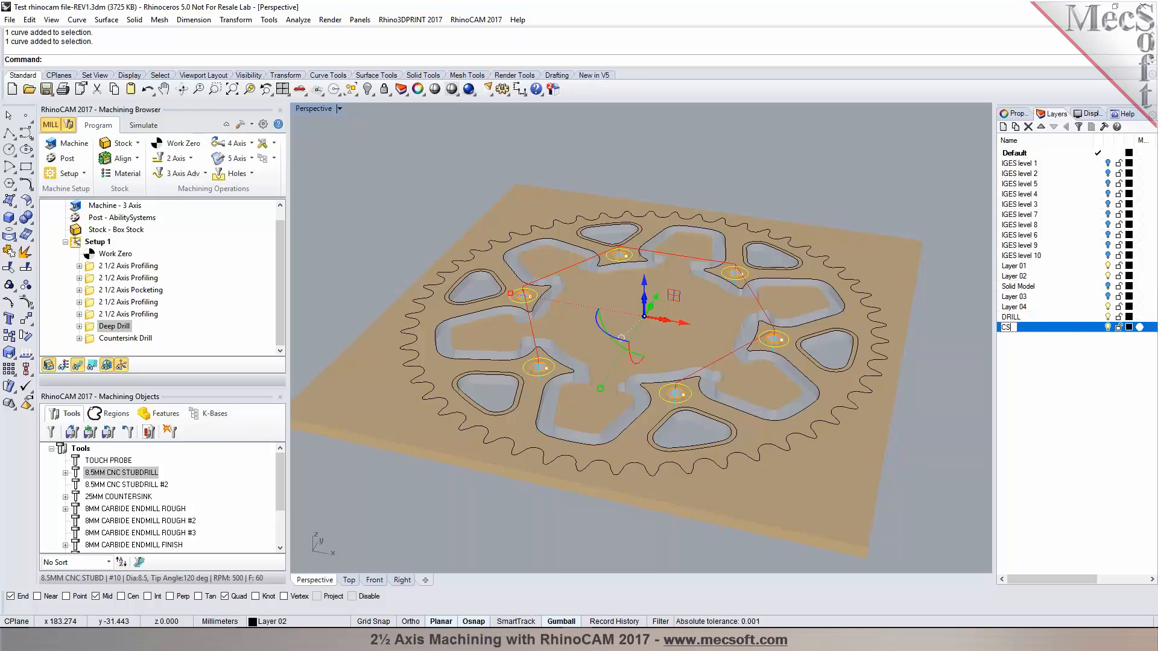
key("Return")
right_click(1038, 327)
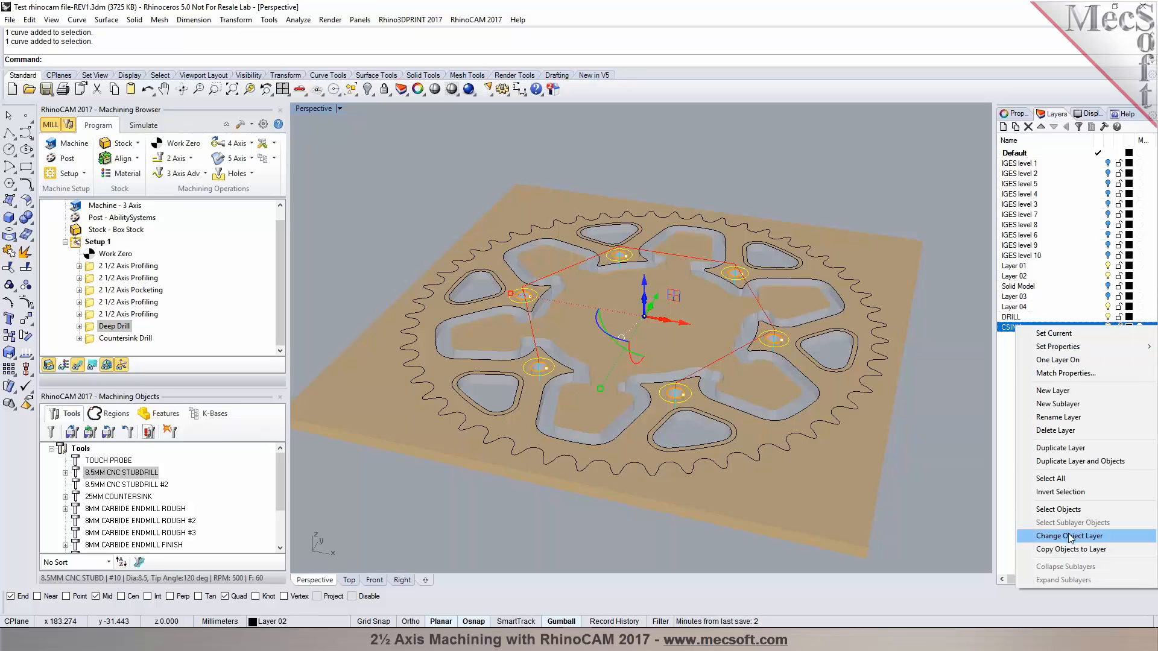
left_click(1070, 536)
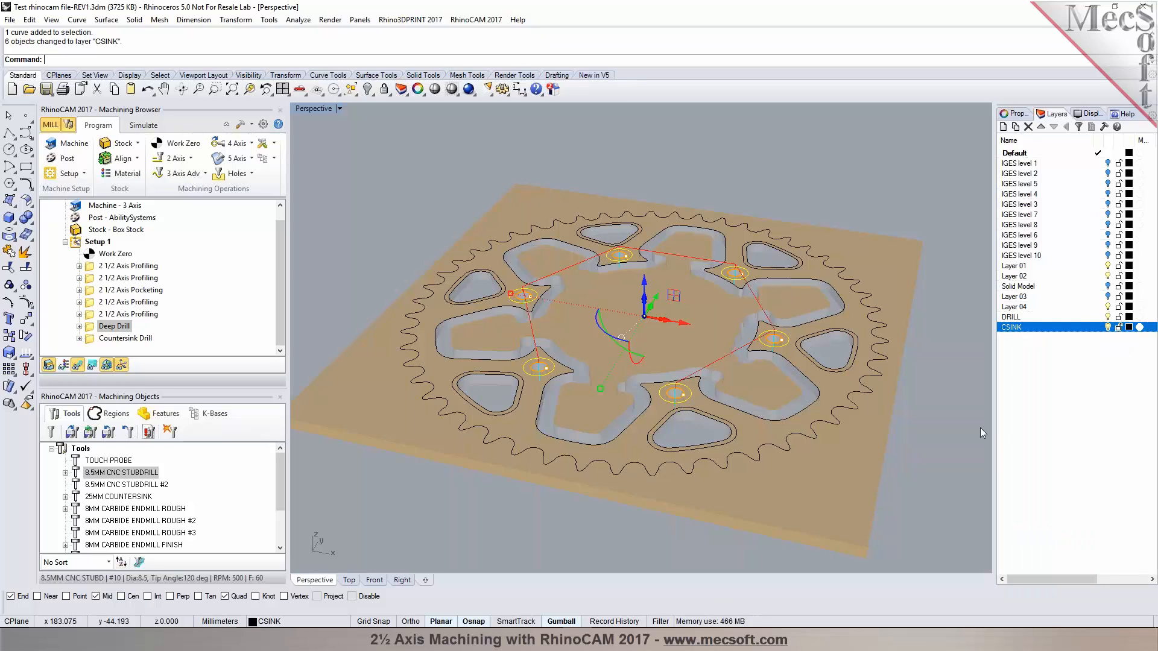
- Save the file, and save its operations as the knowledge base Test rhinocam file-REV1.vkb in the Data folder
left_click(90, 232)
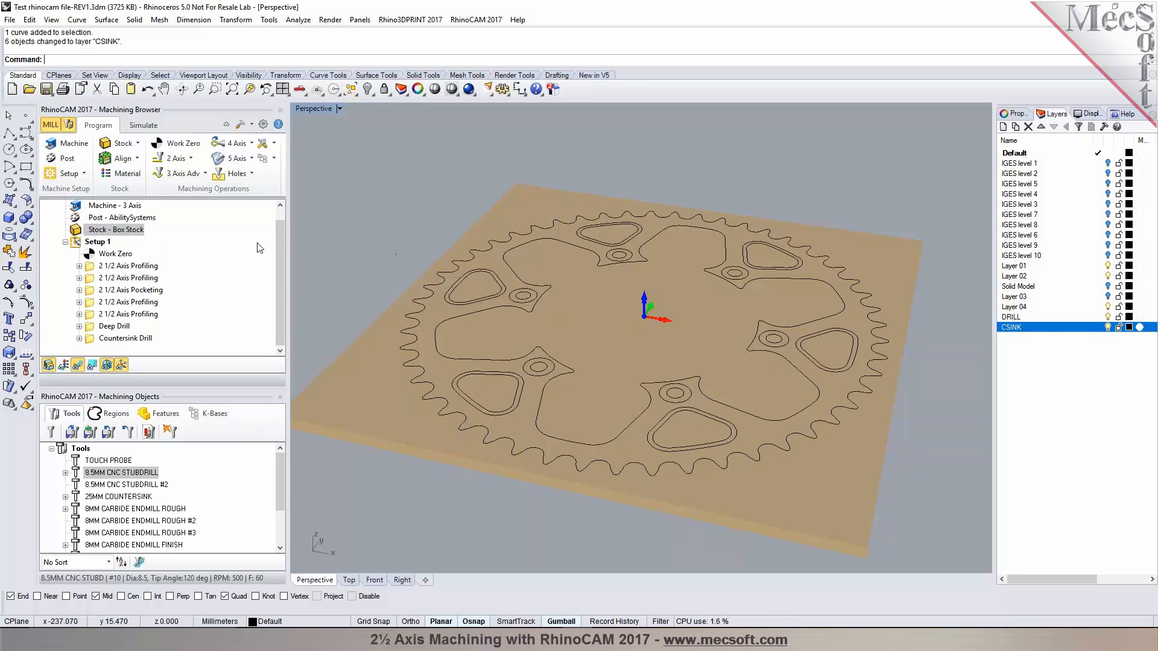
key("ctrl+s")
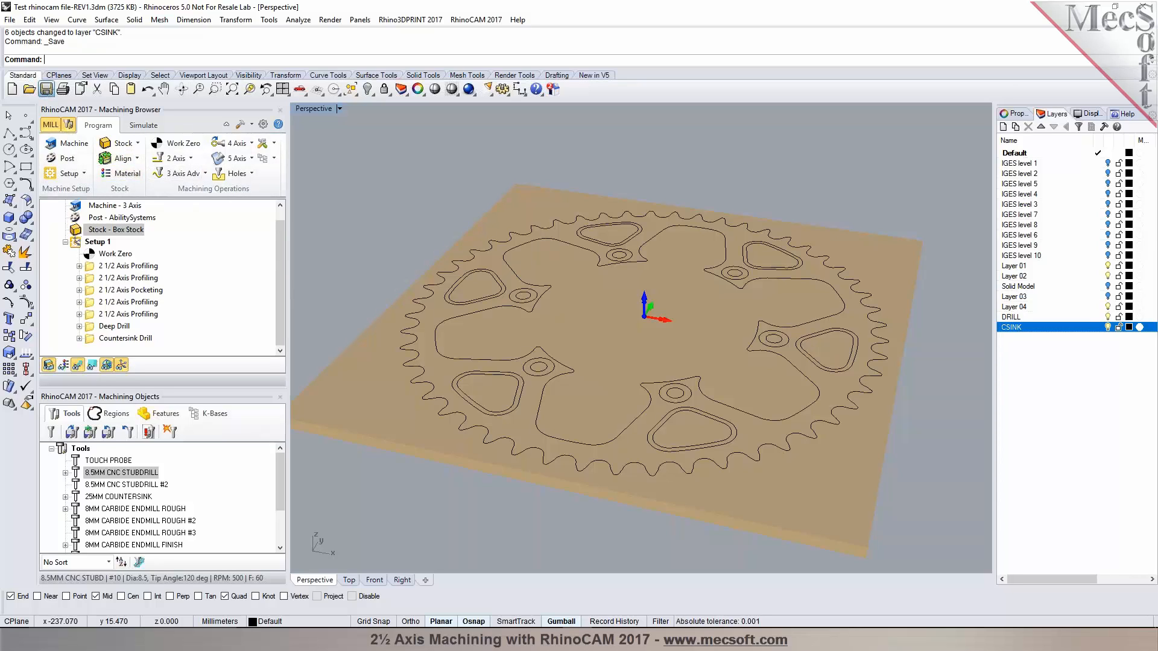
left_click(272, 159)
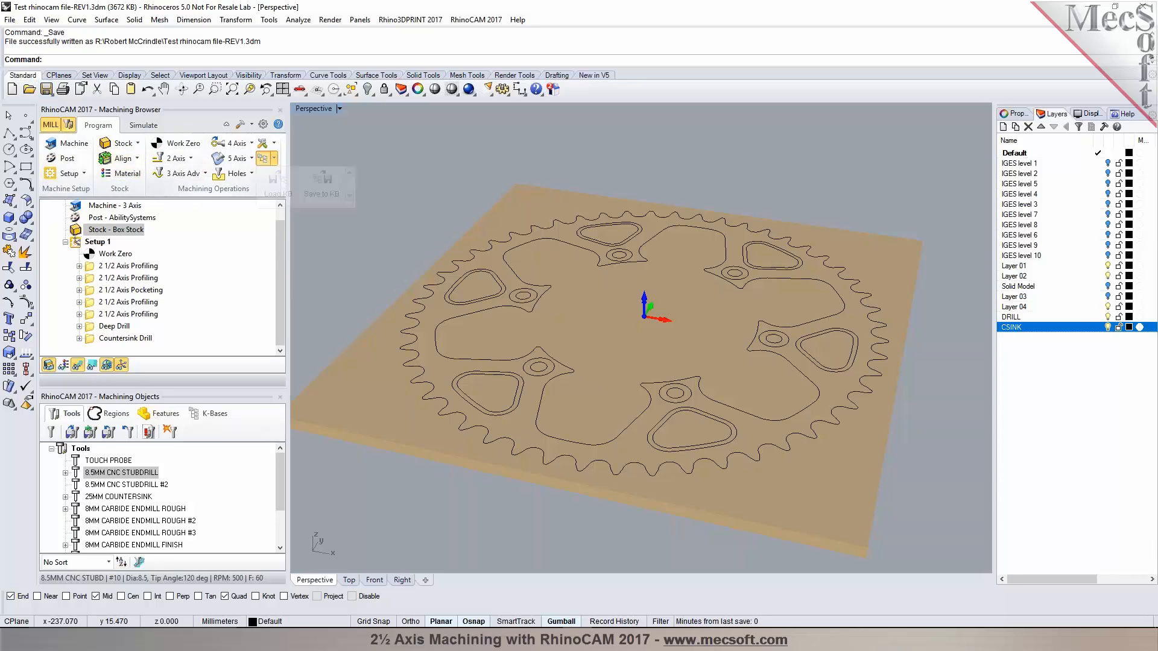
left_click(325, 185)
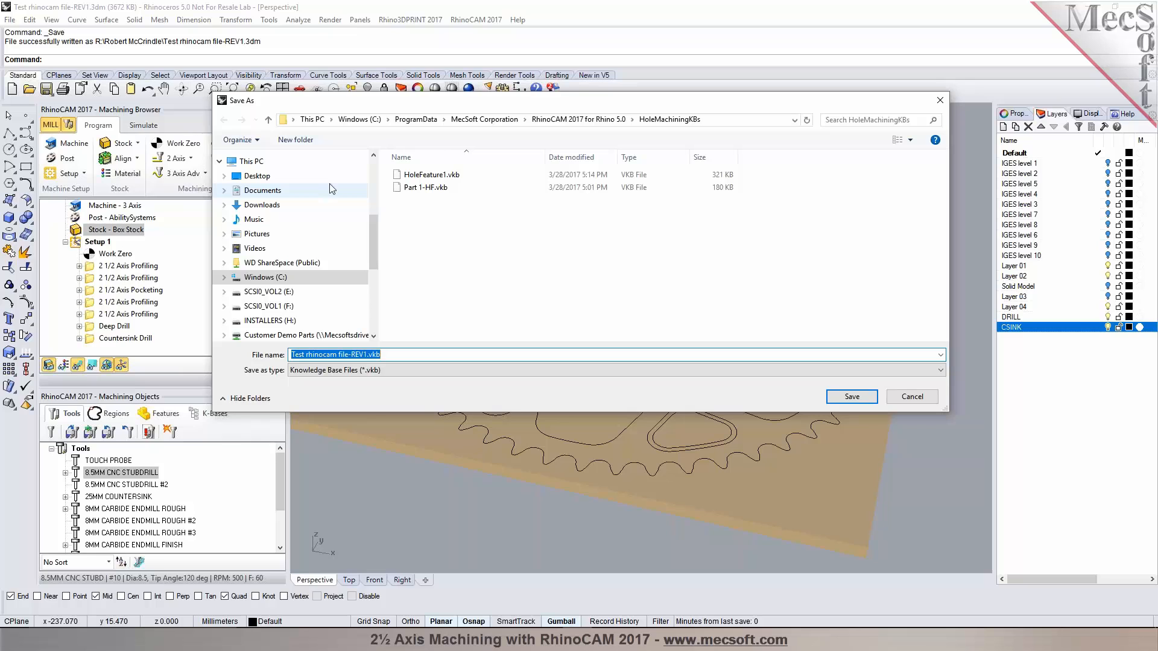
left_click(579, 119)
double_click(415, 187)
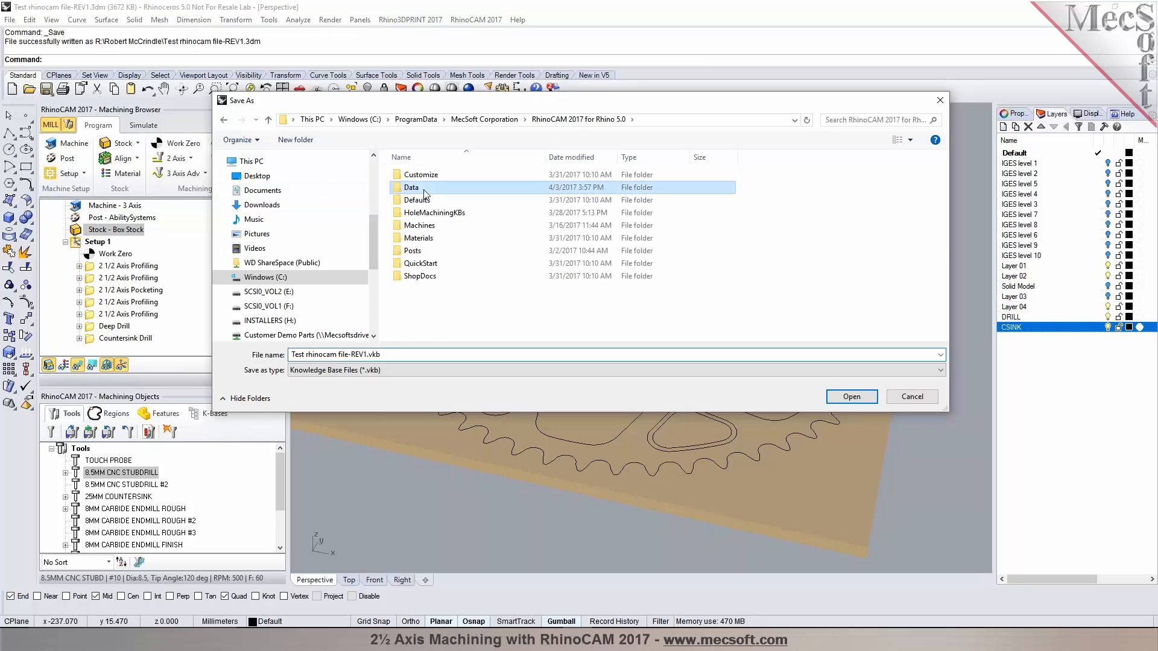
left_click(851, 396)
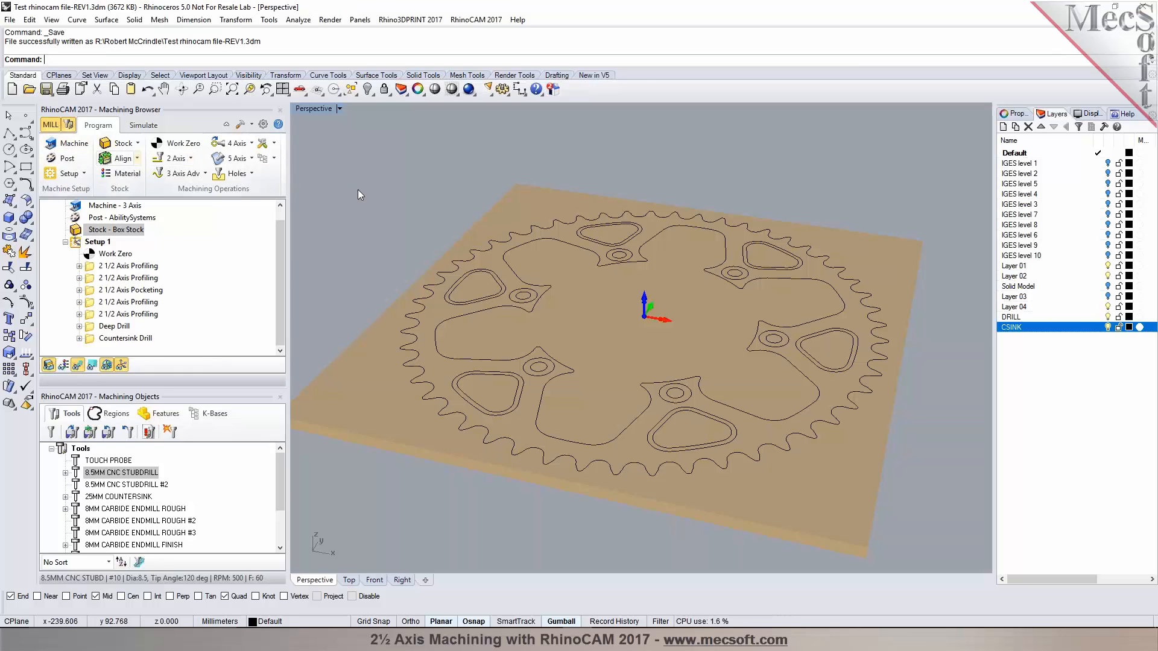
- Export all visible sprocket curves as Test Part2.3dm into the customer's demo parts folder and clear the selection
scroll(603, 253, "down", 2)
left_click_drag(365, 161, 876, 487)
right_click(46, 90)
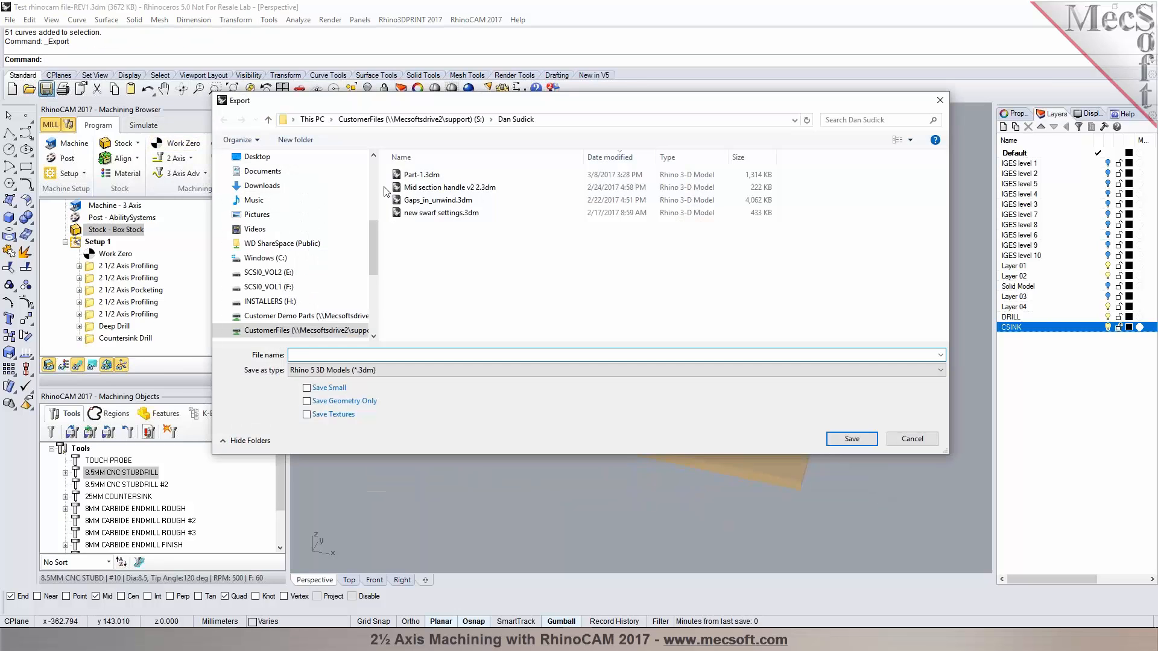
left_click(272, 272)
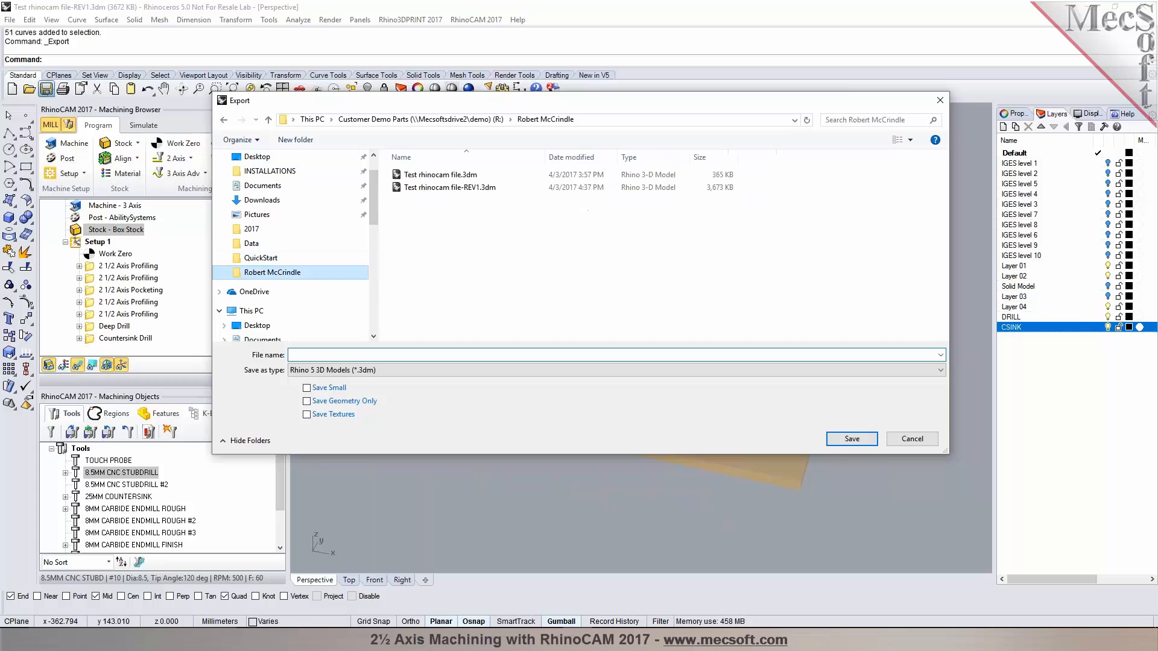
left_click(320, 355)
type("Test Pa")
key("Return")
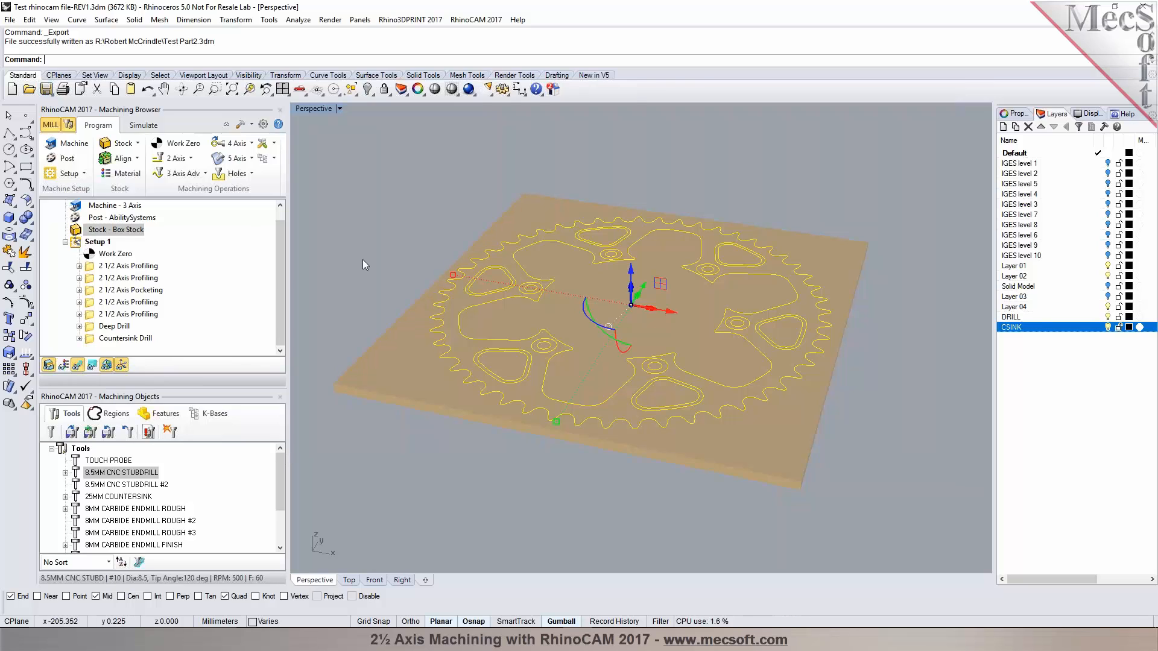
left_click(363, 259)
- Load the knowledge base Test rhinocam file-REV1.vkb and decline setting its selection rules
left_click(172, 417)
left_click(212, 415)
left_click(50, 432)
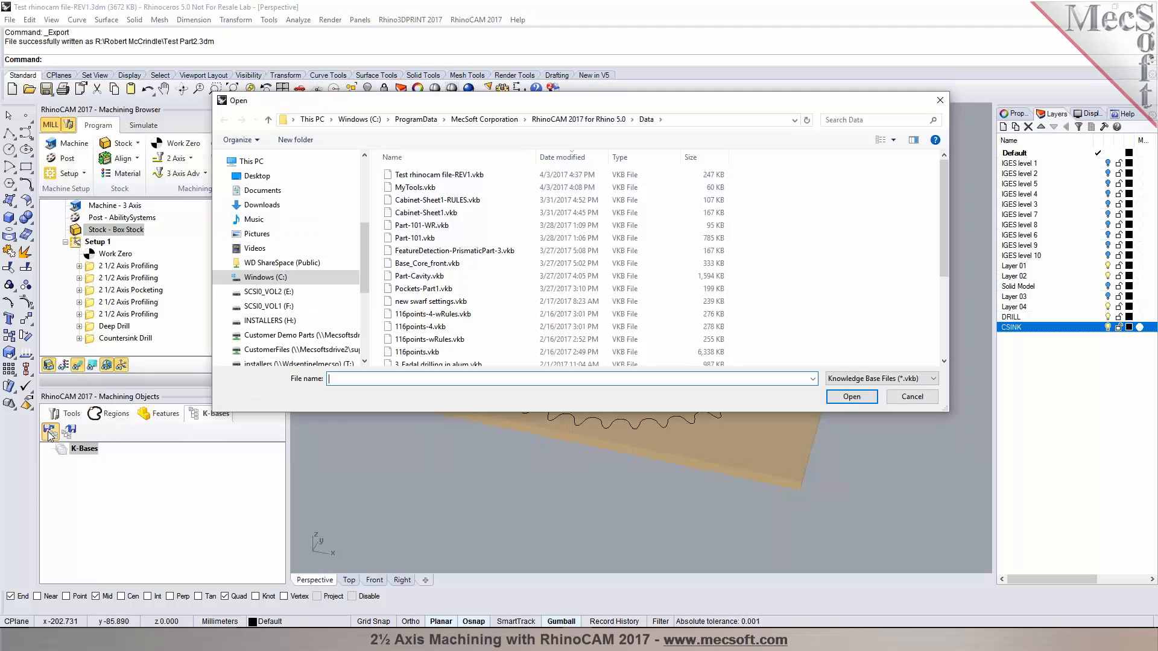
left_click(440, 175)
left_click(851, 396)
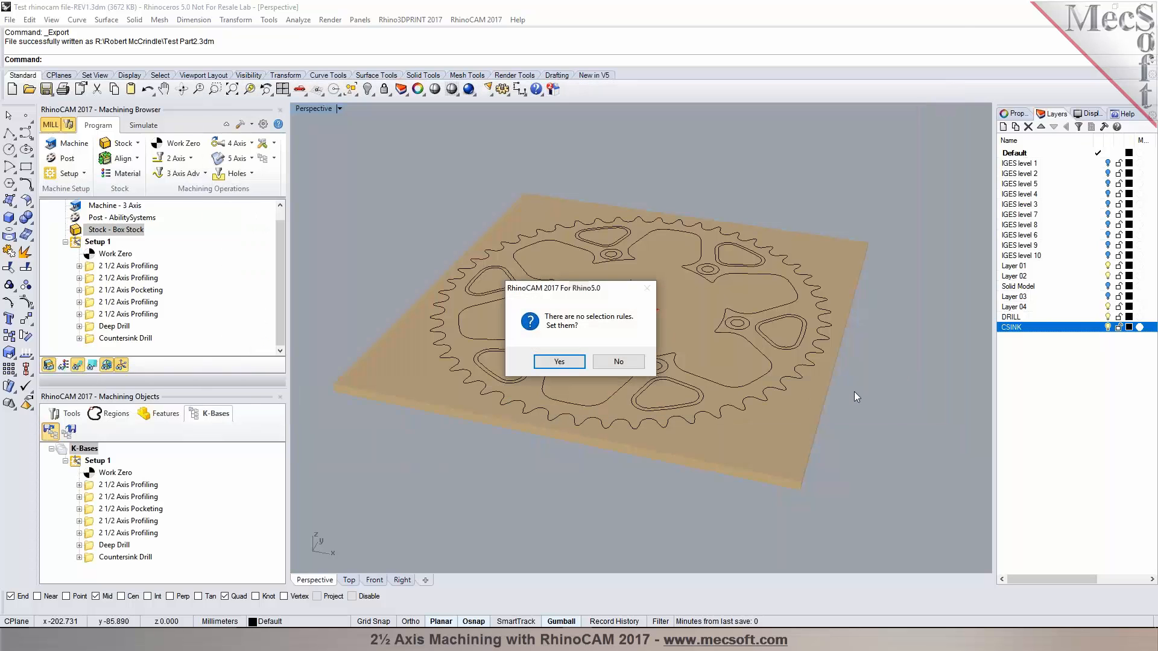
left_click(618, 362)
- Delete the 2 1/2 Axis Profiling and Pocketing operations from the loaded knowledge base, keeping only Deep Drill and Countersink Drill
left_click(131, 486)
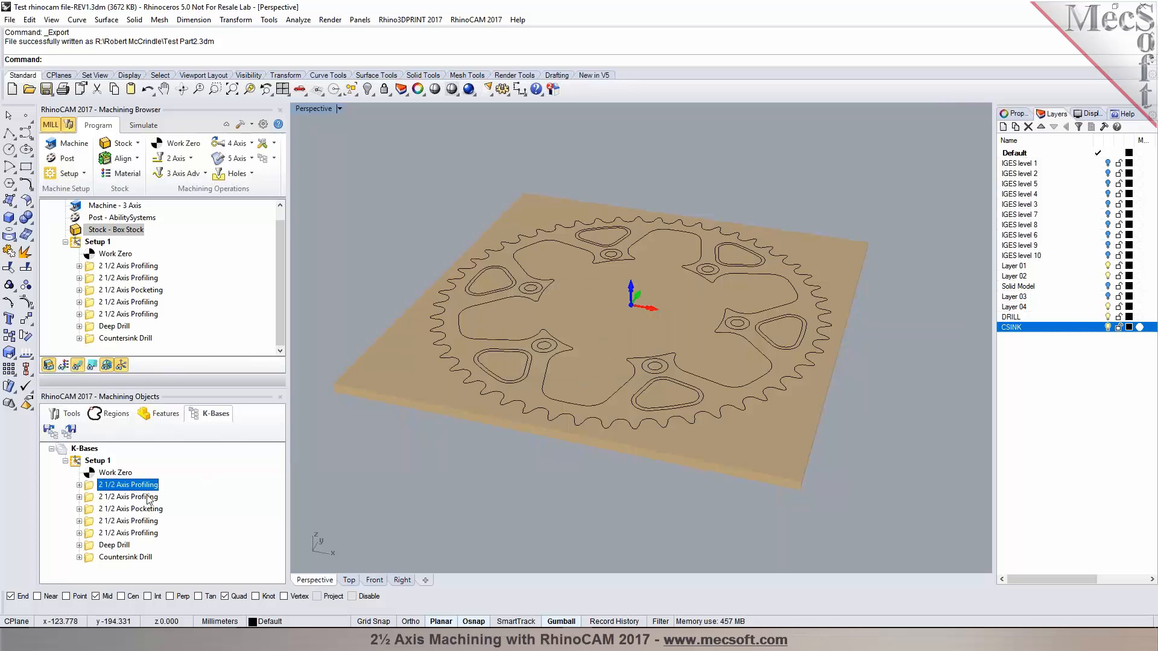
left_click(127, 499)
left_click(127, 486)
key("Delete")
key("Delete")
key("Delete")
key("Delete")
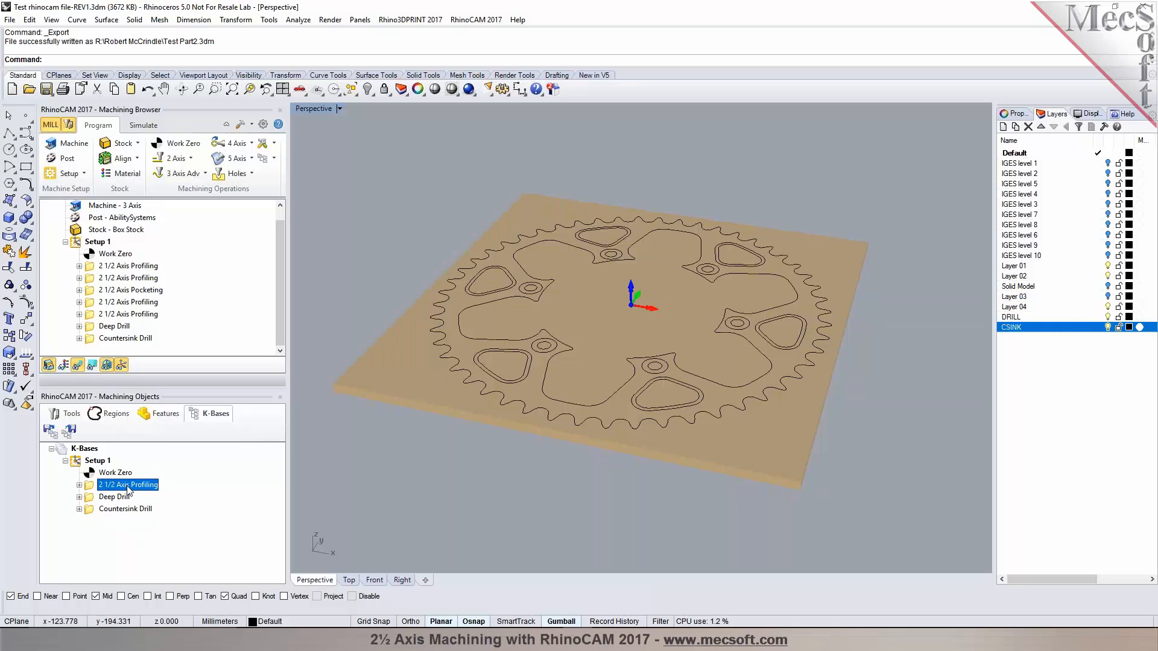
key("Delete")
- Filter the selection rules of the knowledge base's Deep Drill operation by the DRILL layer
left_click(79, 485)
double_click(112, 498)
left_click(507, 209)
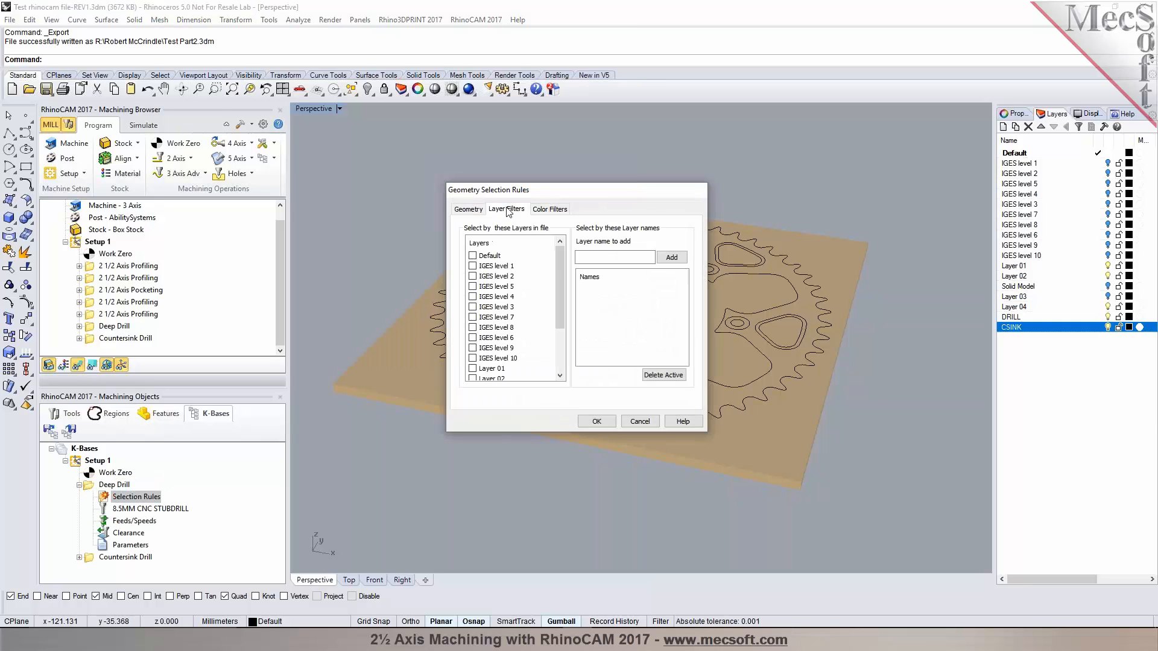
left_click_drag(561, 320, 561, 362)
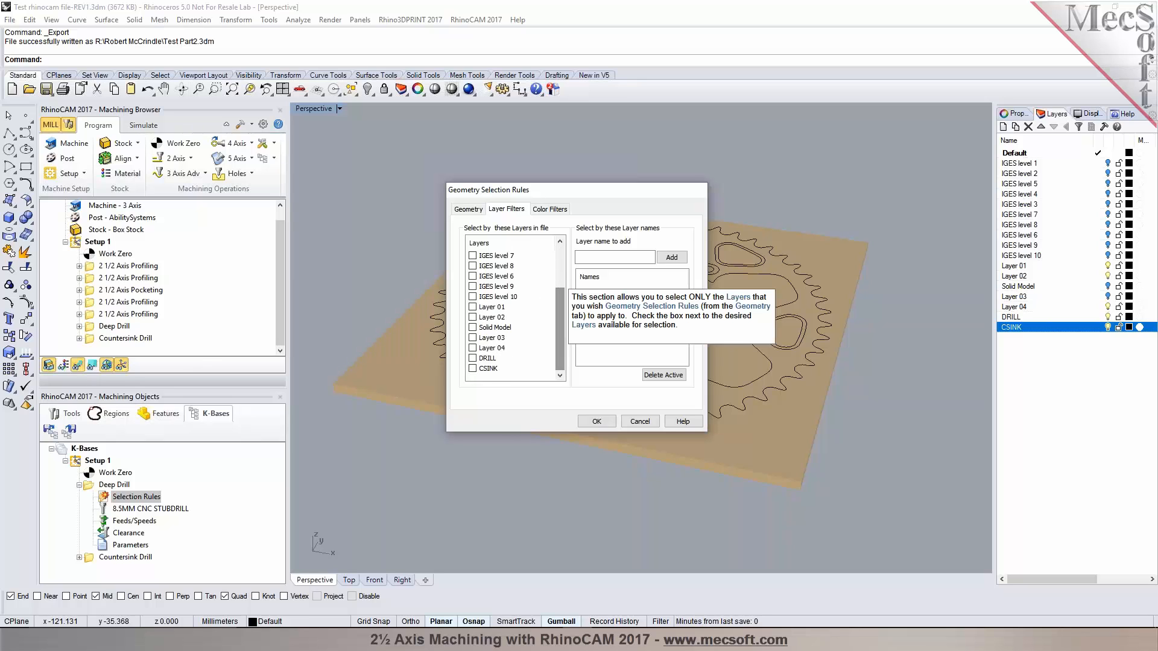
left_click(597, 421)
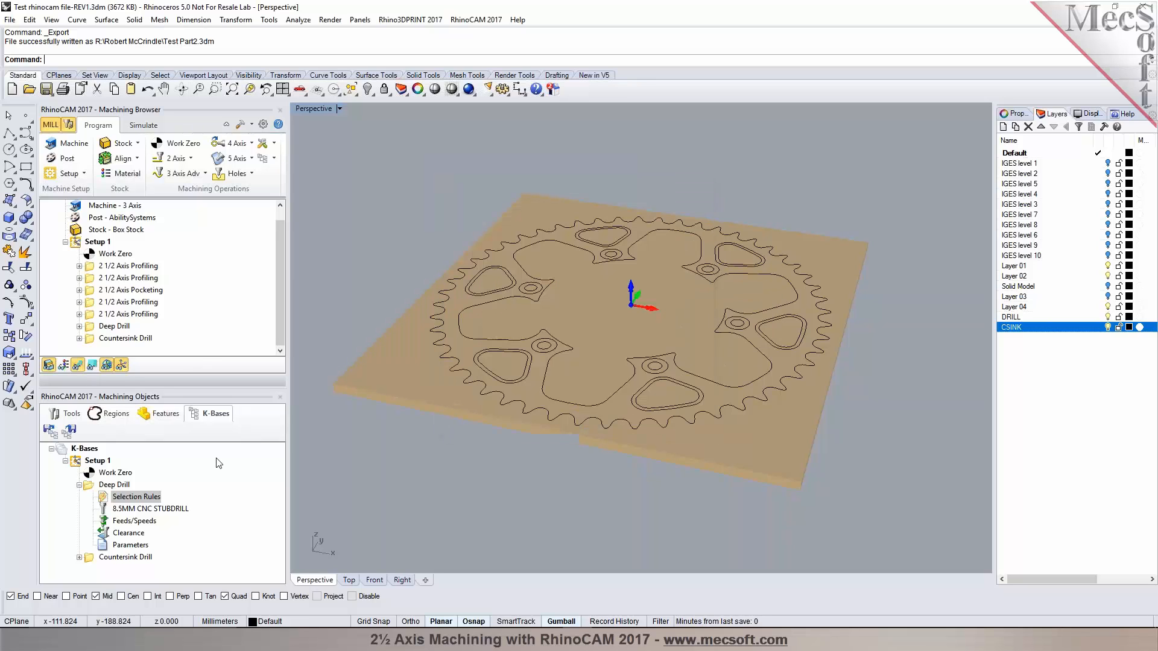
- Filter the selection rules of the knowledge base's Countersink Drill operation by the CSINK layer
left_click(79, 485)
left_click(120, 497)
left_click(79, 498)
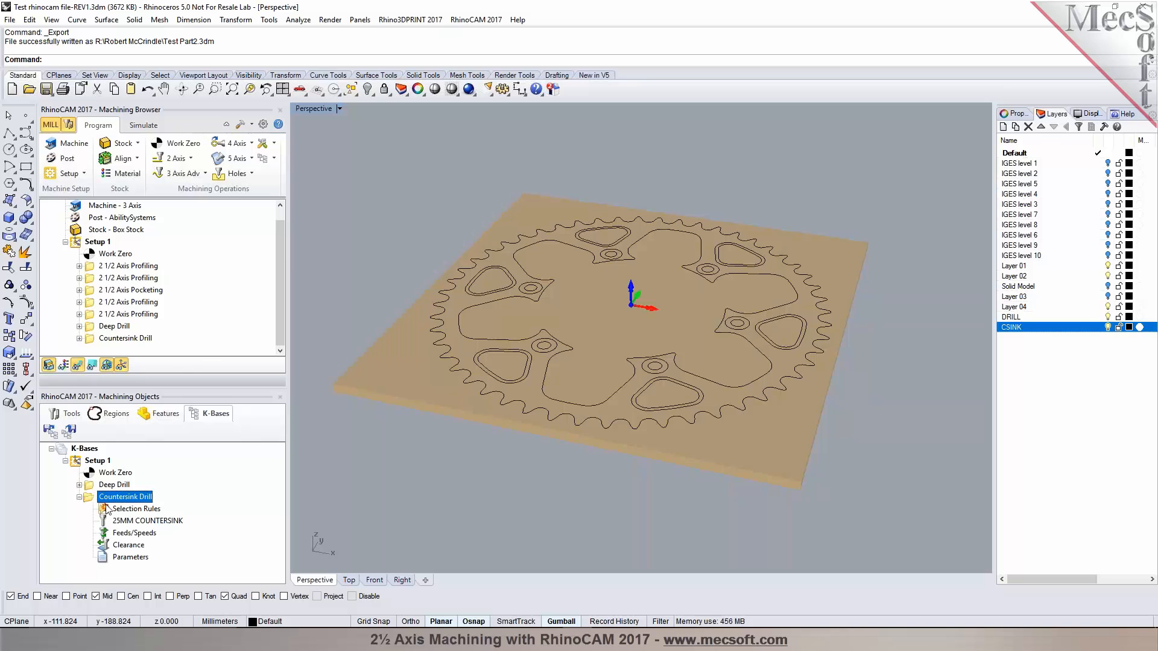
double_click(118, 510)
left_click(508, 210)
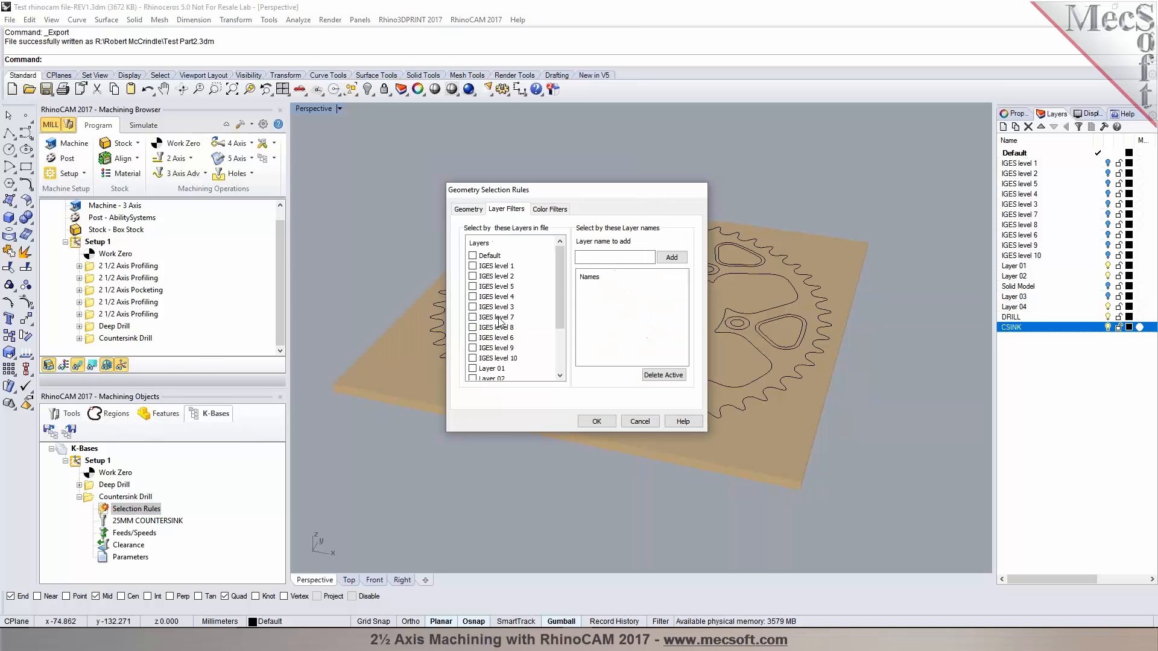
scroll(513, 307, "down", 3)
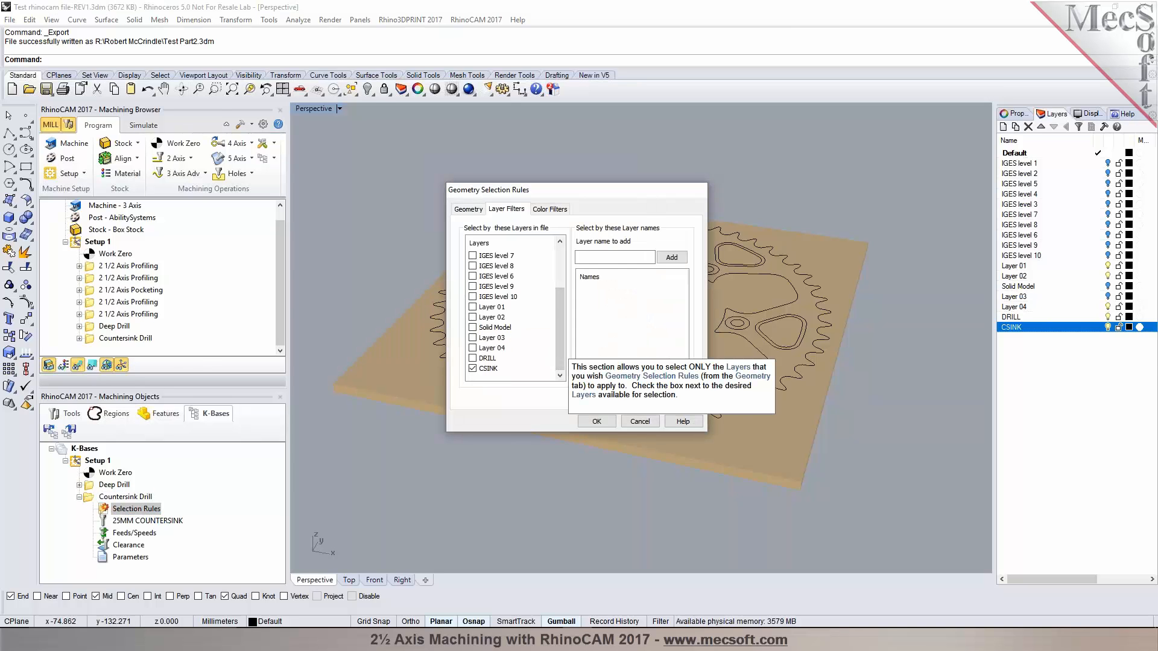
left_click(613, 425)
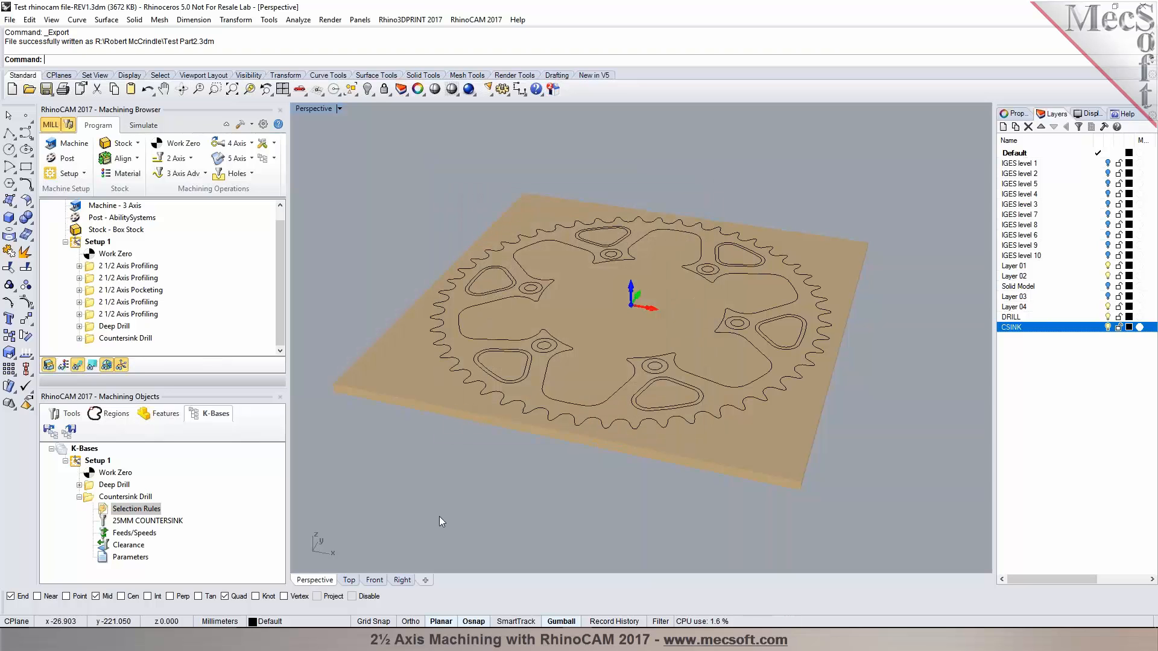
- Save the edited knowledge base as Test rhinocam file-REV1-RULES.vkb in the RhinoCAM 2017 Data folder
left_click(69, 430)
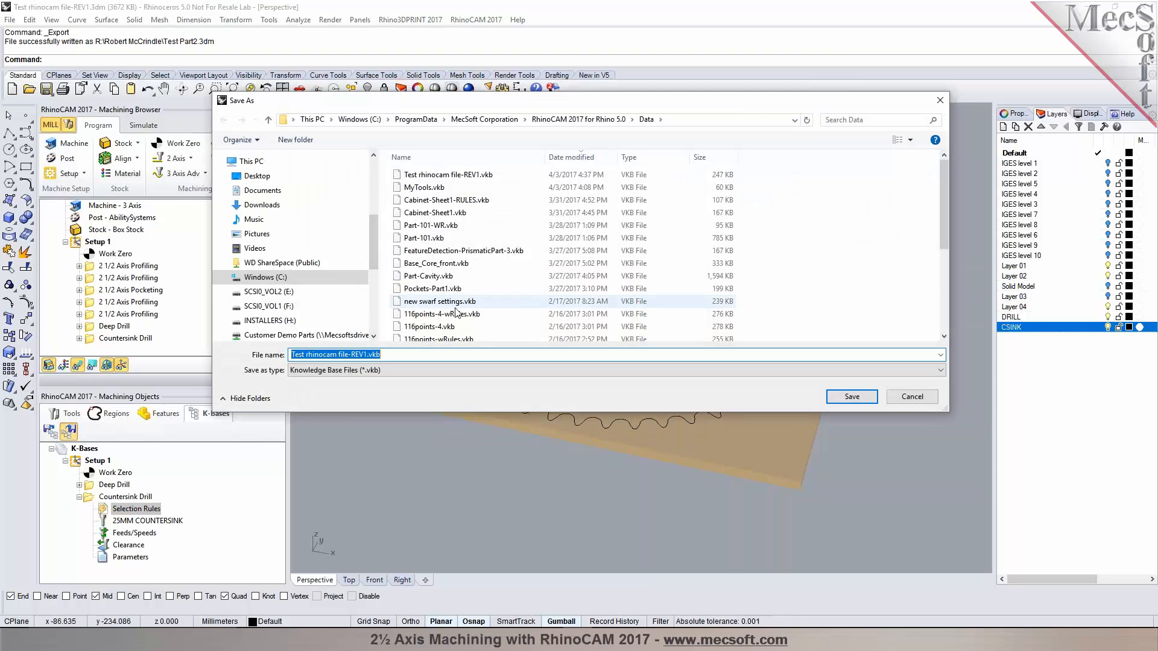
left_click(366, 354)
type("-RULES")
key("Return")
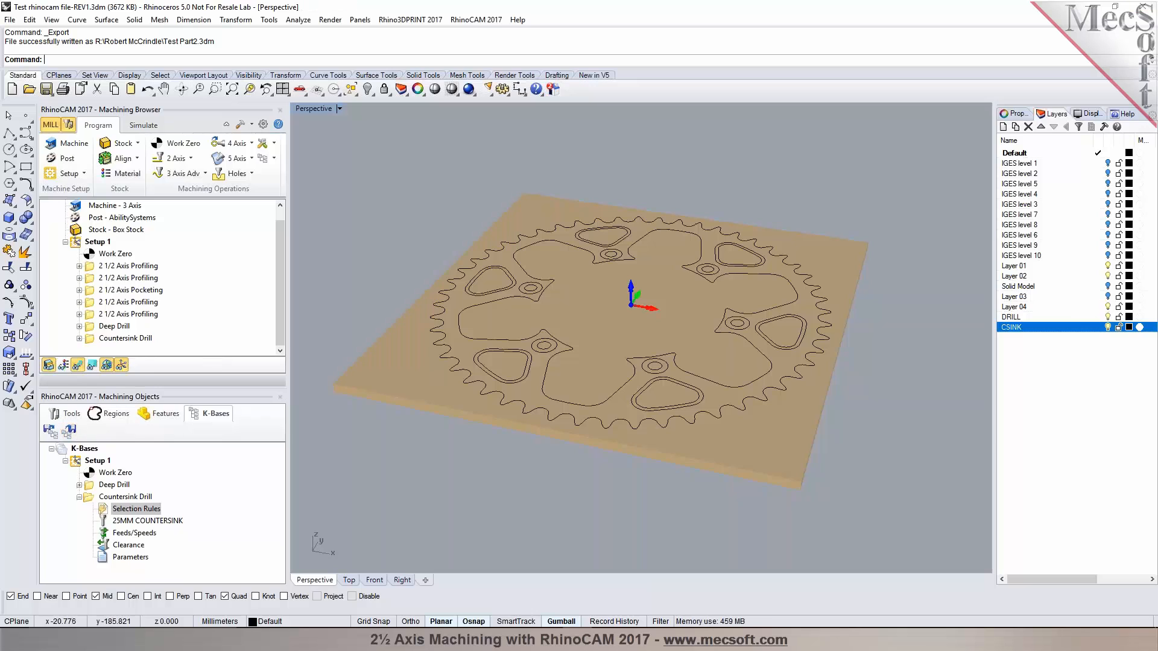
- Start a second Rhinoceros session with an empty document and dismiss its startup window
right_click(559, 624)
left_click(573, 577)
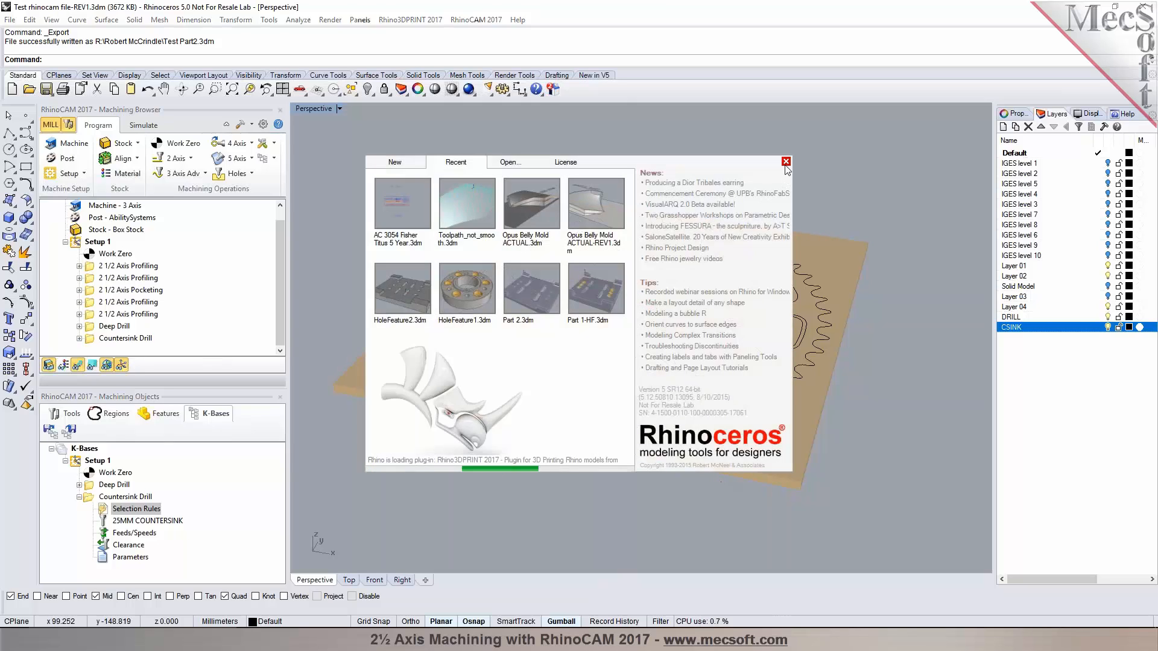
left_click(786, 165)
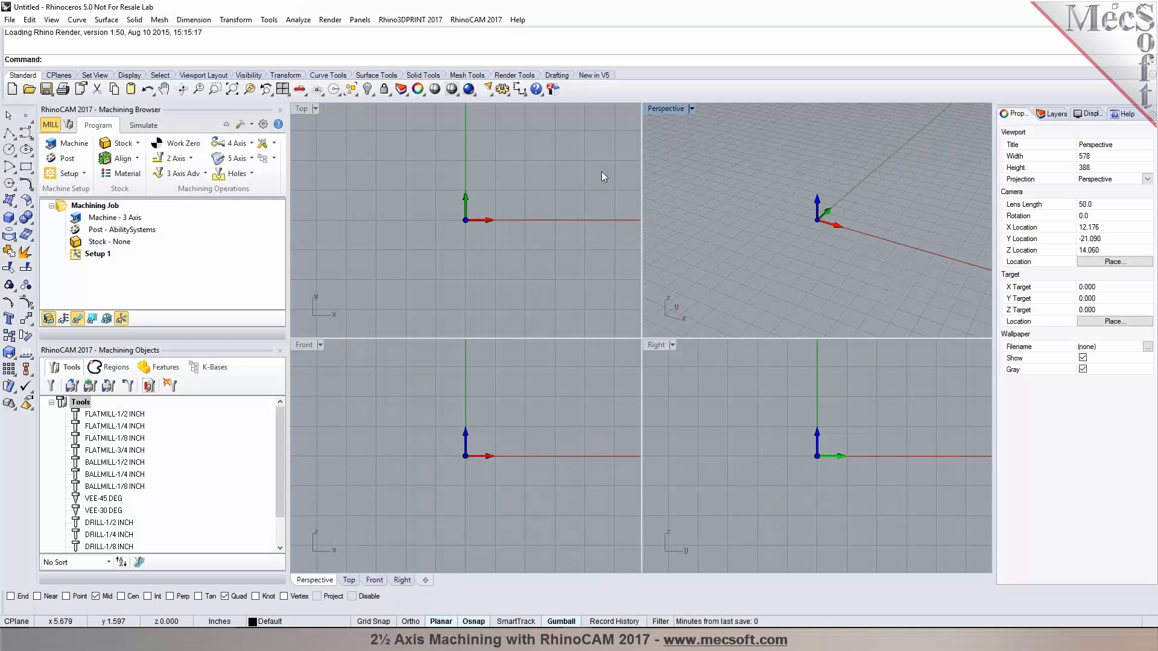
- Open Test Part2.3dm from the customer's demo parts folder and show its layers
left_click(28, 89)
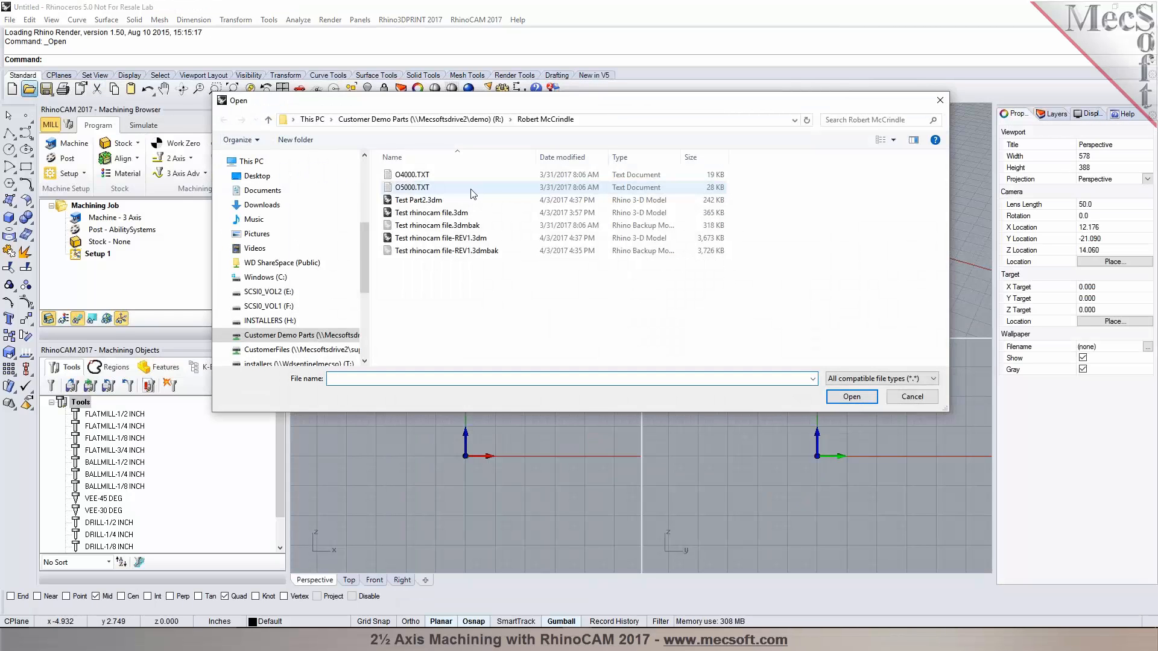
left_click(473, 176)
left_click(850, 397)
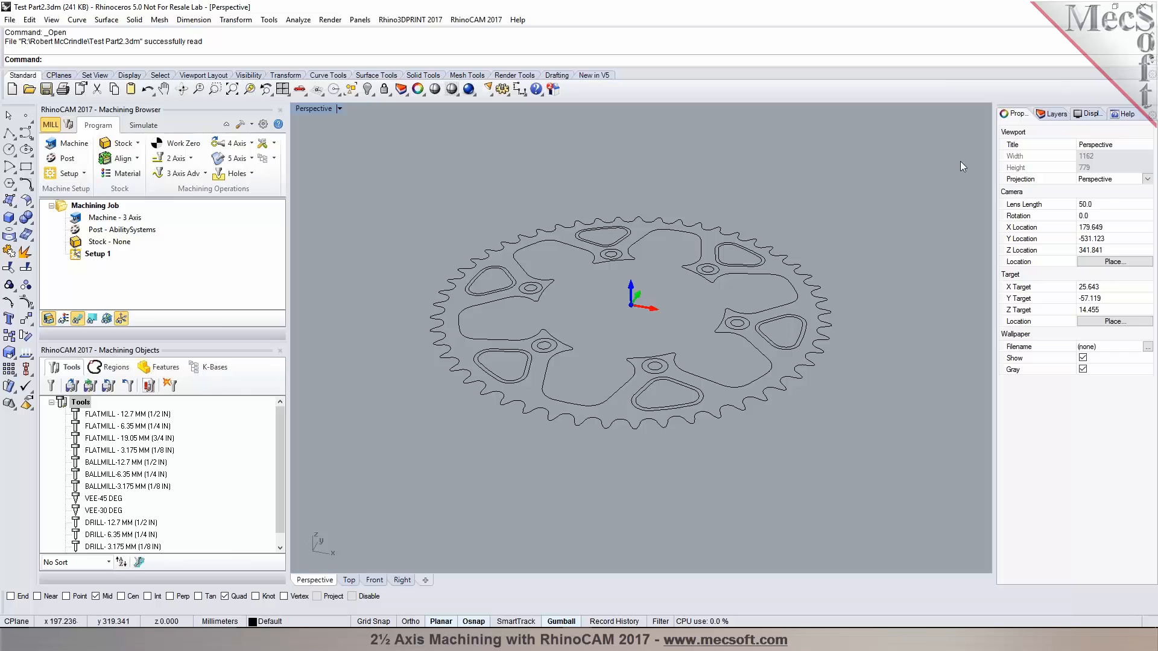
left_click(1052, 114)
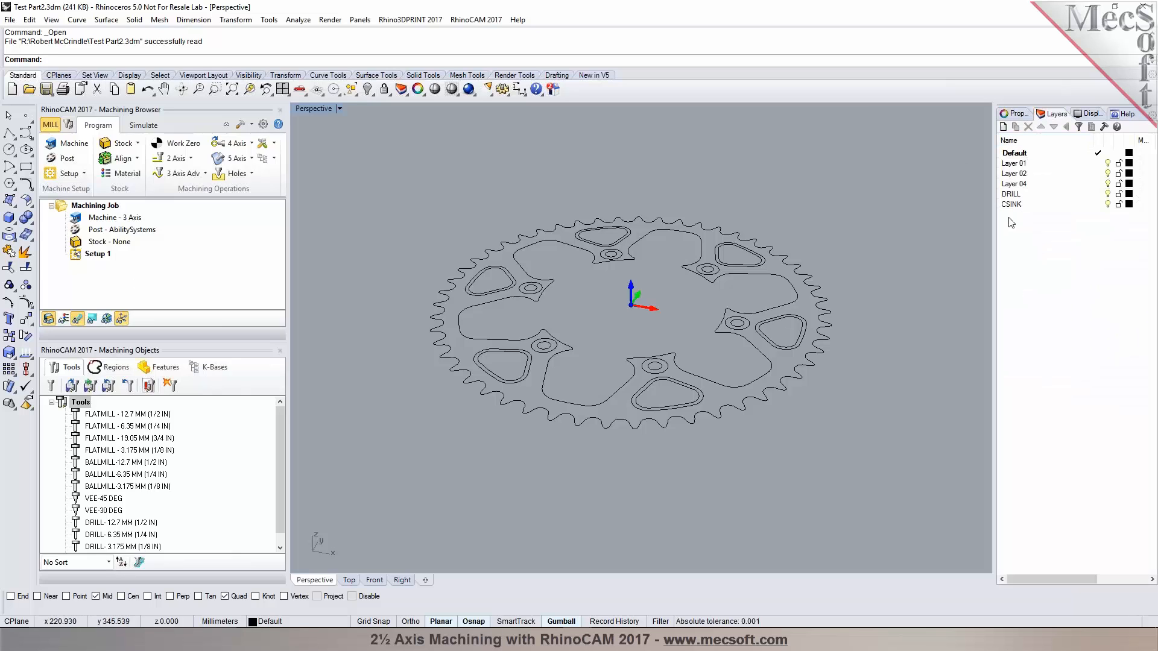
- Load the knowledge base Test rhinocam file-REV1-RULES.vkb into the new part's machining job
left_click(273, 158)
left_click(275, 184)
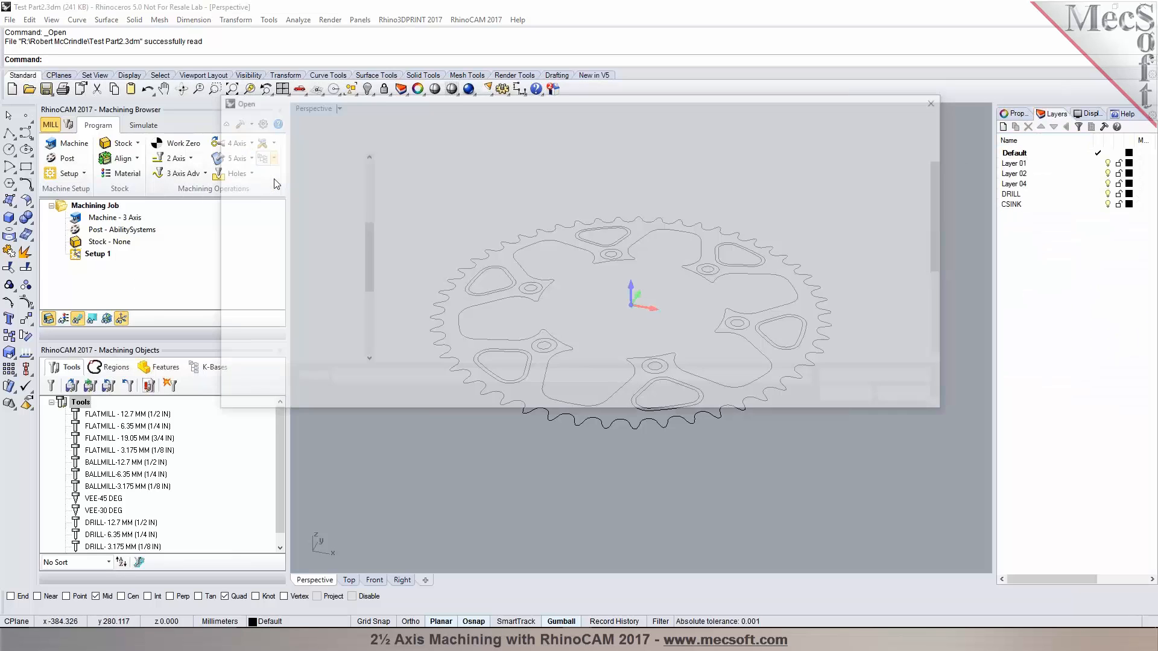
left_click(447, 175)
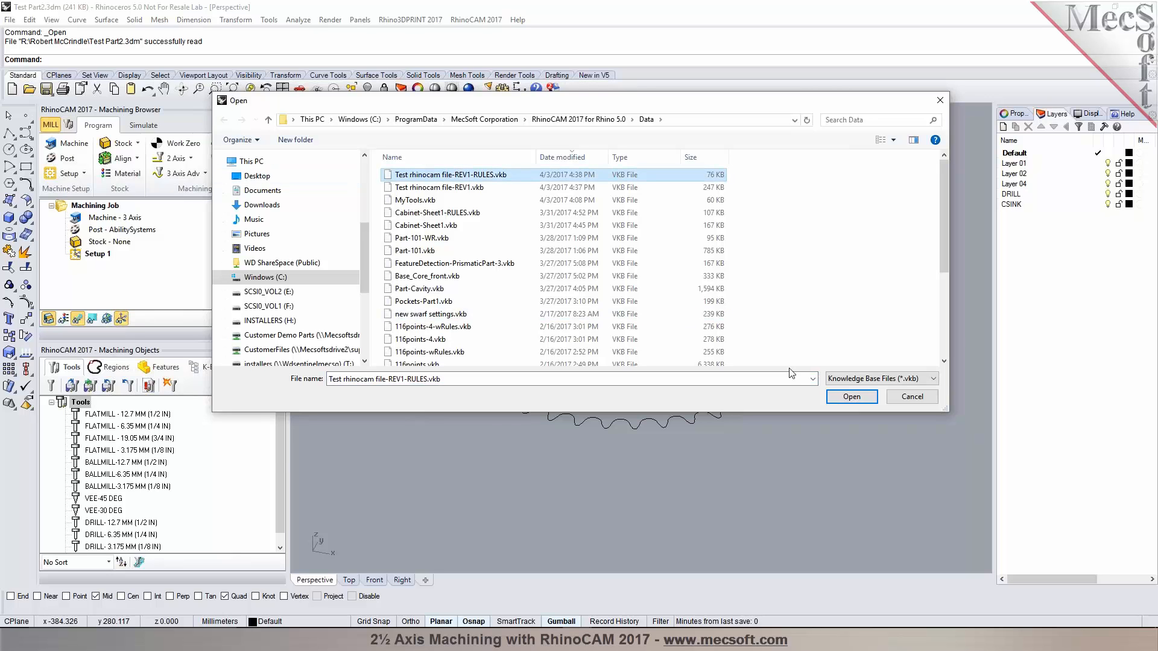
left_click(852, 396)
- Generate all operations in Setup 1 and display the Deep Drill and Countersink Drill toolpaths
right_click(79, 255)
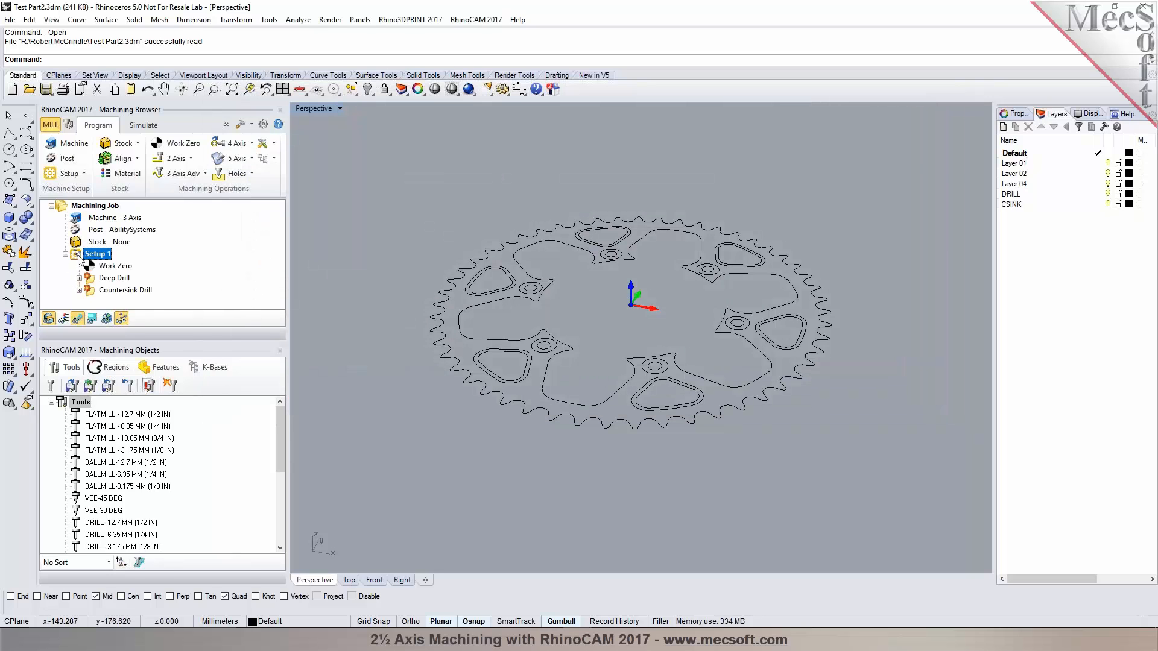
left_click(88, 265)
left_click(99, 279)
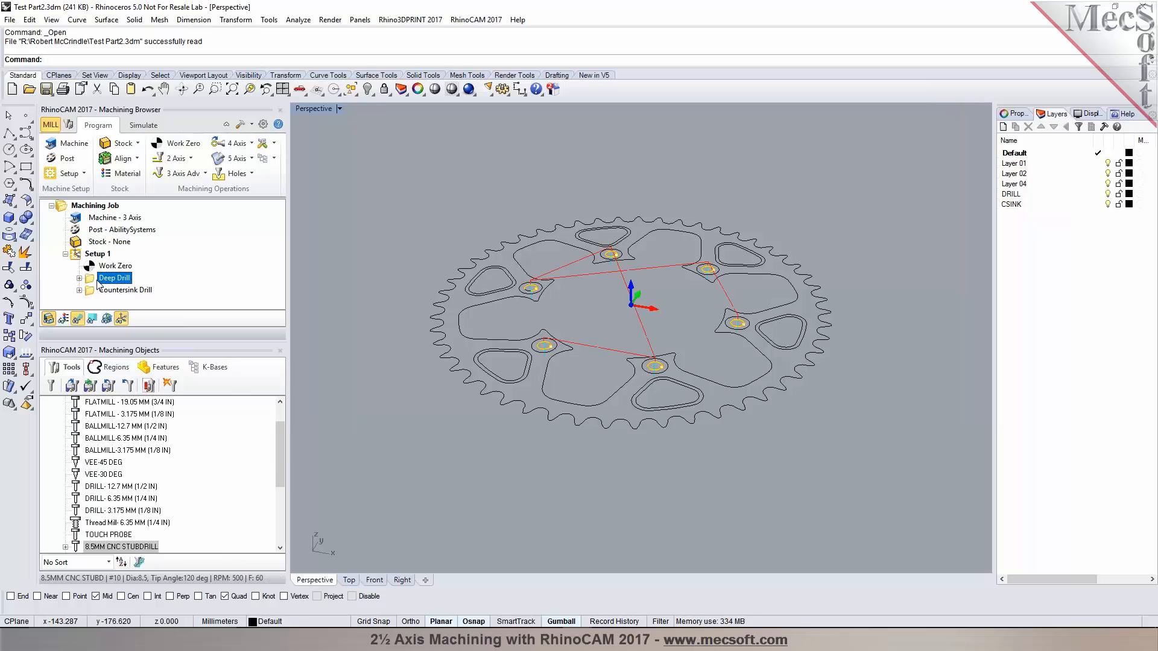
left_click(103, 290)
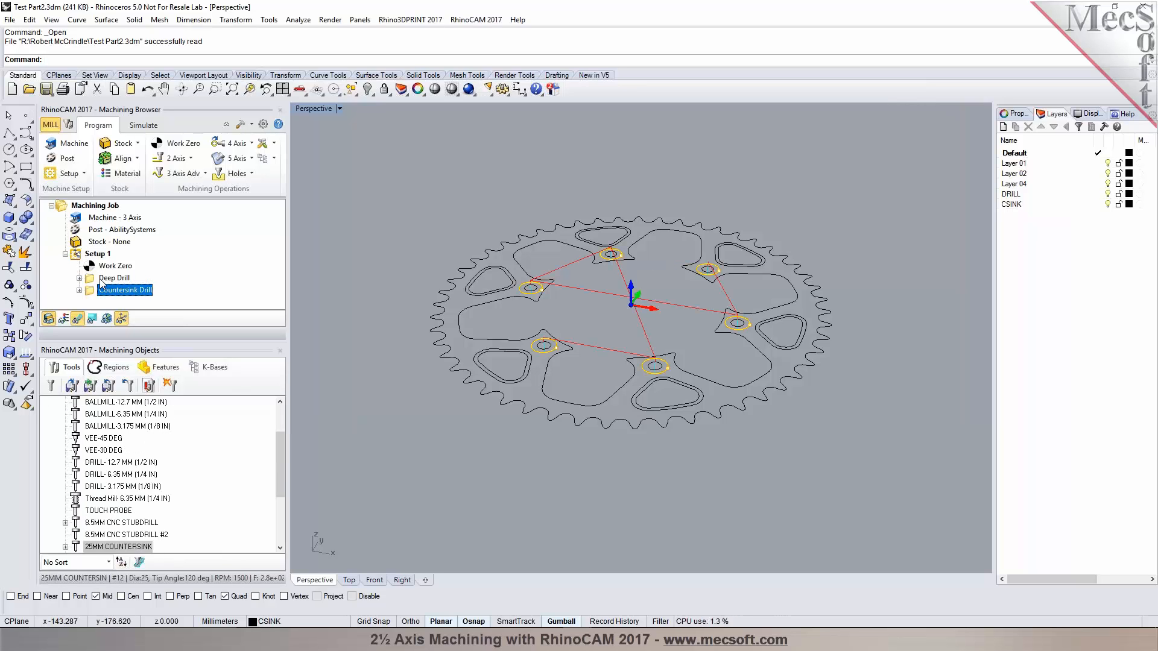
- Review the Deep Drill operation's holes, tool, feeds and speeds, clearance plane and cut parameters, and regenerate its toolpath
double_click(101, 280)
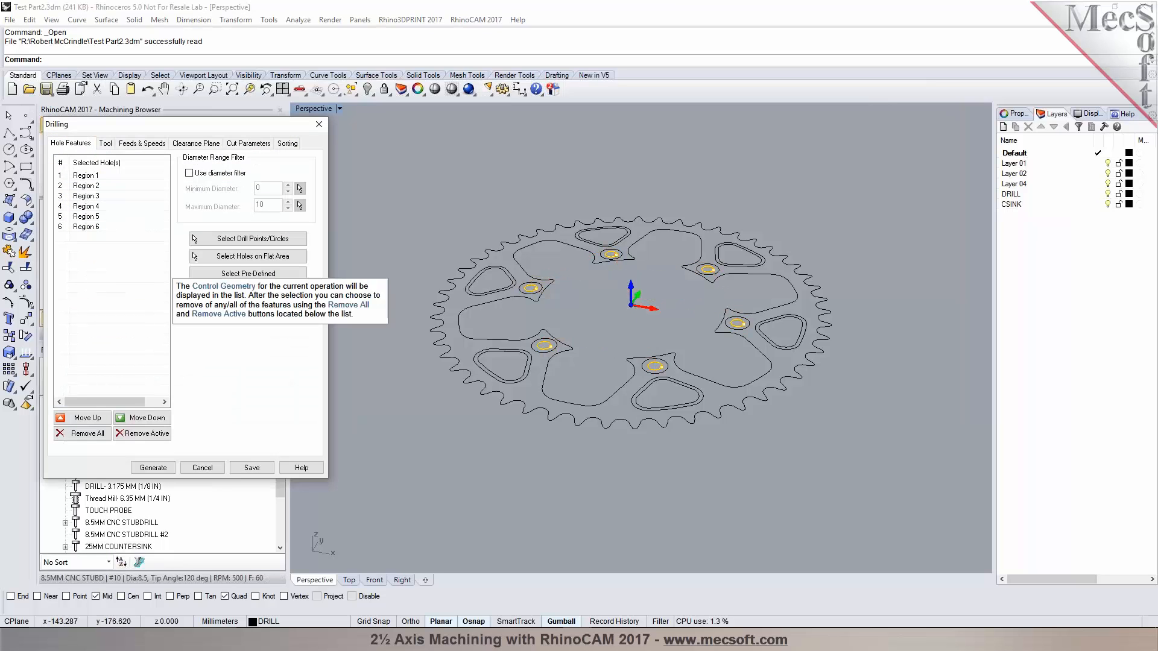
left_click(105, 145)
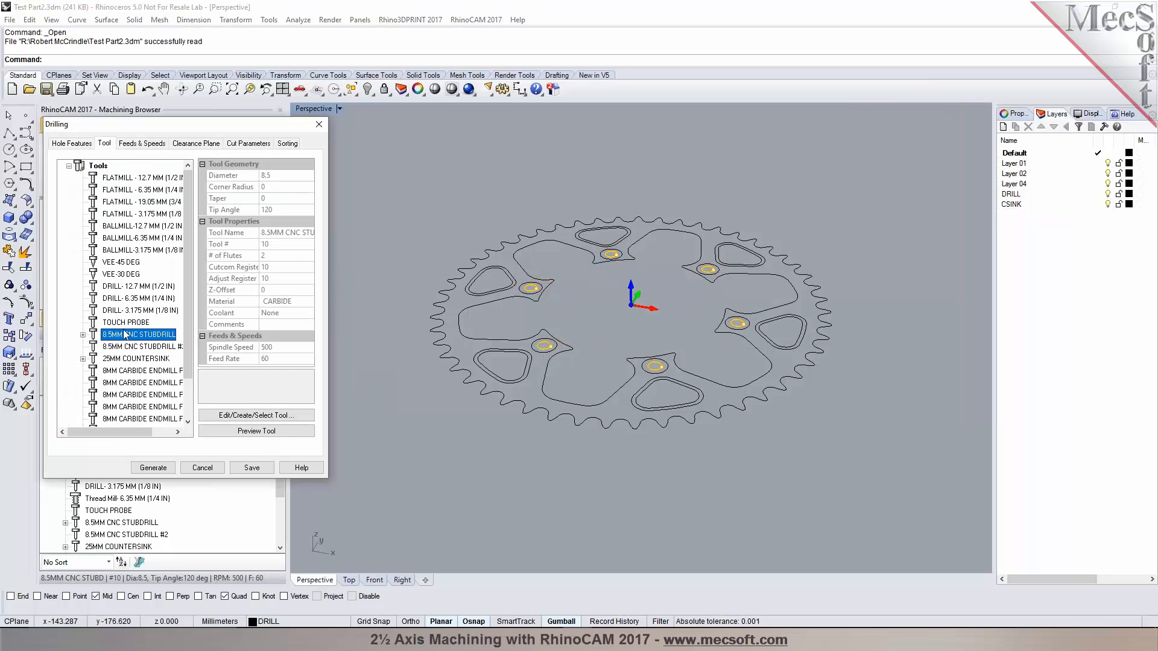
left_click(153, 144)
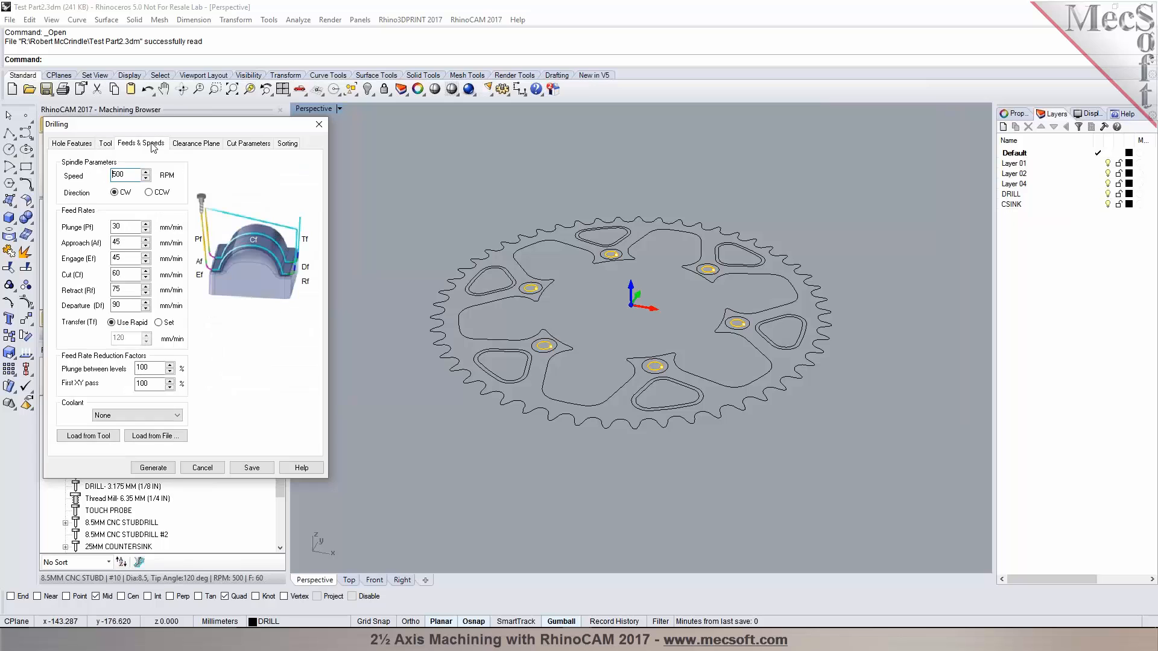
left_click(193, 147)
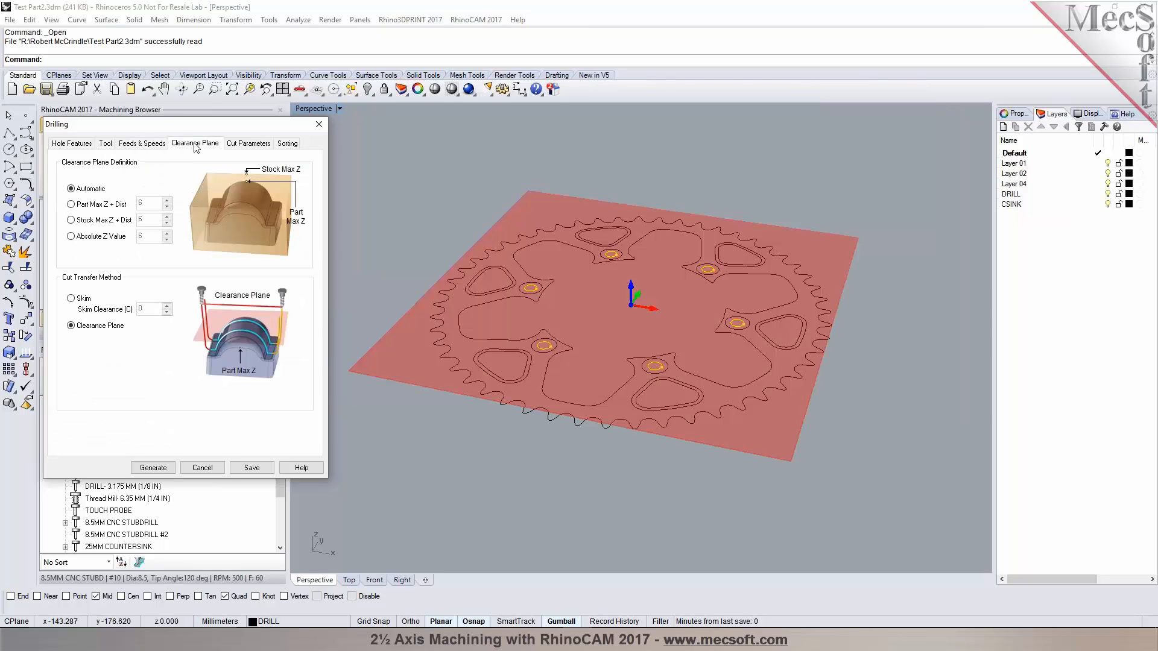
left_click(242, 145)
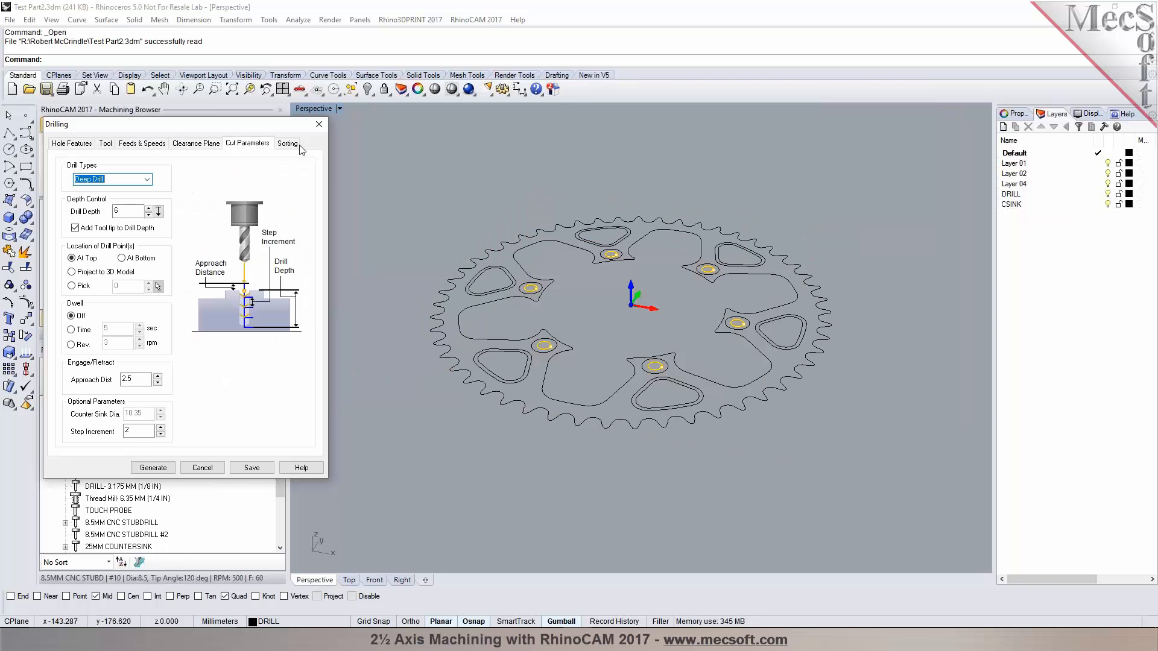
left_click(153, 467)
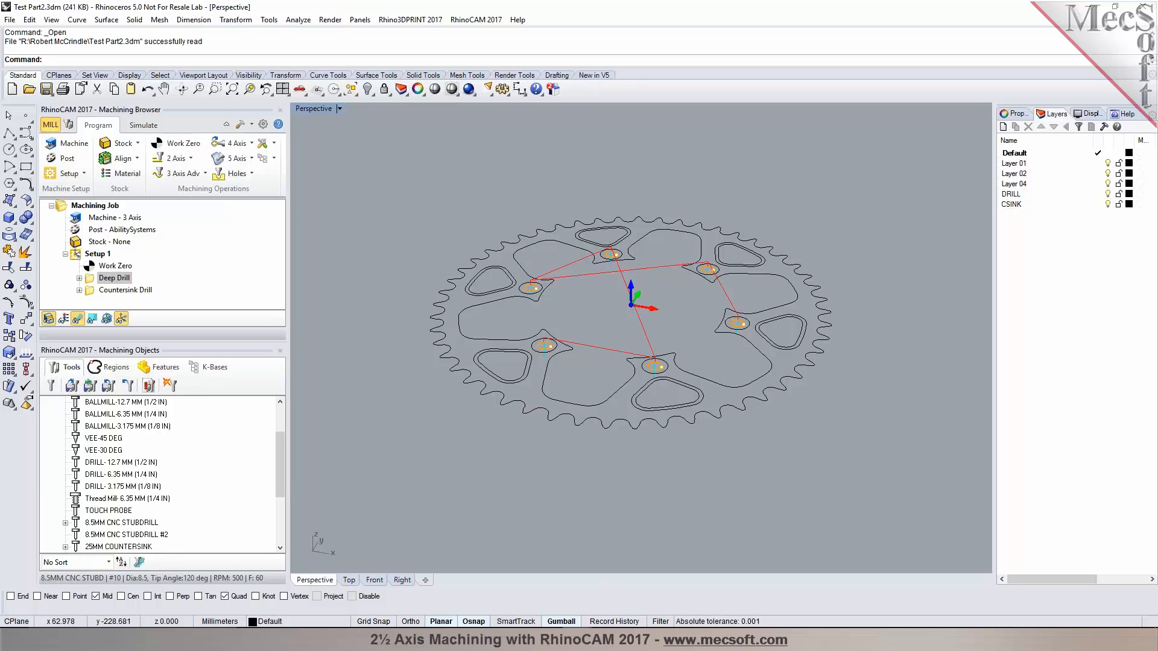
- Switch back to the Test rhinocam file-REV1.3dm session and examine the Deep Drill and Countersink Drill toolpaths on the simulated stock
left_click(580, 643)
left_click(510, 549)
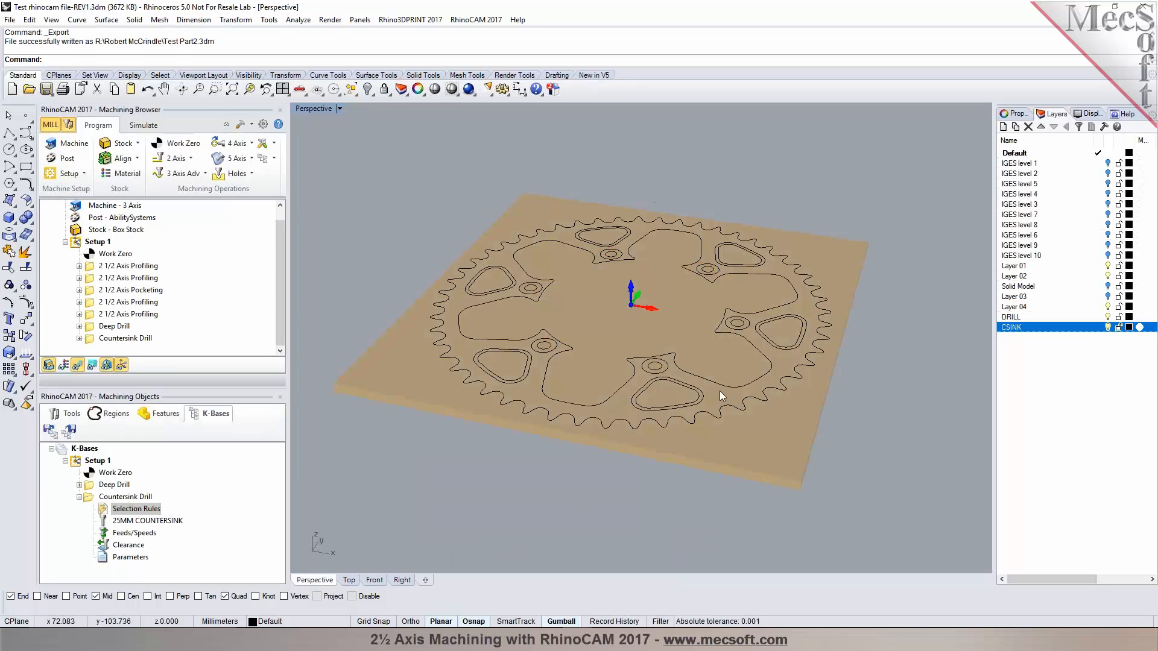
scroll(605, 302, "up", 2)
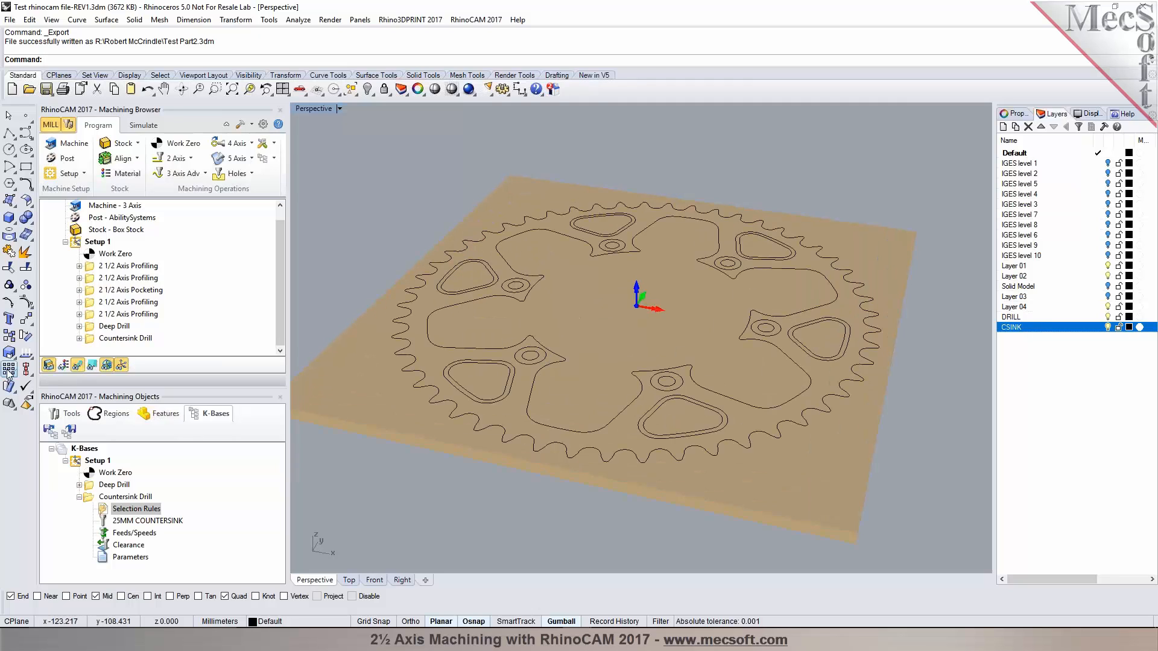
left_click(113, 339)
left_click(113, 327)
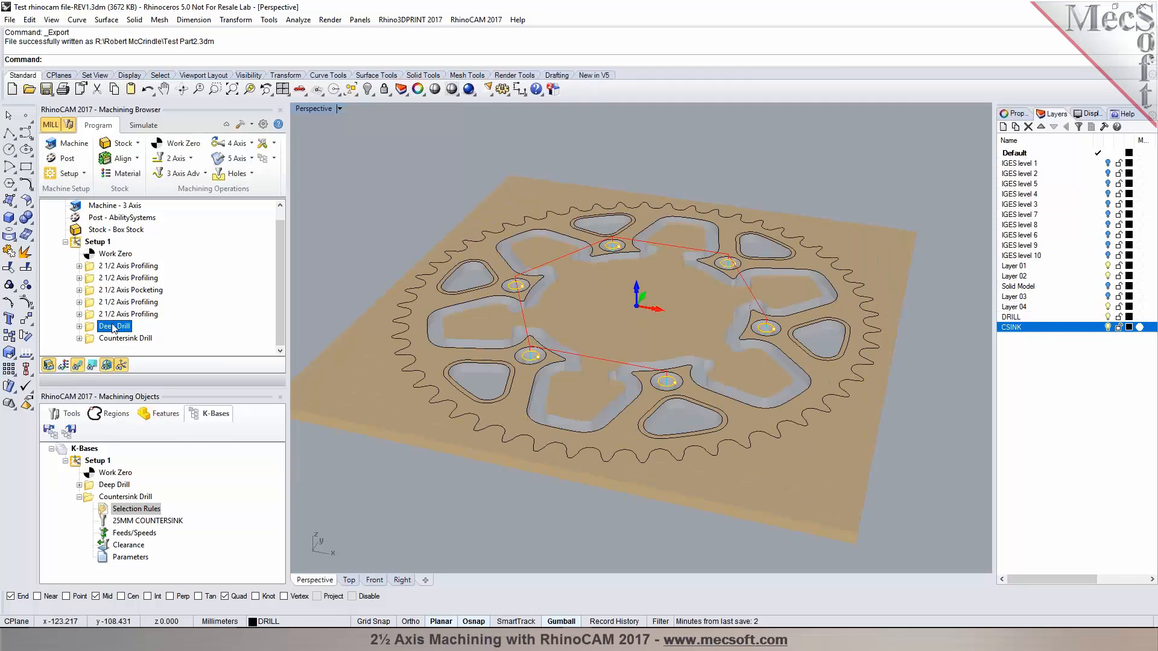
left_click(116, 339)
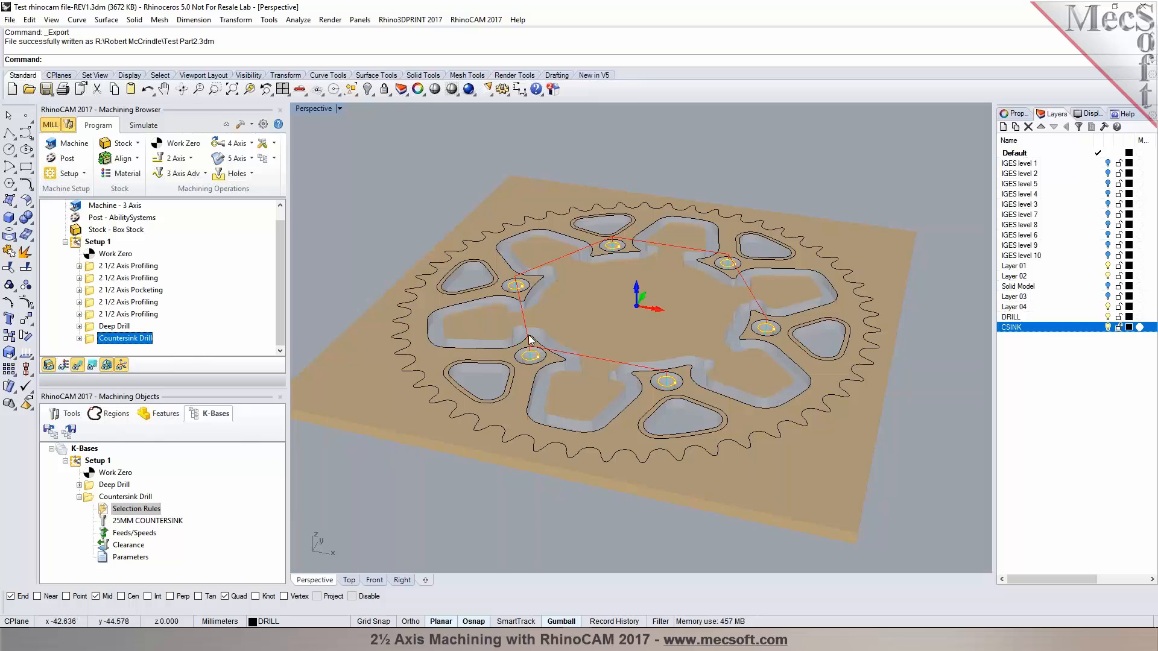
scroll(440, 341, "up", 2)
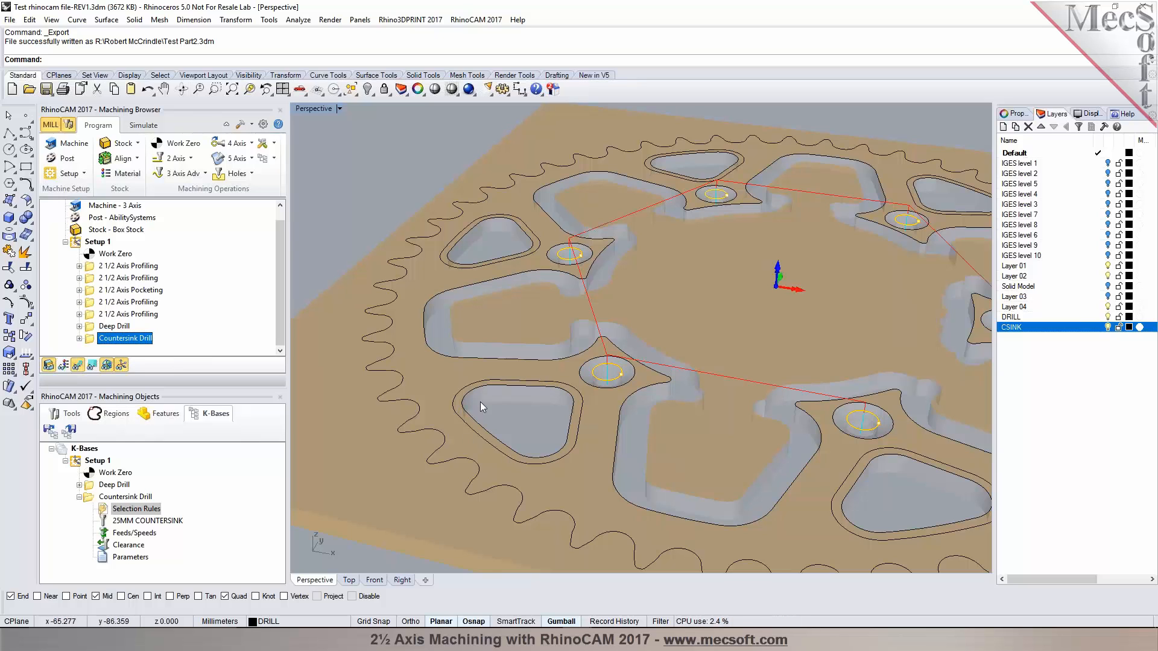
scroll(437, 407, "down", 1)
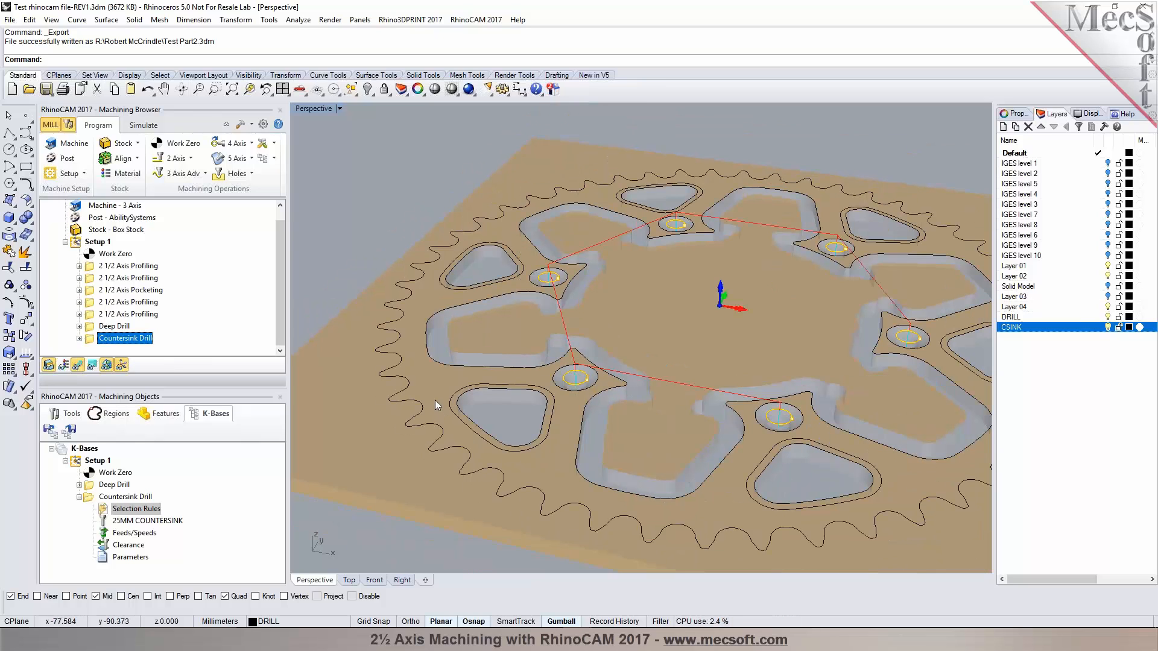
- Start a 2 Axis Chamfering operation and remove all its preselected machining regions
left_click(192, 159)
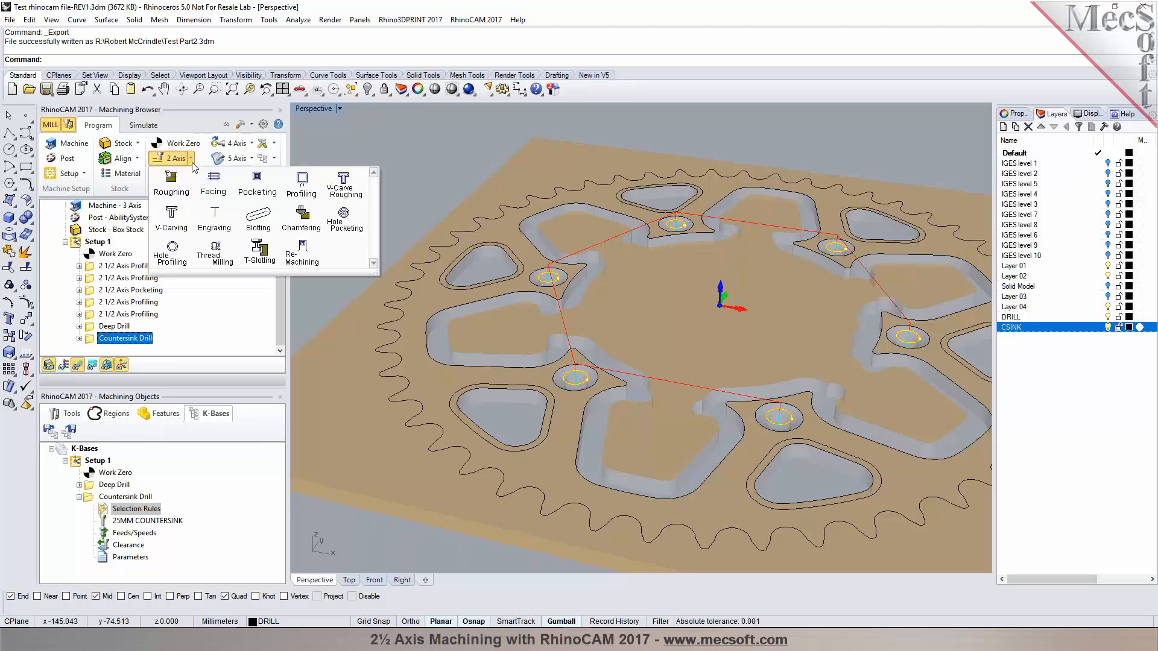
left_click(296, 225)
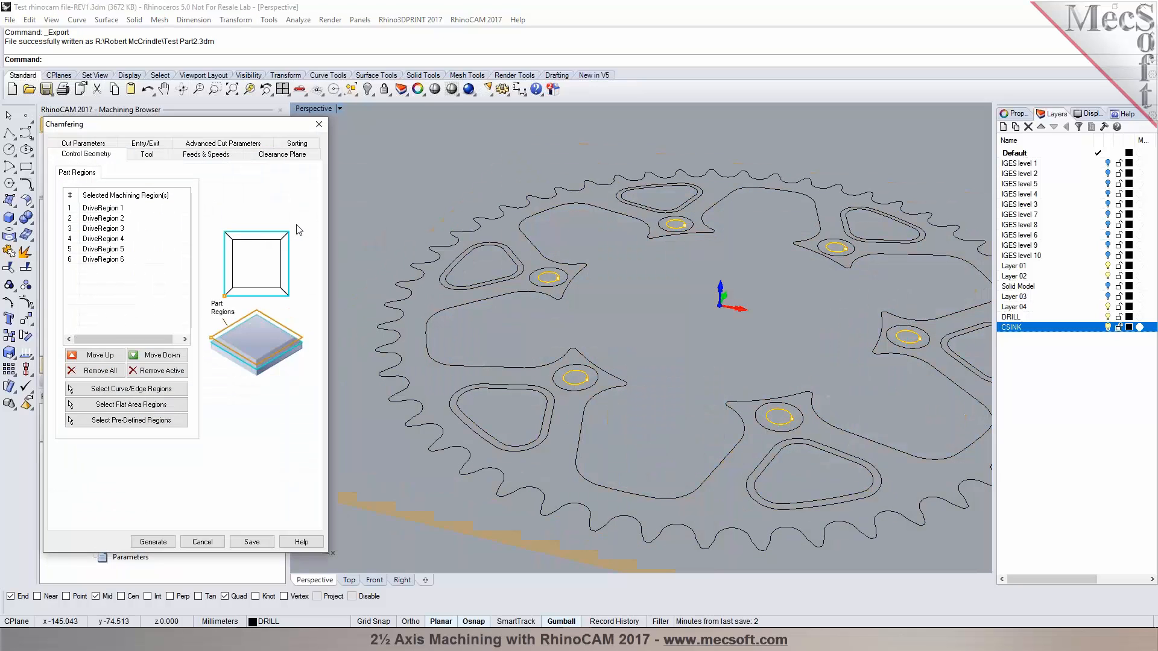
left_click(97, 371)
- Select the inner outlines of the six rounded triangular windows as the chamfering operation's part regions
left_click(131, 389)
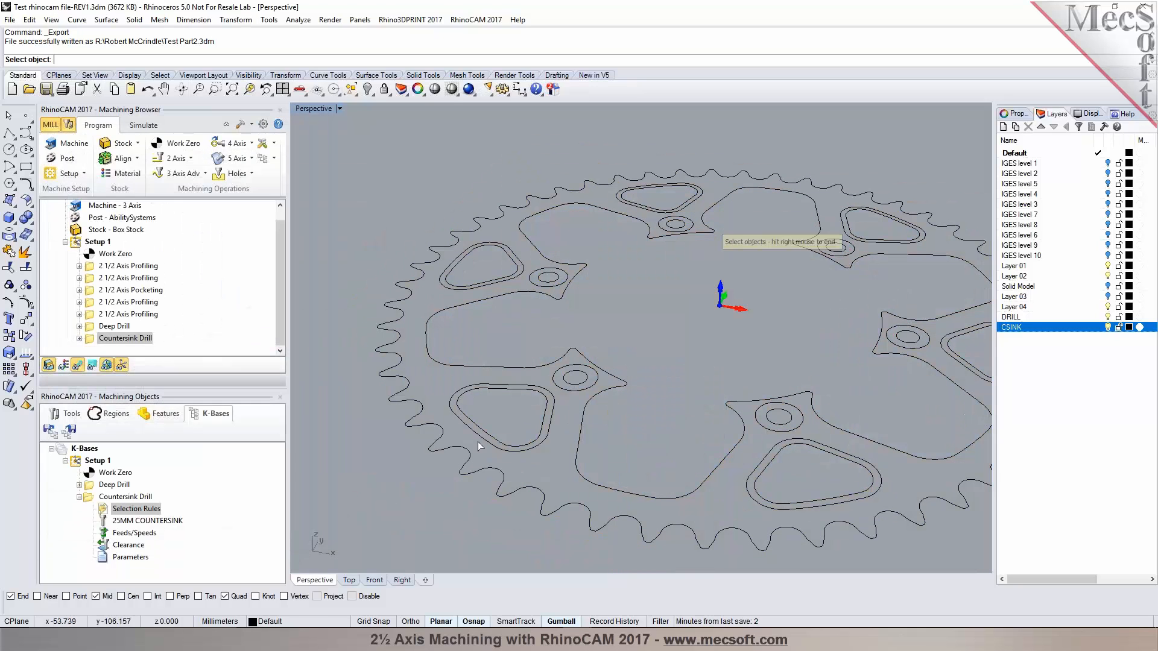
left_click(490, 443)
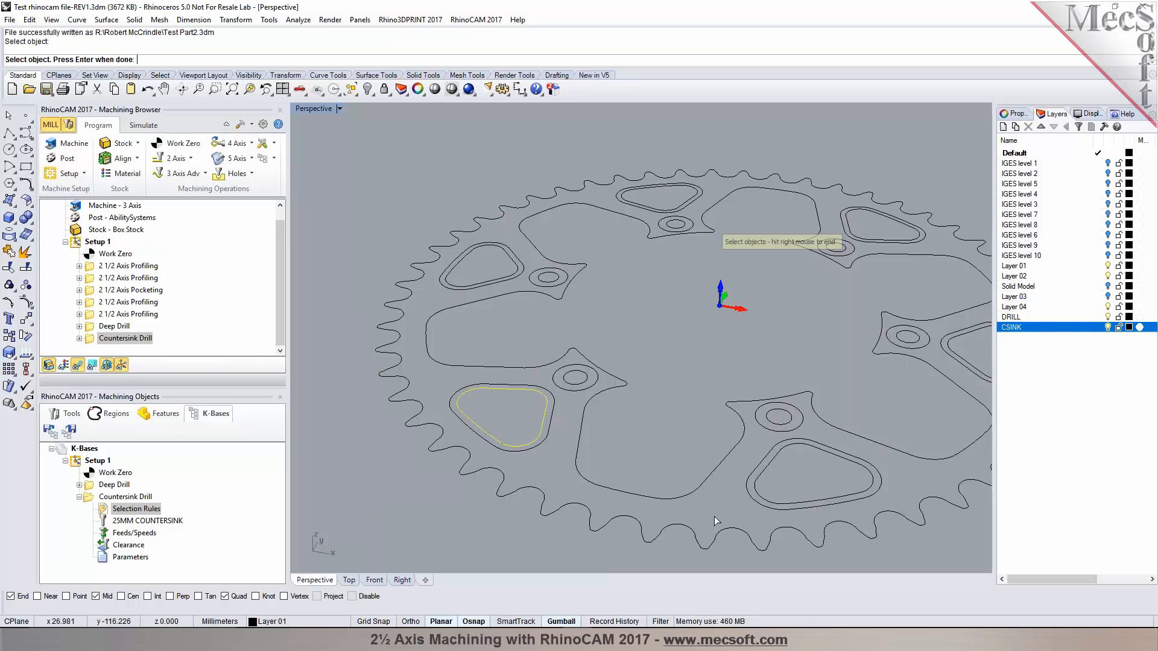
left_click(770, 501)
right_click_drag(936, 360, 836, 394, "shift")
left_click(844, 384)
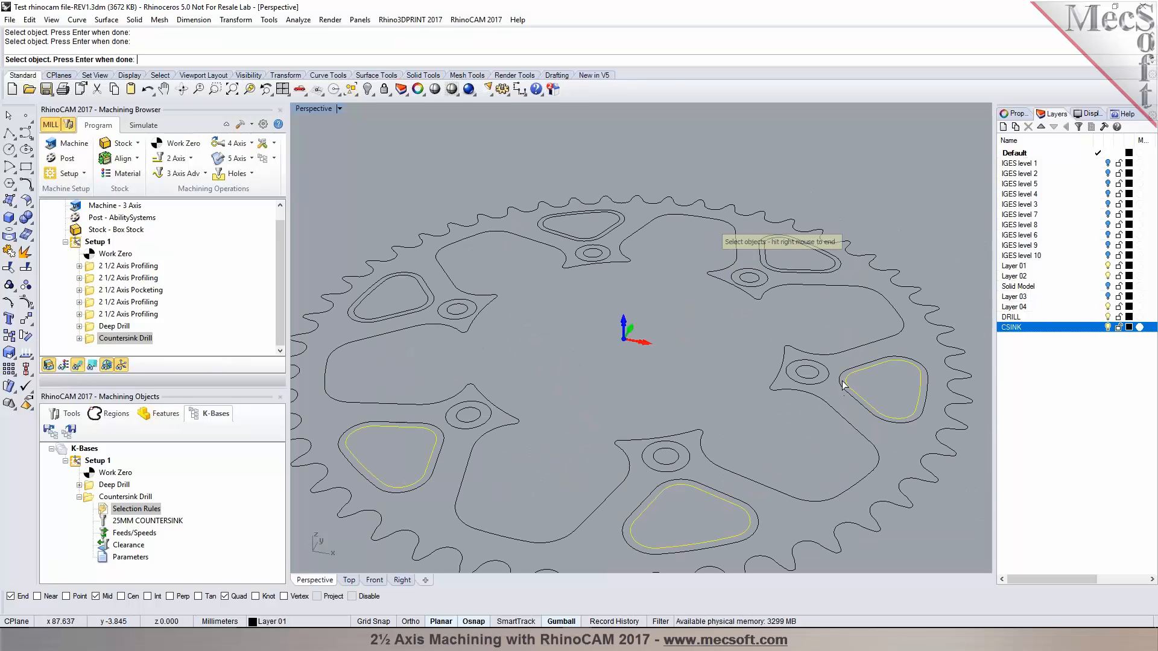
left_click(777, 269)
left_click(593, 242)
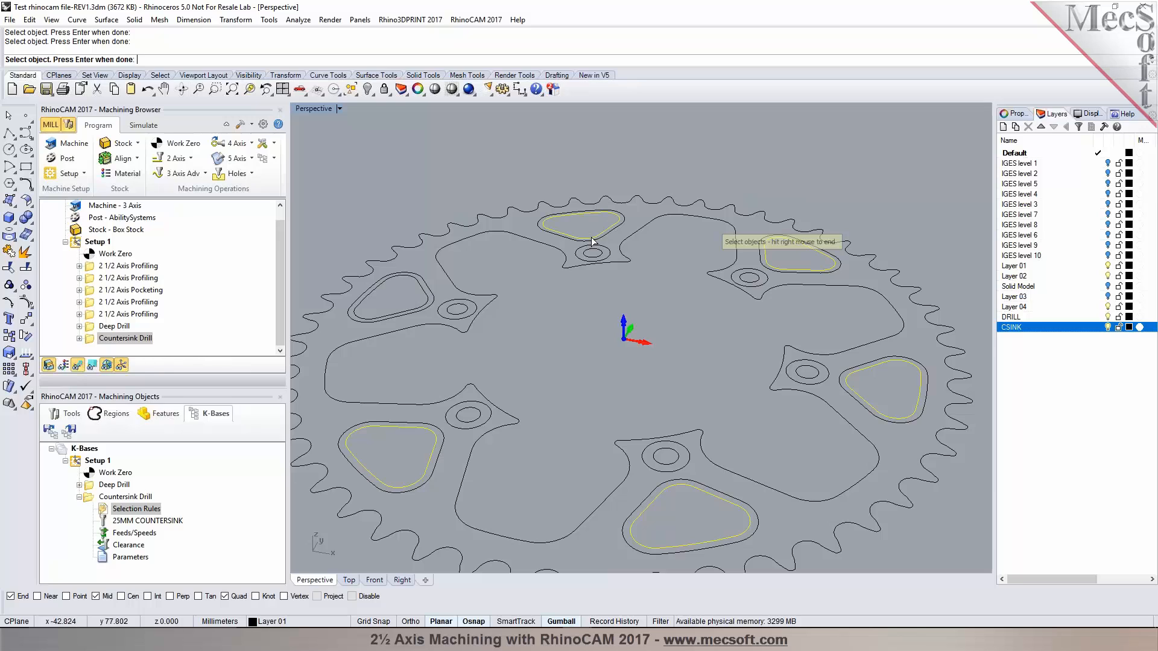
left_click(356, 307)
right_click(355, 310)
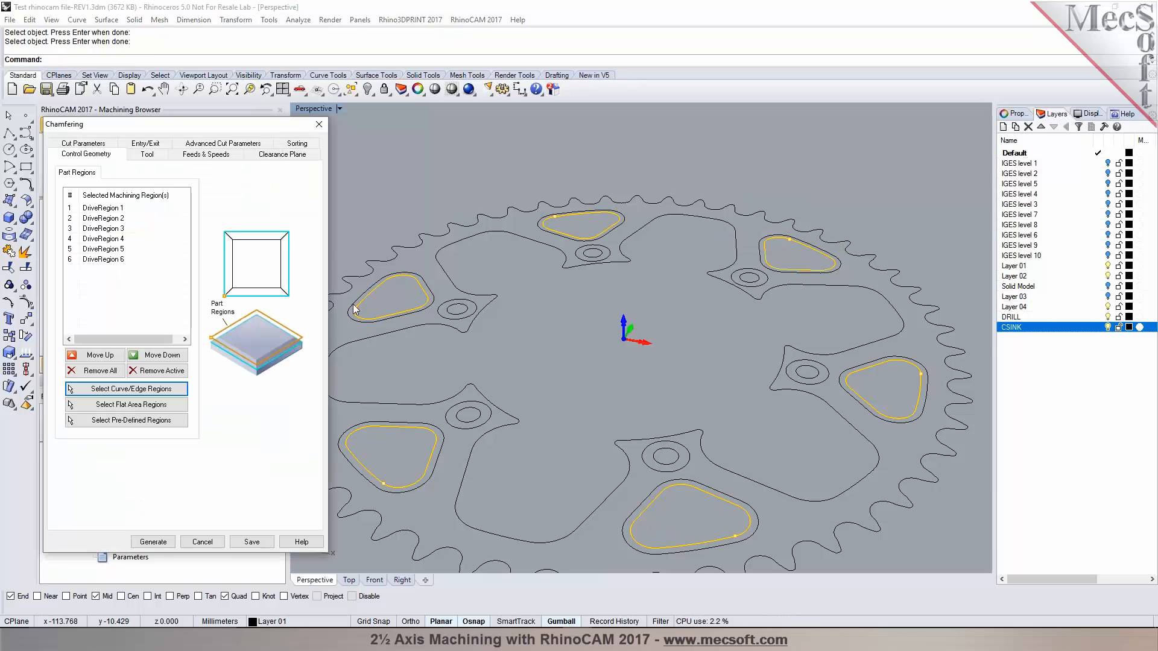
- Assign the 10MM CHAMFER TOOL to the chamfering operation, load the feeds and speeds from the tool, and check the clearance plane
scroll(365, 306, "up", 3)
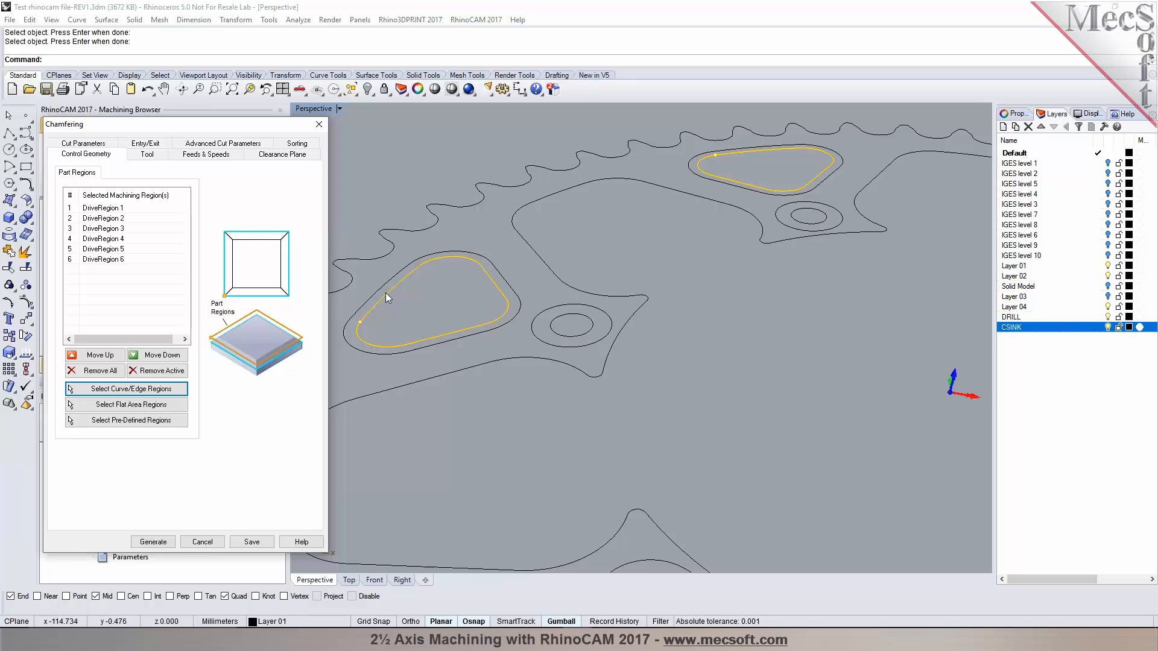
left_click(145, 155)
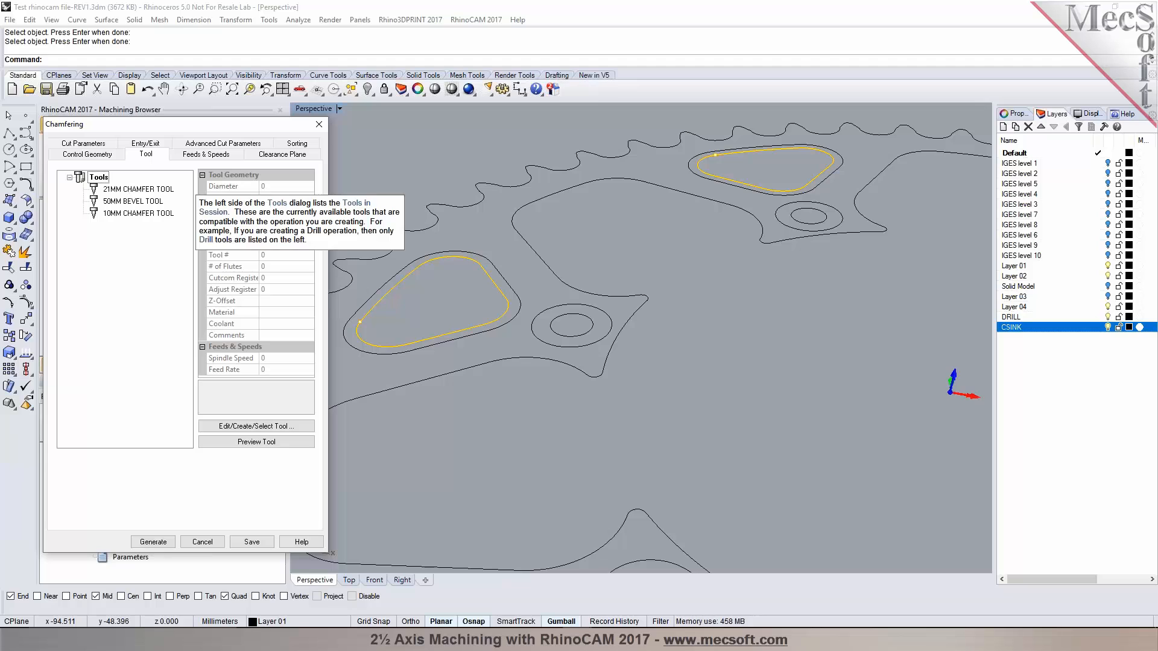
left_click(127, 190)
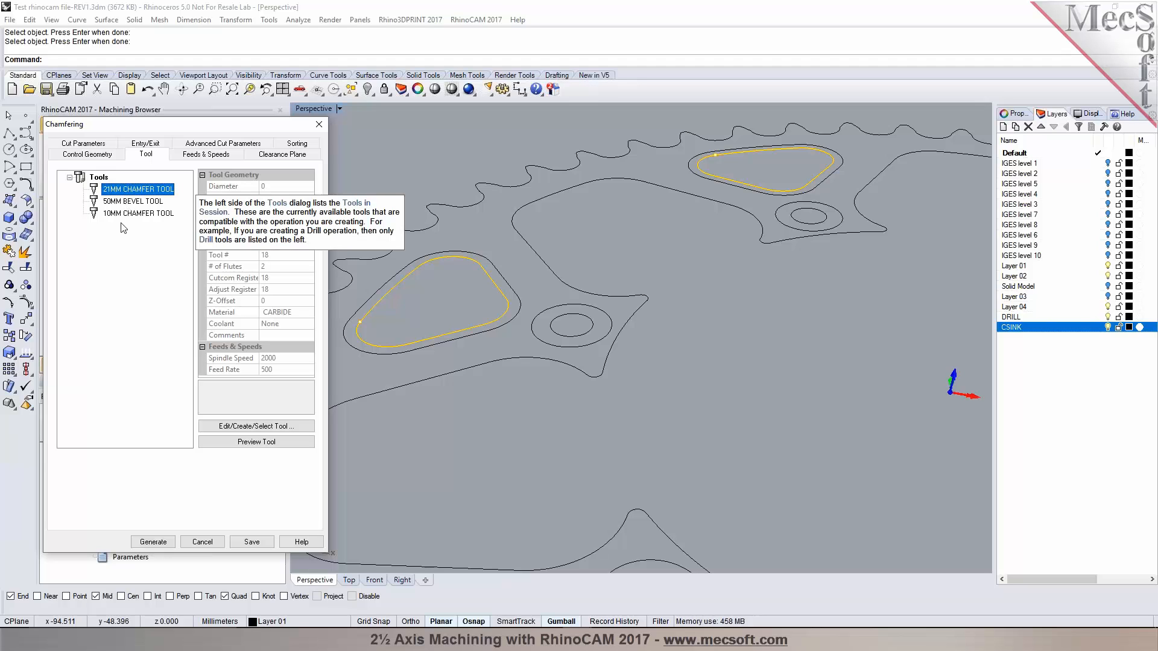
left_click(119, 216)
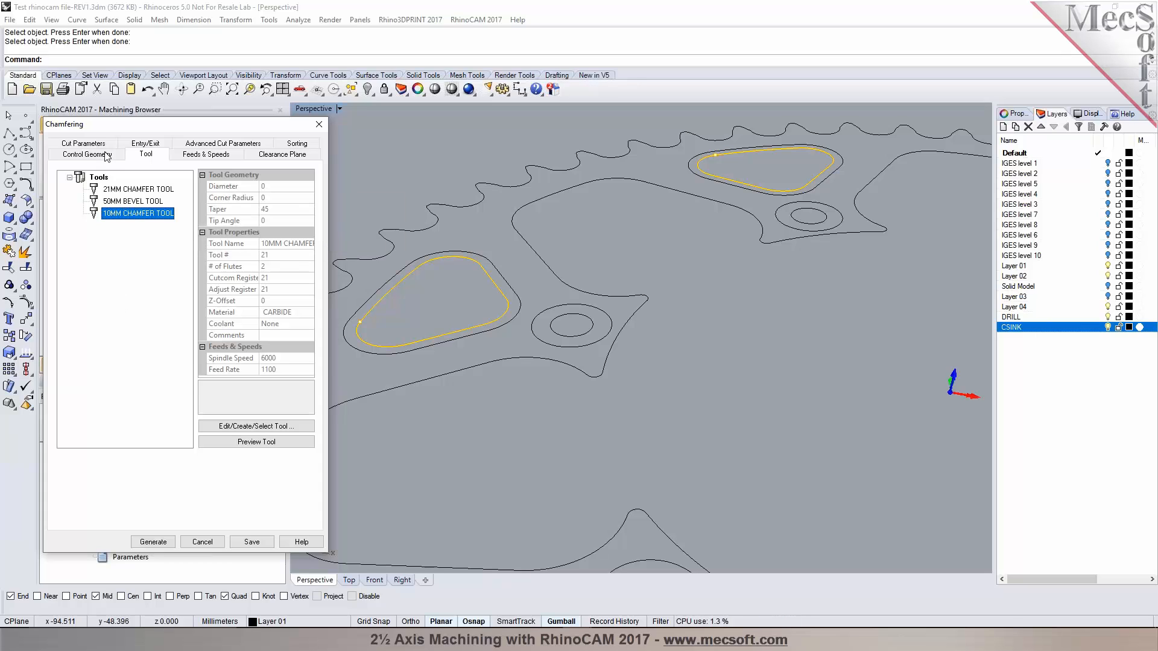
left_click(205, 156)
left_click(269, 158)
left_click(217, 155)
left_click(89, 447)
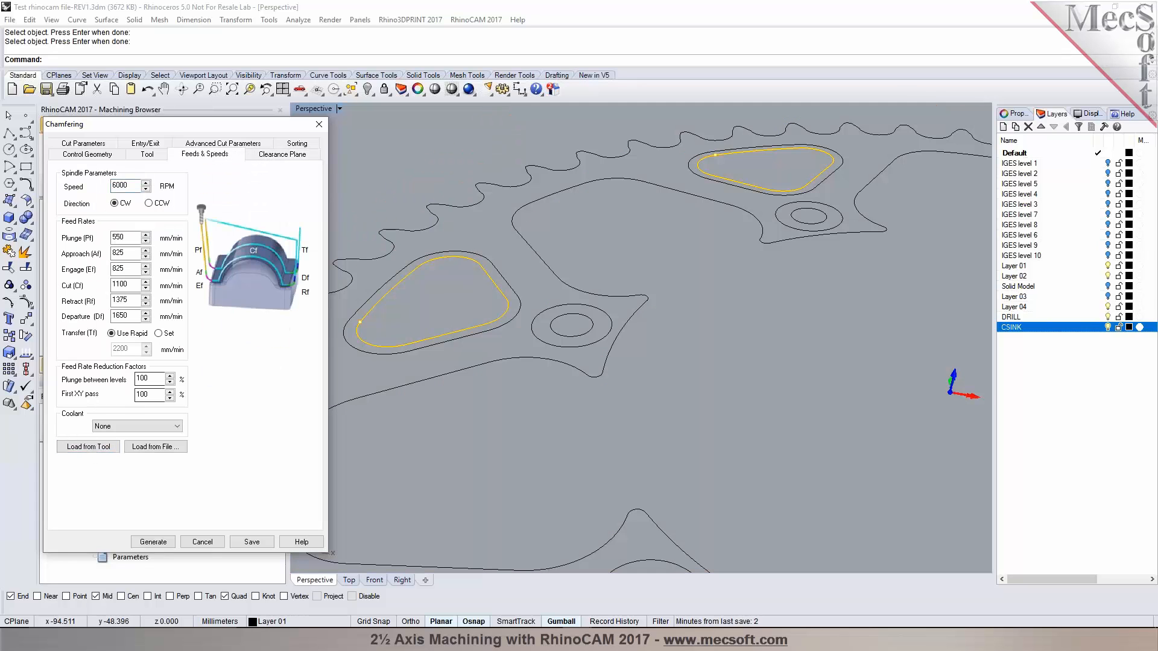
left_click(281, 155)
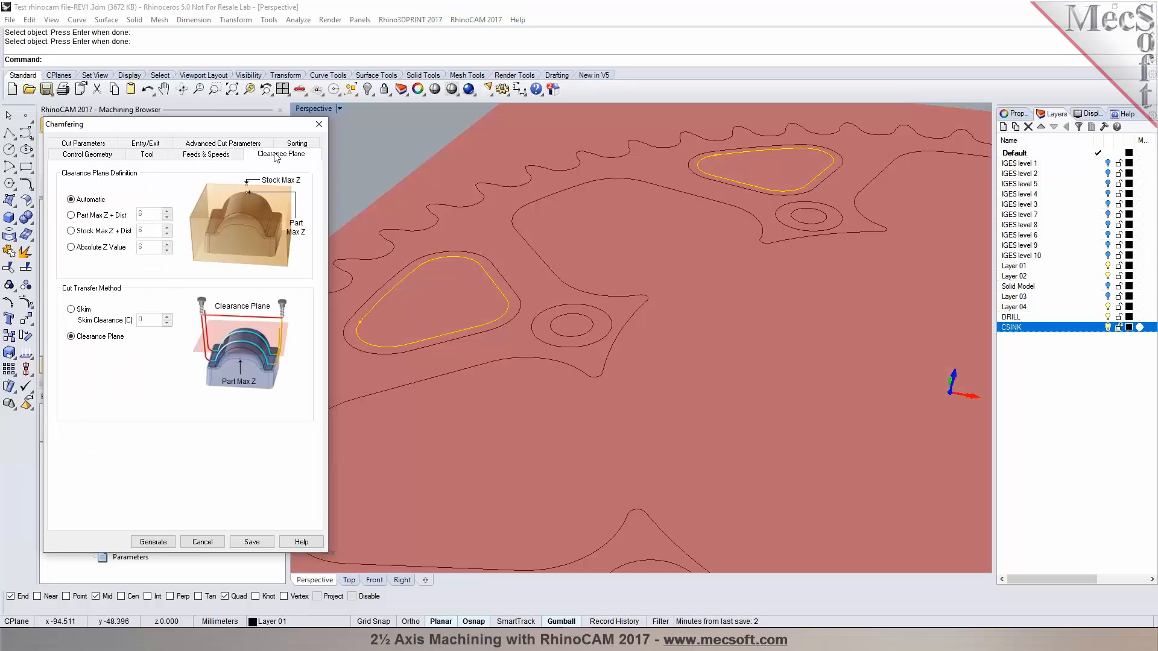
- Set chamfer width 2.5, tooltip clearance 0.5 and max depth per cut 3, with climb cutting and outside/inside used for closed curves
left_click(84, 144)
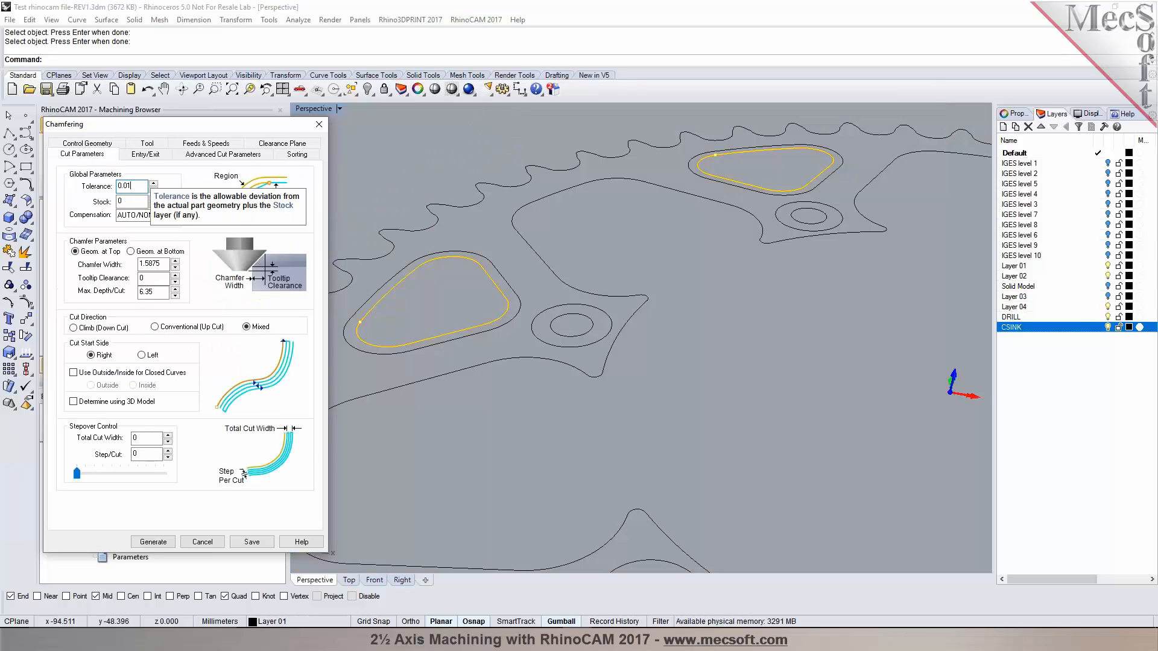
double_click(150, 264)
type("2.5")
left_click(147, 279)
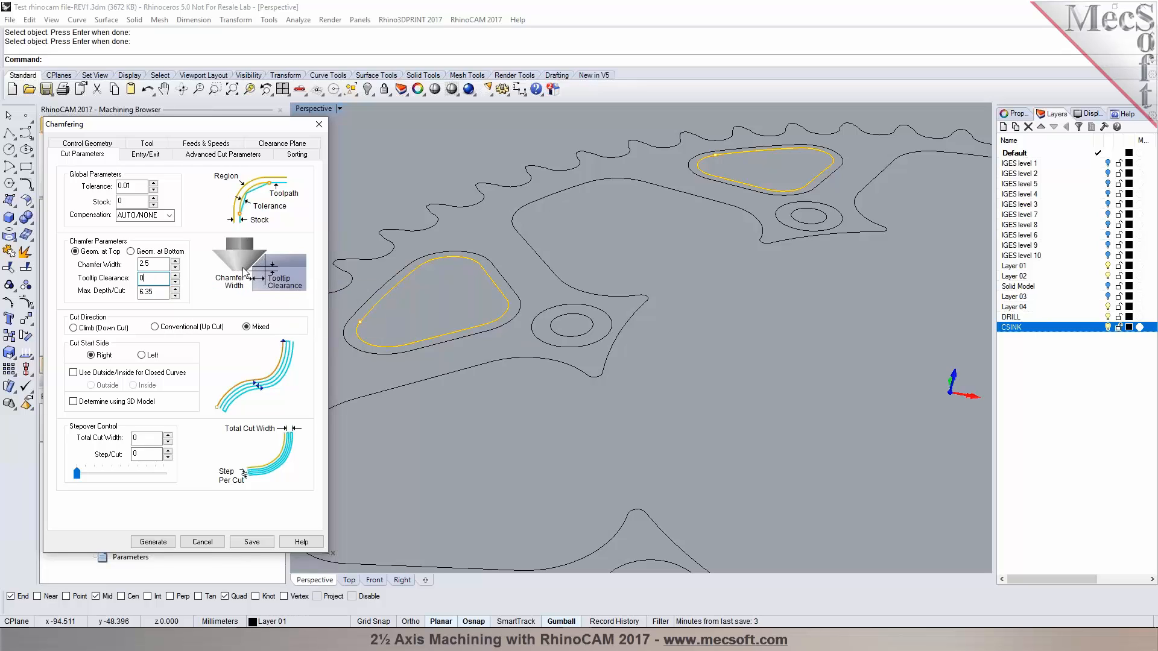
mouse_move(125, 286)
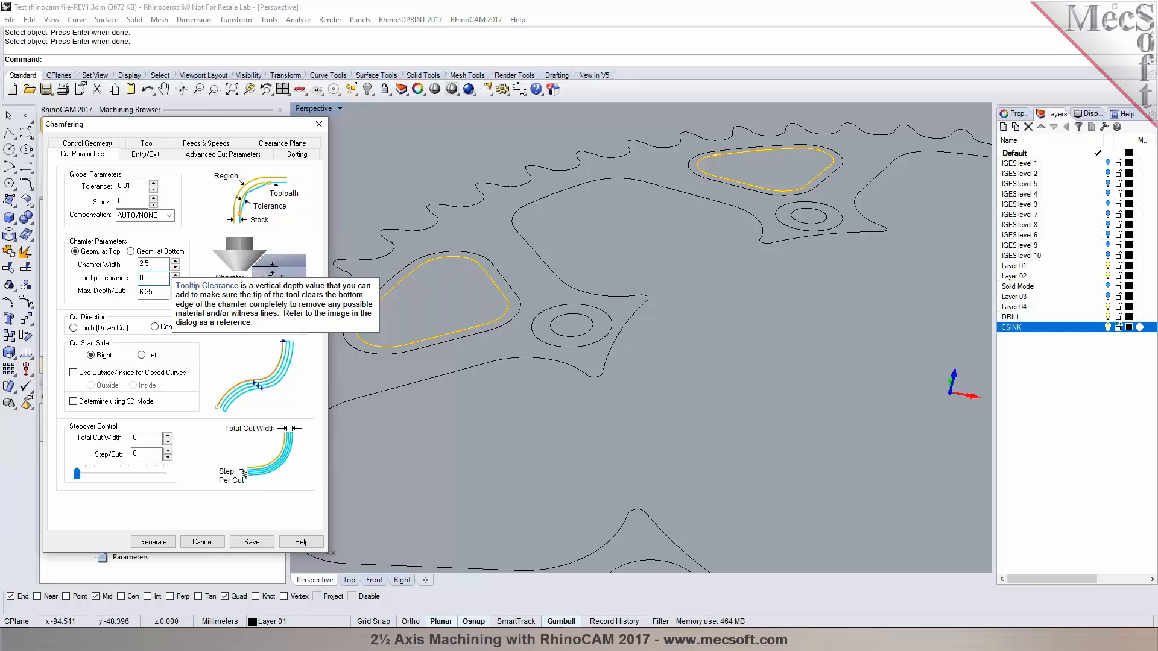
key("Tab")
key("Tab")
key("shift+Tab")
type("3")
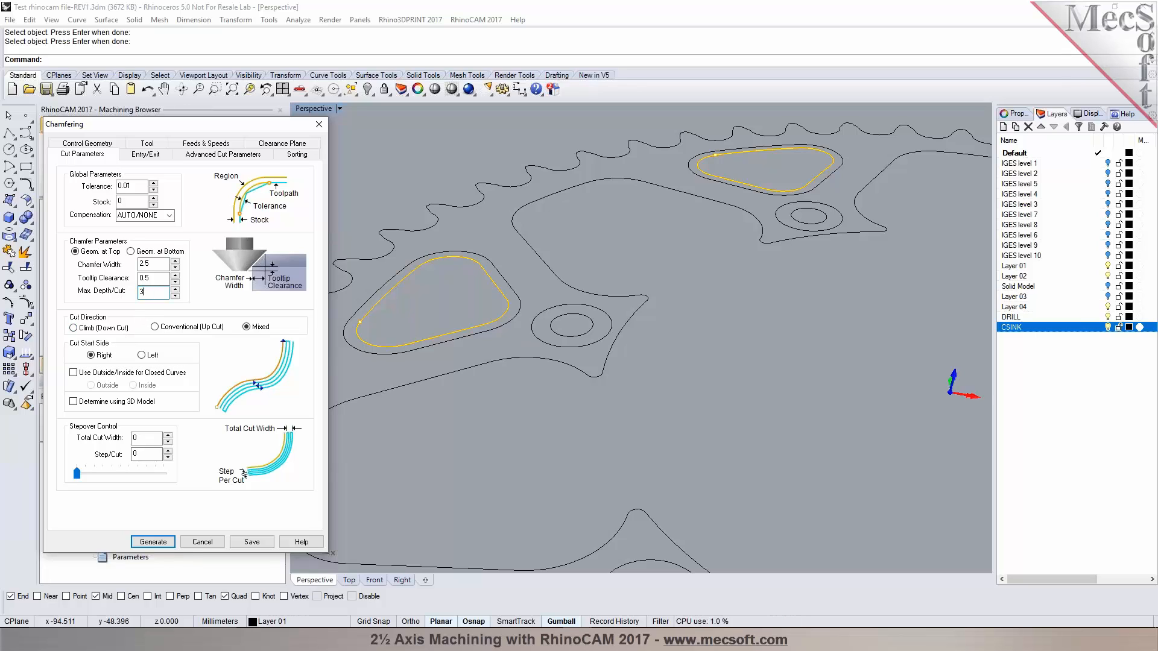
left_click(89, 328)
left_click(106, 375)
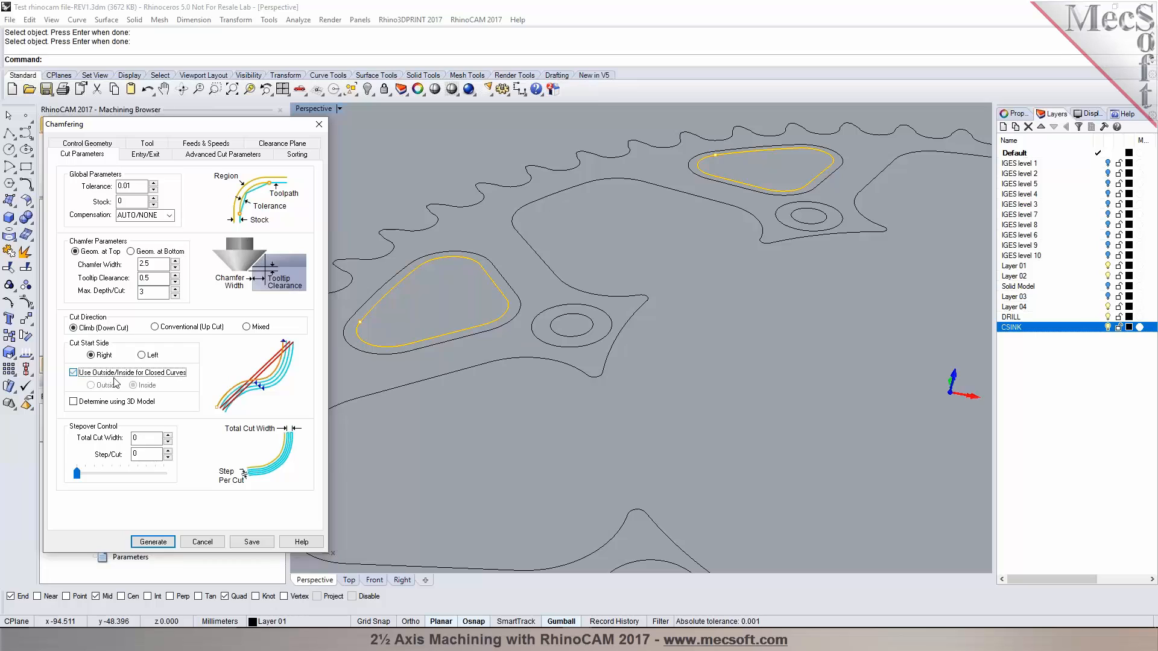
- Set the chamfering entry's approach length to 2 and use a linear engage motion with a length of 2
left_click(158, 154)
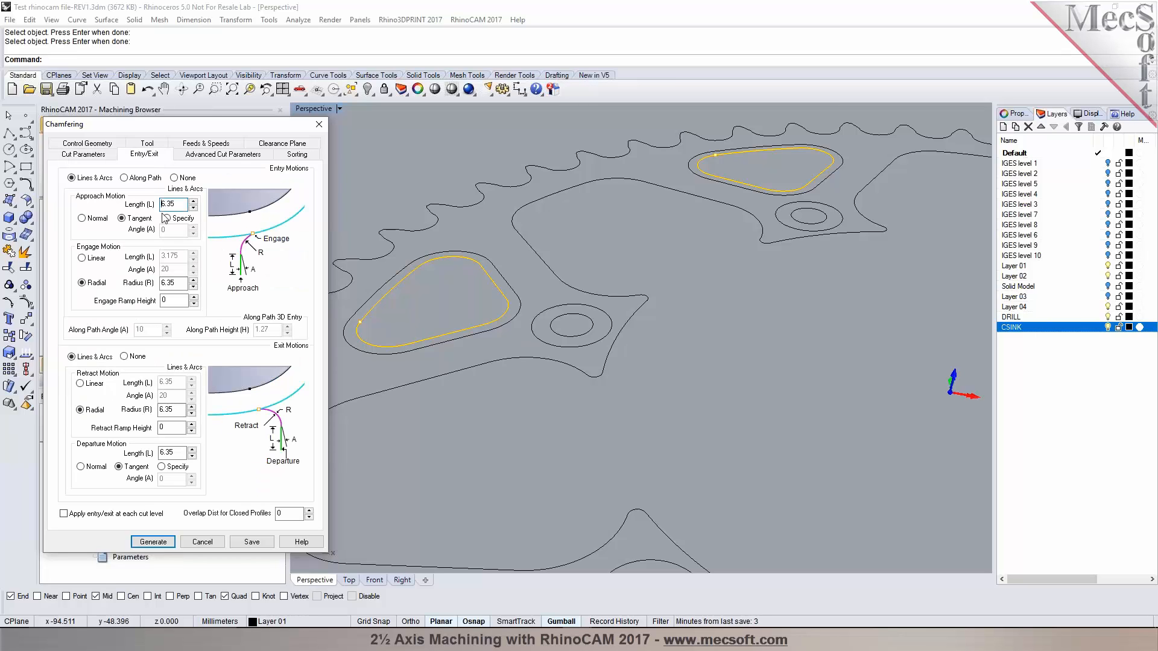
double_click(174, 205)
type("2")
left_click(93, 260)
left_click_drag(183, 257, 143, 276)
type("2")
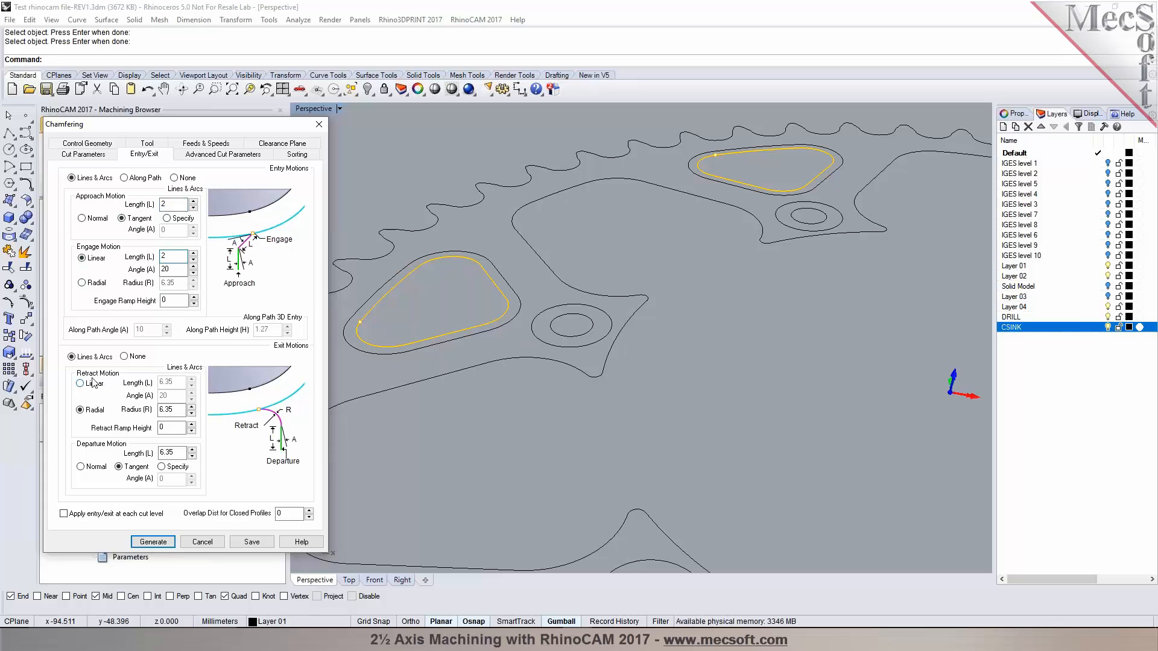
- Give the chamfering exit a linear retract motion with a length of 2 and set the departure length to 2
left_click(93, 382)
double_click(172, 382)
type("2")
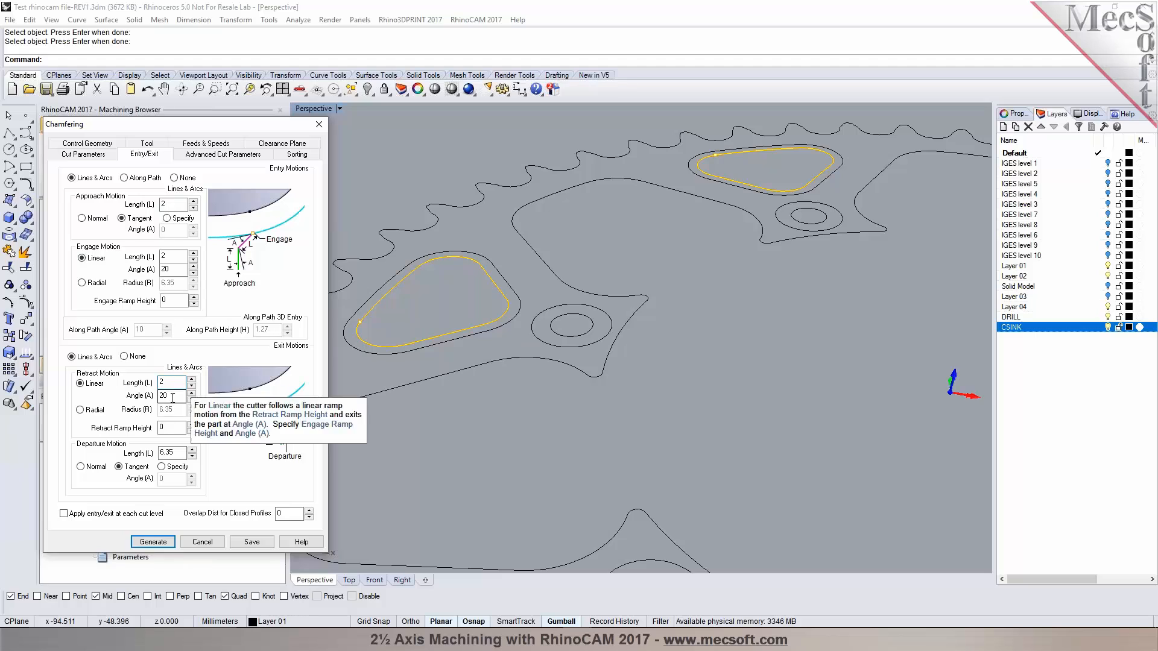
double_click(171, 453)
type("2")
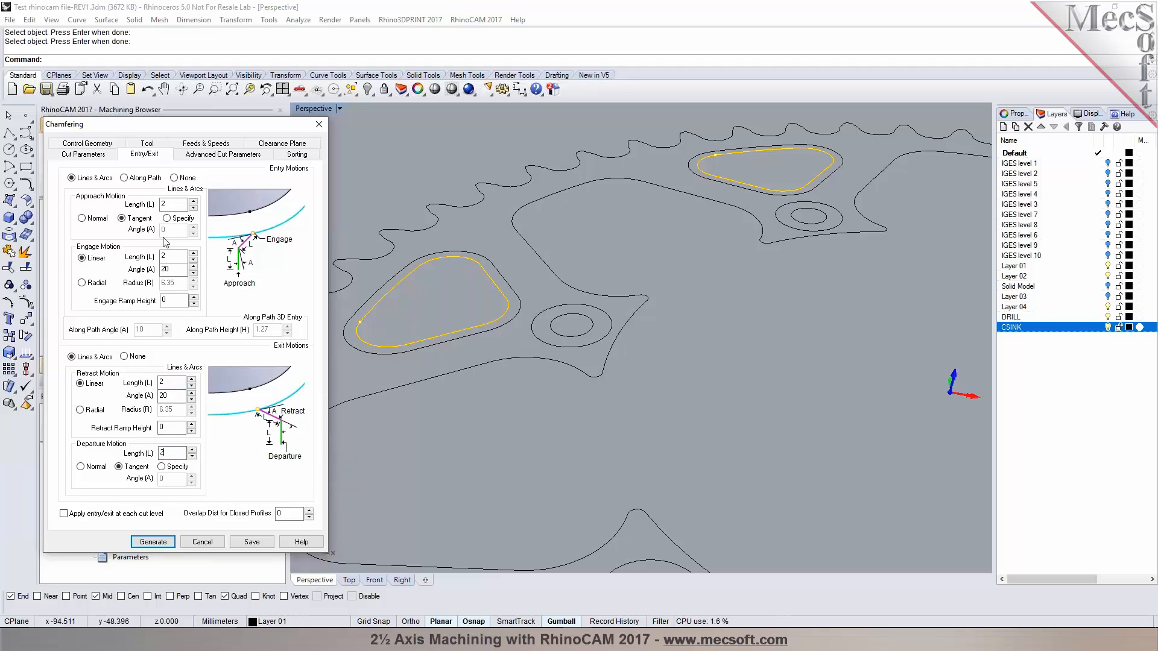
- Set the arc fitting tolerance to 0.02 and sort the chamfering cuts by Minimum Distance Sort
left_click(223, 154)
double_click(156, 207)
type("0.1")
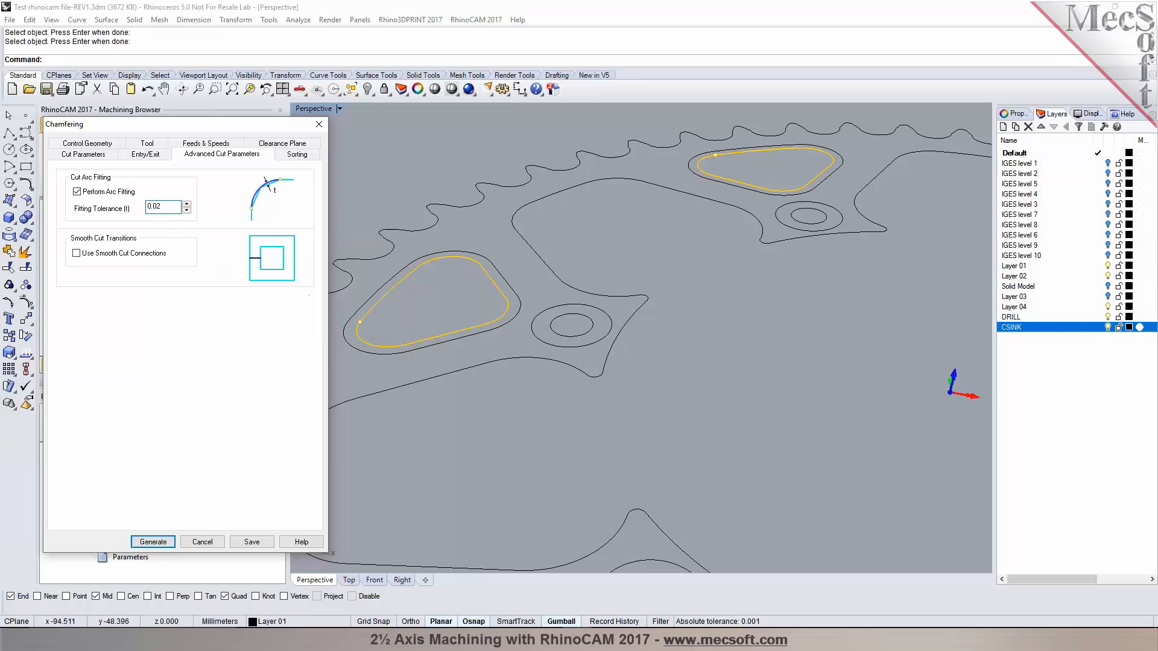
left_click(296, 155)
left_click(175, 184)
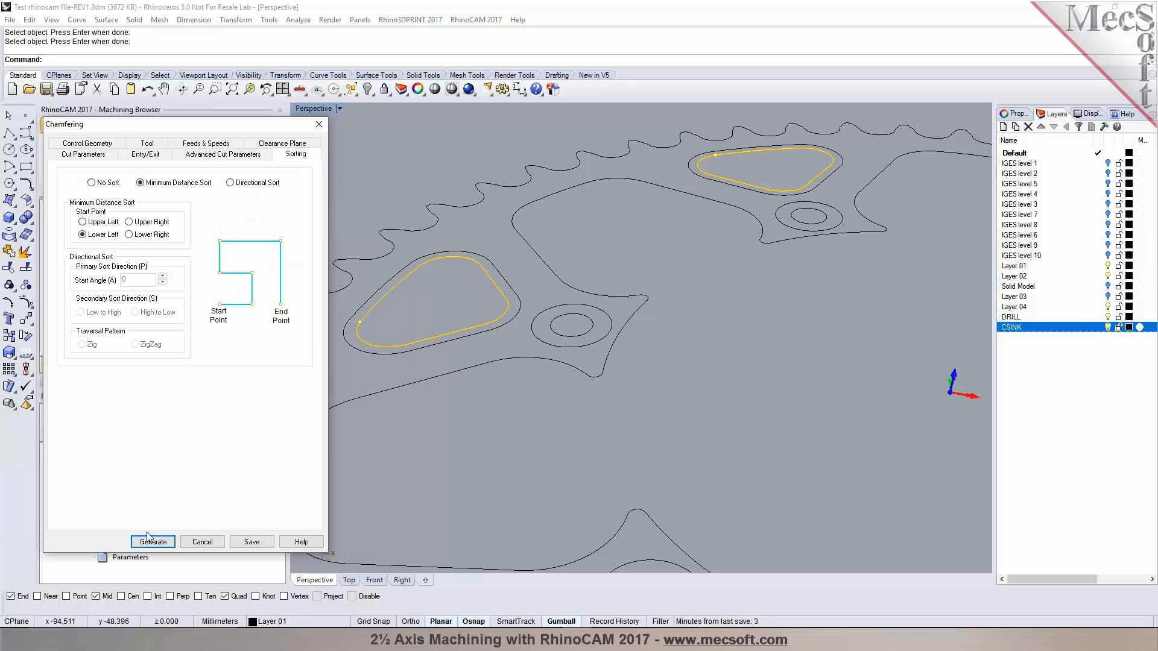
- Generate the chamfering toolpath and inspect it closely along the triangular windows
left_click(153, 541)
scroll(406, 339, "down", 2)
scroll(406, 341, "up", 4)
mouse_move(426, 462)
right_mouse_down()
mouse_move(489, 451)
mouse_move(414, 458)
right_mouse_up()
scroll(490, 452, "up", 2)
scroll(501, 313, "up", 7)
right_click_drag(501, 313, 506, 407)
scroll(506, 407, "down", 7)
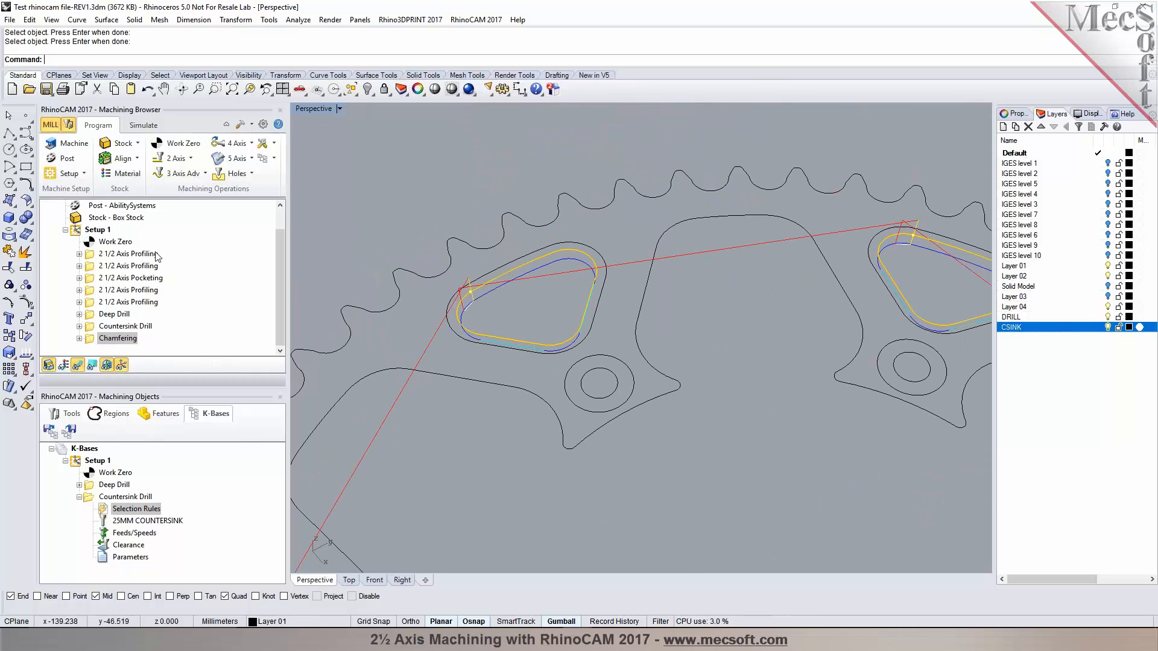
- Reopen the Chamfering operation to check its entry/exit settings, regenerate it in the Top view, and inspect the entry and exit moves
double_click(116, 339)
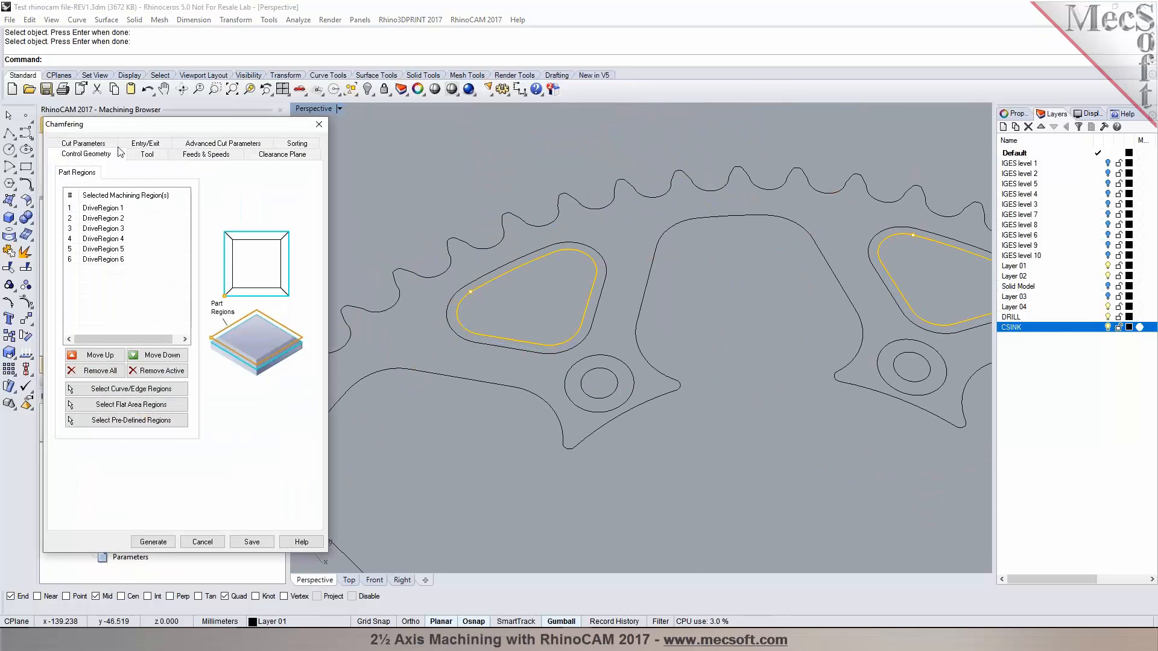
left_click(118, 148)
left_click(146, 155)
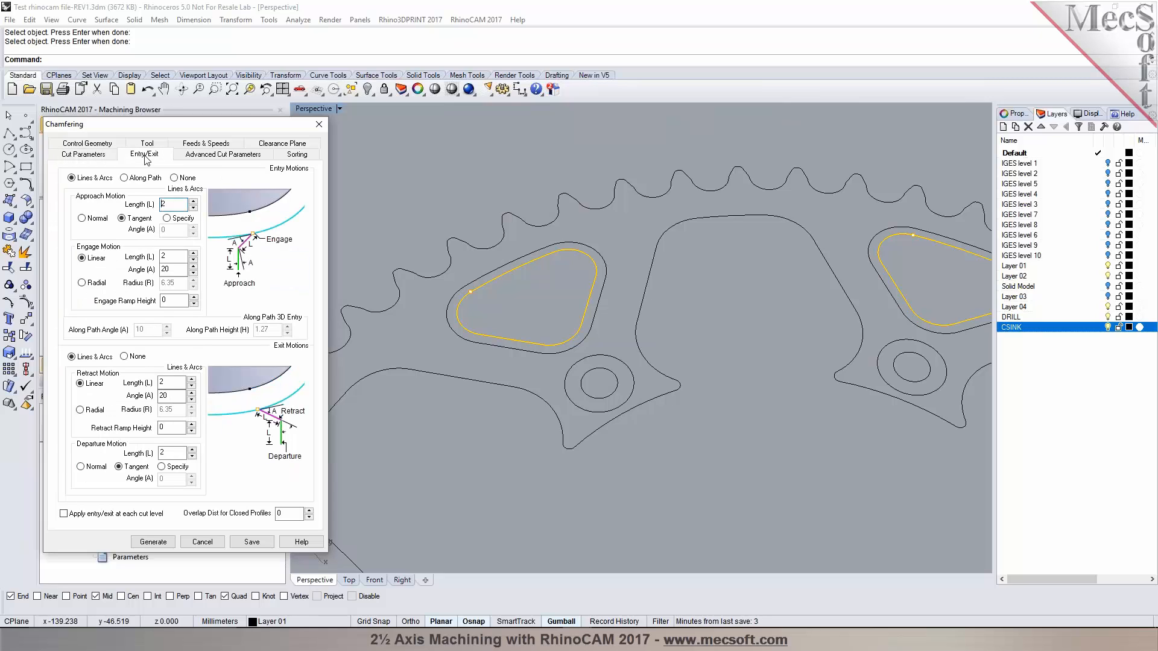
left_click(195, 156)
left_click(154, 155)
left_click(354, 582)
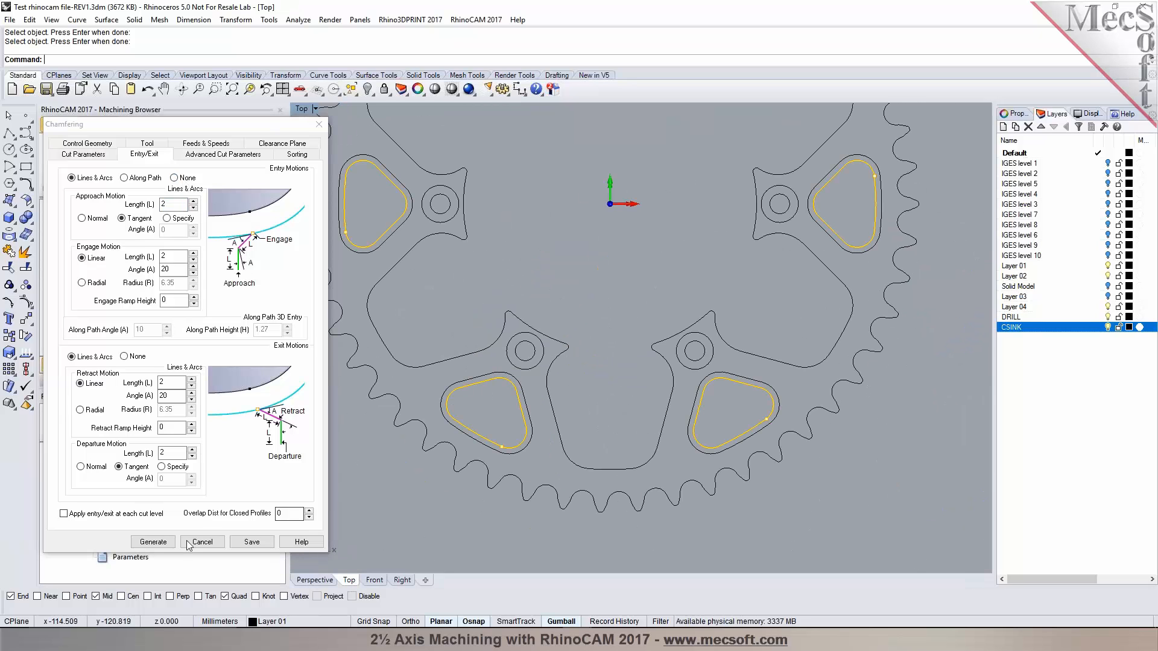
left_click(153, 542)
scroll(506, 449, "up", 8)
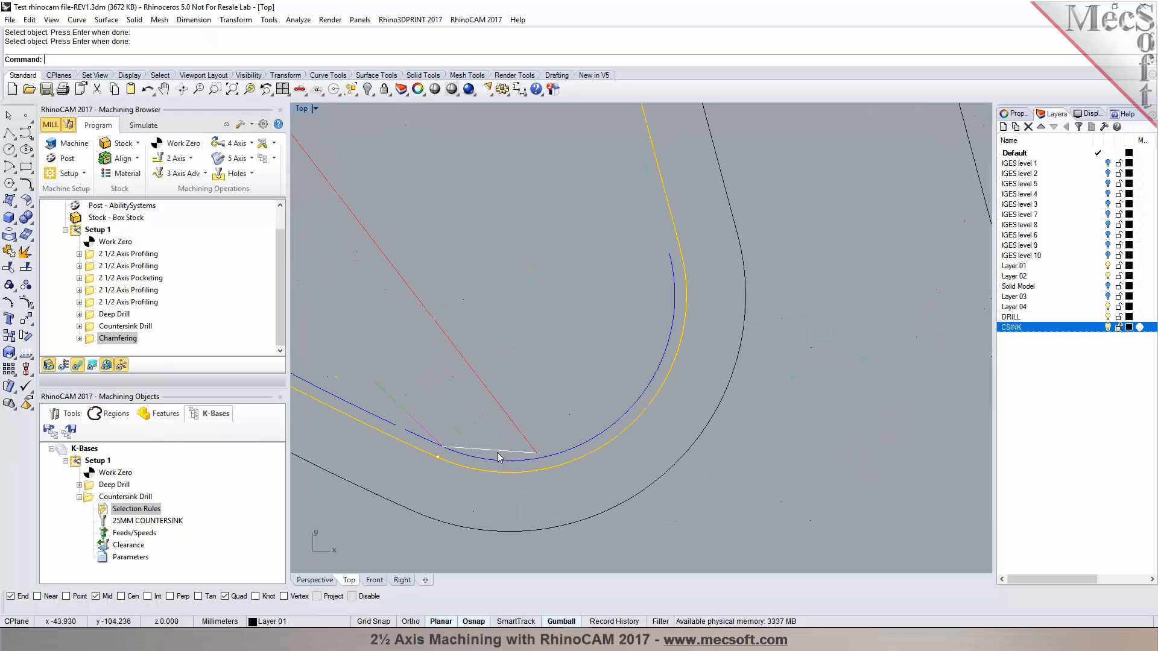
scroll(585, 415, "down", 5)
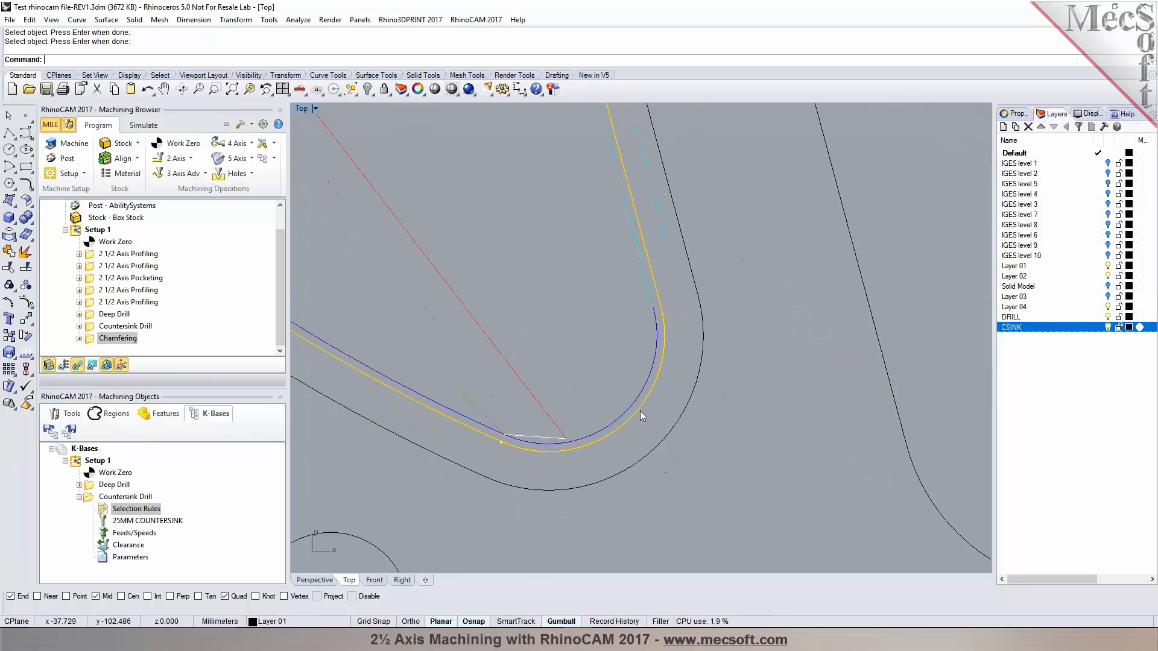
- Use the curve seam tool to move the lower-left triangular window's inner outline start point to the middle of its long outer edge
scroll(582, 412, "up", 2)
left_click(615, 426)
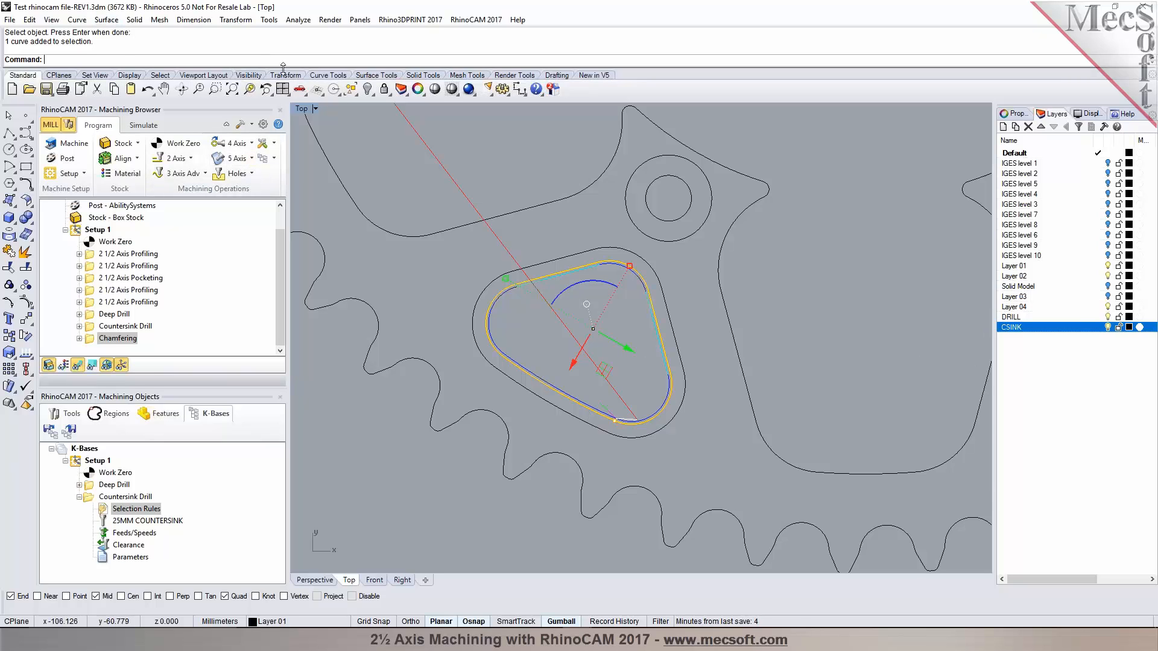
left_click(320, 76)
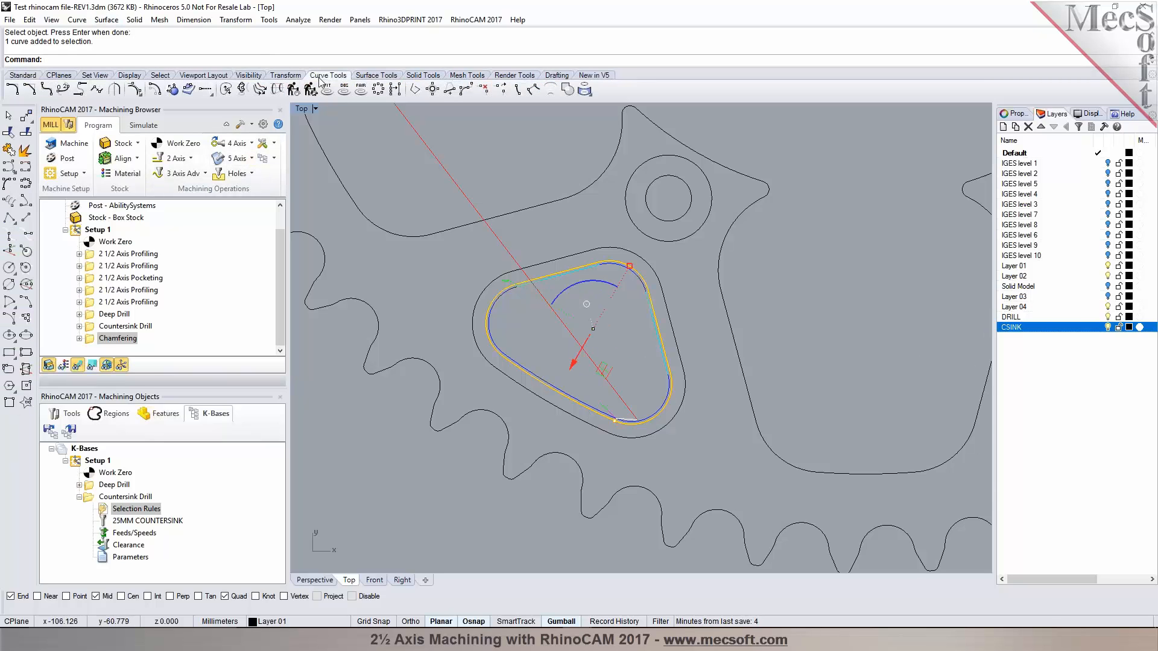
left_click(225, 89)
left_click(556, 390)
key("Return")
scroll(508, 400, "down", 6)
scroll(508, 405, "down", 5)
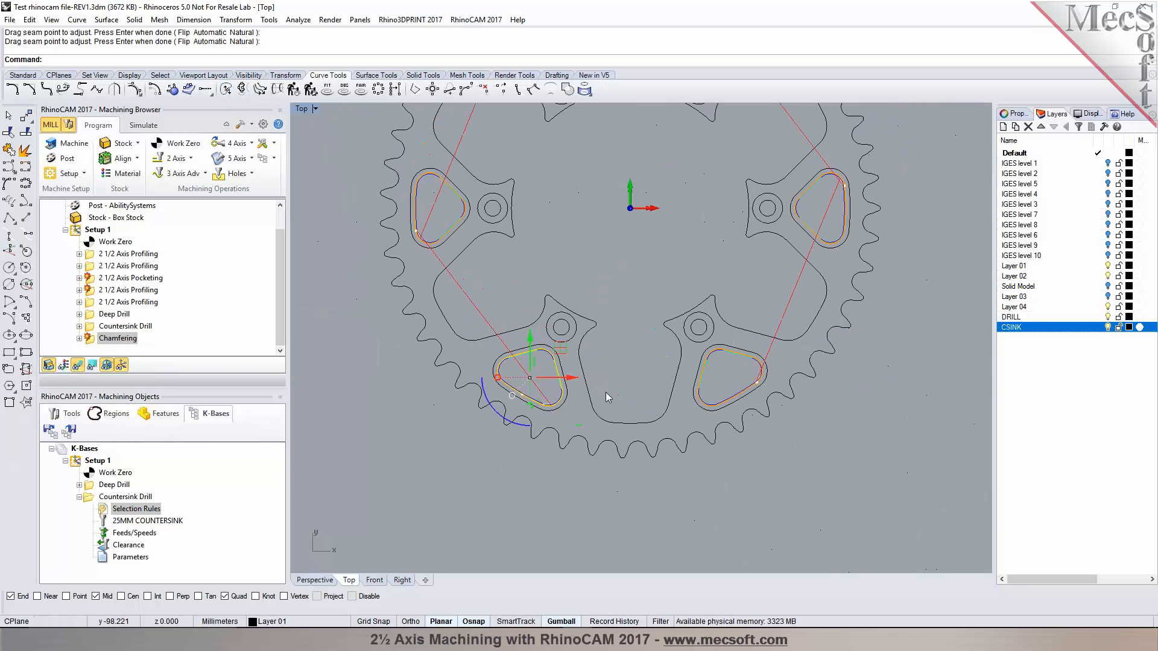
key("Escape")
- Try to adjust the seam point of the lower-right triangular window's inner outline
scroll(760, 389, "up", 5)
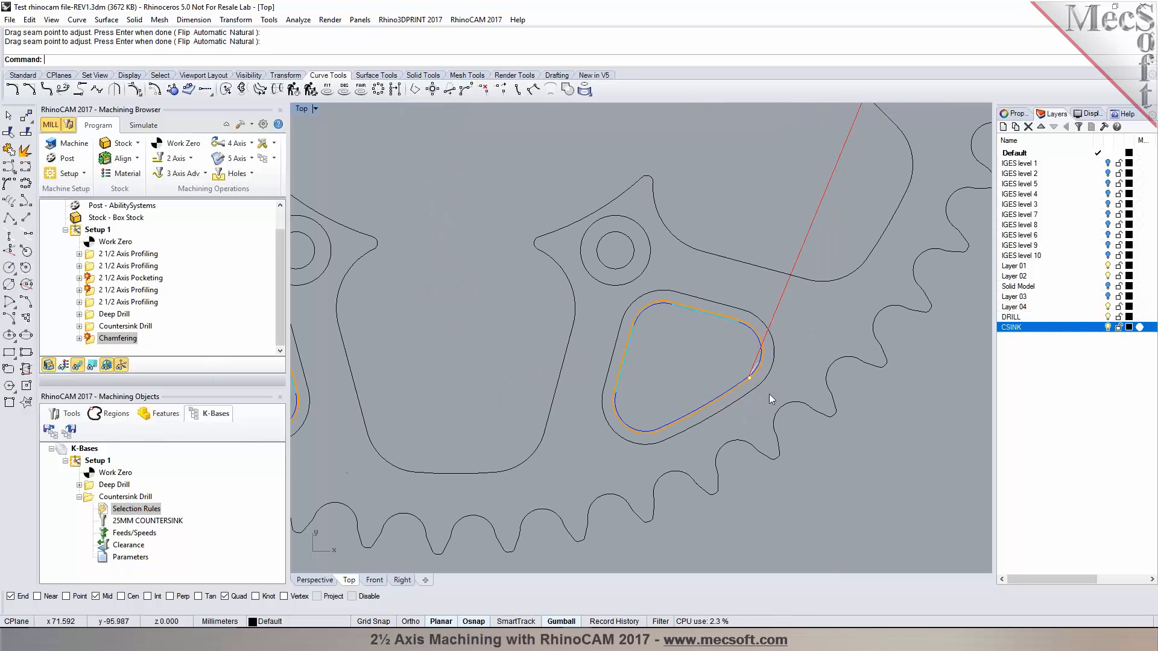
key("Return")
left_click(749, 379)
key("Return")
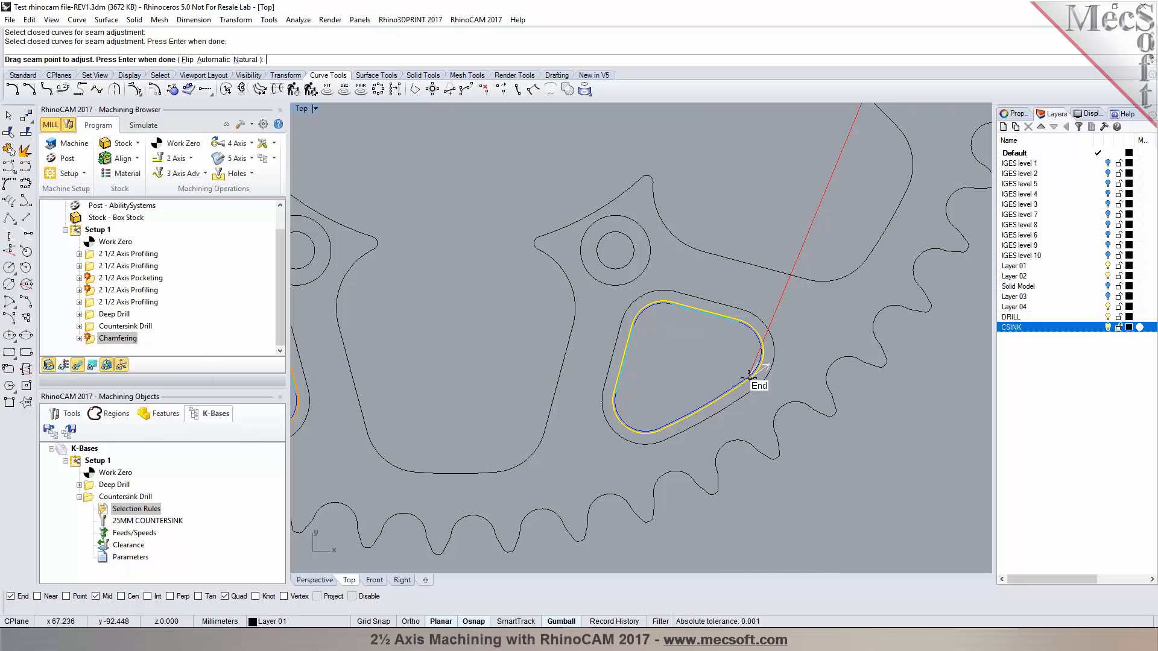
key("Return")
- Try to adjust the seam point of the inner outline of the triangular window to the right of the origin
key("Return")
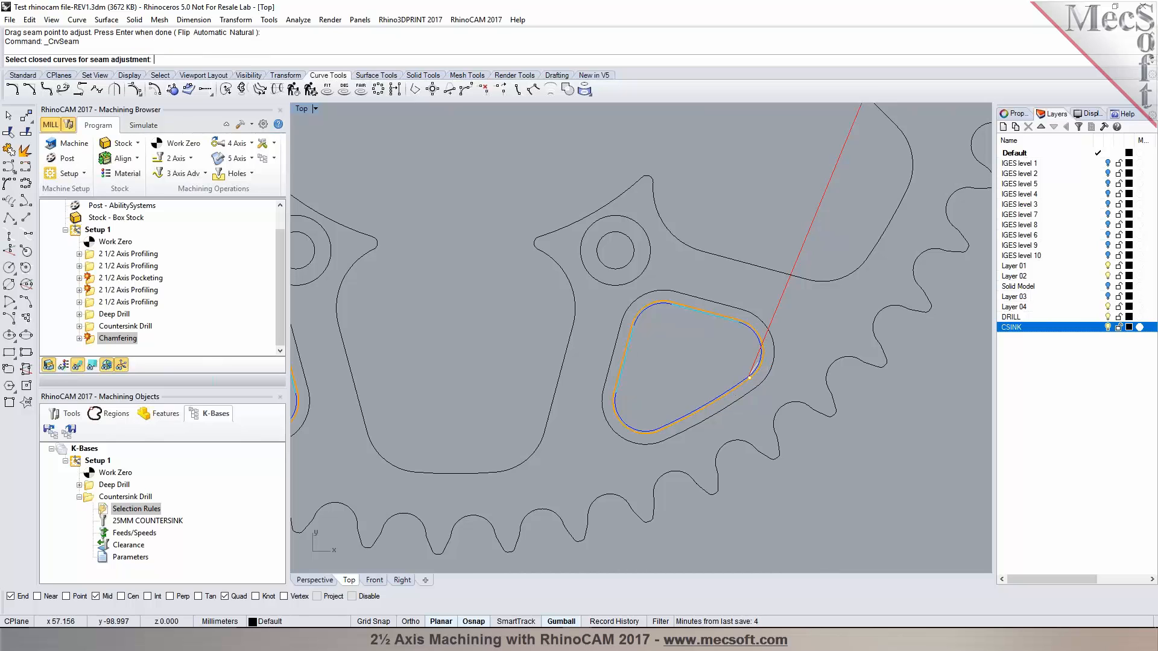
scroll(718, 401, "down", 5)
scroll(822, 208, "up", 4)
left_click(788, 282)
key("Return")
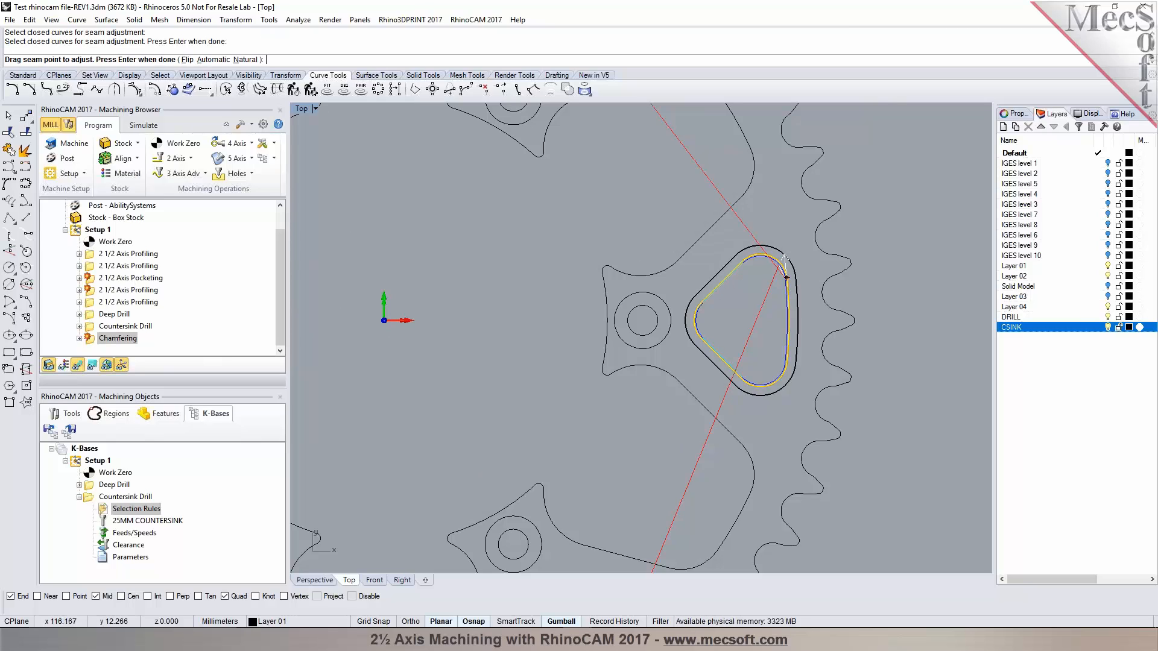
key("Return")
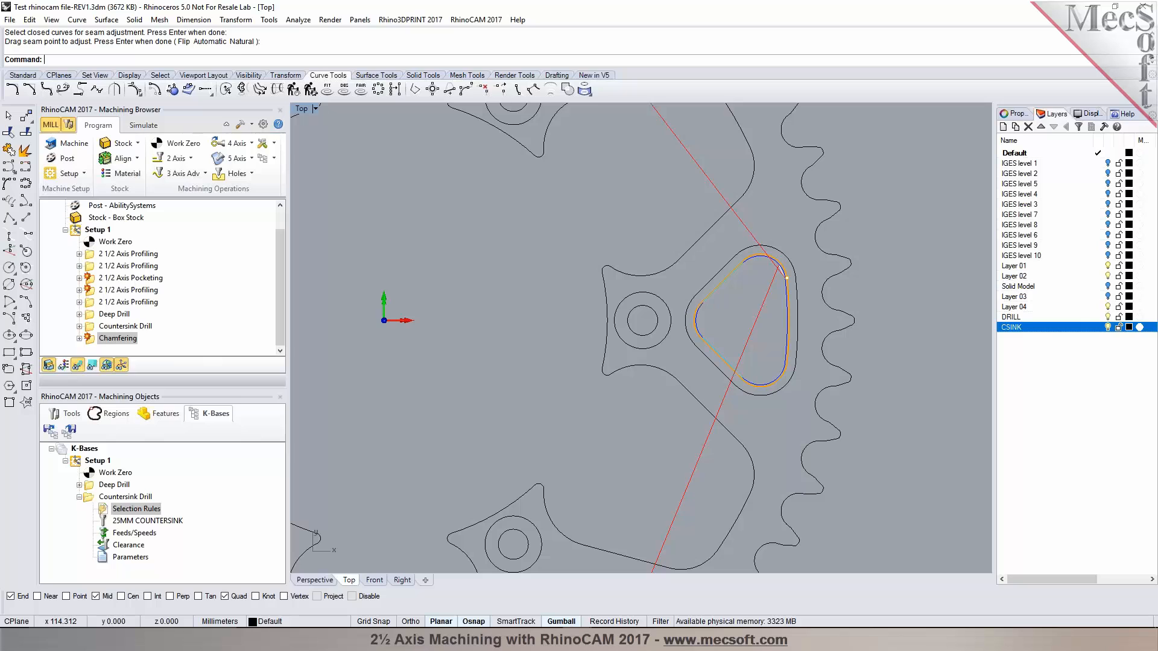
- Regenerate the Chamfering operation so its toolpath follows the changed seam point
scroll(805, 314, "down", 3)
left_click(118, 339)
right_click(119, 339)
left_click(131, 345)
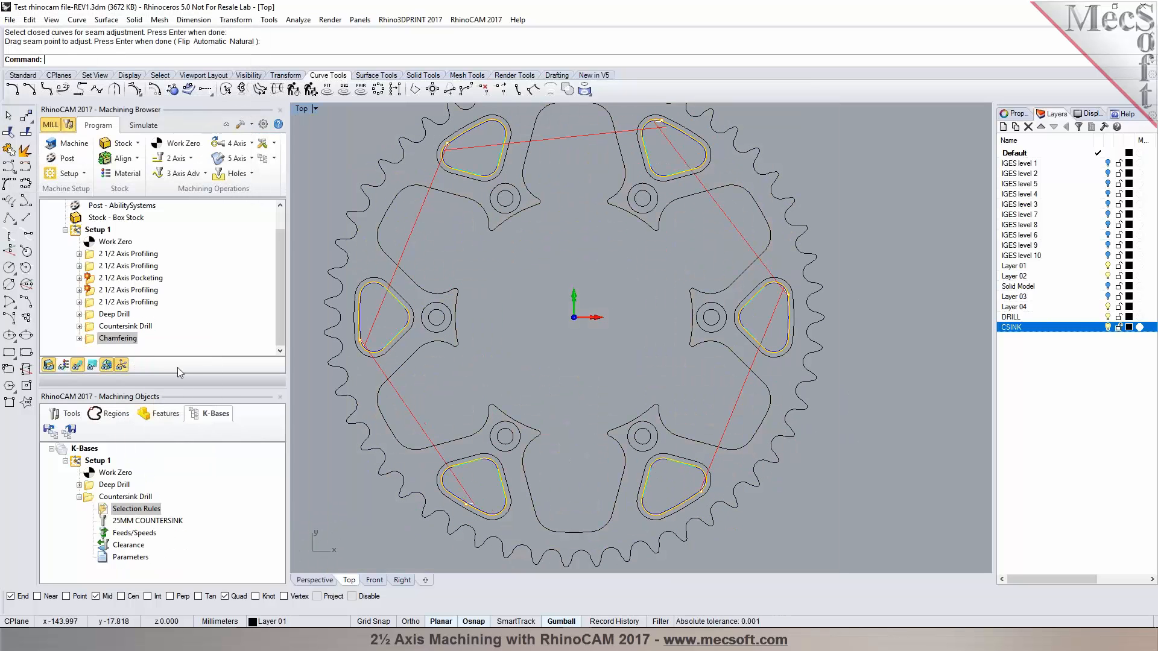
- Move the curve seam of the lower-right triangular window's inner outline to the midpoint of its long outer edge
scroll(801, 347, "up", 2)
scroll(729, 349, "down", 3)
scroll(684, 468, "up", 2)
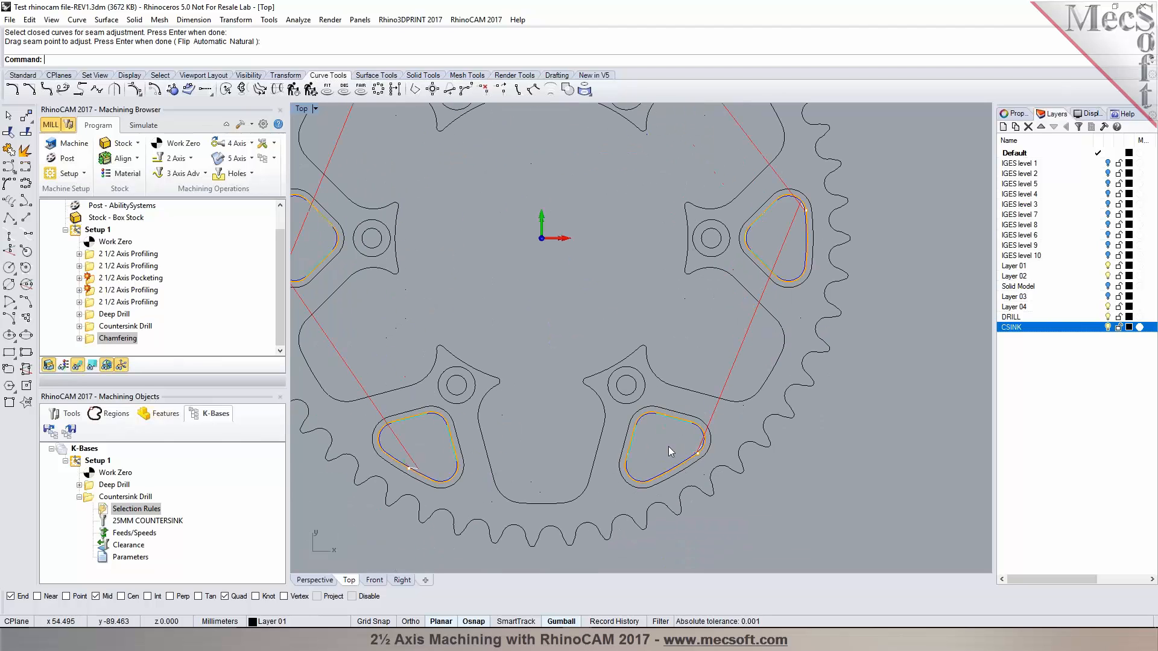
left_click(683, 470)
type("CrvSeam")
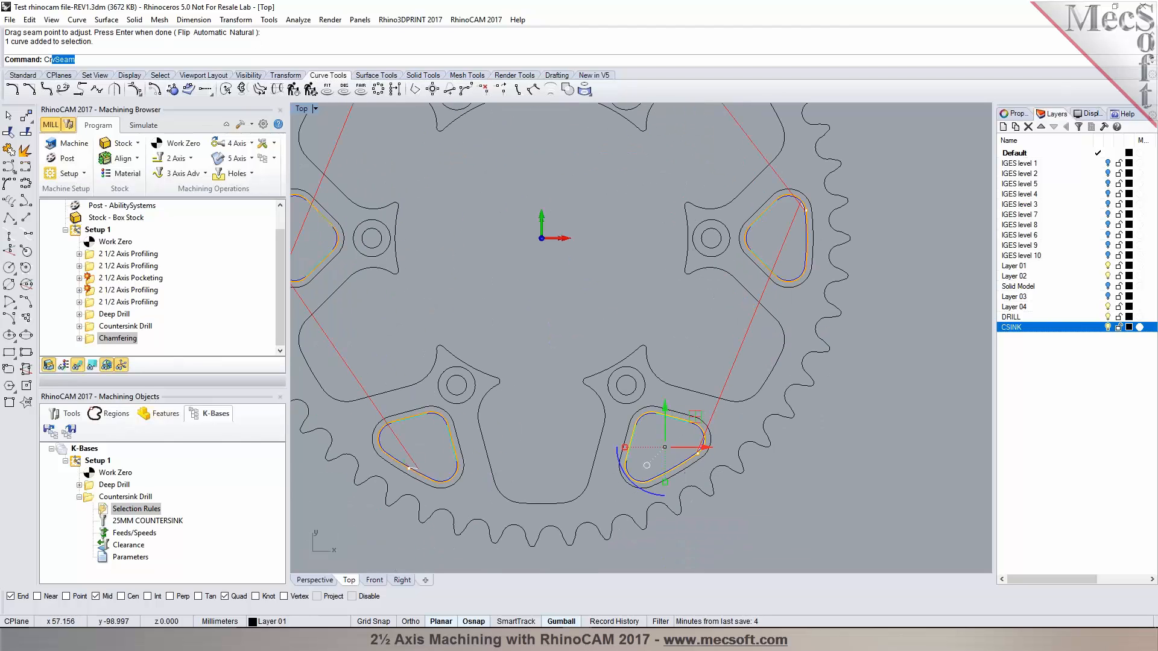
key("Return")
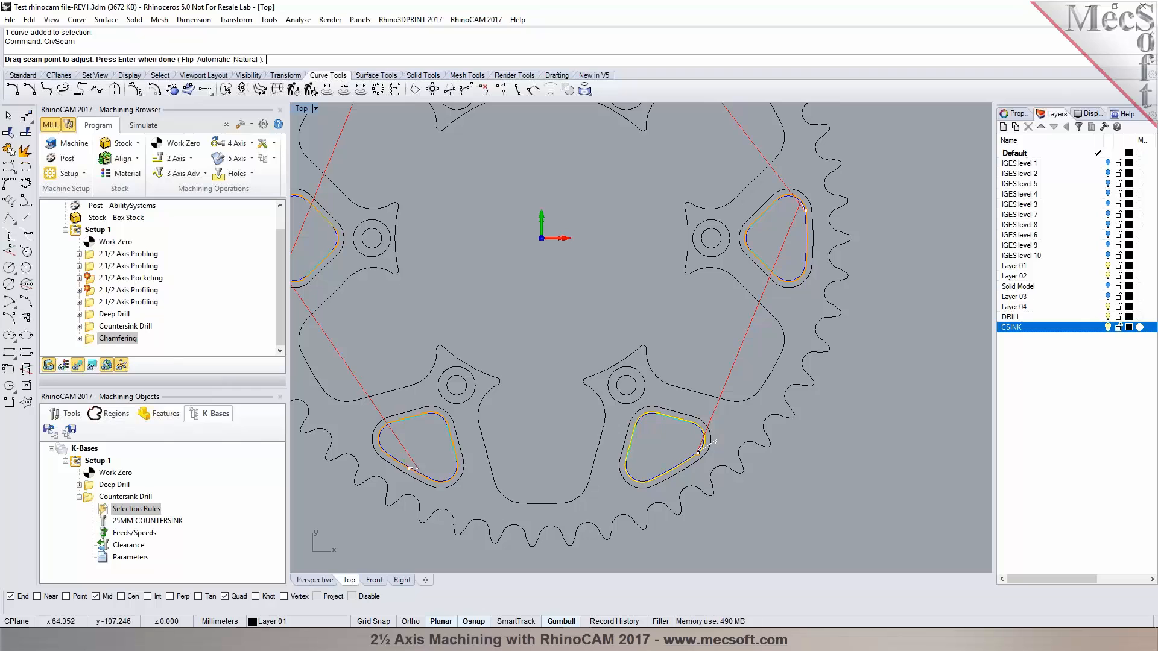
left_click(558, 625)
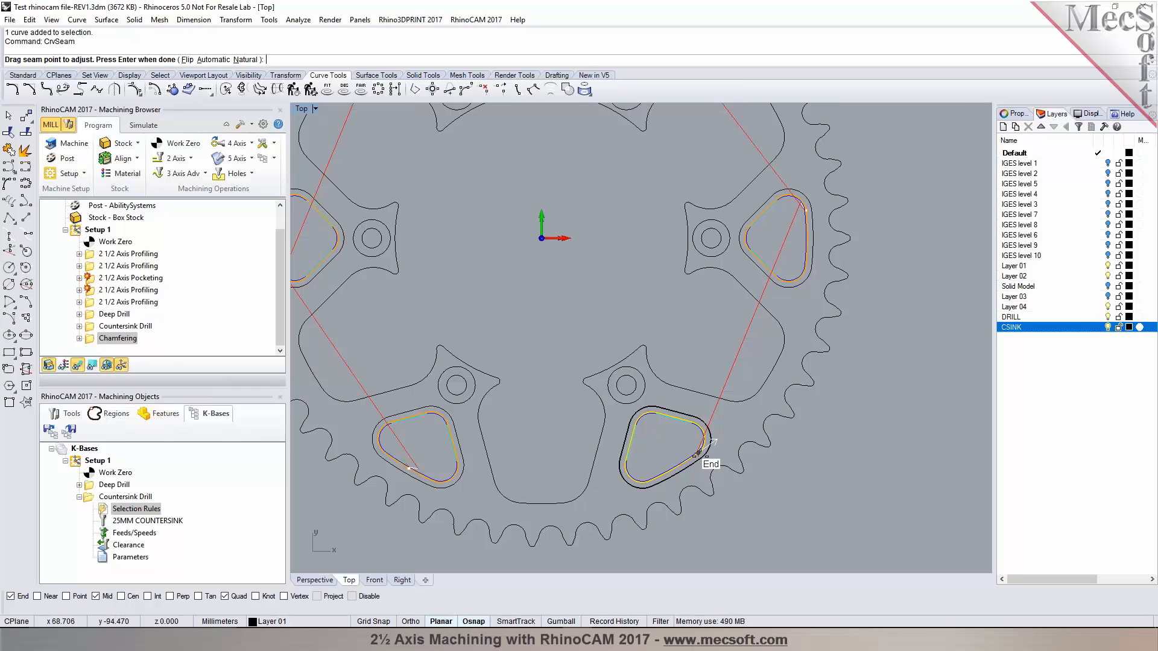
left_click(698, 453)
left_click(674, 468)
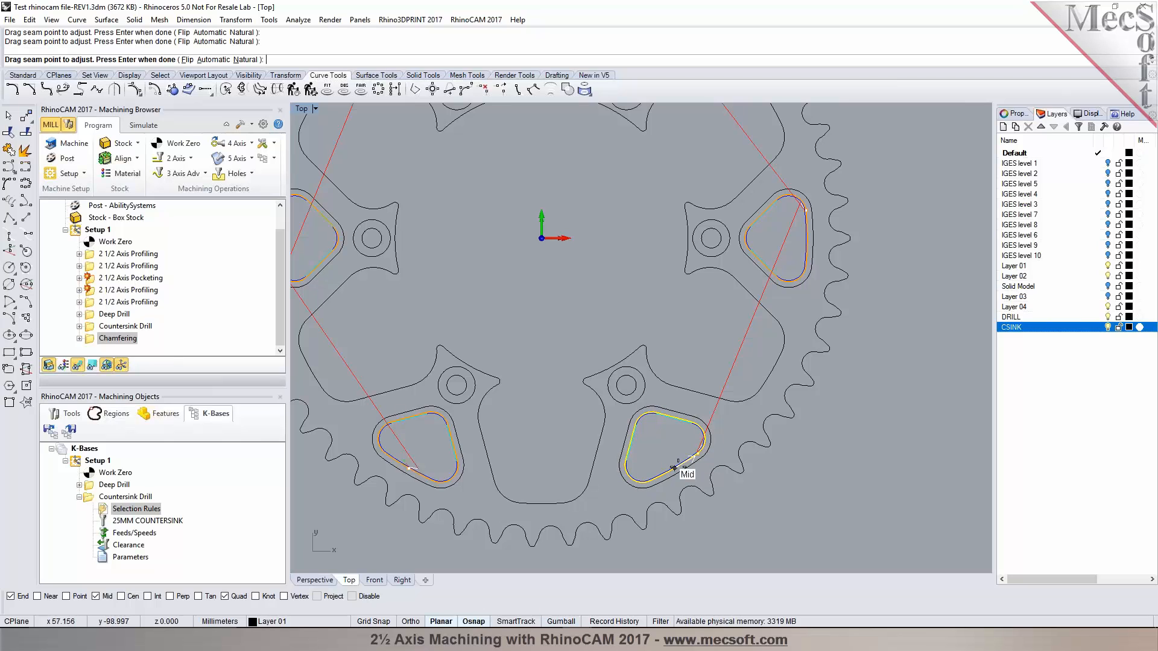
key("Return")
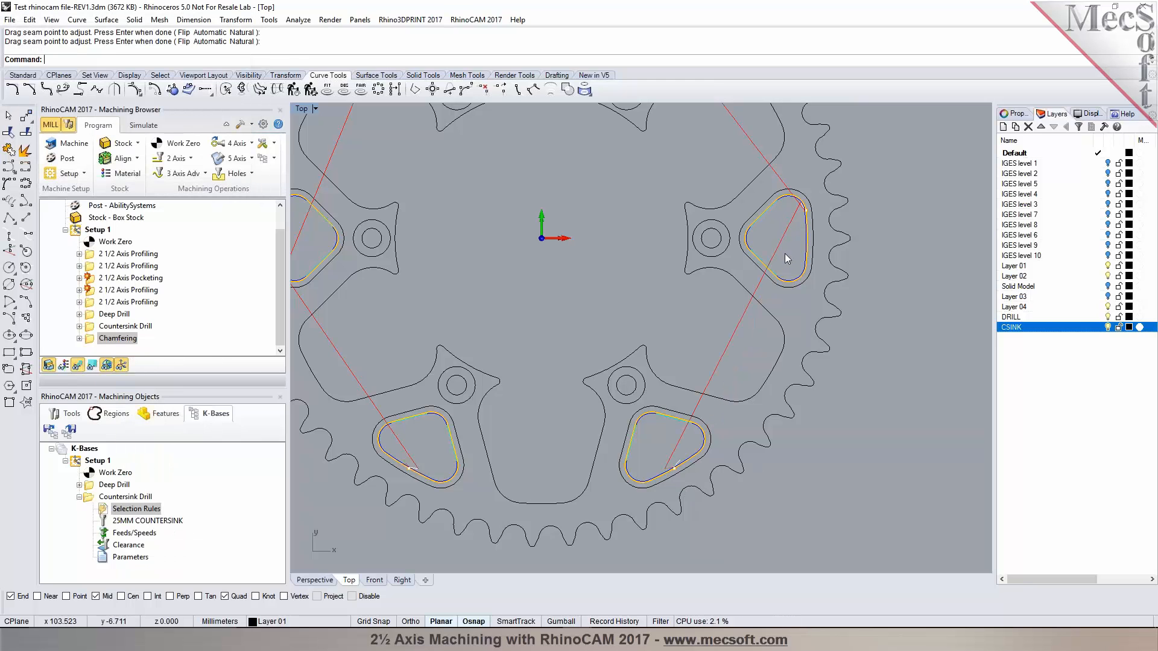
- Move the curve seam of the inner outline of the triangular window right of the origin to its outer edge's midpoint
left_click(809, 261)
key("Return")
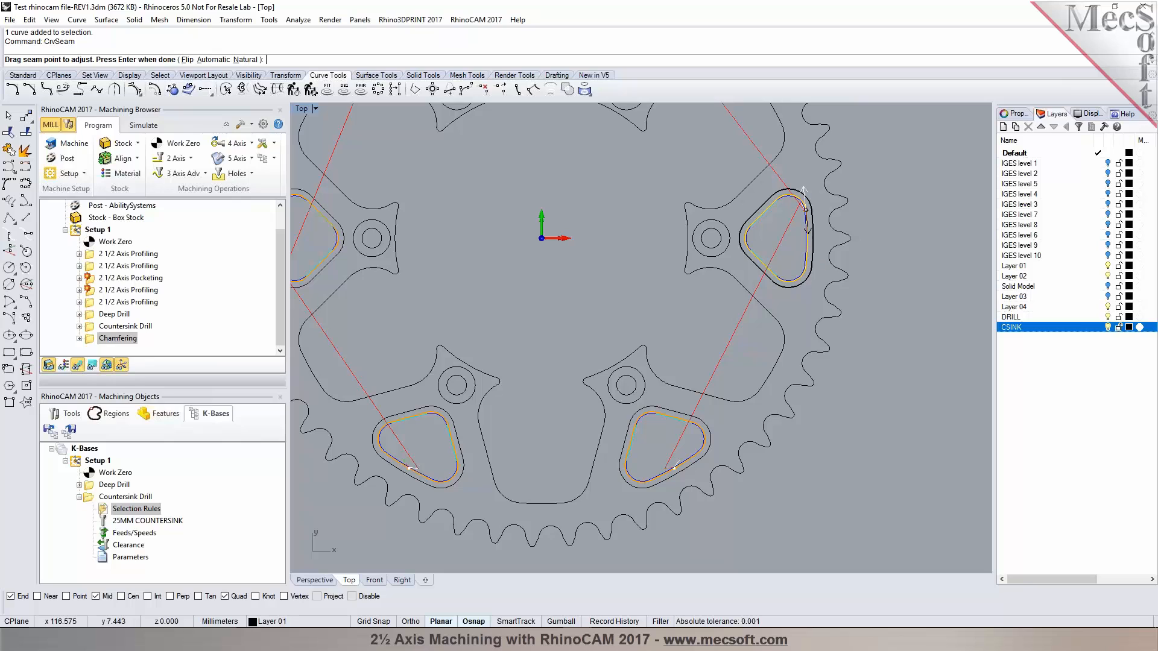
key("Return")
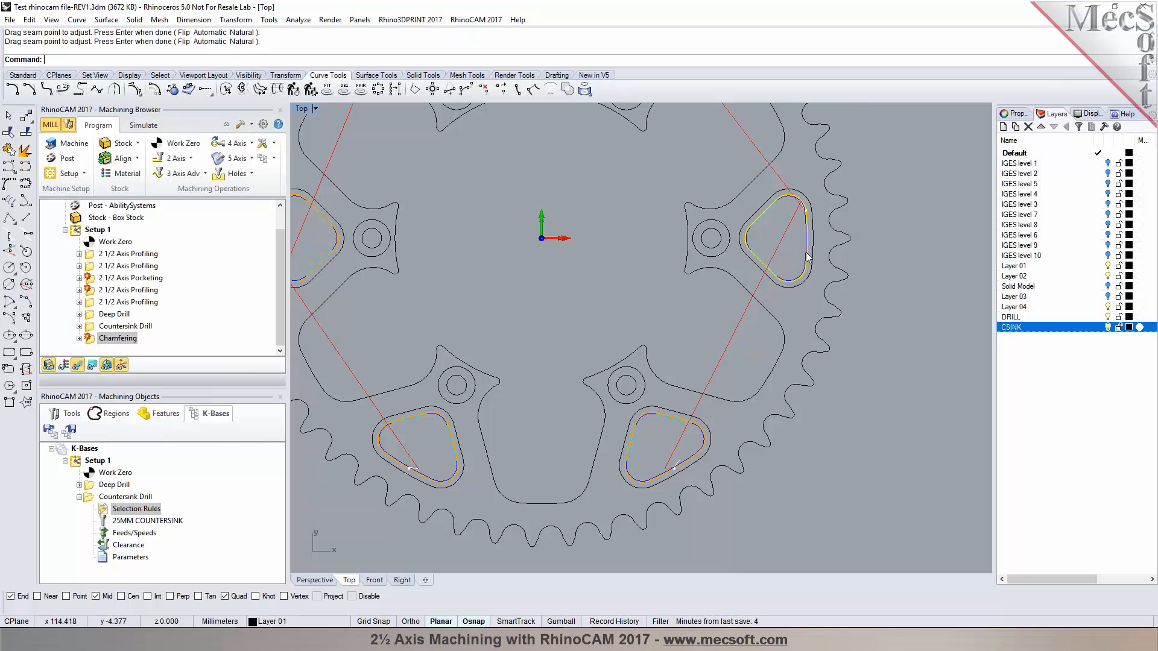
- Move the curve seam of the upper-right triangular window's inner outline to the midpoint of its long outer edge
scroll(799, 268, "down", 1)
scroll(784, 241, "down", 2)
scroll(769, 199, "up", 8)
left_click(772, 184)
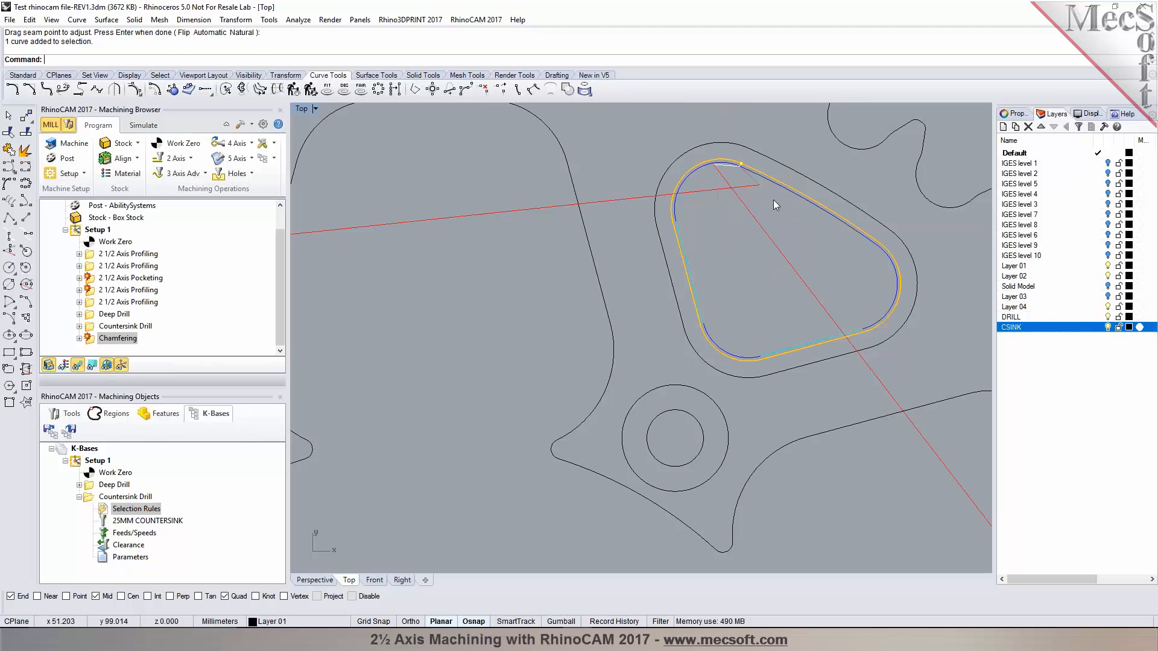
key("Return")
key("Return")
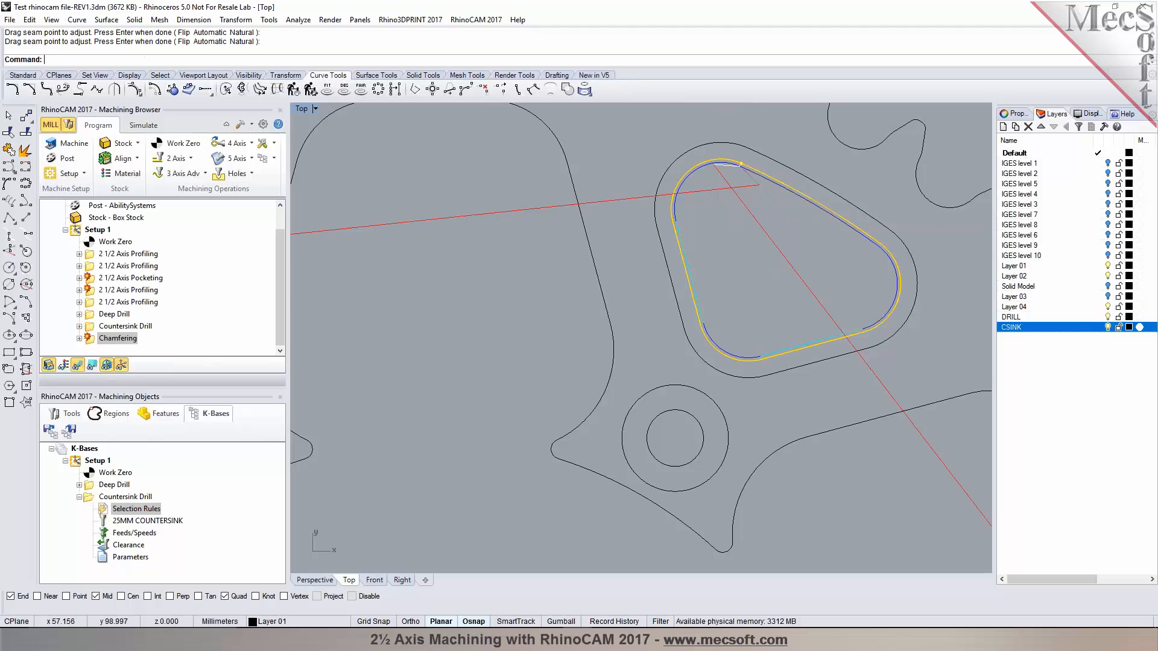
- Move the curve seam of the upper-left triangular window's inner outline to the midpoint of its long outer edge
scroll(816, 229, "down", 3)
scroll(603, 231, "up", 4)
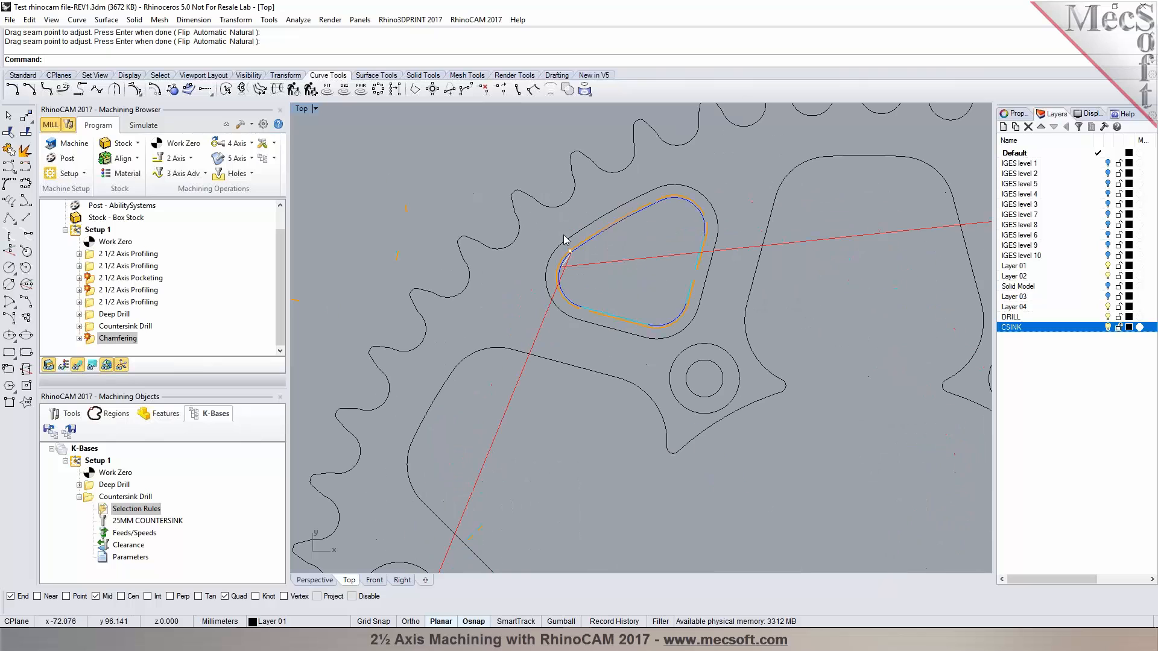
left_click(604, 231)
key("Return")
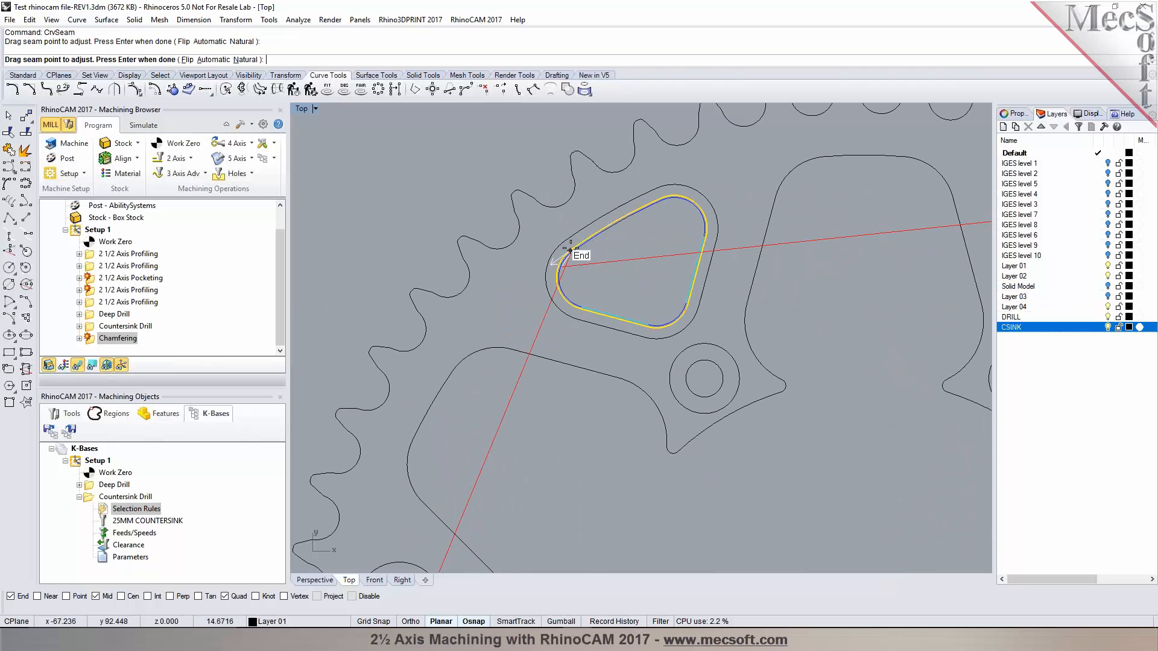
key("Return")
- Move the curve seam of the inner outline of the triangular window left of the origin to its outer edge's midpoint
scroll(614, 223, "down", 4)
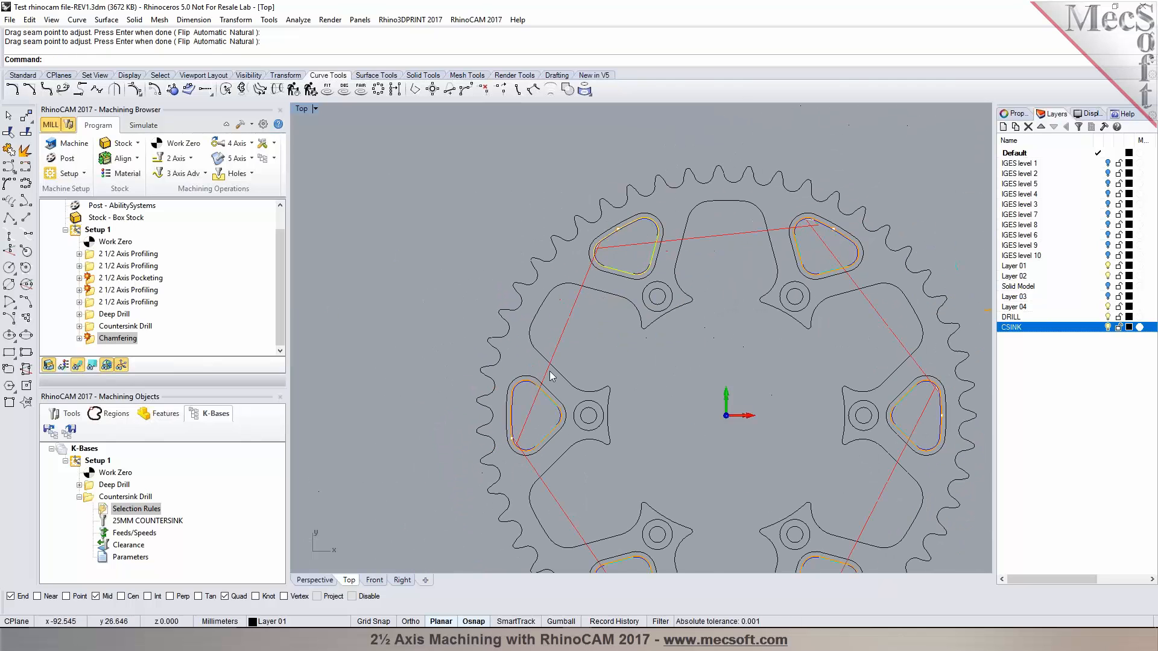
key("Return")
left_click(509, 431)
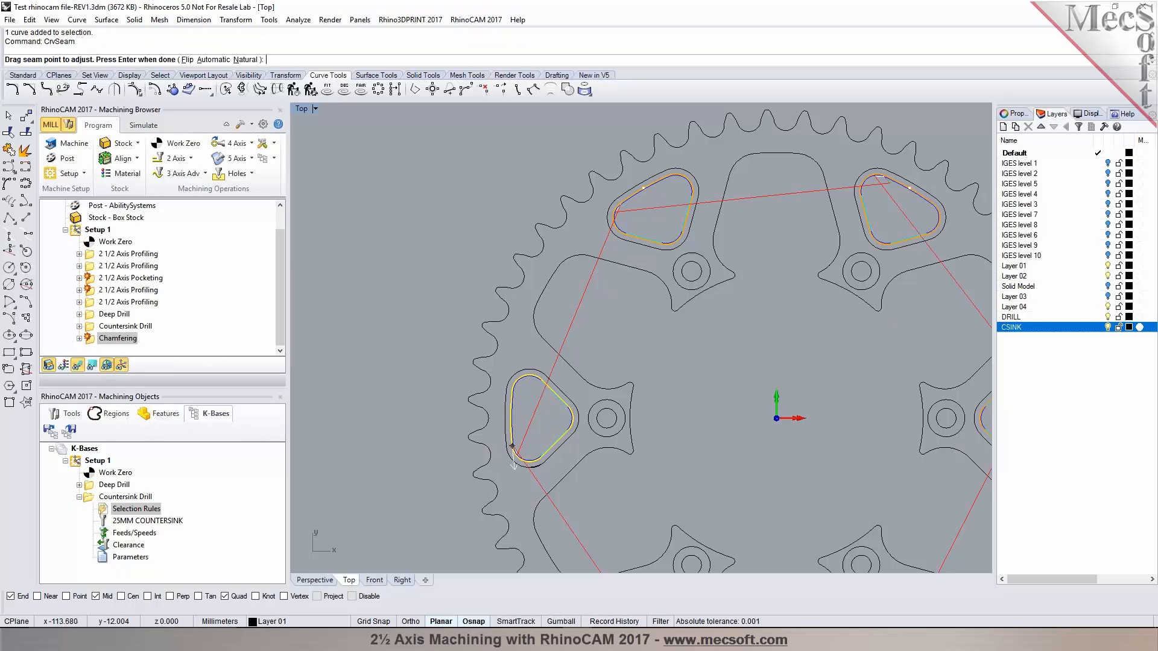
key("Return")
left_click(511, 419)
key("Return")
- Regenerate the Chamfering operation with the adjusted window seam points
scroll(471, 348, "down", 8)
scroll(496, 367, "up", 6)
scroll(454, 339, "down", 1)
right_click(109, 338)
left_click(122, 344)
- Simulate the Chamfering operation in the perspective view and examine the tool entry, exit and chamfers at the triangular windows
left_click(305, 584)
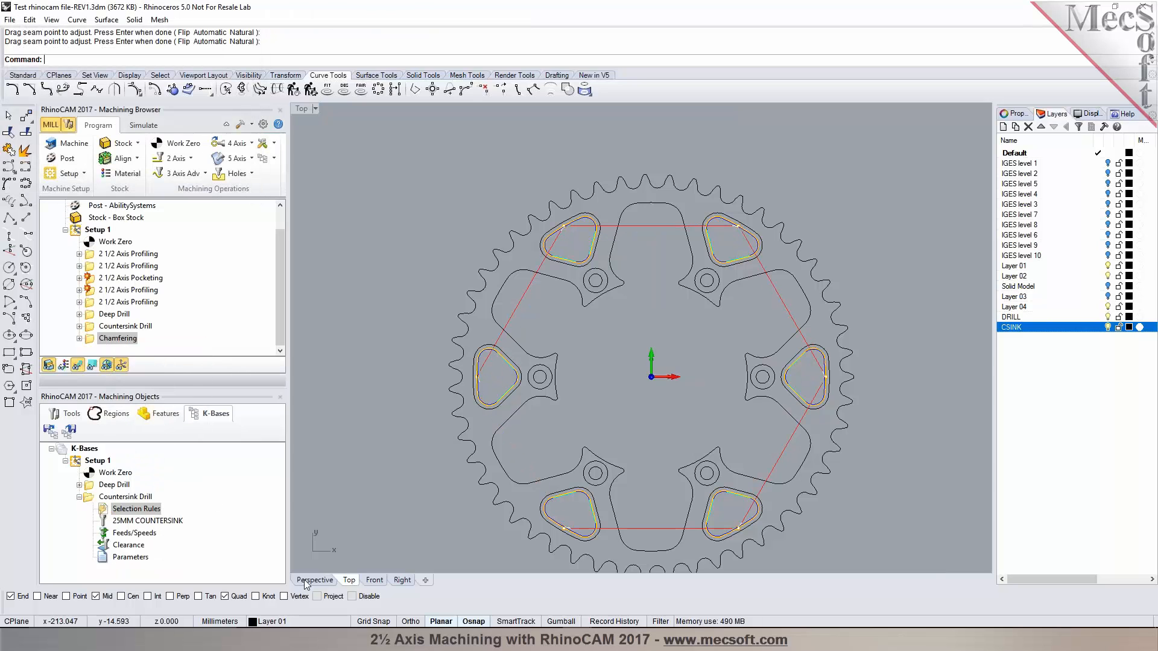
scroll(492, 355, "down", 8)
mouse_move(492, 354)
right_mouse_down()
mouse_move(512, 340)
mouse_move(513, 356)
right_mouse_up()
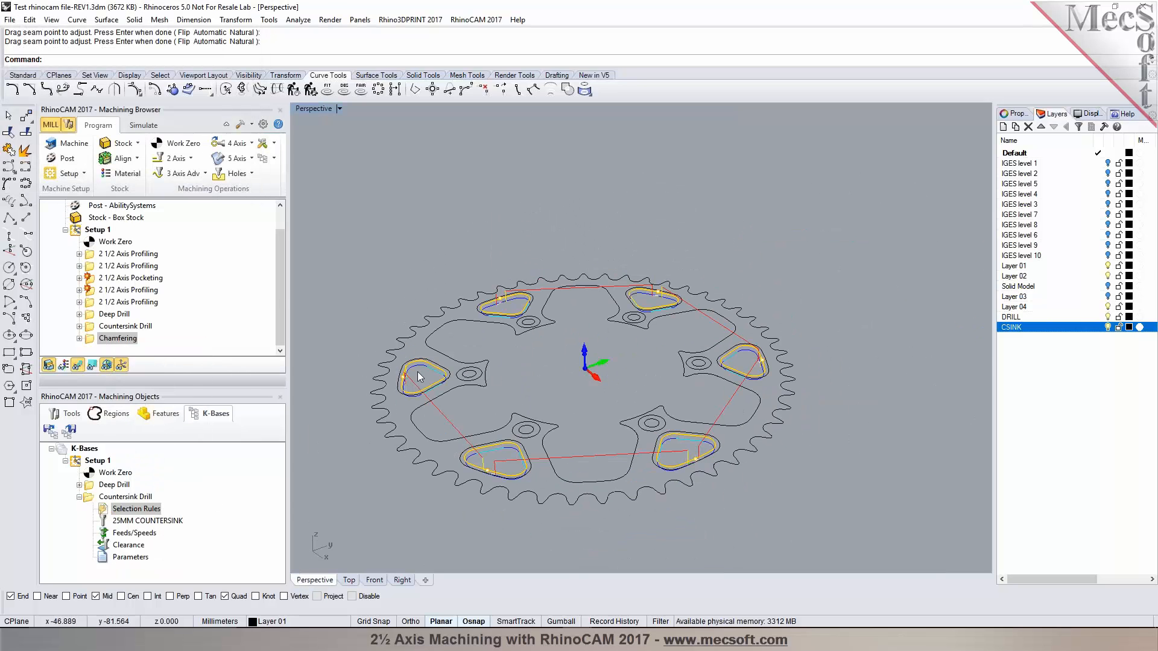
left_click(144, 125)
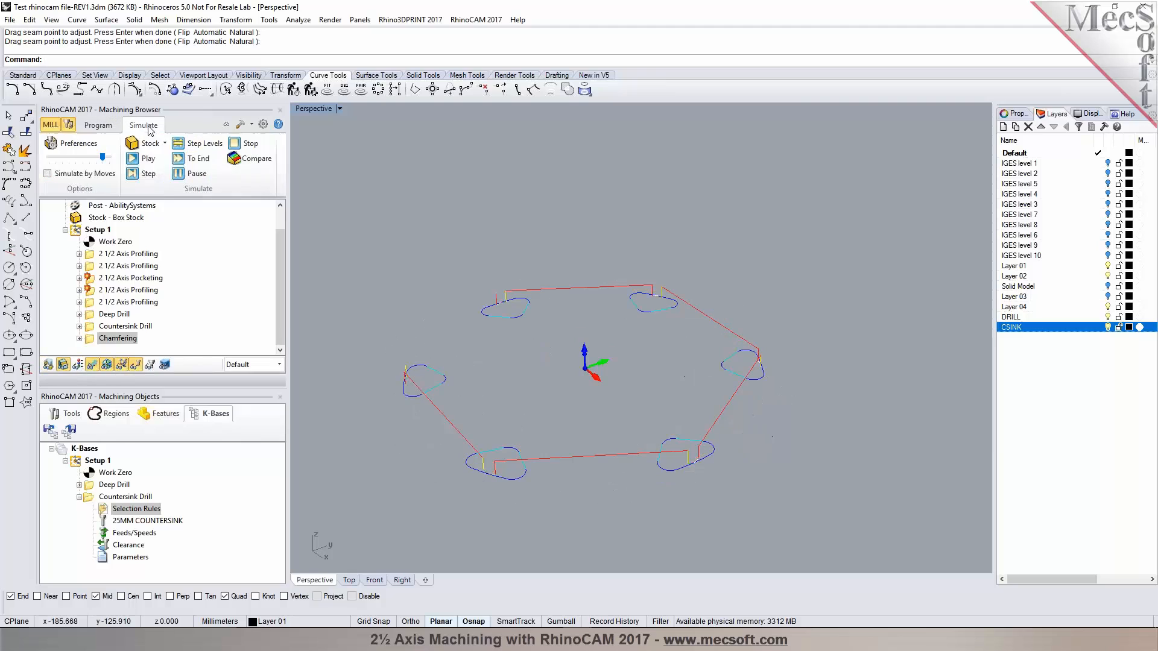
left_click(143, 160)
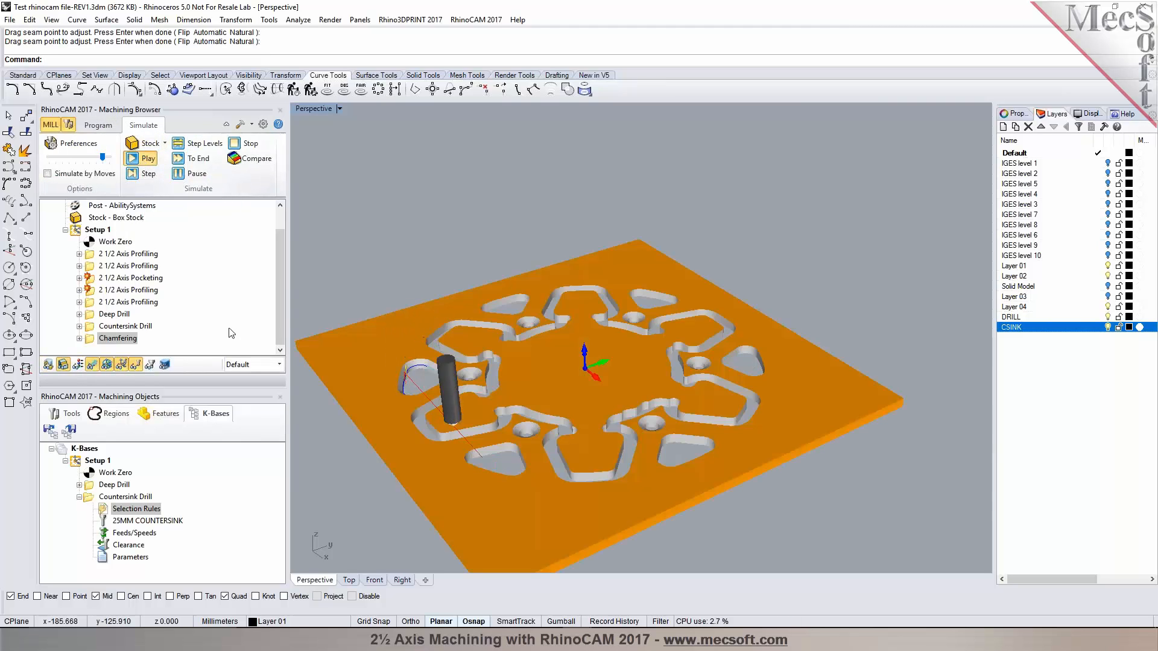
scroll(371, 490, "up", 2)
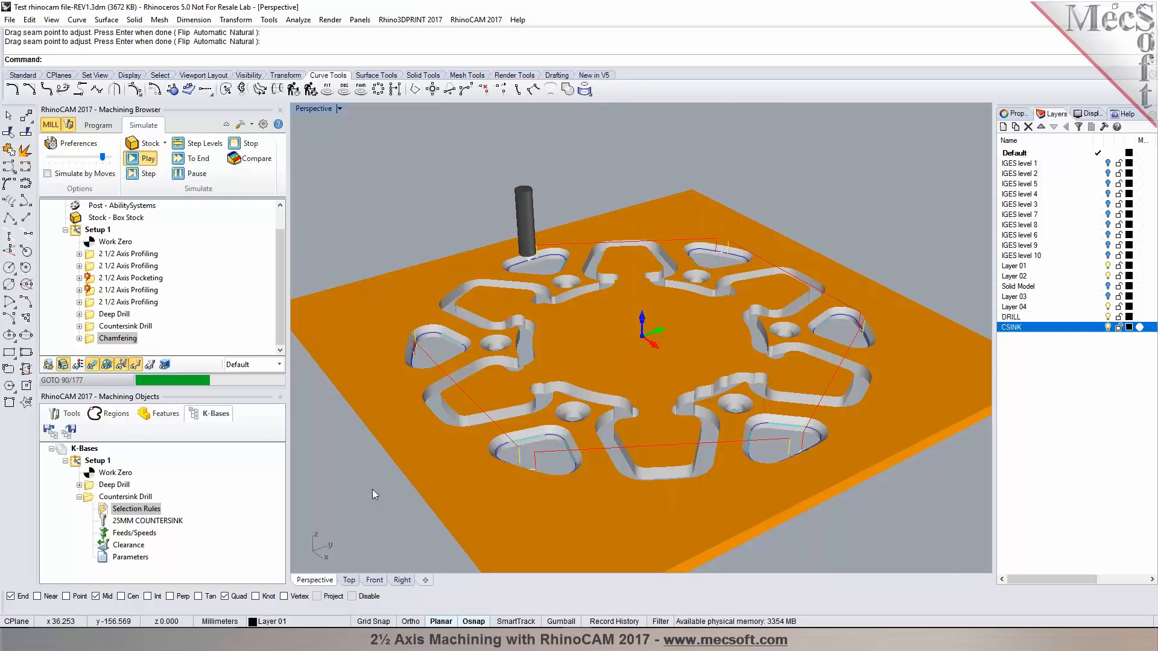
scroll(534, 287, "up", 8)
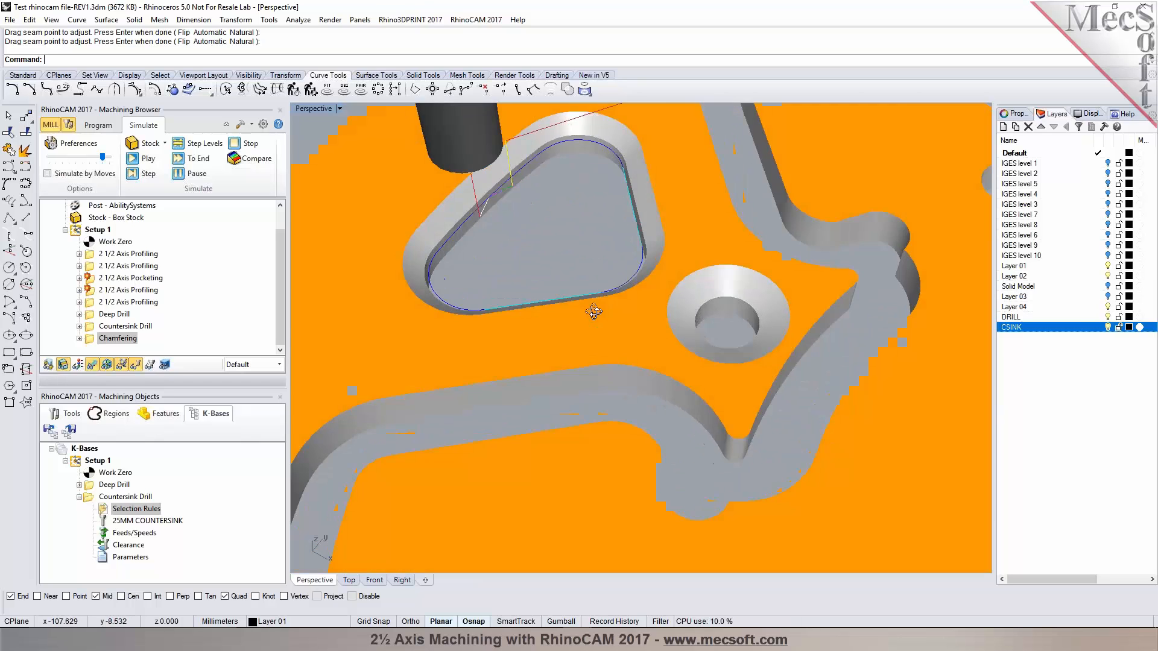
right_click_drag(594, 312, 538, 337)
scroll(538, 337, "down", 6)
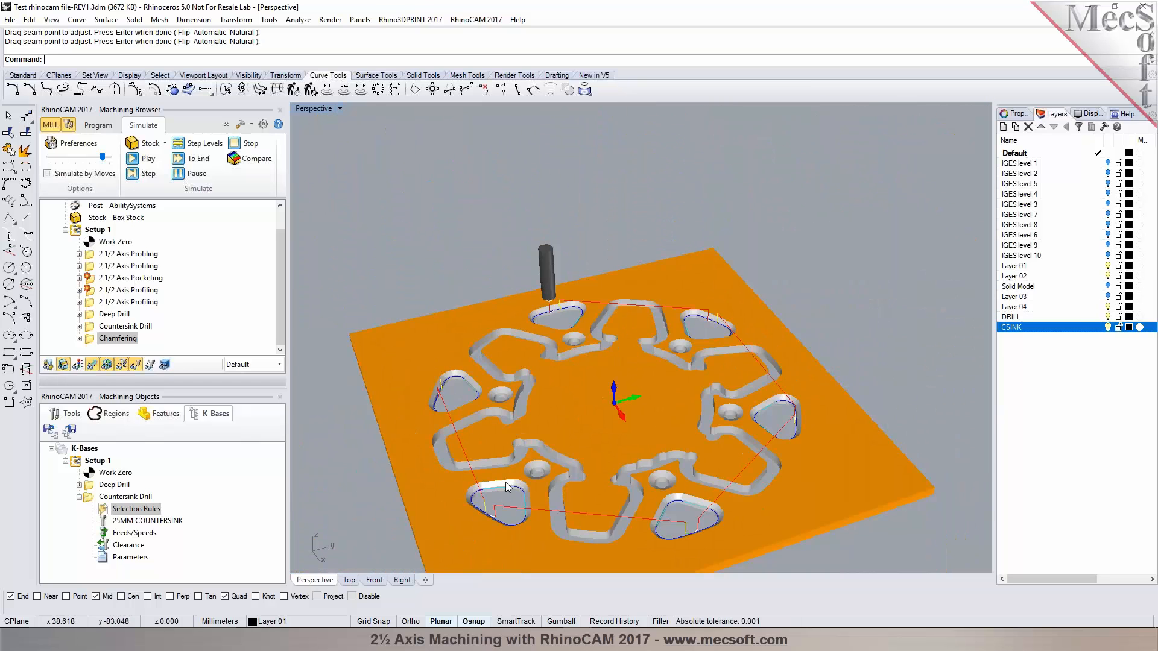
scroll(505, 482, "up", 3)
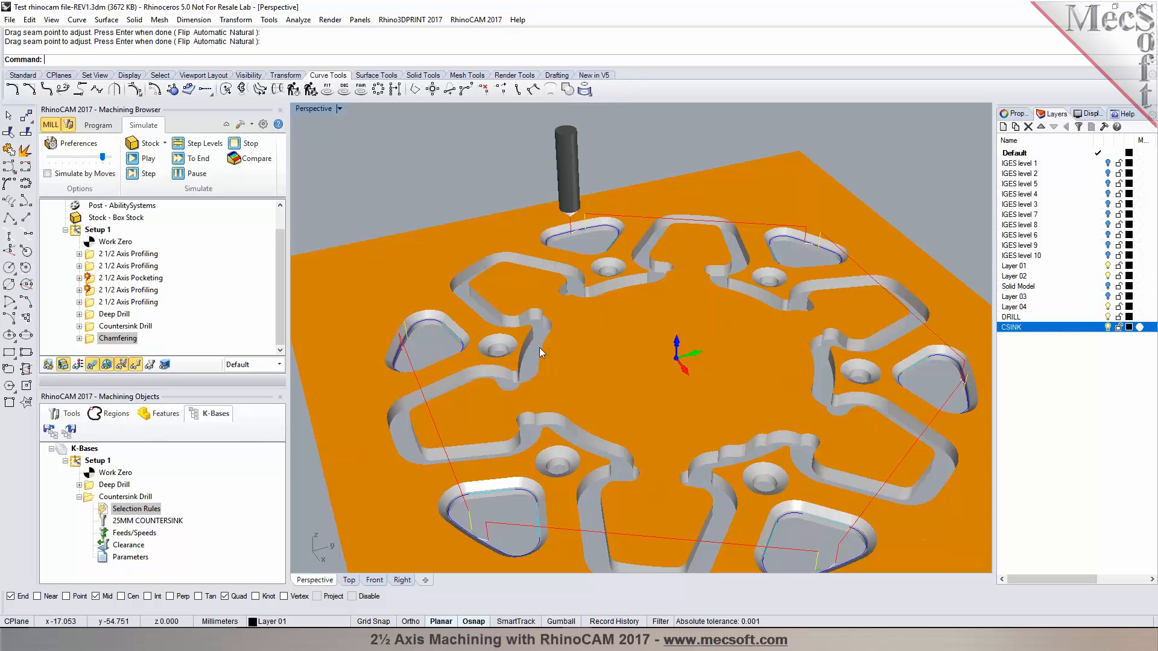
scroll(543, 329, "up", 3)
- Duplicate the Chamfering operation by copying it and pasting the copy after the original in Setup 1
left_click(98, 125)
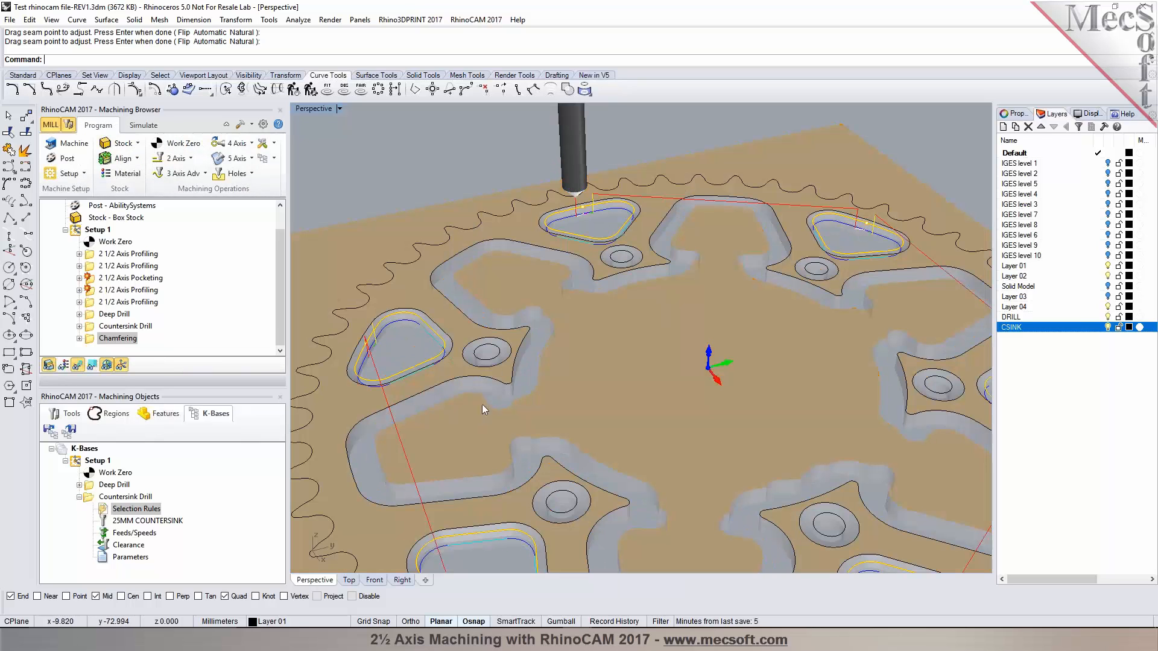
left_click(476, 377)
left_click(499, 387)
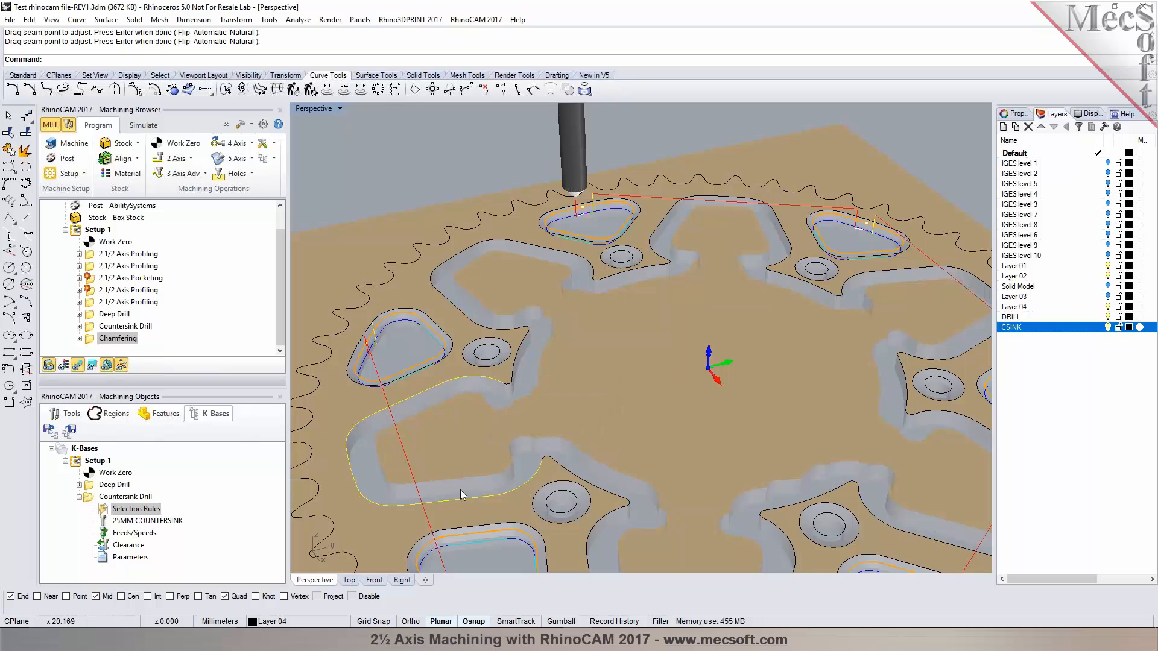
left_click(376, 230)
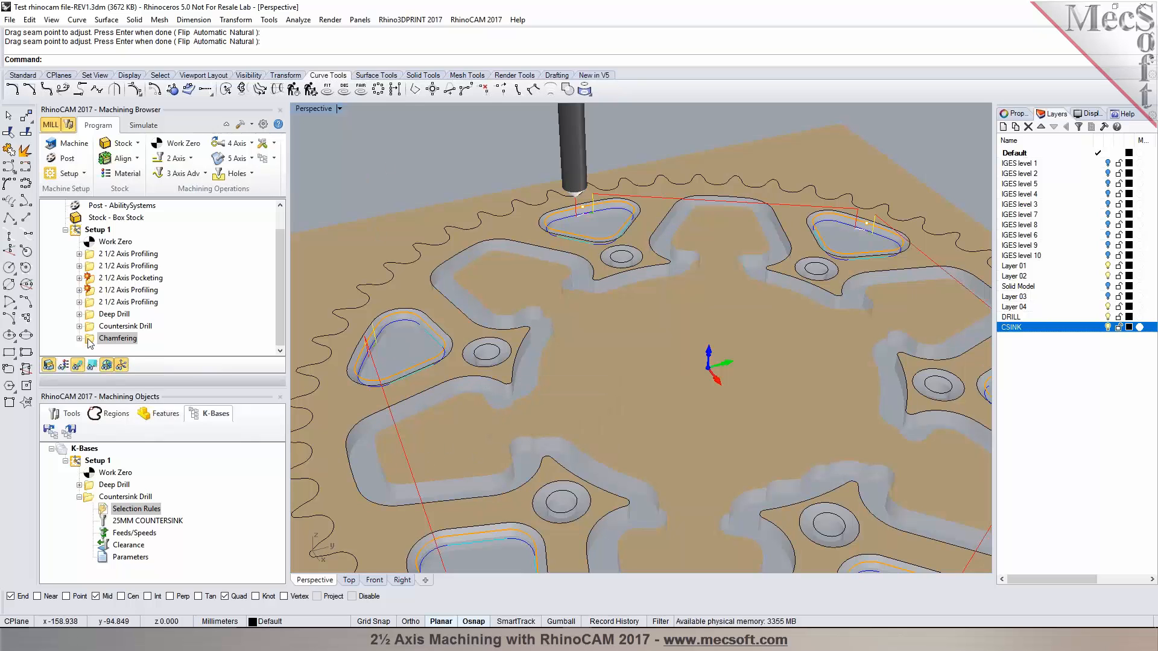
right_click(88, 339)
left_click(128, 498)
right_click(100, 345)
left_click(127, 520)
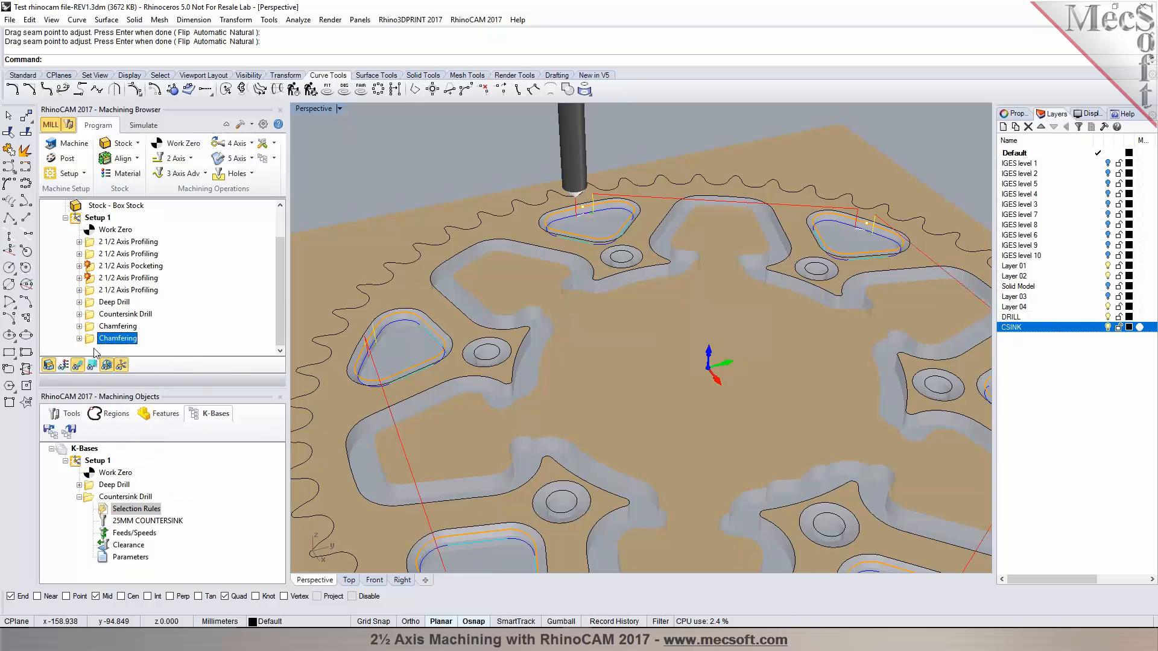
- Replace the copied Chamfering operation's six window regions with the large lobed central cutout curve
double_click(96, 339)
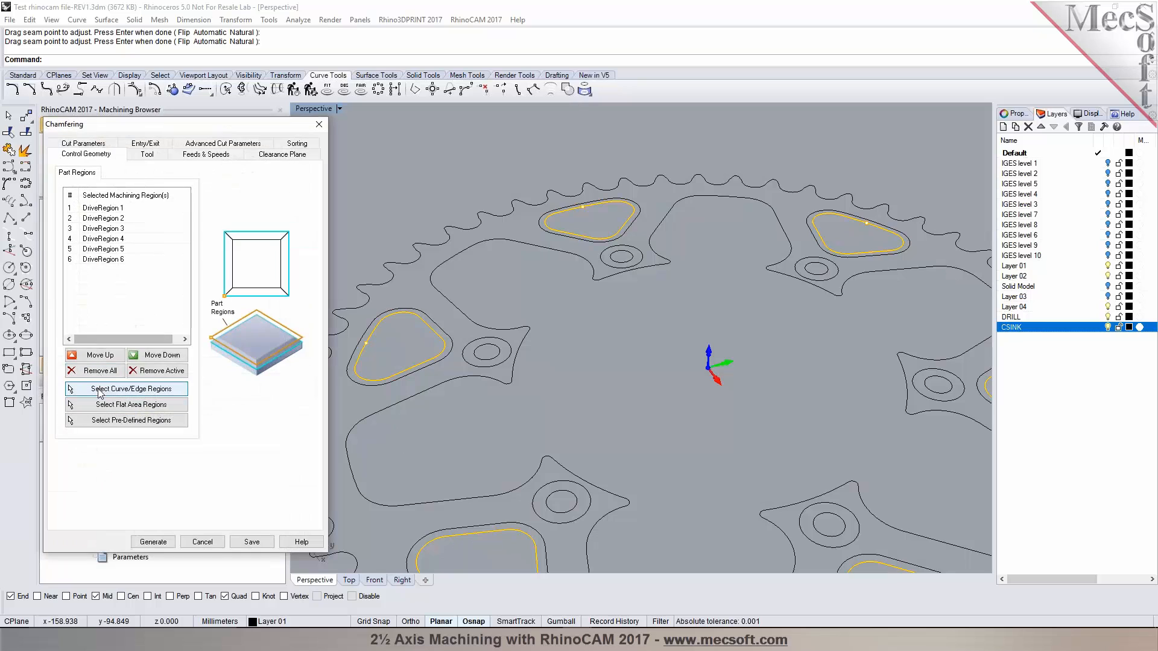
left_click(112, 371)
left_click(103, 389)
left_click(459, 378)
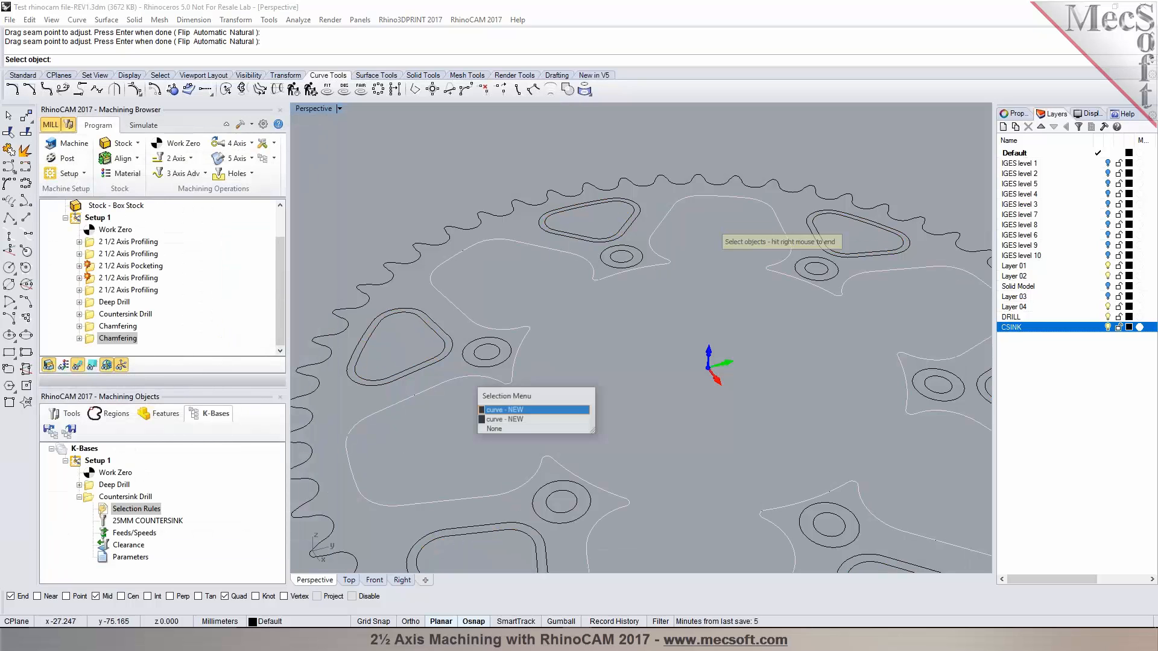
left_click(511, 420)
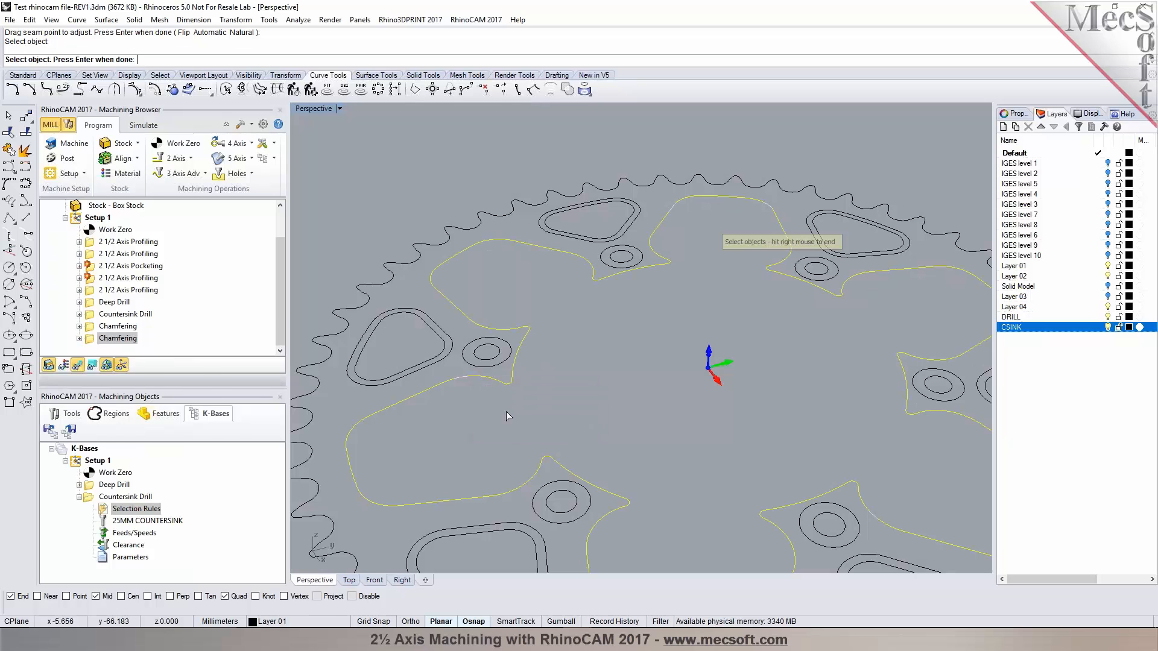
right_click(505, 411)
scroll(476, 369, "down", 4)
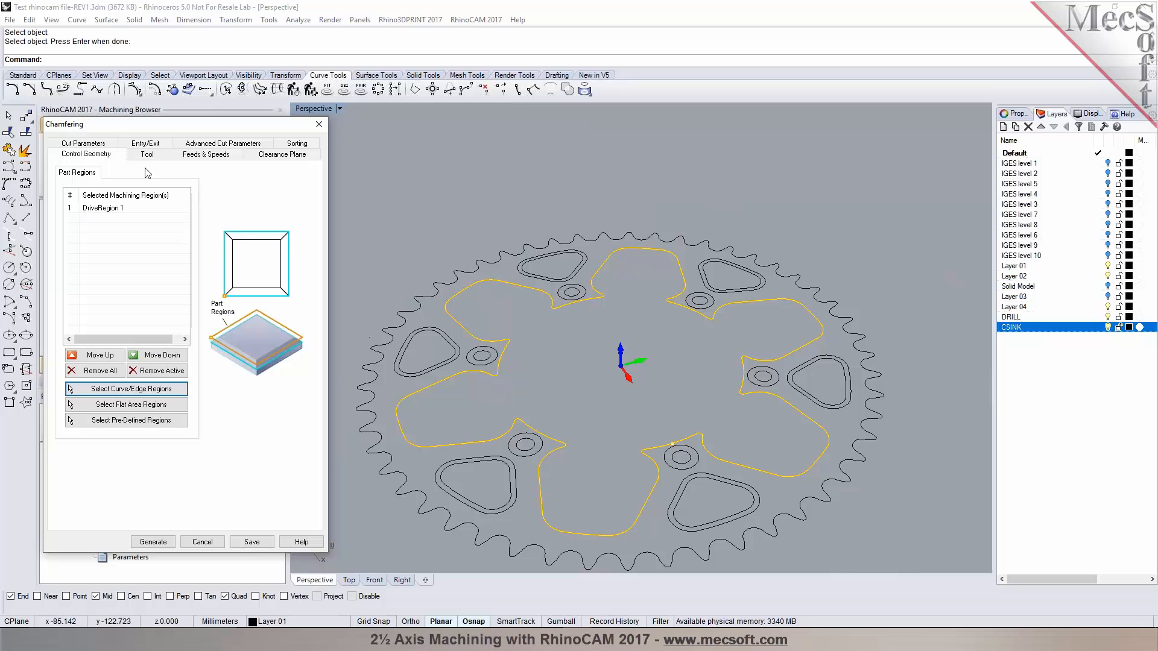
- Set the copied operation's chamfer width to 1 and generate its toolpath
left_click(147, 155)
left_click(84, 143)
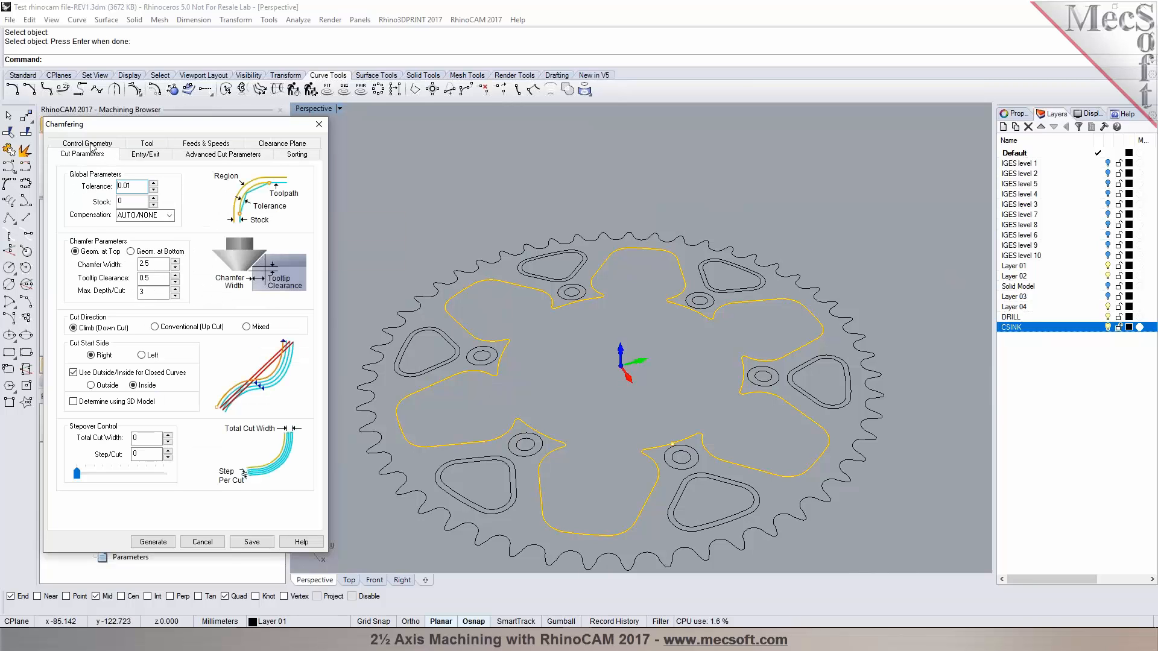
double_click(145, 264)
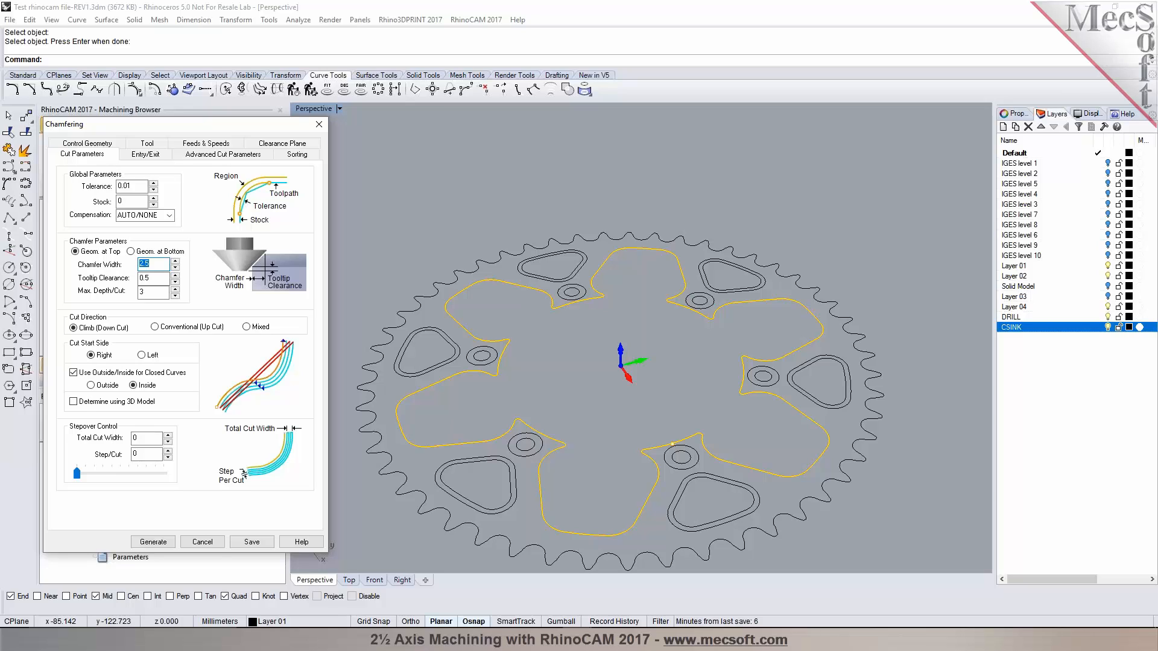
key("Tab")
left_click(139, 280)
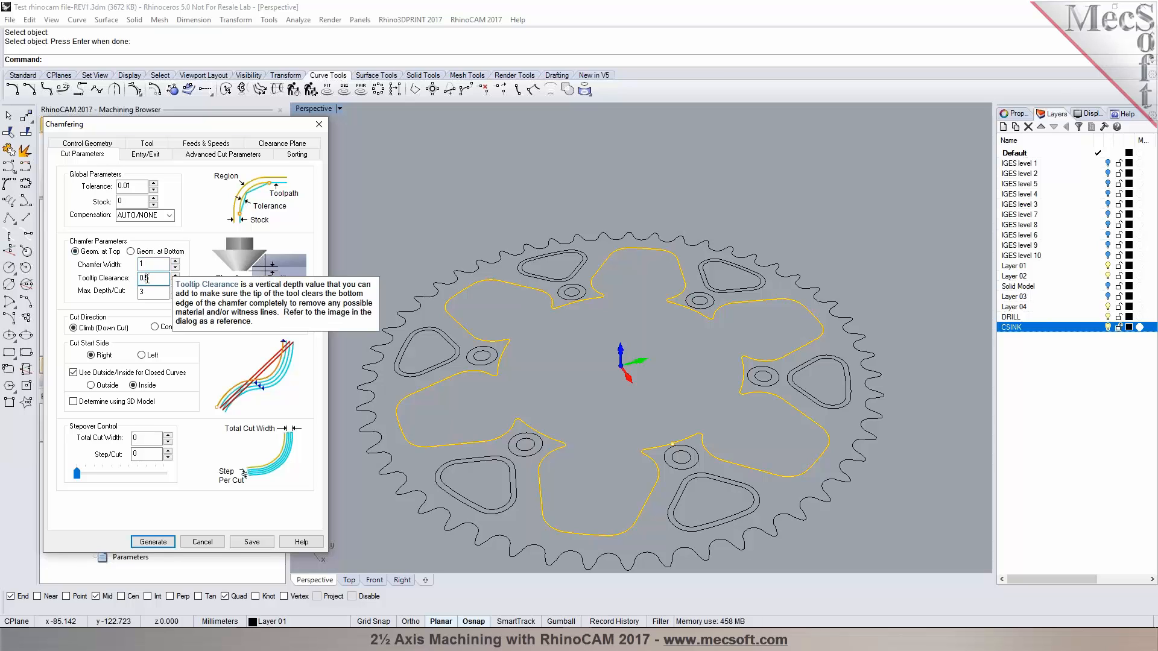
left_click(164, 544)
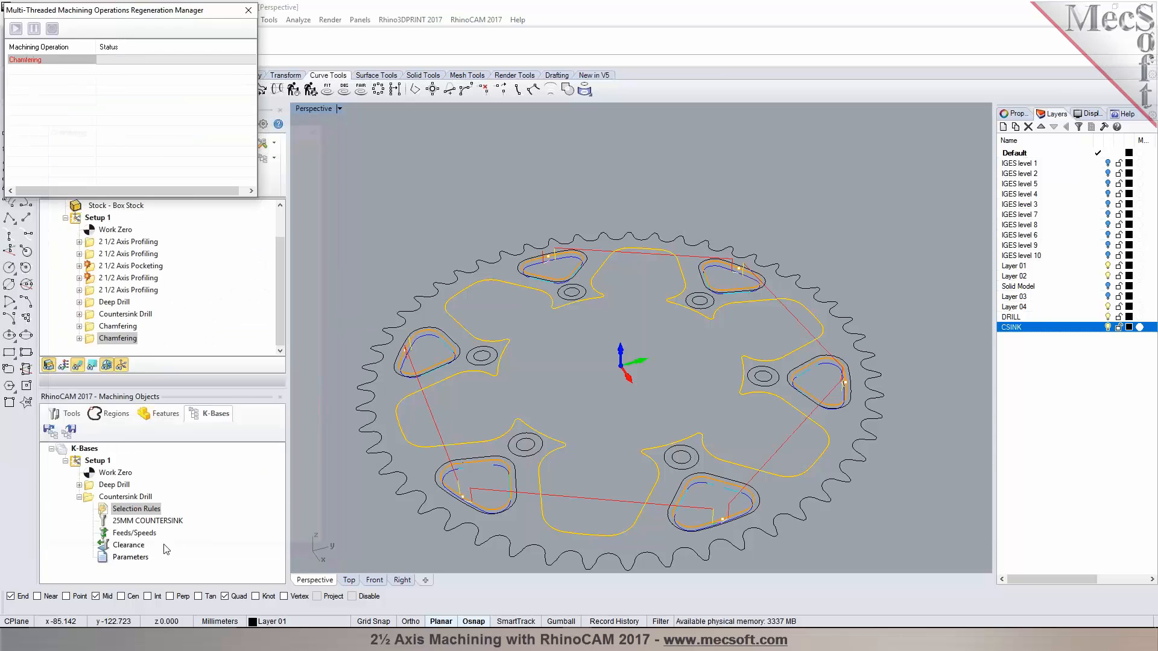
- Simulate the copied Chamfering operation and examine the chamfer cut along the central lobed cutout in the perspective view
left_click(143, 126)
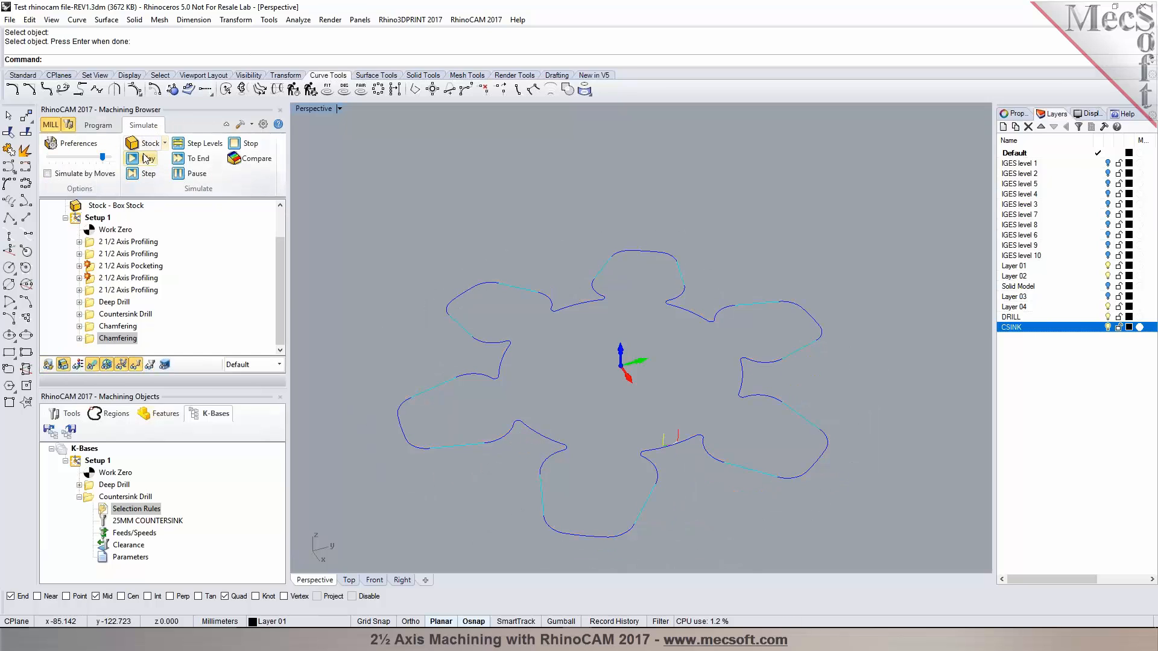
left_click(148, 158)
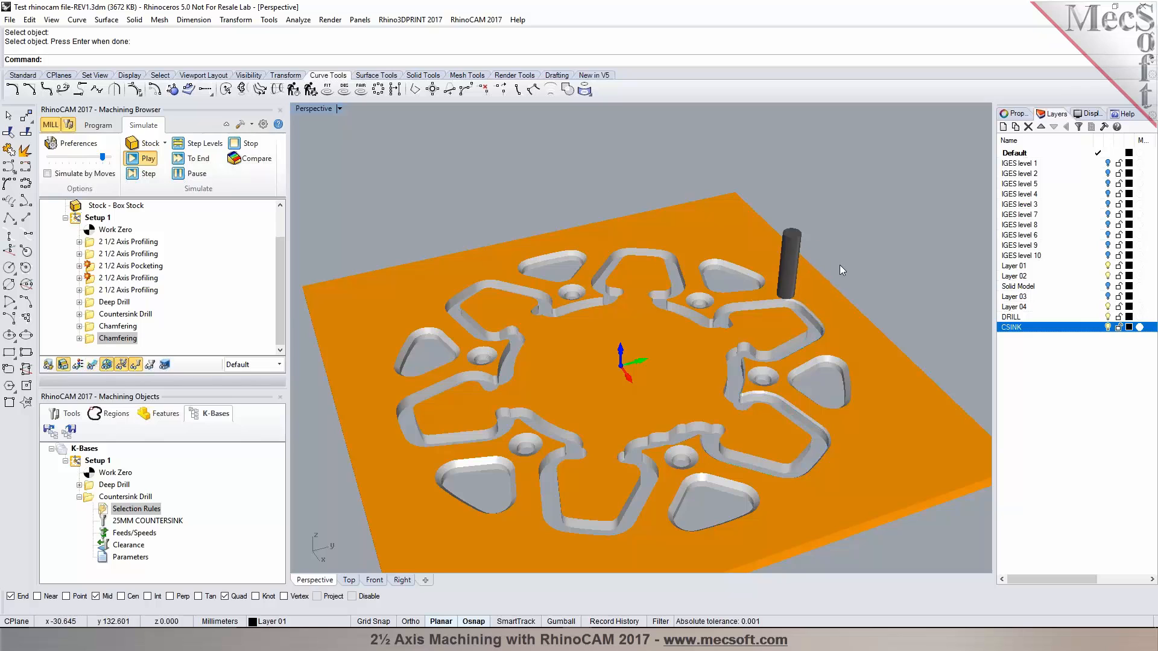
scroll(816, 262, "up", 5)
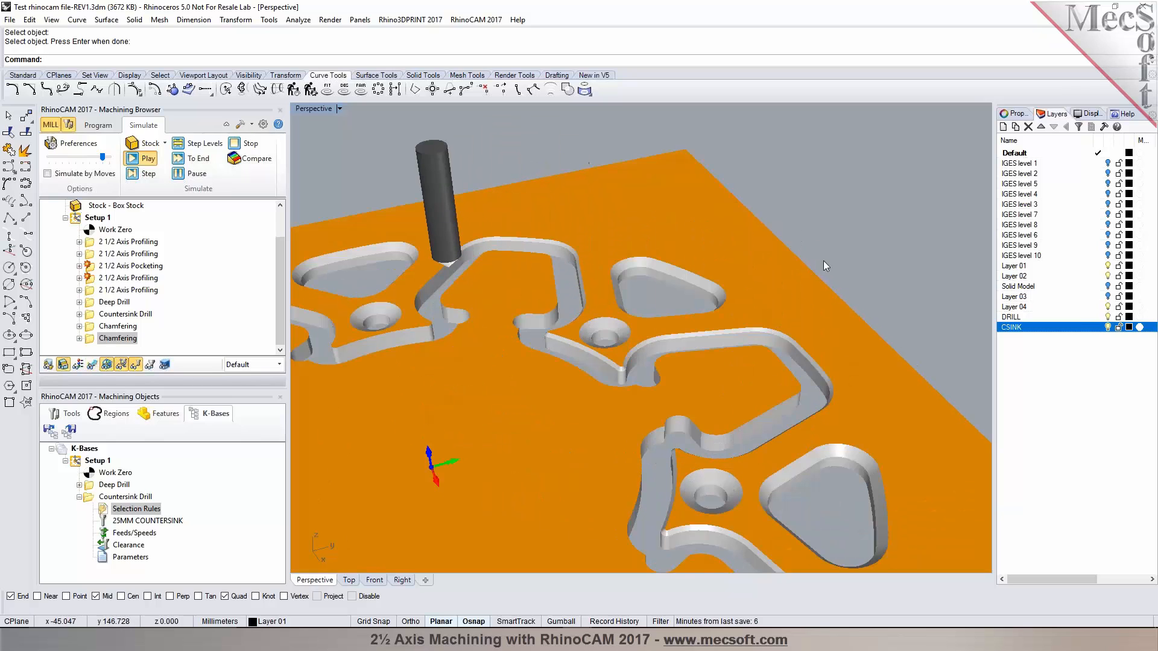
scroll(873, 256, "down", 3)
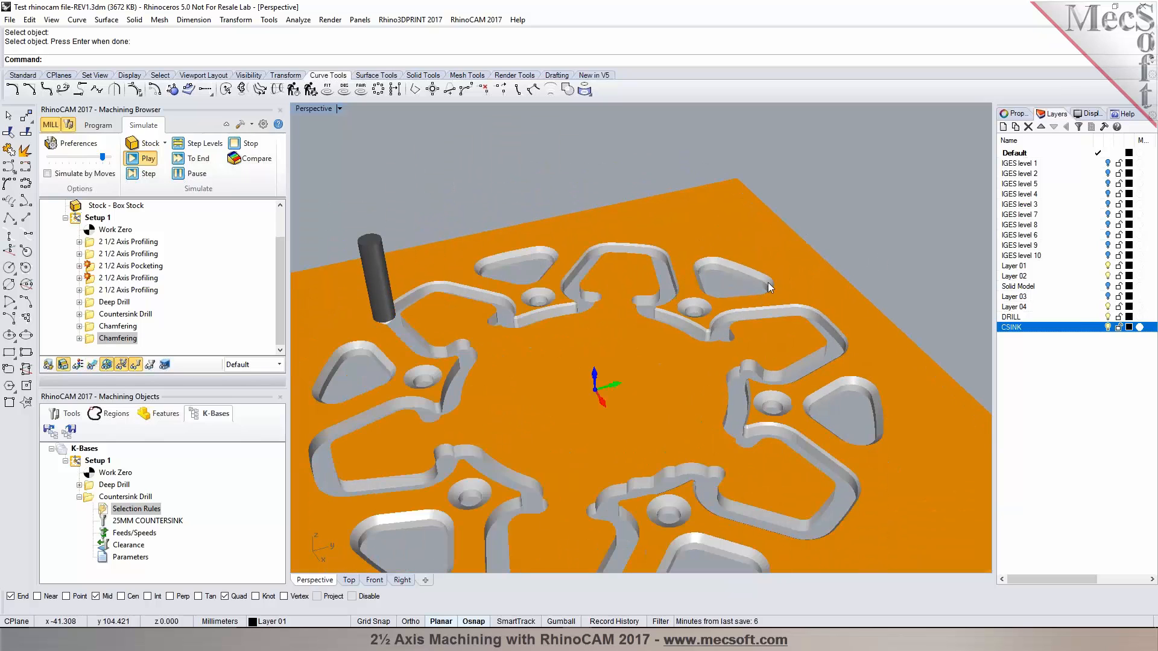
scroll(779, 270, "down", 5)
scroll(635, 336, "up", 5)
scroll(635, 337, "up", 3)
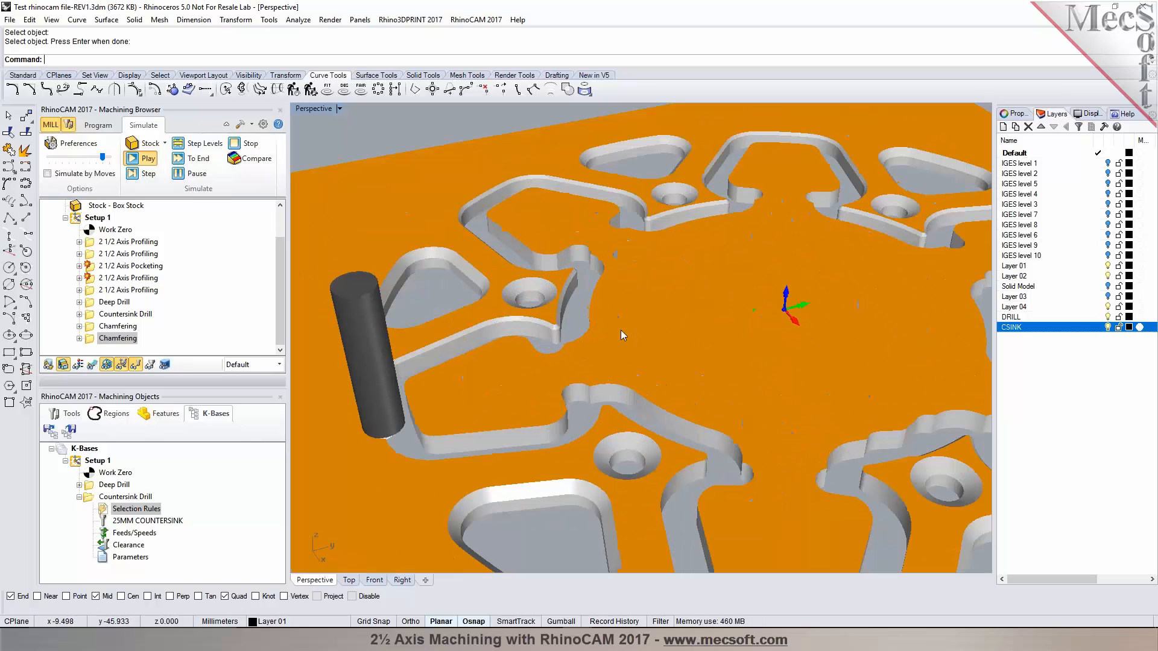
scroll(616, 328, "down", 3)
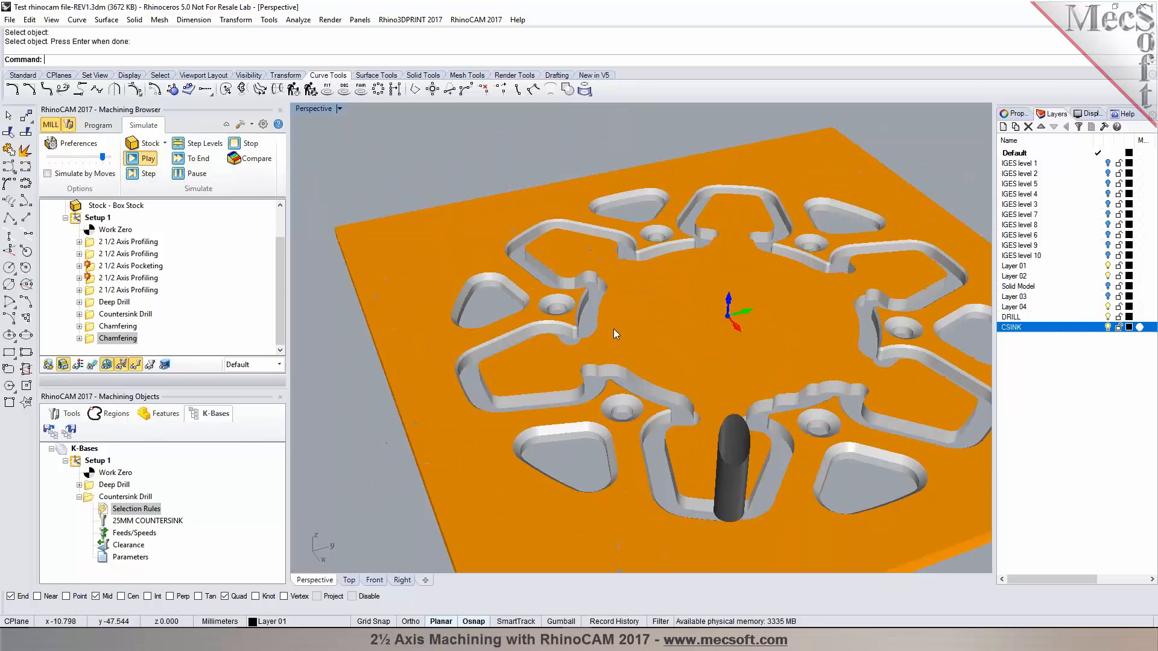
scroll(571, 346, "down", 4)
right_click_drag(572, 350, 656, 403)
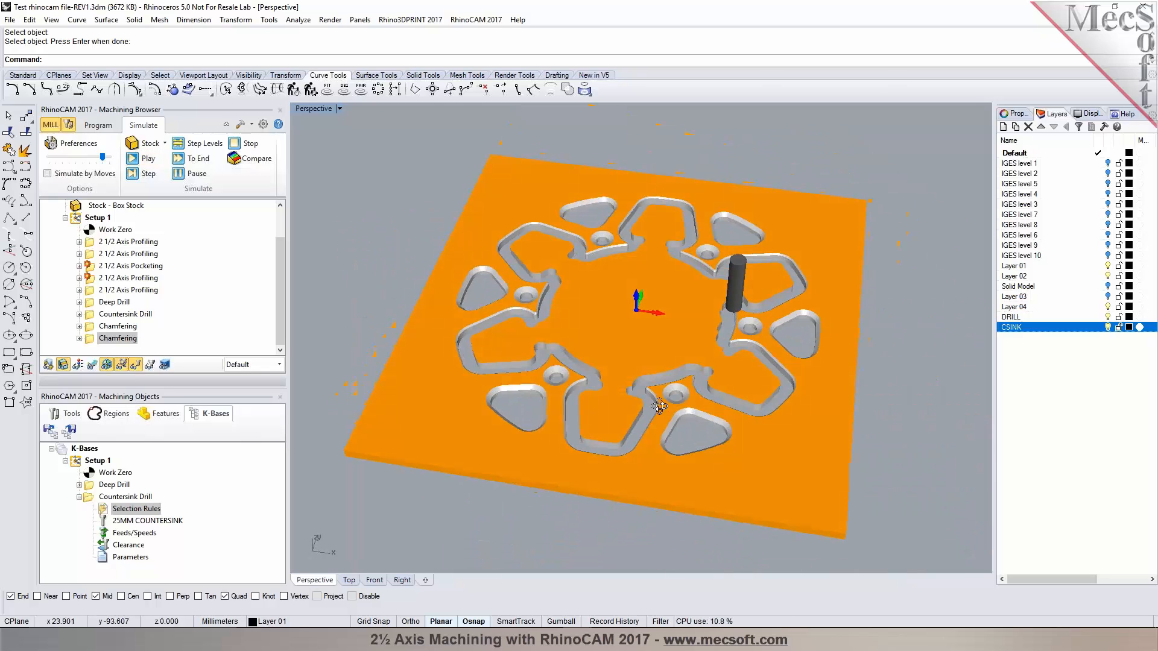
scroll(714, 244, "up", 2)
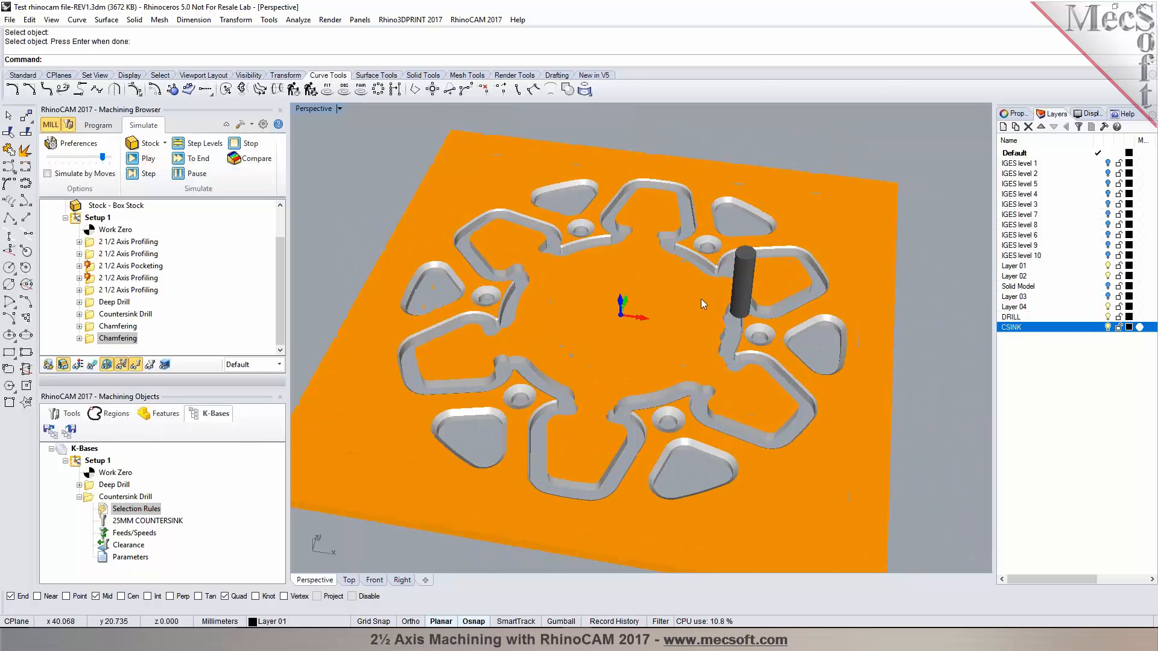
- Return to the machining program and save the Rhino file
left_click(98, 125)
left_click(22, 76)
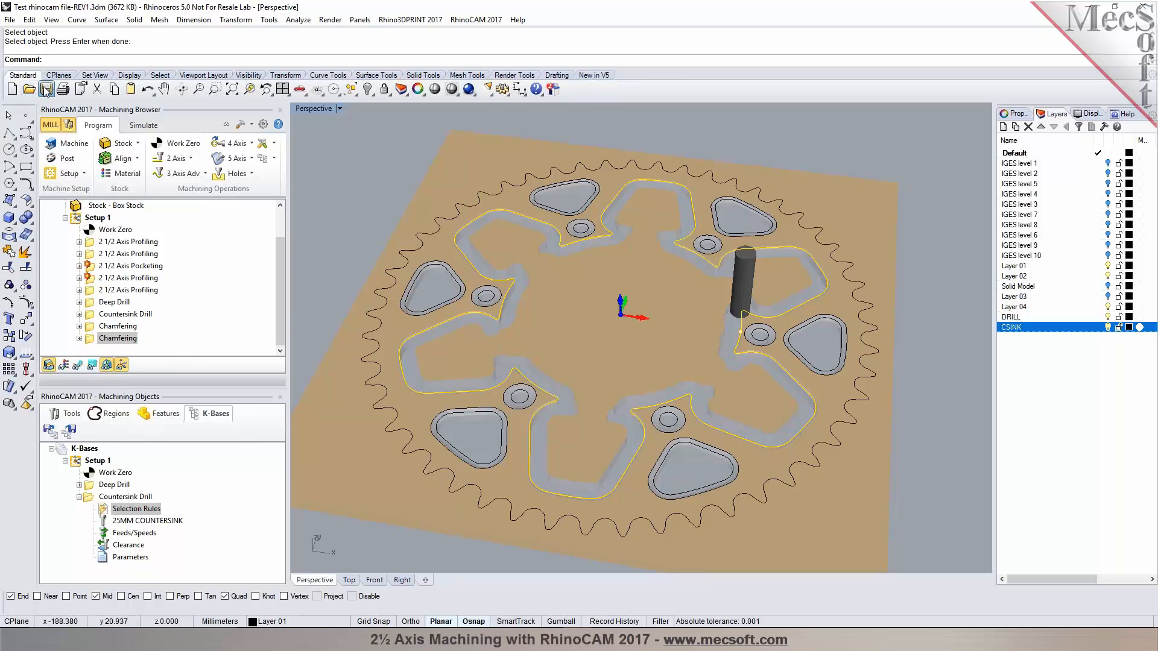
left_click(46, 89)
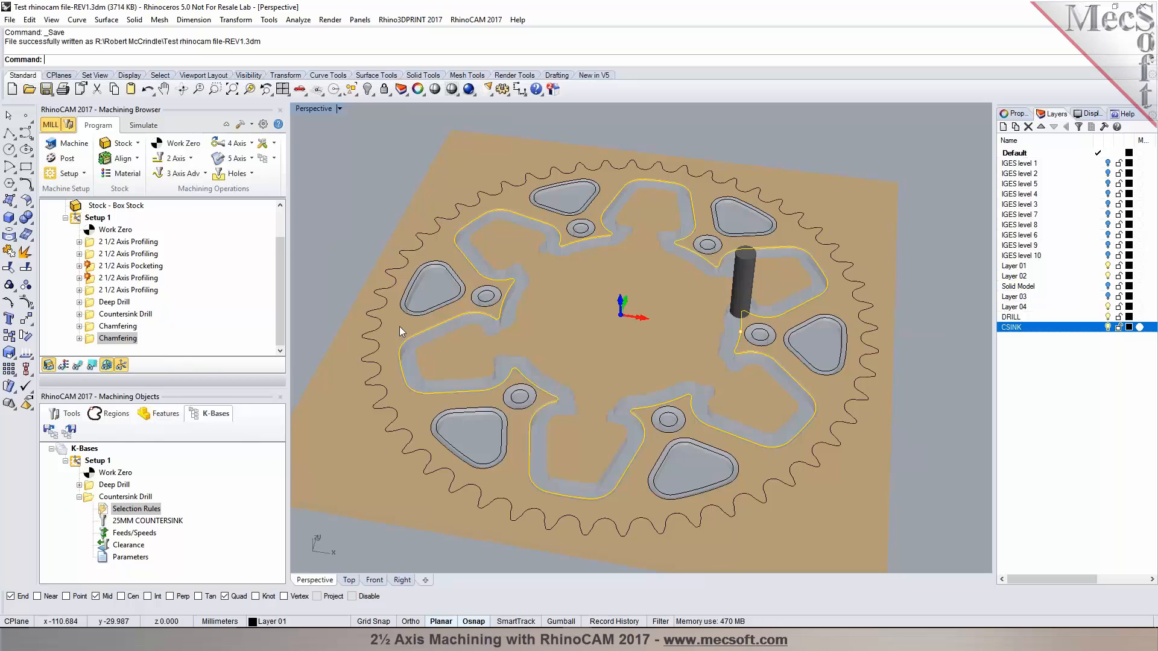
- Copy the second 2 1/2 Axis Profiling operation in Setup 1 and paste it after the last Chamfering operation
left_click(111, 244)
left_click(111, 256)
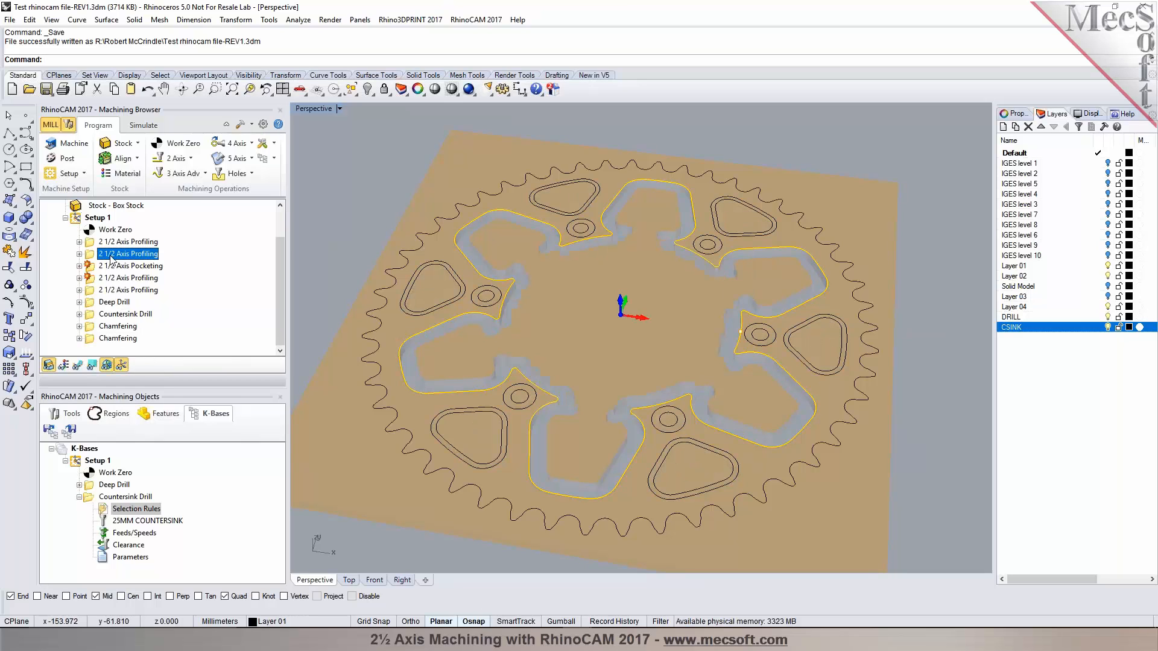
right_click(110, 257)
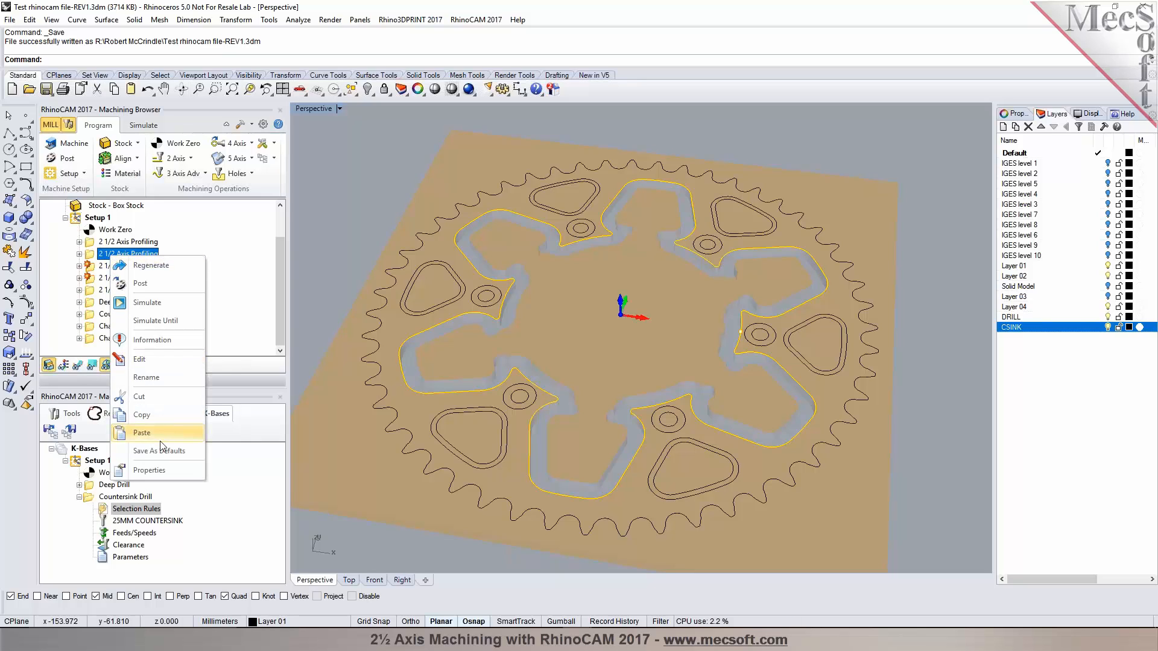
left_click(160, 415)
left_click(116, 343)
right_click(116, 342)
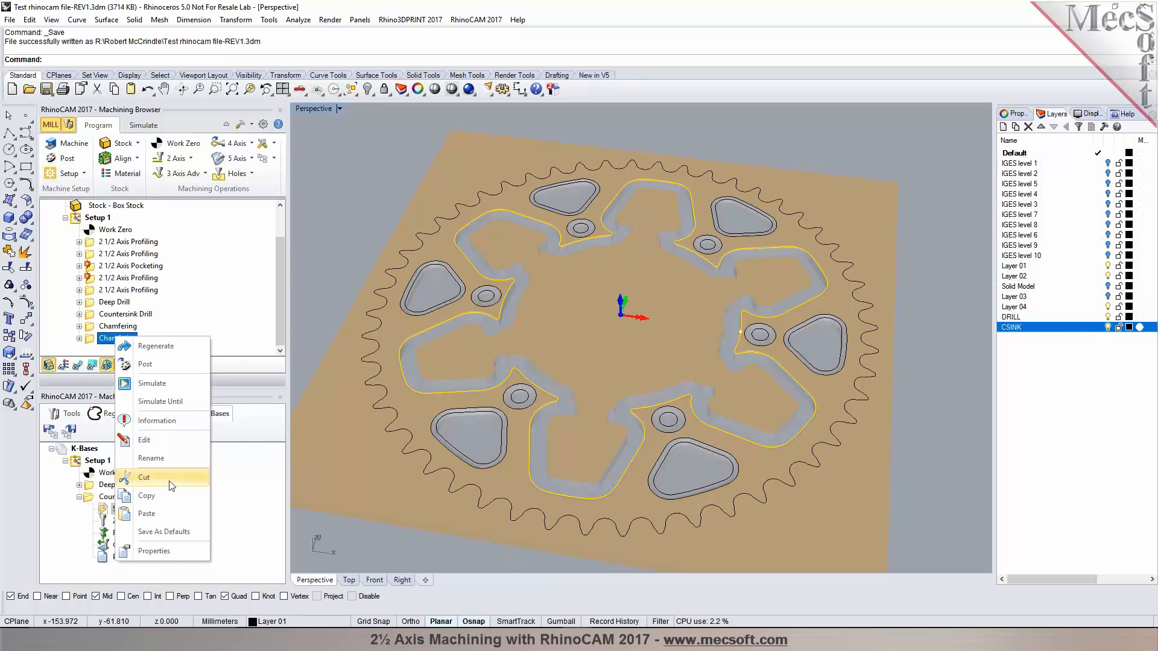
left_click(175, 514)
- Replace the machining region of the pasted 2 1/2 Axis Profiling operation with the sprocket's outer tooth curve
double_click(97, 339)
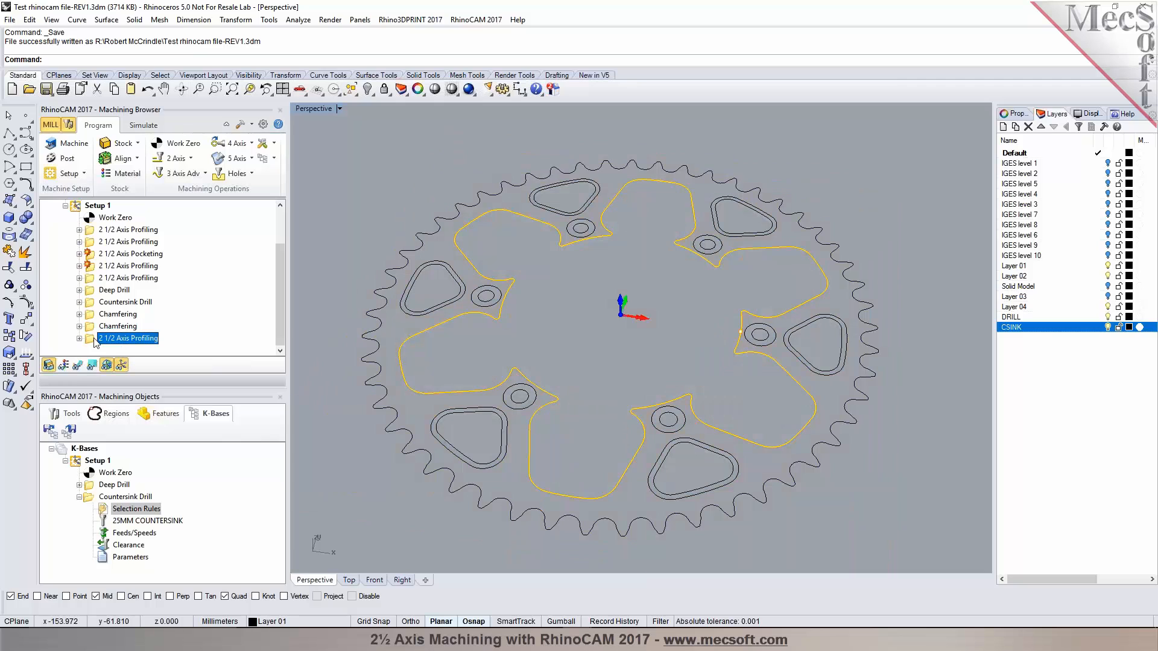
left_click(98, 370)
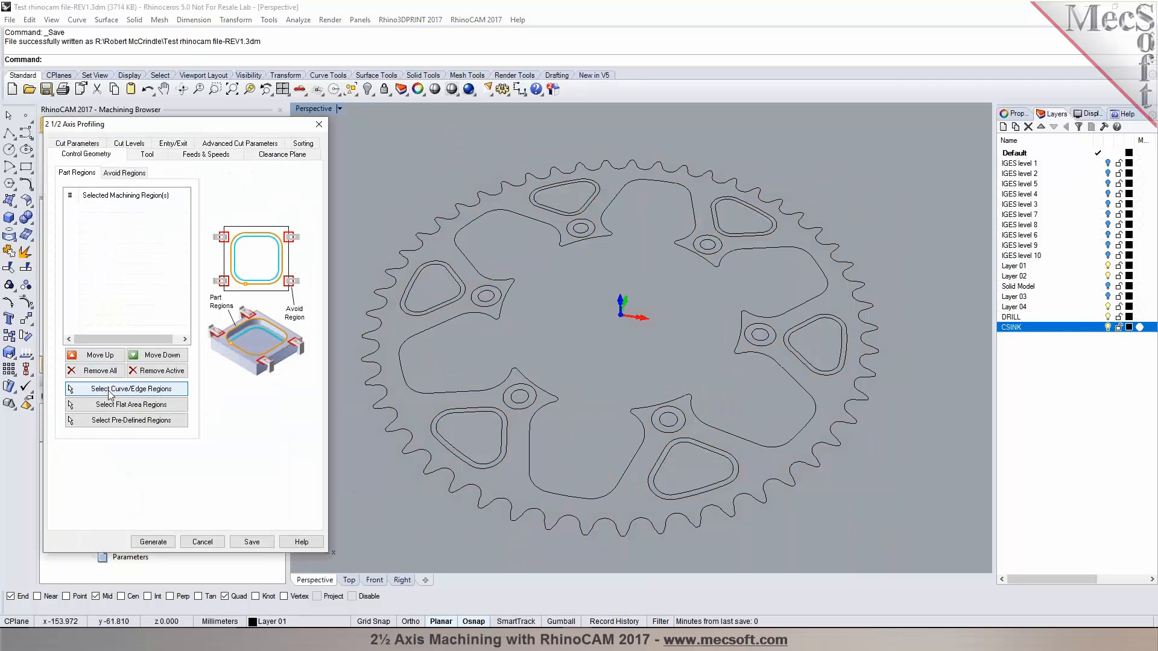
left_click(100, 389)
left_click(790, 492)
right_click(790, 492)
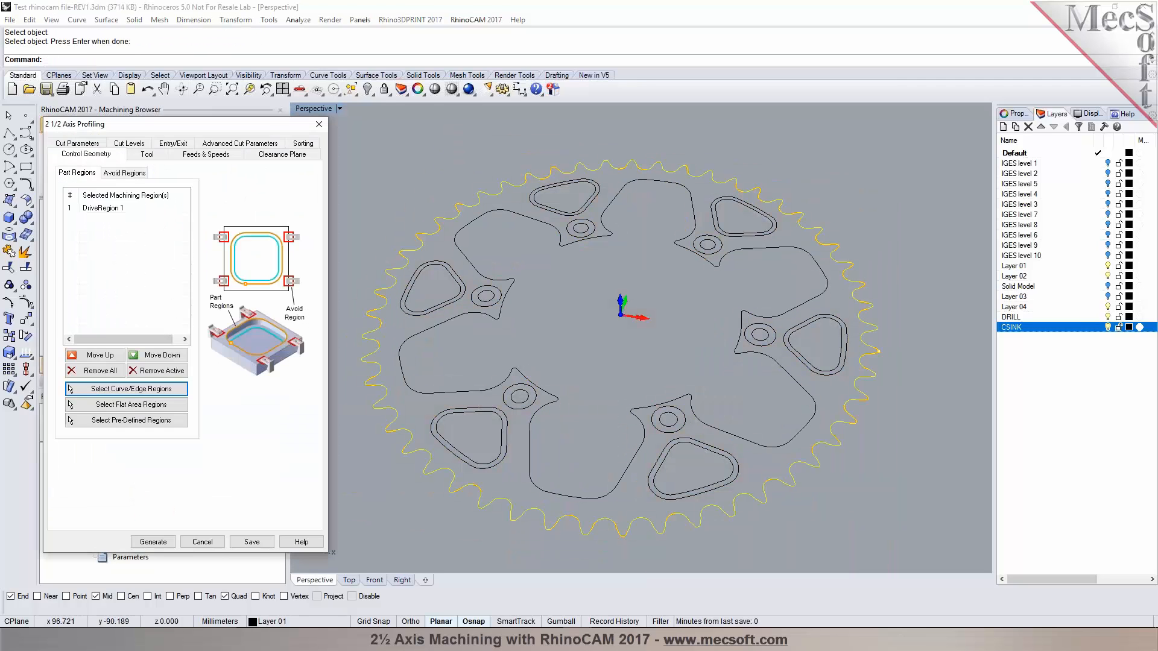
- Review the copied profiling operation's tool, cut parameters, cut levels and entry/exit settings in the top view, and generate its toolpath
left_click(349, 580)
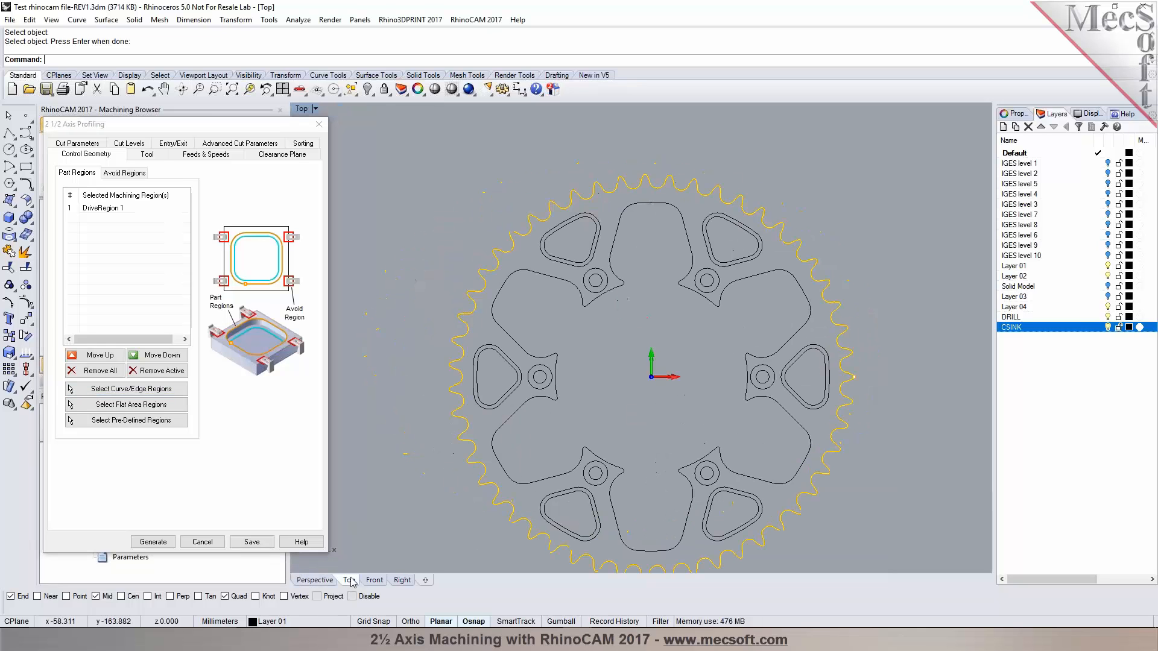
scroll(423, 364, "up", 2)
scroll(853, 365, "up", 3)
scroll(850, 370, "down", 1)
scroll(740, 383, "down", 1)
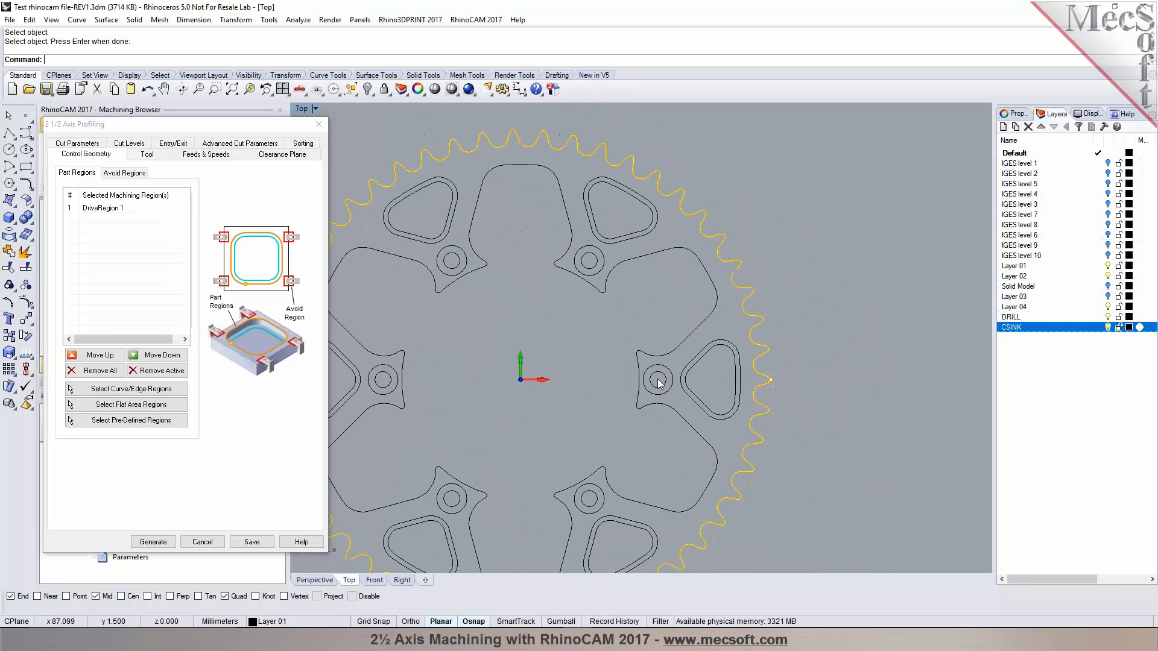
left_click(147, 156)
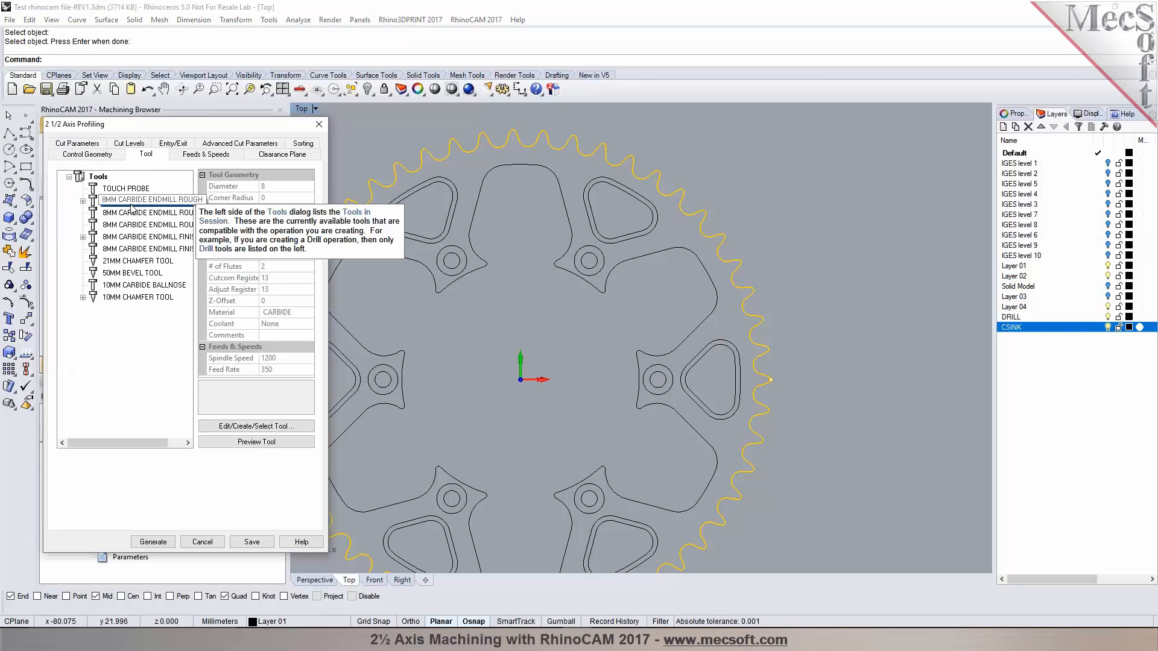
left_click(85, 145)
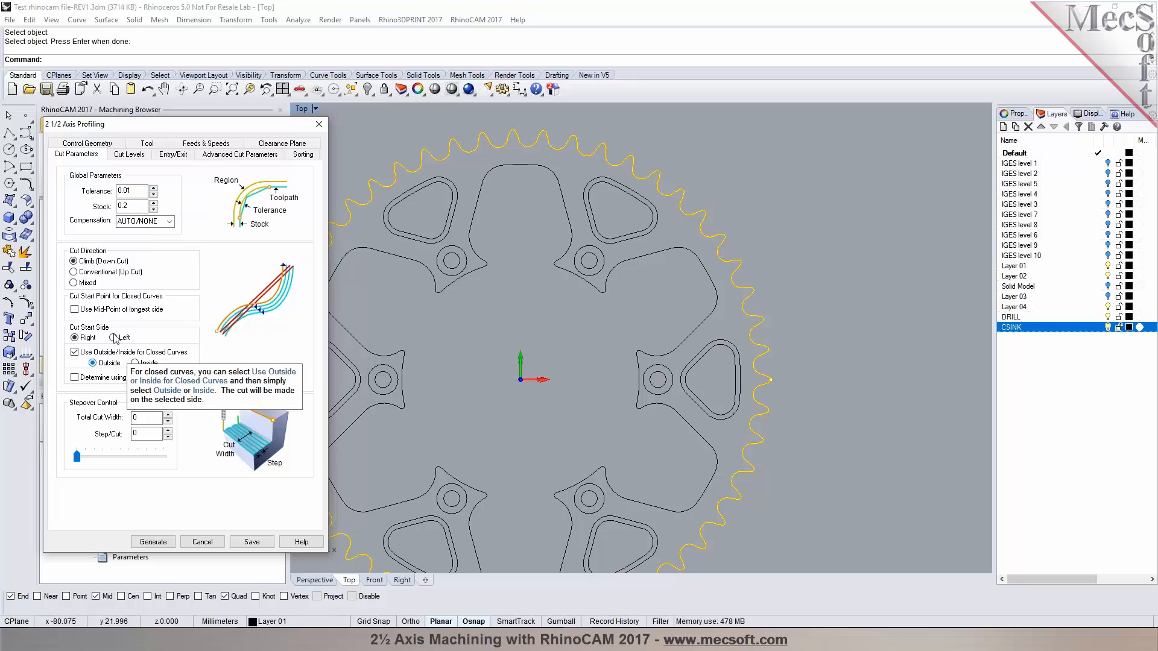
left_click(128, 154)
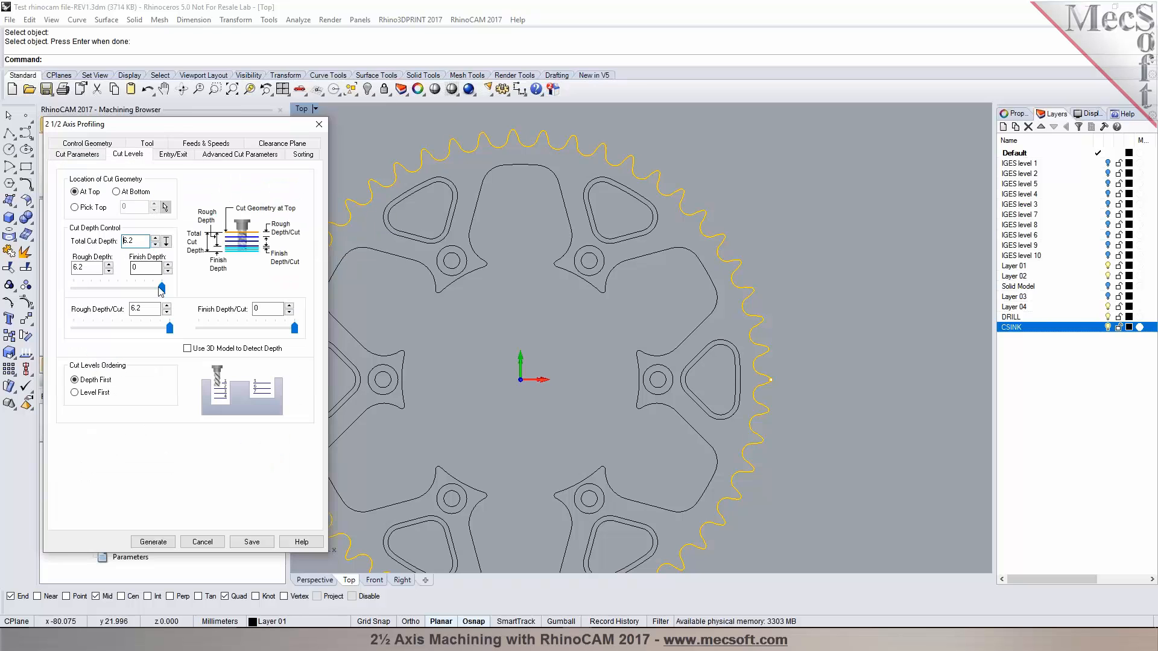
left_click(85, 155)
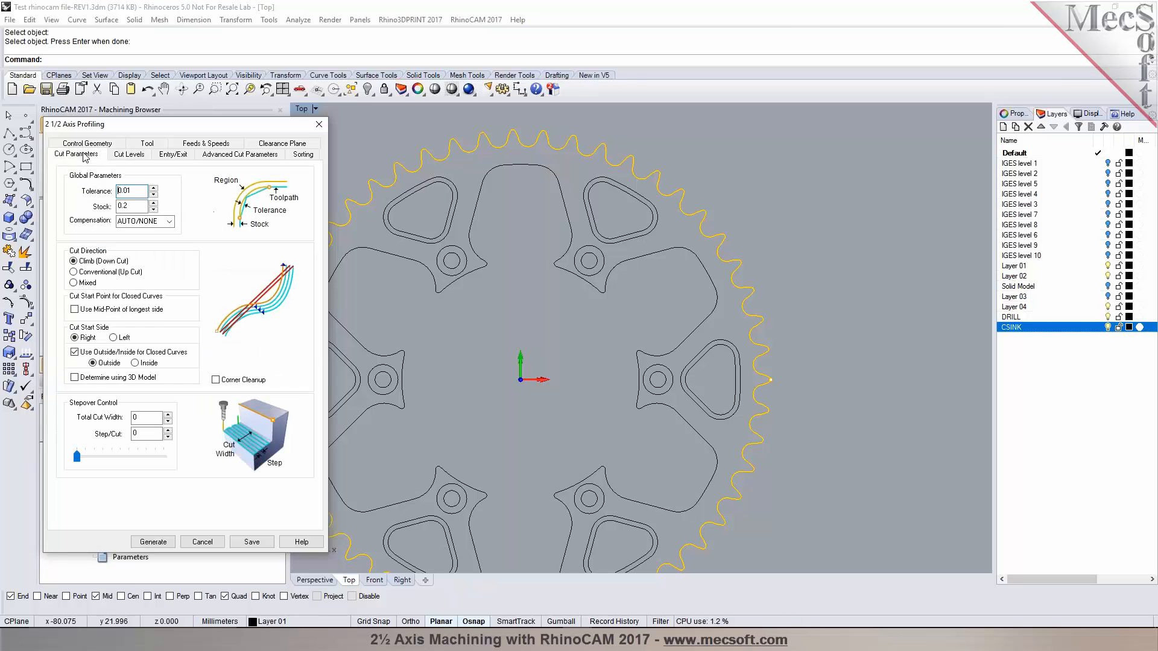
left_click(140, 158)
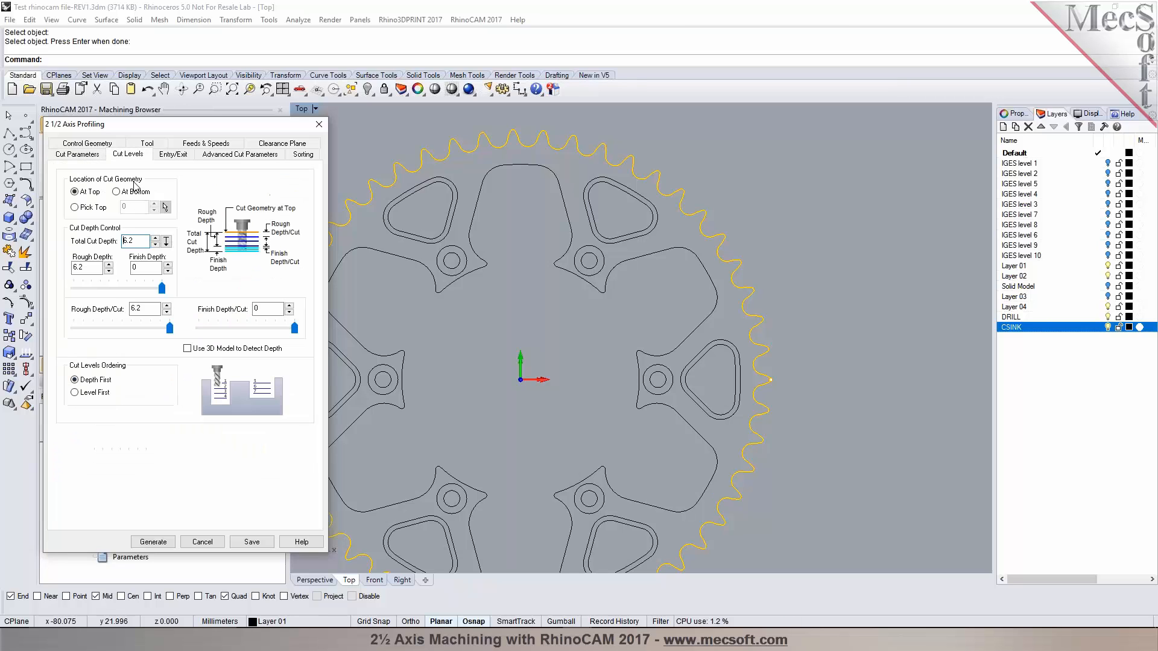
left_click(173, 155)
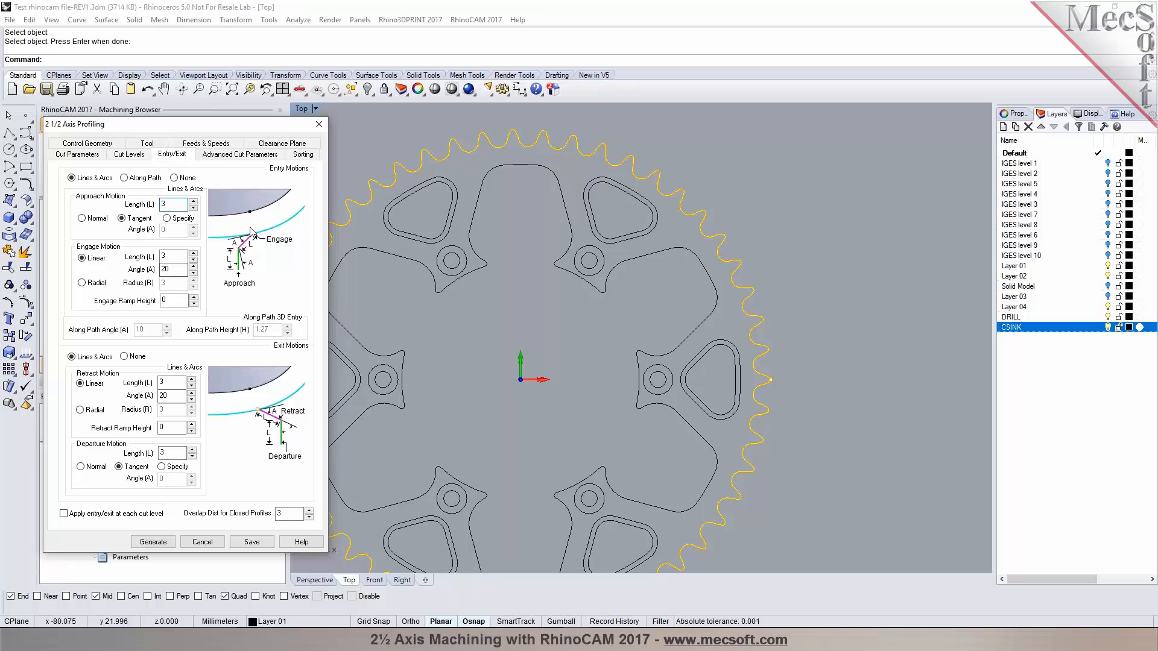
left_click(239, 154)
left_click(168, 541)
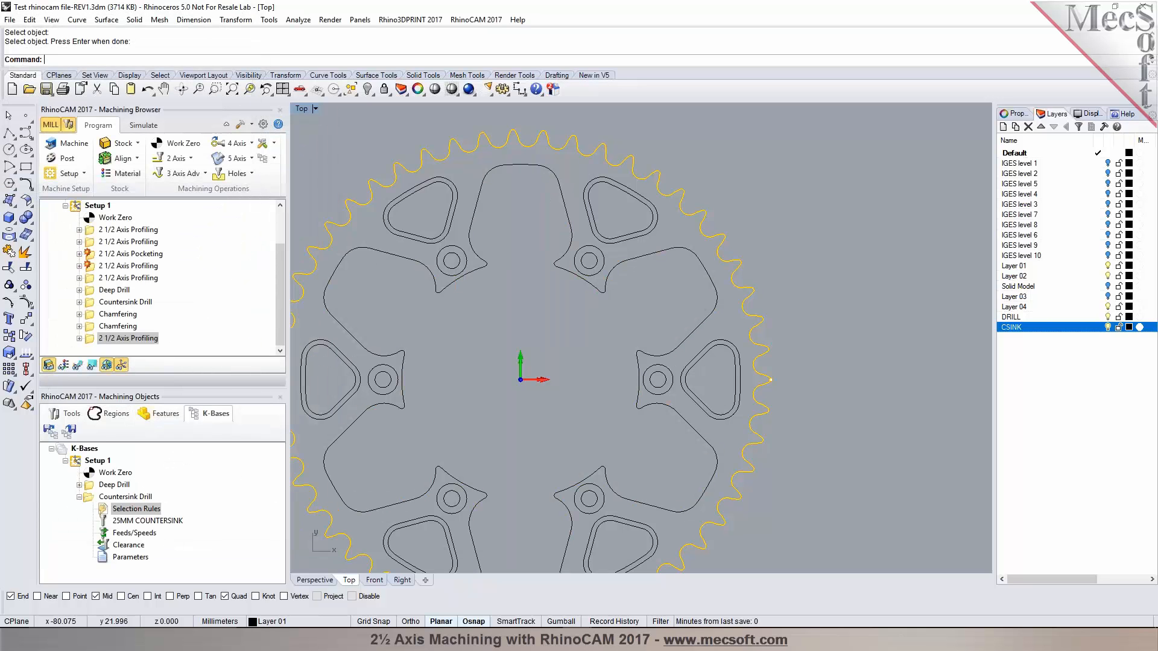
- Set the tooth profiling operation's overlap distance for closed profiles to 0.1, regenerate the toolpath and inspect its entry point
scroll(791, 388, "up", 5)
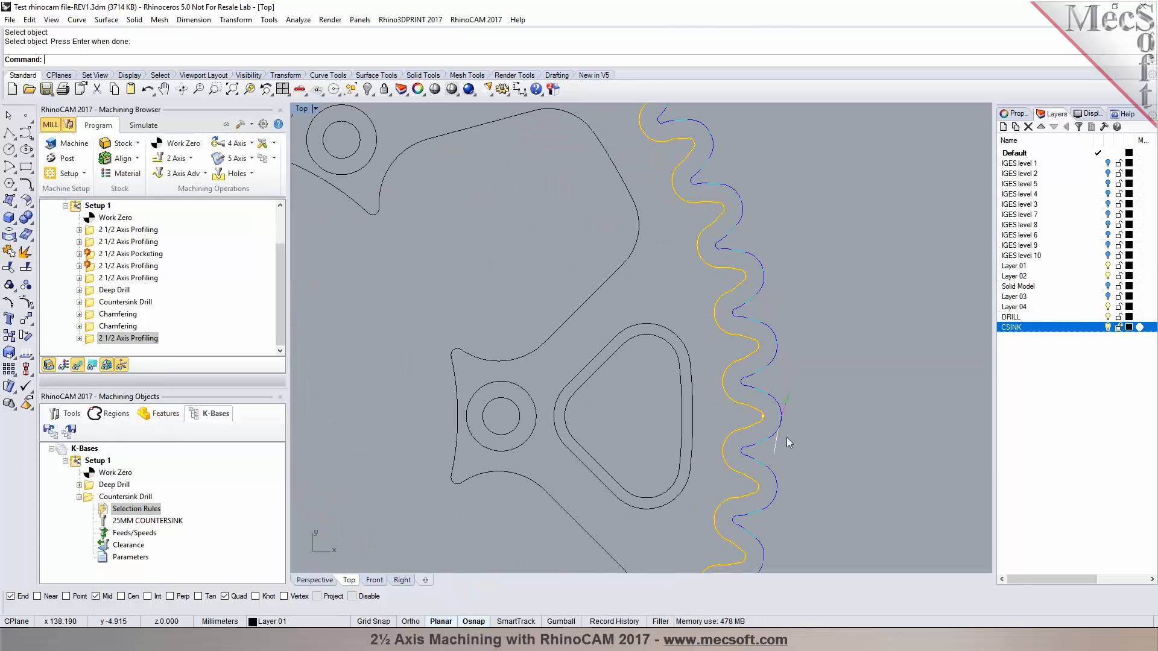
scroll(785, 436, "up", 1)
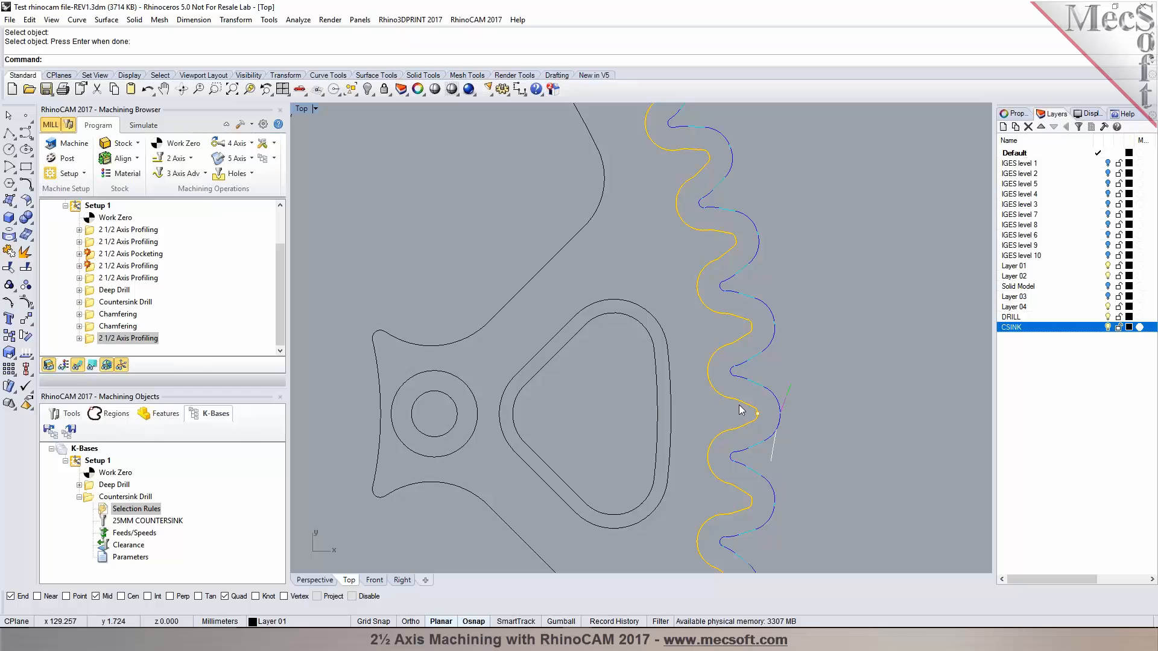
double_click(91, 339)
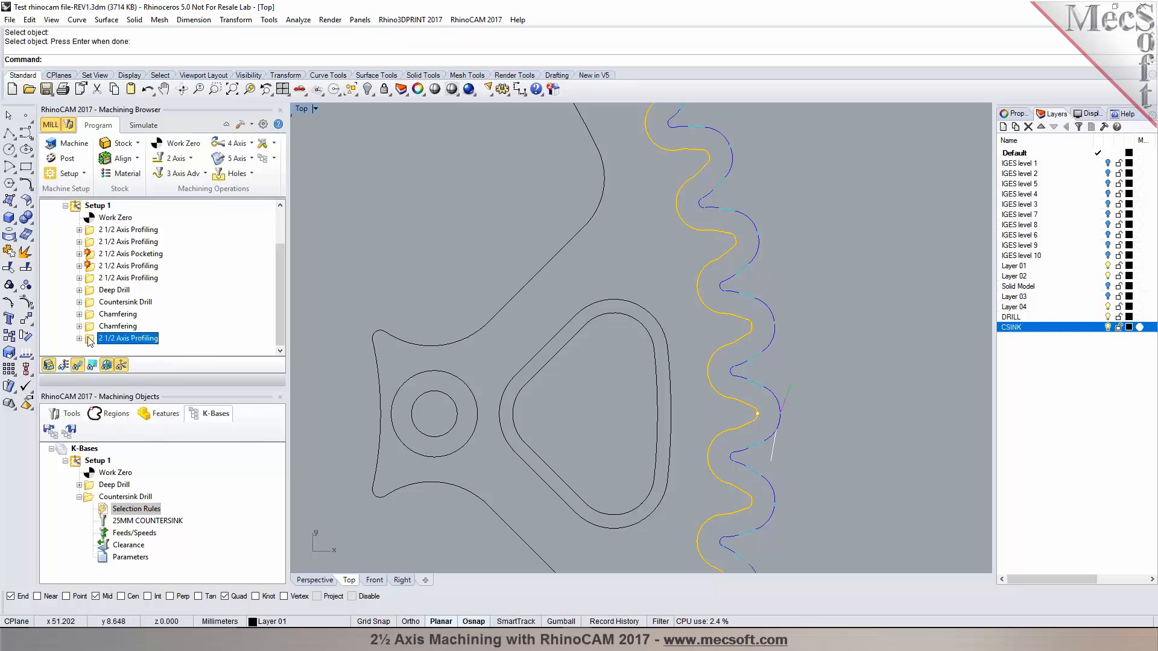
left_click(184, 152)
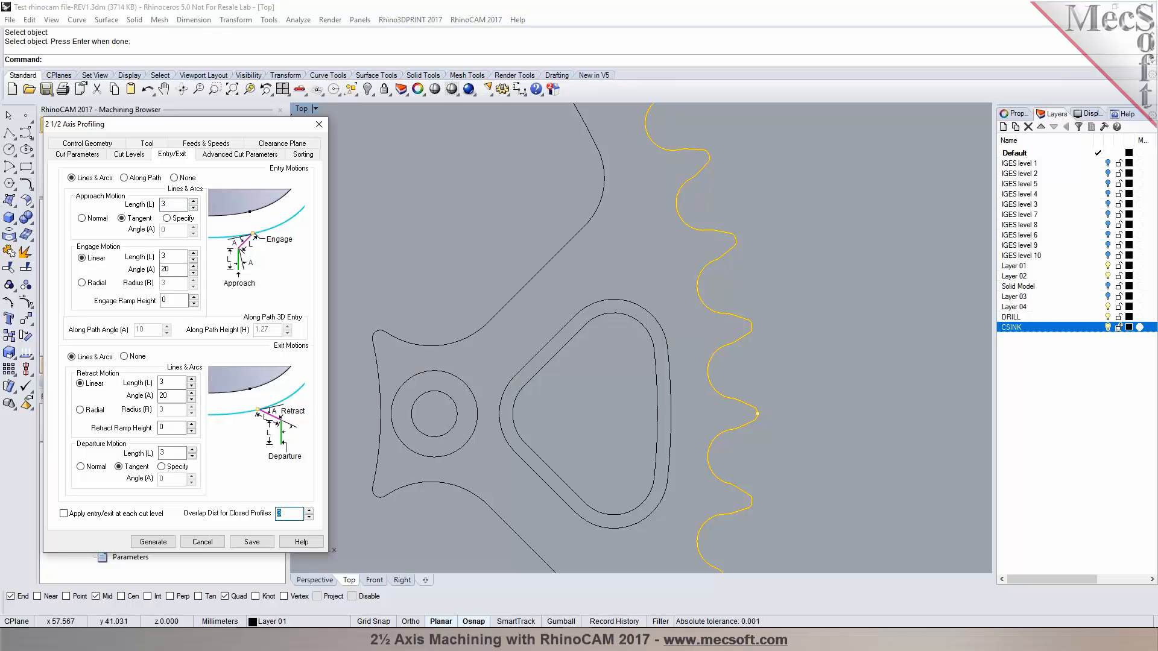
type(".1")
left_click(169, 543)
scroll(757, 423, "up", 4)
scroll(769, 430, "up", 4)
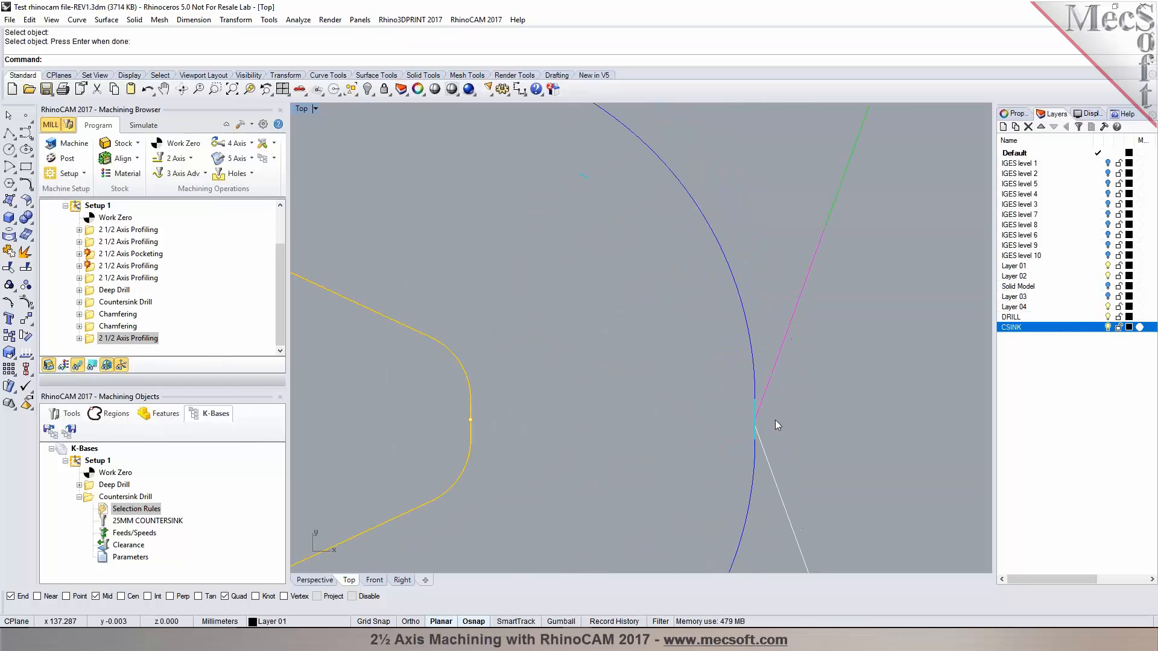
- Set the tooth profiling operation's linear engage motion angle to 1 and regenerate the toolpath
scroll(772, 412, "down", 3)
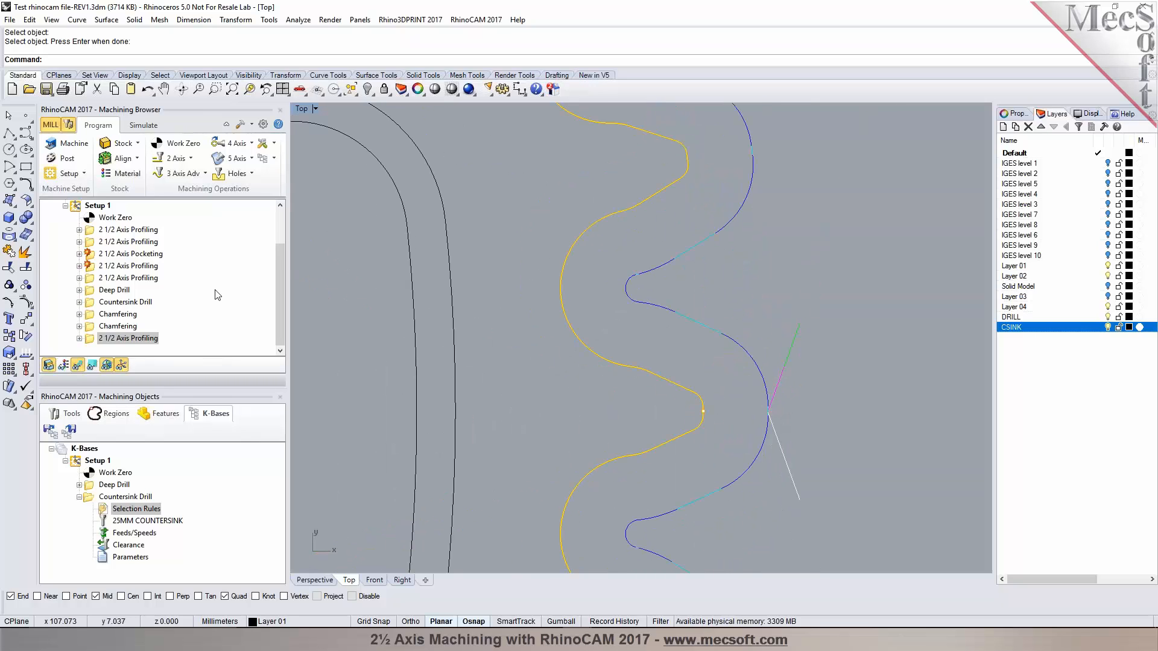
double_click(94, 341)
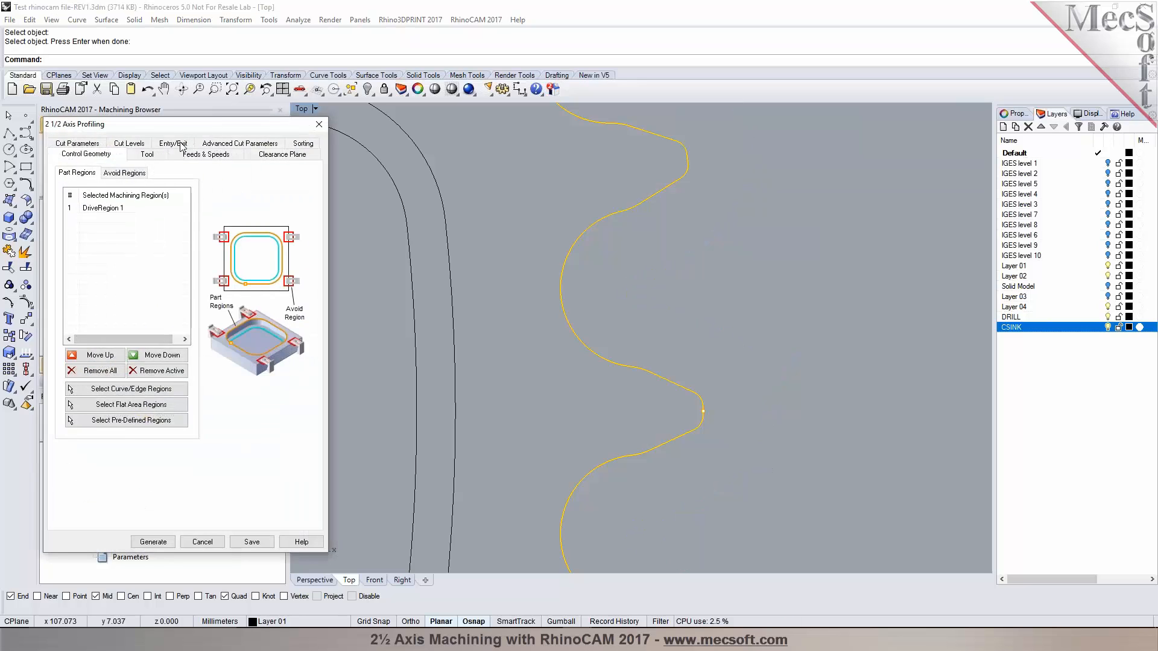
left_click(174, 155)
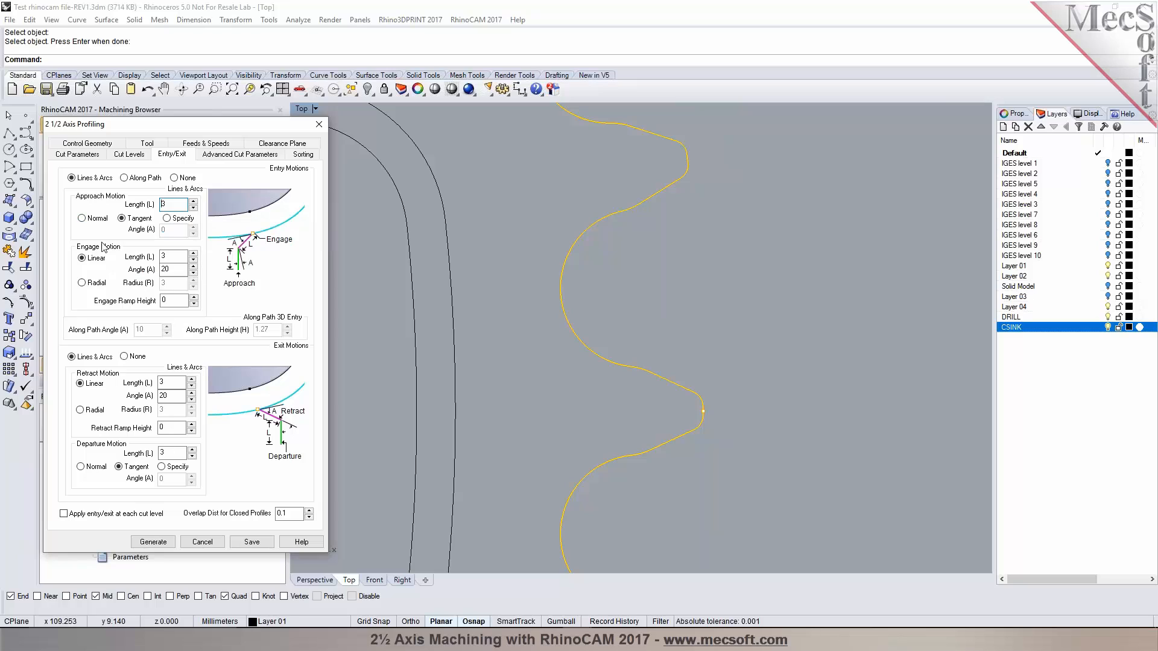
type("0")
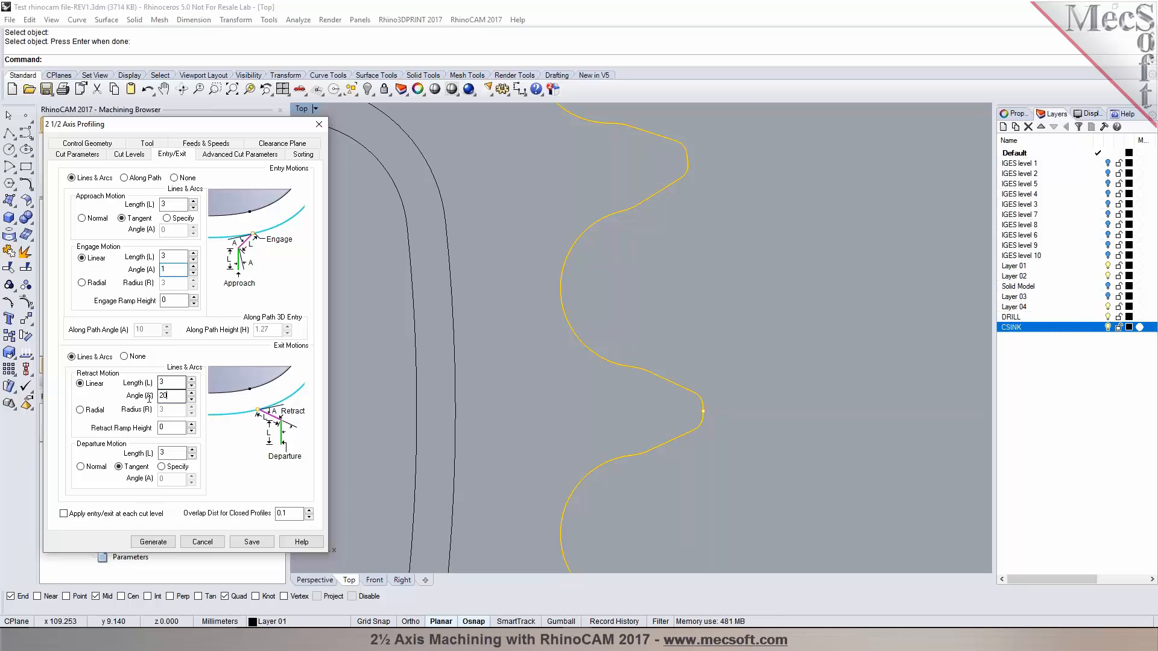
left_click(162, 541)
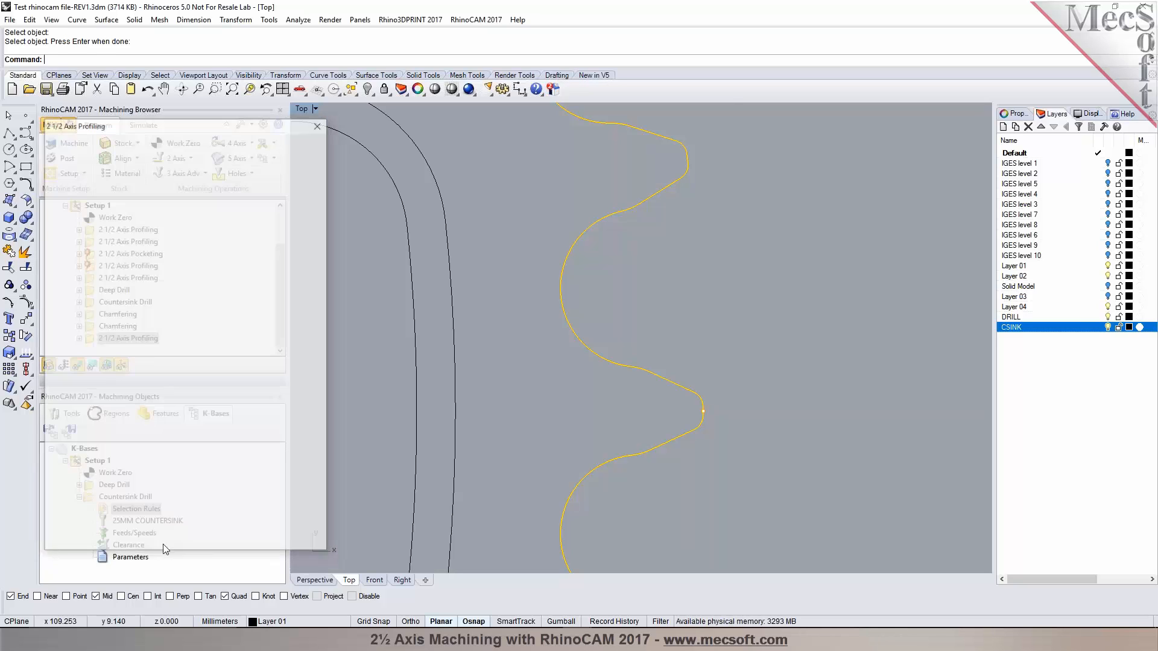
- Inspect the tooth profiling toolpath's entry and exit moves in the top and perspective views
scroll(806, 446, "up", 3)
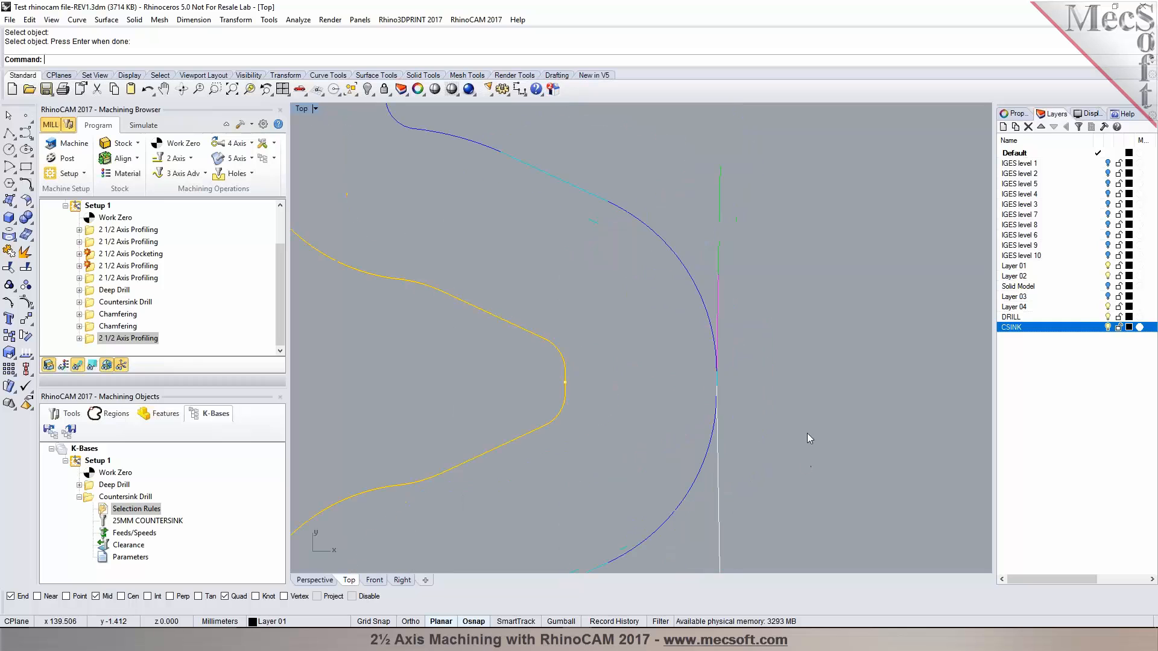
scroll(764, 415, "down", 3)
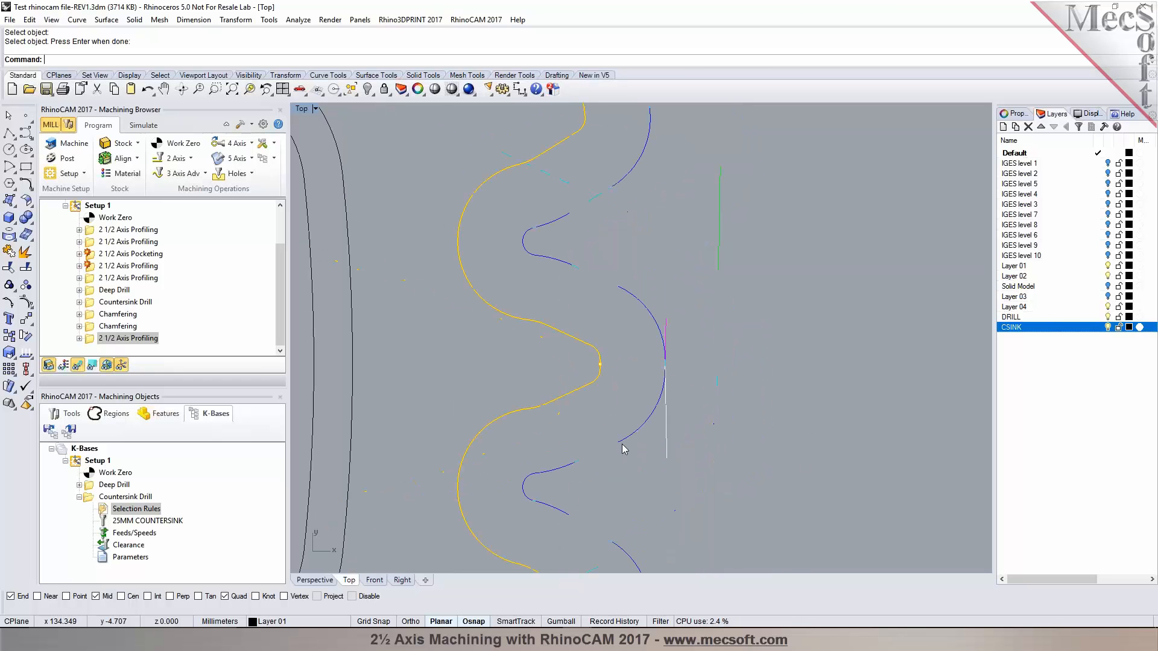
left_click(316, 580)
scroll(852, 422, "up", 5)
right_click_drag(847, 400, 567, 471)
scroll(572, 445, "up", 6)
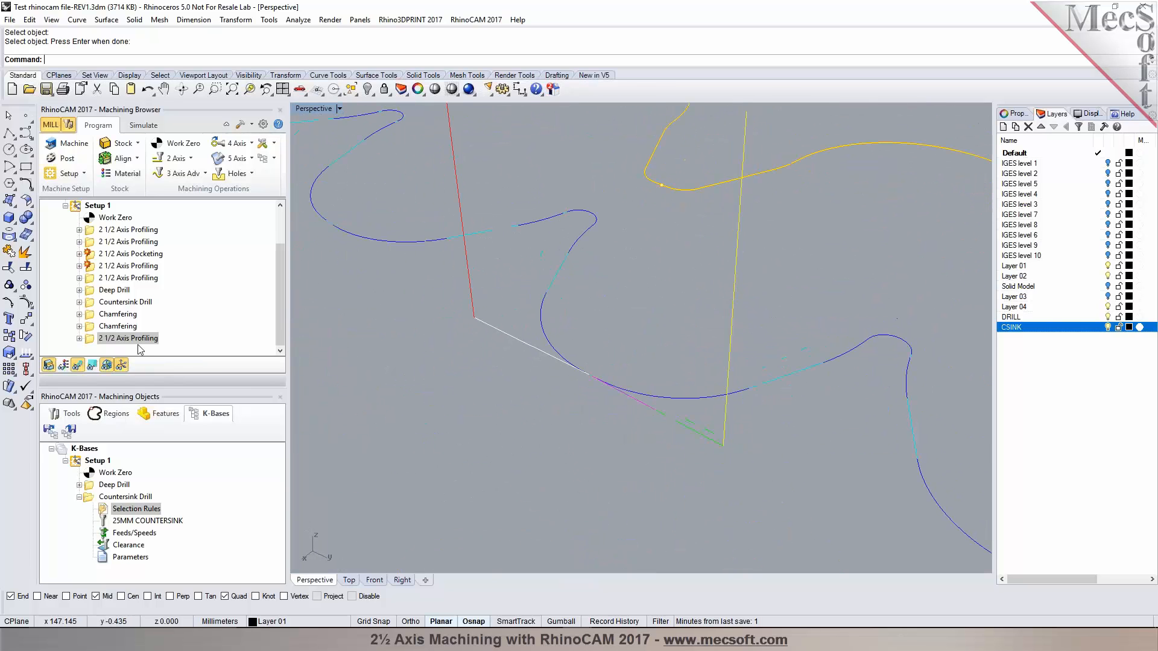
- Set the tooth profiling operation's approach and departure motions to Normal, regenerate the toolpath and inspect its entry and exit moves
double_click(89, 339)
left_click(97, 143)
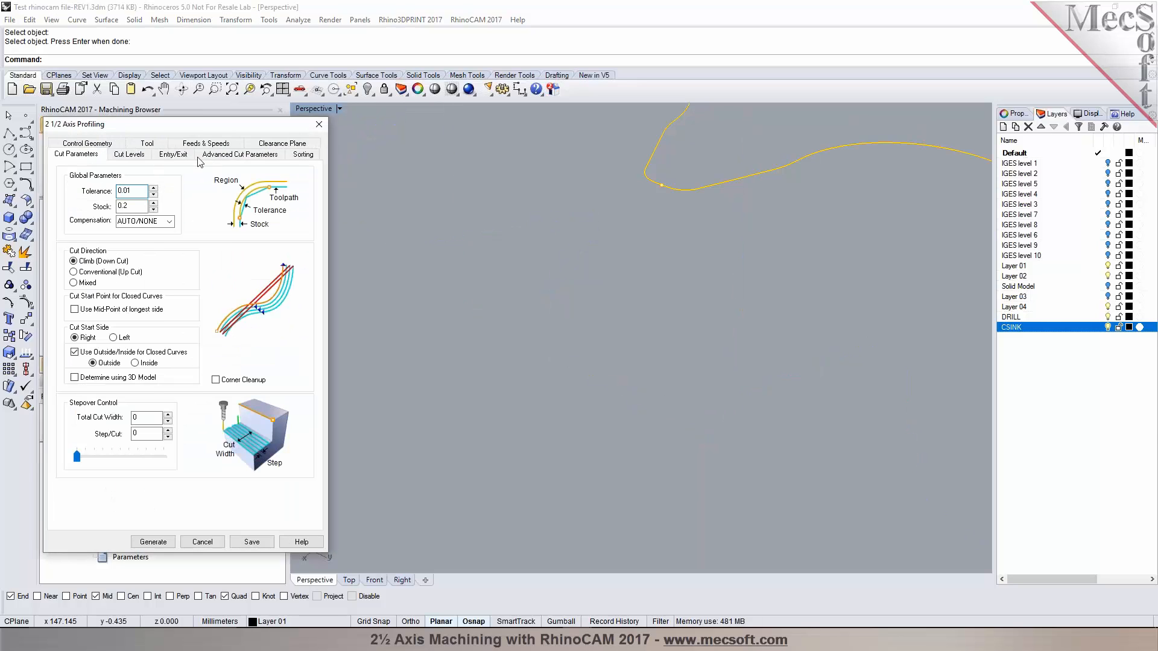
left_click(179, 156)
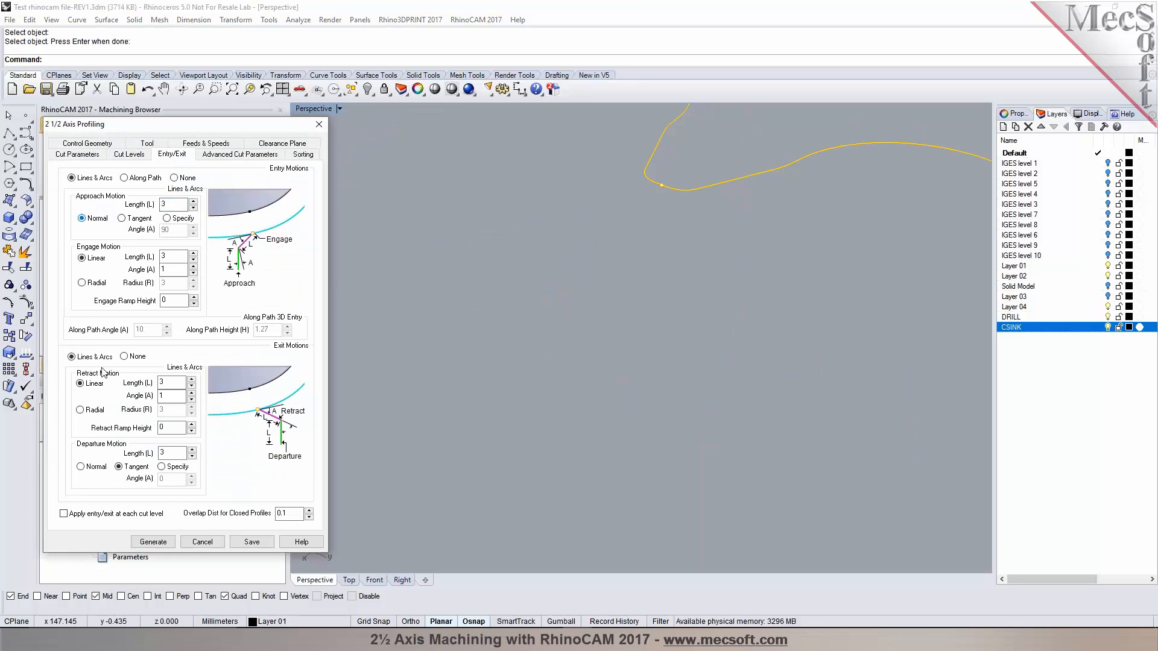
left_click(153, 541)
right_click_drag(596, 433, 707, 392)
scroll(643, 317, "down", 10)
scroll(707, 392, "up", 10)
scroll(734, 391, "down", 8)
scroll(721, 434, "up", 4)
right_click_drag(729, 444, 685, 406)
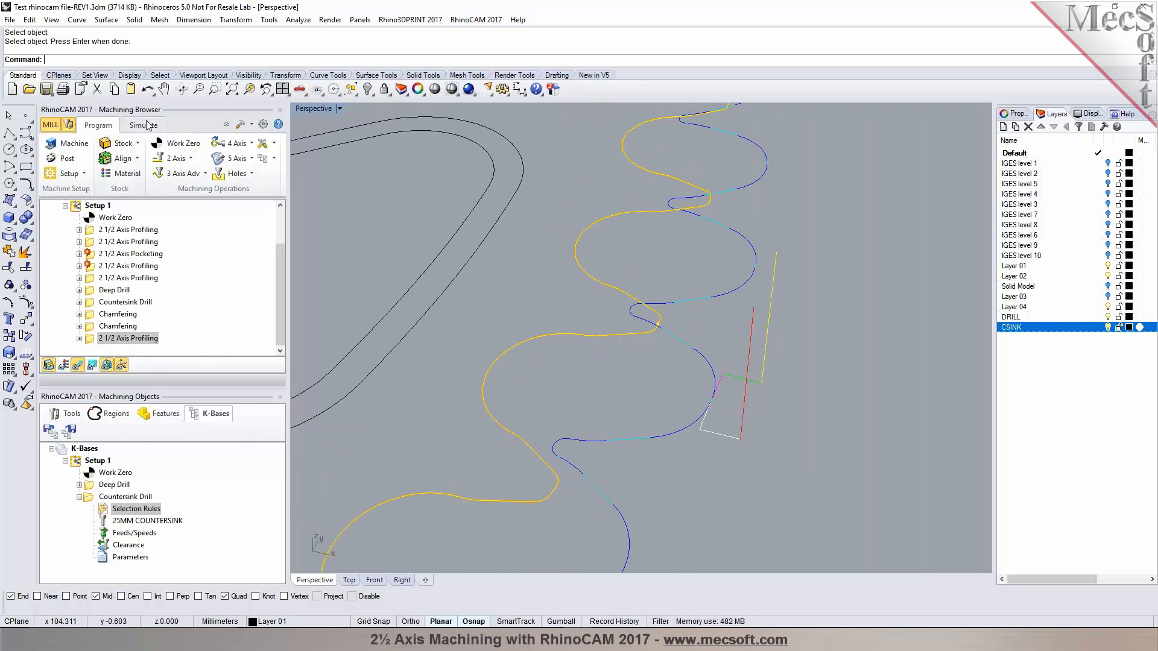
- Simulate the tooth profiling operation and inspect the cut at the tool's entry point in the top and perspective views
left_click(143, 125)
left_click(144, 159)
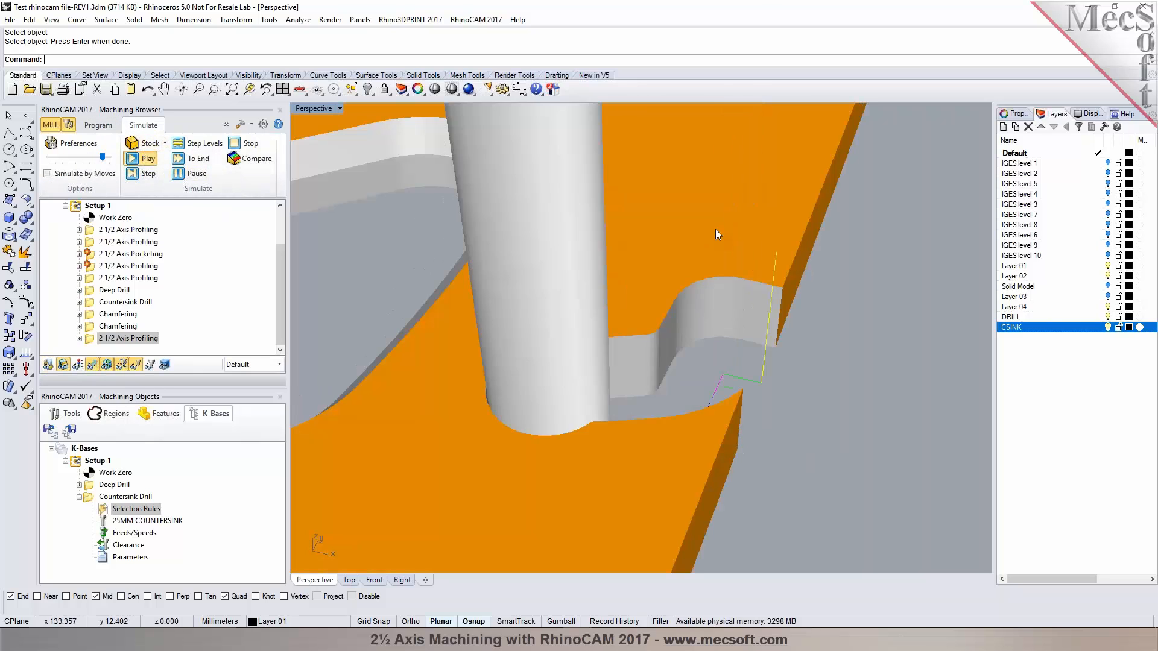
scroll(790, 230, "down", 4)
scroll(801, 222, "down", 5)
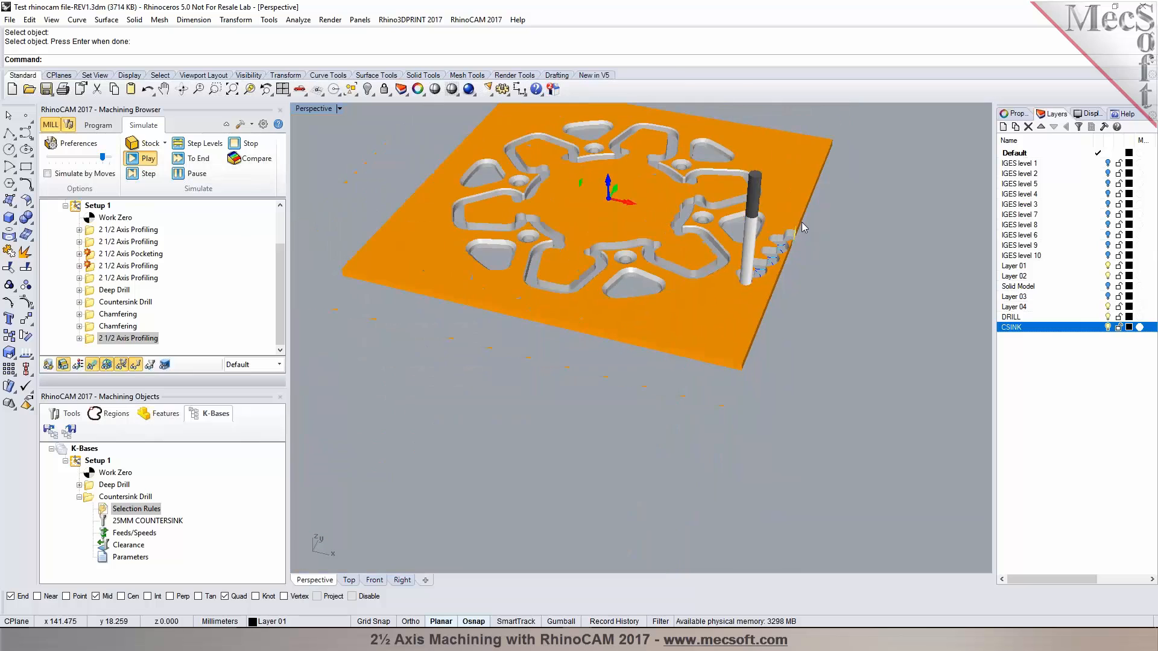
left_click(350, 580)
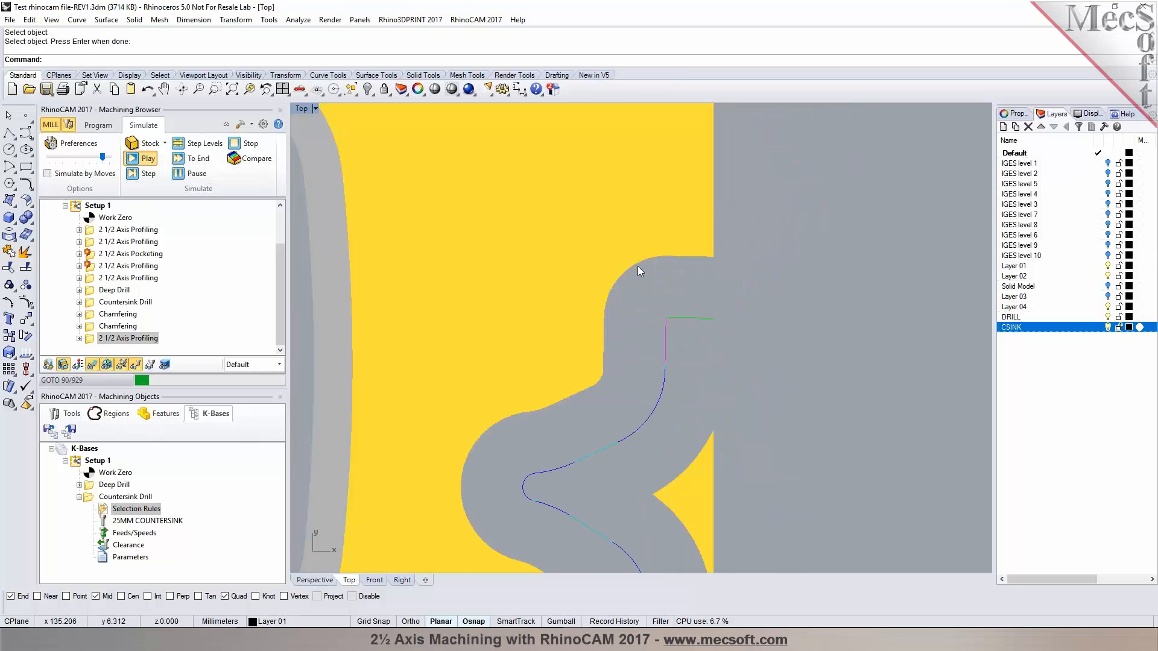
scroll(660, 223, "down", 6)
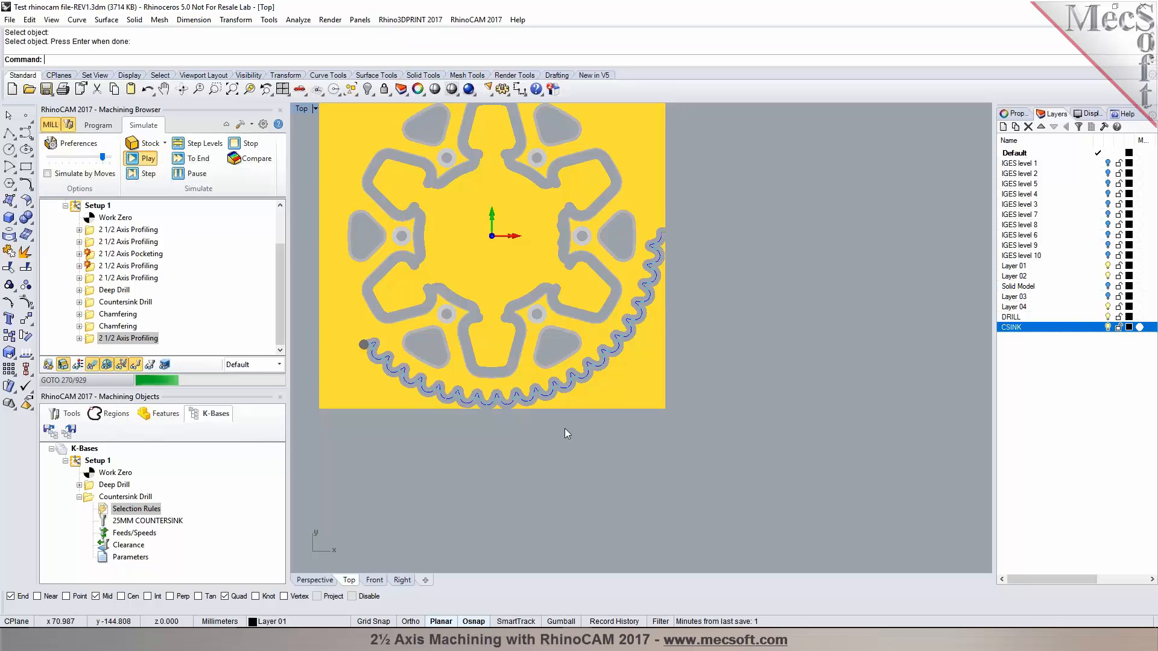
scroll(508, 410, "down", 2)
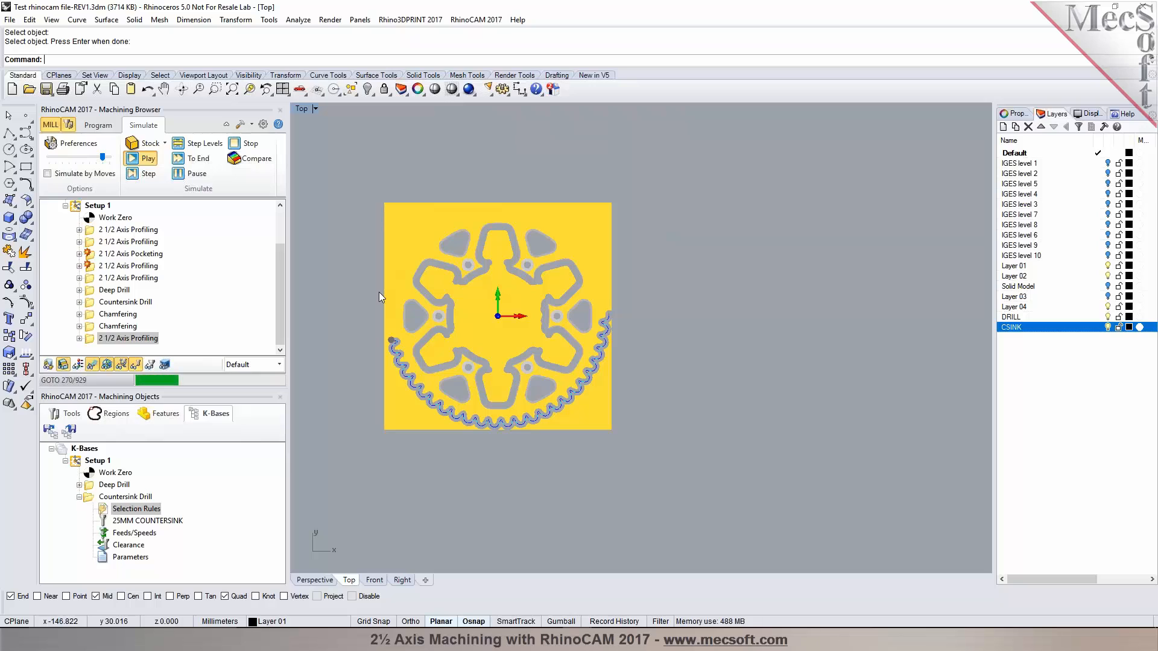
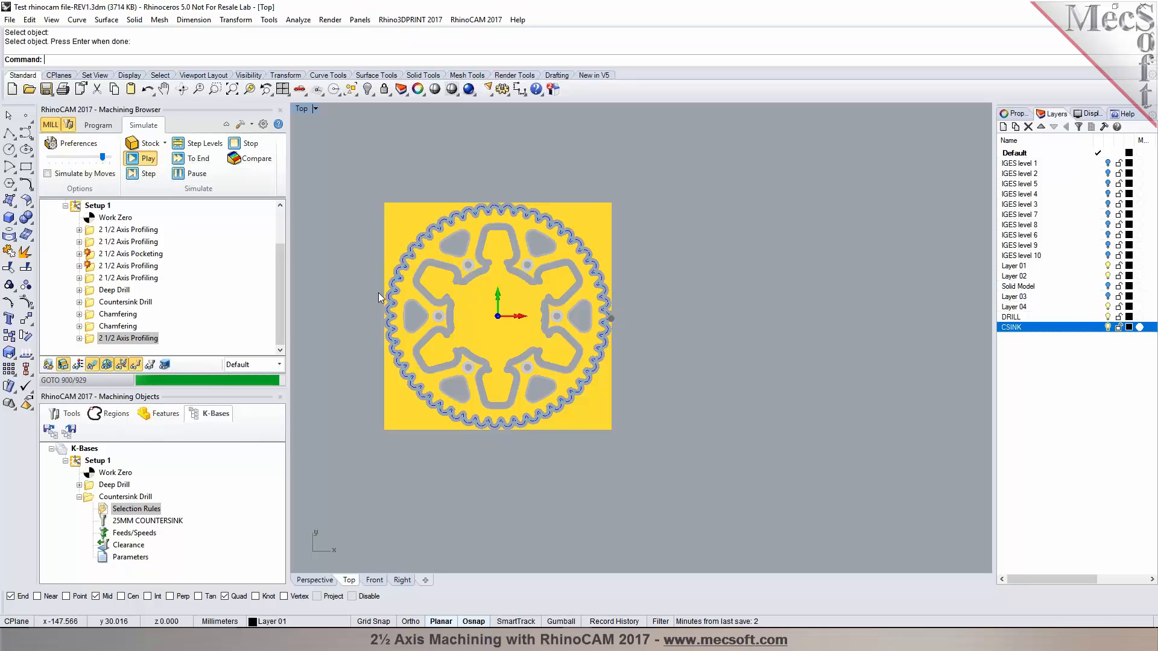
left_click(315, 581)
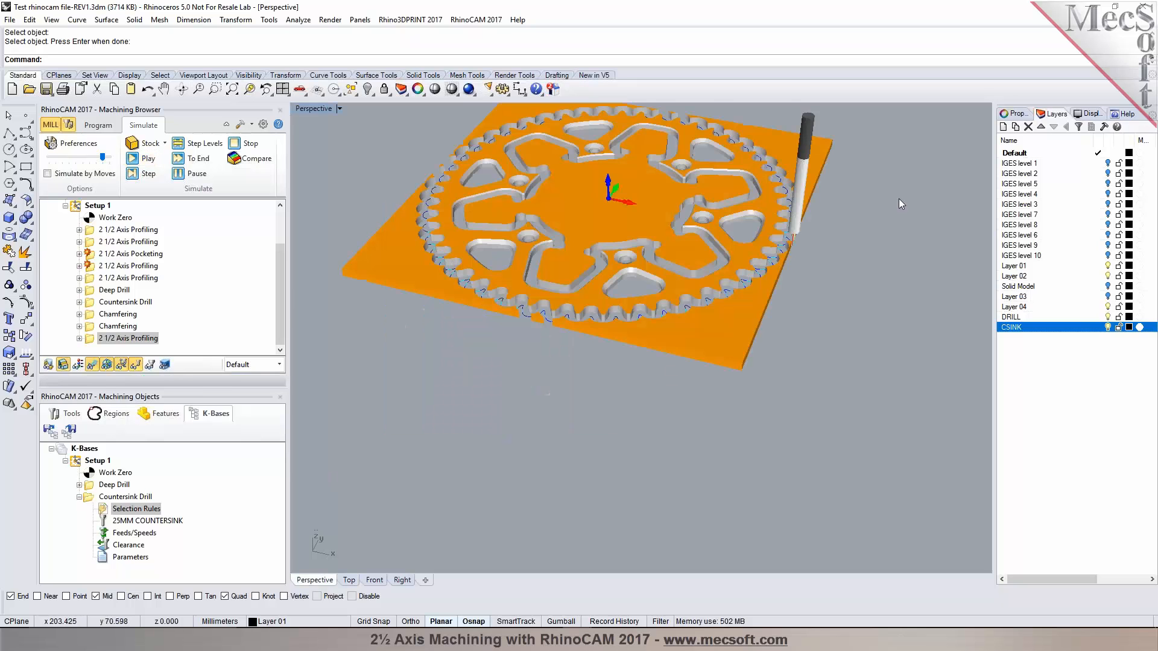
scroll(791, 266, "up", 10)
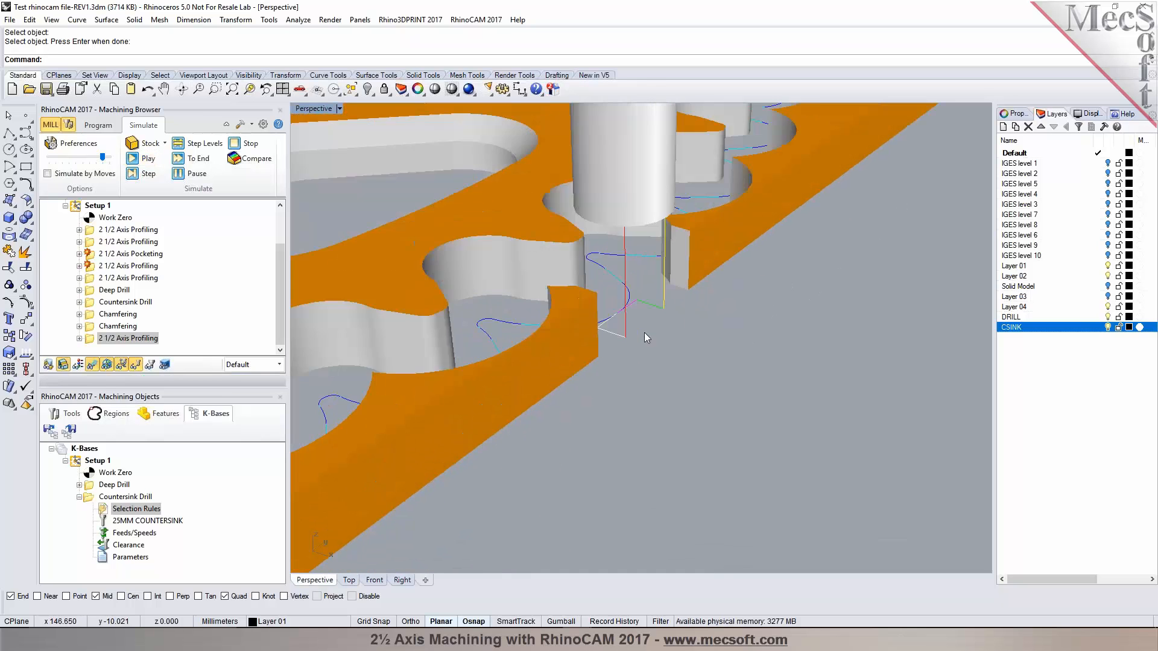
scroll(644, 332, "up", 3)
scroll(693, 301, "down", 5)
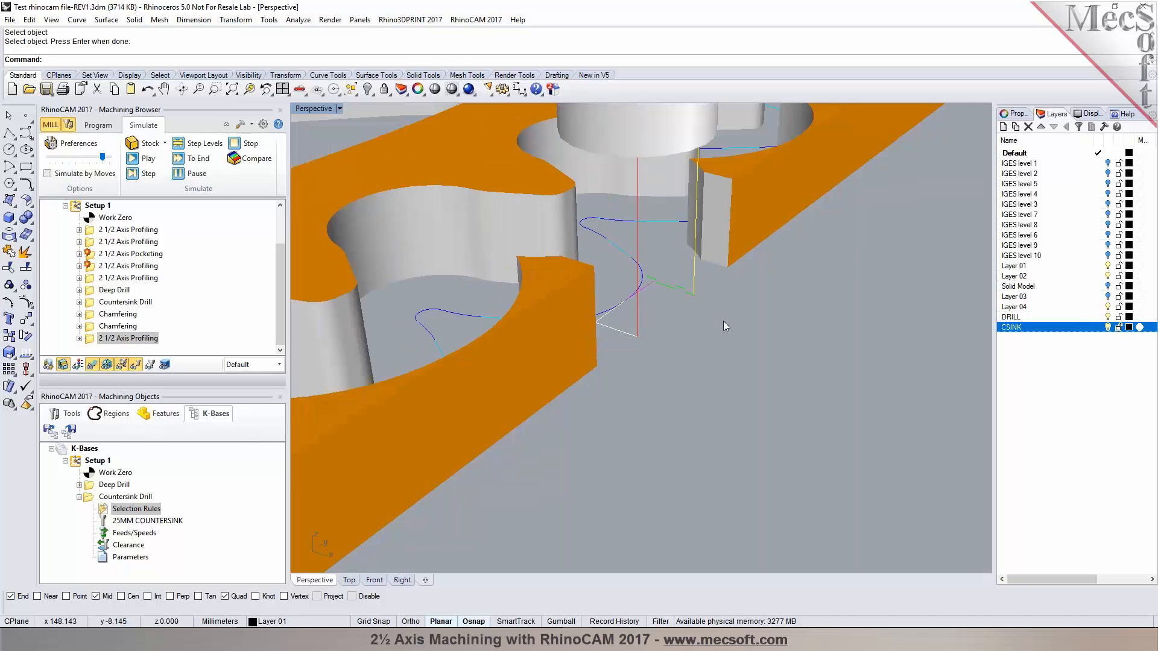
scroll(746, 310, "down", 5)
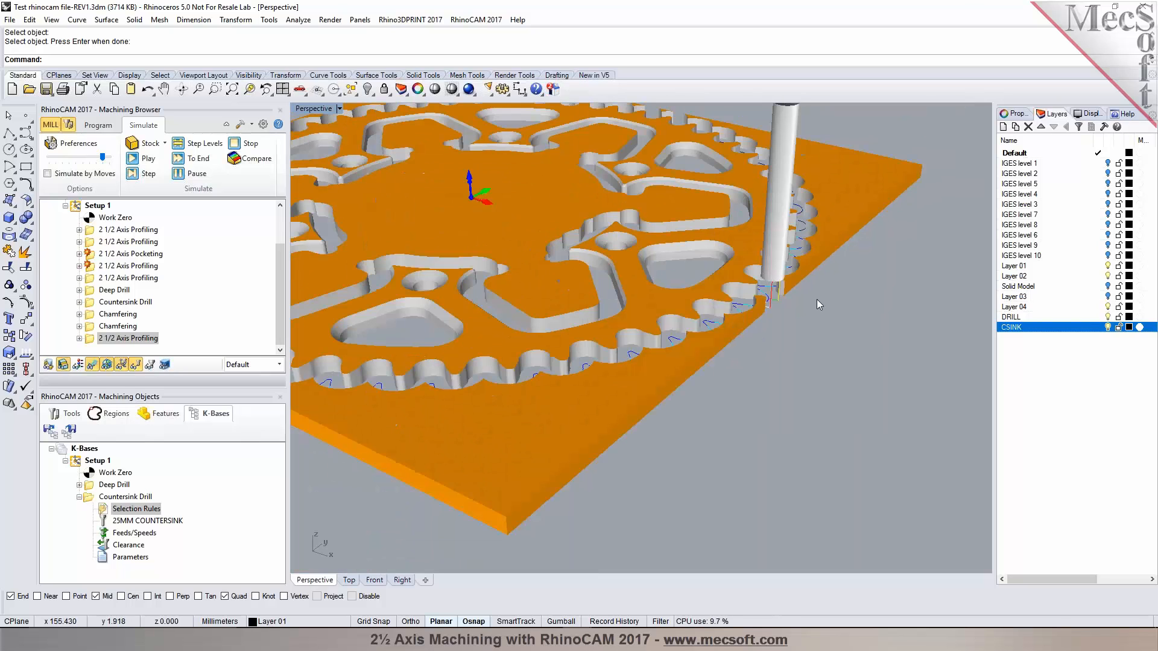
- Duplicate the tooth profiling operation by copying it and pasting it after the original in Setup 1
right_click(92, 338)
left_click(135, 496)
right_click(94, 341)
left_click(126, 518)
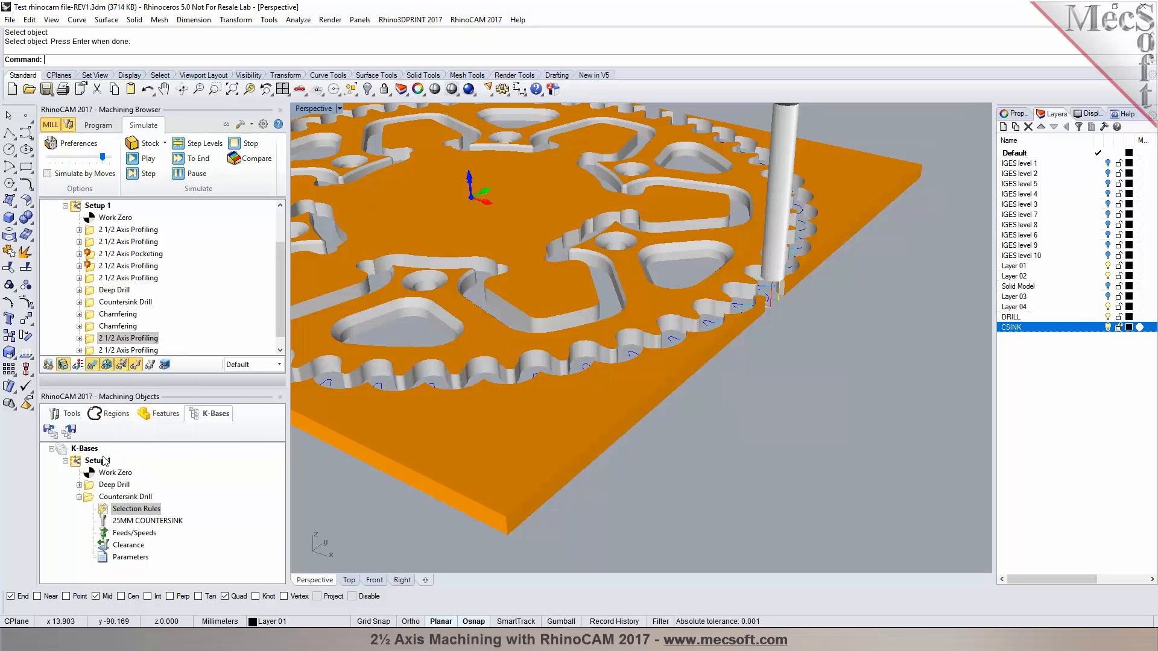
- Change the stock allowance in the duplicated tooth profiling operation's cut parameters and generate its toolpath
double_click(91, 350)
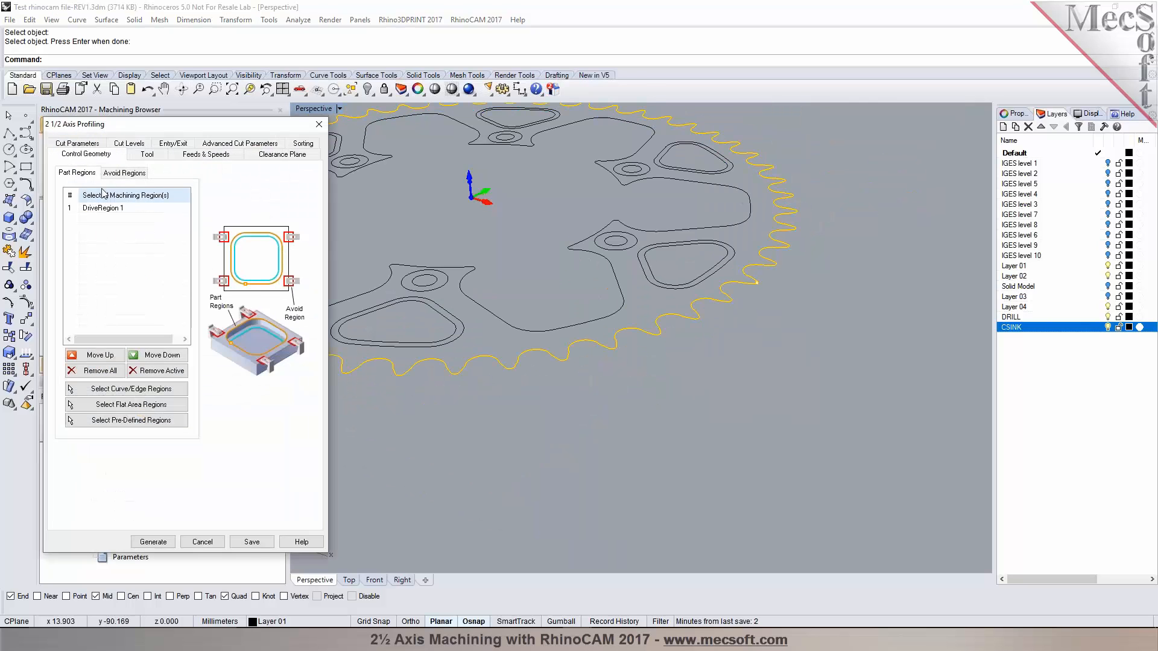
key("Tab")
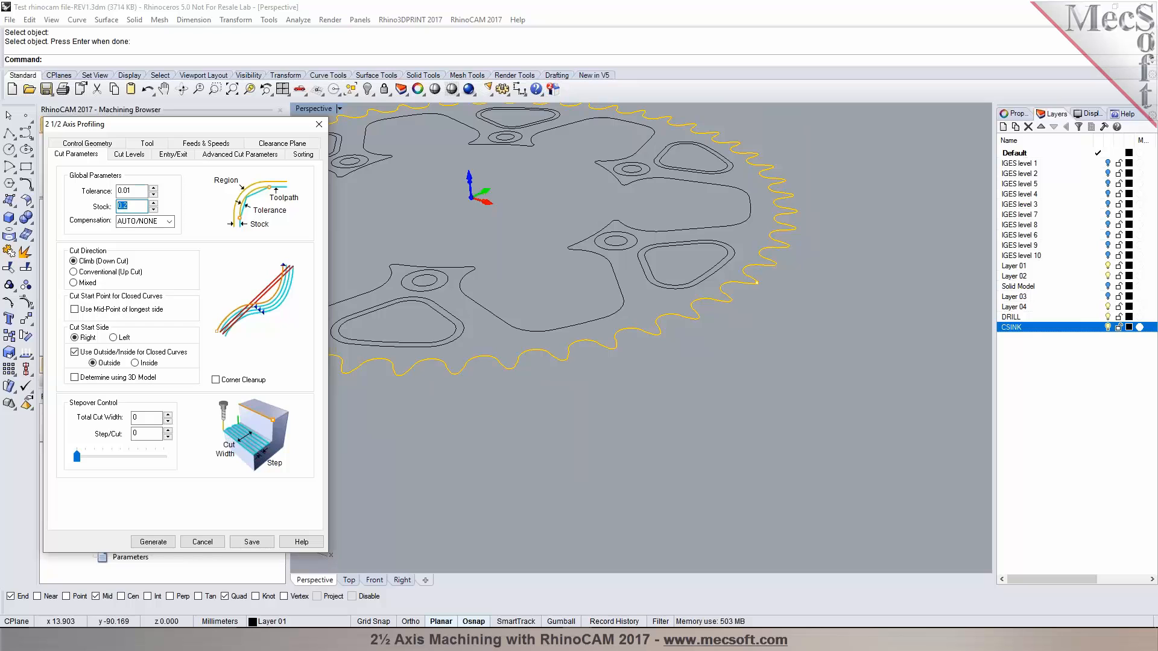
left_click(164, 543)
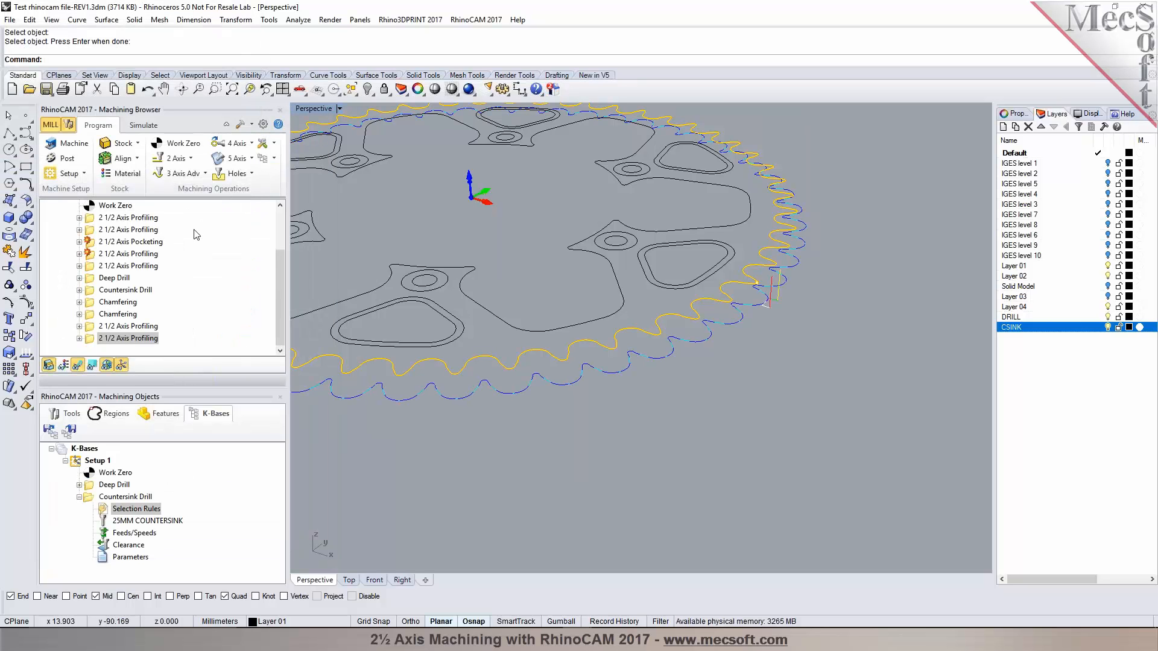
- Simulate the duplicated tooth profiling operation and inspect the cut sprocket in the top and perspective views
left_click(143, 125)
left_click(142, 160)
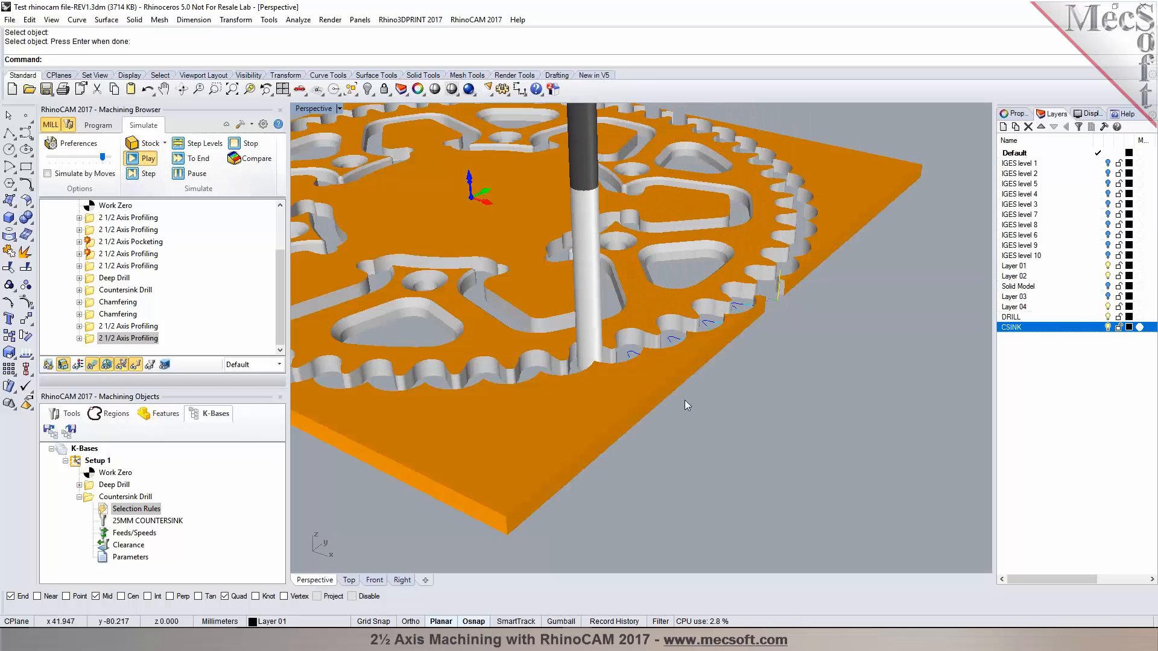
scroll(823, 431, "down", 3)
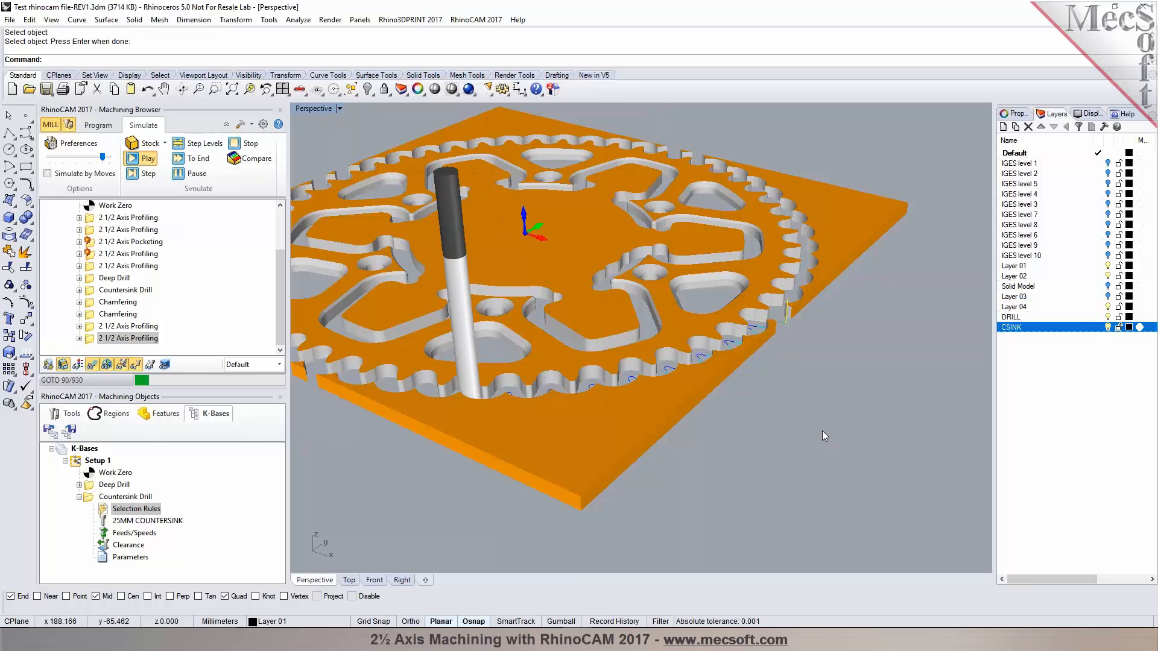
scroll(823, 430, "down", 2)
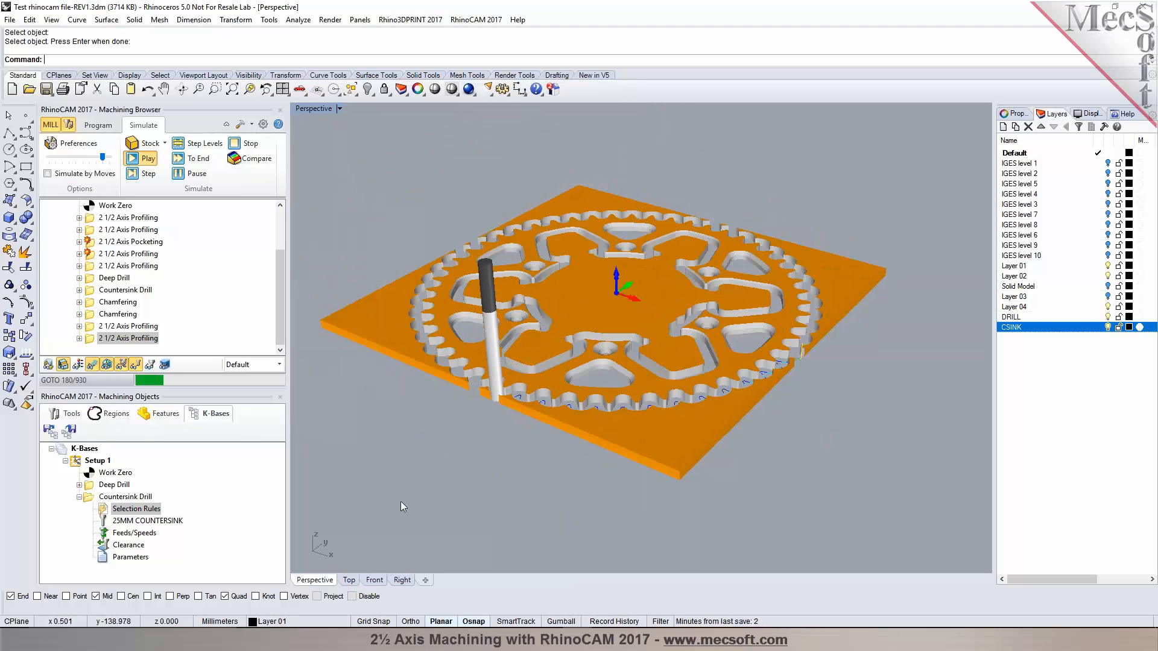
left_click(351, 580)
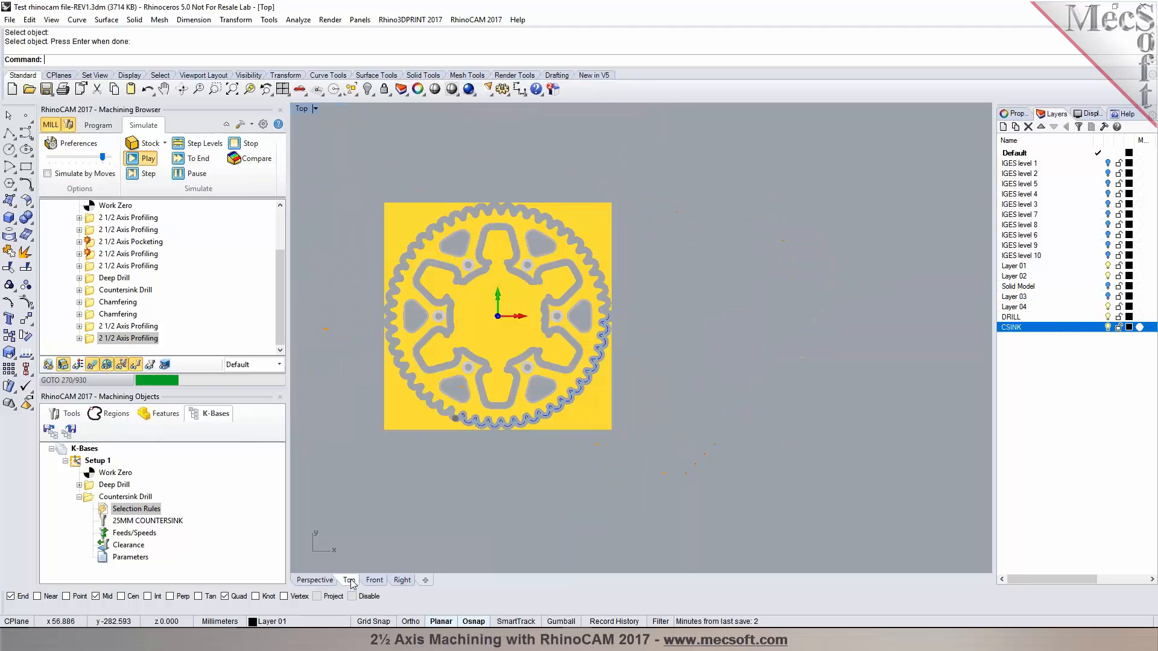
scroll(409, 388, "up", 4)
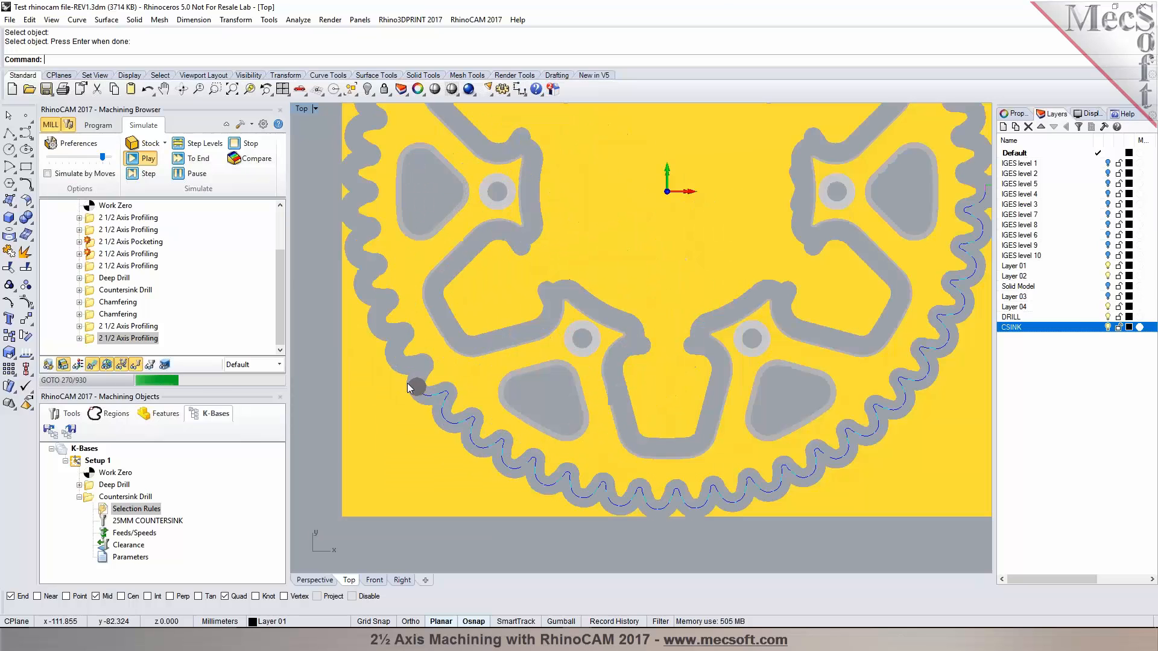
scroll(395, 411, "down", 2)
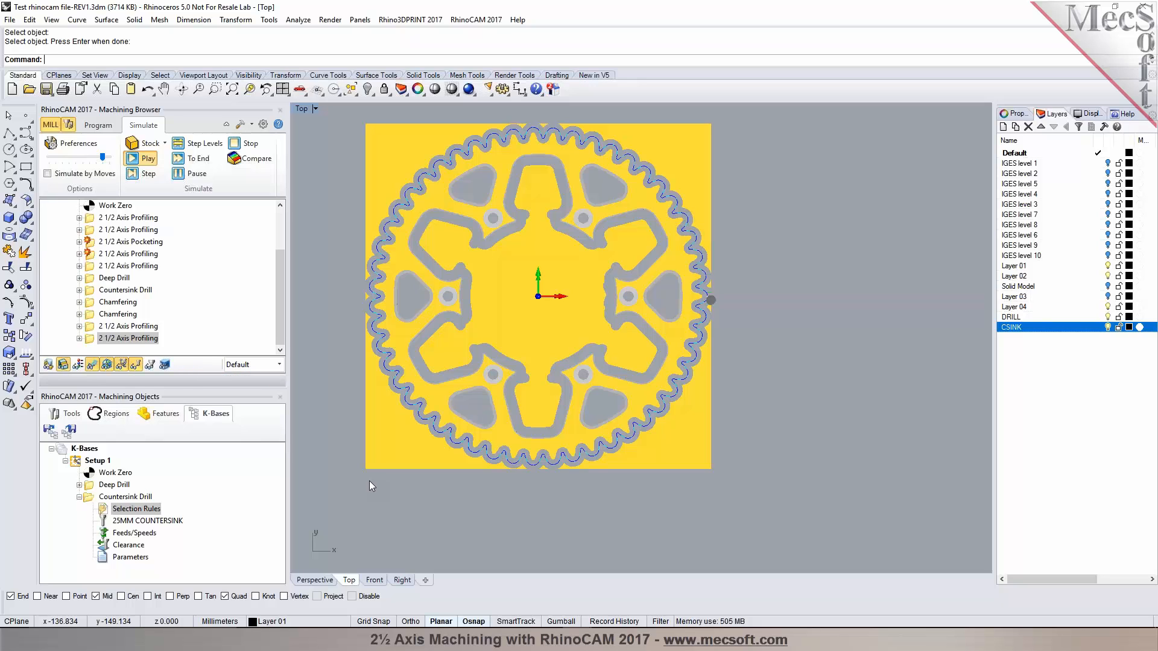
left_click(314, 580)
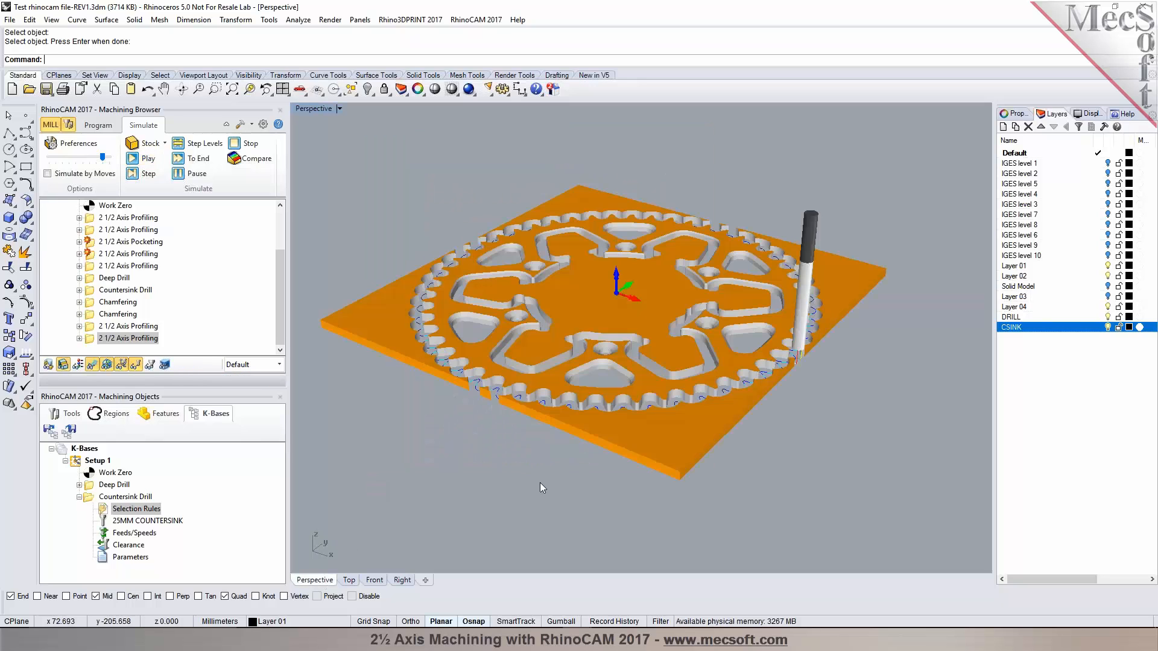
scroll(624, 477, "down", 5)
scroll(624, 476, "up", 11)
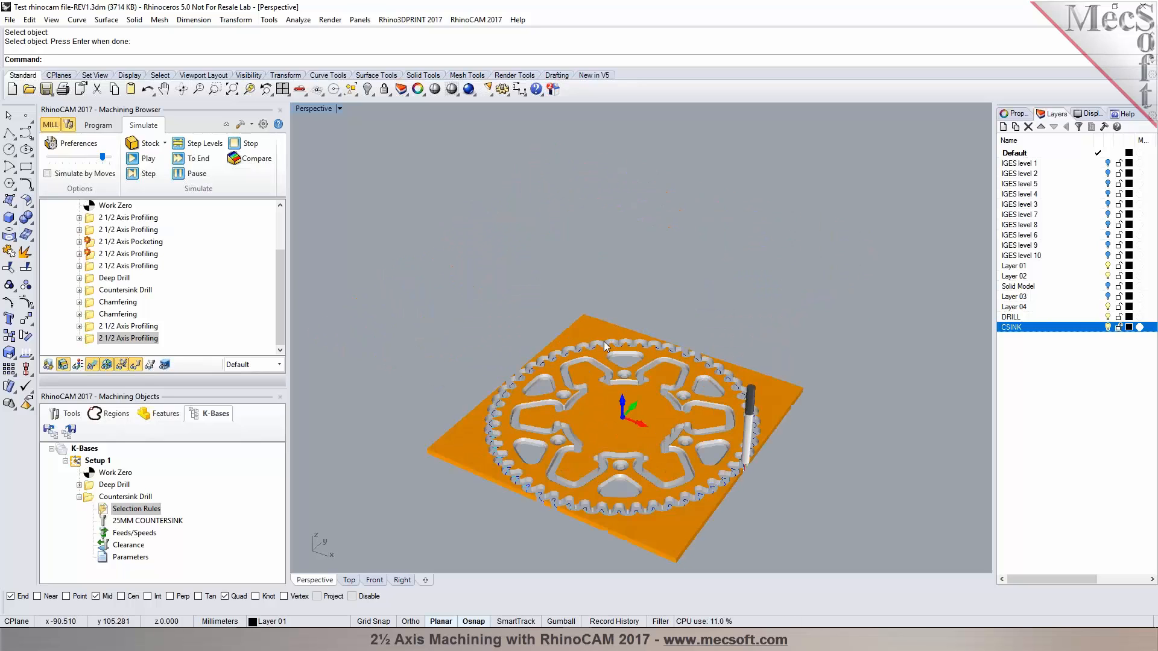
mouse_move(674, 534)
right_mouse_down()
mouse_move(672, 513)
mouse_move(671, 555)
right_mouse_up()
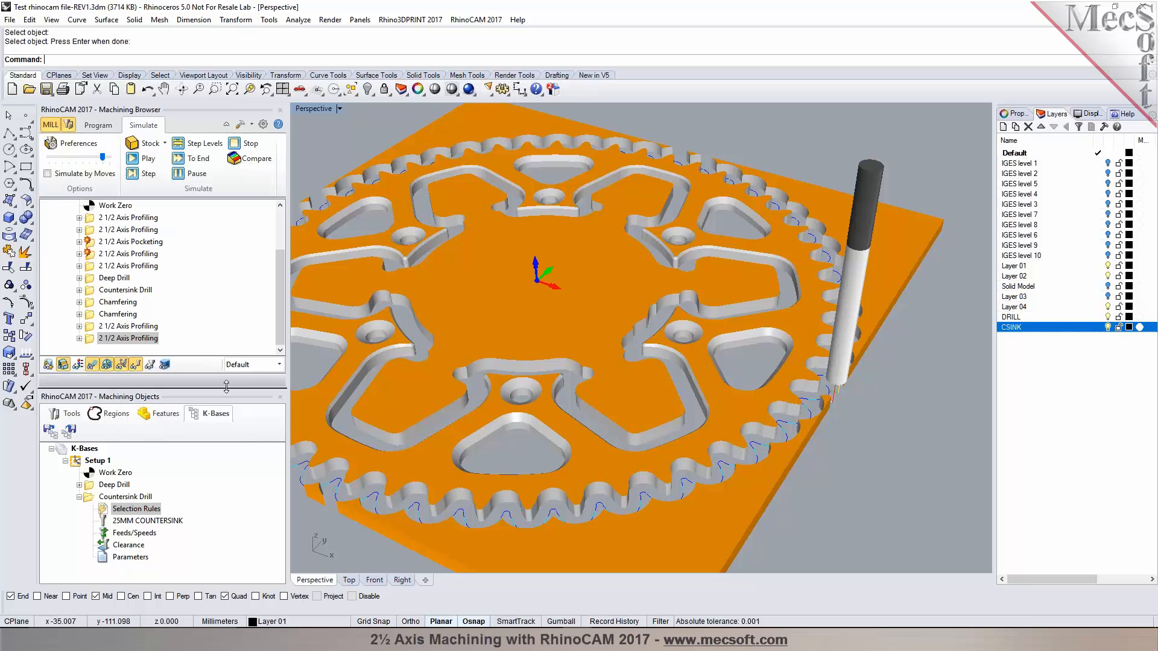
- Enlarge the machining operations list and review the toolpaths of the first 2 1/2 Axis Profiling and the 2 1/2 Axis Pocketing operations
left_click_drag(226, 392, 227, 430)
left_click_drag(281, 364, 282, 353)
left_click(126, 280)
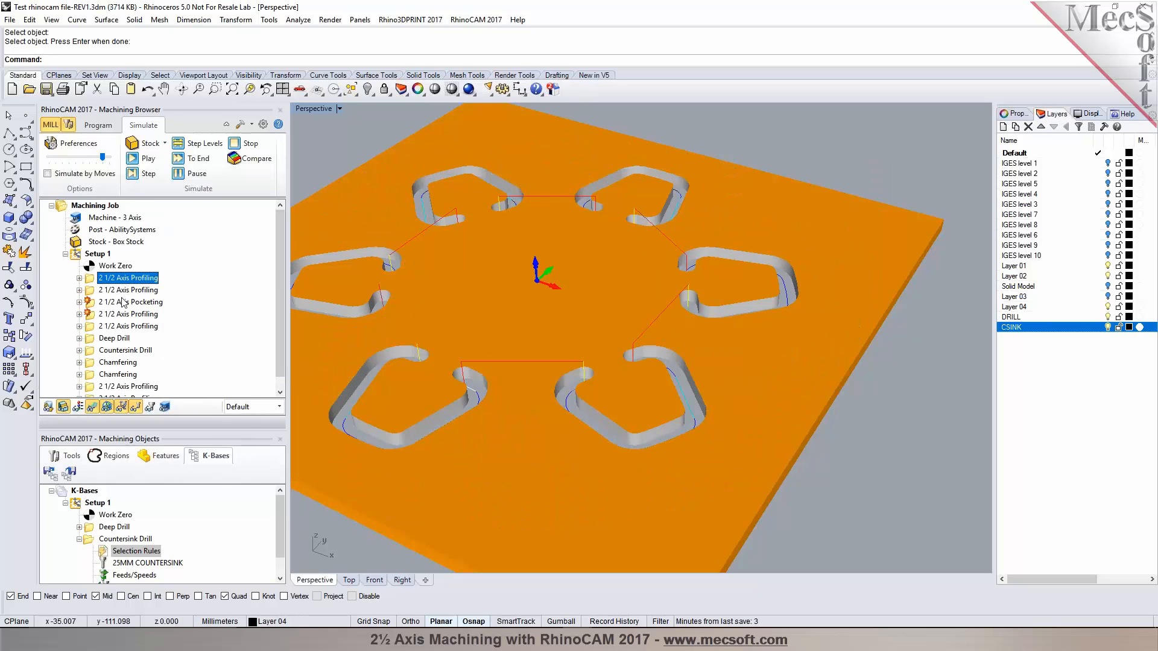
left_click(123, 303)
left_click(111, 278)
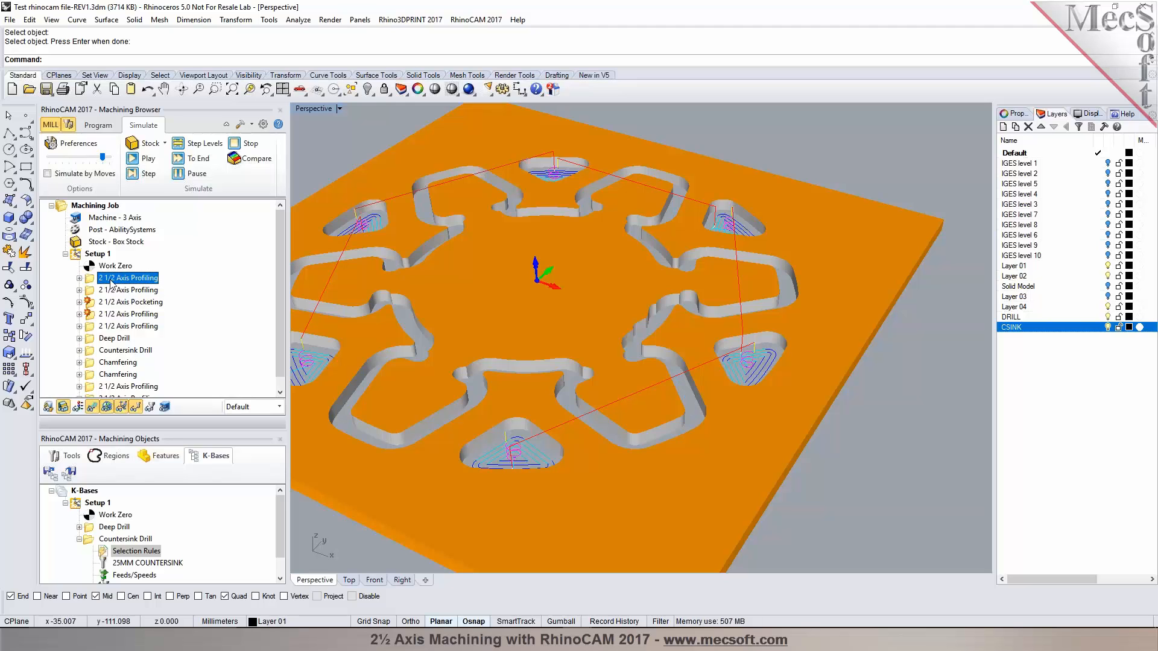
left_click(104, 126)
scroll(621, 304, "down", 2)
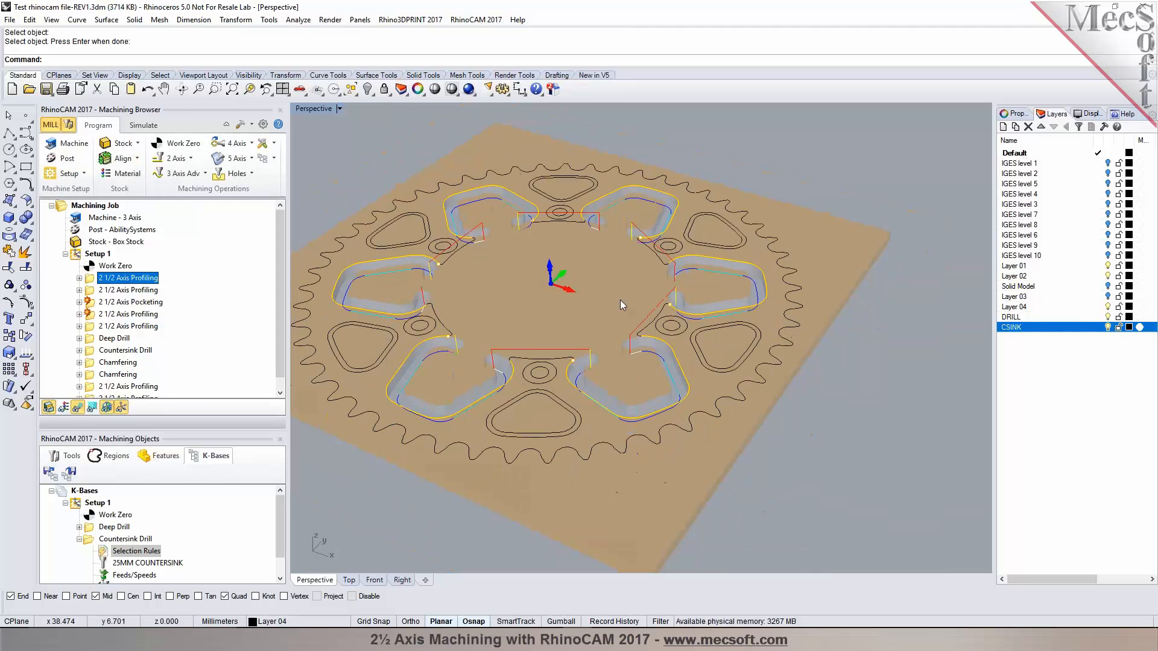
scroll(612, 298, "down", 1)
scroll(566, 291, "down", 1)
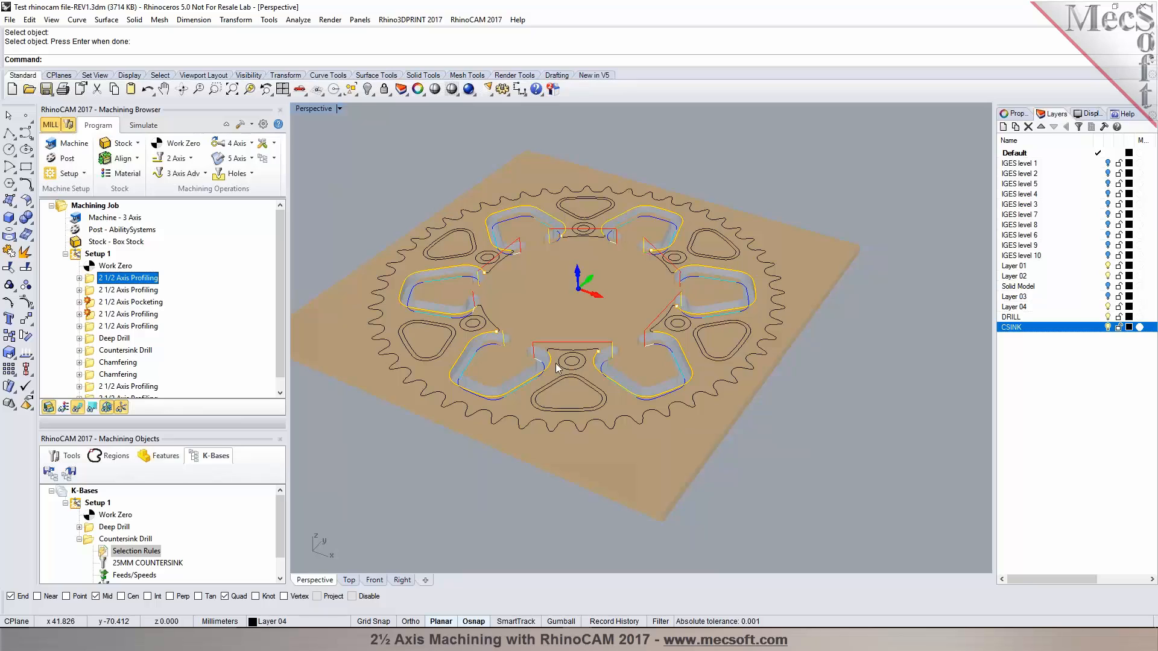
- Inspect the 8.5MM CNC STUBDRILL tool definition, including its name and comments fields, without changing it
left_click(88, 542)
left_click(79, 539)
left_click(68, 457)
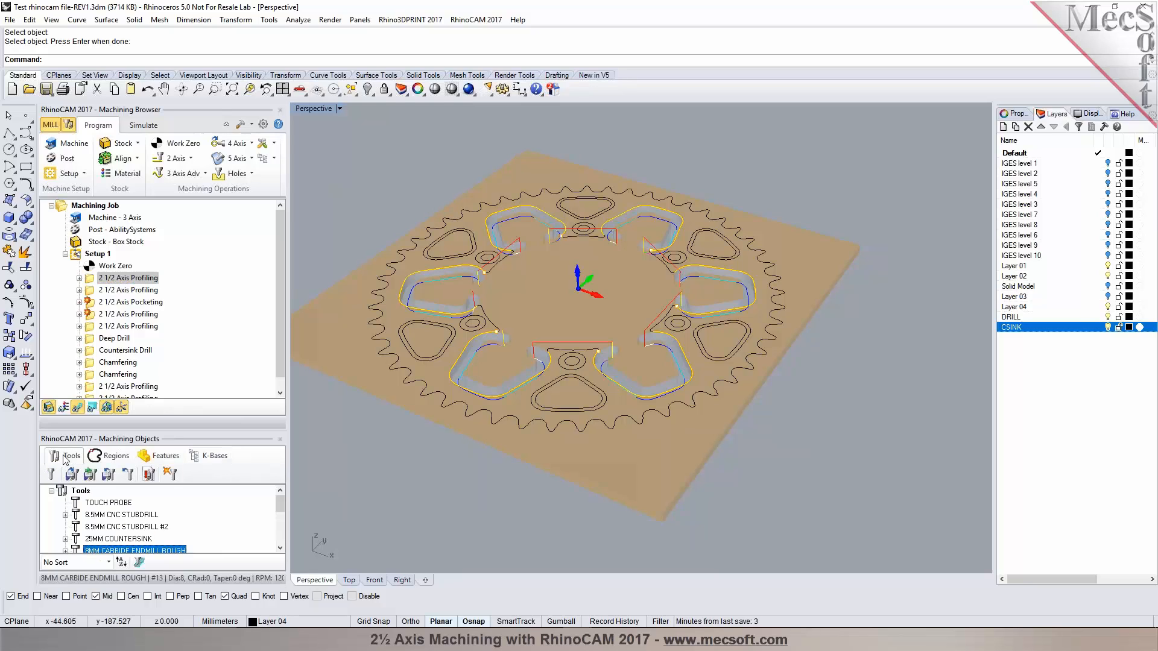
double_click(86, 516)
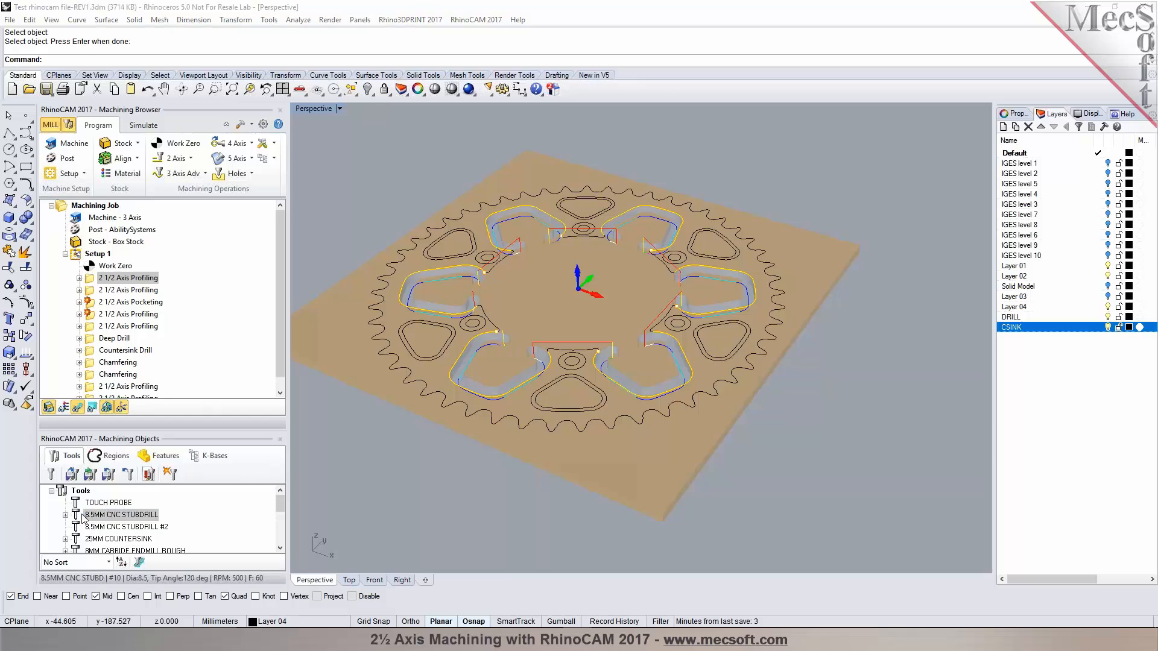
left_click(478, 380)
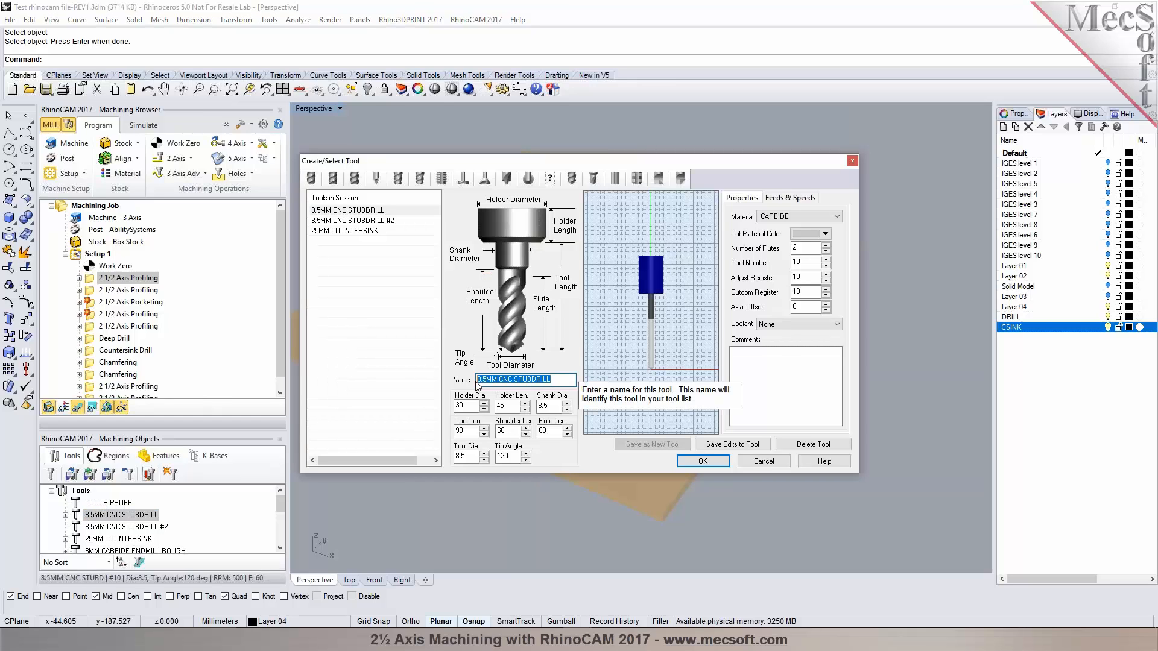
left_click(799, 365)
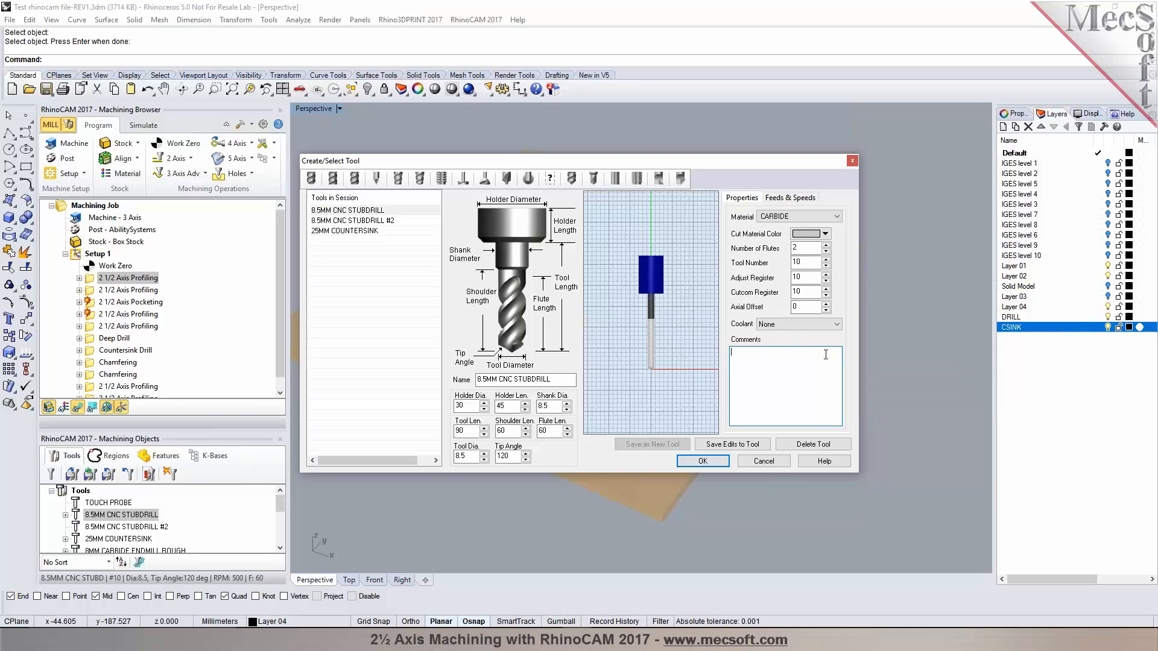
left_click(764, 461)
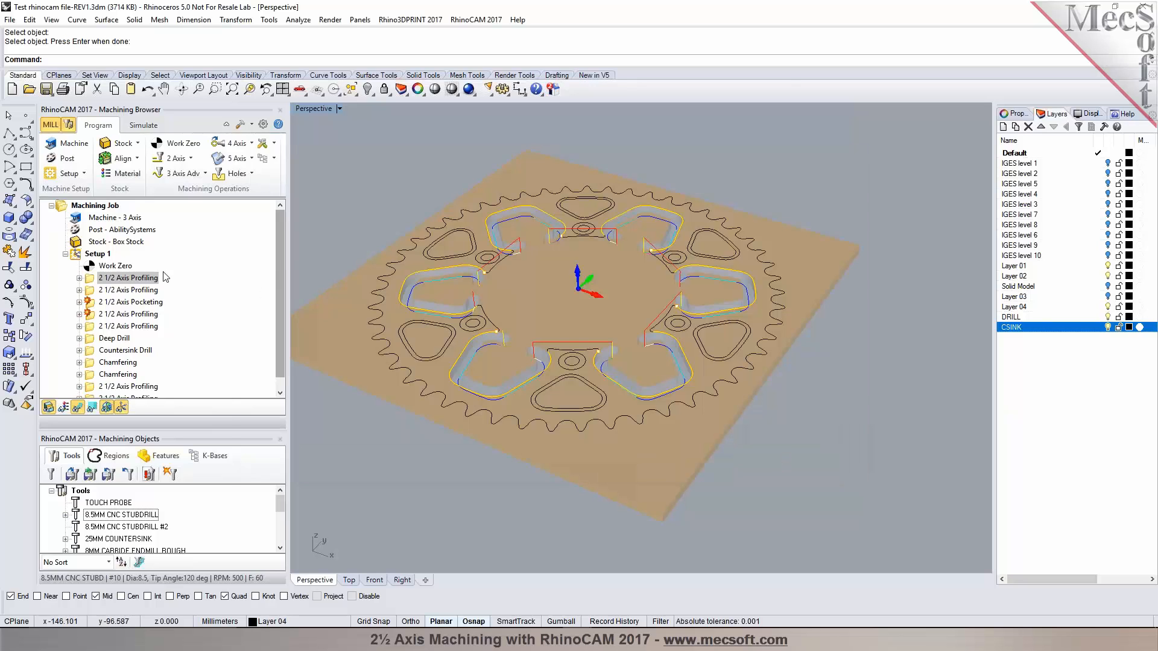
- Check the properties of the first 2 1/2 Axis Profiling operation, including its comments to output
right_click(134, 282)
left_click(192, 489)
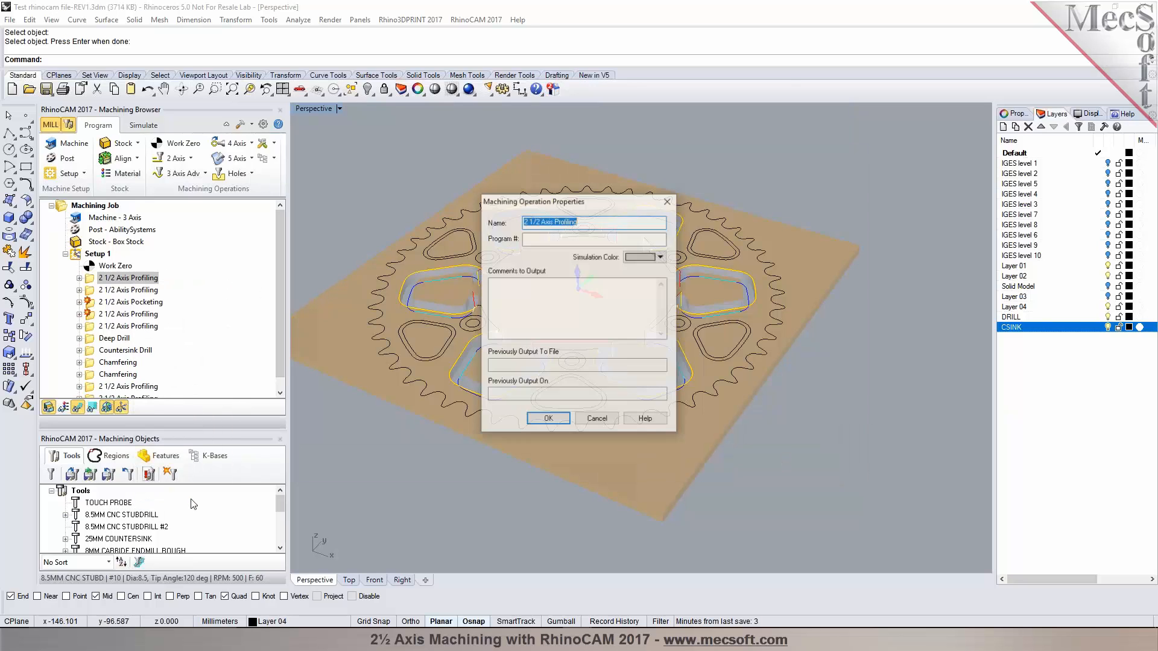
left_click(532, 328)
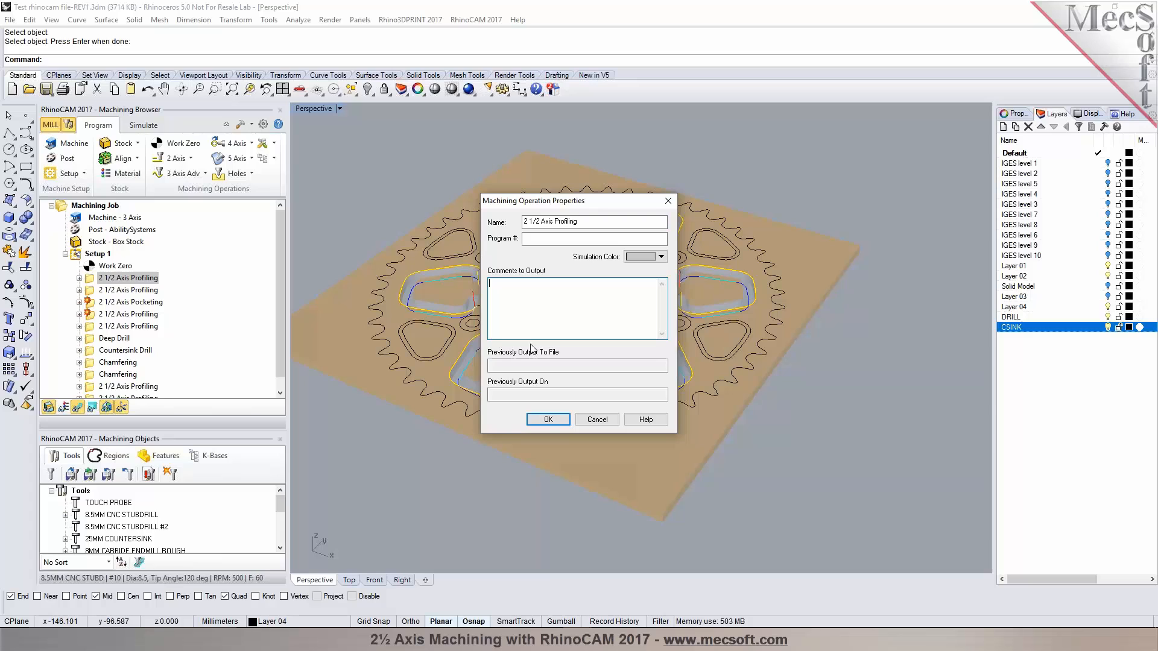
left_click(548, 419)
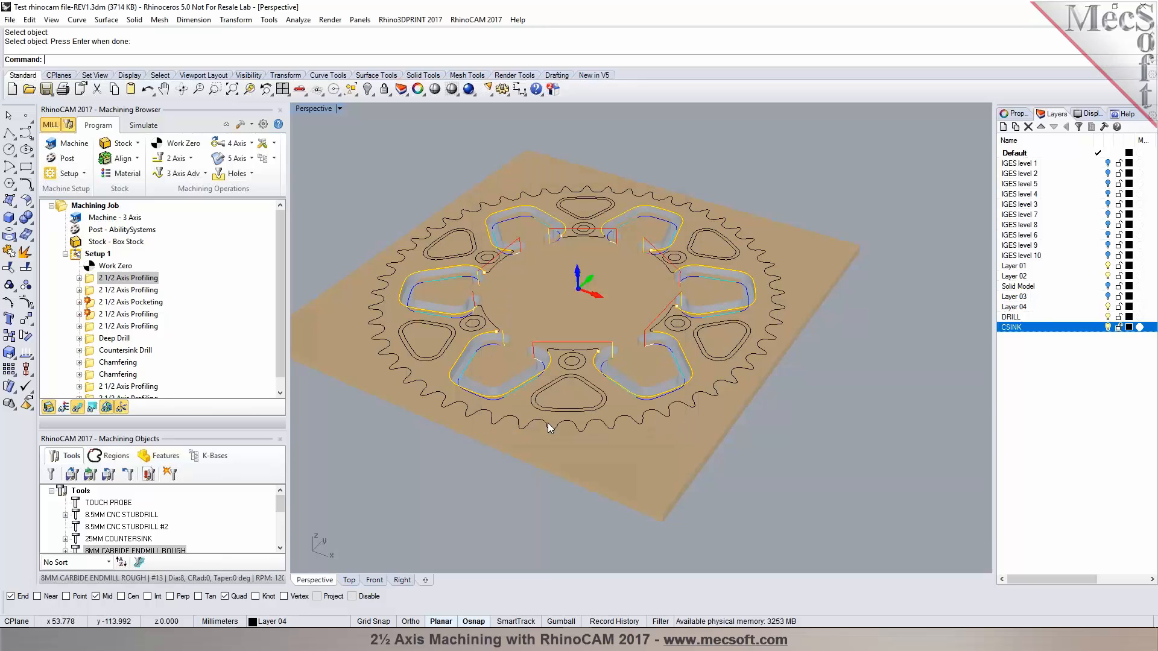
- Save the part file and select Setup 1 in the machining job
left_click(46, 89)
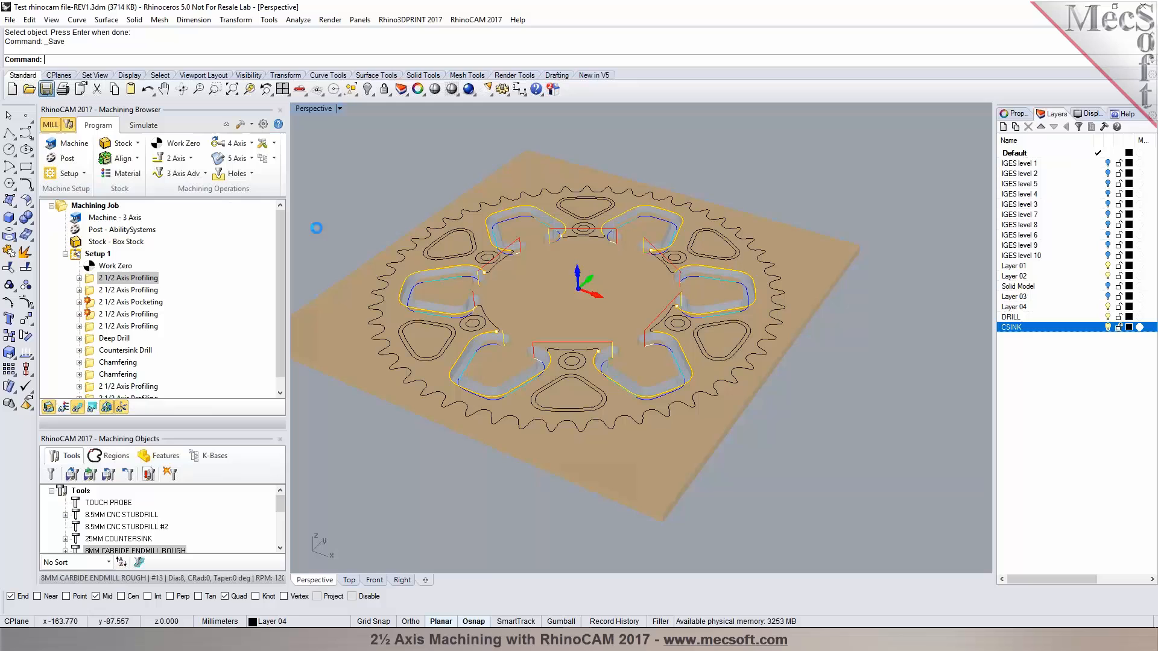
left_click(97, 254)
right_click(97, 256)
left_click(335, 211)
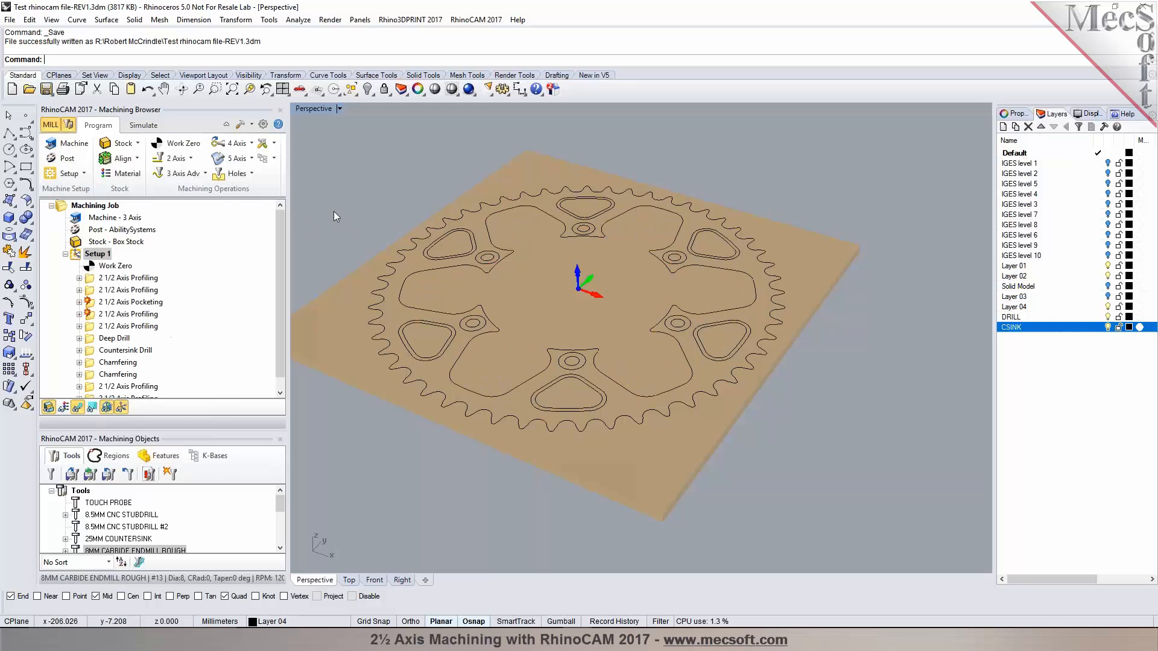
right_click_drag(458, 236, 441, 216)
scroll(439, 216, "up", 3)
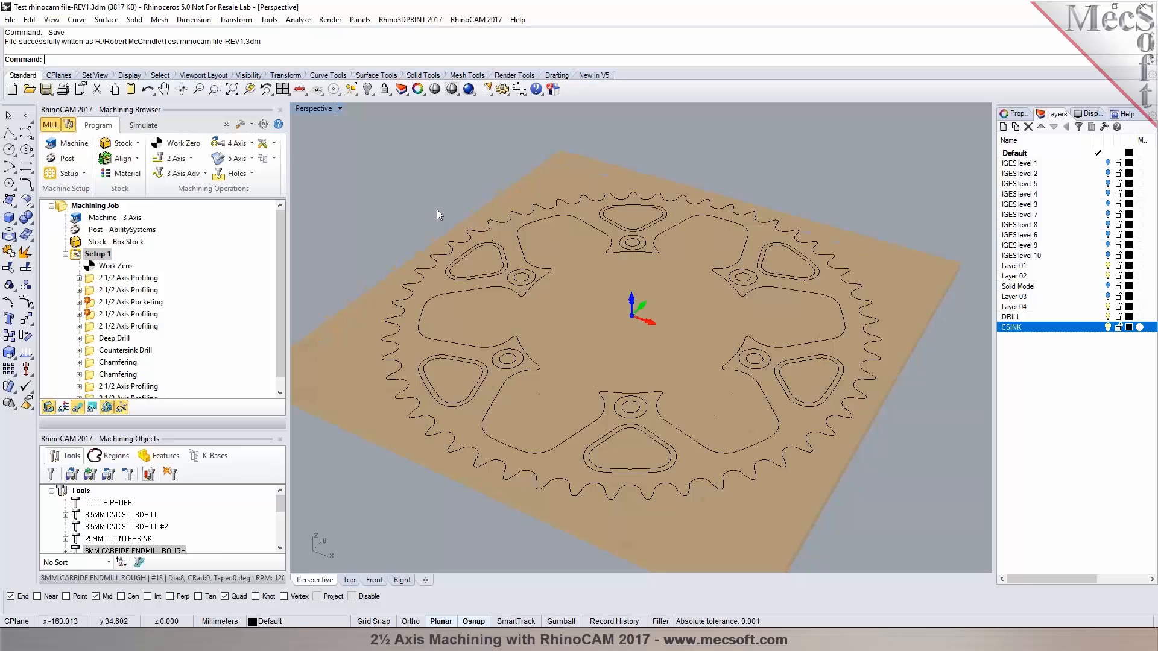
- Post-process Setup 1 with the FanucOiMC Leadwell post and save it to the Desktop as Test rhinocam file-REV1_Setup 1.nc
right_click(90, 251)
left_click(113, 280)
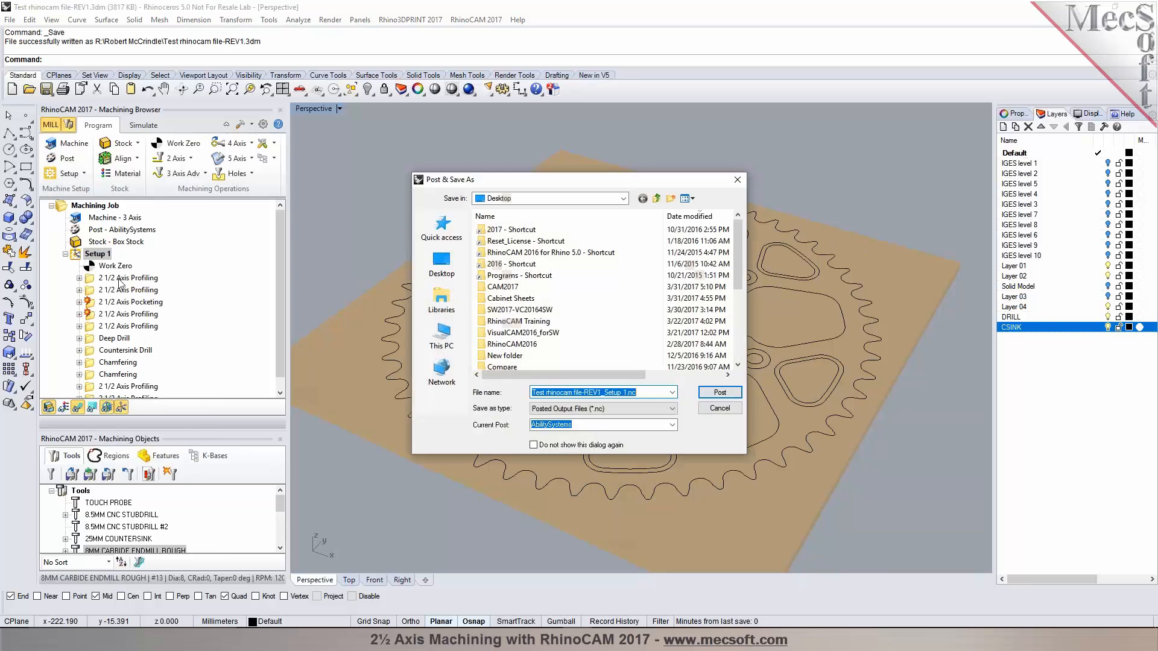
left_click(672, 425)
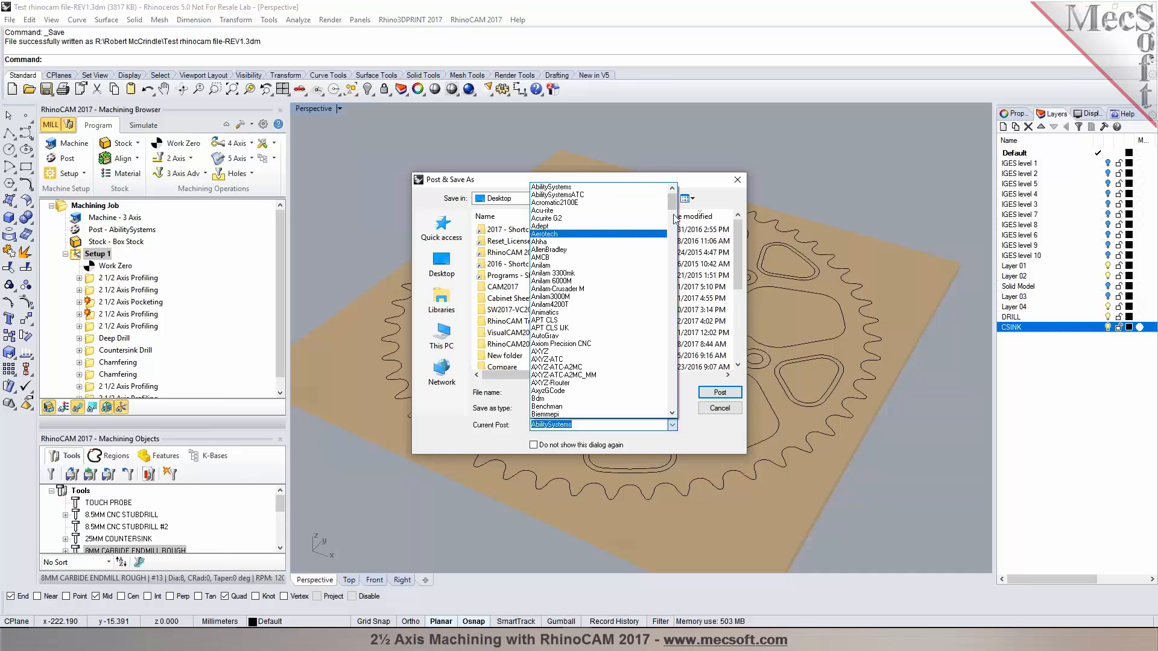
left_click_drag(673, 209, 684, 262)
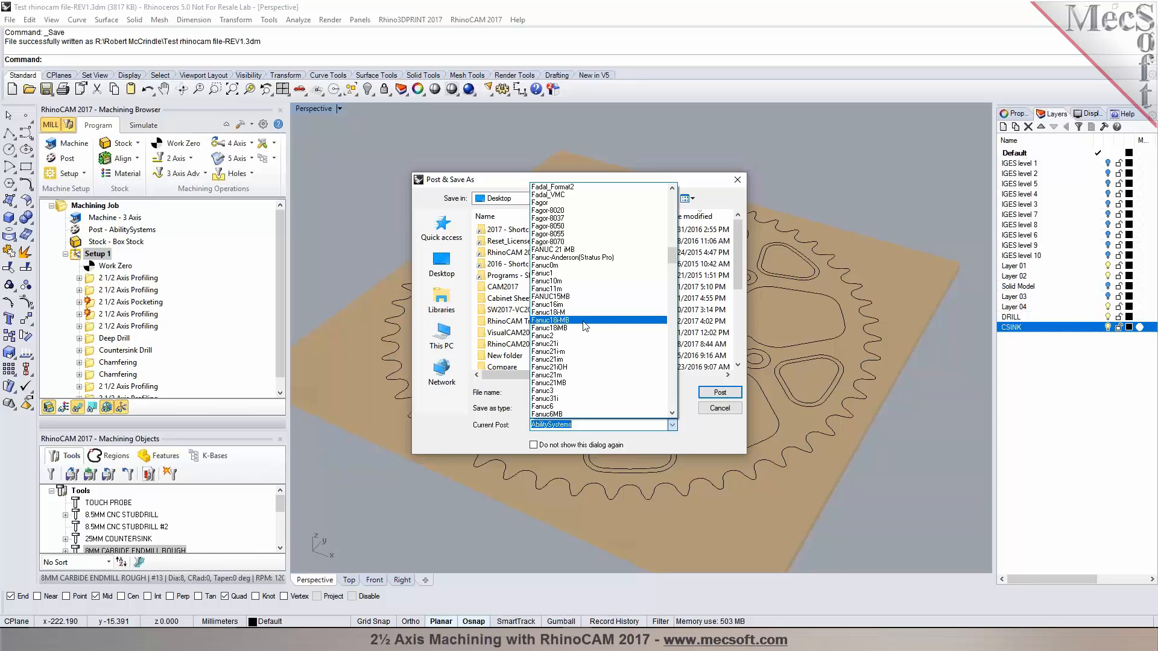
scroll(585, 326, "down", 3)
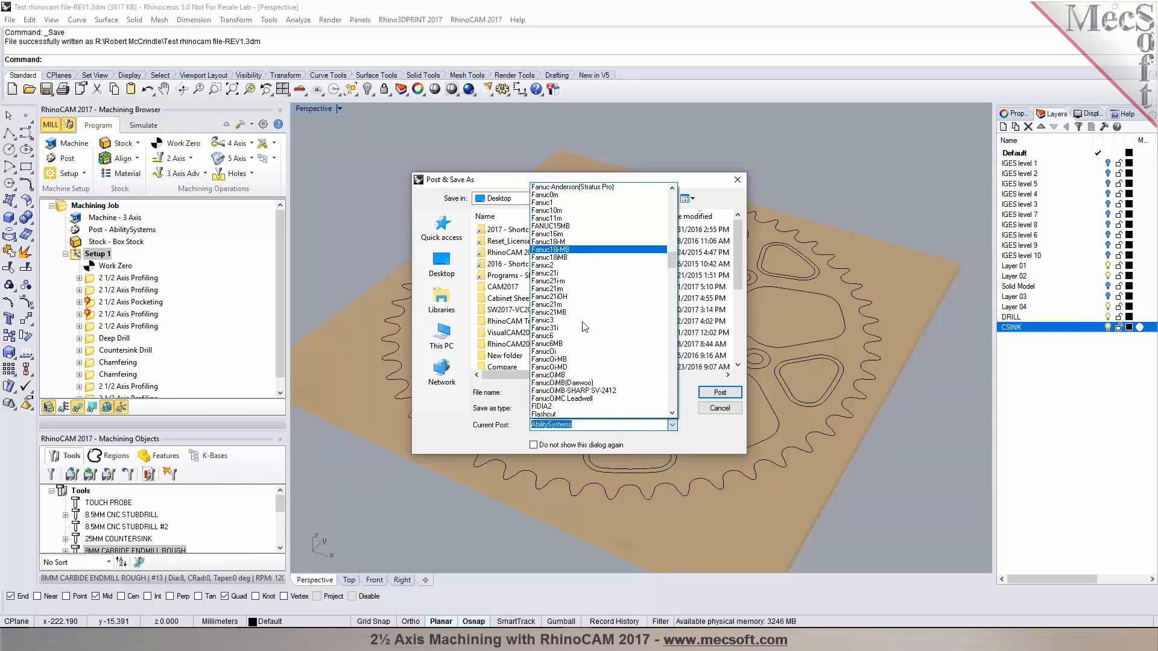
scroll(585, 328, "down", 1)
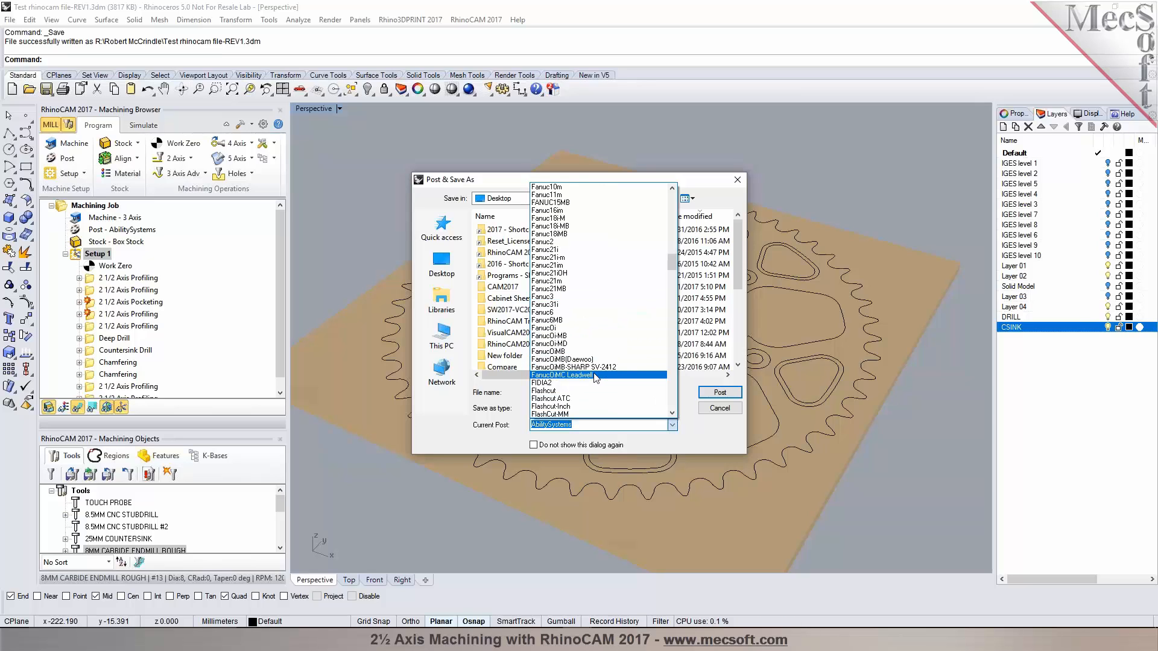
scroll(605, 374, "down", 2)
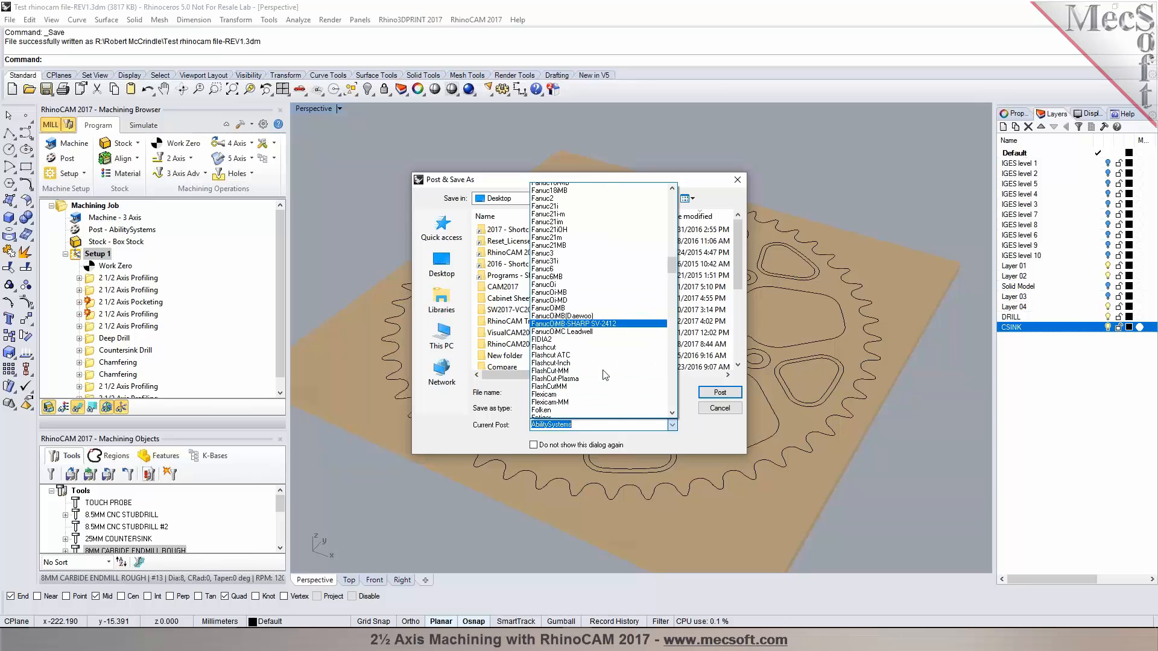
left_click(588, 329)
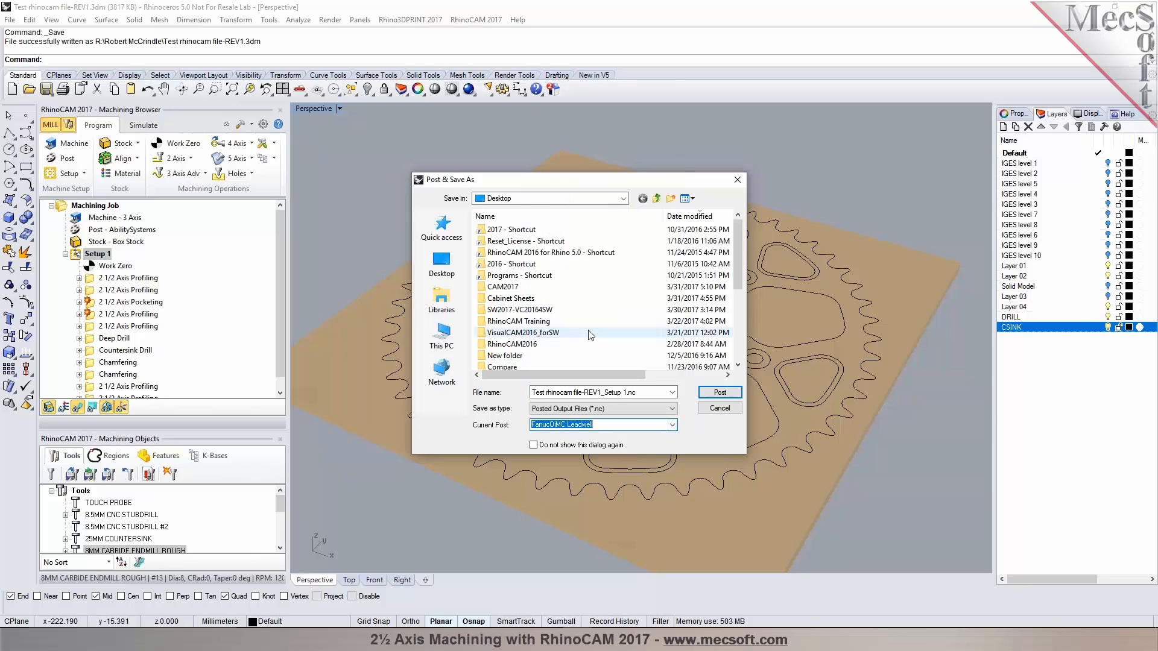
left_click(430, 264)
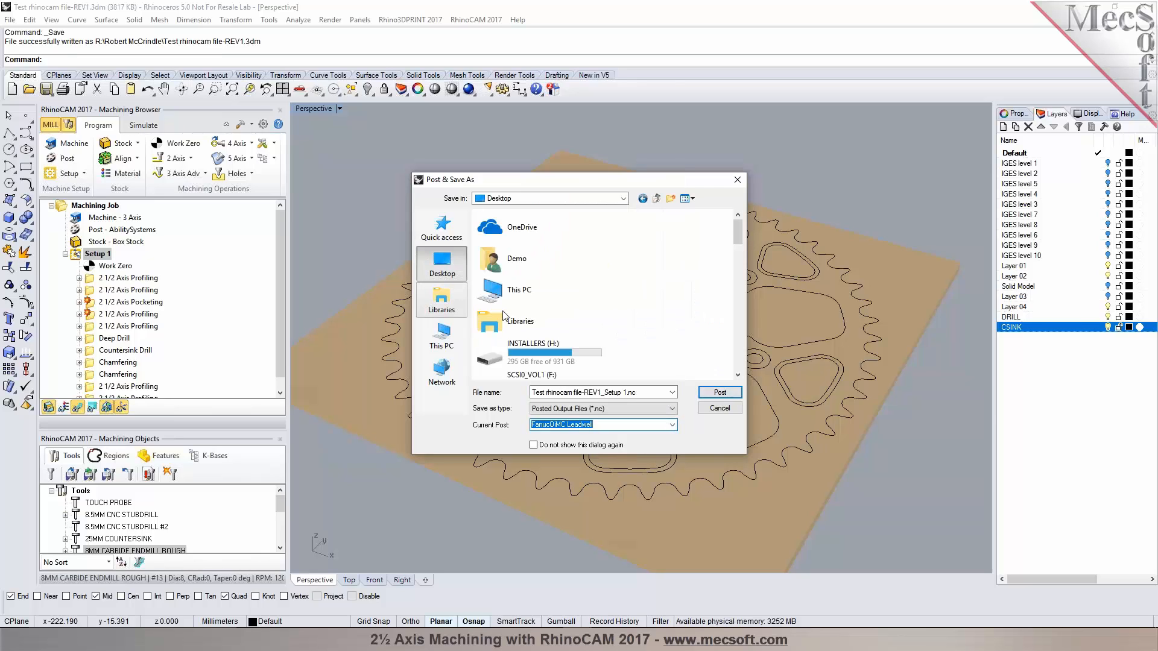
left_click(721, 392)
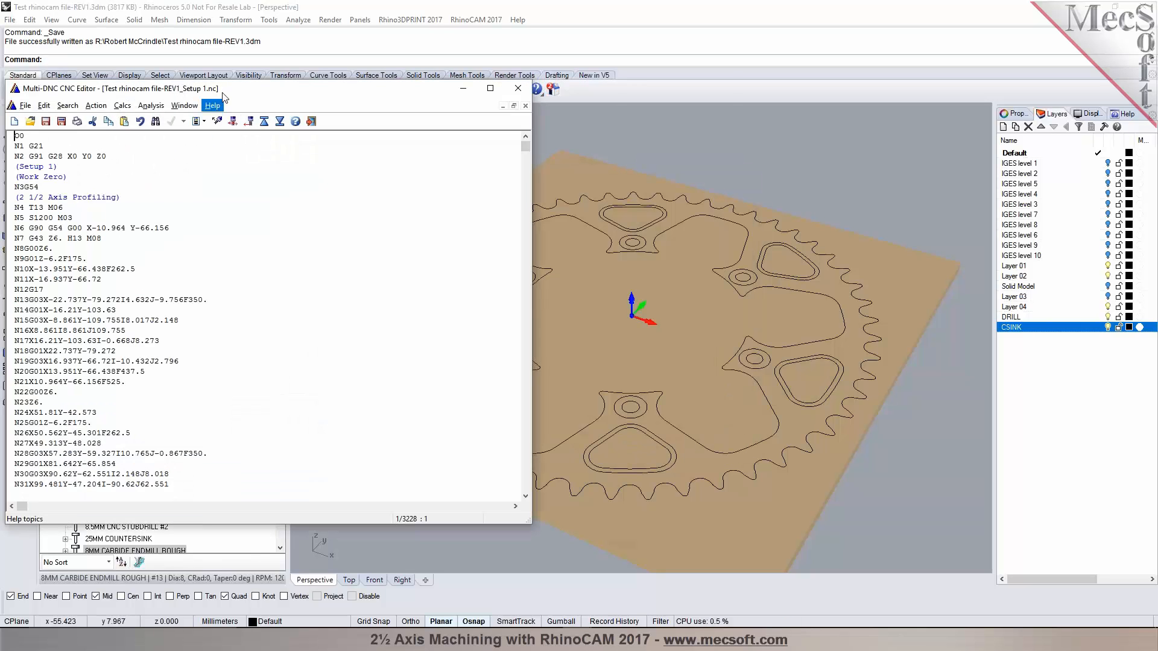
- Review the posted G-code's opening lines: the Work Zero comment, the 2 1/2 Axis Profiling comment and the G21 units line
left_click_drag(223, 91, 415, 81)
left_click_drag(258, 170, 210, 169)
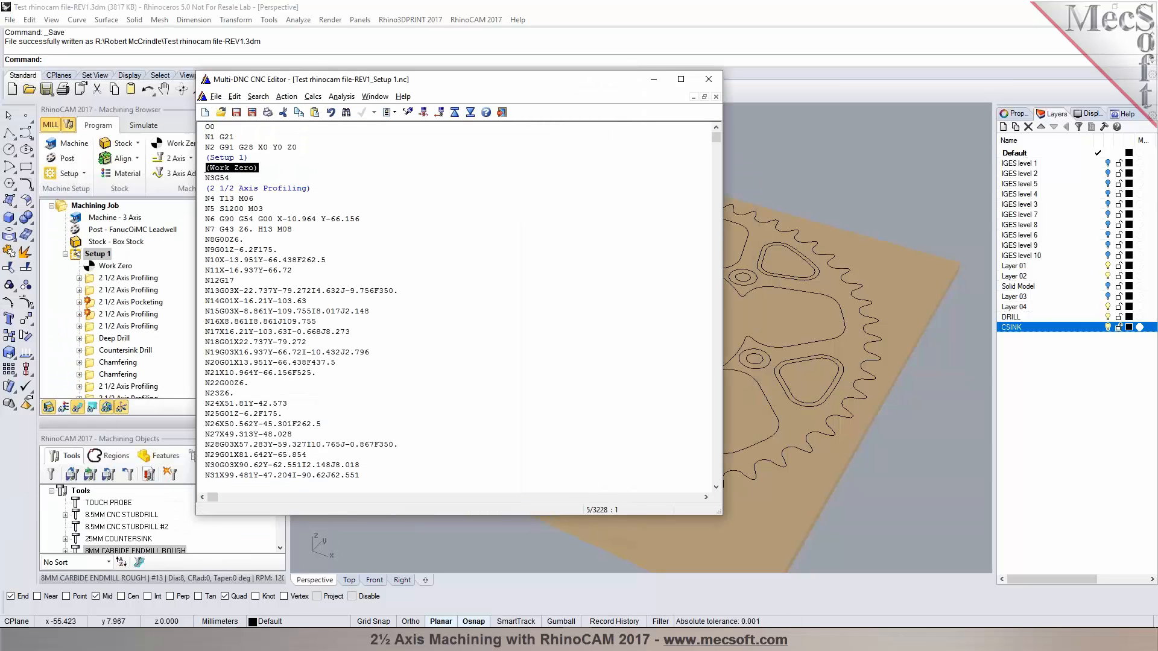
left_click_drag(312, 188, 216, 190)
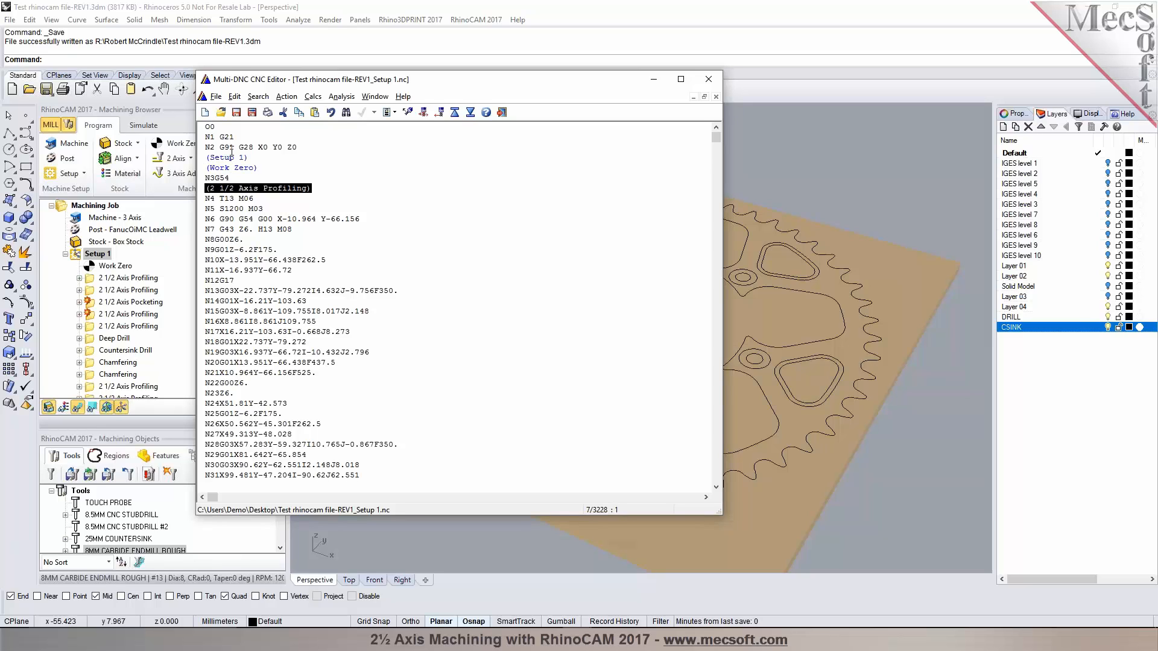
left_click_drag(233, 138, 206, 138)
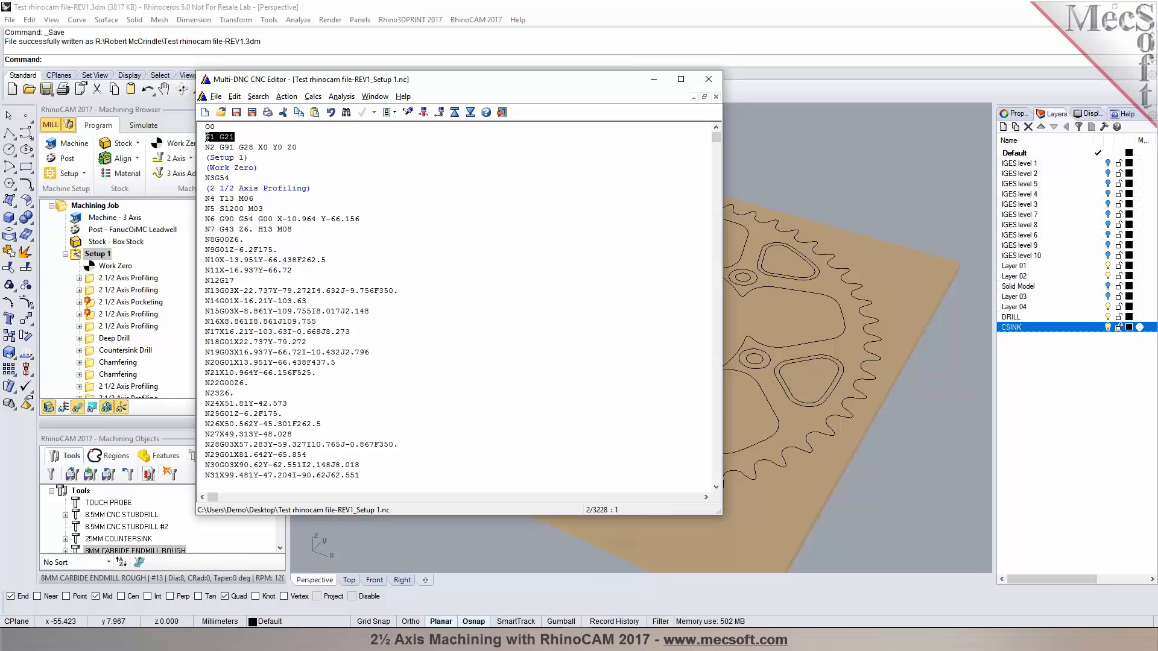
left_click(396, 227)
left_click_drag(716, 137, 718, 138)
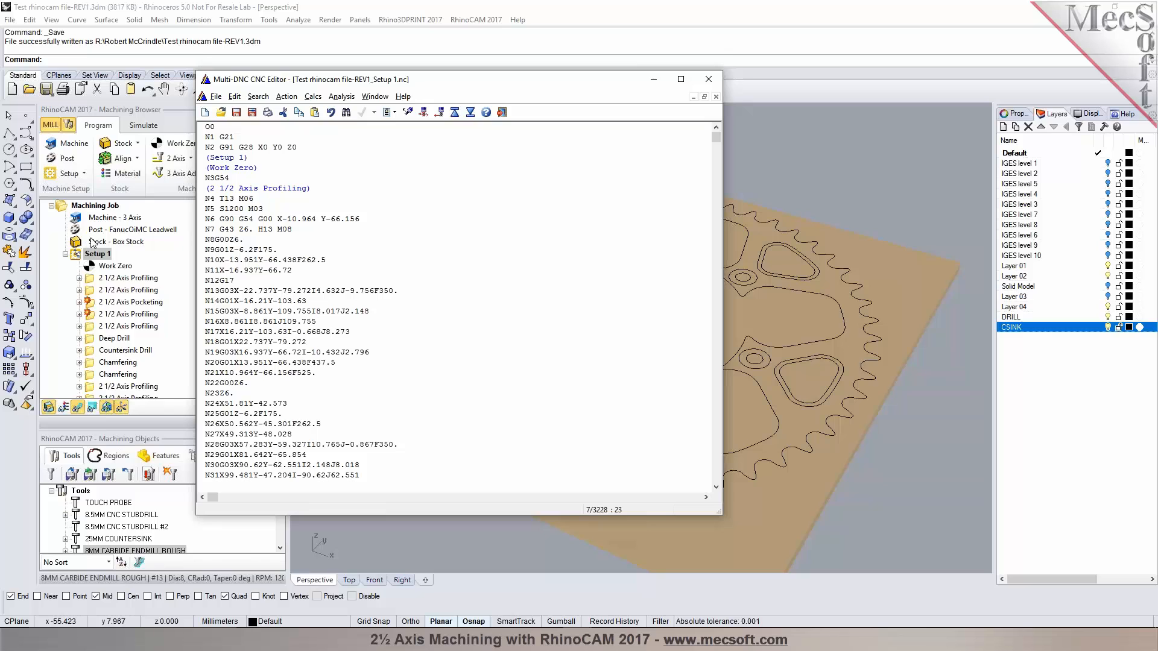
- Open the FanucOiMC Leadwell post-processor for editing and save a copy of it as FanucOiMC-REV1
double_click(111, 234)
left_click(242, 174)
left_click(576, 370)
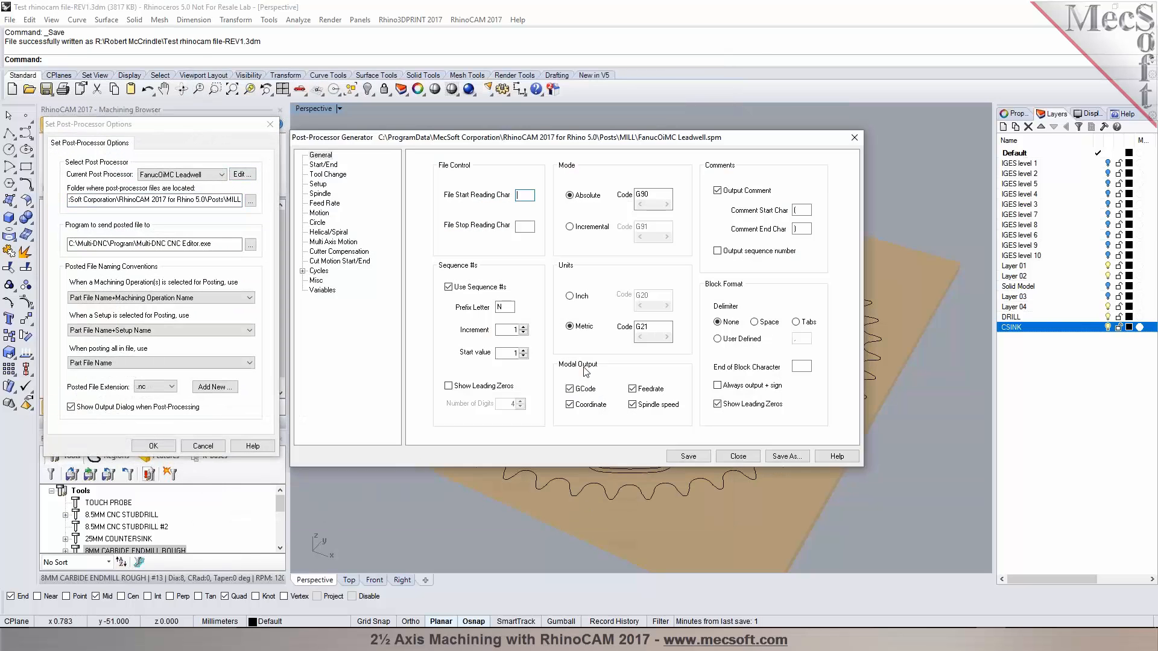
left_click(786, 457)
type("fa")
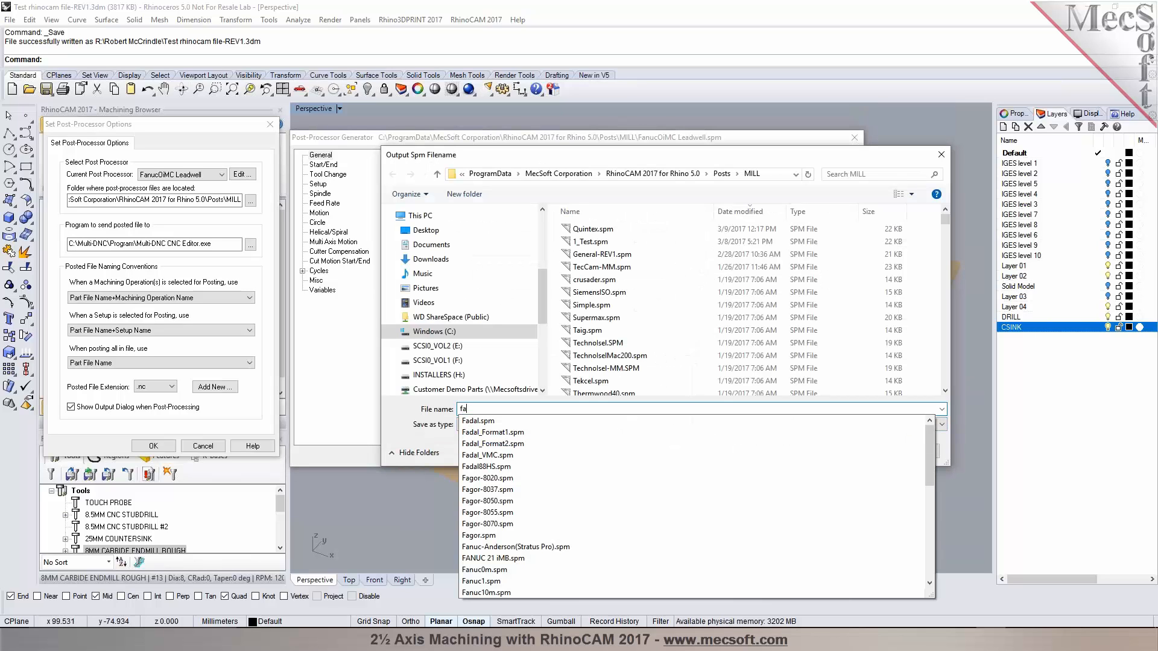
type("nuc")
scroll(646, 530, "down", 4)
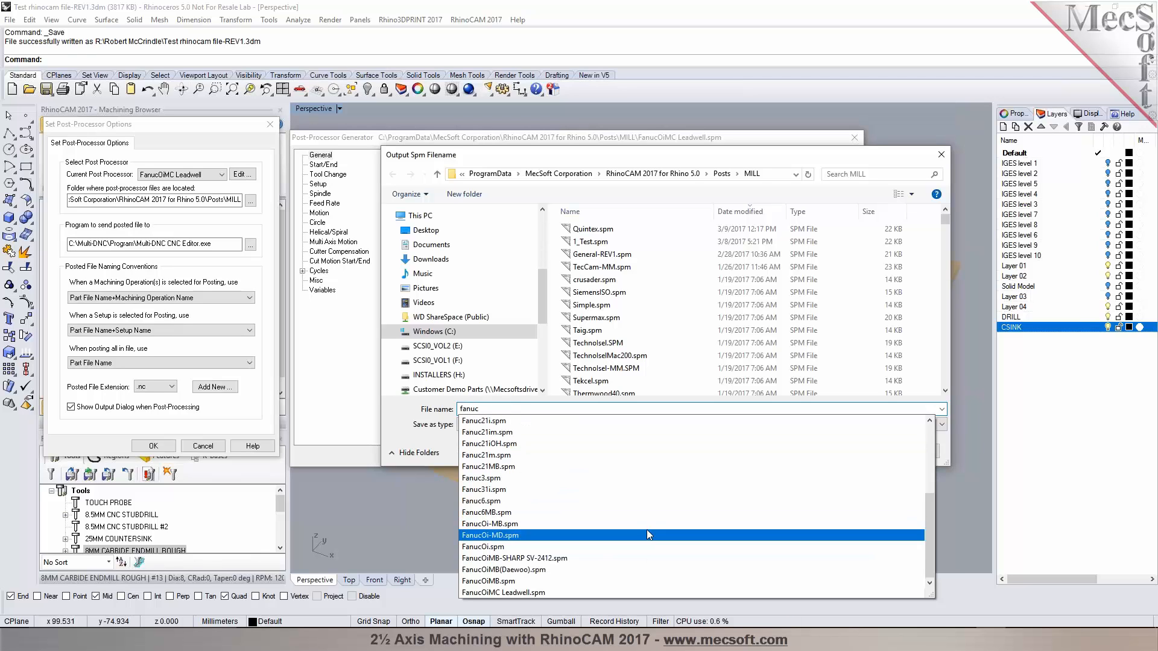
left_click(583, 592)
left_click_drag(500, 409, 565, 410)
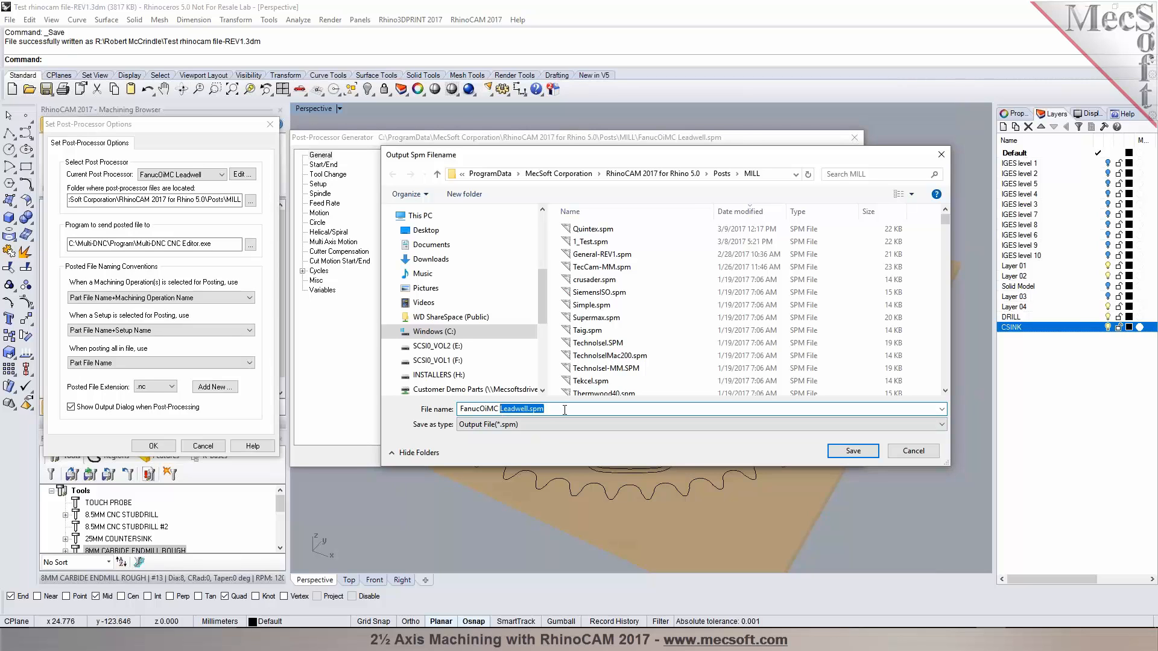
type("-REV1")
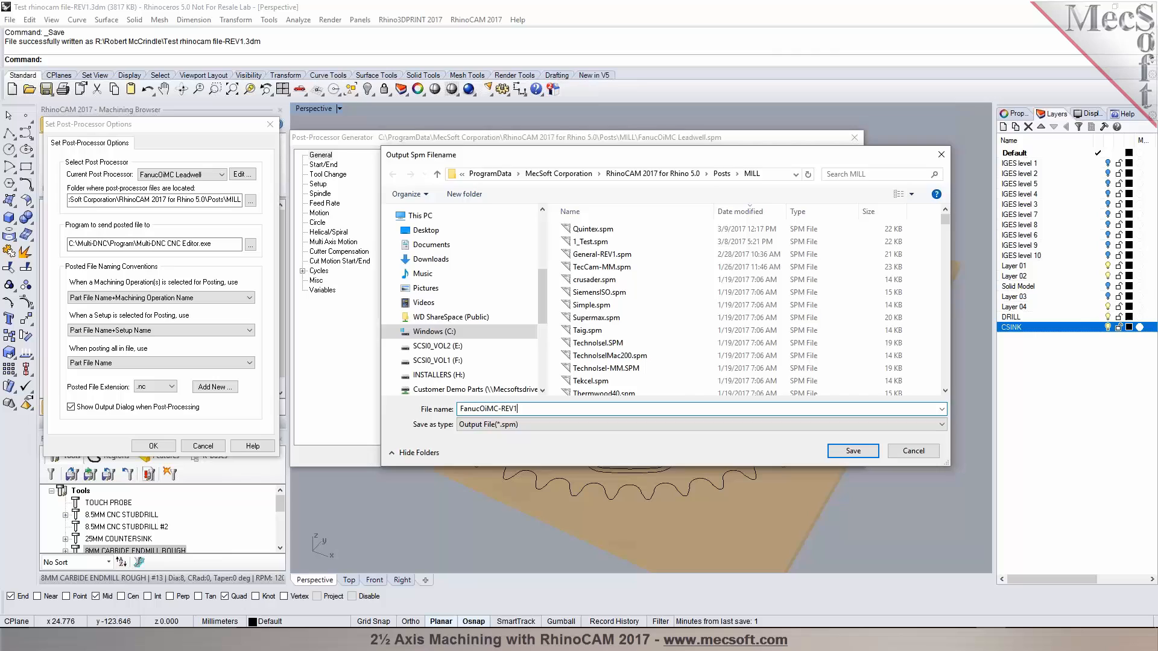
key("Return")
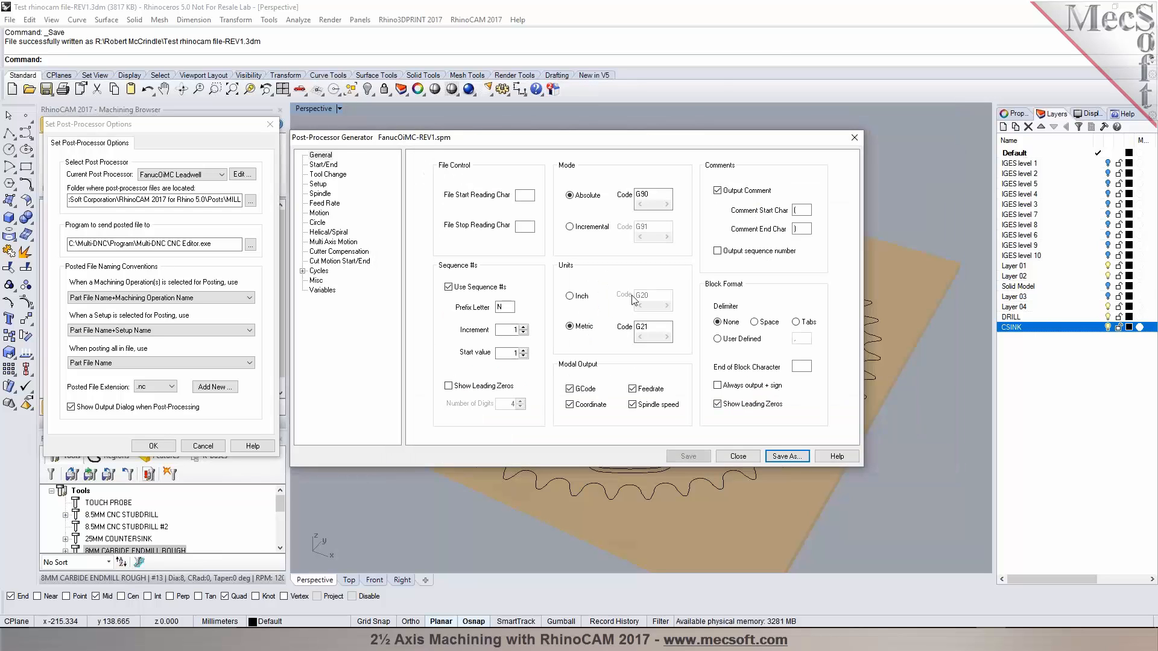
- Examine the post-processor's first load tool and tool change macros and browse the list of available macro variables
left_click(339, 175)
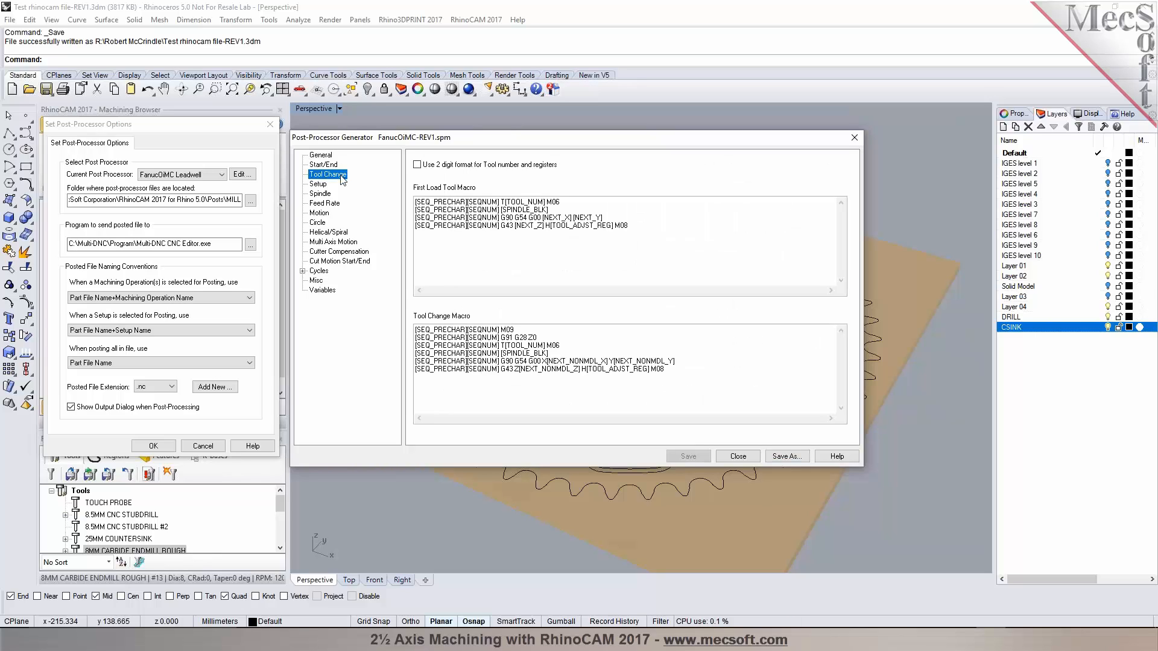
left_click(576, 201)
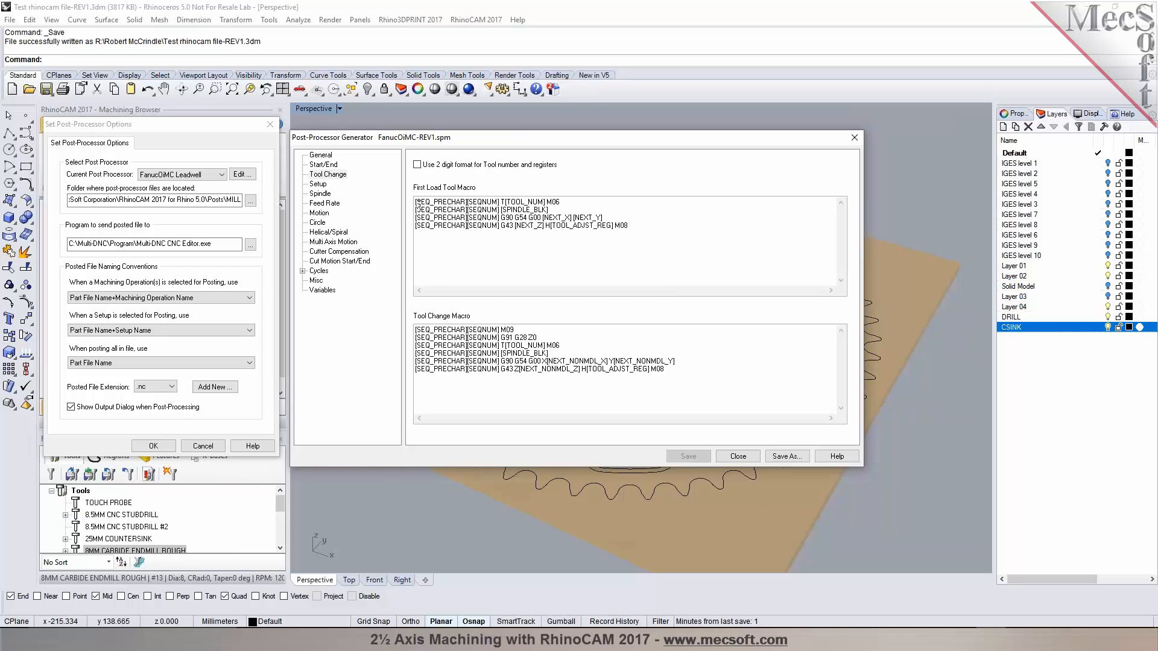
right_click(476, 239)
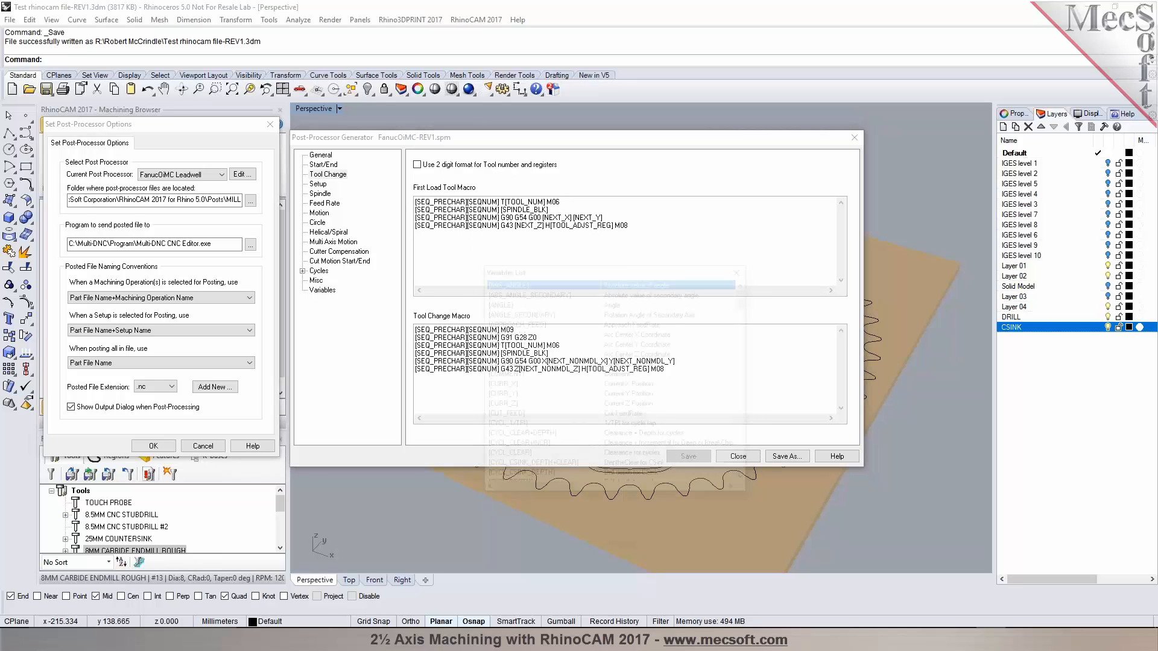
left_click_drag(747, 300, 748, 433)
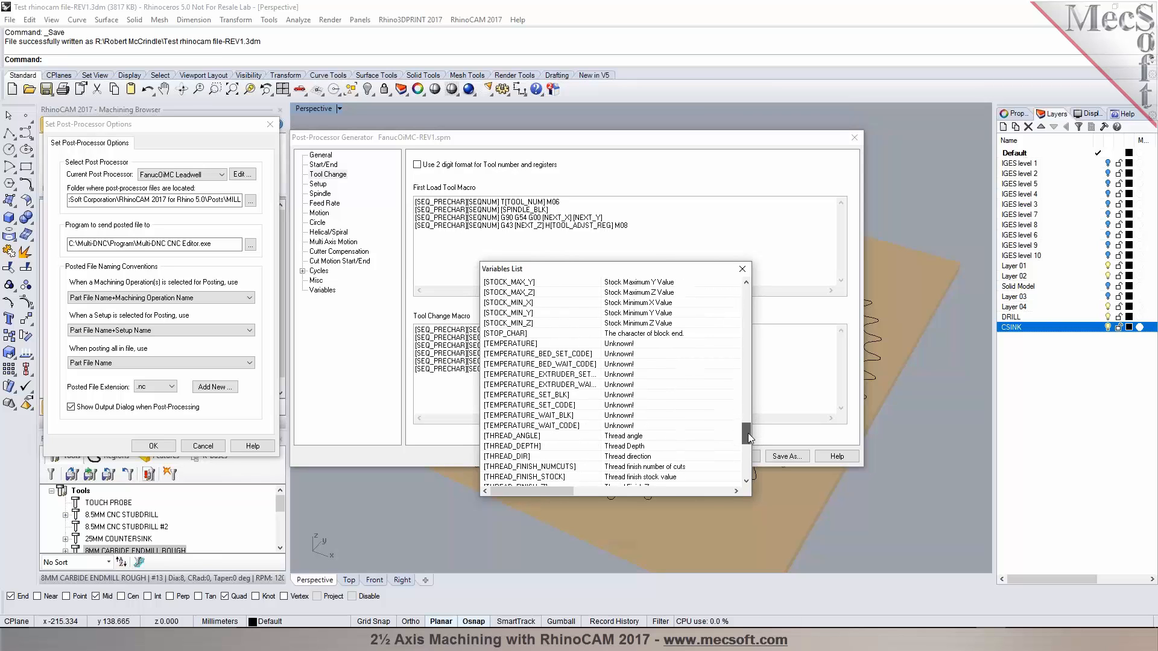
left_click_drag(748, 433, 746, 277)
left_click(746, 271)
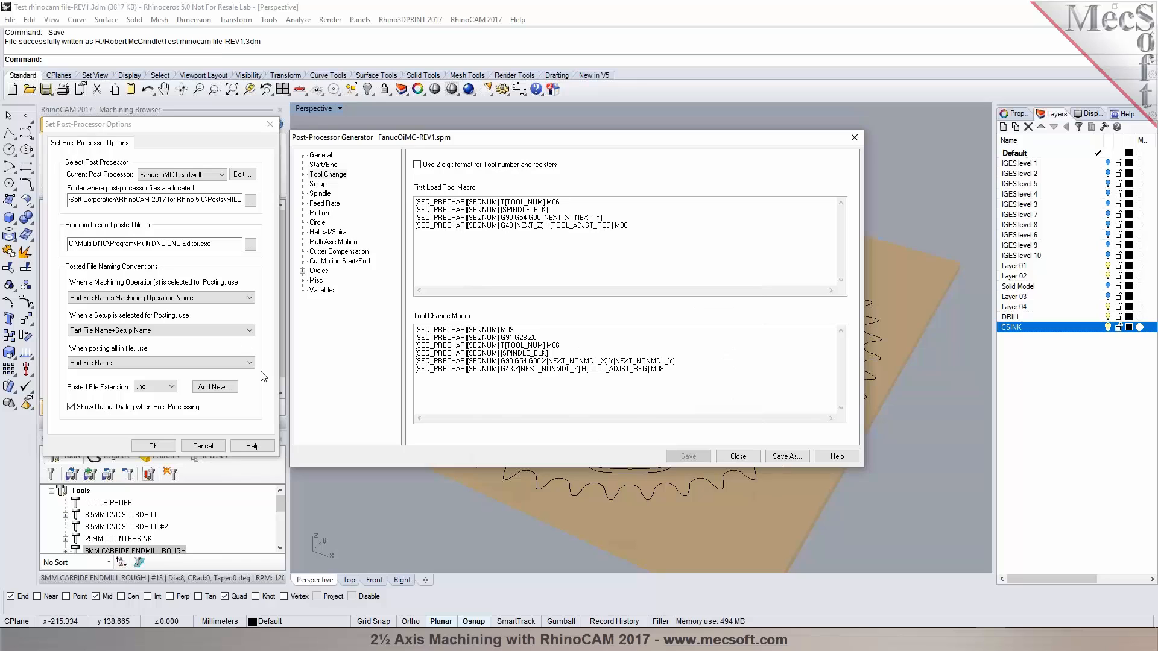
- Close the FanucOiMC-REV1 post-processor editor and accept the post-processor options
left_click(738, 457)
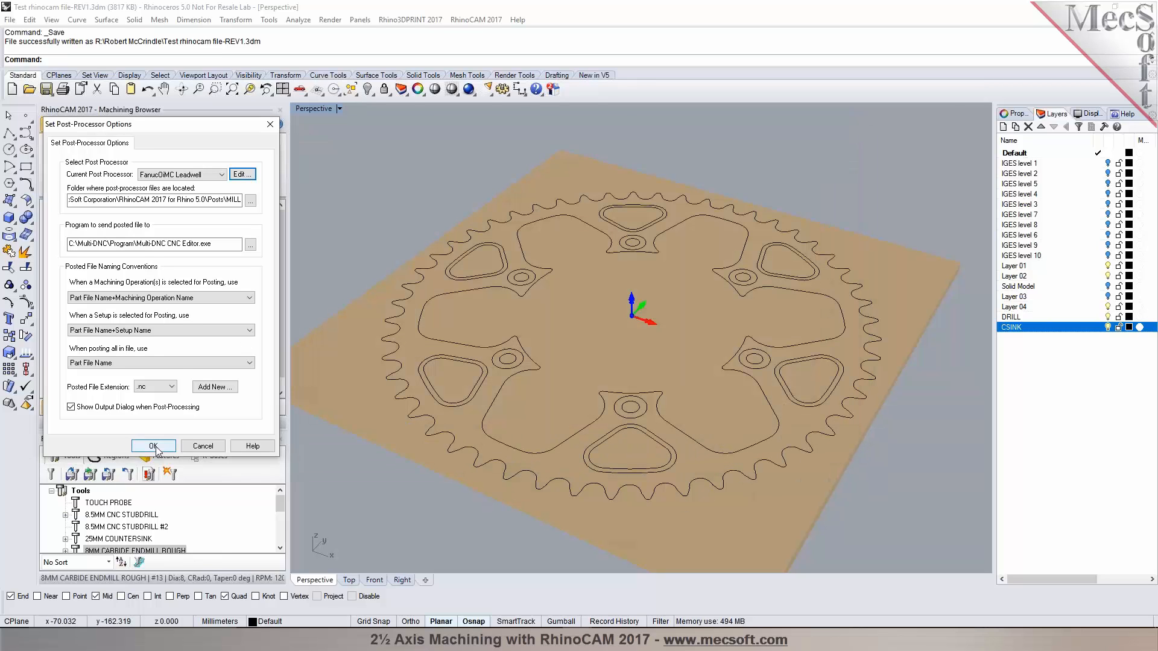
left_click(153, 446)
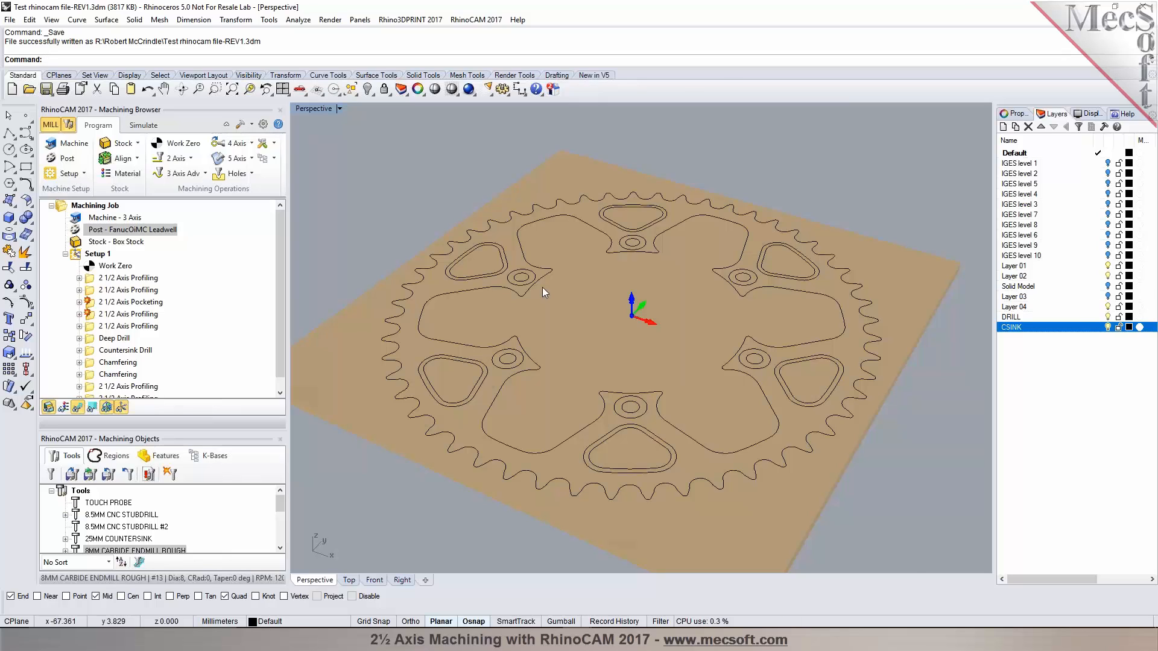
- Examine the name and comments settings of the 8.5MM CNC STUBDRILL tool, leaving its definition unedited
scroll(603, 326, "down", 2)
left_click(139, 282)
right_click(139, 281)
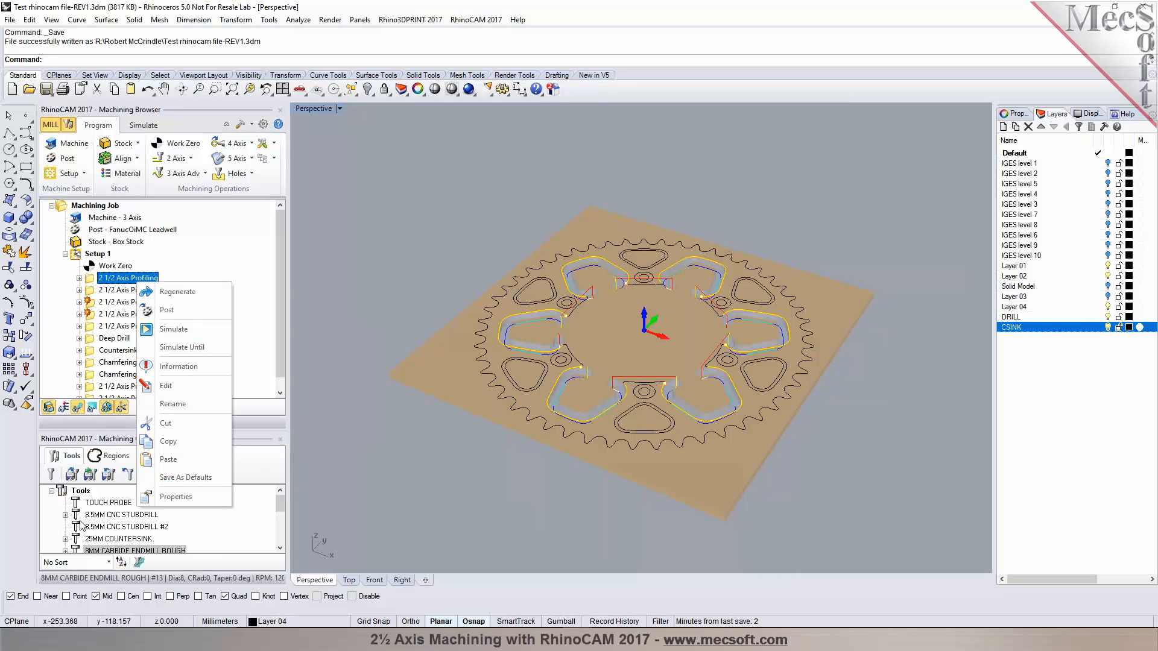
double_click(82, 516)
left_click(775, 374)
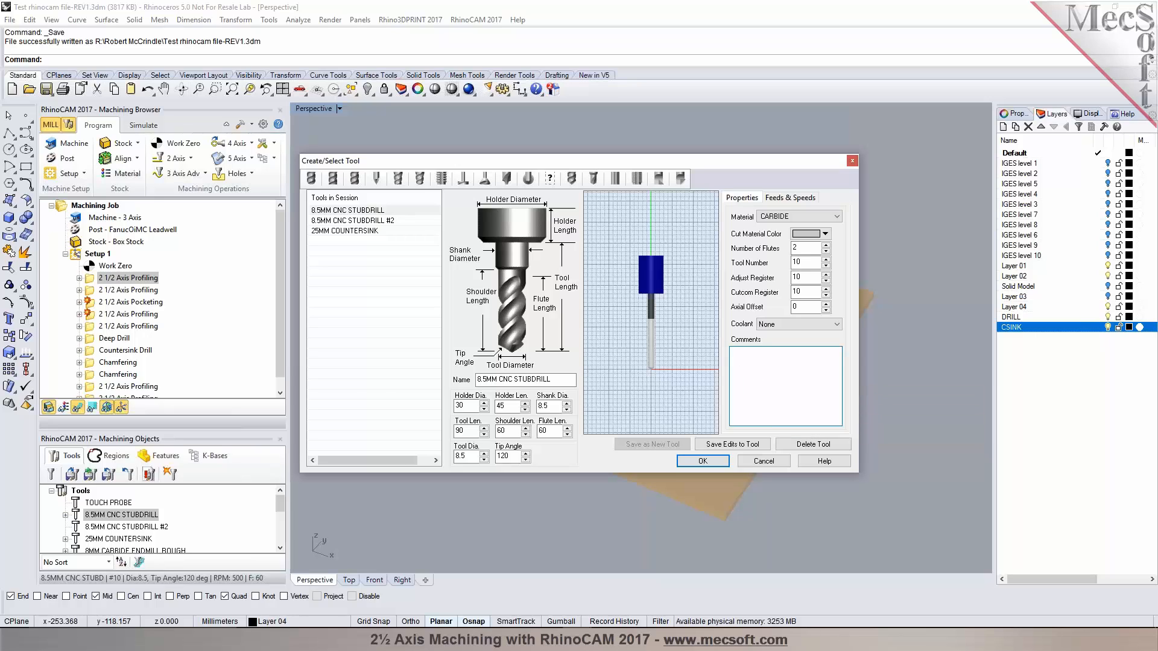
left_click_drag(567, 380, 476, 379)
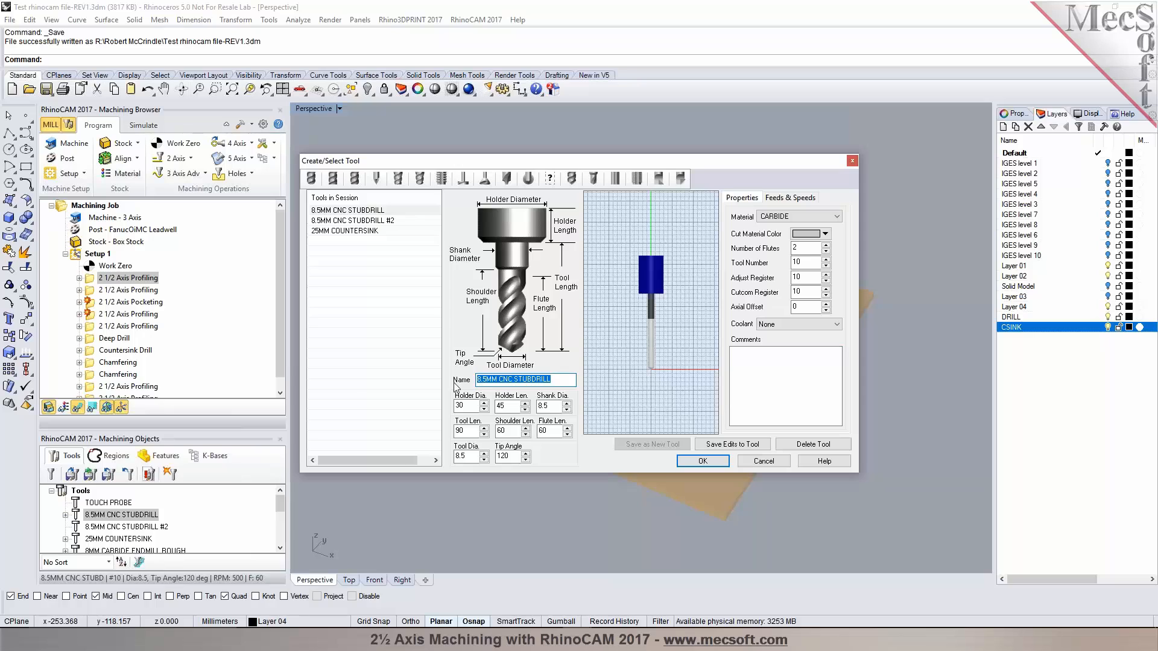
left_click(779, 375)
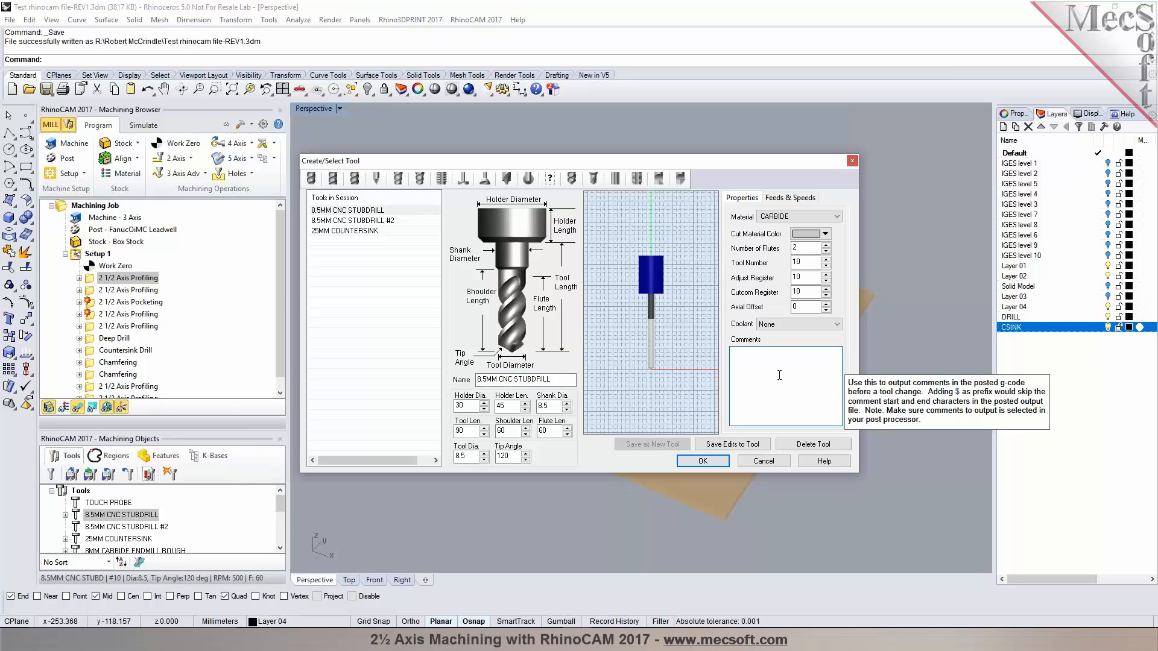
left_click(763, 461)
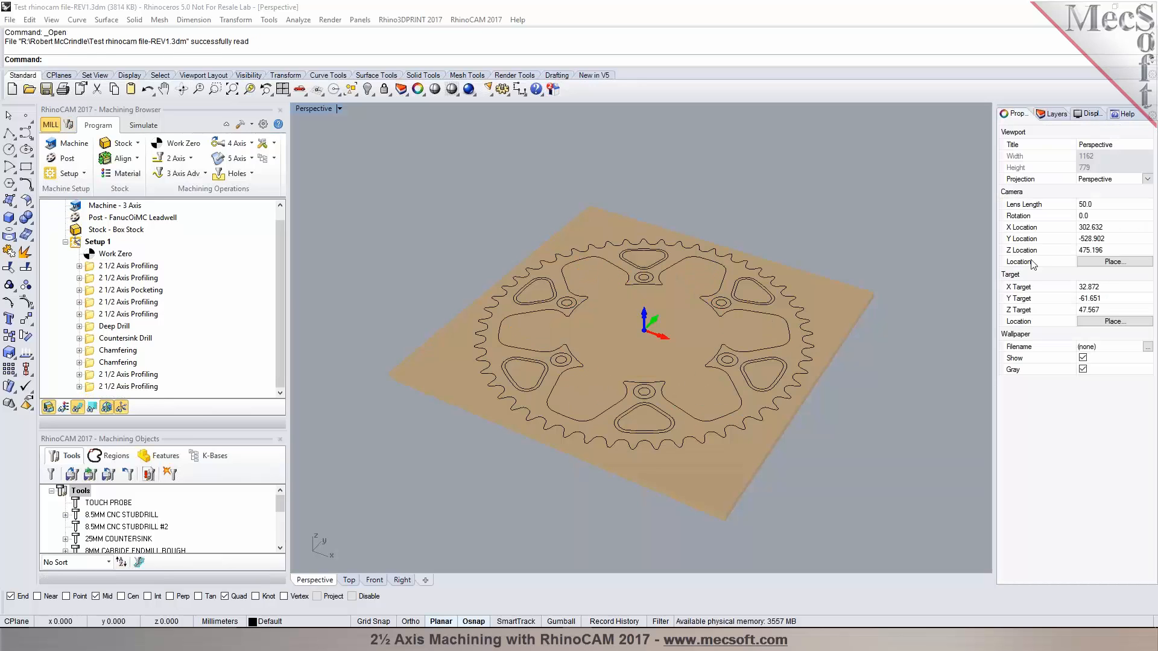
- Post-process Setup 1 with the FanucOiMC Leadwell post, replacing Test rhinocam file-REV1_Setup 1.nc on the Desktop
right_click(91, 244)
left_click(112, 273)
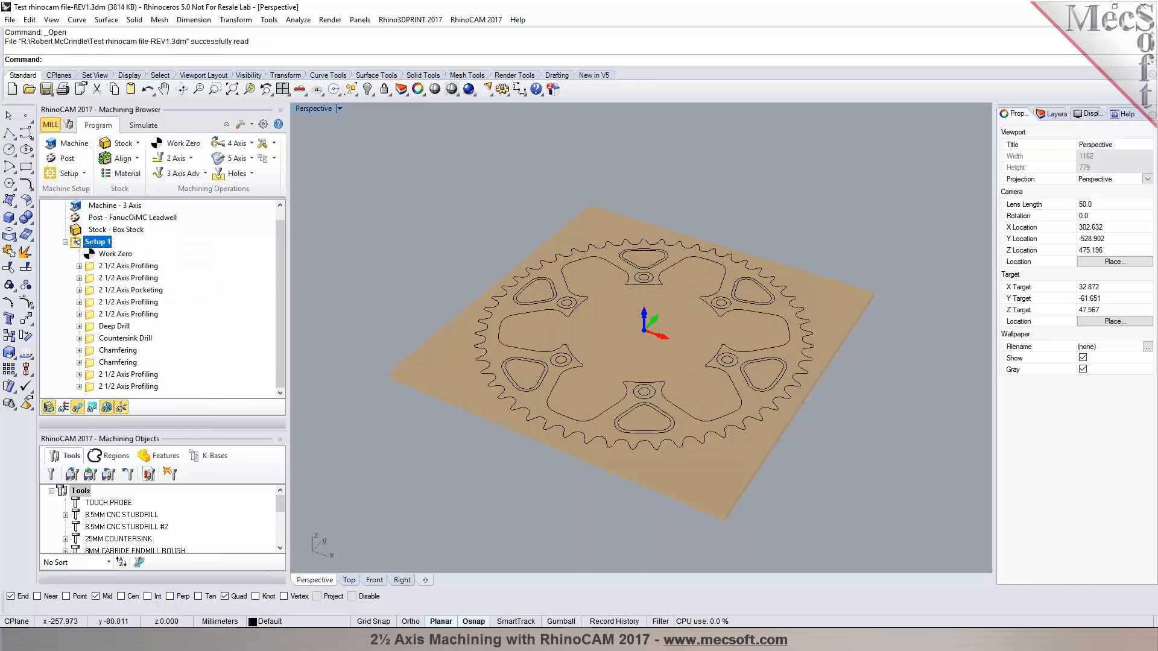
left_click(730, 395)
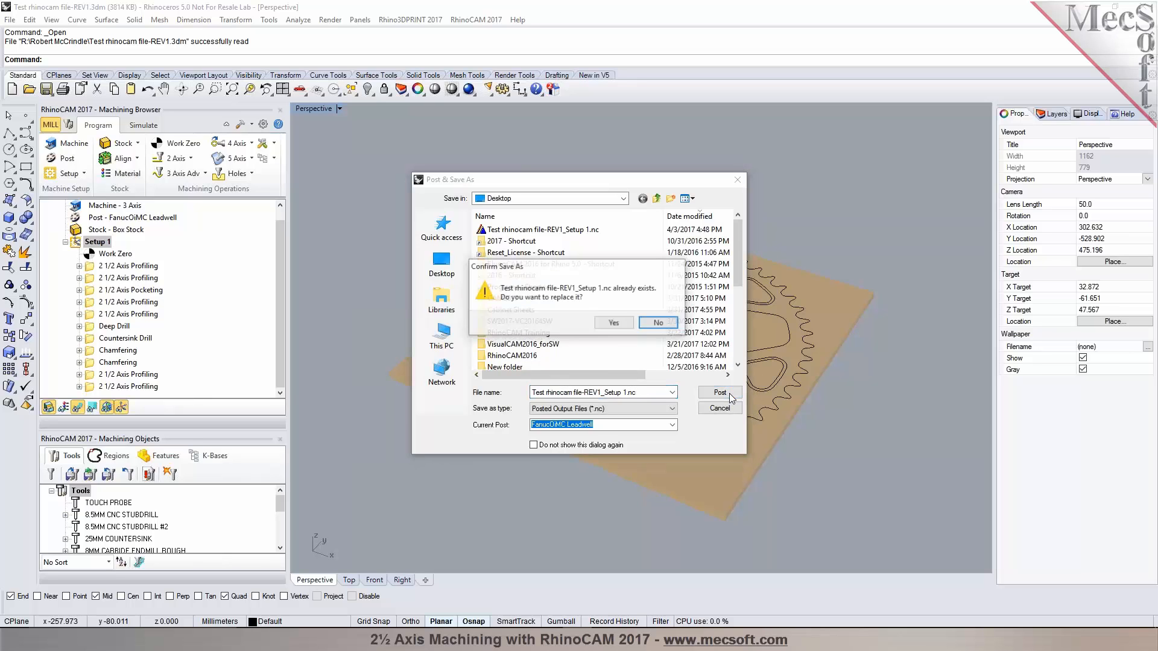
left_click(613, 322)
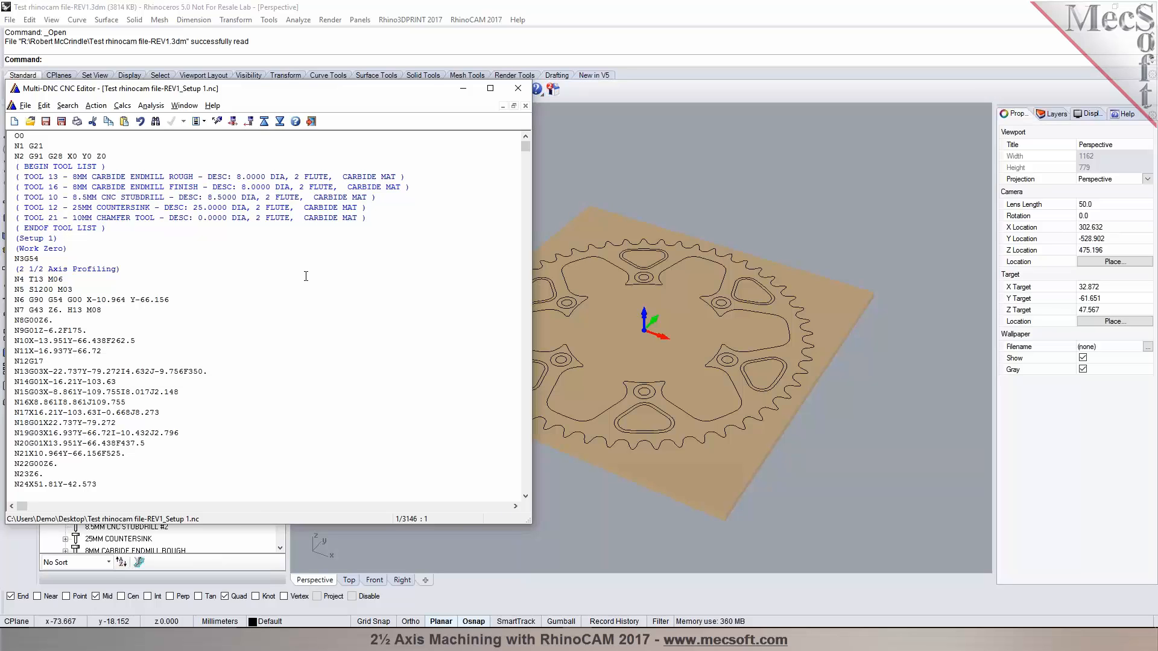
- Review the posted G-code's tool list comments, the tool numbers and the first tool call under the 2 1/2 Axis Profiling comment
left_click_drag(106, 232, 14, 167)
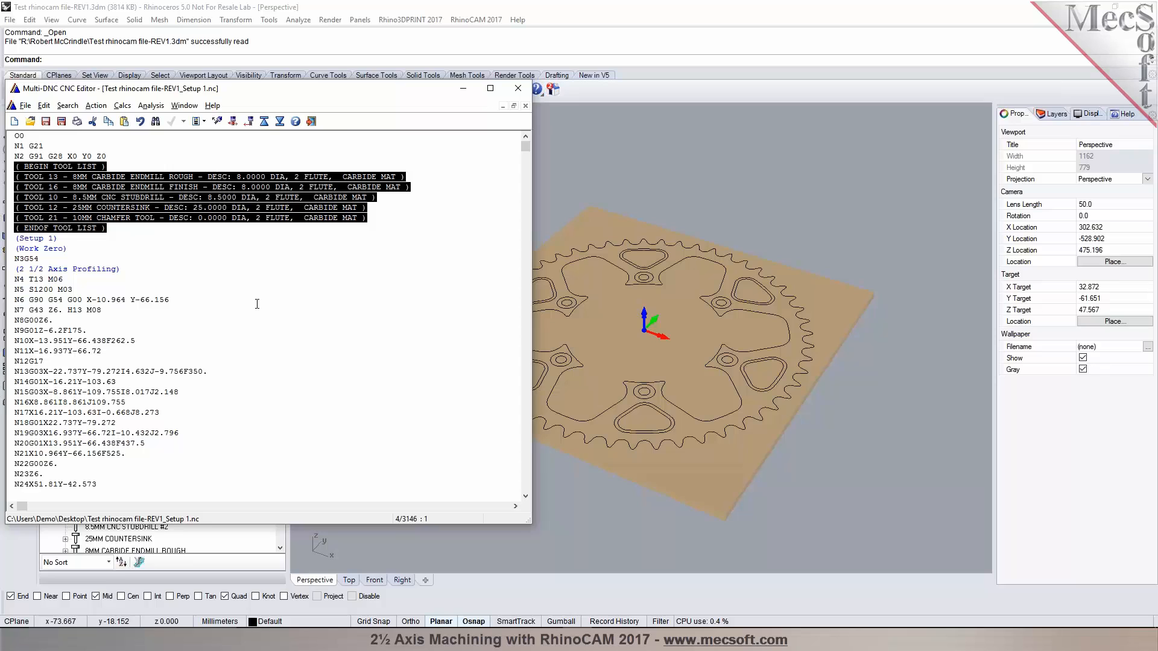
left_click(265, 304)
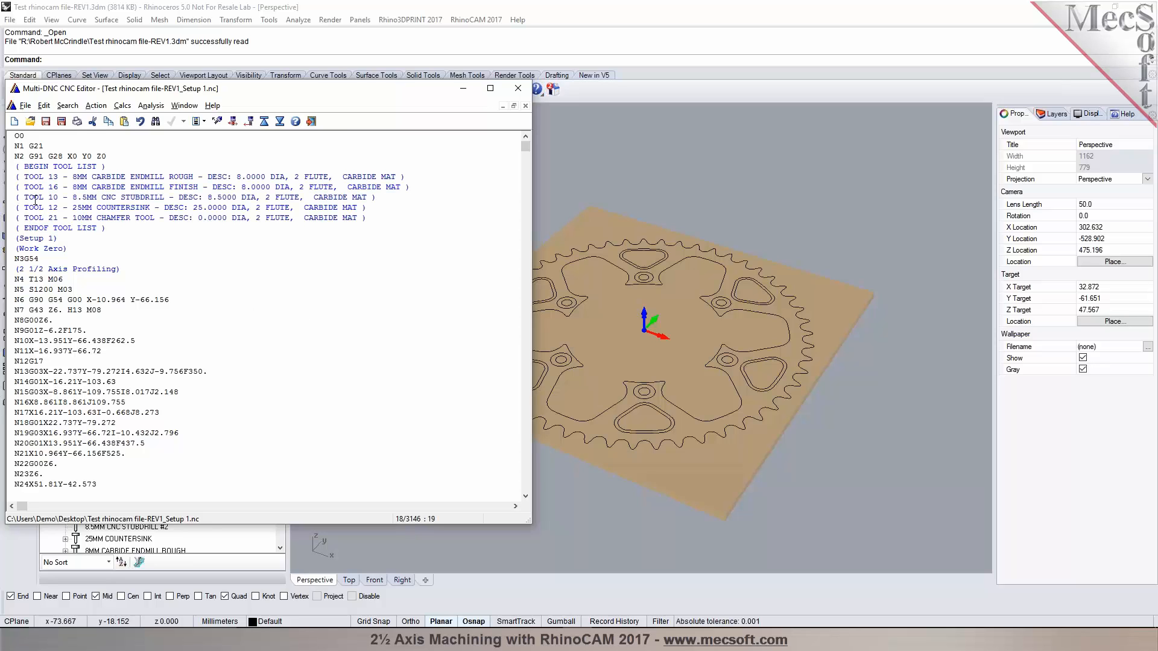
double_click(47, 177)
left_click_drag(47, 177, 57, 176)
left_click(55, 176)
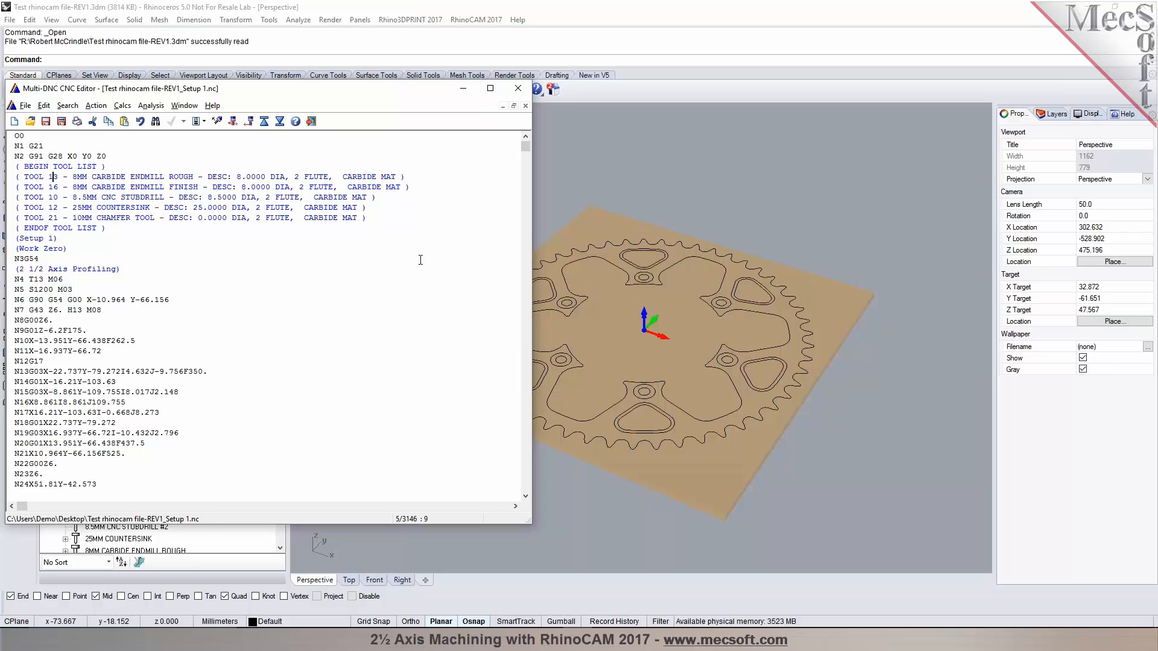
left_click(127, 271)
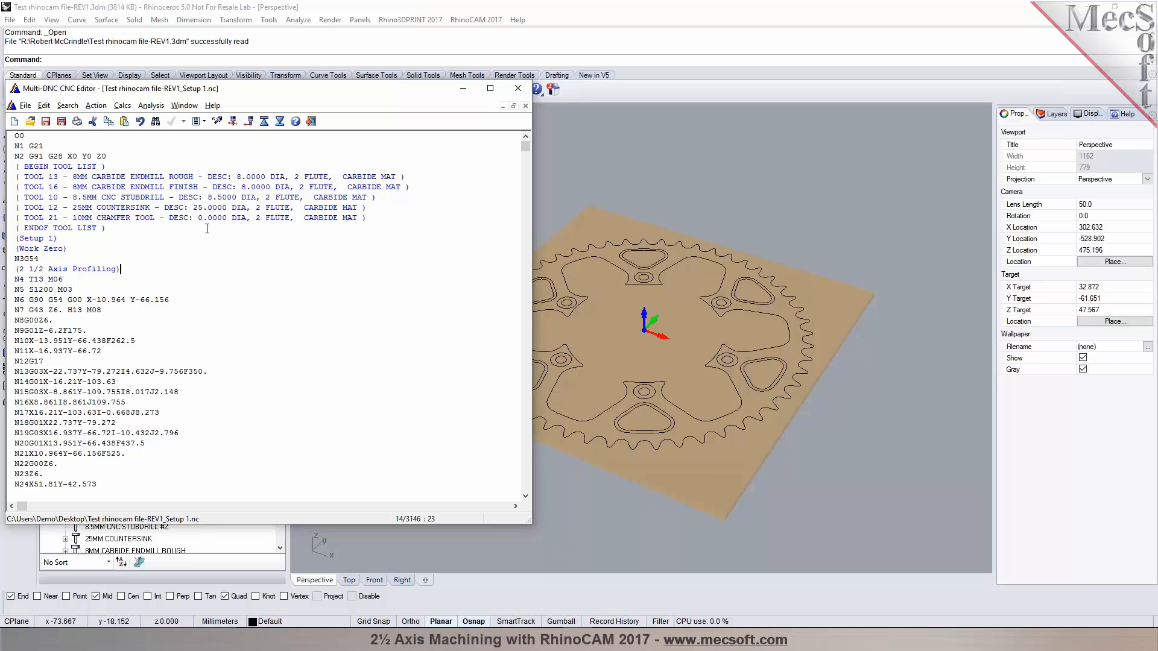
left_click_drag(299, 92, 656, 88)
left_click(437, 277)
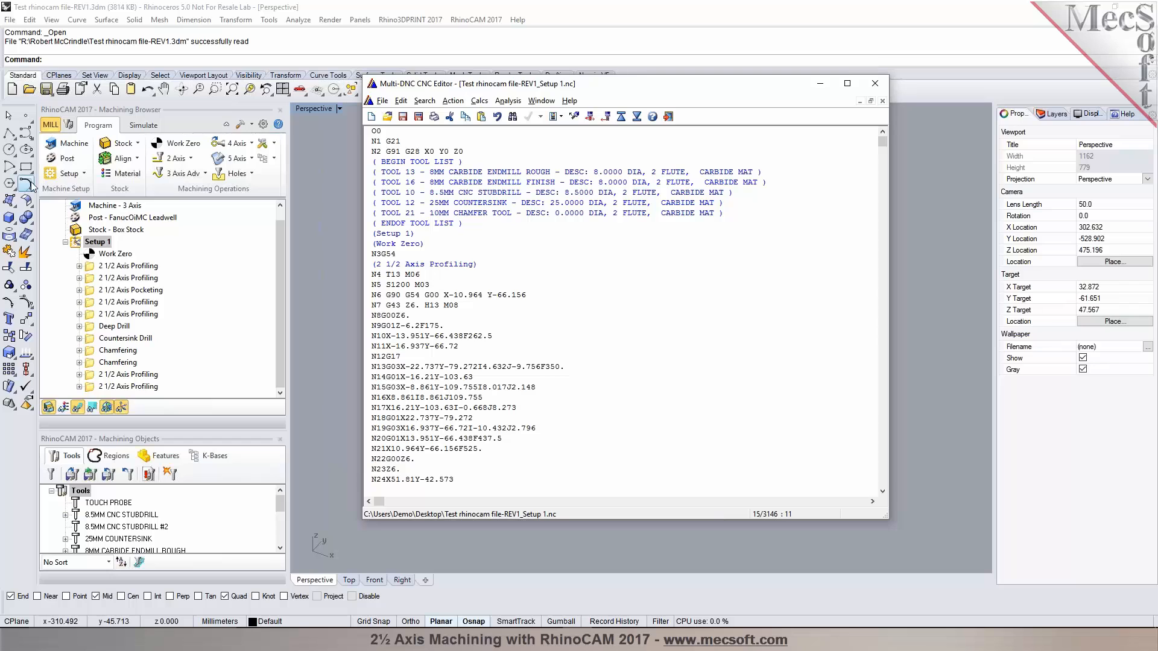
- Make FanucOiMC-REV1 the current post-processor and open its tool change macros for editing
left_click(67, 161)
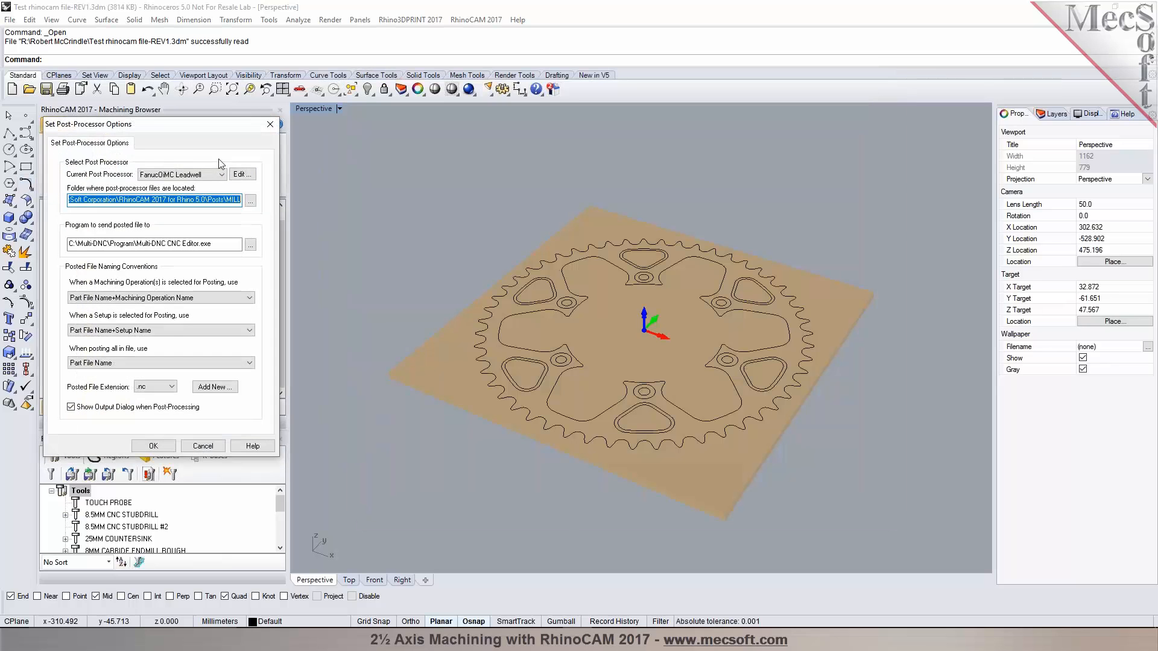
left_click(223, 176)
left_click(208, 199)
left_click(243, 174)
left_click(326, 175)
- Add the line [SEQ_PRECHAR][SEQNUM] T[NEXT_TOOL_NUM] below the M06 line in the First Load Tool Macro
left_click(573, 205)
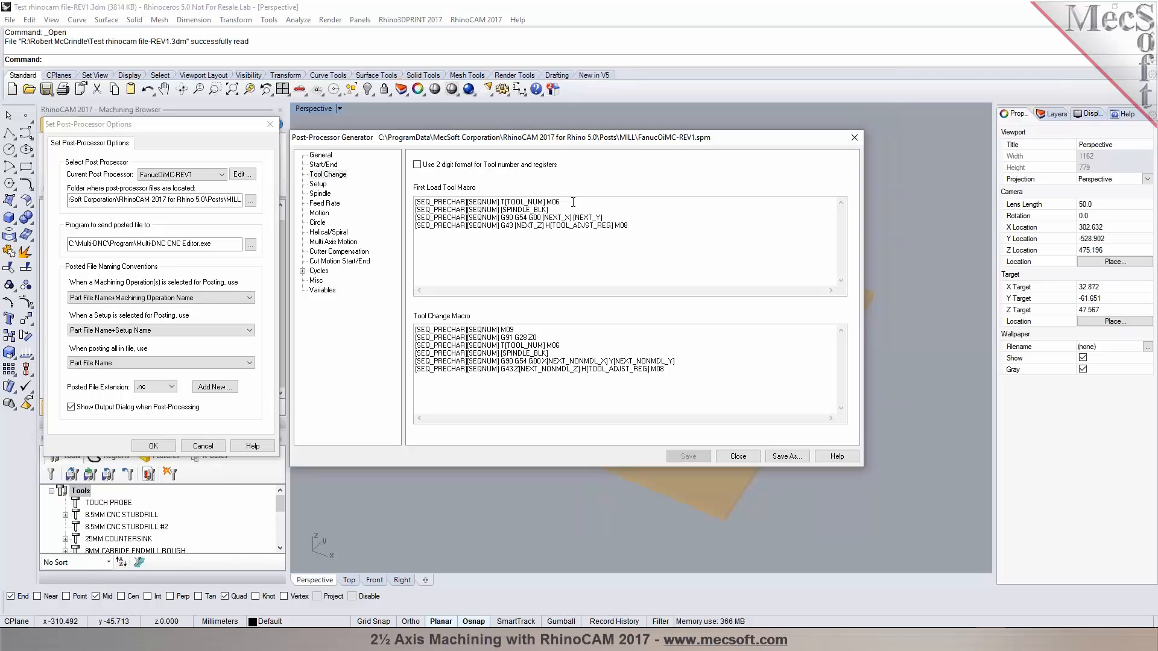
key("Return")
left_click_drag(498, 203, 415, 203)
key("ctrl+c")
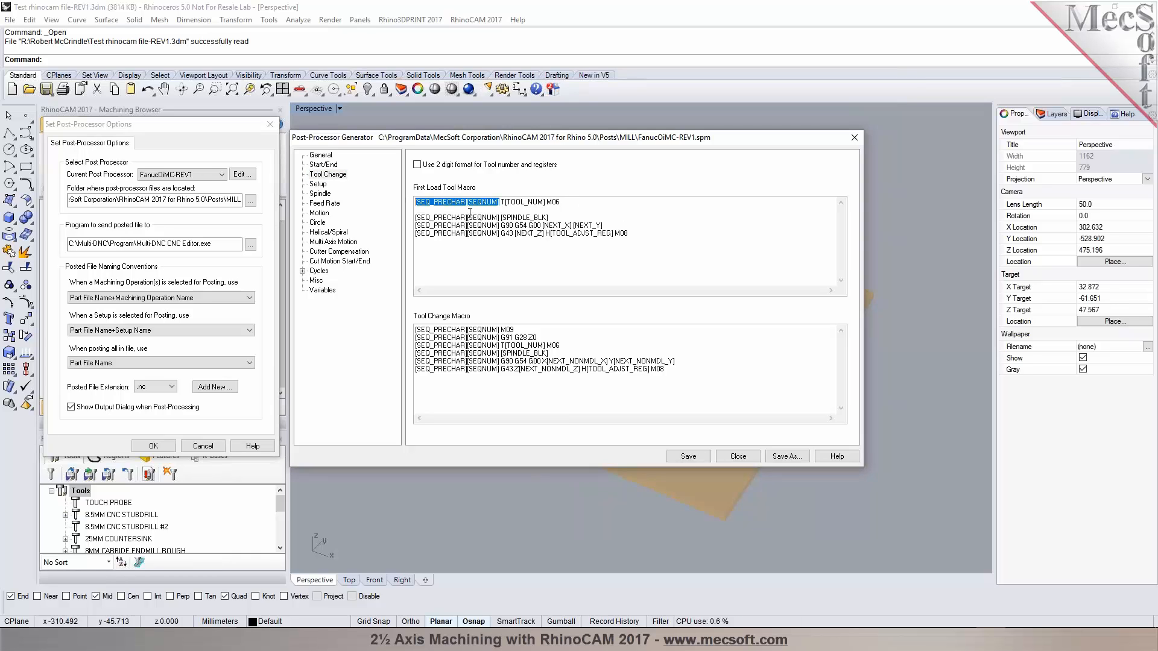
left_click(488, 210)
key("ctrl+v")
right_click(513, 212)
scroll(586, 350, "down", 10)
scroll(578, 350, "down", 8)
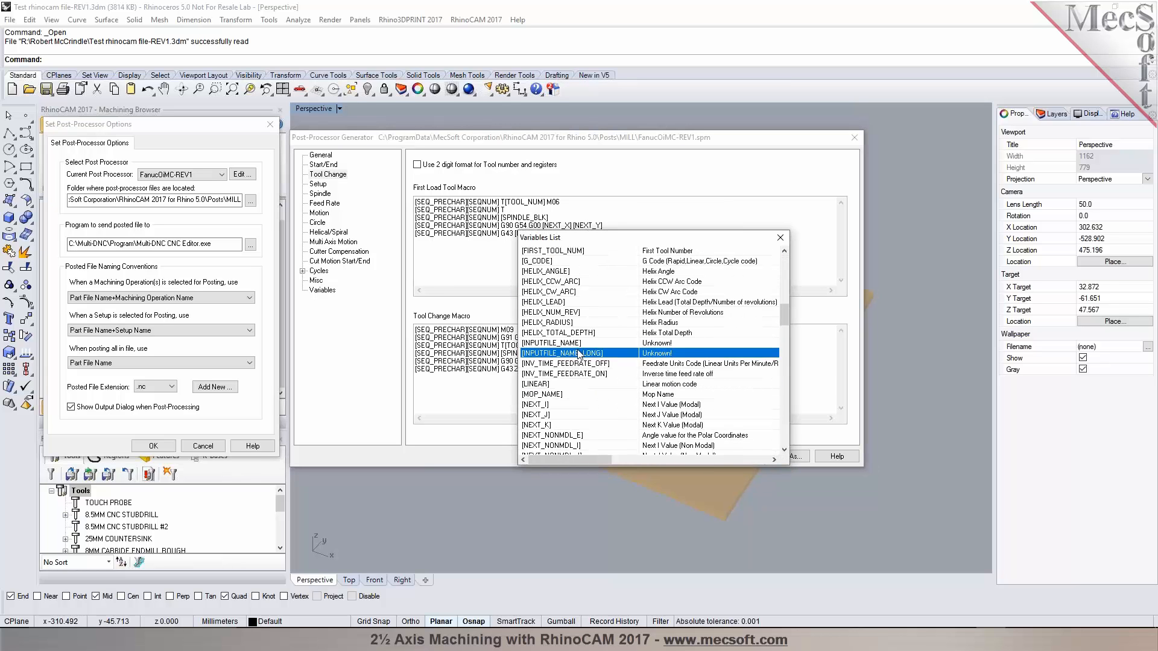
scroll(580, 355, "down", 3)
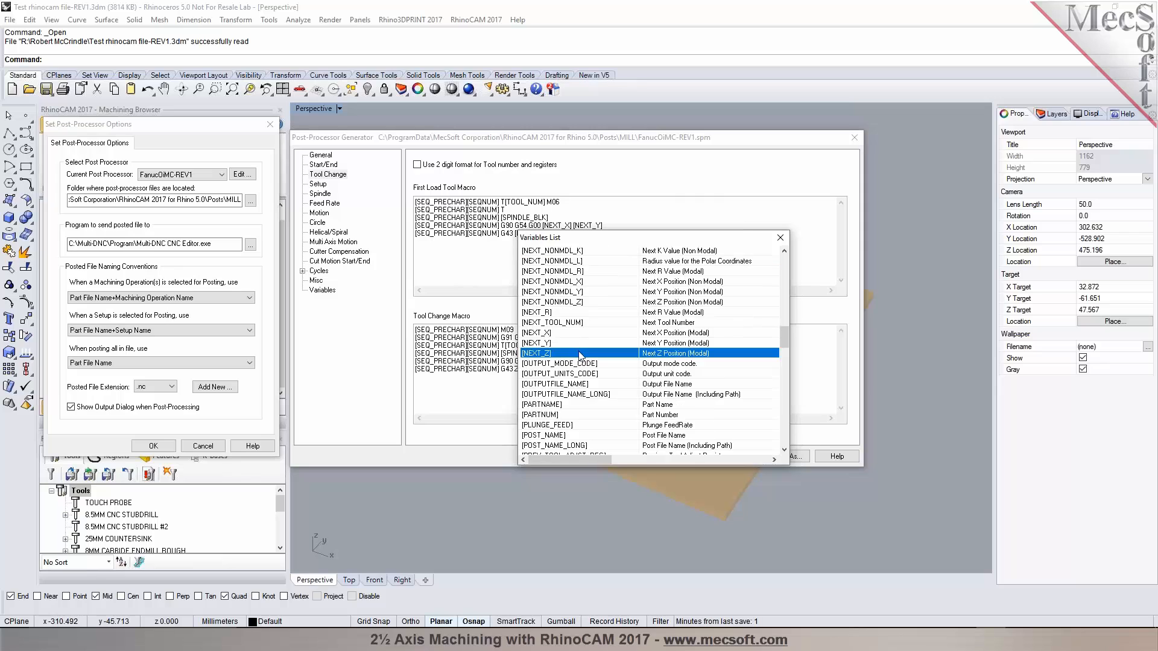
double_click(579, 323)
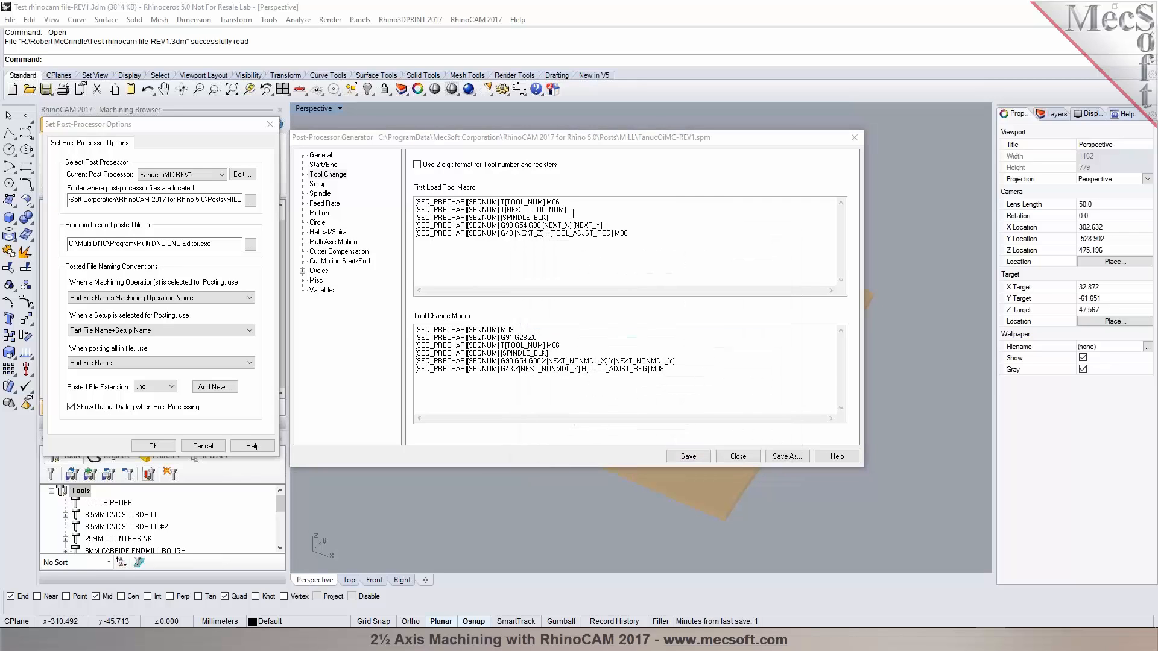
- Copy the T[NEXT_TOOL_NUM] line below the M06 line of the Tool Change Macro, save the post-processor and accept the options
left_click(409, 211, "shift")
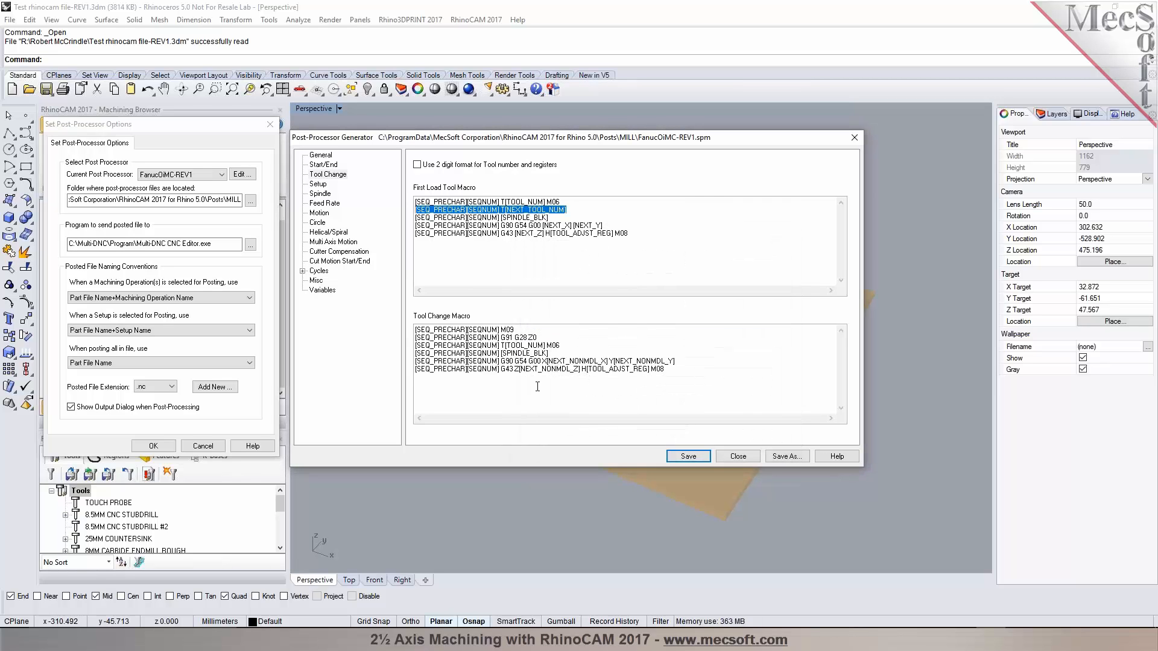
key("ctrl+c")
left_click(561, 345)
key("Return")
key("ctrl+v")
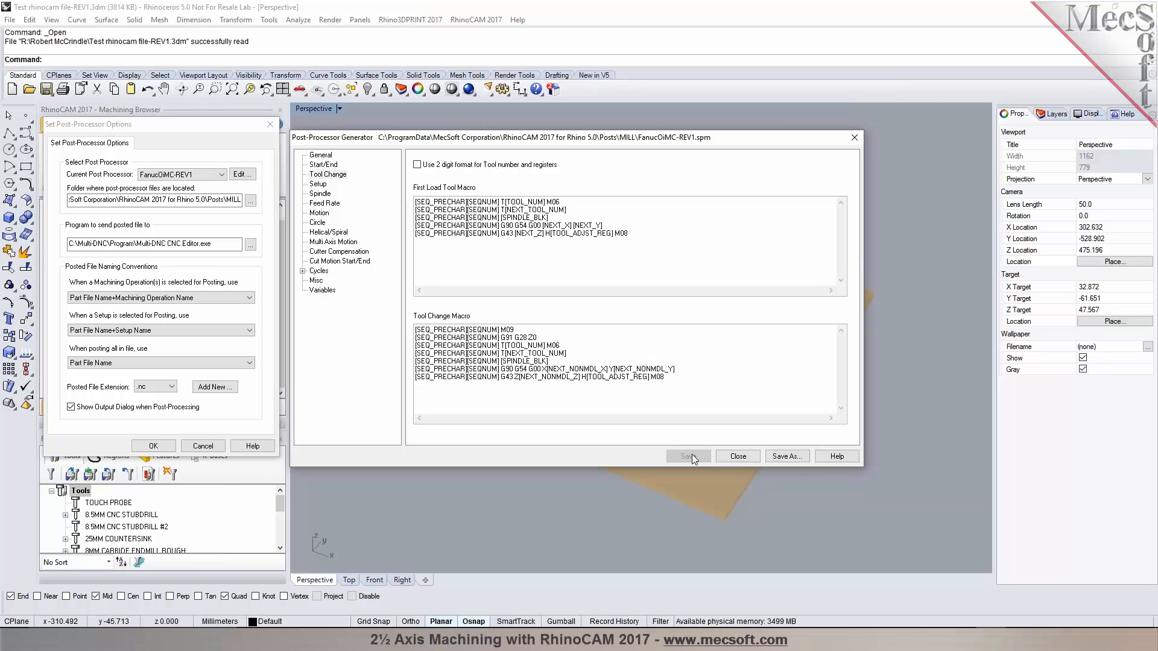
left_click(738, 456)
left_click(153, 446)
- Post-process Setup 1 with the FanucOiMC-REV1 post, overwriting Test rhinocam file-REV1_Setup 1.nc
right_click(86, 247)
left_click(109, 266)
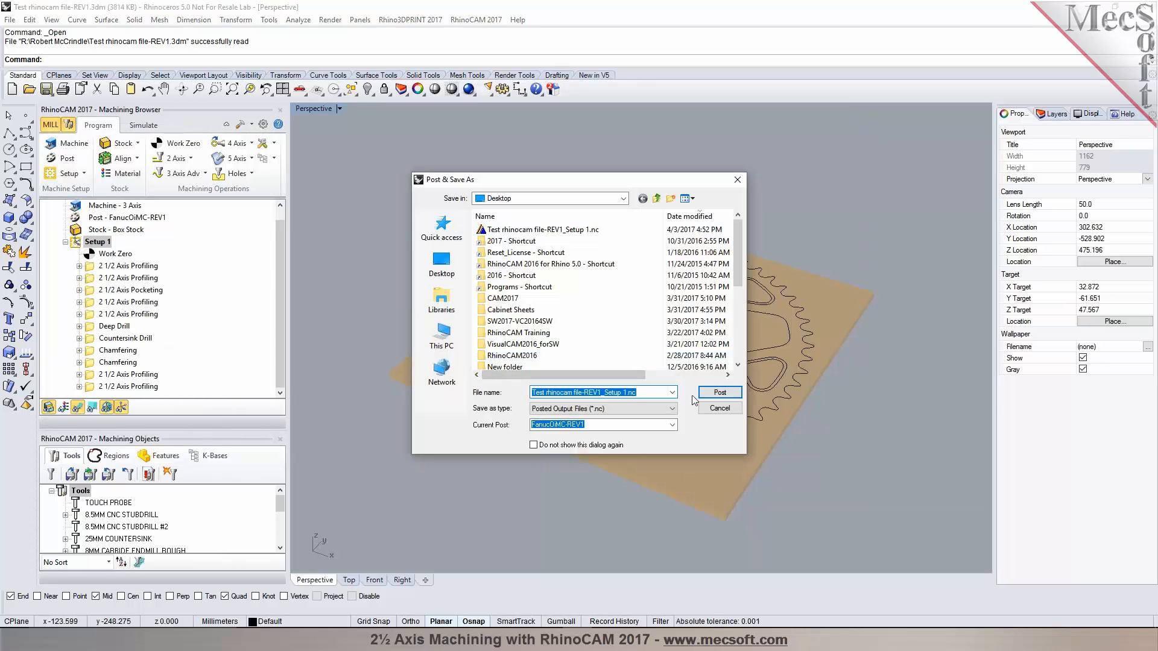
left_click(719, 393)
left_click(609, 324)
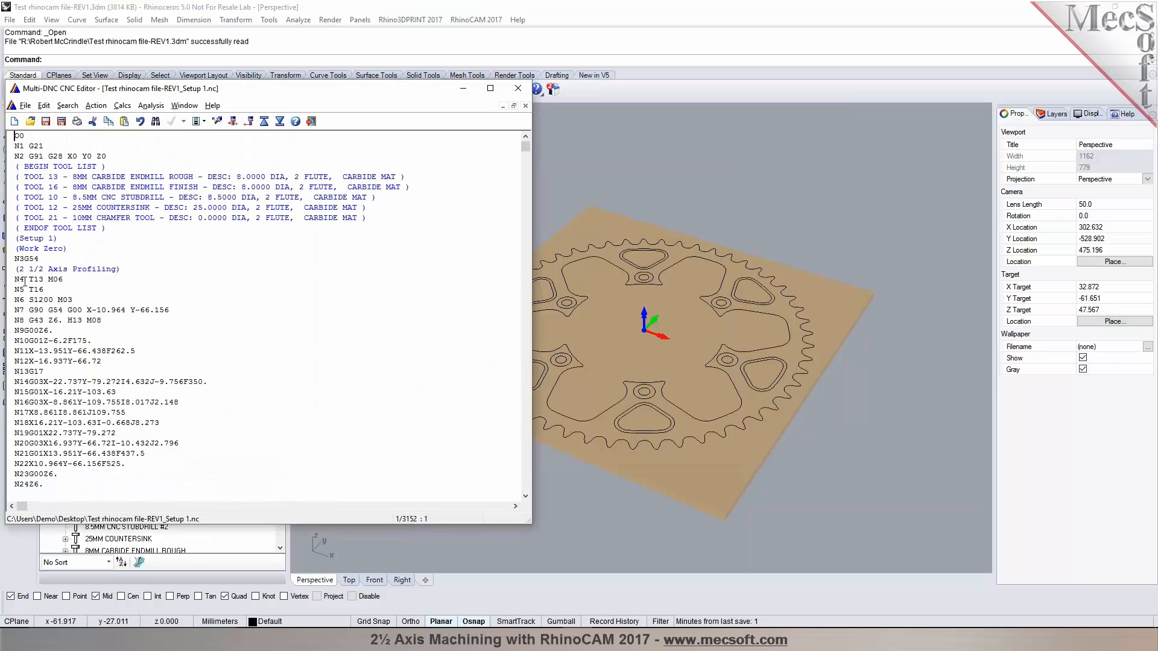
- Check the first tool call and the next-tool preload line beneath it in the posted G-code
left_click_drag(15, 279, 64, 280)
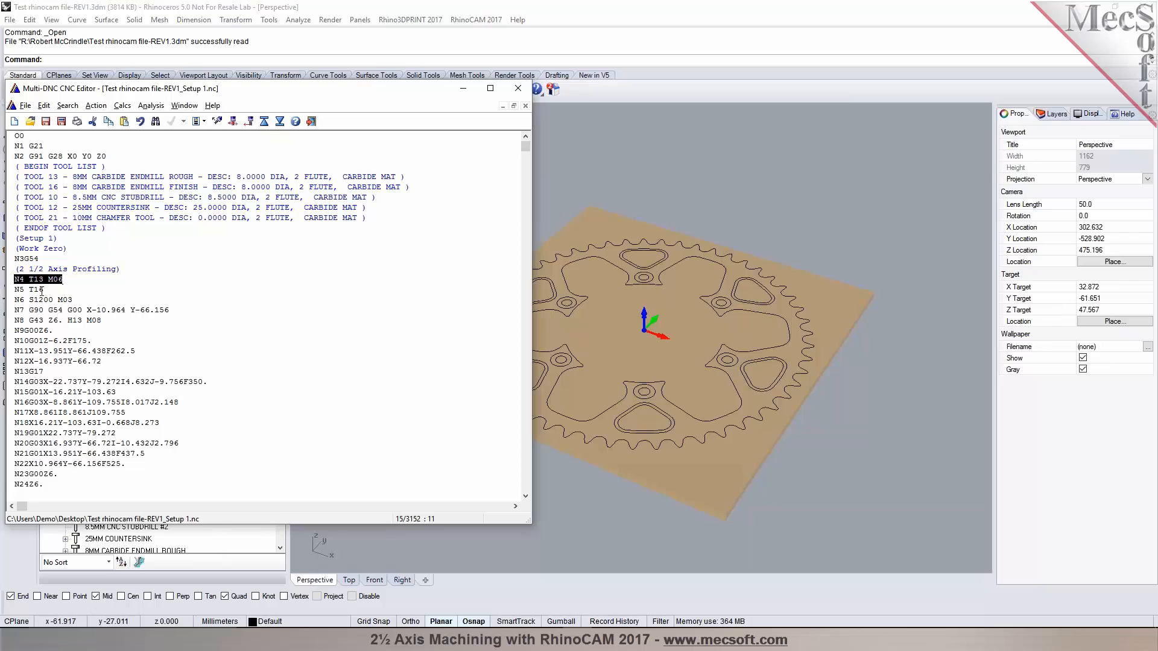
left_click_drag(45, 290, 30, 290)
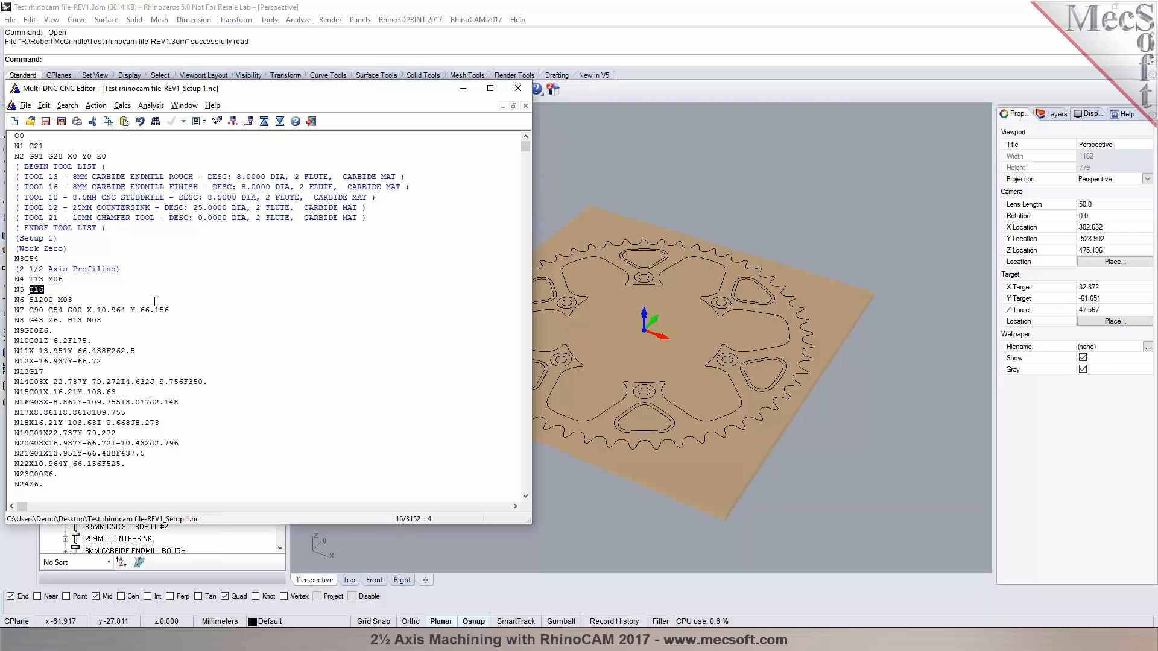
left_click(155, 301)
- Go to the next tool change in the posted G-code, inspect its tool call and preload lines, and close the file
left_click_drag(316, 88, 595, 68)
scroll(687, 266, "down", 9)
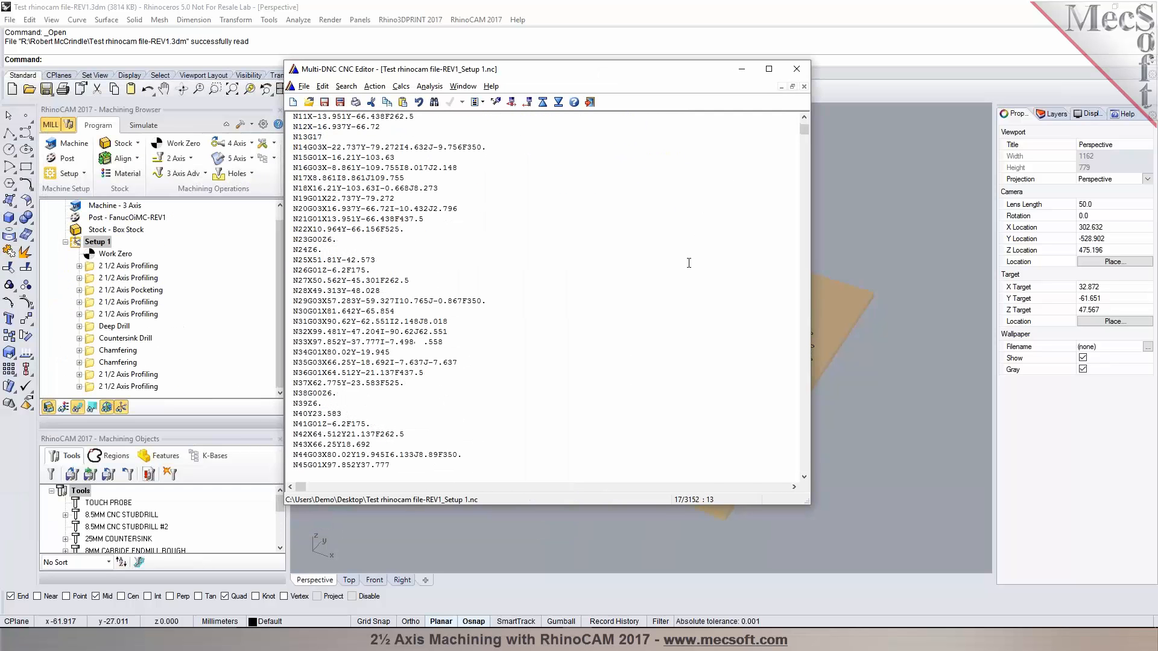
scroll(687, 265, "down", 1)
left_click(572, 149)
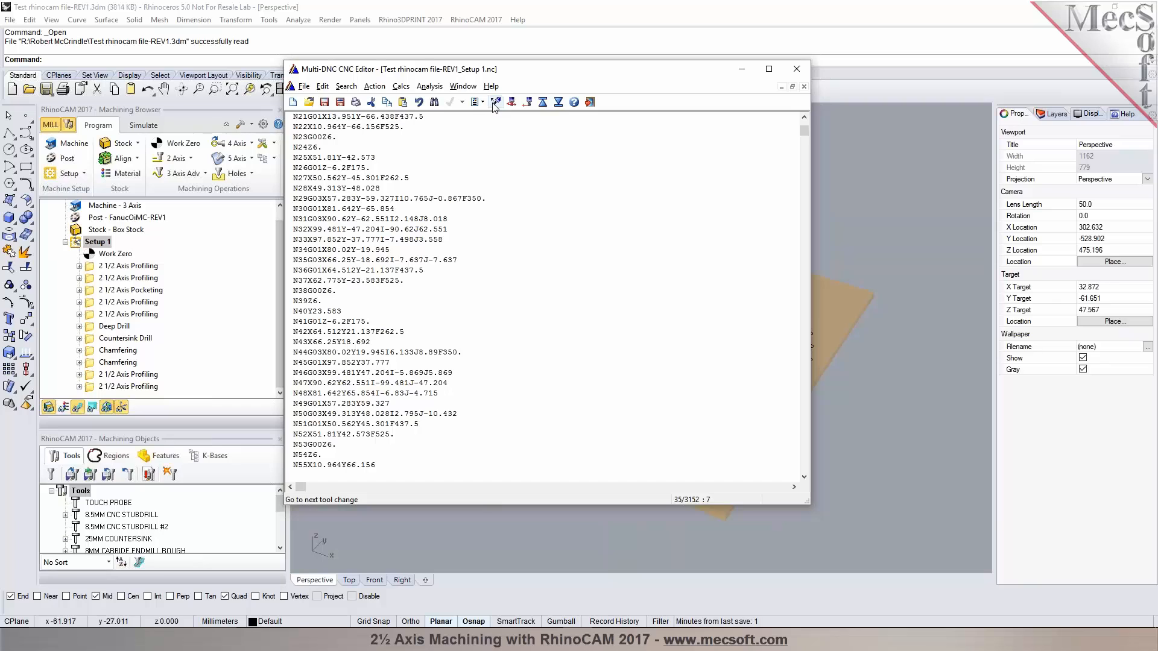
left_click(494, 103)
scroll(505, 279, "down", 2)
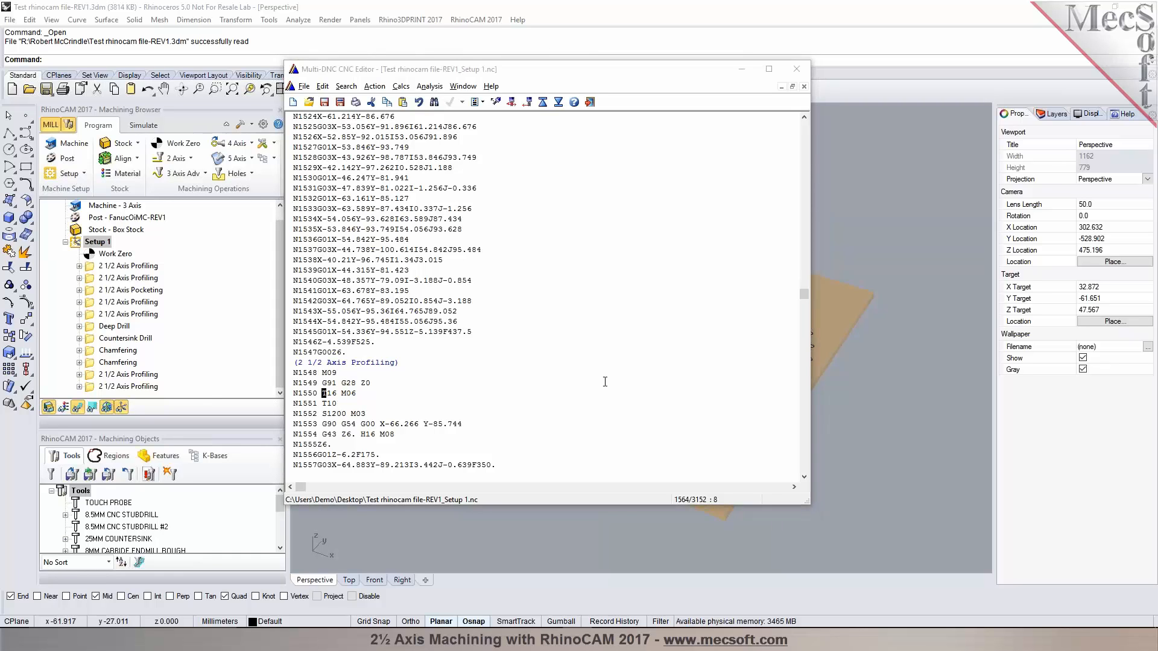
scroll(704, 338, "down", 2)
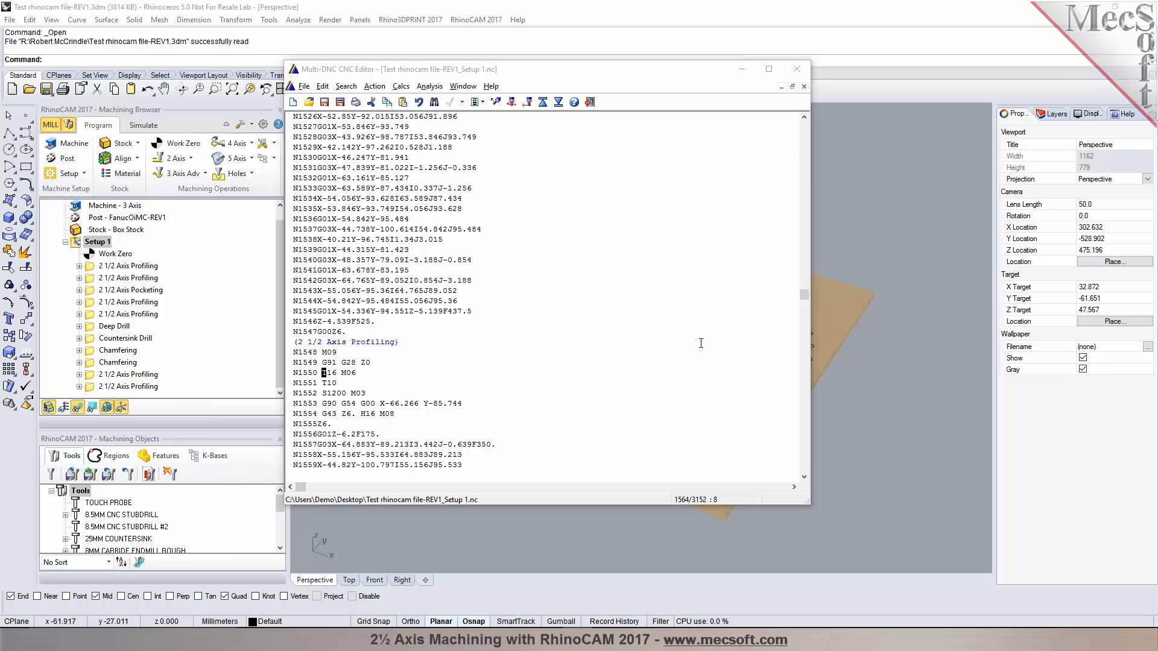
scroll(701, 343, "down", 1)
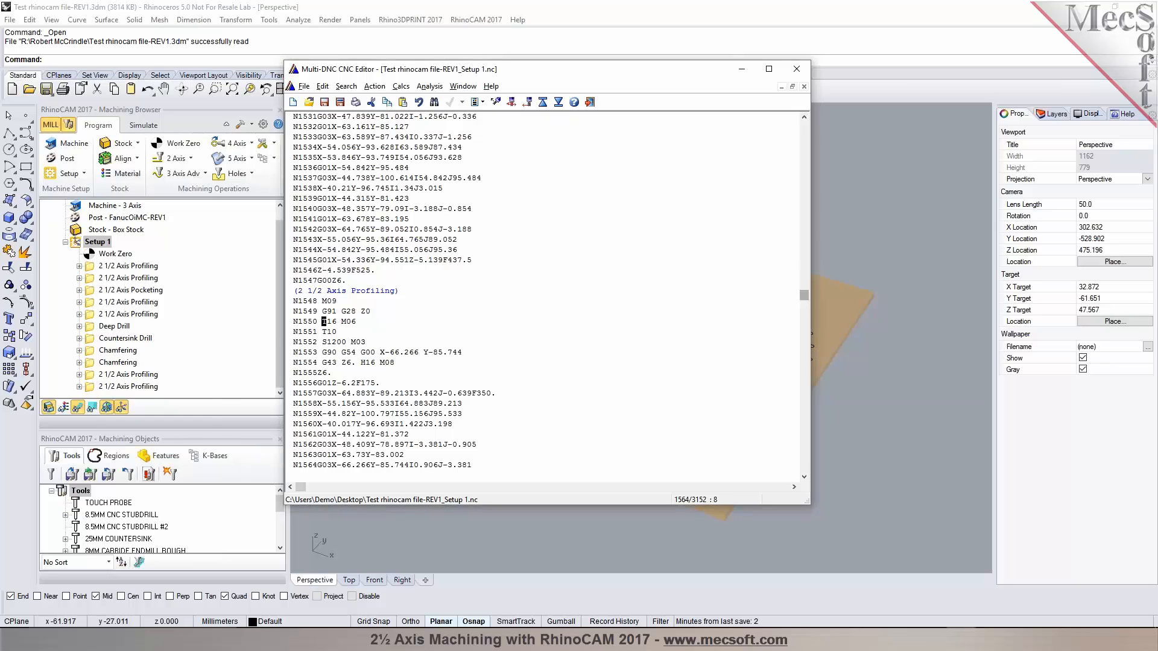
left_click(797, 69)
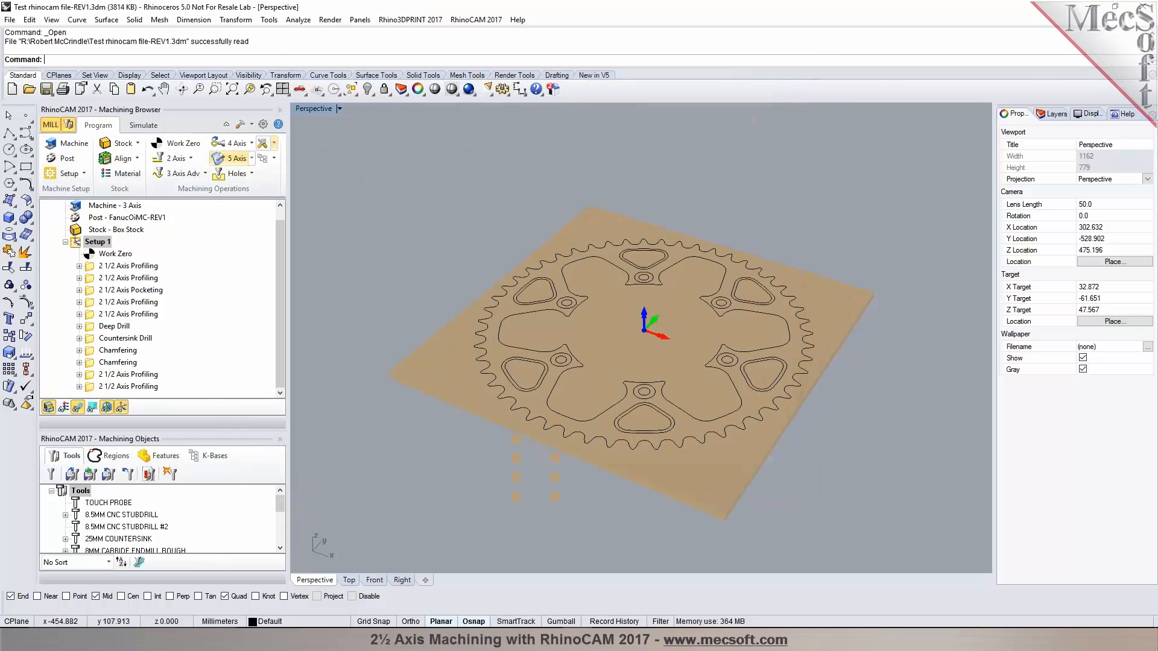
- Turn off Use Sequence #s in the FanucOiMC-REV1 post-processor, save it and accept the post options
left_click(67, 159)
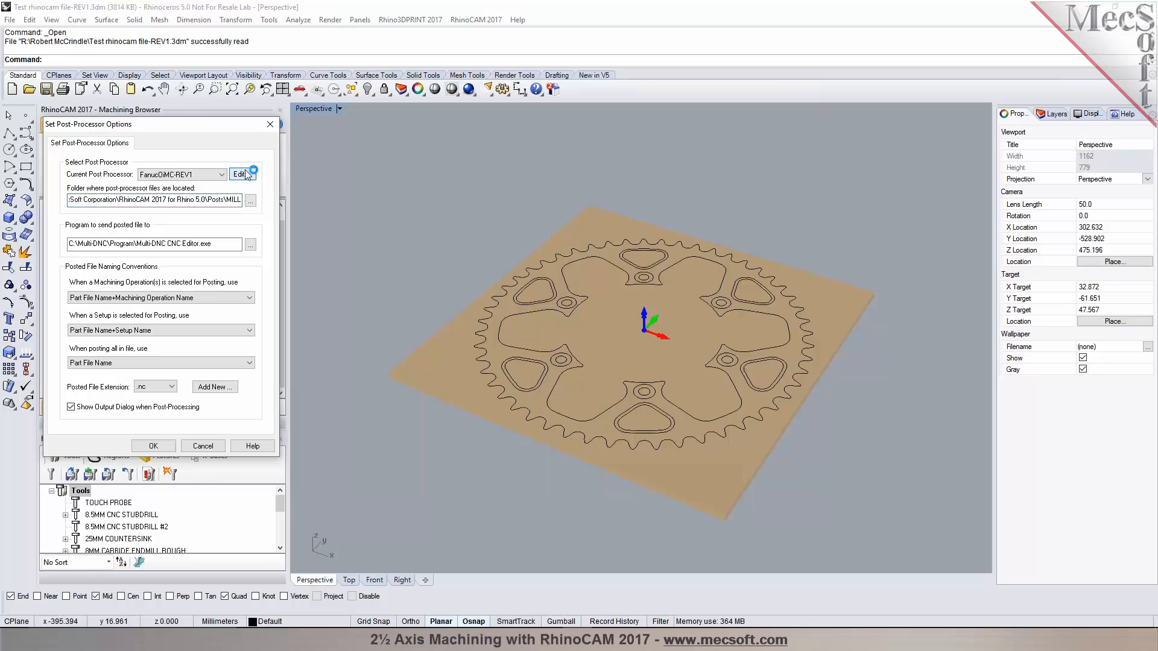
left_click(242, 174)
left_click(448, 288)
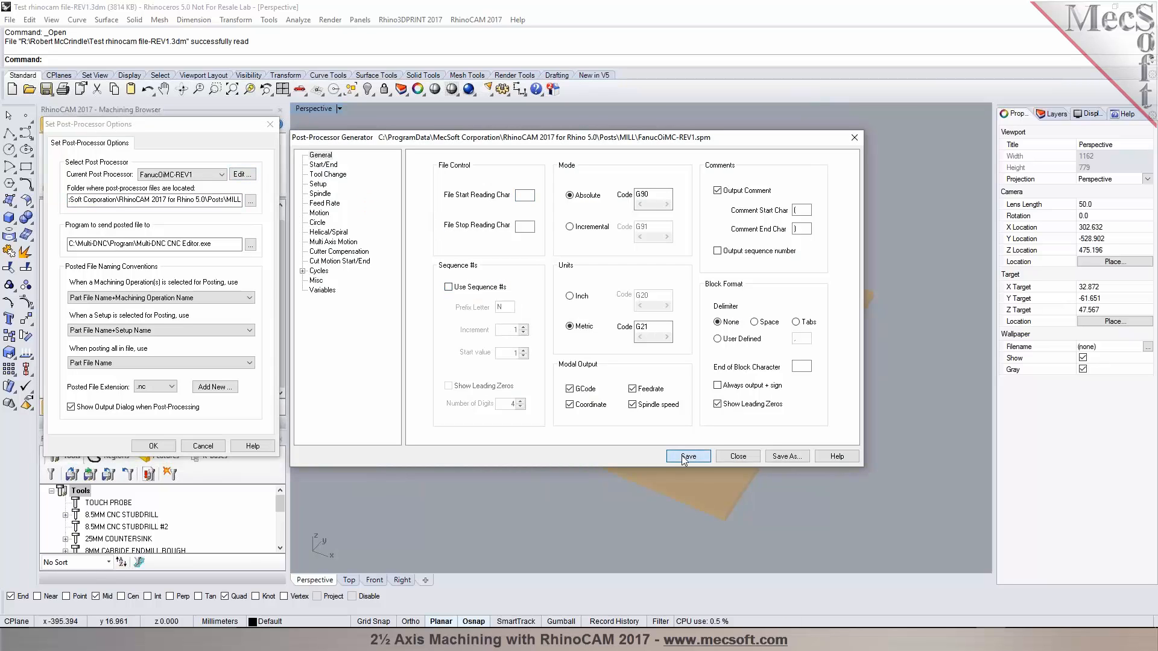
left_click(173, 446)
left_click_drag(550, 140, 1157, 181)
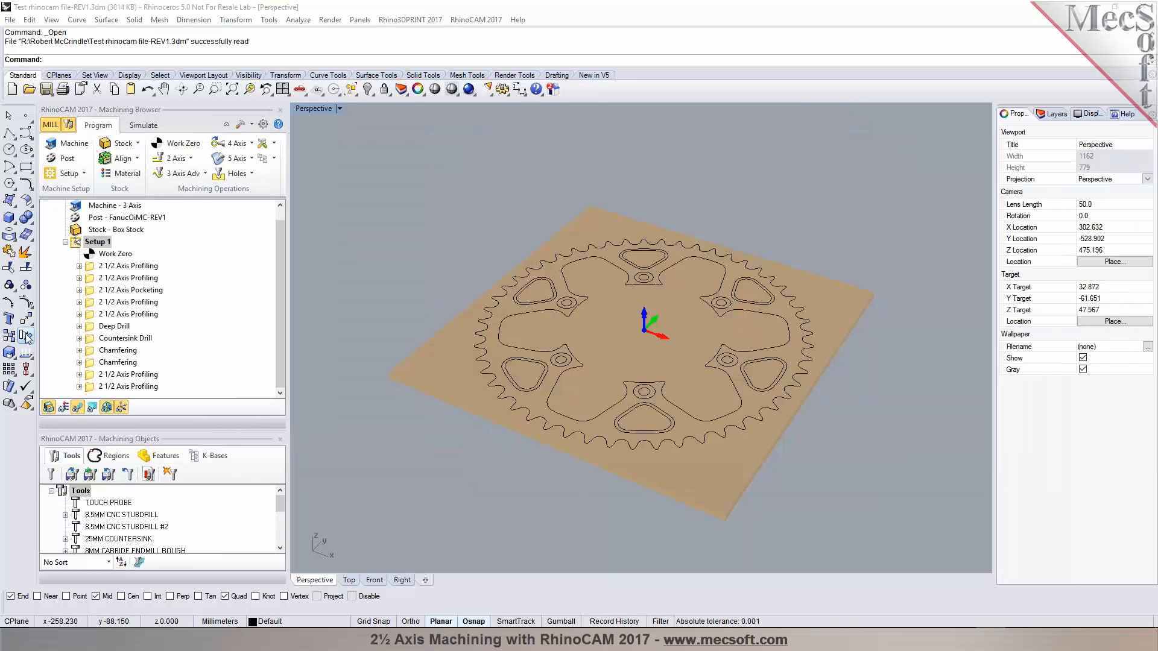
- Post-process Setup 1 again, overwriting Test rhinocam file-REV1_Setup 1.nc
right_click(85, 245)
left_click(109, 249)
left_click(710, 390)
left_click(613, 322)
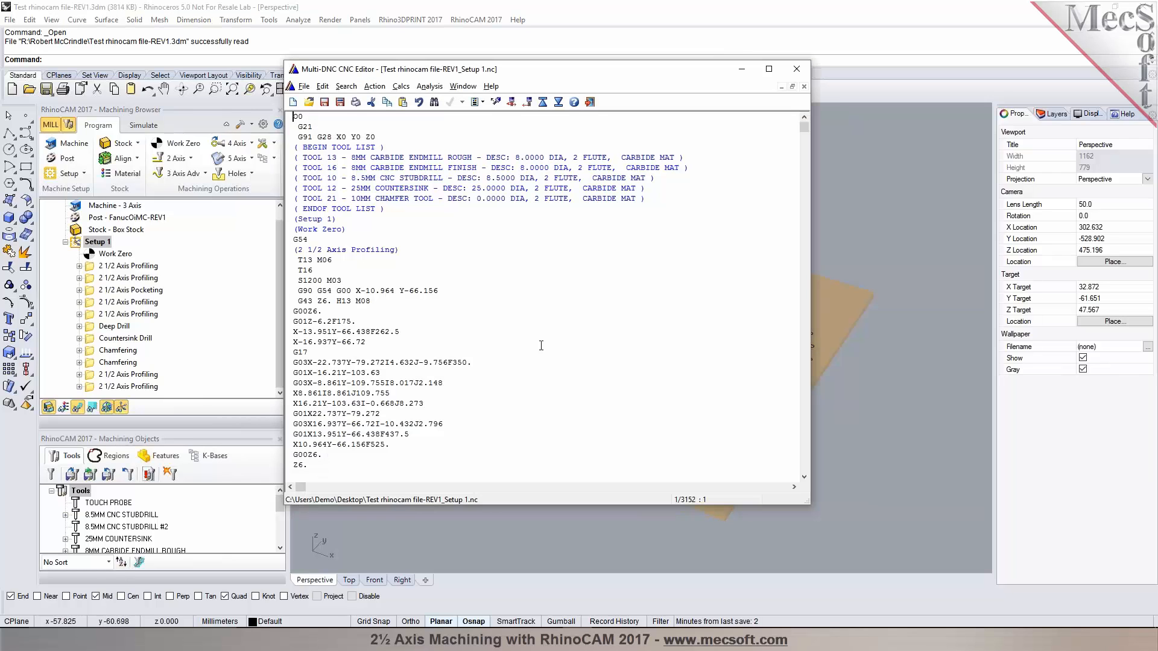
- Check the start of the posted G-code for sequence numbers and close the file
scroll(481, 335, "down", 8)
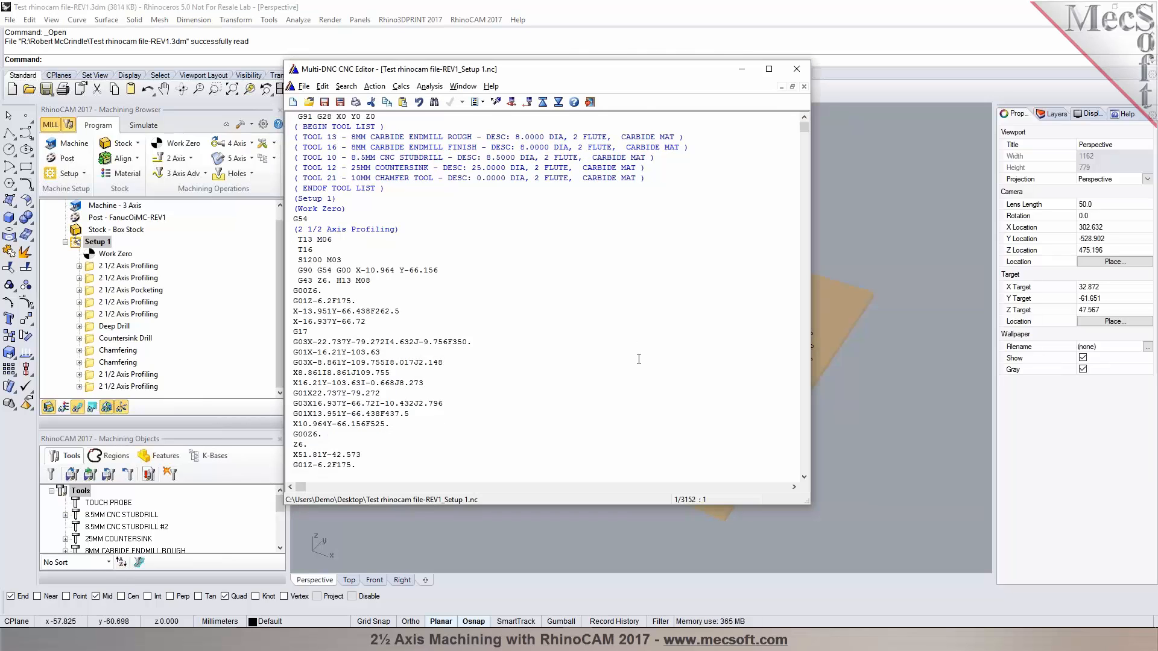
mouse_move(805, 128)
left_mouse_down()
mouse_move(805, 147)
mouse_move(802, 125)
left_mouse_up()
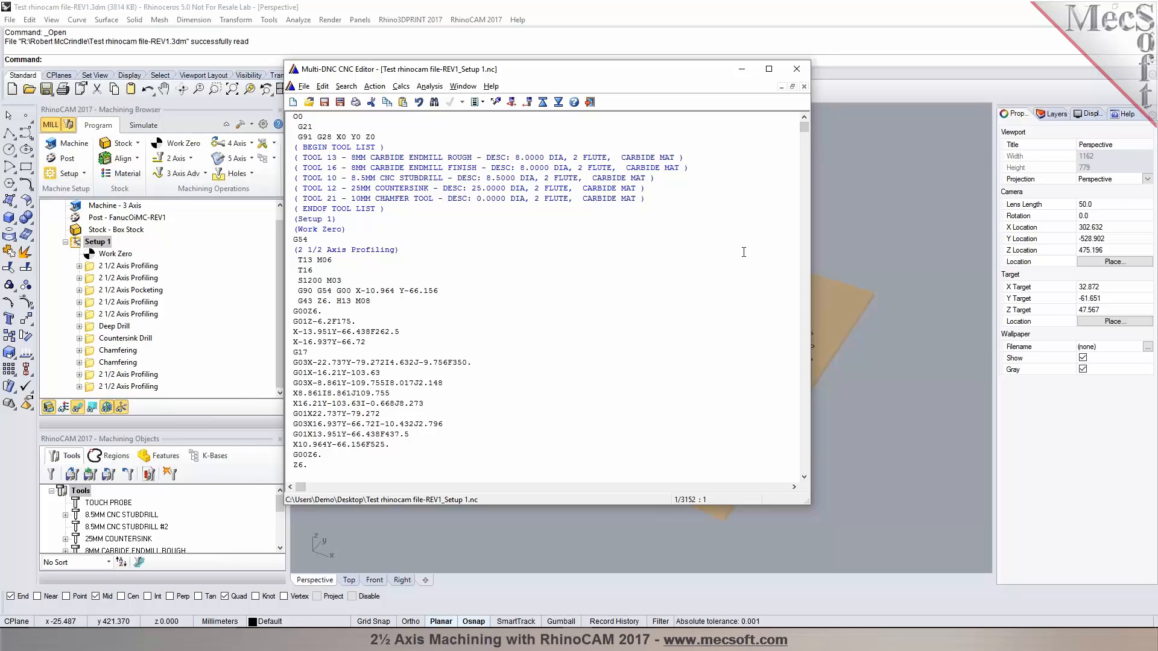
left_click(798, 70)
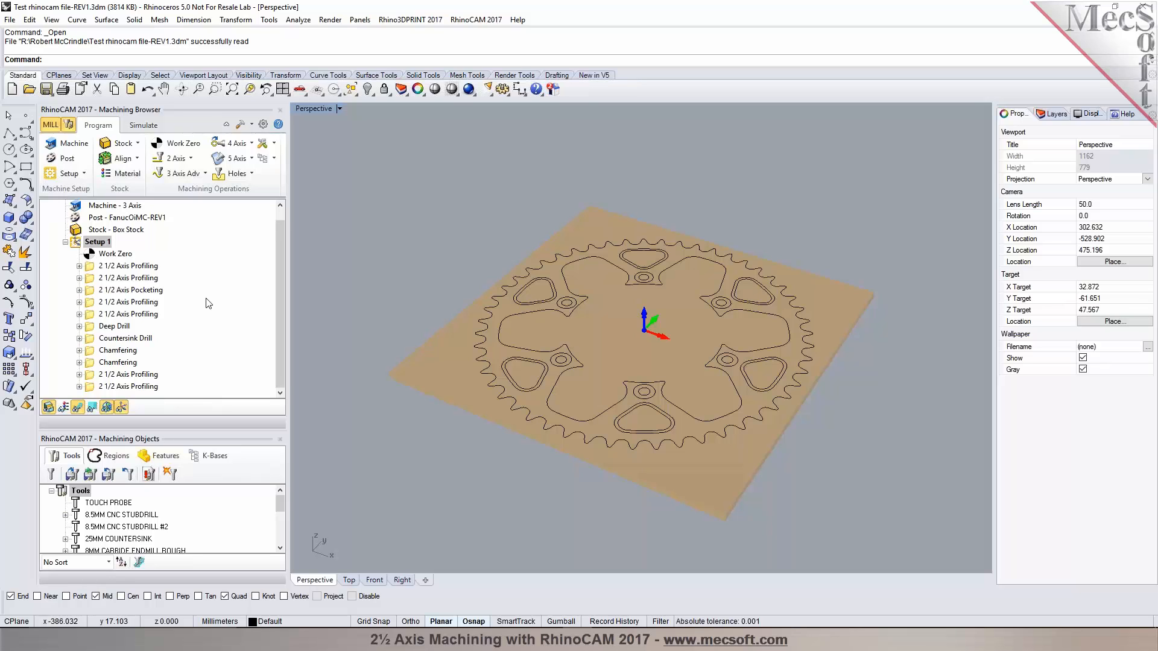
scroll(731, 369, "up", 2)
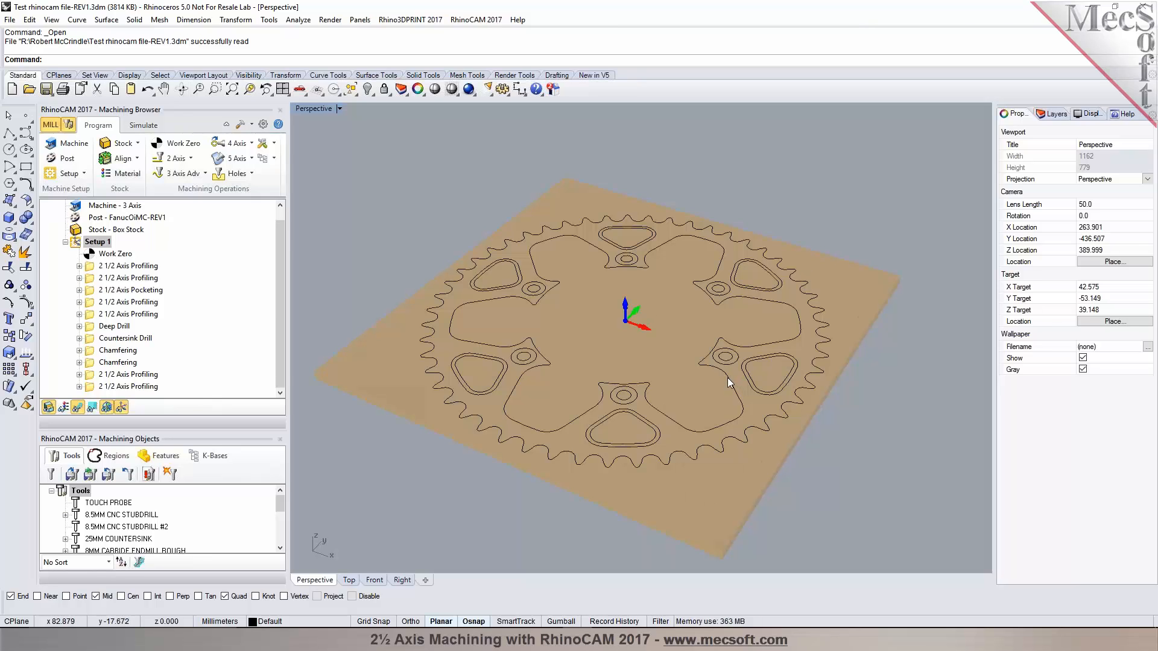
left_click(727, 378)
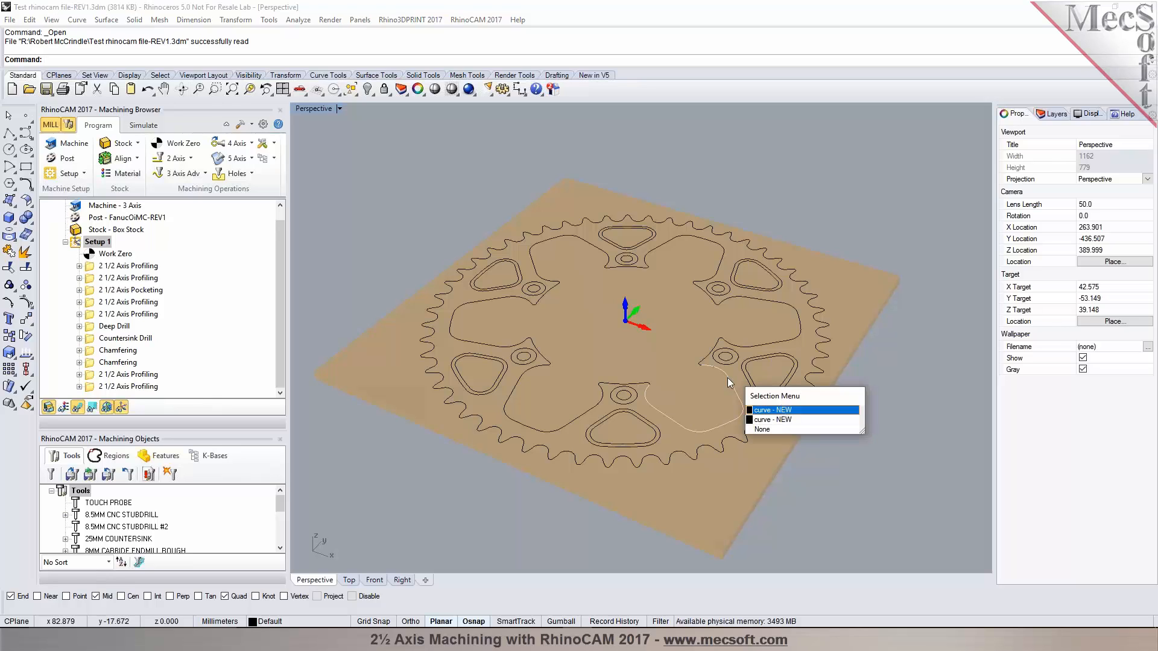
left_click(765, 430)
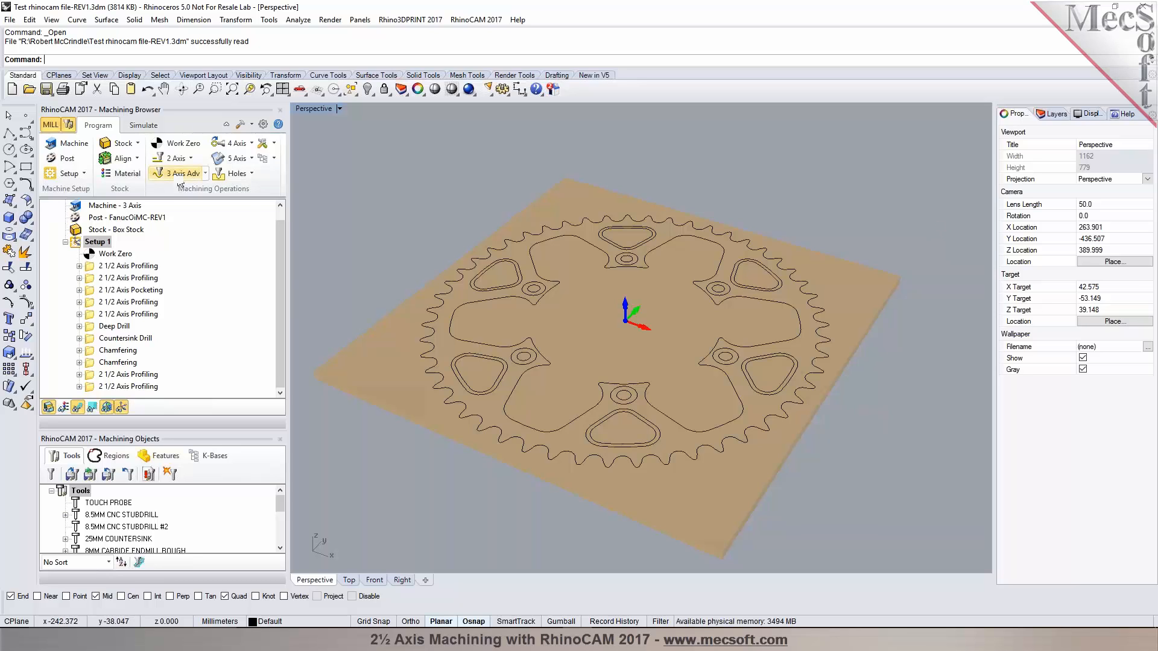
left_click(191, 159)
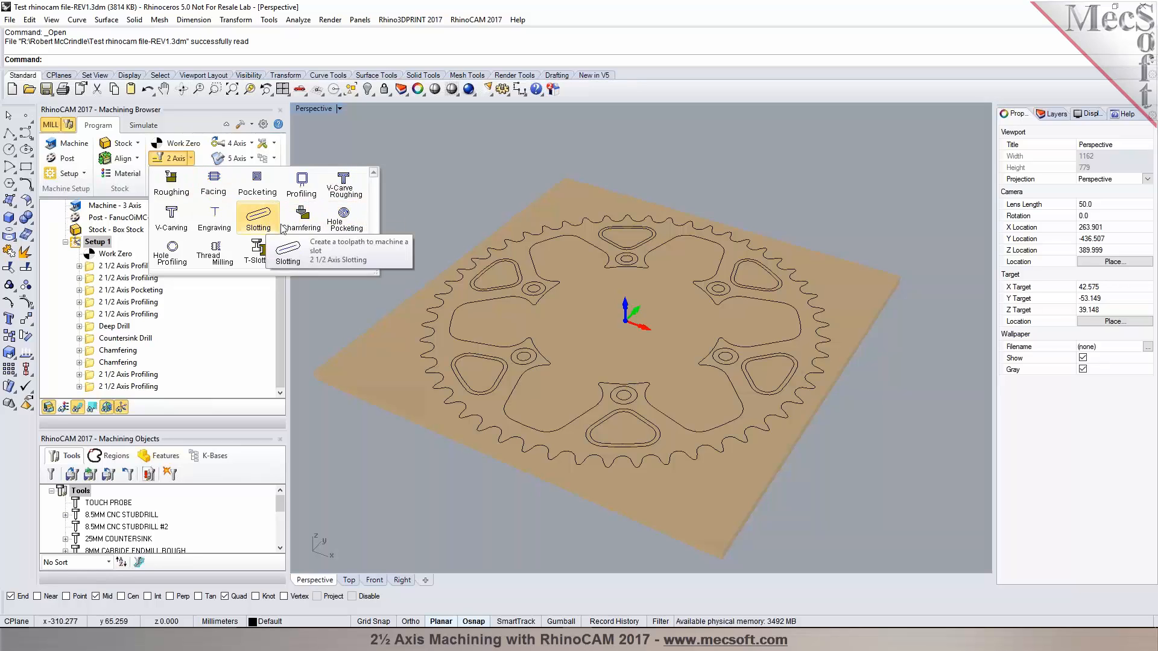
left_click(454, 209)
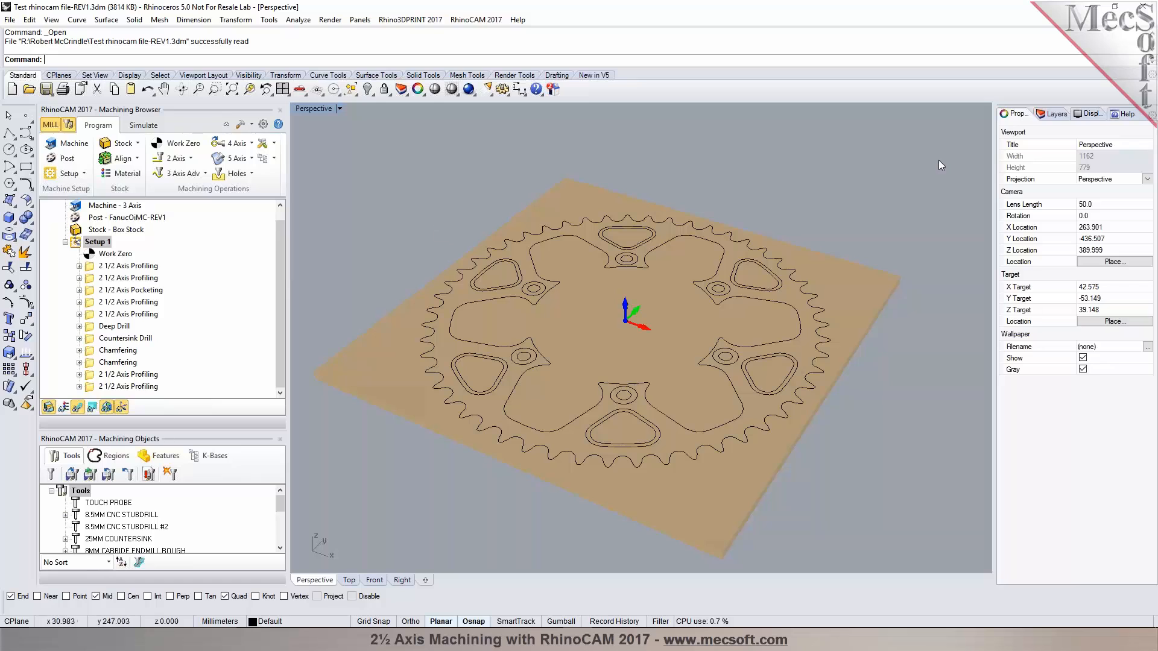
- Show Layer 03 with the sprocket's 3D model and keep the Solid Model layer hidden
left_click(1052, 114)
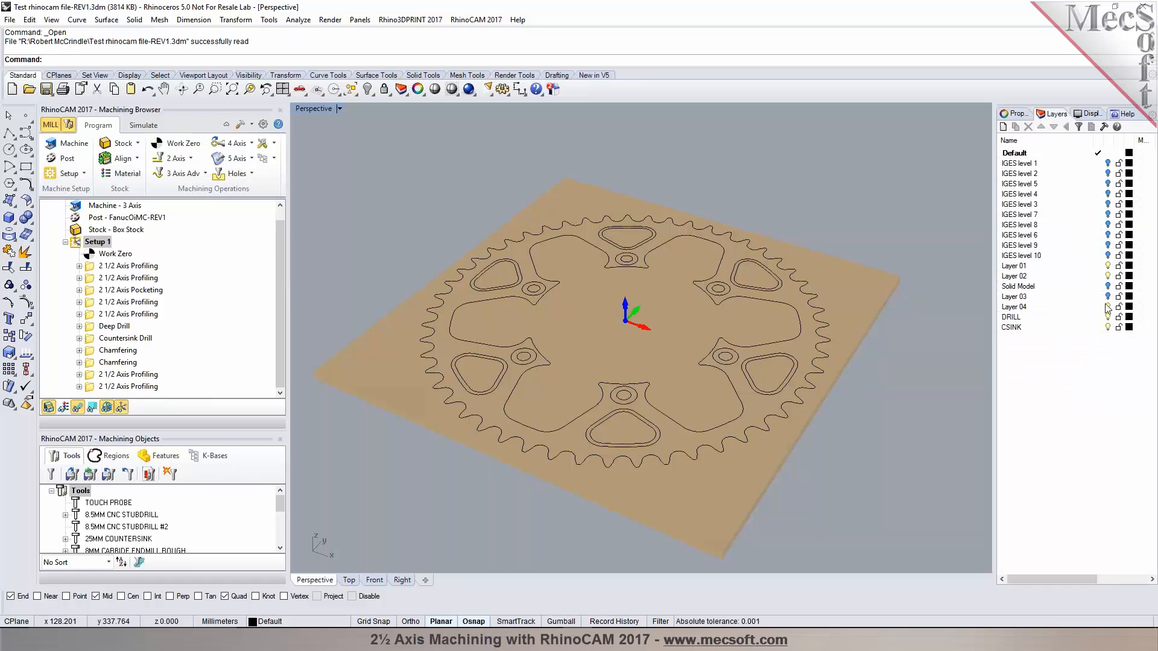
left_click(1108, 286)
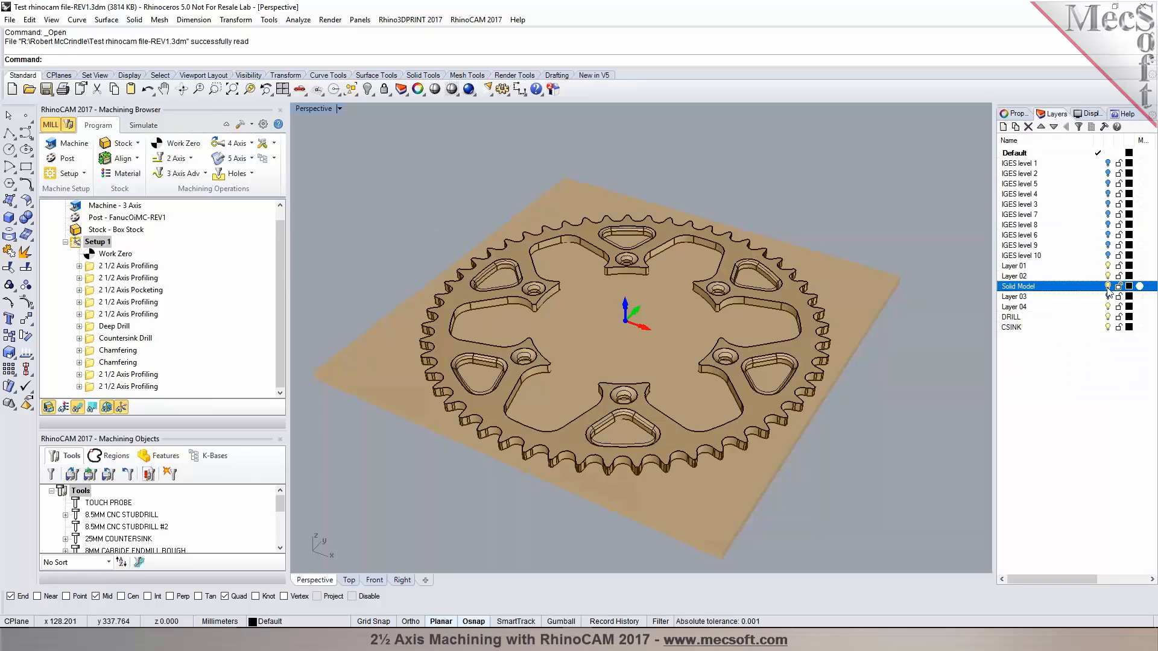
left_click(1107, 288)
left_click(1108, 297)
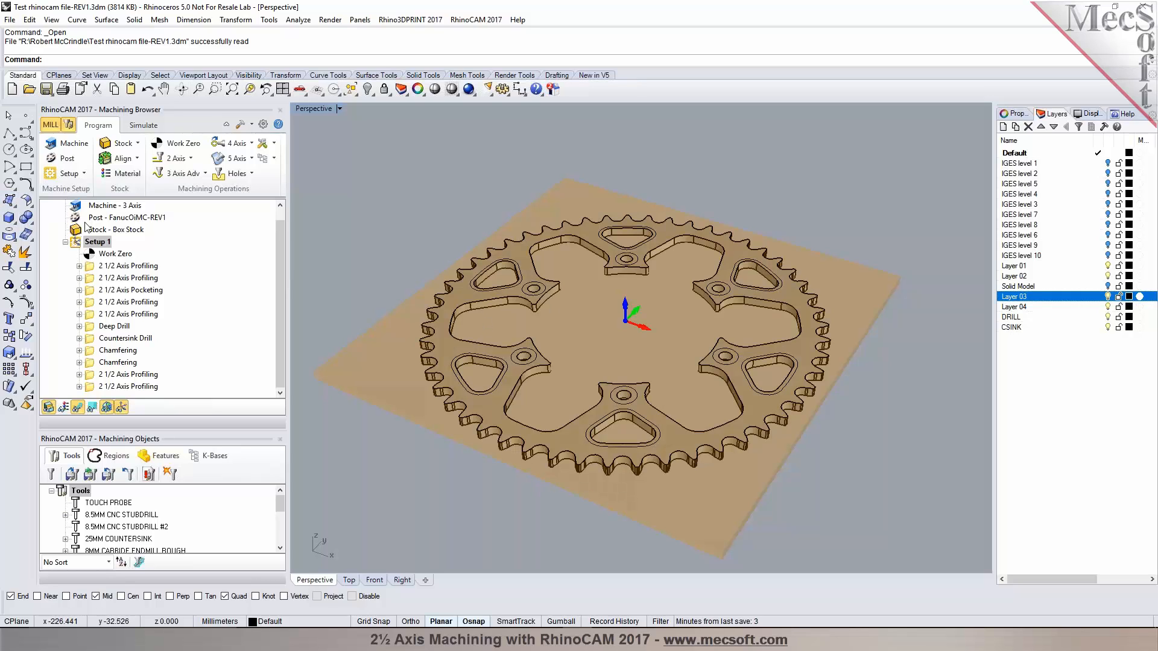
- Run automatic feature detection on the sprocket model from an enlarged machining features list
scroll(86, 228, "up", 1)
left_click(97, 205)
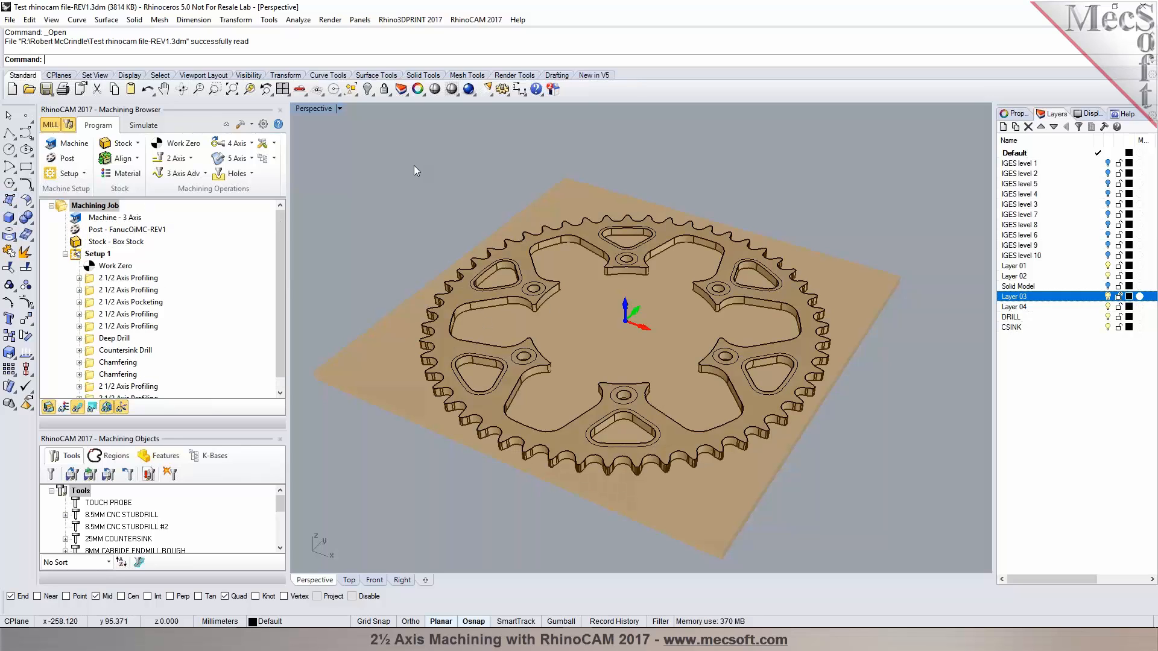
left_click(164, 457)
left_click_drag(163, 430, 163, 331)
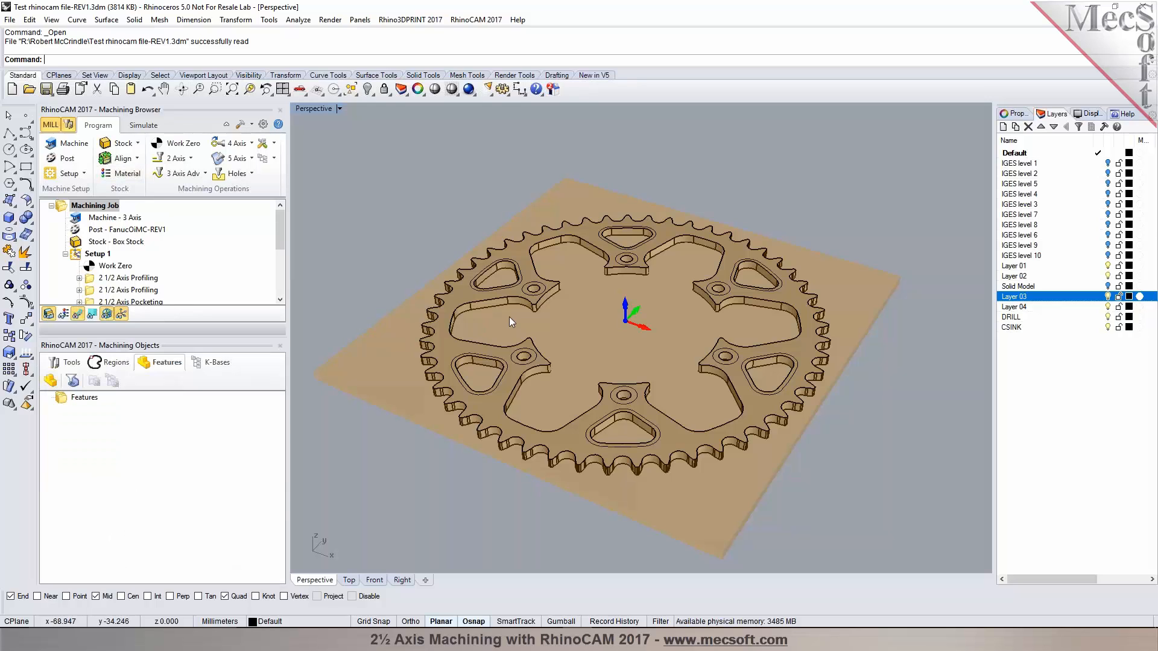
left_click(53, 383)
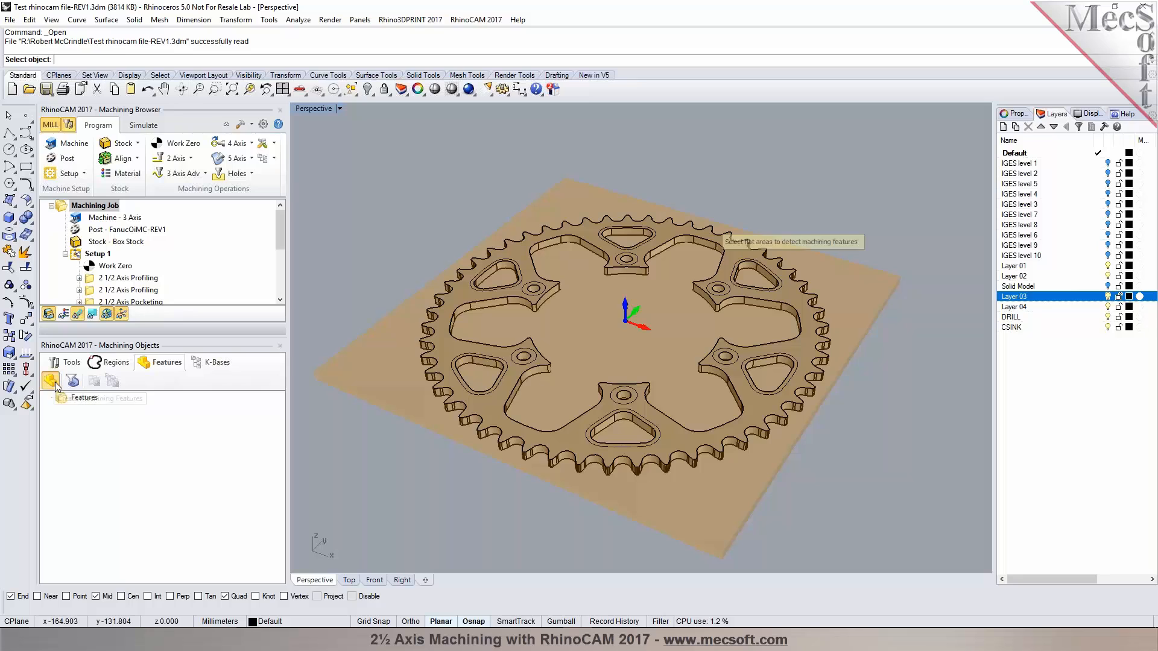
left_click(495, 405)
key("Return")
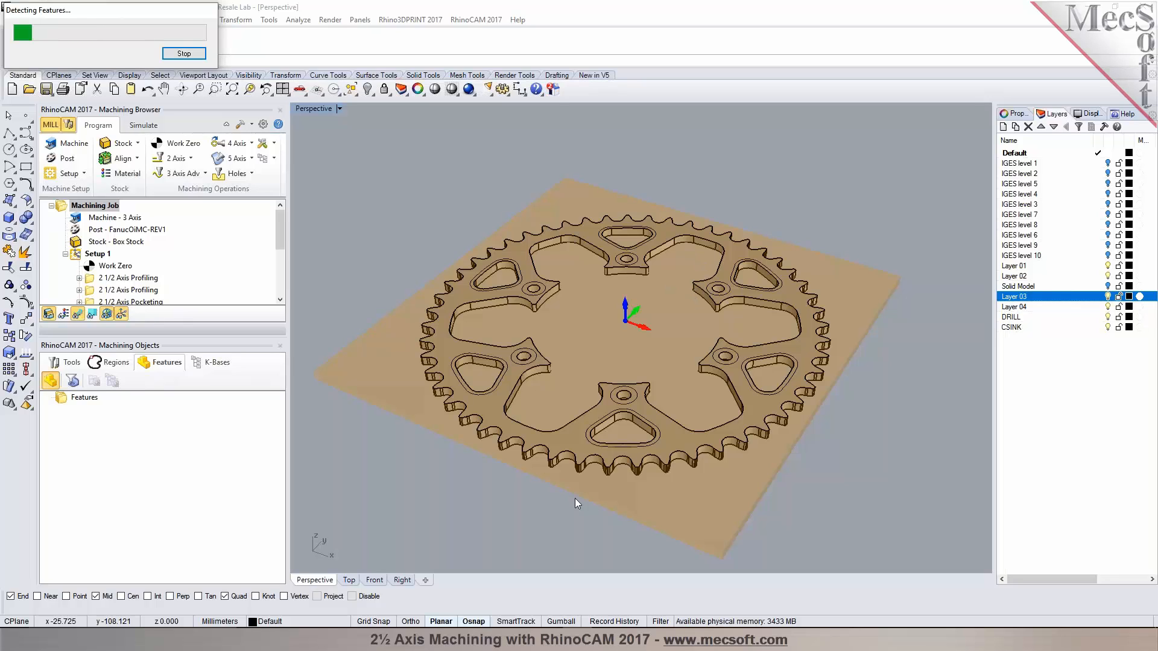
- Highlight the detected Hole Feature 1 to inspect its instances on the sprocket
right_click(577, 639)
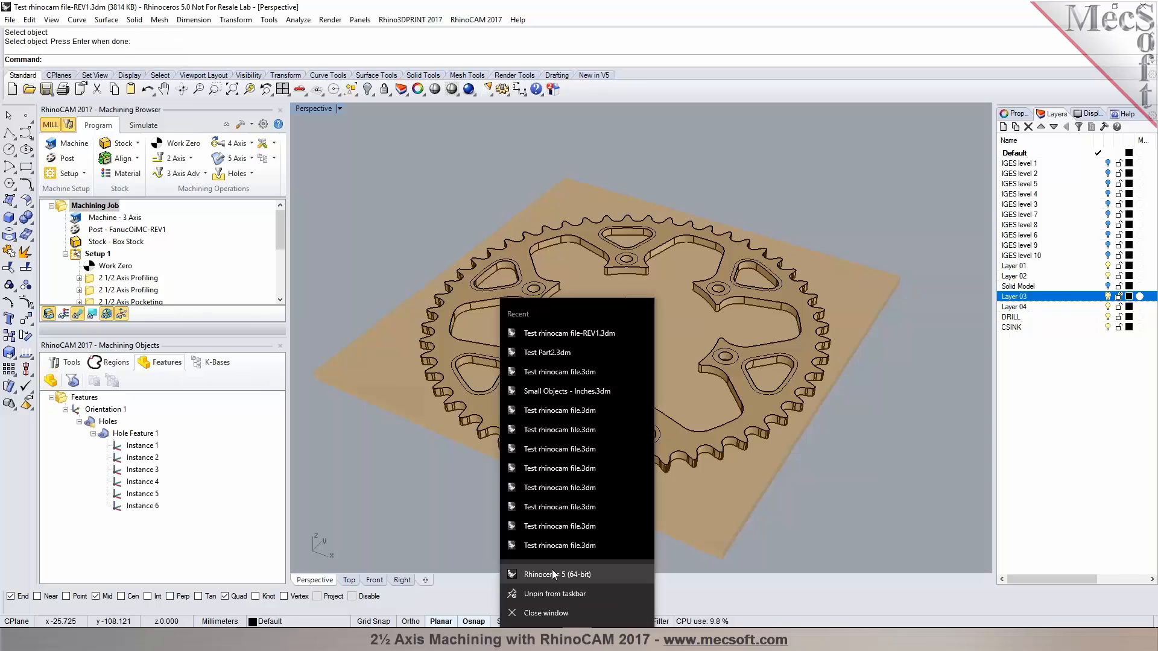
left_click(390, 542)
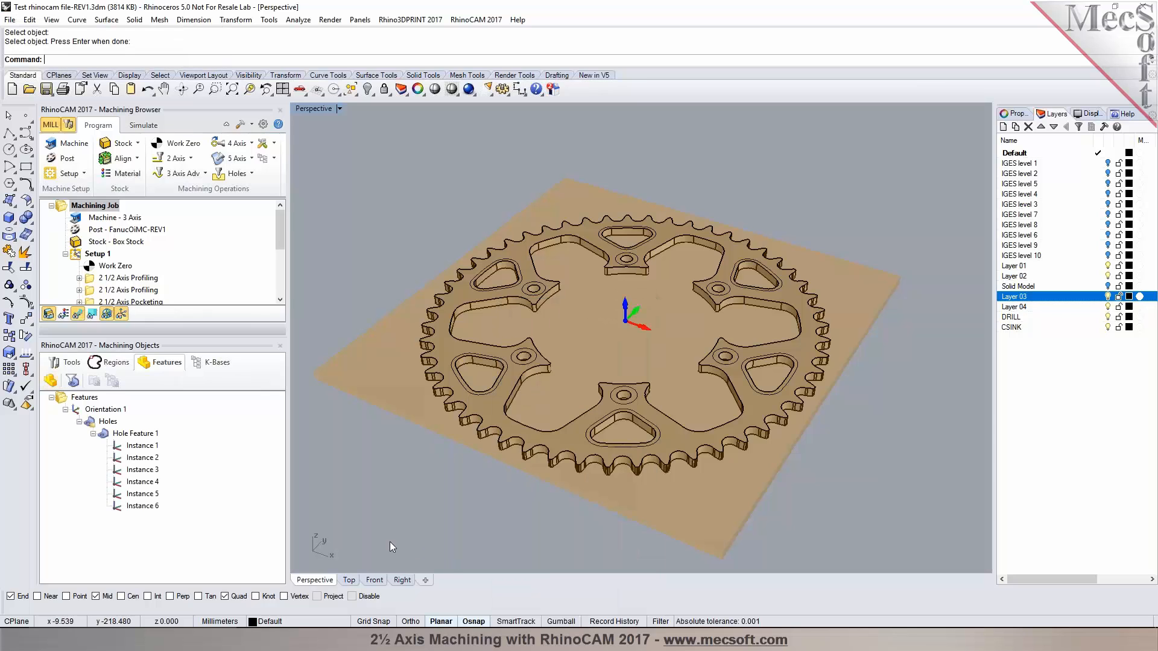
left_click(111, 434)
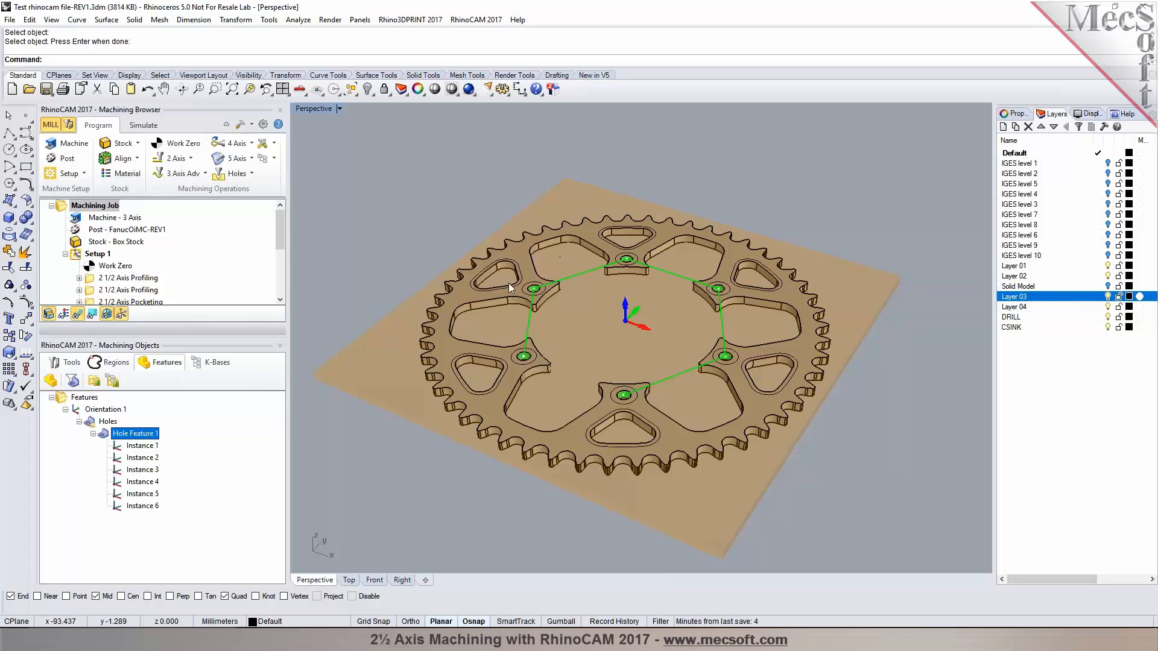
left_click(361, 501)
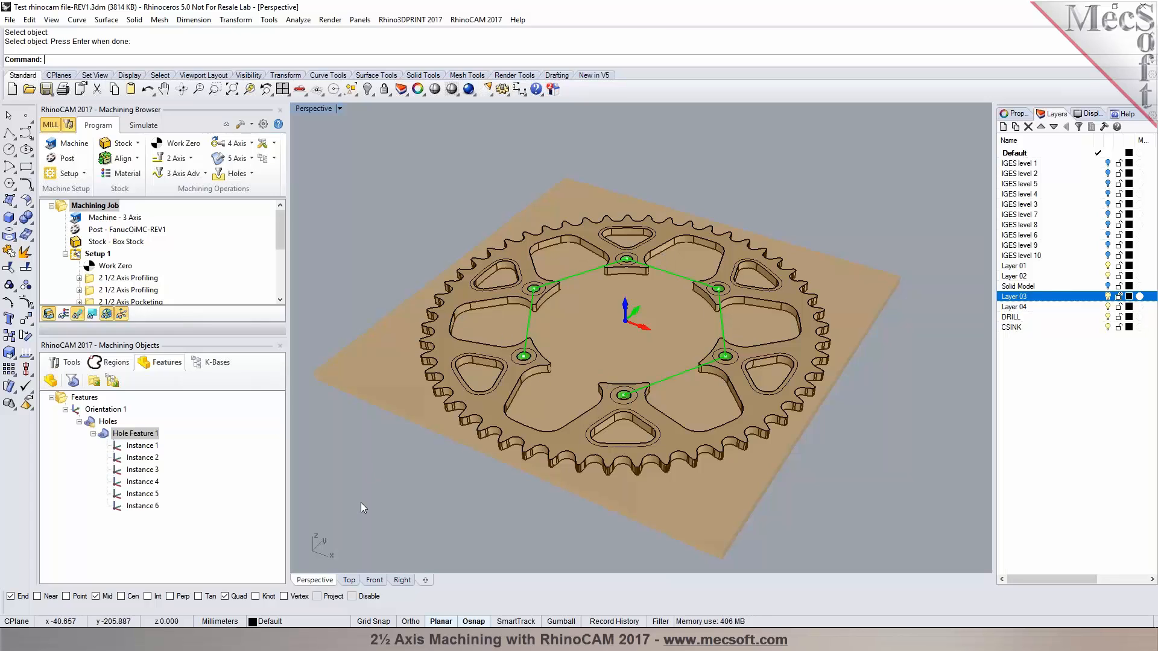
- Launch a second Rhinoceros 5 (64-bit) session and dismiss its startup window
right_click(573, 640)
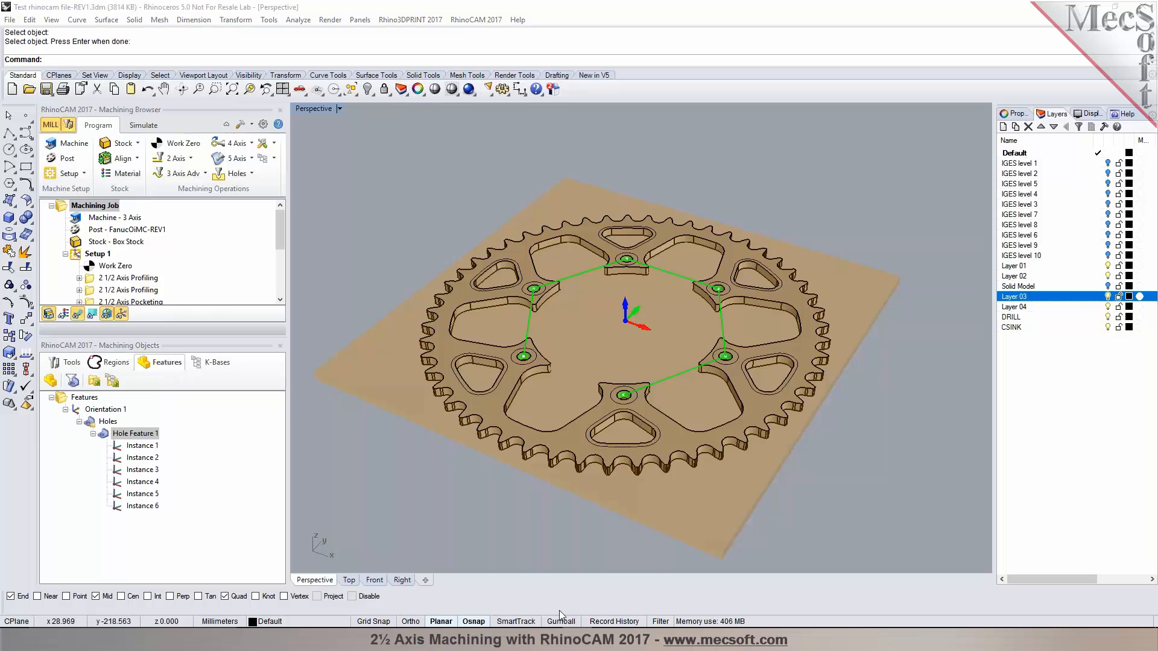
left_click(553, 574)
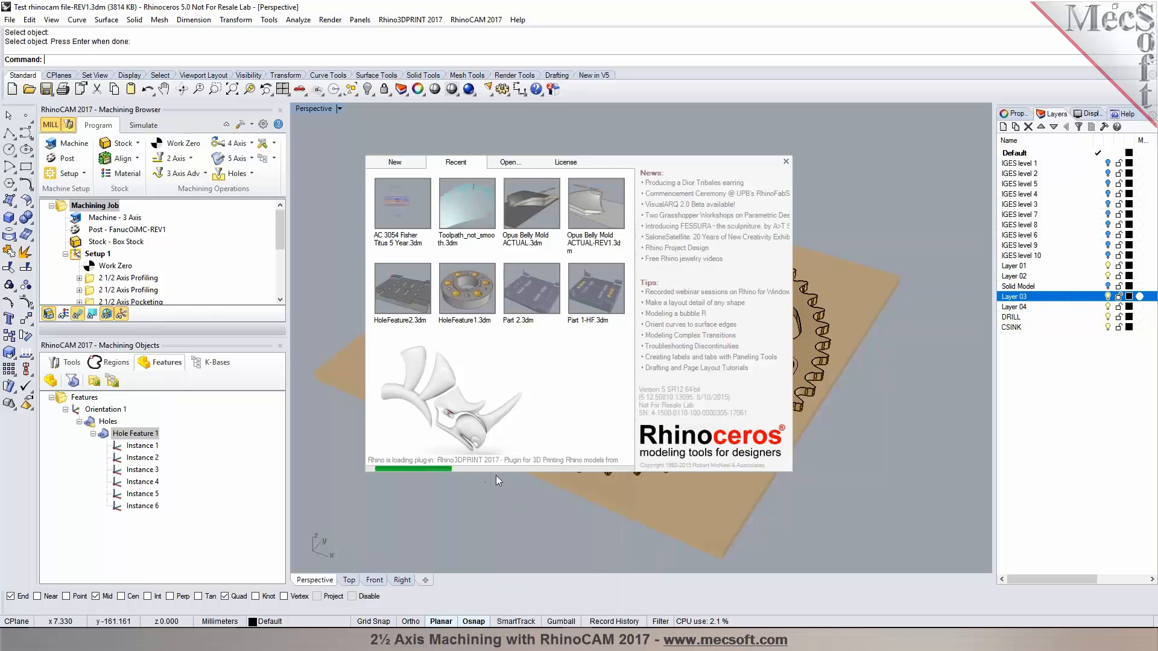
left_click(786, 162)
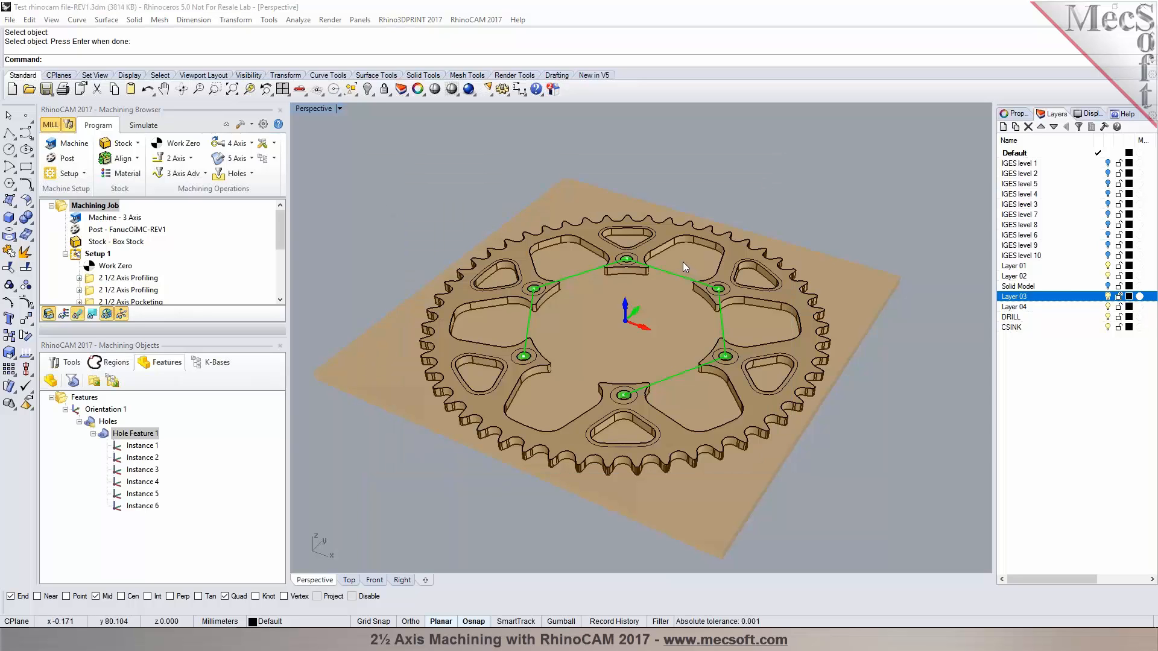